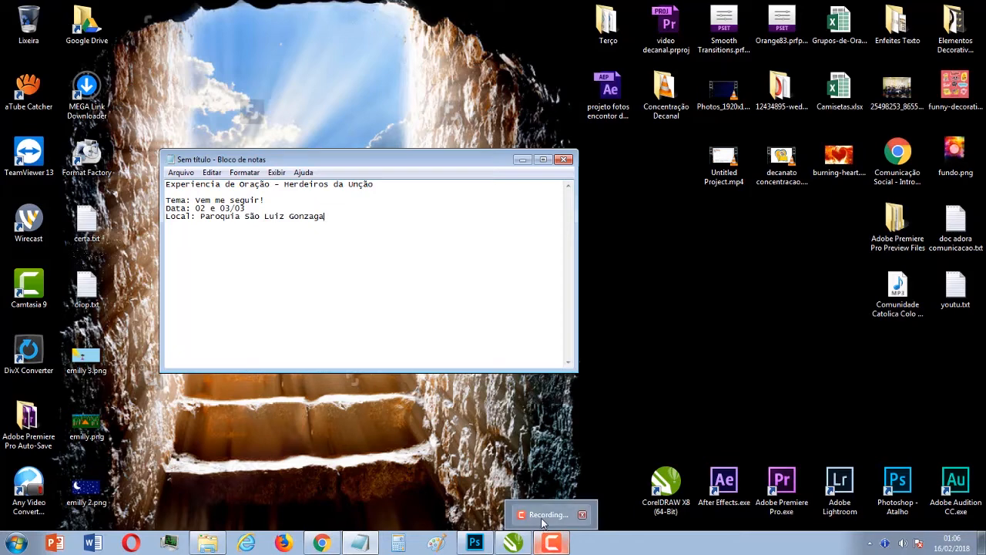
{"action": "left_click", "coordinate": [550, 541]}
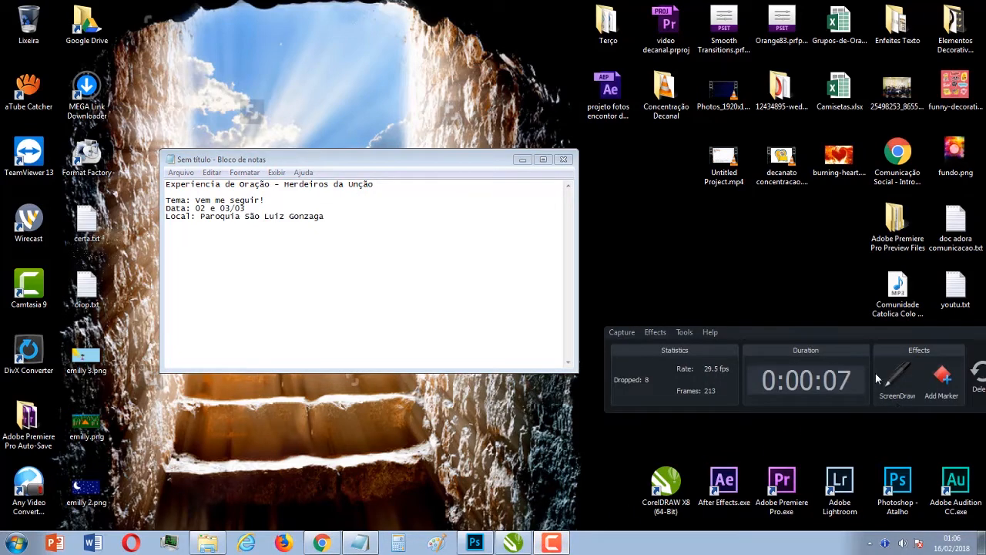
{"action": "left_click", "coordinate": [551, 543]}
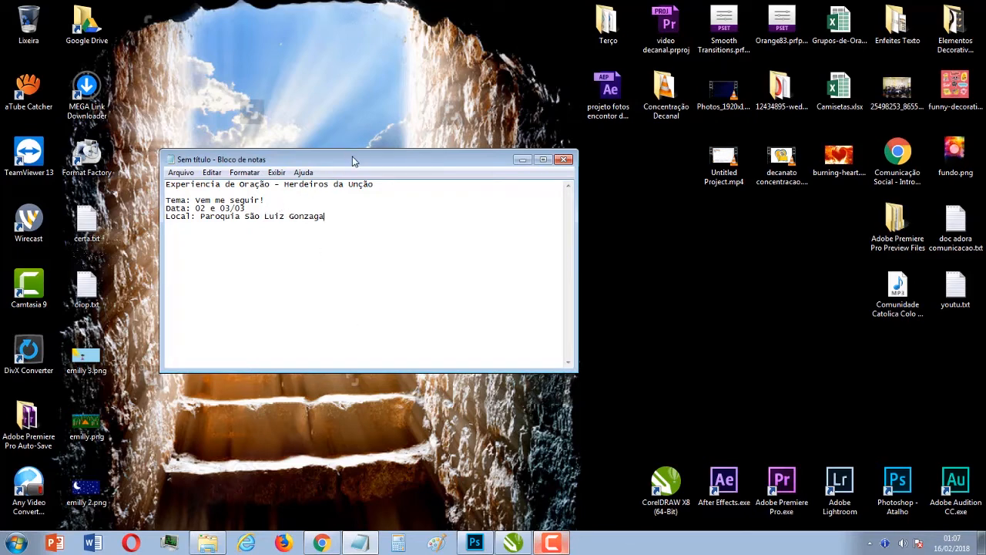
Step: Review the event title, theme, date and location in the Notepad note, and dismiss the colour scheme notification
{"action": "left_click_drag", "start_coordinate": [353, 161], "coordinate": [241, 203]}
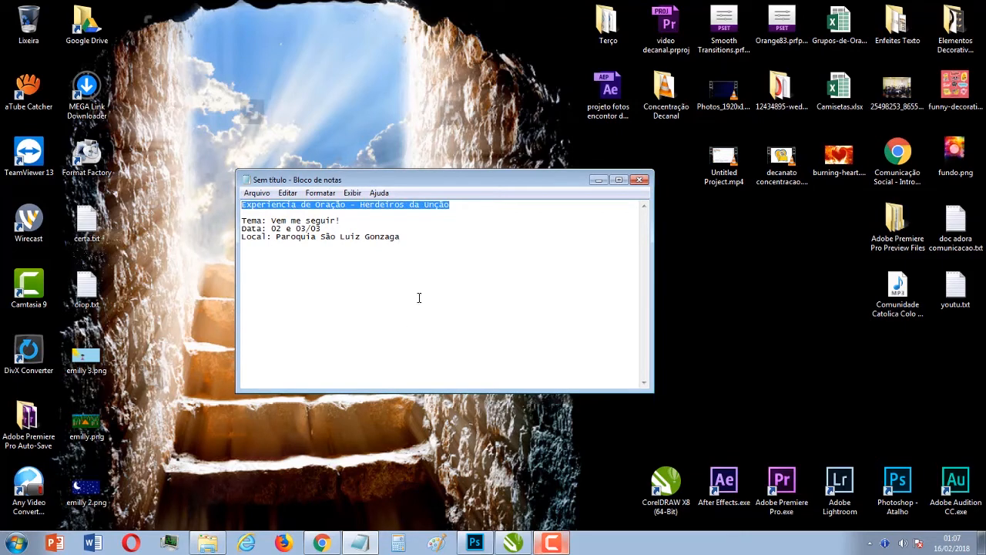
{"action": "left_click_drag", "start_coordinate": [408, 244], "coordinate": [194, 223]}
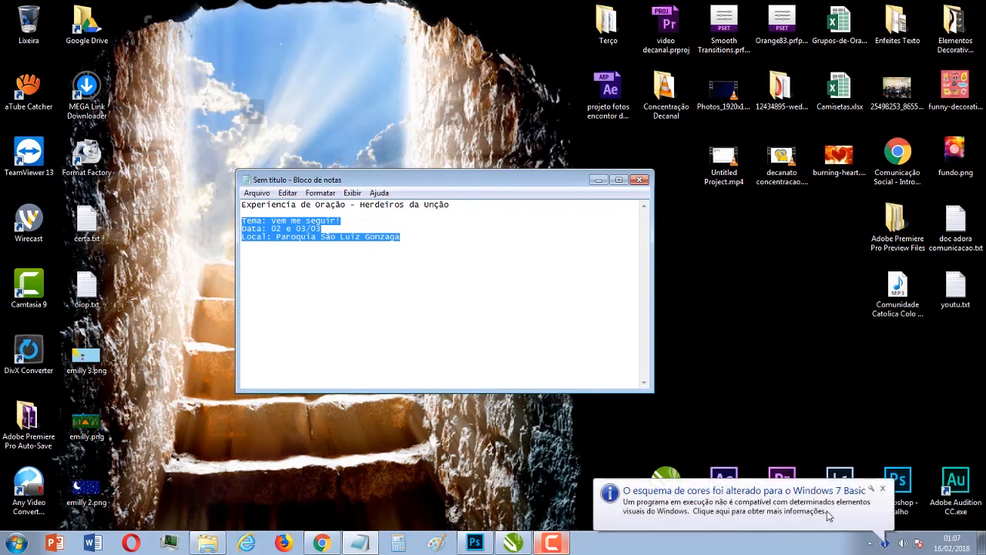
{"action": "left_click", "coordinate": [881, 489]}
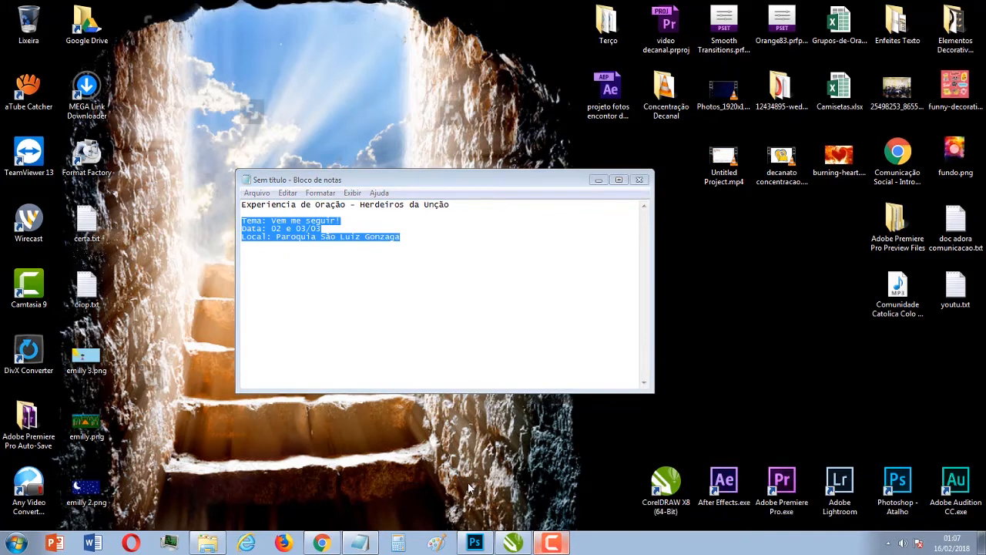
Step: Switch to Photoshop and activate the Move tool in the fiery-heart-5.jpg composition
{"action": "left_click", "coordinate": [479, 539]}
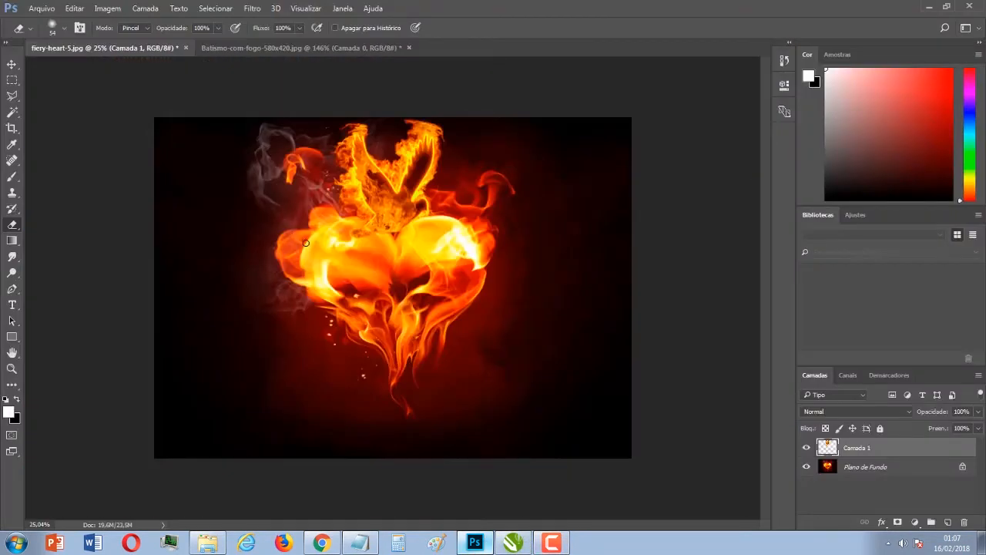
{"action": "left_click", "coordinate": [11, 64]}
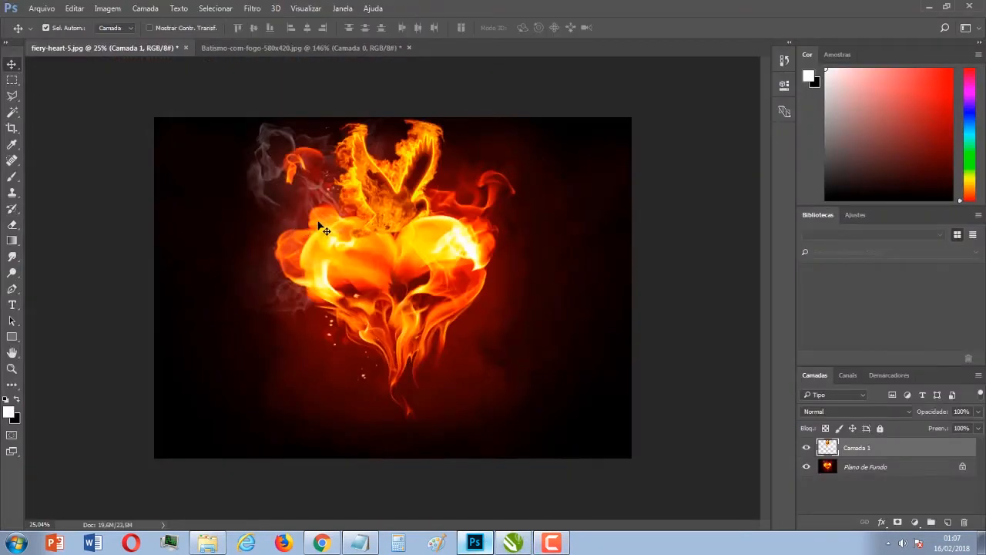
{"action": "left_click", "coordinate": [375, 212]}
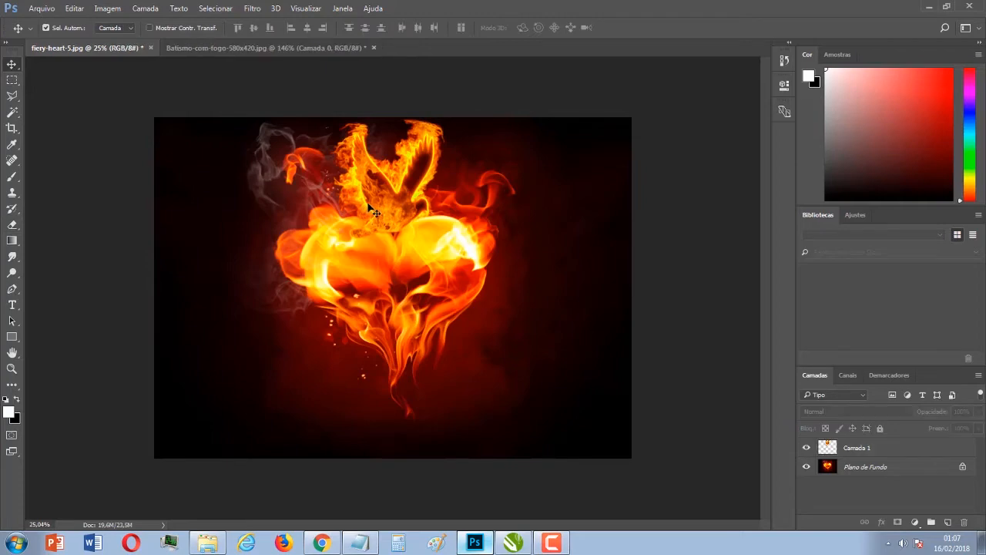
Step: Switch to Windows Explorer and open the Experiencia de Oração 2018 folder inside Herdeiros
{"action": "left_click", "coordinate": [207, 543]}
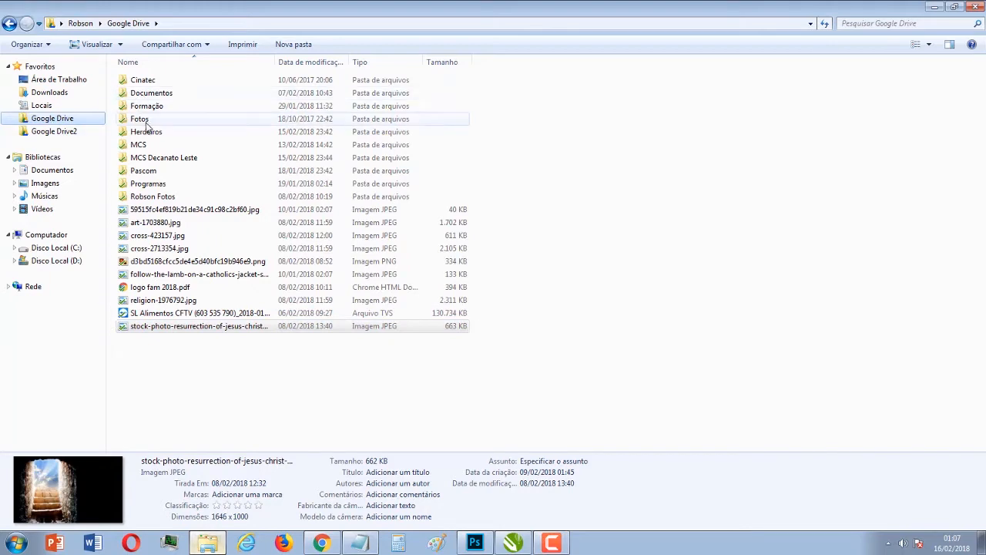
{"action": "double_click", "coordinate": [171, 132]}
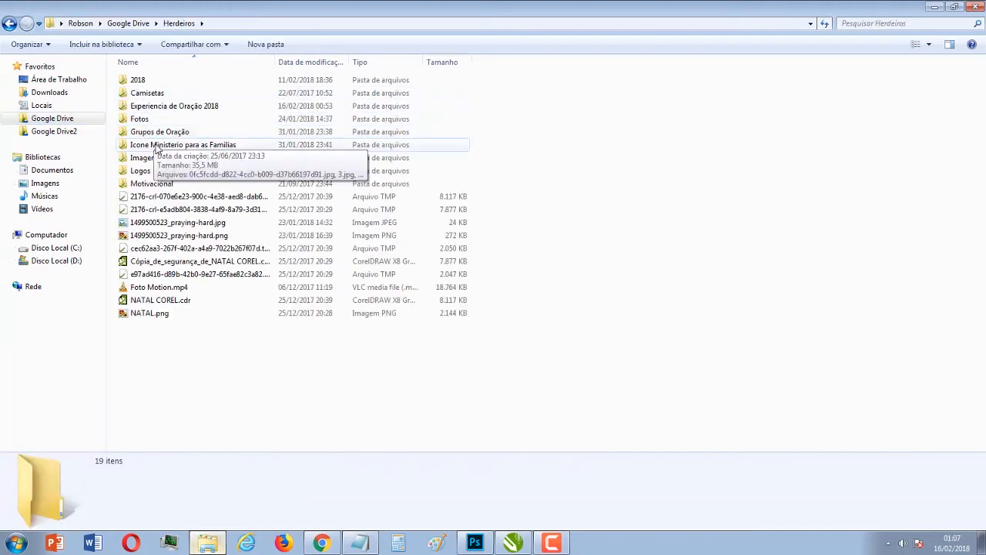
{"action": "double_click", "coordinate": [151, 106]}
Step: Look through the fire dove and fiery heart source images in the Experiencia de Oração 2018 folder
{"action": "left_click", "coordinate": [160, 98]}
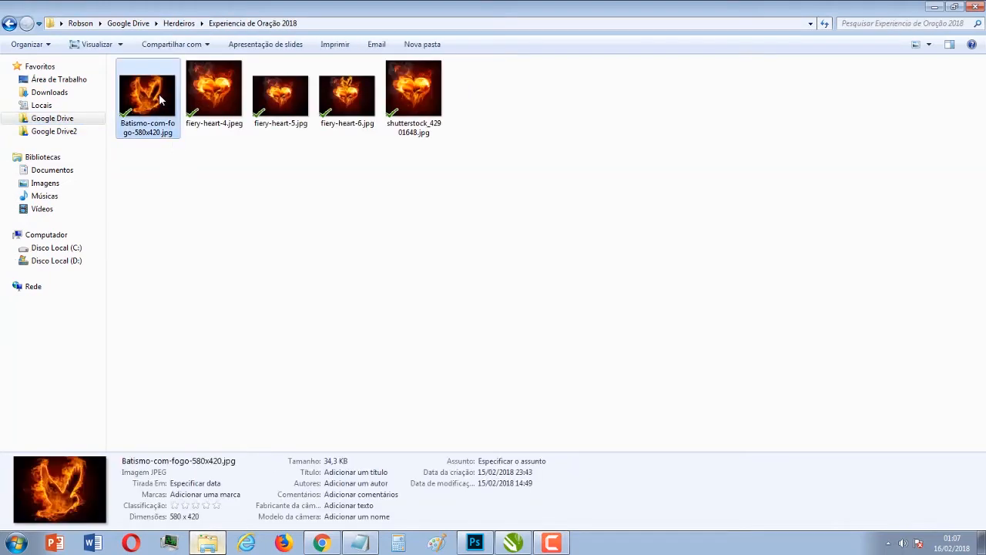
{"action": "left_click", "coordinate": [214, 90]}
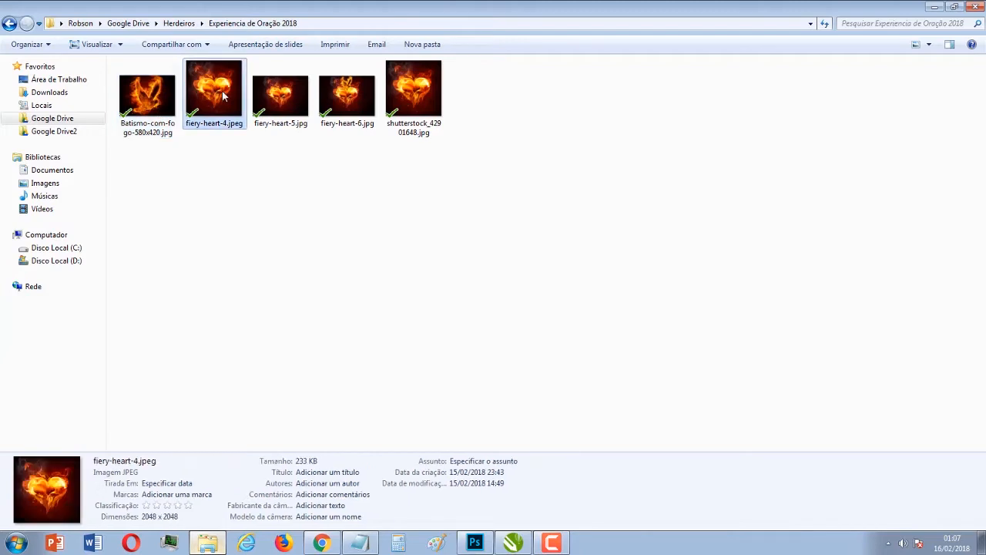
{"action": "left_click", "coordinate": [269, 93]}
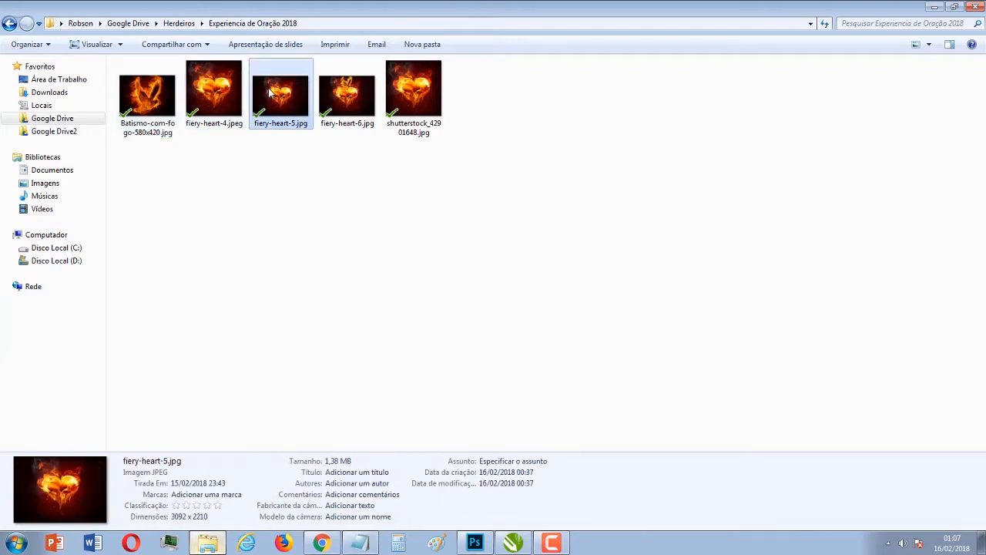
{"action": "left_click", "coordinate": [343, 92]}
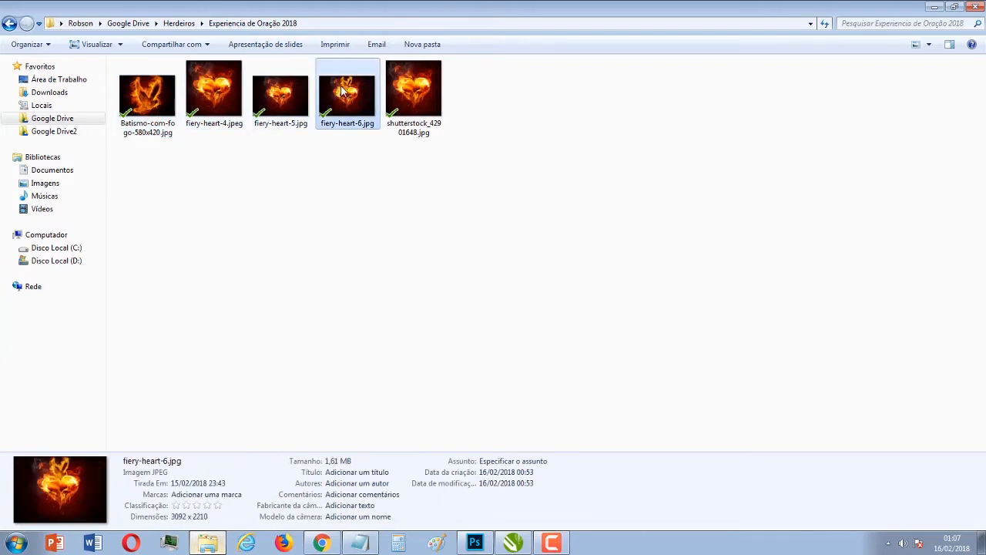
{"action": "left_click", "coordinate": [302, 98]}
{"action": "left_click", "coordinate": [355, 94]}
{"action": "left_click", "coordinate": [403, 89]}
{"action": "left_click", "coordinate": [344, 98]}
Step: View fiery-heart-6.jpg full size, compare it with Batismo-com-fogo-580x420.jpg, and close the photo viewer
{"action": "double_click", "coordinate": [349, 96]}
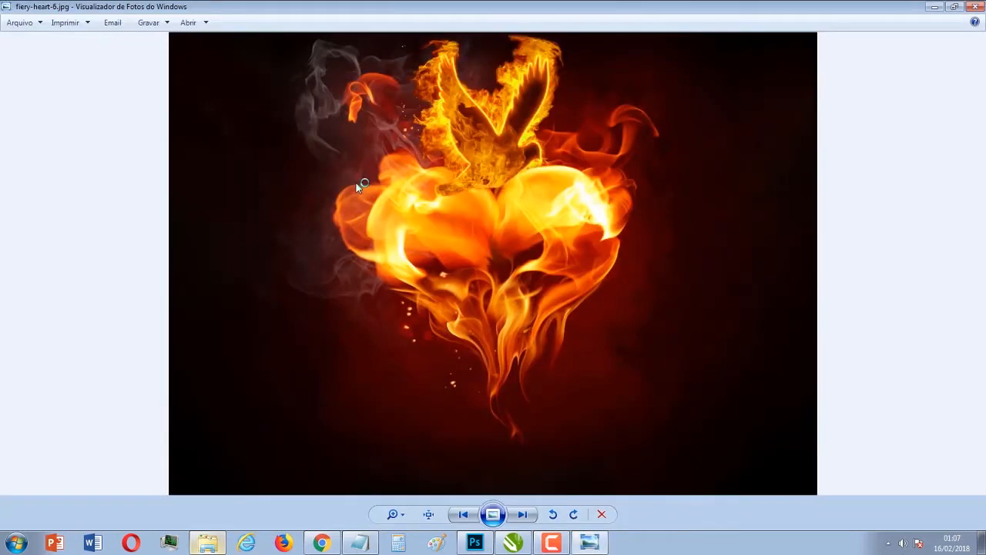
{"action": "key", "text": "Right"}
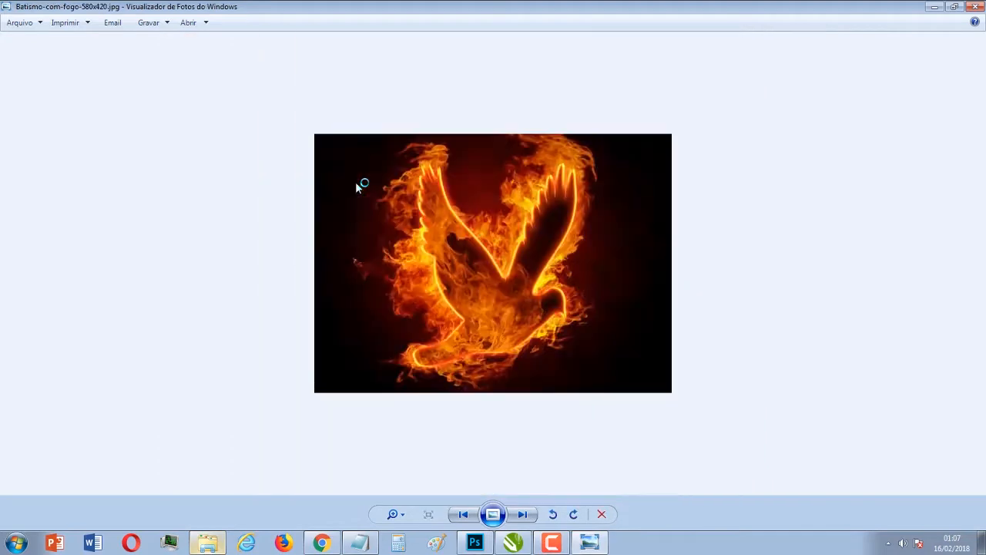
{"action": "key", "text": "Left"}
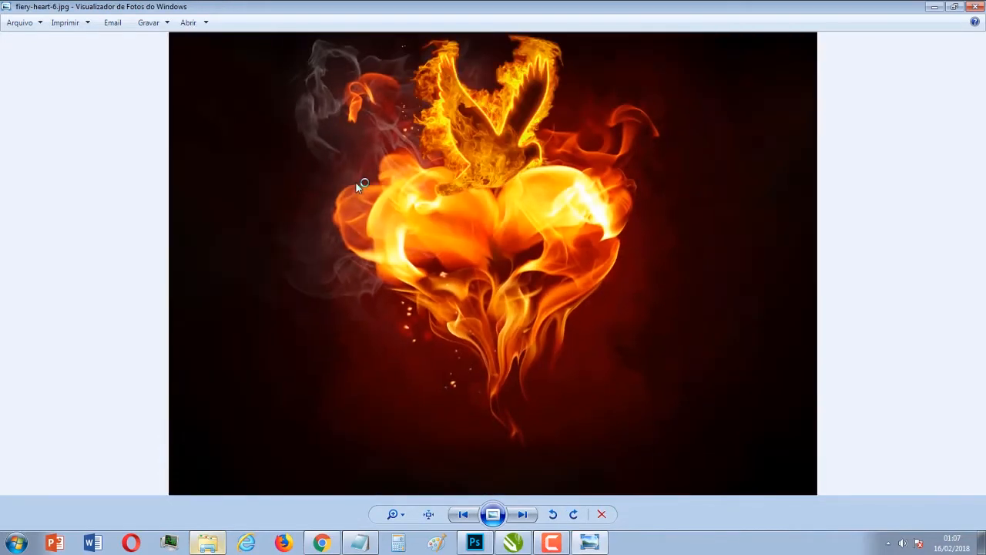
{"action": "left_click", "coordinate": [974, 7]}
{"action": "left_click", "coordinate": [637, 229]}
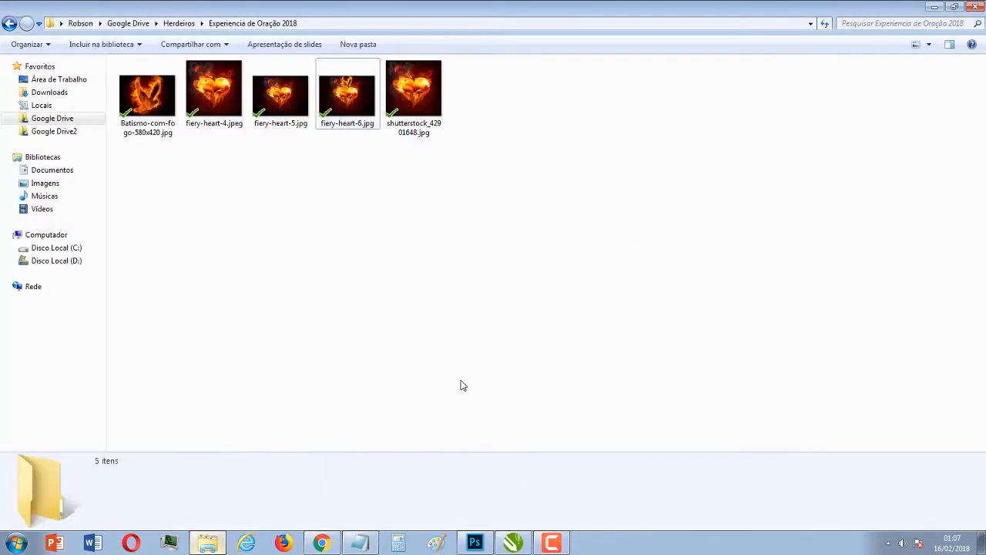
Step: Switch to Photoshop and save the composition as a JPEG over fiery-heart-6.jpg, with maximum quality 12
{"action": "left_click", "coordinate": [474, 543]}
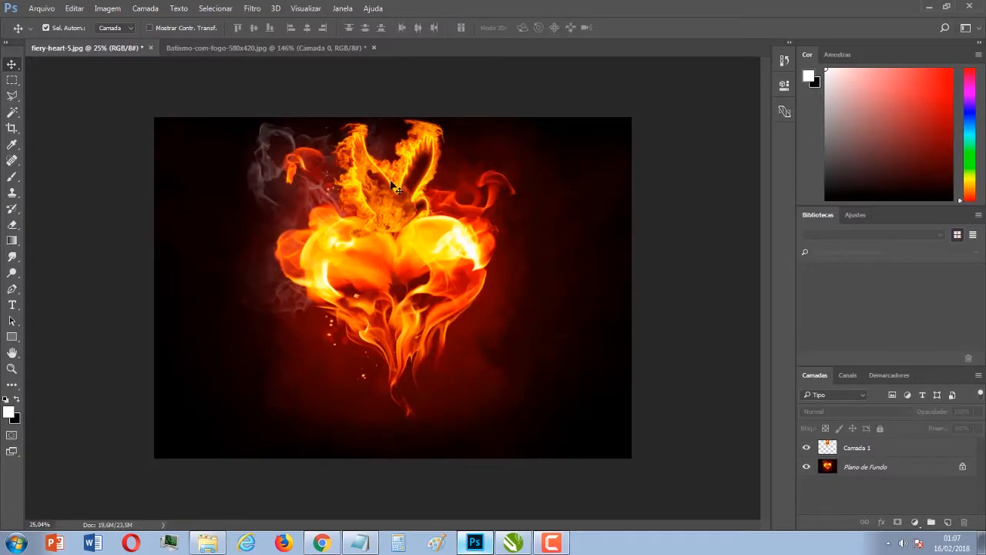
{"action": "left_click", "coordinate": [42, 7]}
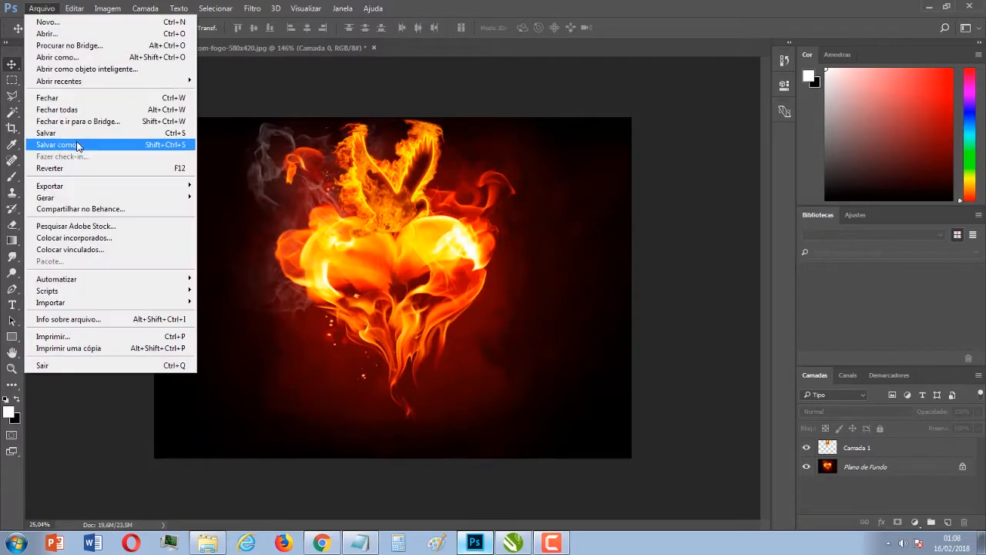
{"action": "left_click", "coordinate": [82, 144]}
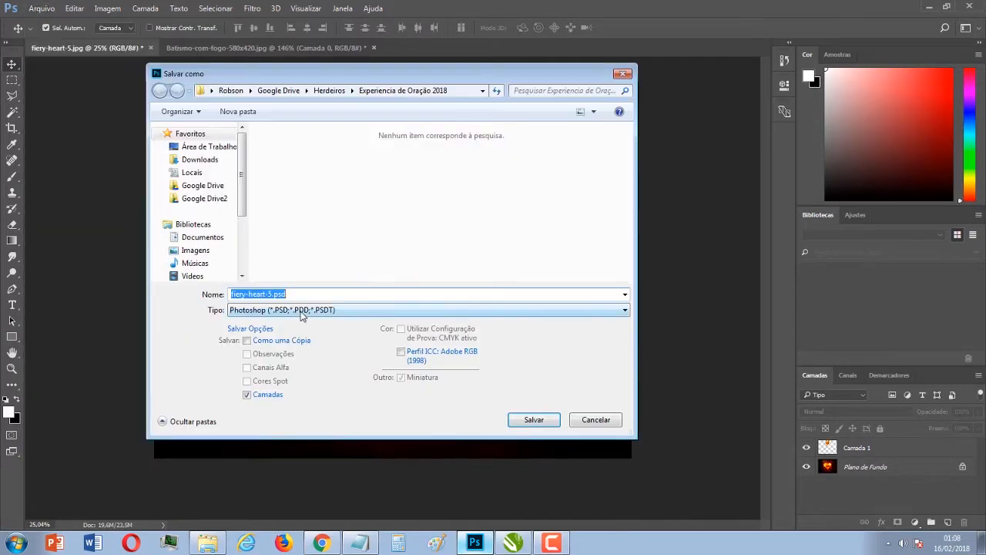
{"action": "left_click", "coordinate": [301, 311]}
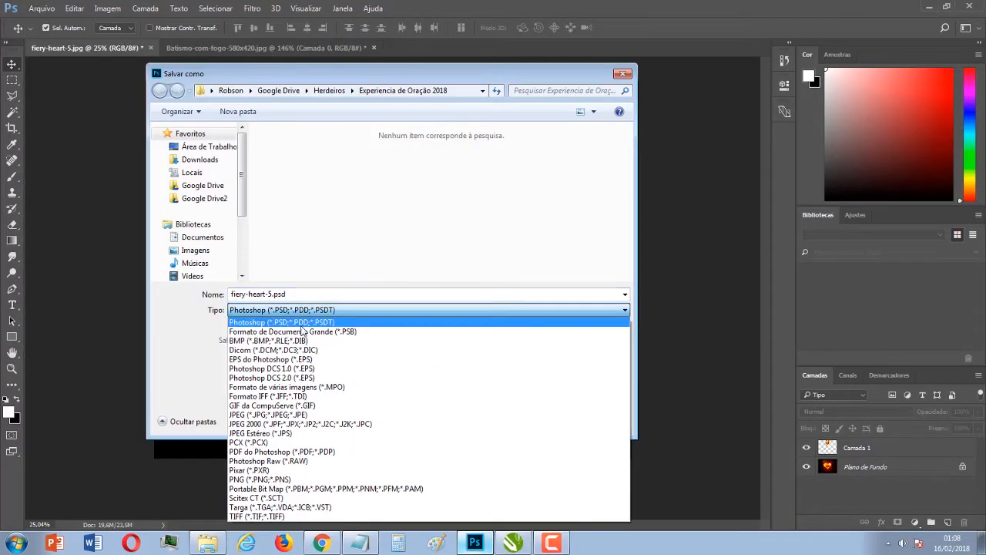
{"action": "left_click", "coordinate": [264, 415]}
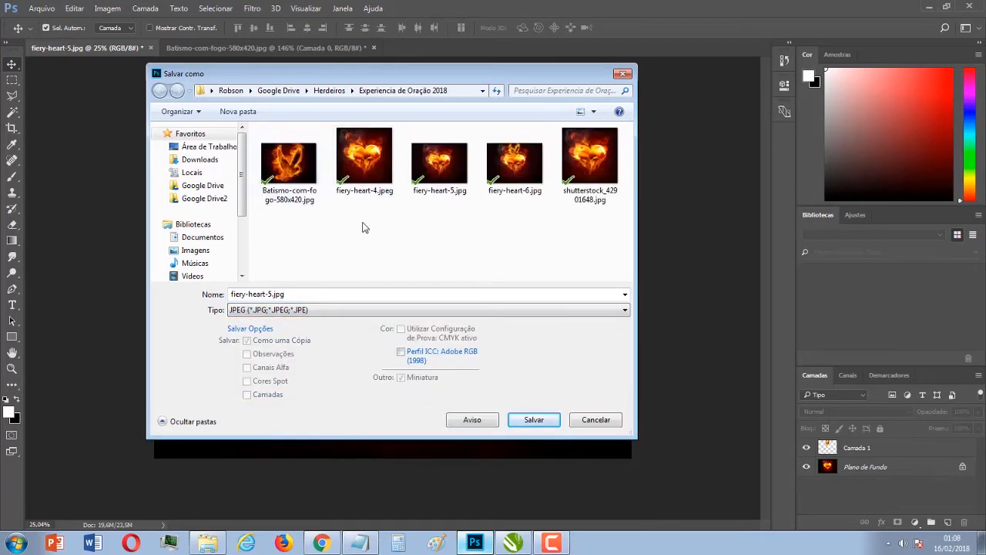
{"action": "left_click", "coordinate": [528, 163]}
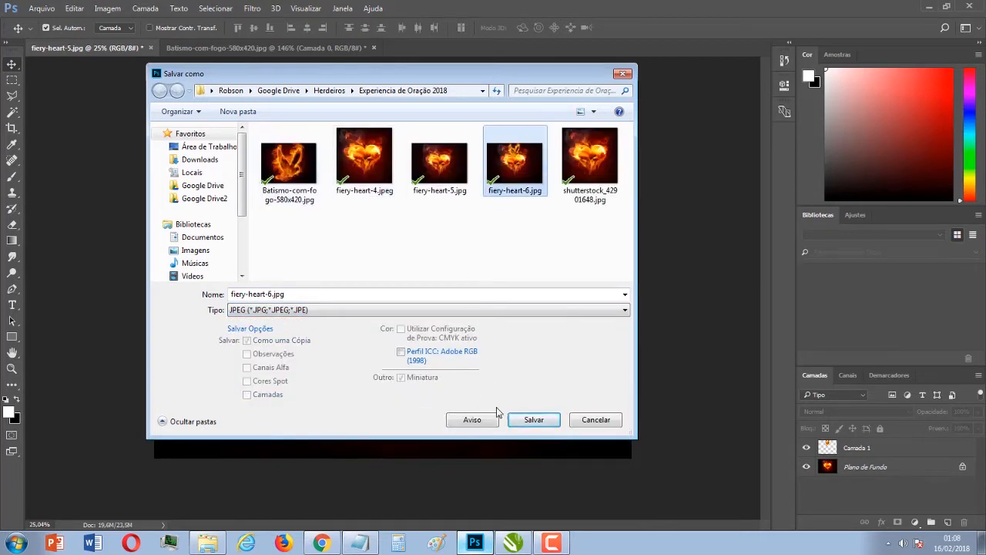
{"action": "left_click", "coordinate": [530, 421]}
{"action": "left_click", "coordinate": [517, 272]}
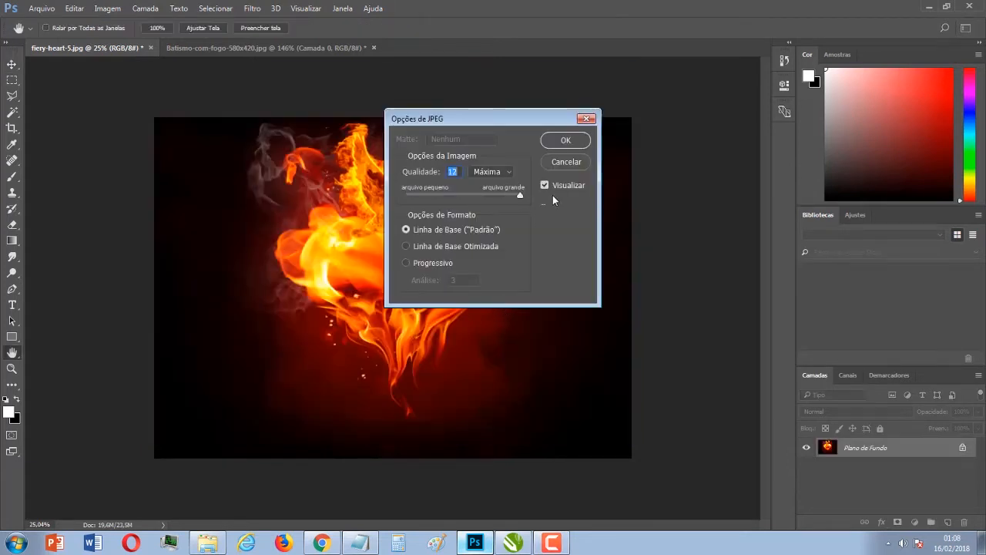
{"action": "left_click", "coordinate": [566, 140]}
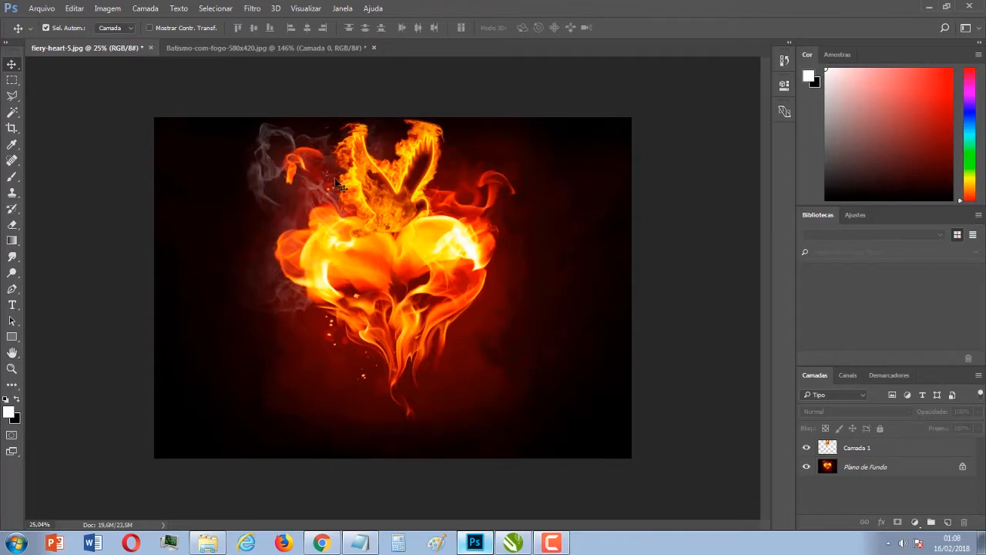
Step: In Batismo-com-fogo-580x420.jpg, undo the background removal around the fire dove and clear the dove-shaped selection
{"action": "left_click", "coordinate": [356, 47]}
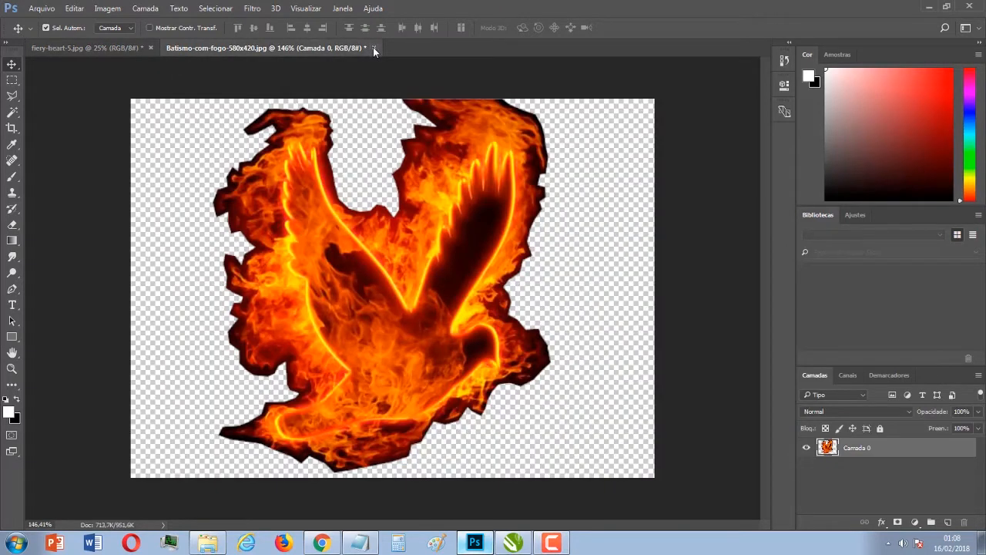
{"action": "key", "text": "ctrl+w"}
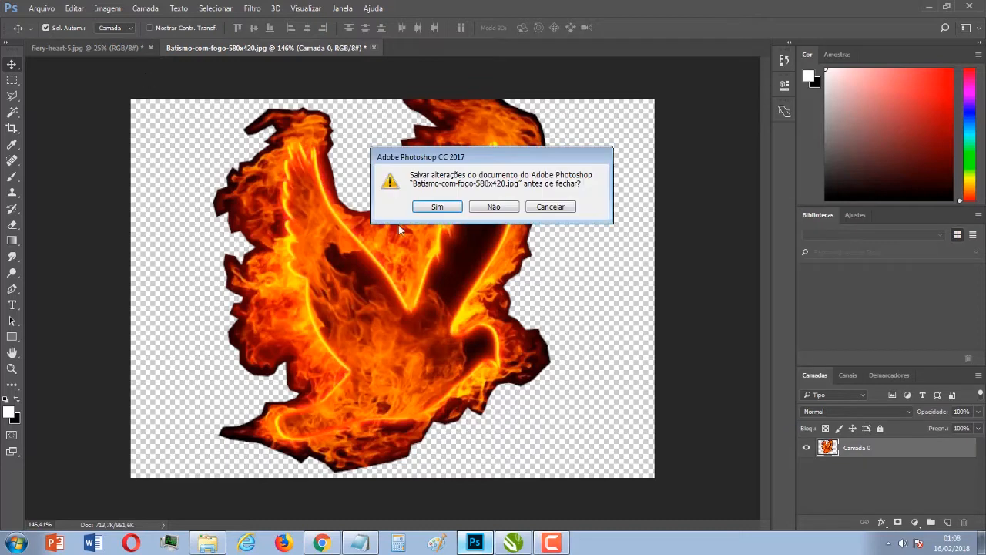
{"action": "left_click", "coordinate": [561, 215]}
{"action": "left_click", "coordinate": [569, 279]}
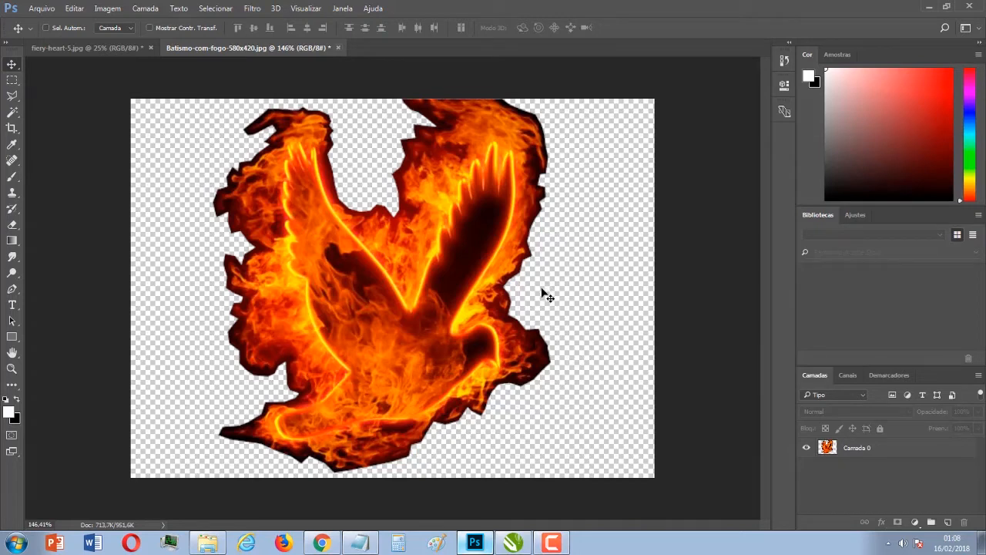
{"action": "key", "text": "ctrl+z"}
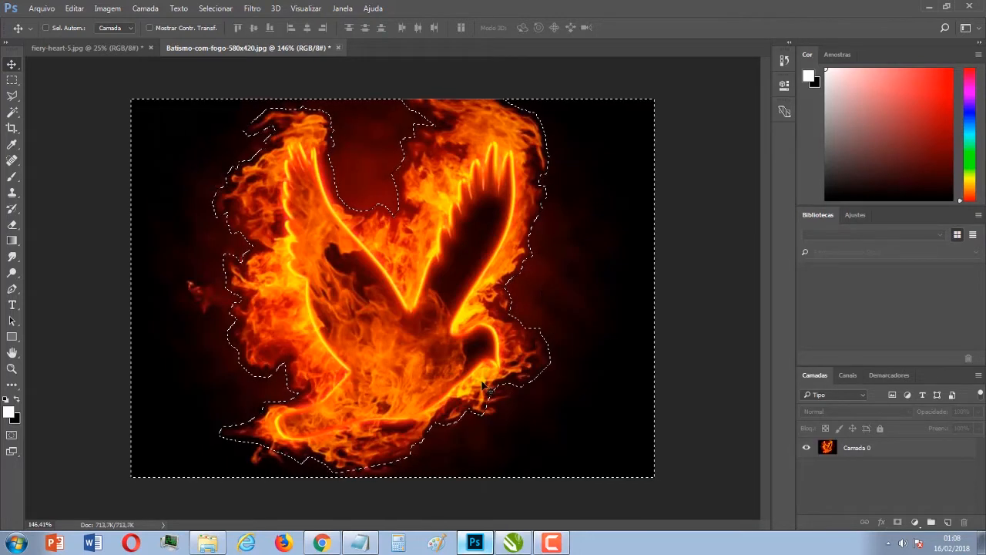
{"action": "left_click", "coordinate": [144, 280]}
{"action": "key", "text": "ctrl+d"}
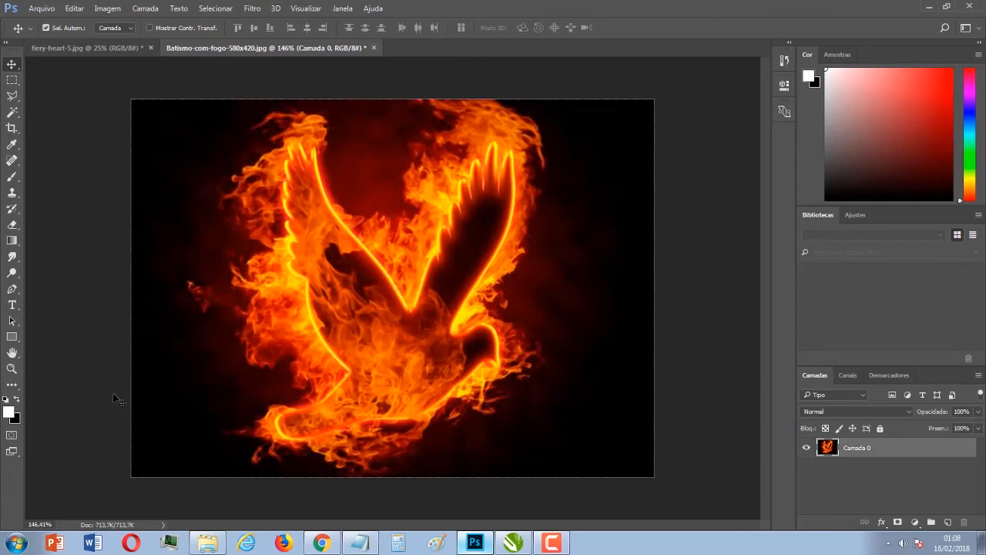
Step: Close Batismo-com-fogo-580x420.jpg and fiery-heart-5.jpg without saving changes, and switch to CorelDRAW
{"action": "left_click", "coordinate": [374, 49]}
{"action": "left_click", "coordinate": [491, 208]}
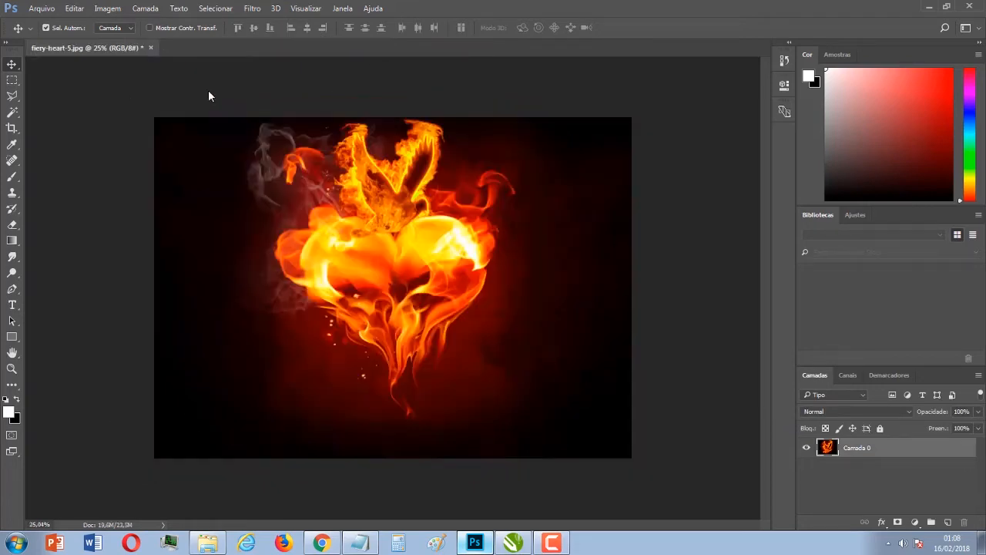
{"action": "left_click", "coordinate": [150, 48]}
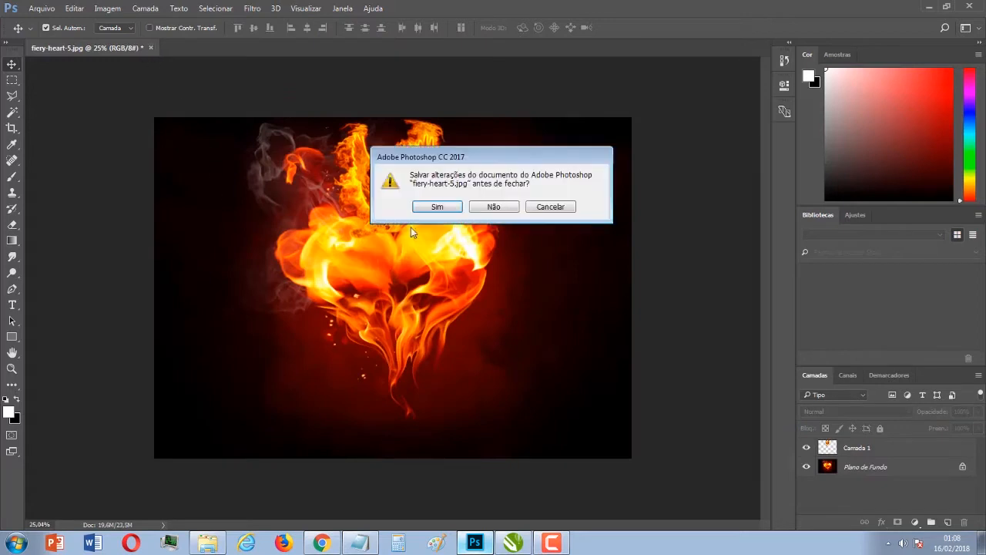
{"action": "left_click", "coordinate": [482, 208]}
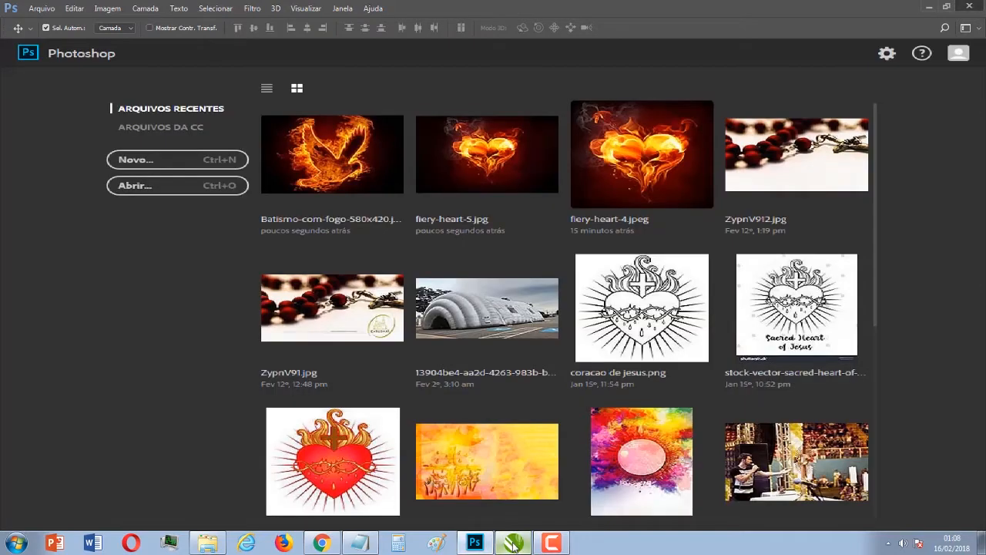
{"action": "left_click", "coordinate": [473, 544]}
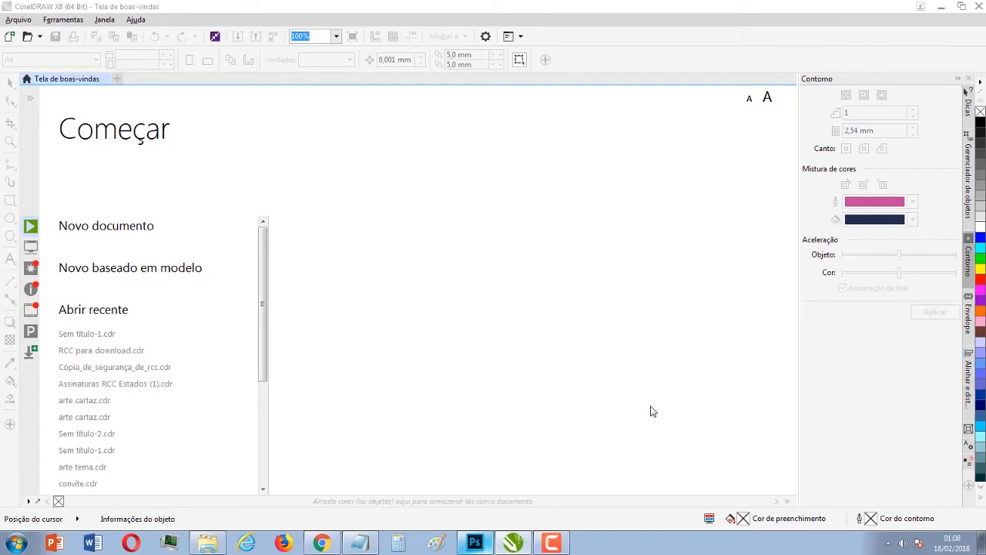
Step: Create a new landscape document of 1,920 × 1,200 px in RGB mode at 300 dpi rendering resolution
{"action": "left_click", "coordinate": [528, 547]}
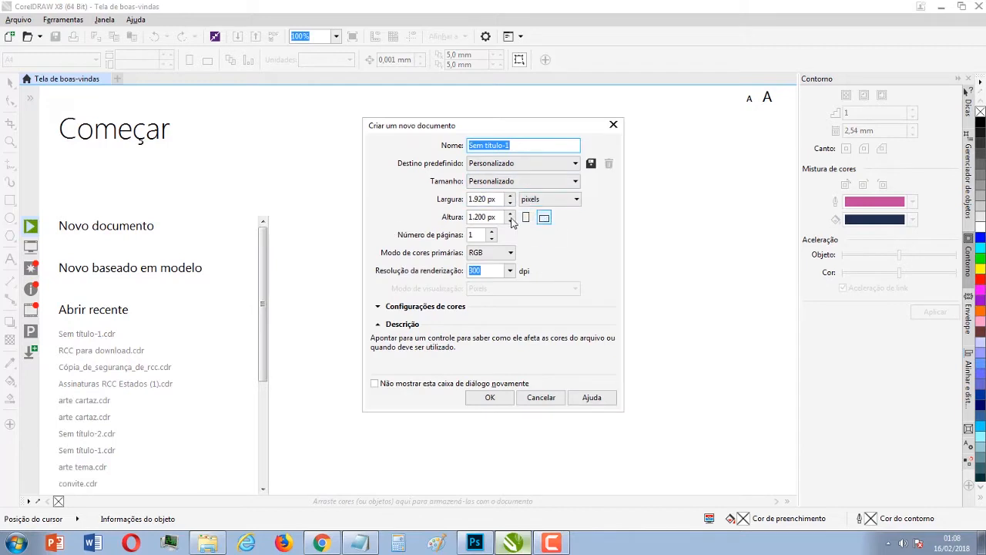
{"action": "left_click", "coordinate": [490, 398]}
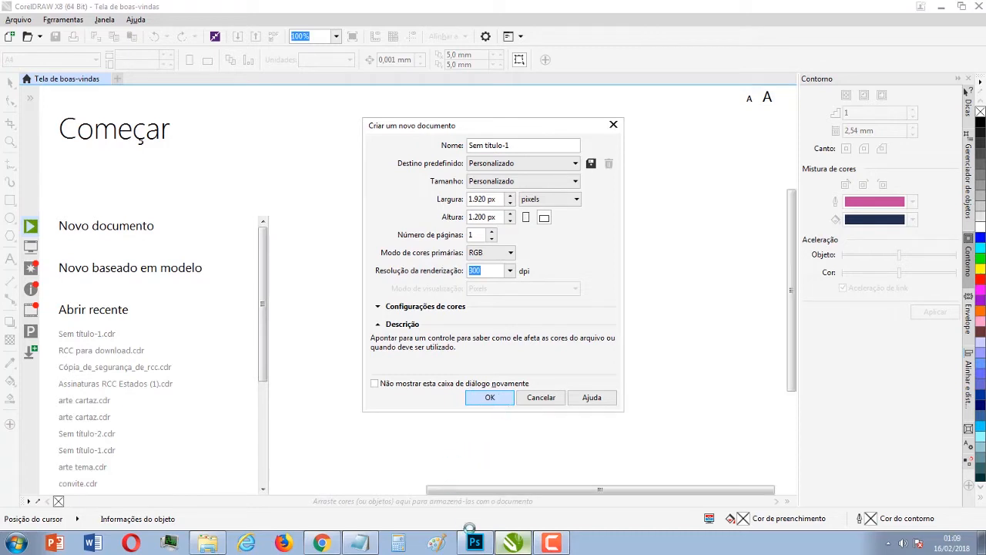
Step: Launch Windows Task Manager, close Photoshop, and return to the Sem título-1 document in CorelDRAW
{"action": "right_click", "coordinate": [619, 541]}
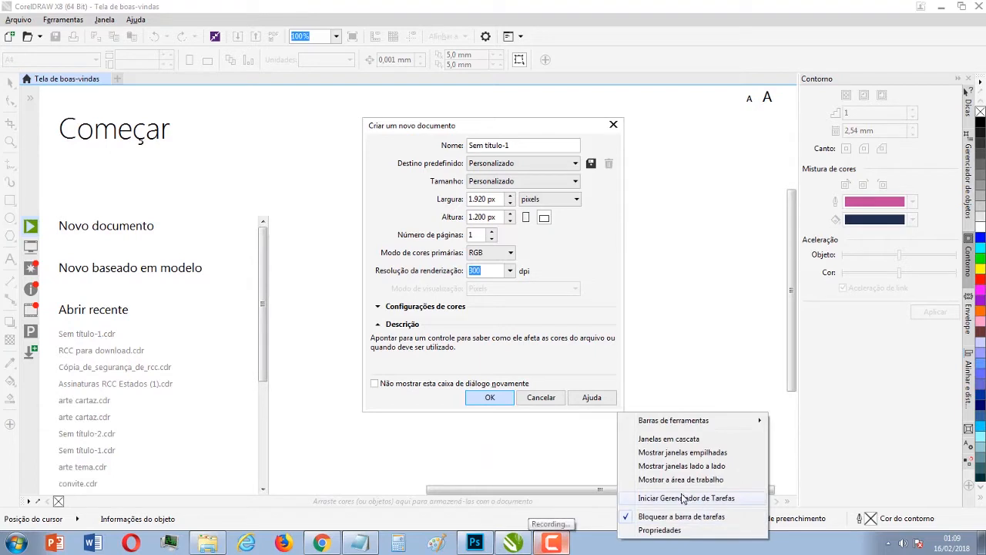
{"action": "left_click", "coordinate": [683, 498]}
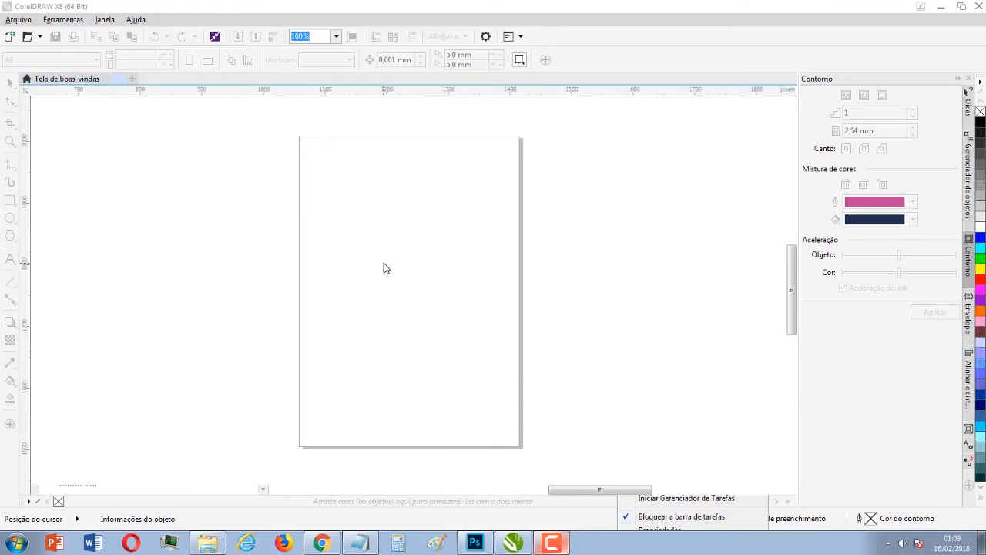
{"action": "left_click", "coordinate": [474, 543]}
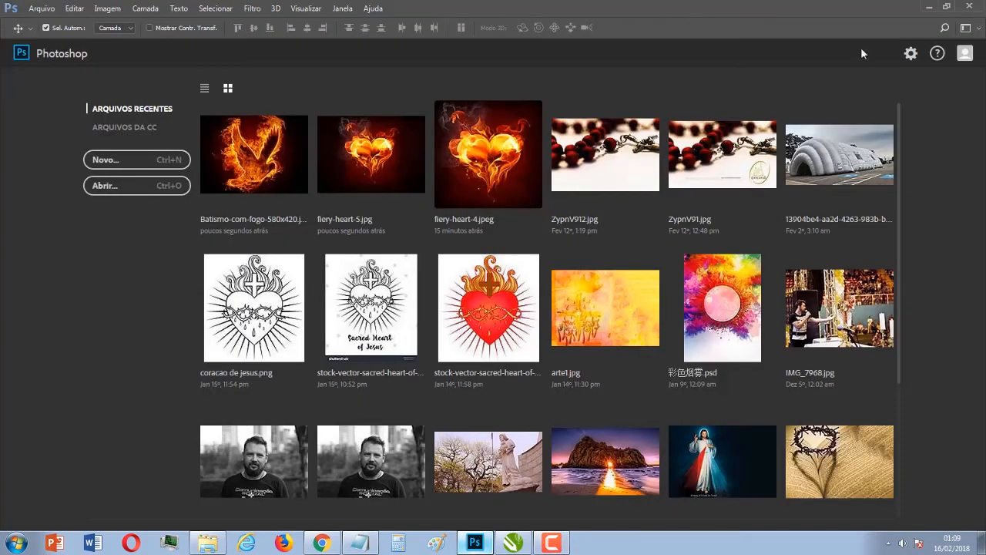
{"action": "left_click", "coordinate": [528, 544]}
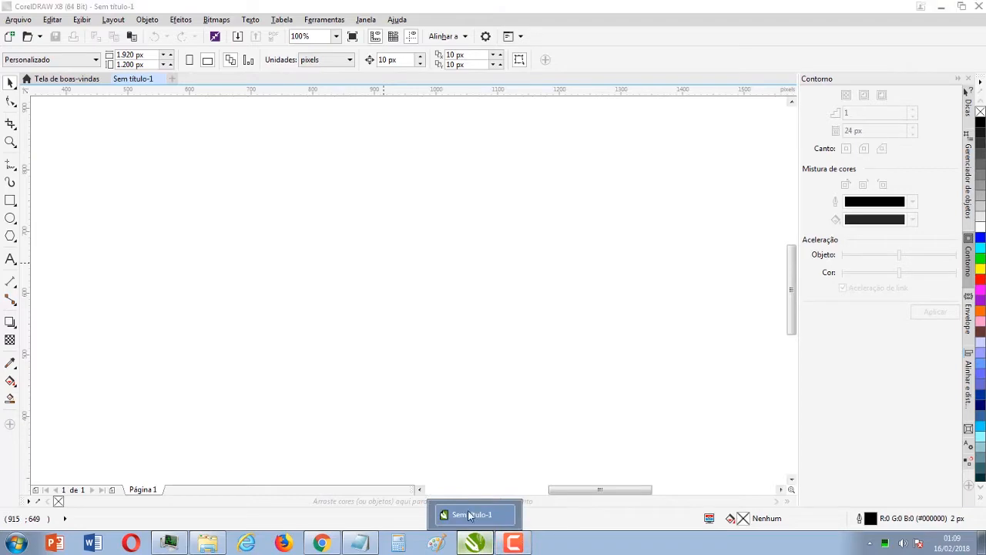
{"action": "left_click", "coordinate": [475, 543]}
{"action": "left_click", "coordinate": [475, 543]}
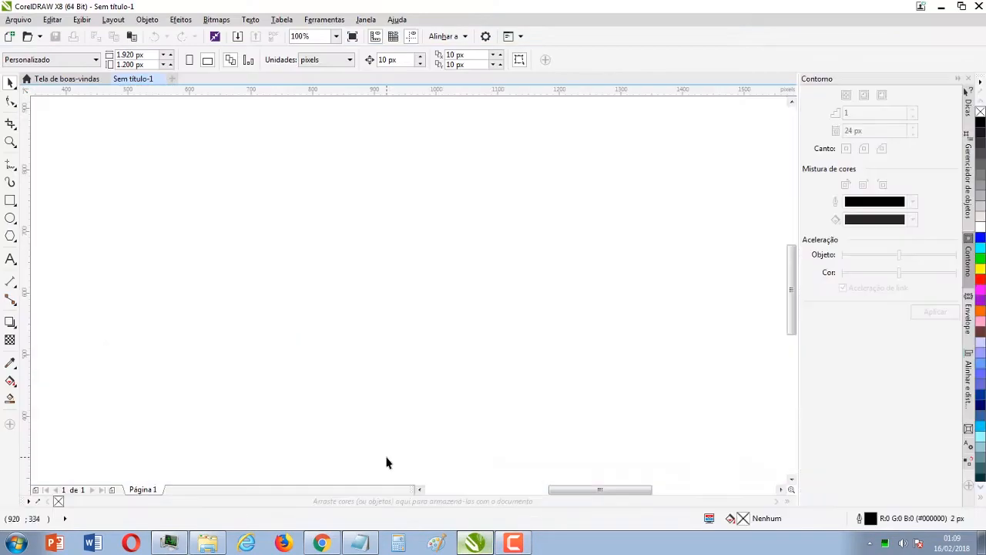
Step: Import fiery-heart-6.jpg from the Experiencia de Oração 2018 folder into the document and position it over the page
{"action": "left_click", "coordinate": [207, 543]}
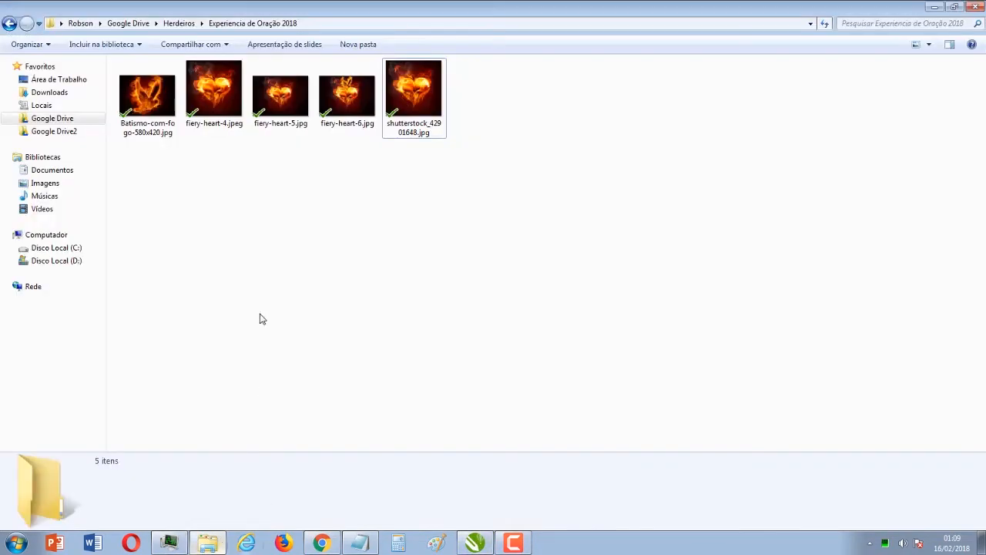
{"action": "left_click_drag", "start_coordinate": [344, 116], "coordinate": [406, 272]}
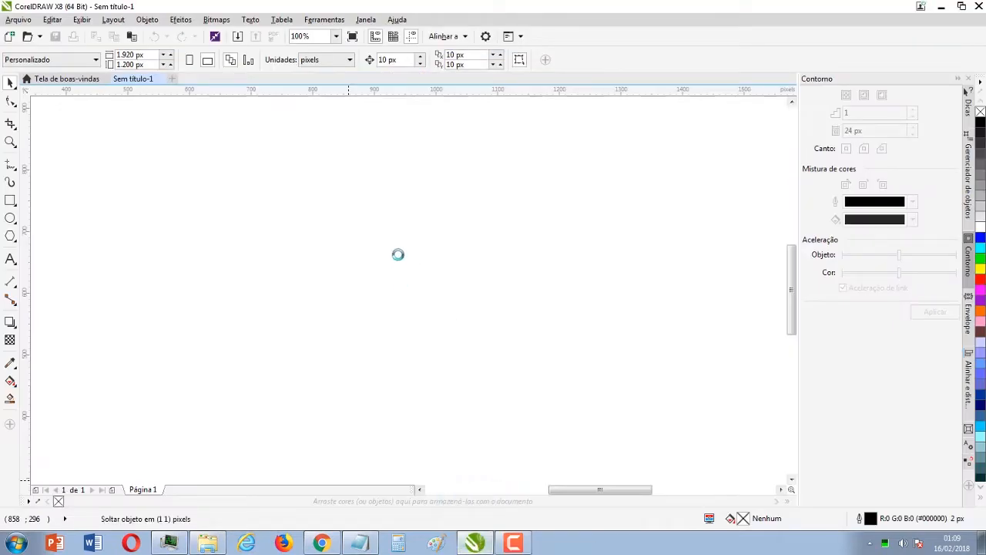
{"action": "scroll", "coordinate": [407, 267], "scroll_direction": "down", "scroll_amount": 3}
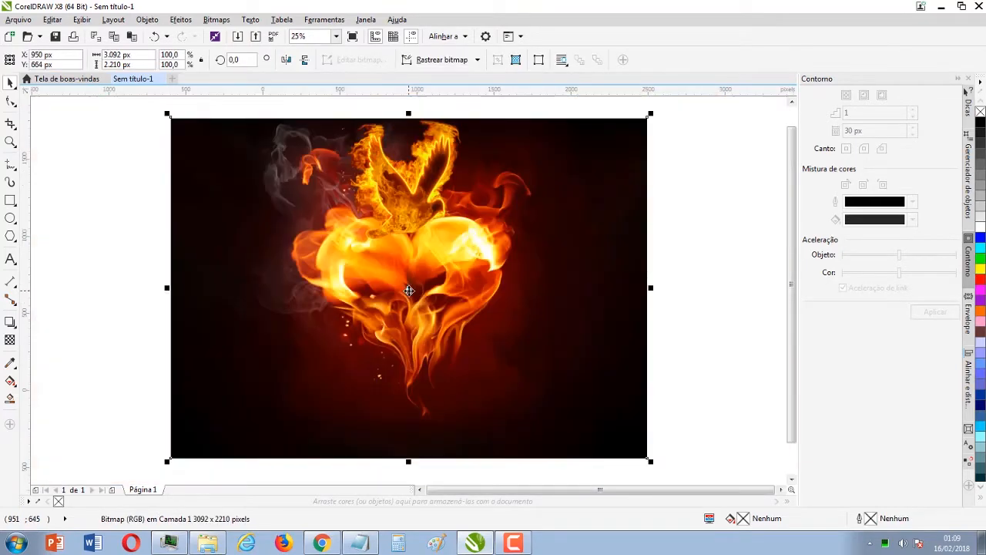
{"action": "scroll", "coordinate": [409, 290], "scroll_direction": "down", "scroll_amount": 4}
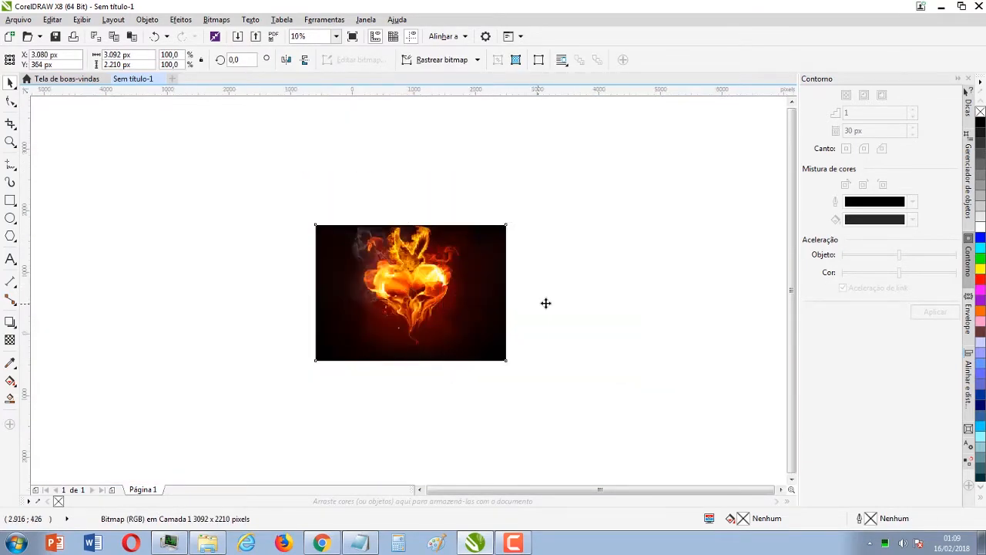
{"action": "left_click_drag", "start_coordinate": [546, 303], "coordinate": [409, 290]}
{"action": "left_click", "coordinate": [270, 301]}
{"action": "scroll", "coordinate": [409, 297], "scroll_direction": "up", "scroll_amount": 5}
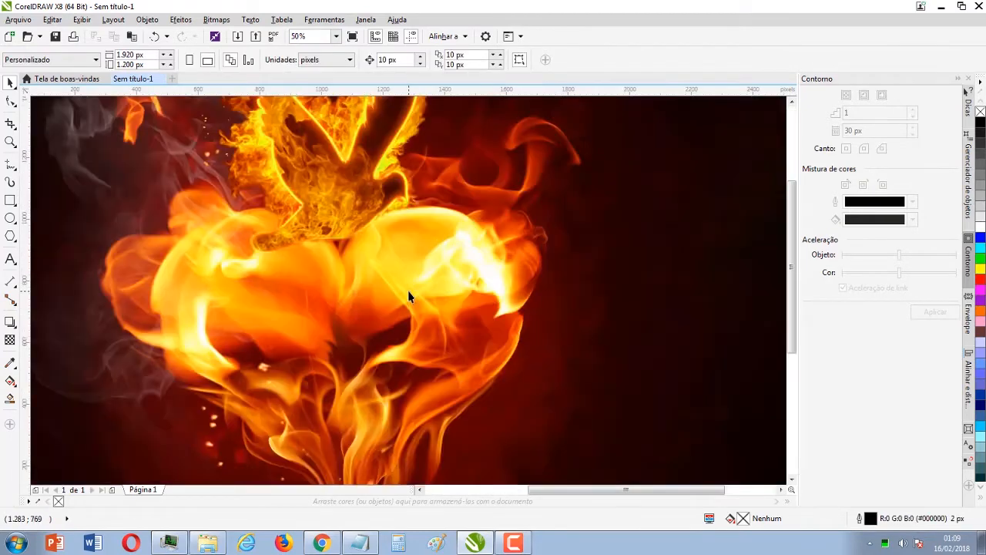
{"action": "scroll", "coordinate": [409, 297], "scroll_direction": "down", "scroll_amount": 2}
{"action": "scroll", "coordinate": [792, 202], "scroll_direction": "down", "scroll_amount": 1}
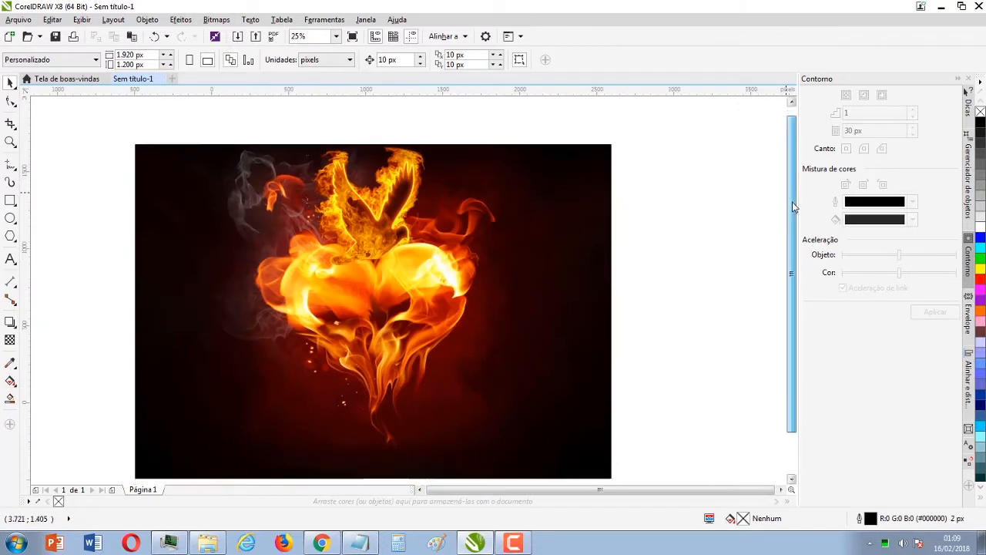
{"action": "left_click_drag", "start_coordinate": [792, 201], "coordinate": [797, 213]}
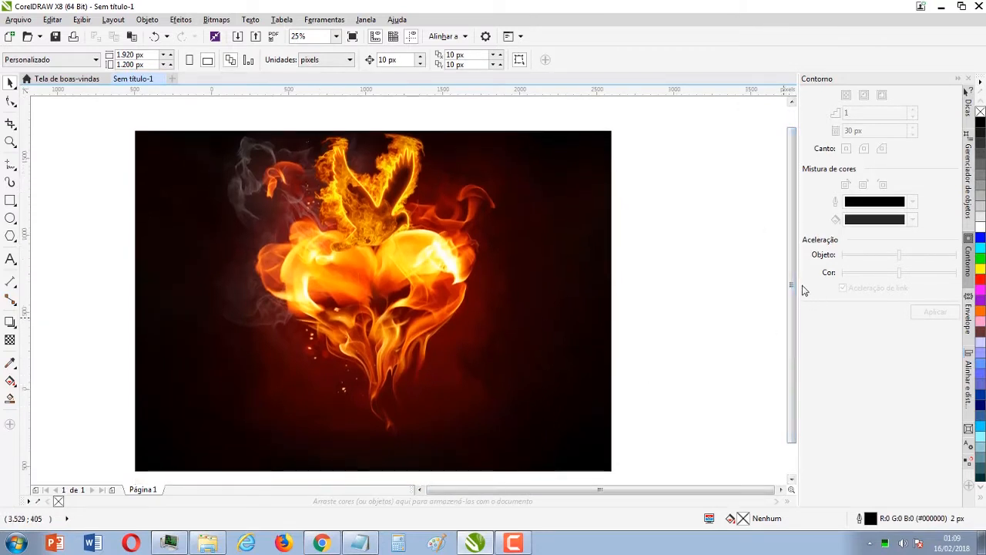
{"action": "left_click_drag", "start_coordinate": [793, 283], "coordinate": [794, 289]}
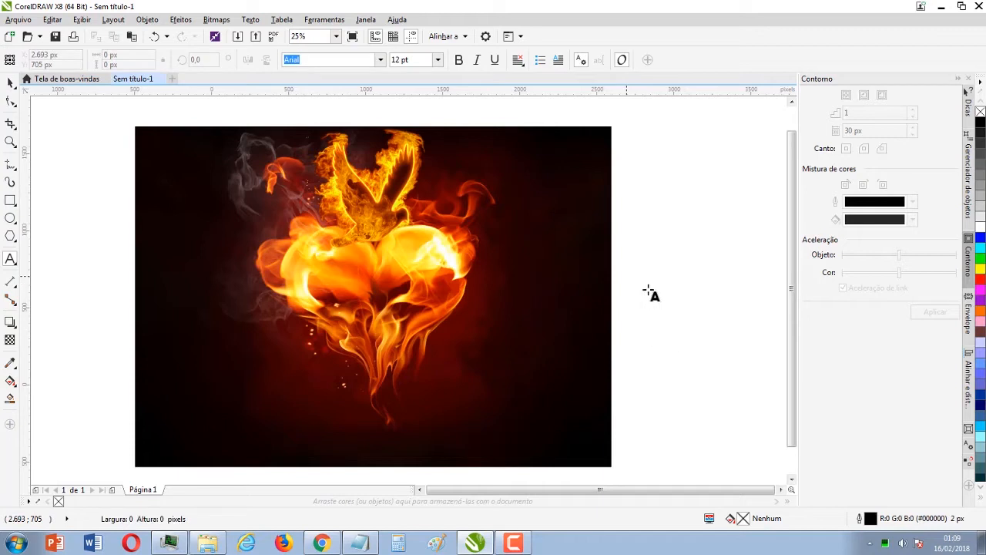
Step: Add the artistic text "Experiência de Oração" in Arial 24 pt and place it over the lower part of the fiery heart
{"action": "left_click", "coordinate": [626, 273]}
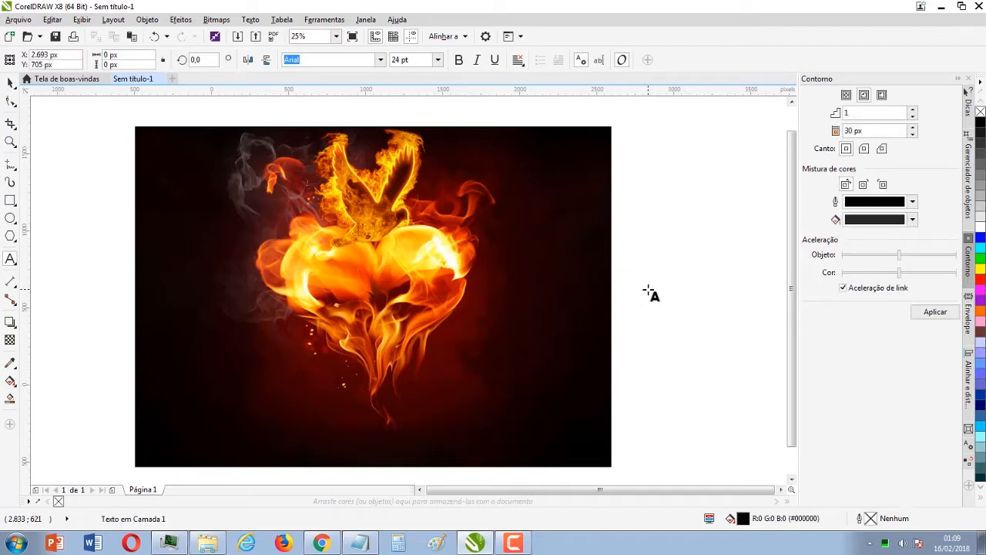
{"action": "type", "text": "Experi"}
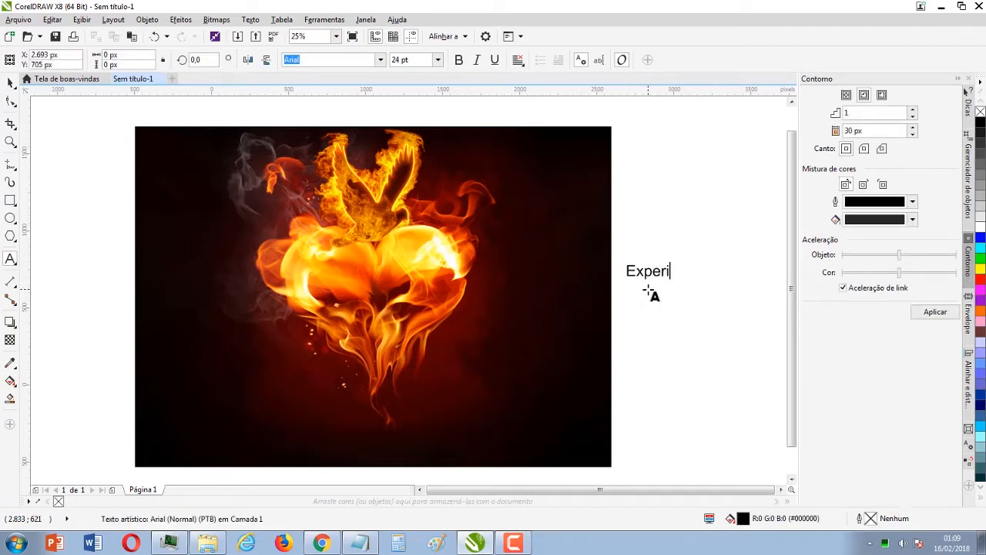
{"action": "type", "text": "ência de Oração"}
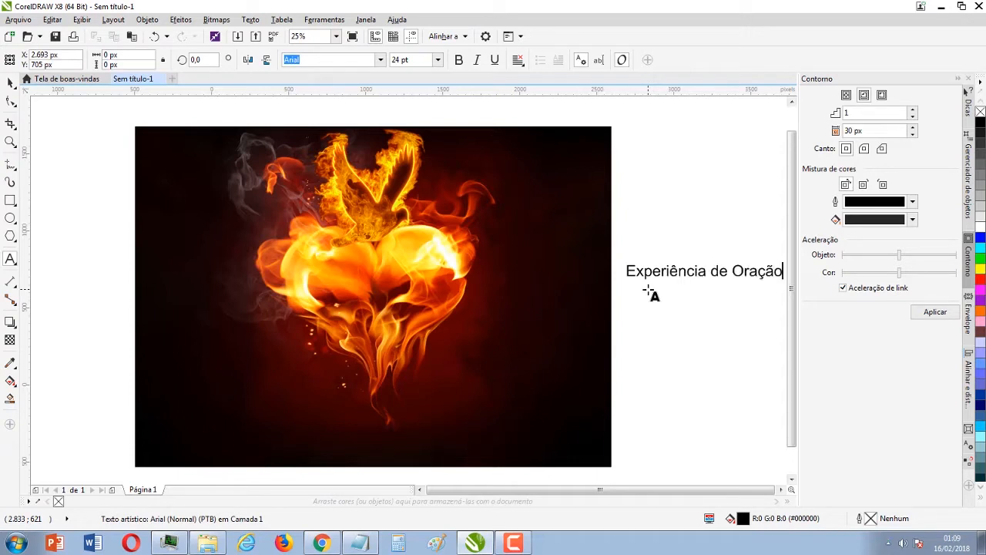
{"action": "left_click", "coordinate": [10, 84]}
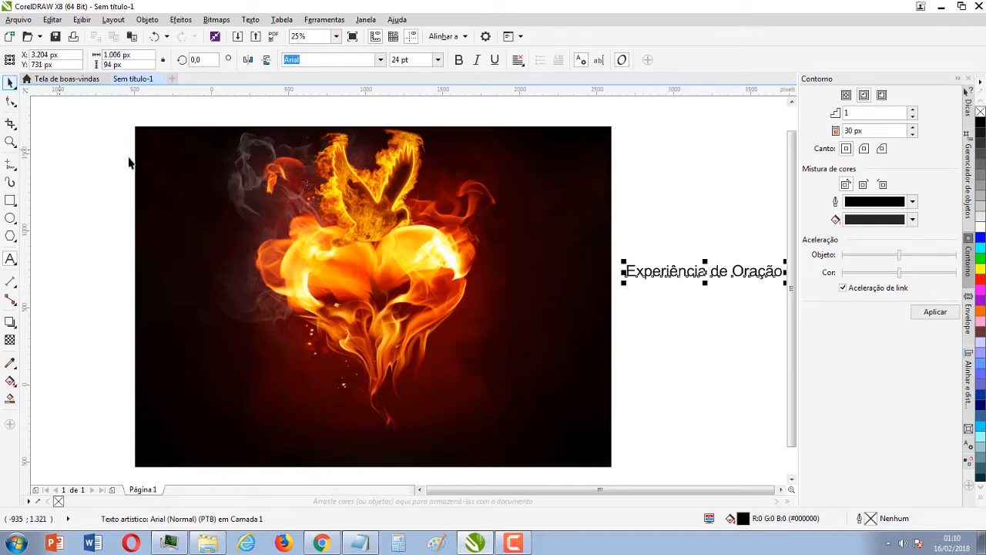
{"action": "left_click_drag", "start_coordinate": [701, 275], "coordinate": [367, 383]}
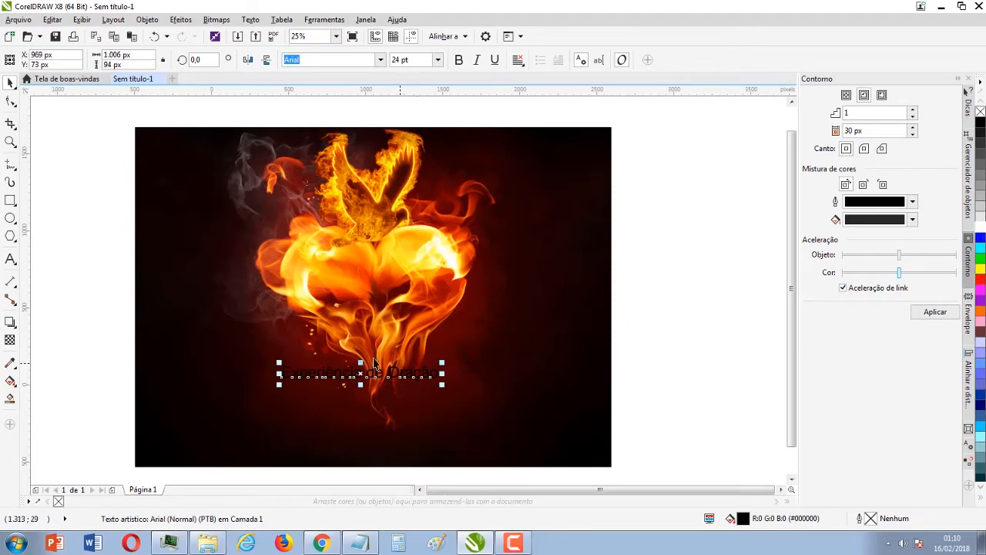
Step: Fill the "Experiência de Oração" title with white, enlarge it to about 49 pt, and shift it slightly across the heart's lower tip
{"action": "left_click", "coordinate": [59, 273]}
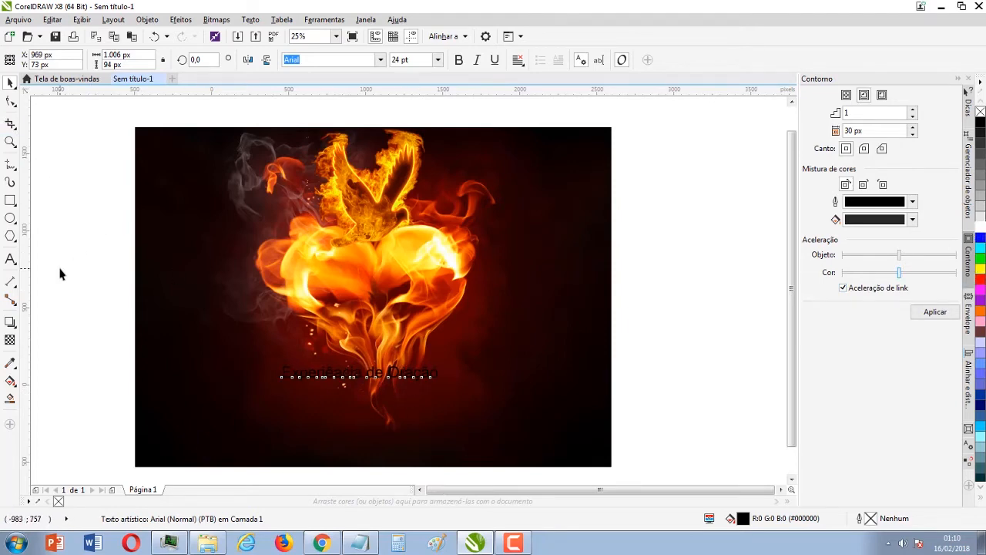
{"action": "left_click", "coordinate": [339, 377]}
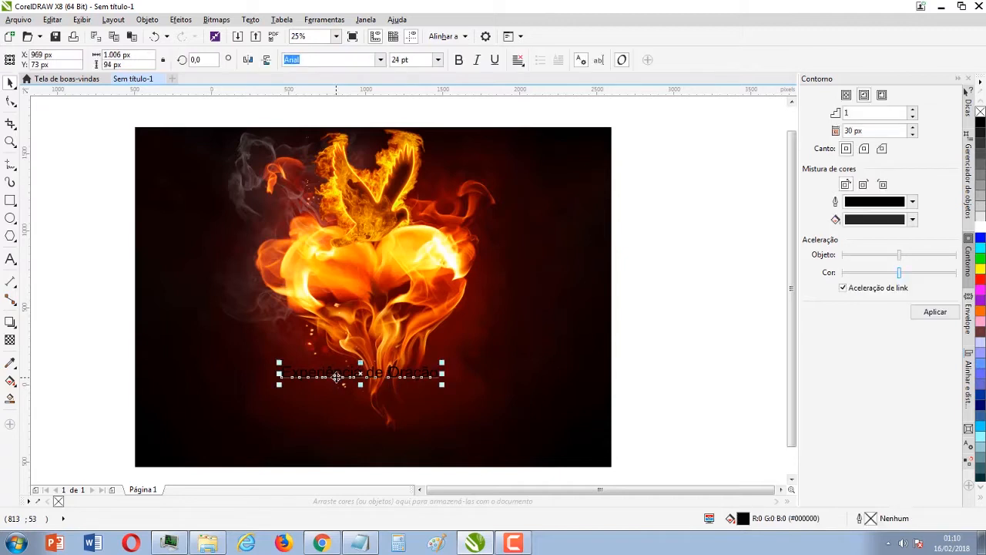
{"action": "left_click", "coordinate": [981, 225]}
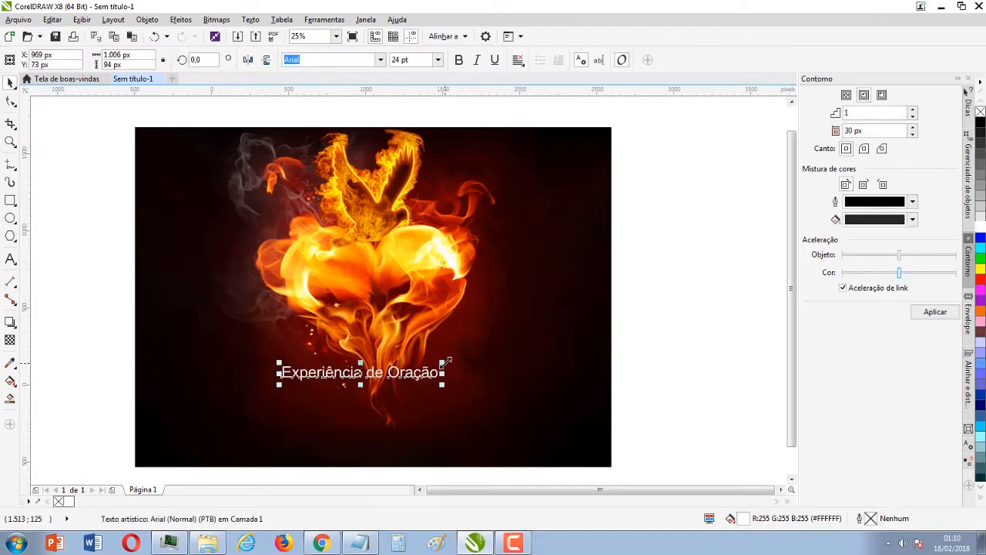
{"action": "left_click_drag", "start_coordinate": [443, 362], "coordinate": [523, 339]}
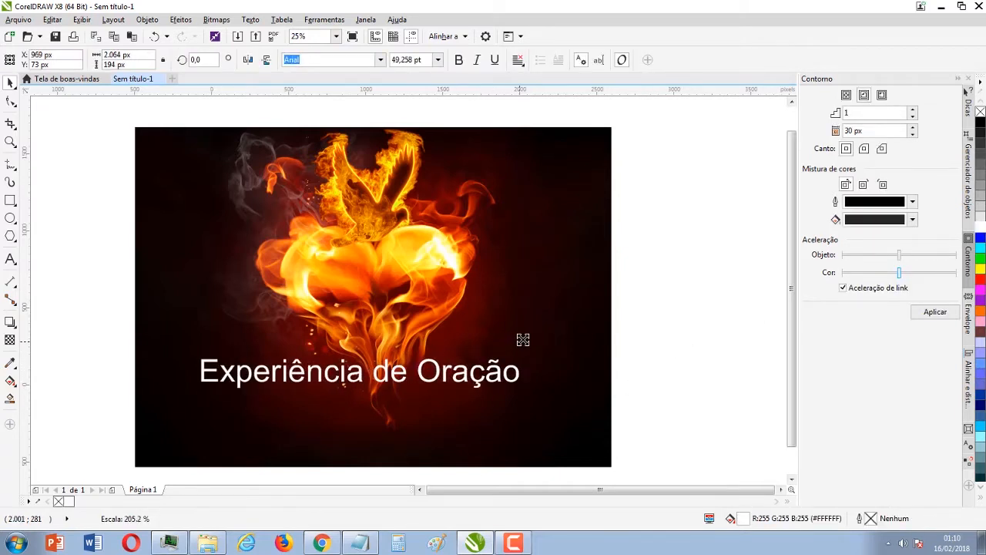
{"action": "left_click_drag", "start_coordinate": [365, 379], "coordinate": [388, 375]}
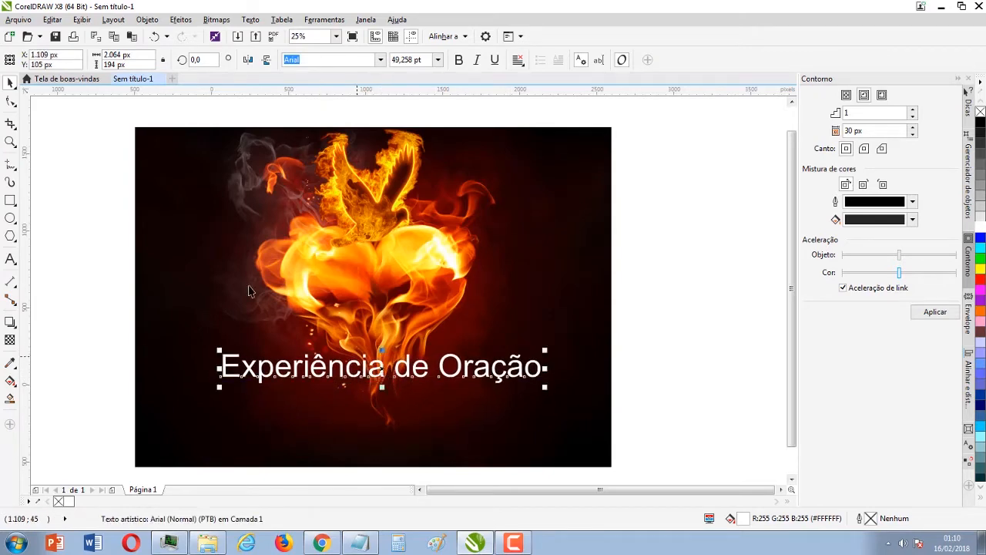
Step: Draw an unfilled rectangle of about 3,092 × 2,210 px matching the edges of the fiery heart image
{"action": "left_click", "coordinate": [10, 200]}
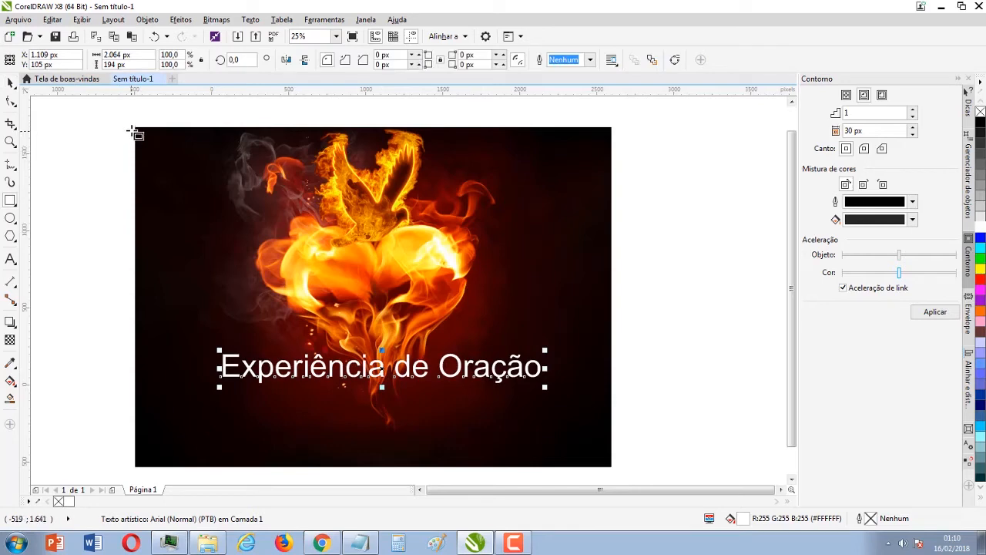
{"action": "left_click_drag", "start_coordinate": [136, 127], "coordinate": [613, 469]}
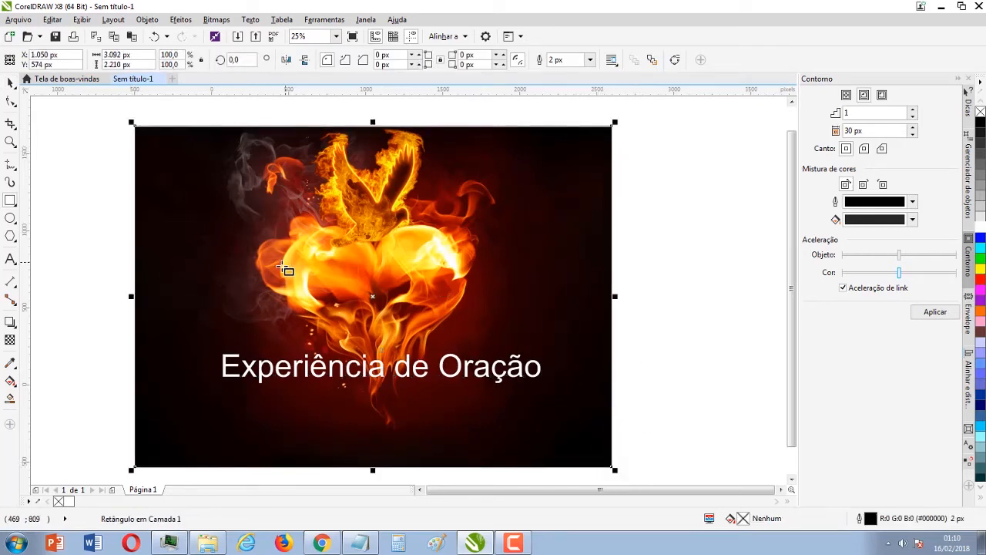
{"action": "left_click", "coordinate": [10, 82]}
Step: Align the "Experiência de Oração" title horizontally to the center of the rectangle around the image, leaving its height unchanged
{"action": "left_click_drag", "start_coordinate": [64, 408], "coordinate": [565, 350]}
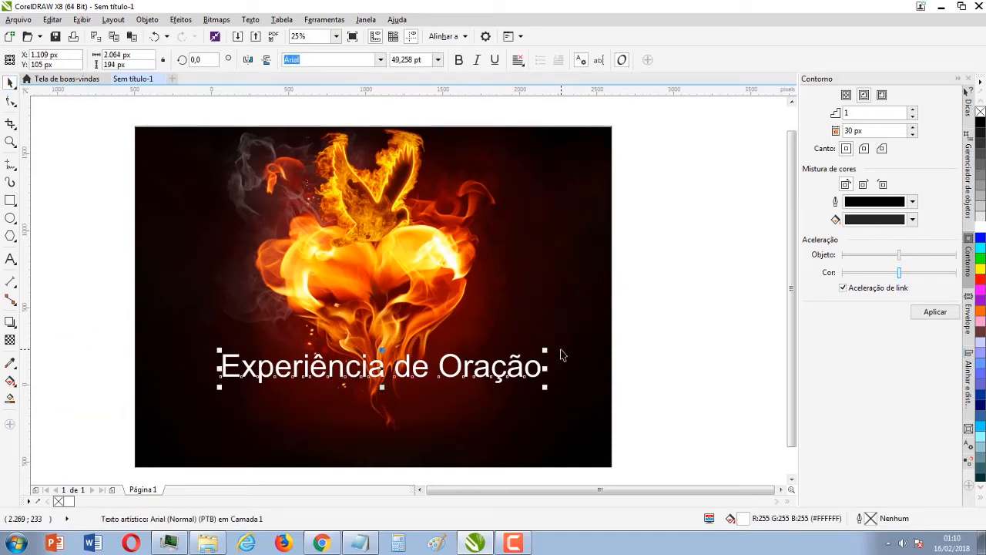
{"action": "left_click", "coordinate": [93, 312]}
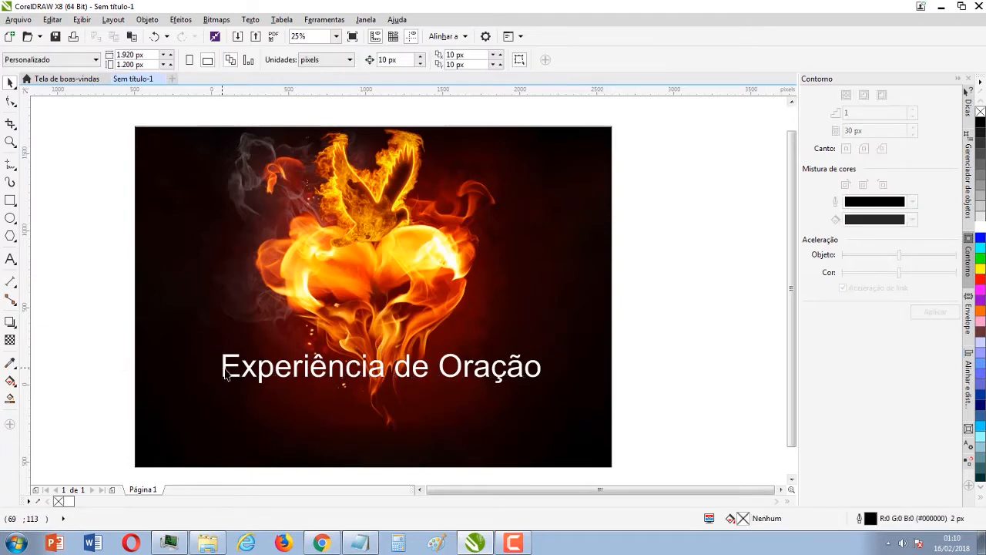
{"action": "left_click", "coordinate": [225, 374]}
{"action": "left_click", "coordinate": [171, 345], "text": "shift"}
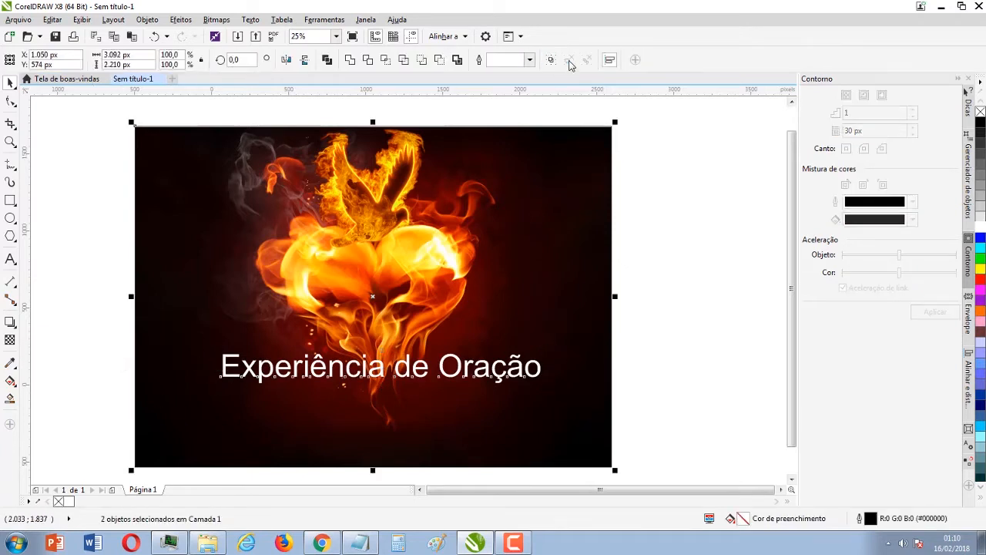
{"action": "left_click", "coordinate": [609, 61]}
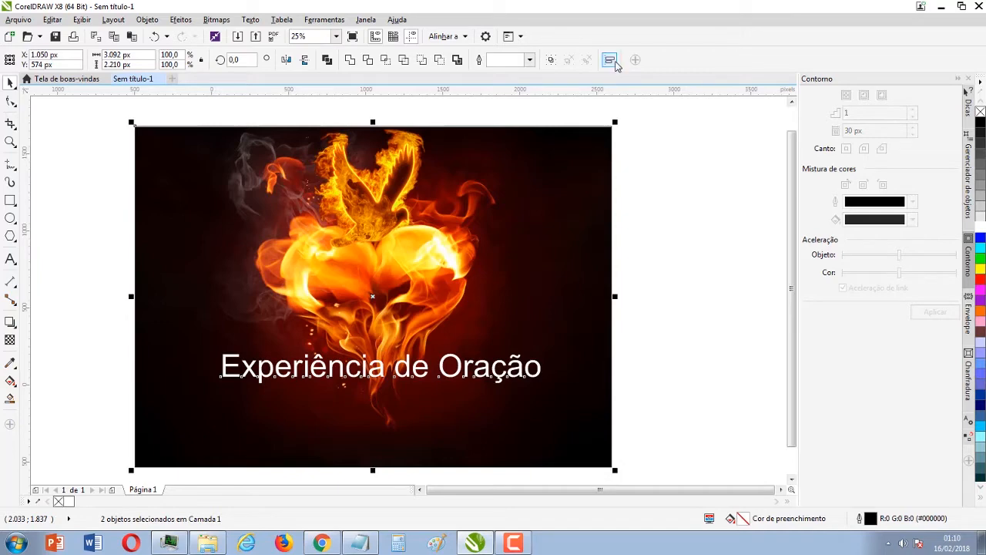
{"action": "left_click", "coordinate": [609, 61]}
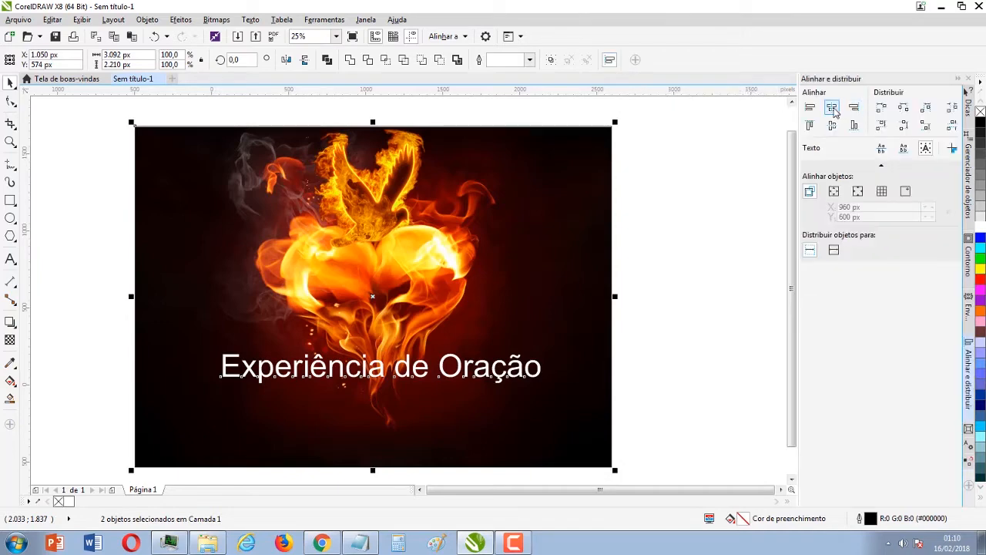
{"action": "left_click", "coordinate": [832, 108]}
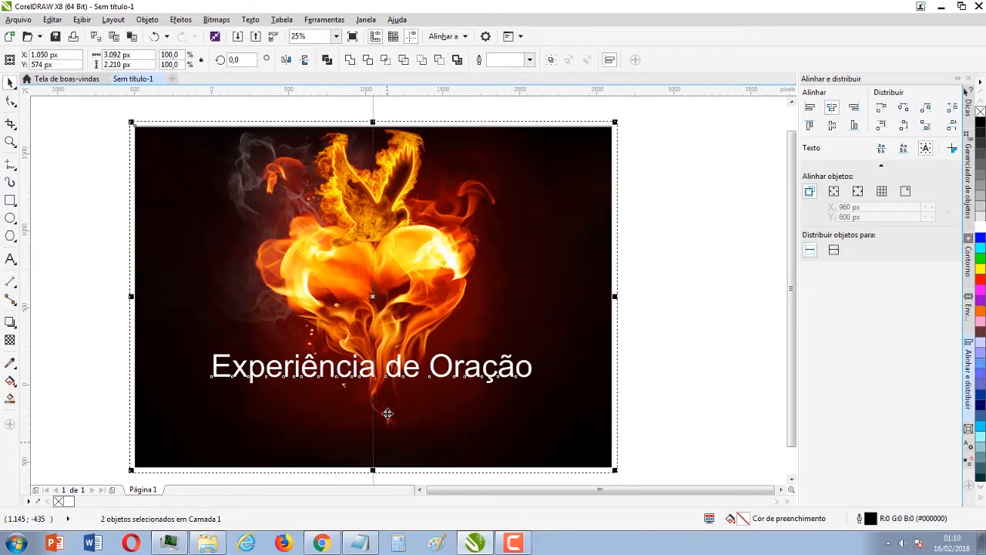
{"action": "left_click", "coordinate": [687, 359]}
{"action": "left_click", "coordinate": [146, 346]}
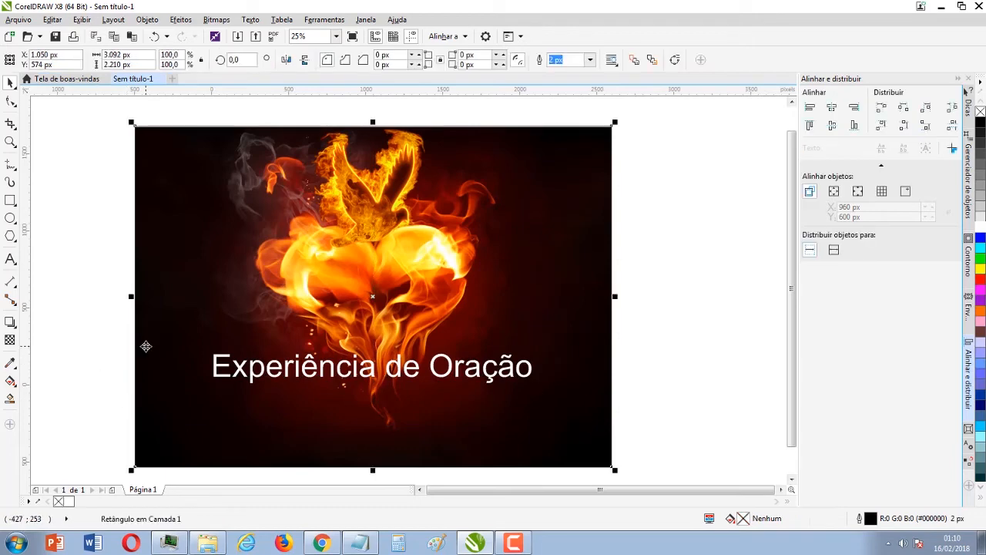
{"action": "left_click", "coordinate": [439, 371]}
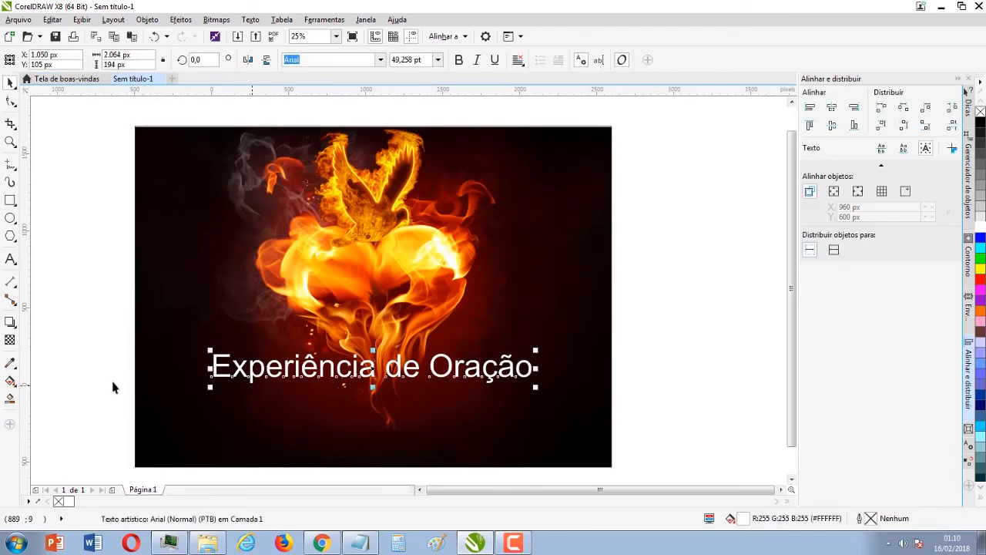
Step: Change the font of the "Experiência de Oração" title to Ail et Fines Herbes
{"action": "left_click", "coordinate": [68, 378]}
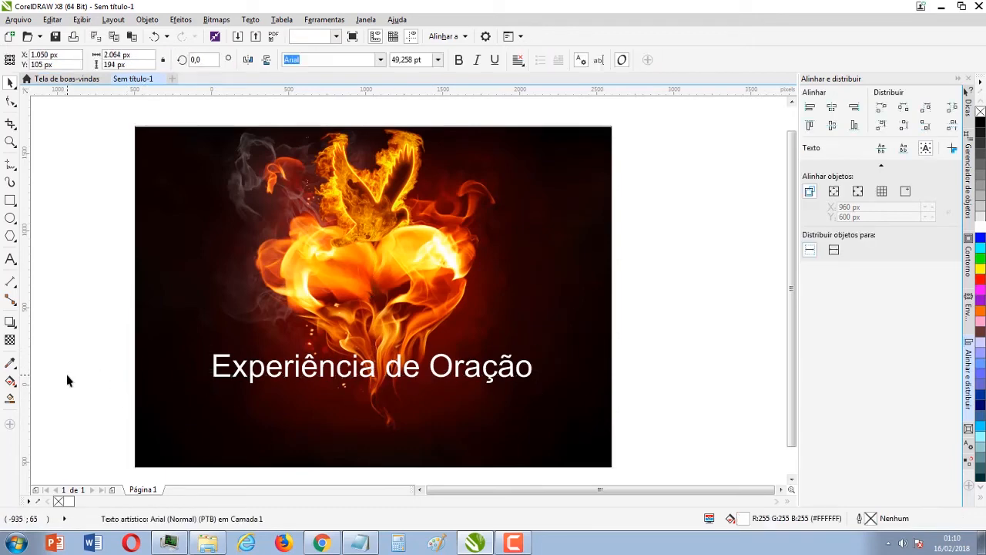
{"action": "left_click", "coordinate": [259, 377]}
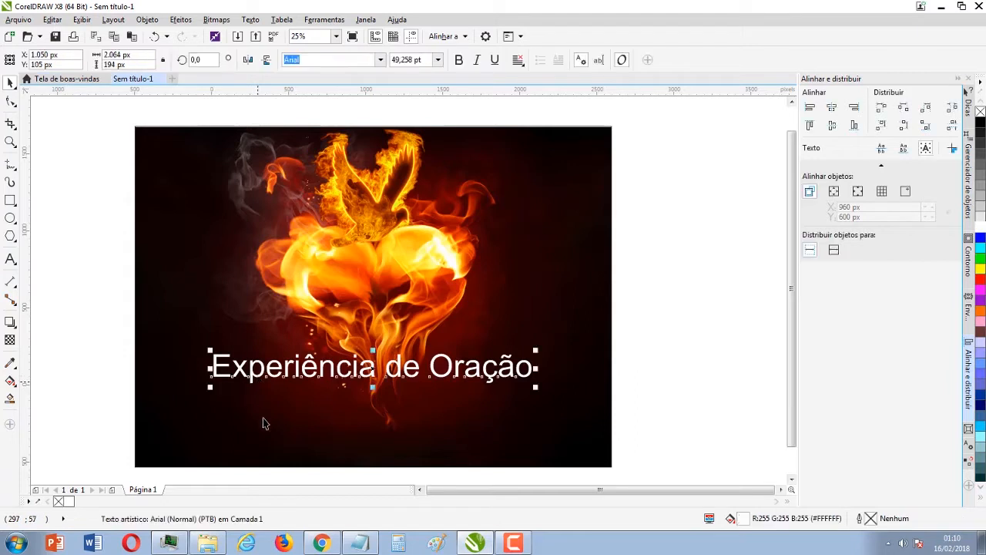
{"action": "left_click", "coordinate": [380, 60]}
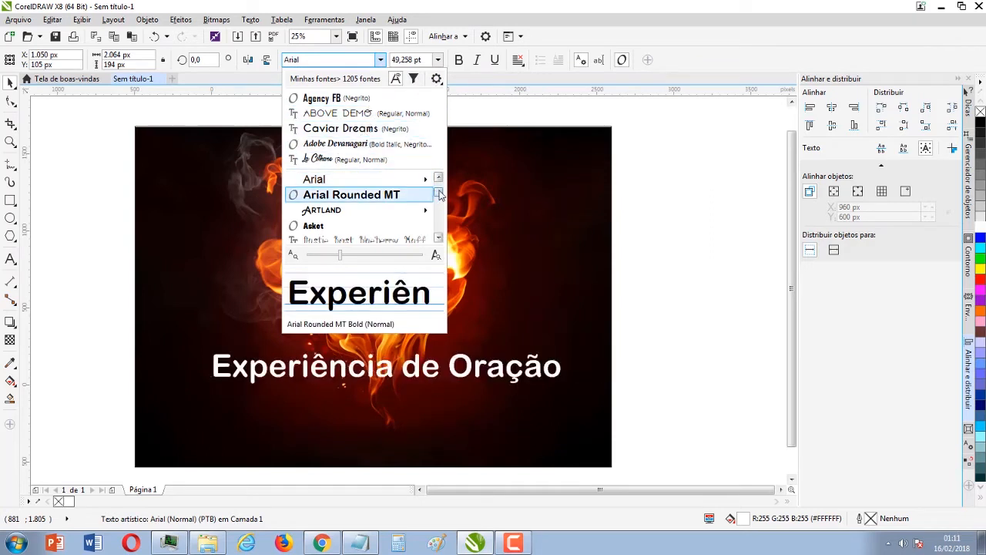
{"action": "left_click_drag", "start_coordinate": [440, 195], "coordinate": [438, 183]}
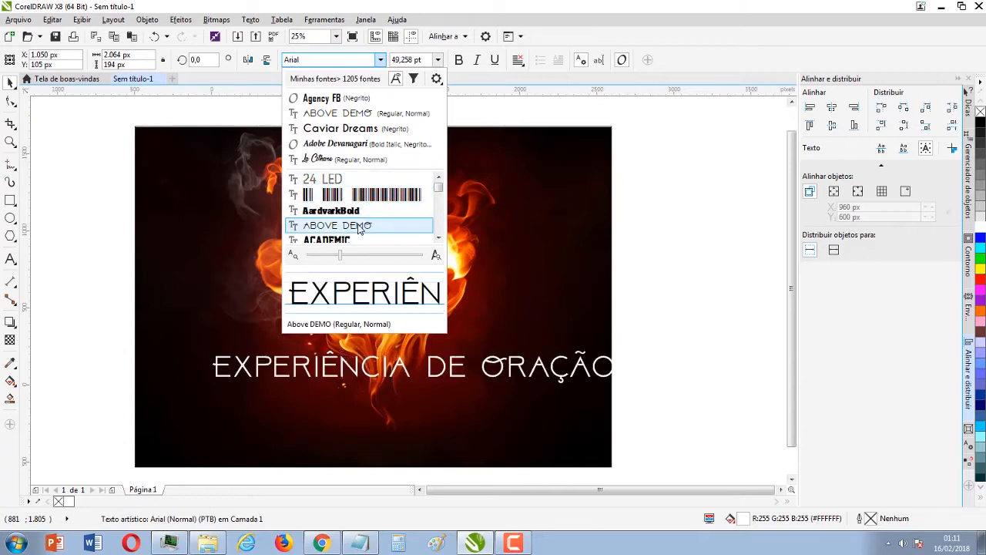
{"action": "left_click", "coordinate": [438, 238]}
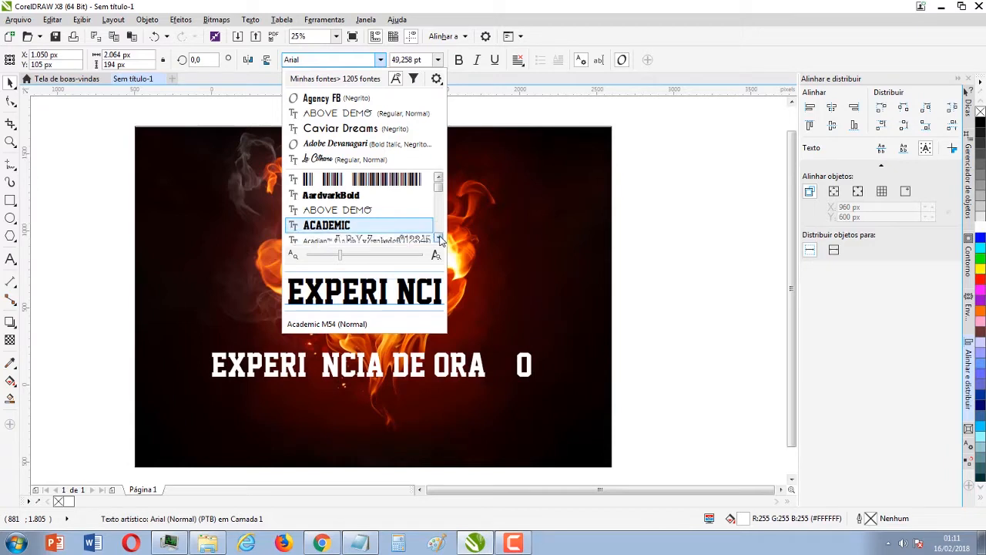
{"action": "left_click", "coordinate": [439, 239]}
{"action": "left_click", "coordinate": [440, 239]}
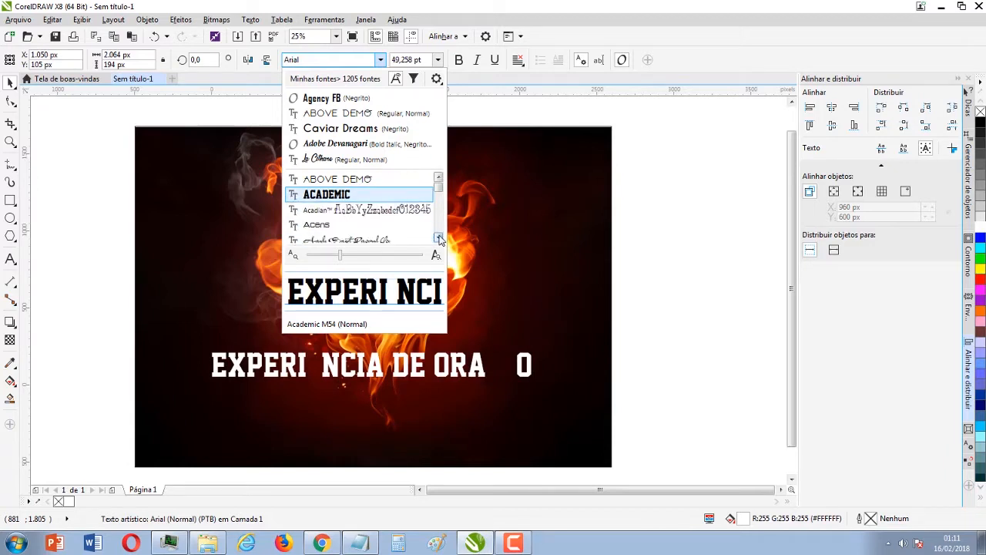
{"action": "left_click", "coordinate": [439, 238]}
{"action": "left_click", "coordinate": [439, 238]}
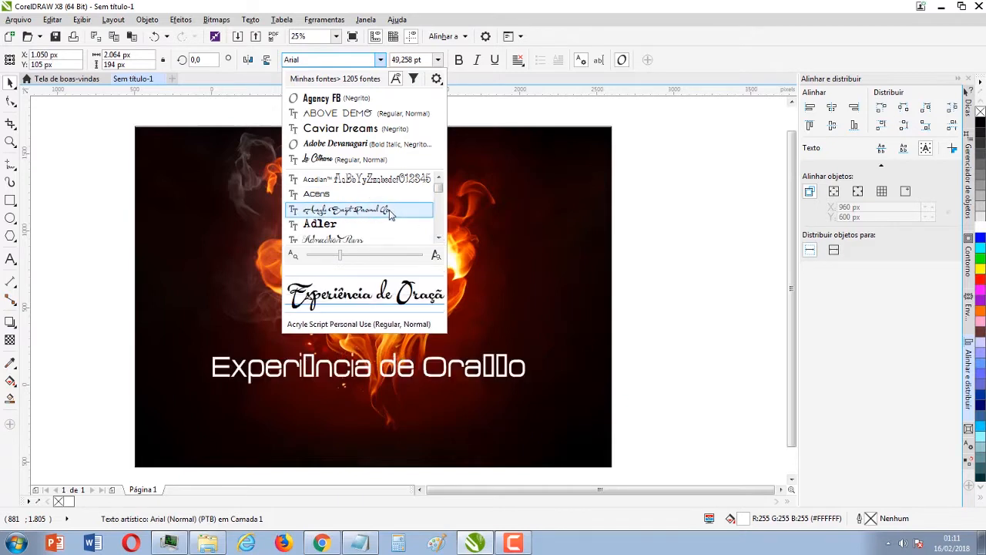
{"action": "left_click", "coordinate": [439, 238]}
{"action": "left_click", "coordinate": [439, 238]}
{"action": "left_click", "coordinate": [439, 238]}
{"action": "left_click", "coordinate": [439, 238]}
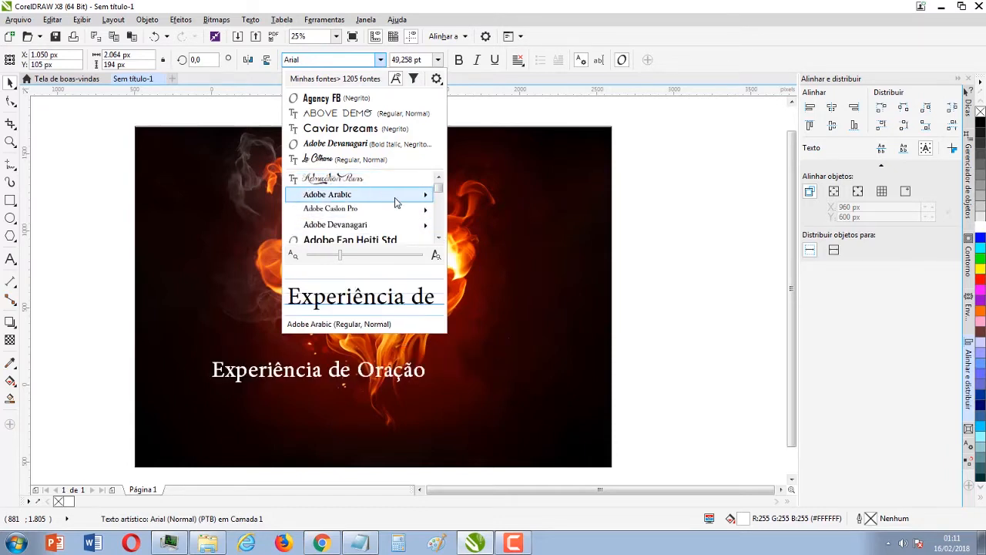
{"action": "mouse_move", "coordinate": [395, 202]}
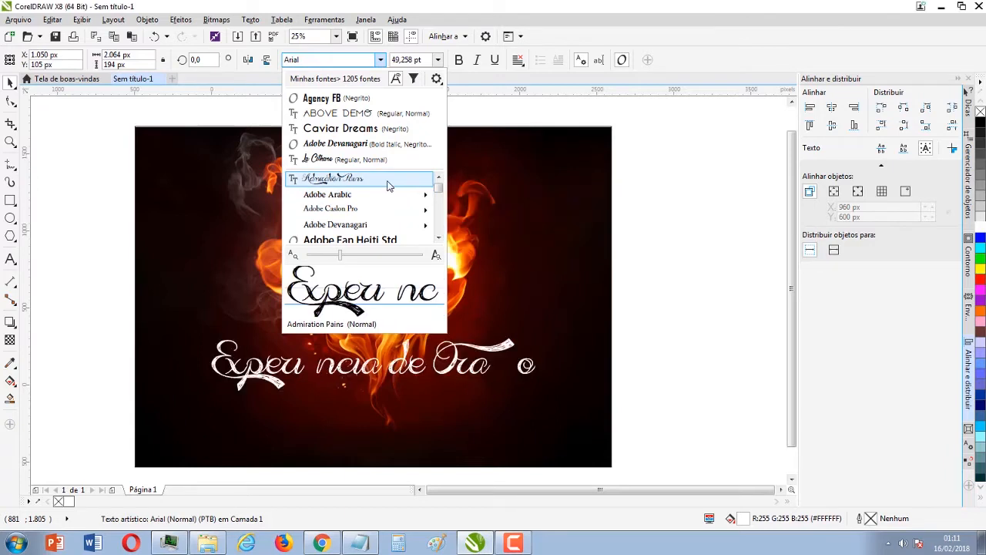
{"action": "left_click", "coordinate": [439, 237]}
{"action": "left_click", "coordinate": [438, 237]}
{"action": "left_click", "coordinate": [439, 238]}
{"action": "left_click", "coordinate": [438, 237]}
{"action": "left_click", "coordinate": [439, 237]}
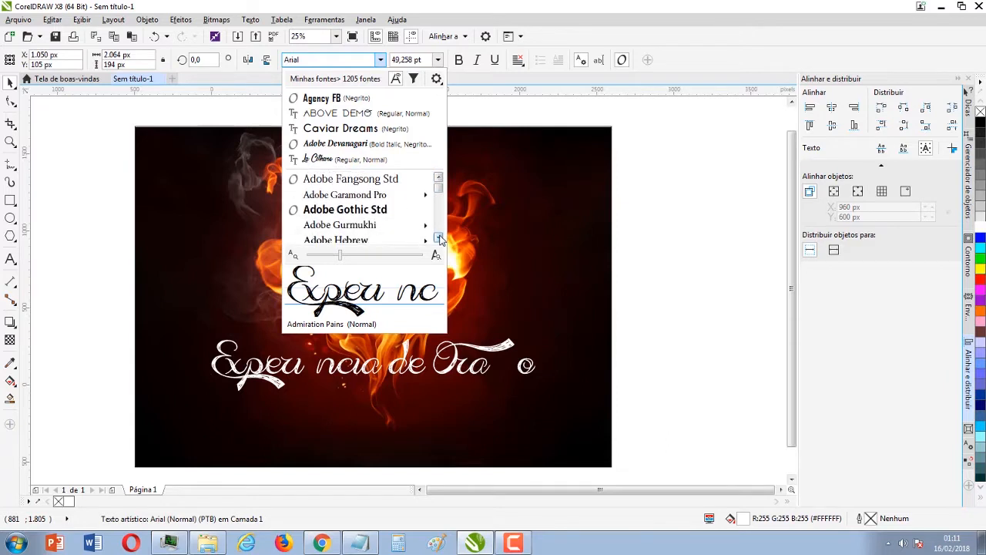
{"action": "left_click", "coordinate": [438, 238]}
{"action": "left_click", "coordinate": [438, 237]}
{"action": "left_click", "coordinate": [439, 237]}
{"action": "left_click", "coordinate": [438, 237]}
{"action": "left_click", "coordinate": [438, 238]}
{"action": "left_click", "coordinate": [439, 238]}
{"action": "left_click", "coordinate": [438, 237]}
{"action": "left_click", "coordinate": [438, 237]}
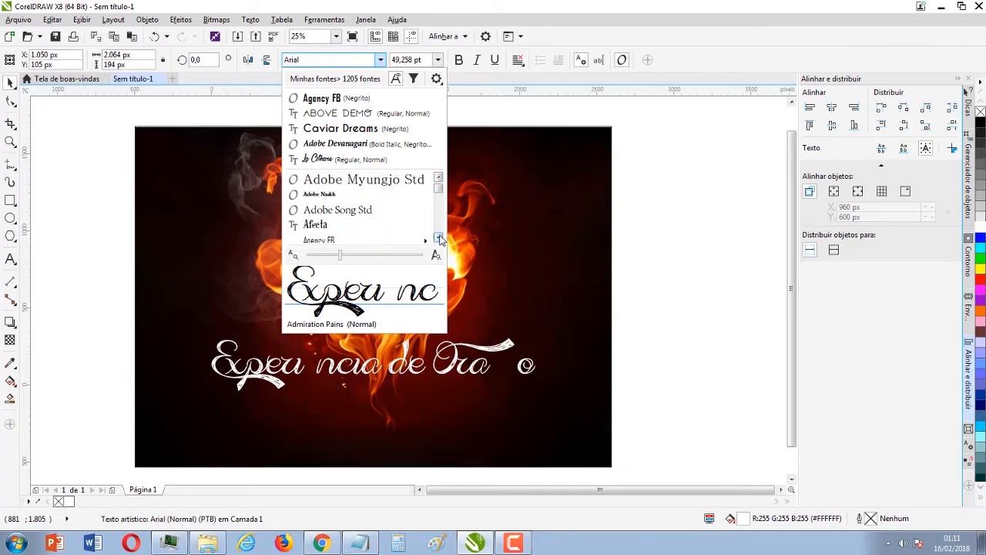
{"action": "left_click", "coordinate": [438, 237]}
{"action": "left_click", "coordinate": [439, 238]}
{"action": "left_click", "coordinate": [438, 237]}
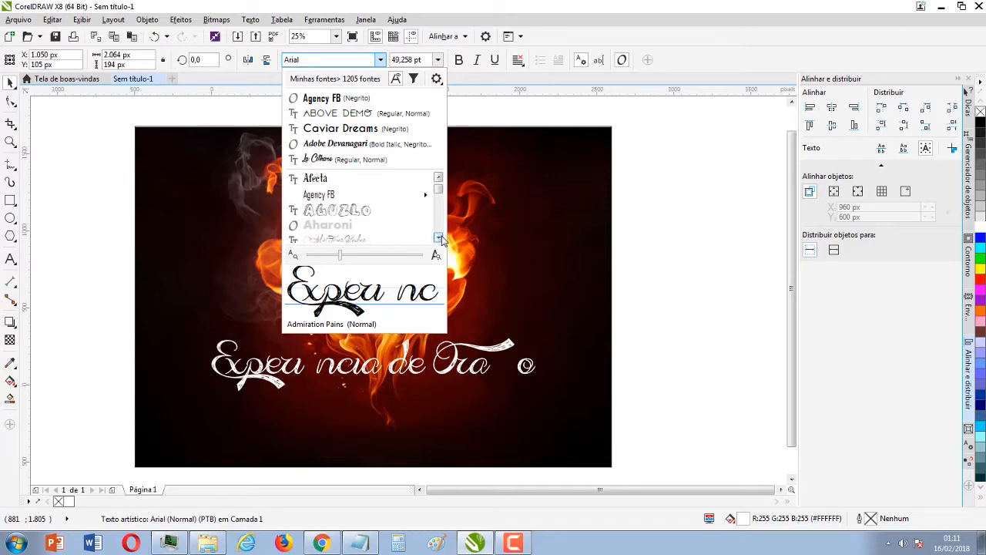
{"action": "left_click", "coordinate": [438, 238]}
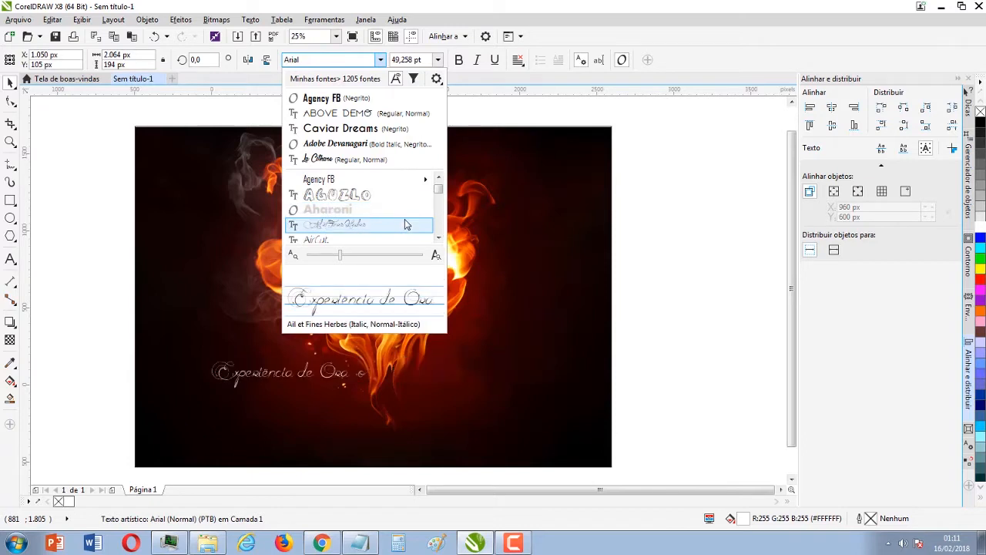
{"action": "left_click", "coordinate": [407, 224]}
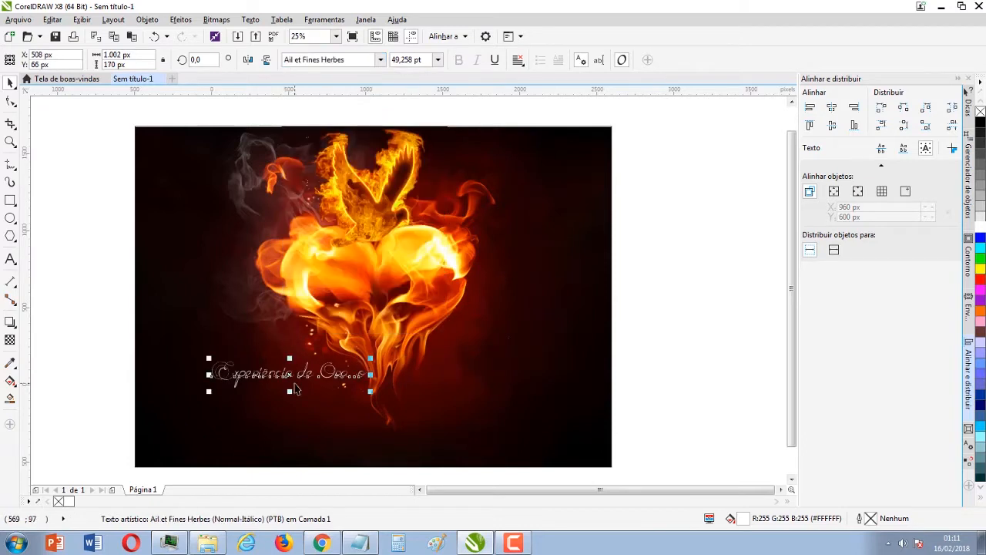
Step: Enlarge the script title proportionally to about 112 pt
{"action": "left_click_drag", "start_coordinate": [462, 313], "coordinate": [563, 275]}
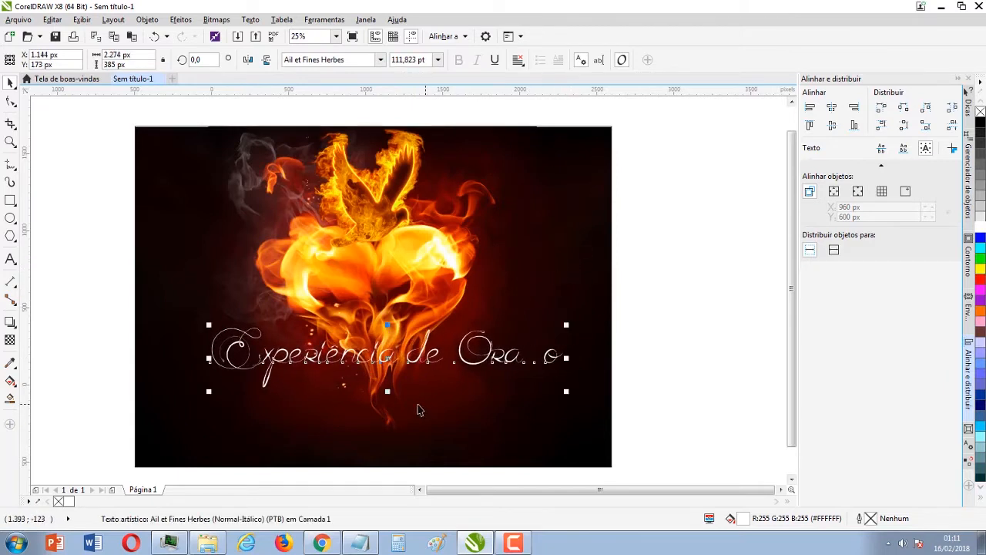
{"action": "left_click", "coordinate": [104, 335]}
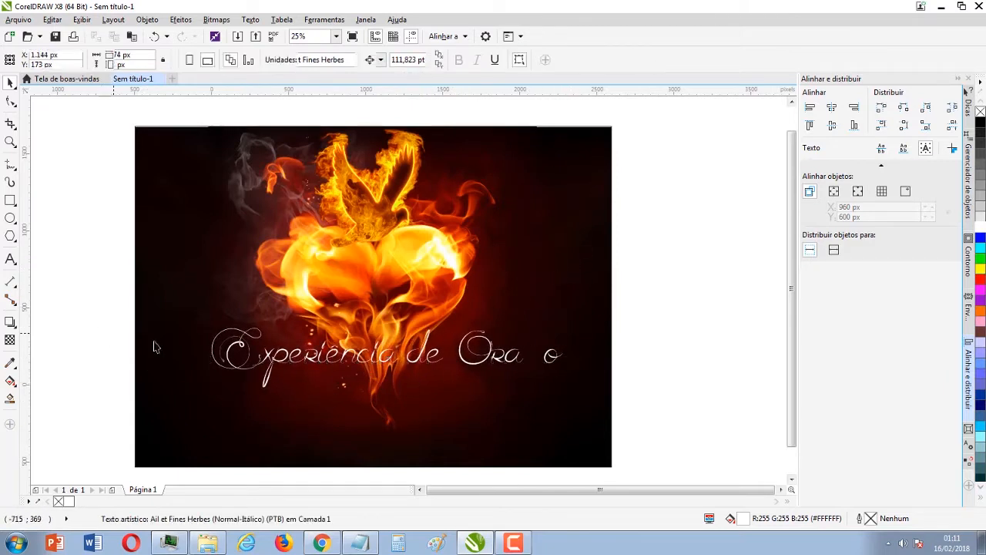
{"action": "left_click", "coordinate": [316, 367]}
{"action": "left_click", "coordinate": [315, 358]}
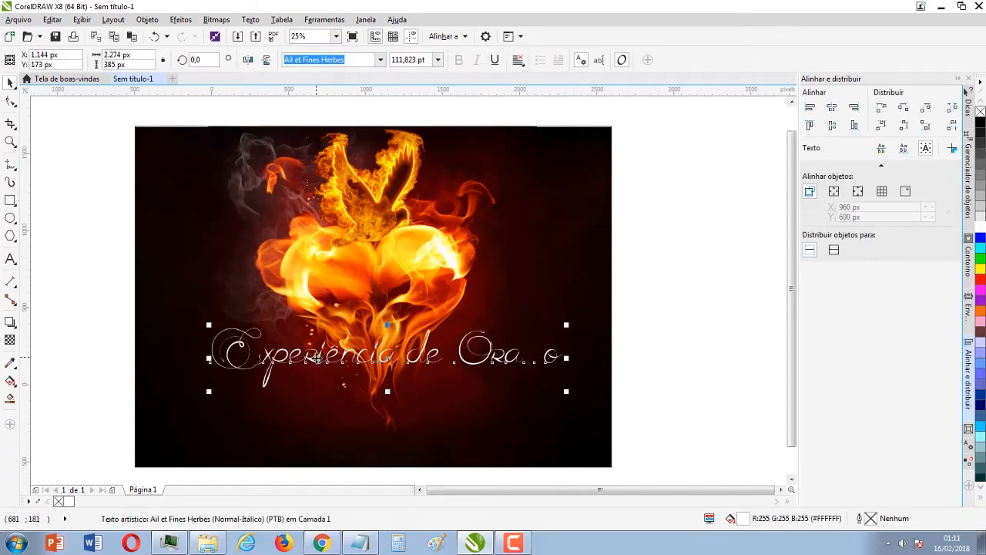
Step: Center the enlarged title horizontally on the rectangle and place it across the heart's lower tip
{"action": "left_click_drag", "start_coordinate": [389, 357], "coordinate": [375, 394]}
{"action": "left_click", "coordinate": [580, 384], "text": "shift"}
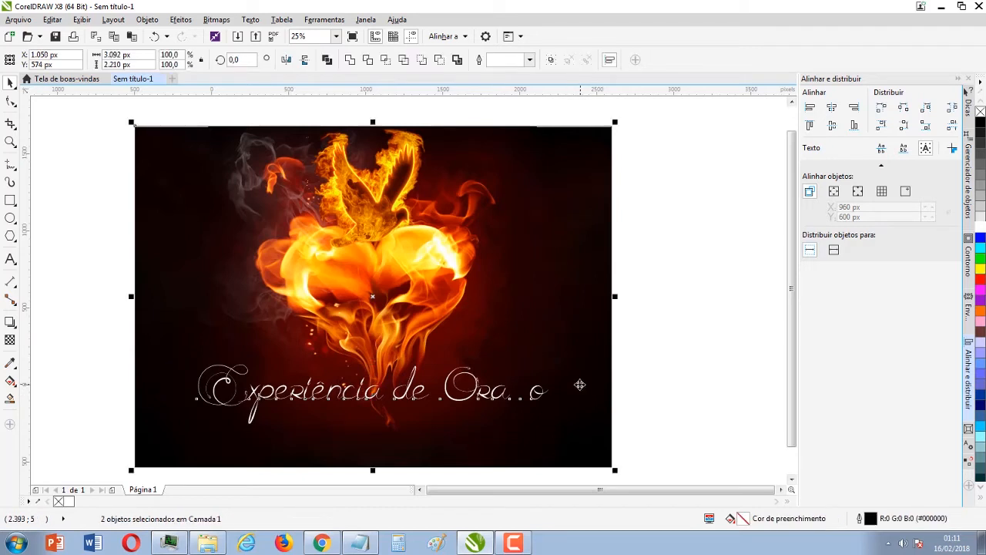
{"action": "left_click", "coordinate": [656, 378]}
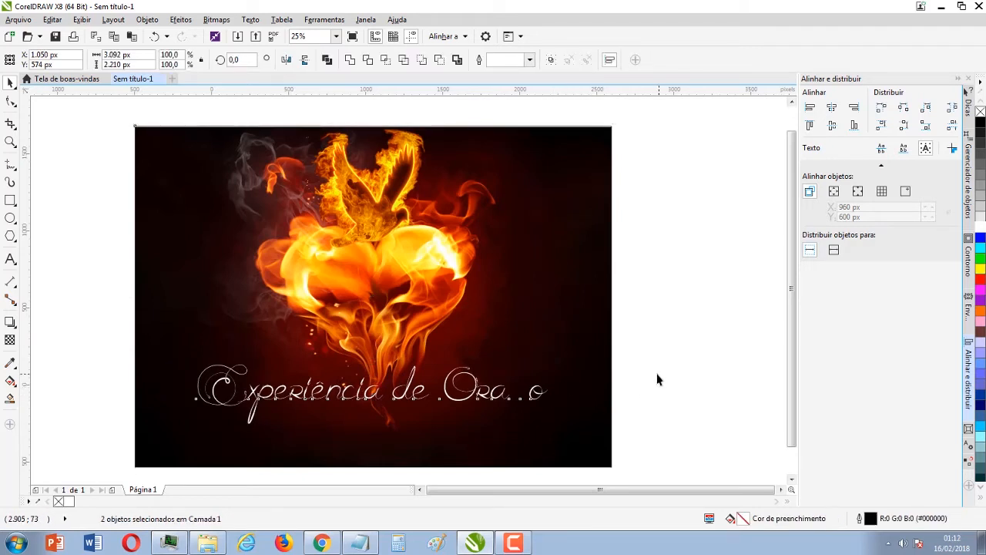
{"action": "left_click", "coordinate": [498, 403]}
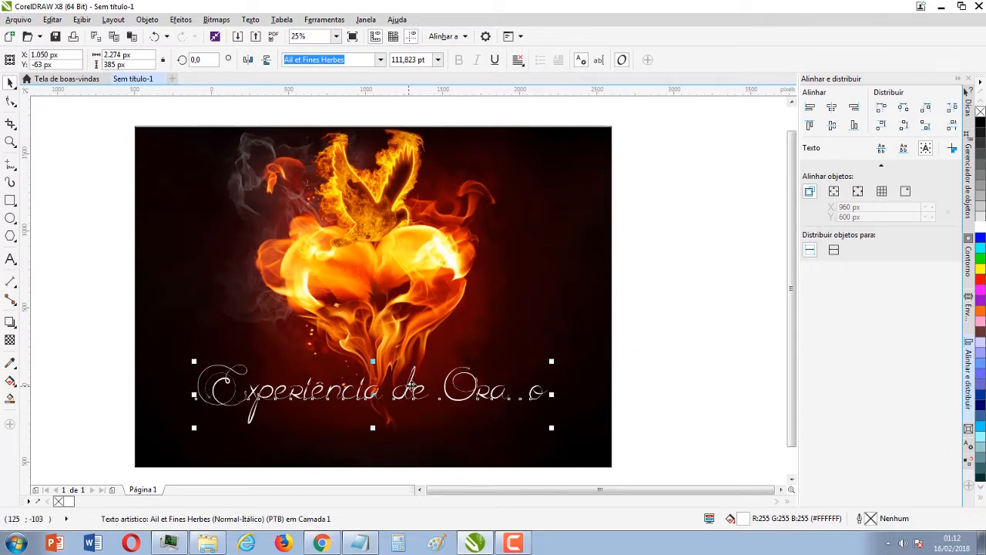
{"action": "left_click_drag", "start_coordinate": [380, 397], "coordinate": [384, 372]}
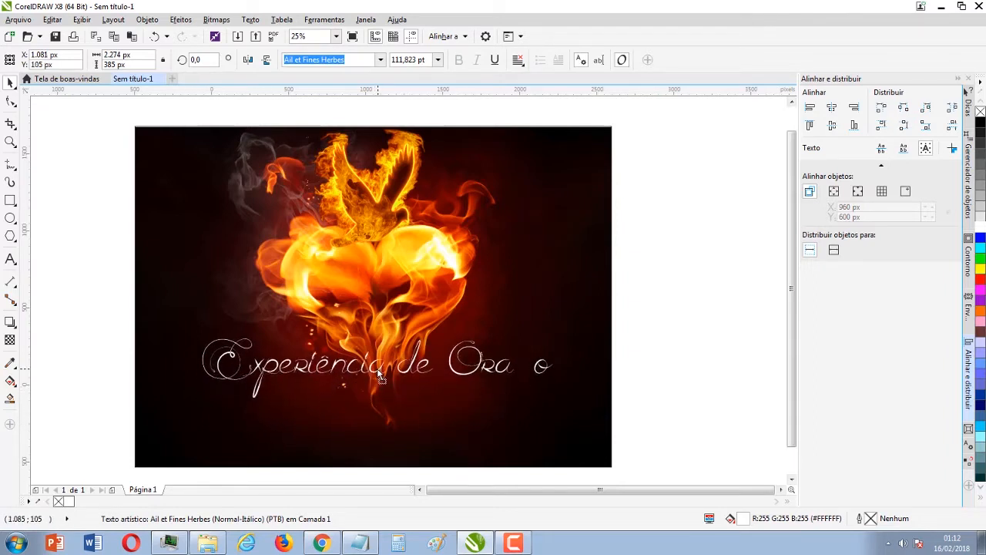
Step: Insert "ca" after "Ora" in the title to replace the letters missing from the font, giving "Oracao"
{"action": "left_click", "coordinate": [11, 259]}
{"action": "left_click", "coordinate": [550, 368]}
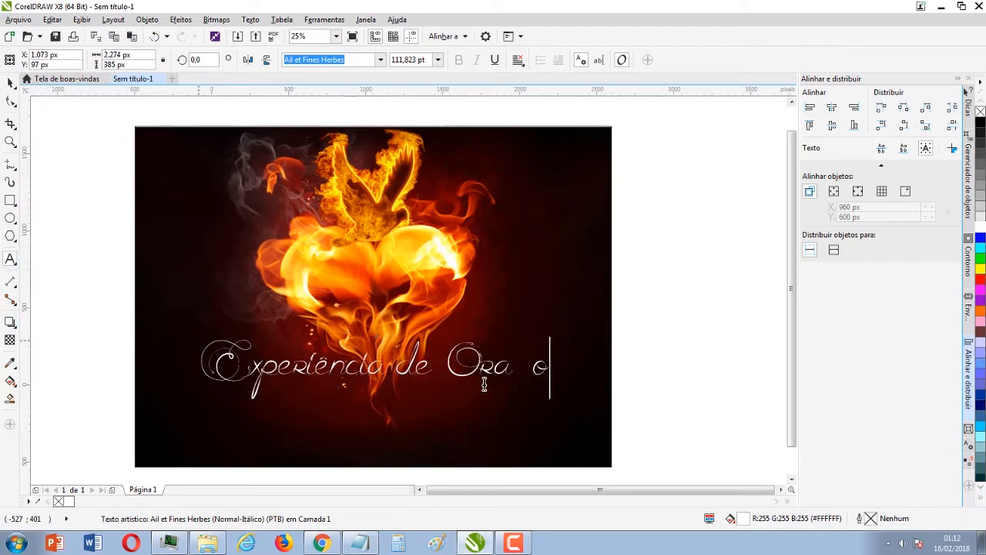
{"action": "left_click", "coordinate": [512, 370]}
{"action": "type", "text": "ca"}
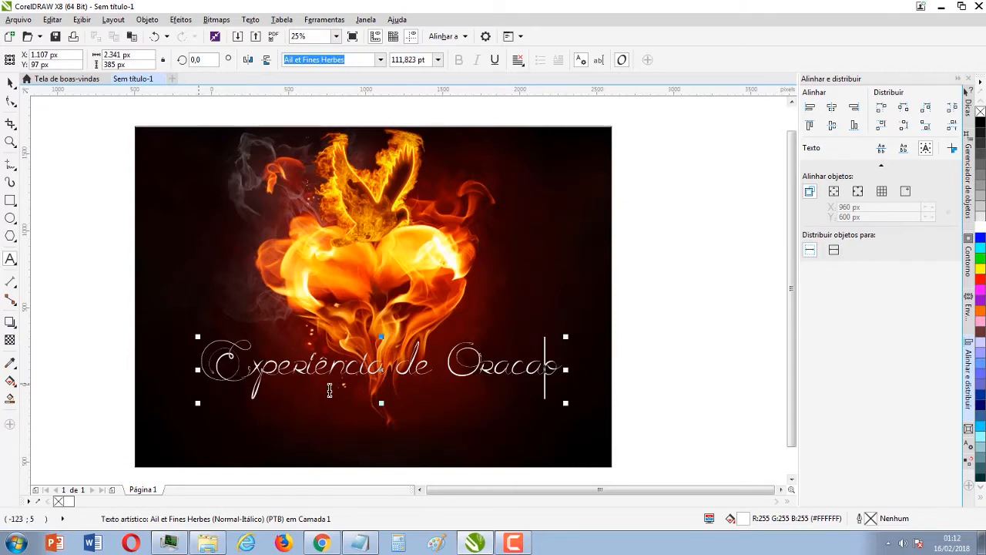
Step: Paint a tilde above the last "a" of "Oracao" with a 9 px Artistic Media brush and color it white
{"action": "left_click", "coordinate": [9, 84]}
{"action": "left_click", "coordinate": [77, 238]}
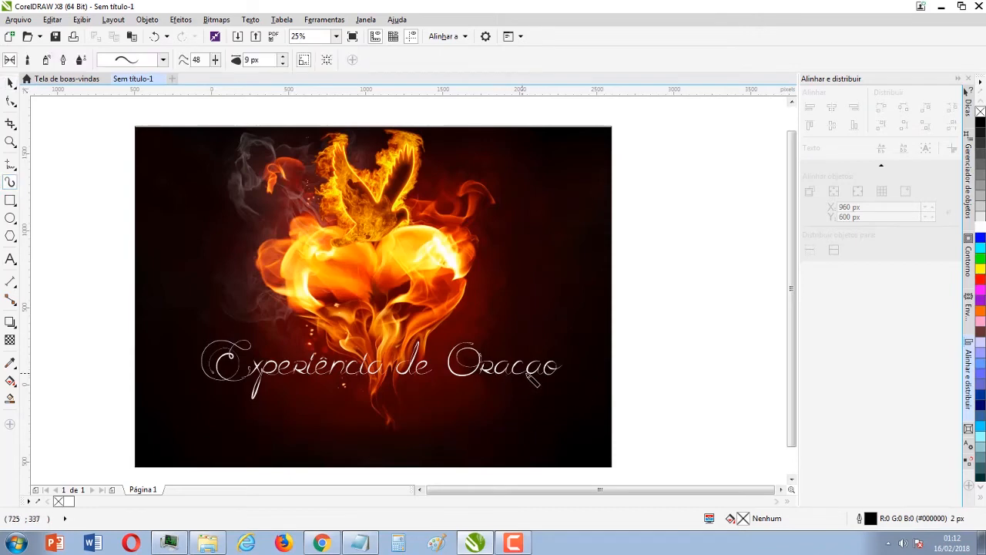
{"action": "scroll", "coordinate": [411, 290], "scroll_direction": "up", "scroll_amount": 2}
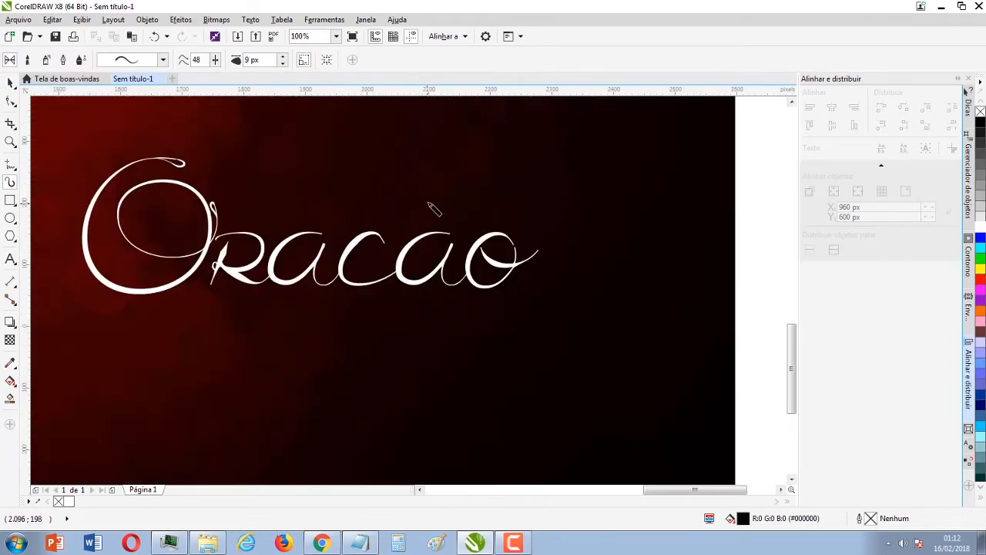
{"action": "left_click_drag", "start_coordinate": [415, 210], "coordinate": [469, 193]}
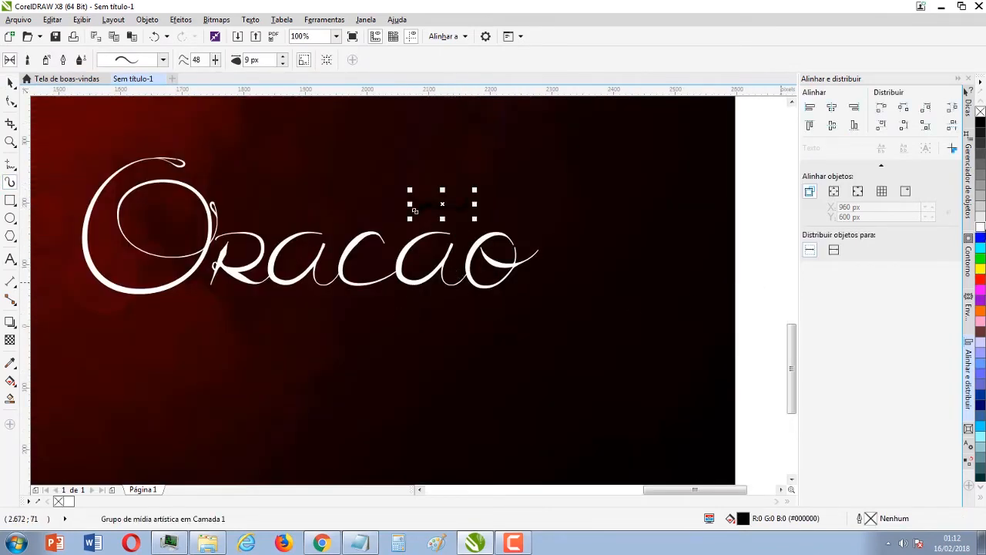
{"action": "left_click", "coordinate": [982, 228]}
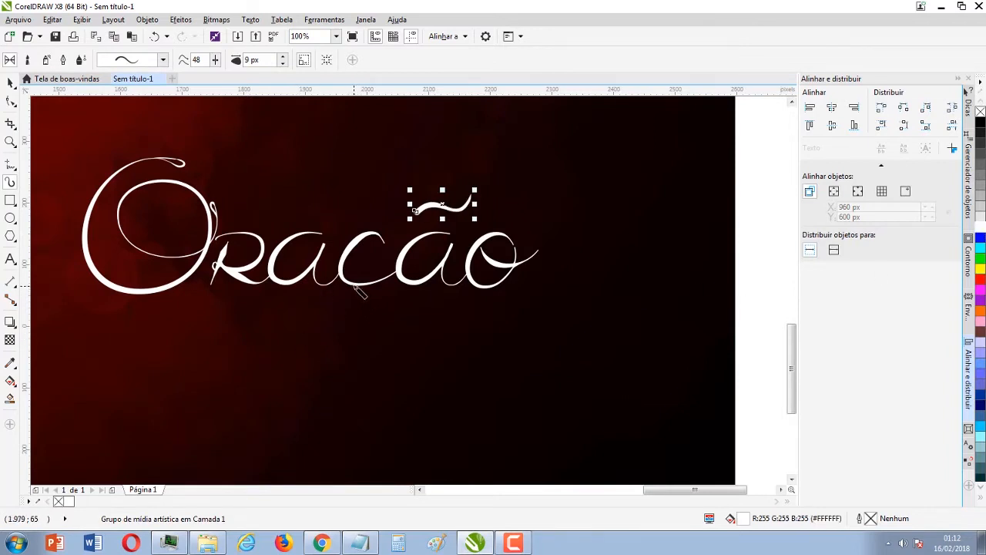
Step: Paint a cedilla beneath the "c" of "Oracao" with the same brush and fill it with white
{"action": "left_click_drag", "start_coordinate": [356, 286], "coordinate": [348, 309]}
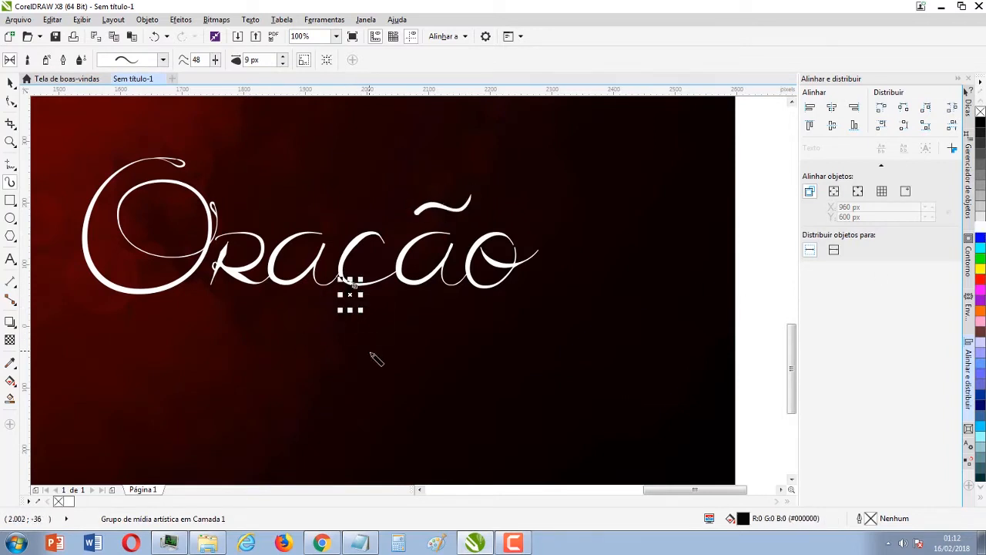
{"action": "left_click", "coordinate": [981, 227]}
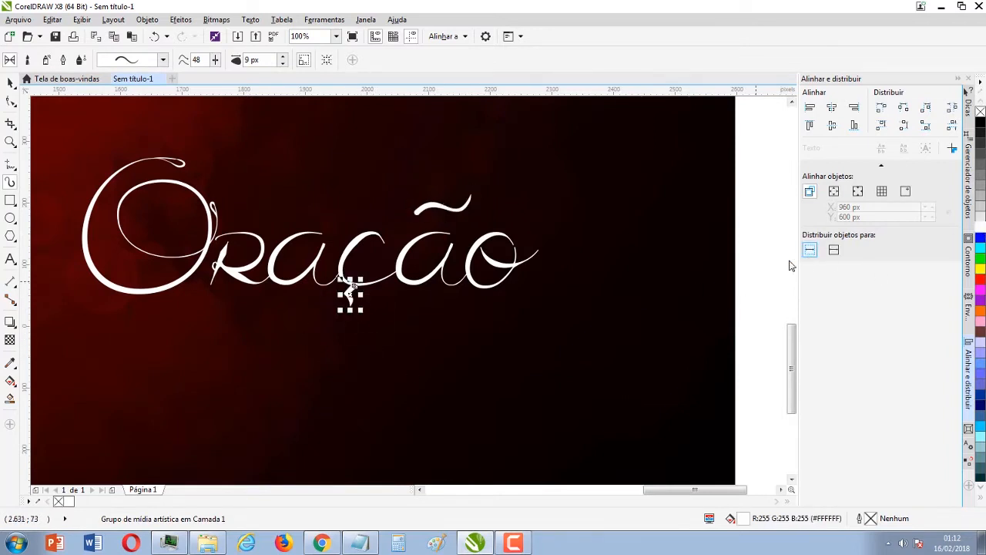
{"action": "left_click", "coordinate": [11, 83]}
{"action": "left_click", "coordinate": [248, 333]}
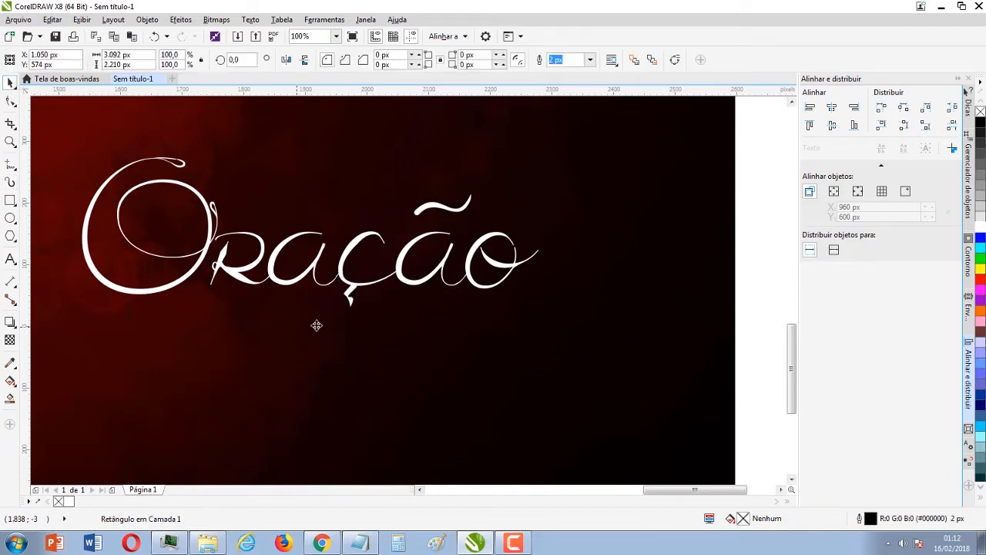
Step: Duplicate the title together with its painted accents onto the empty area to the left of the image, and fill the copy with black
{"action": "scroll", "coordinate": [369, 311], "scroll_direction": "down", "scroll_amount": 3}
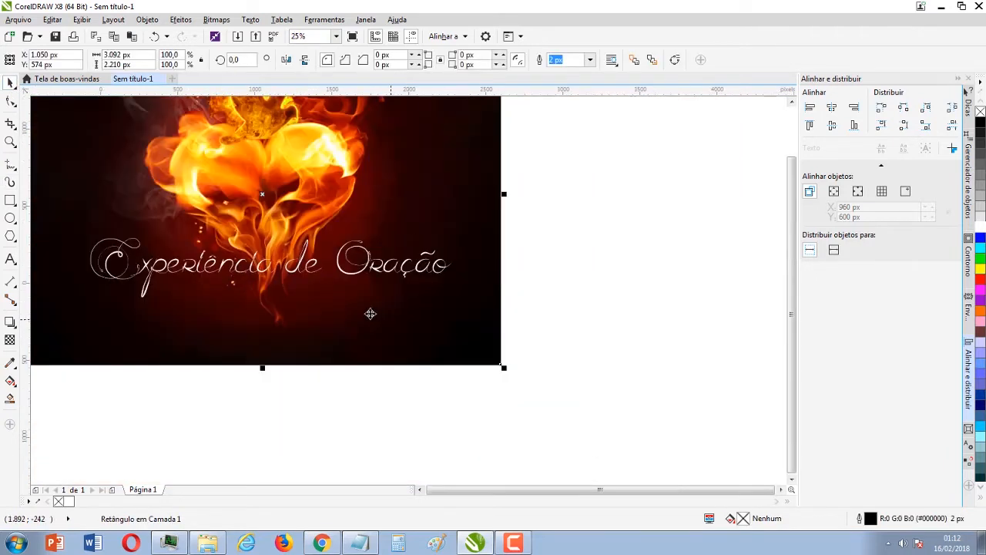
{"action": "scroll", "coordinate": [409, 262], "scroll_direction": "up", "scroll_amount": 1}
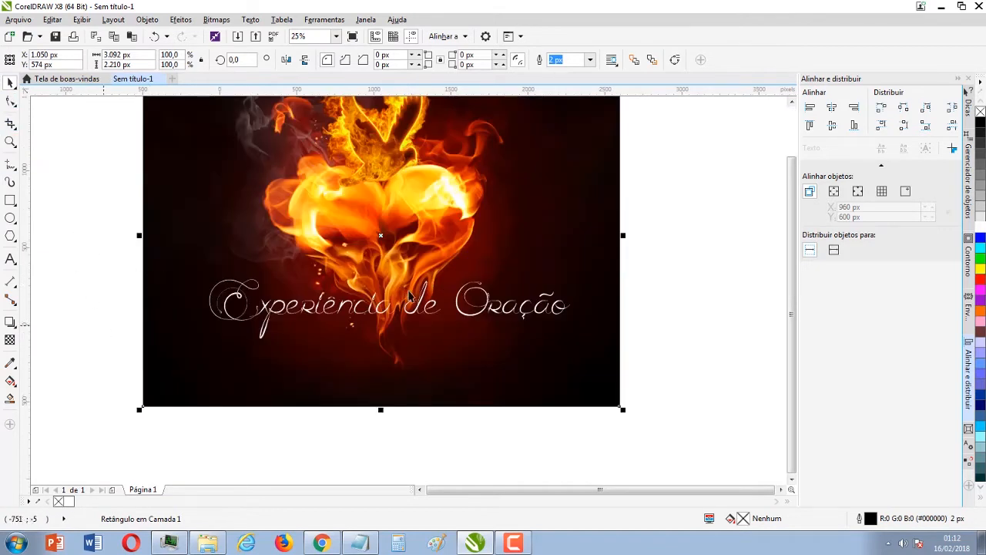
{"action": "scroll", "coordinate": [411, 297], "scroll_direction": "down", "scroll_amount": 1}
{"action": "left_click_drag", "start_coordinate": [399, 304], "coordinate": [625, 277]}
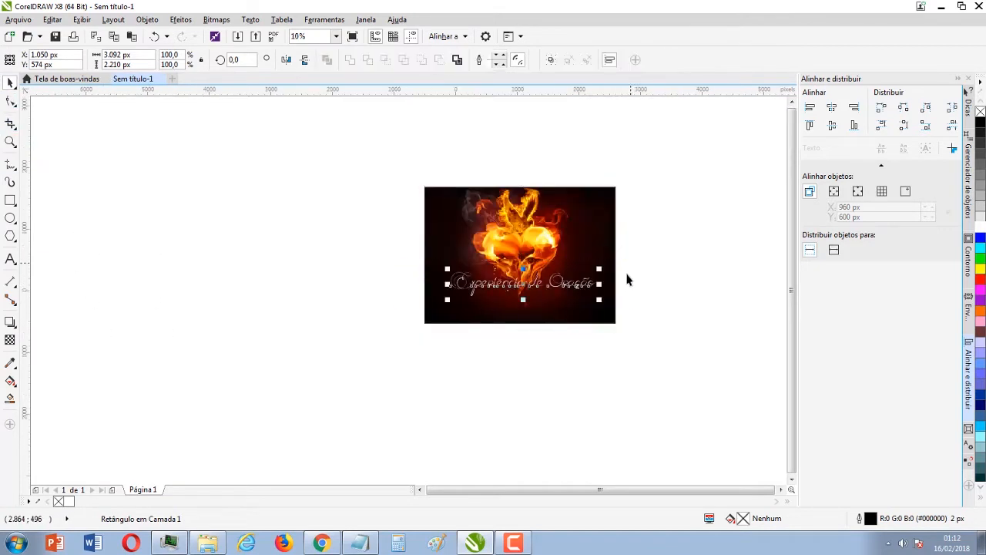
{"action": "left_click_drag", "start_coordinate": [544, 295], "coordinate": [189, 238]}
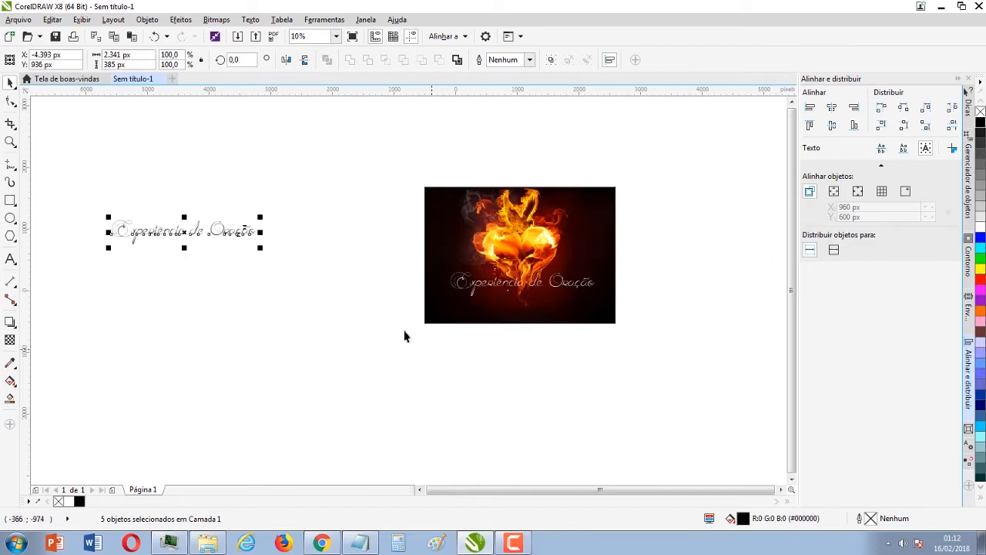
{"action": "scroll", "coordinate": [462, 297], "scroll_direction": "up", "scroll_amount": 4}
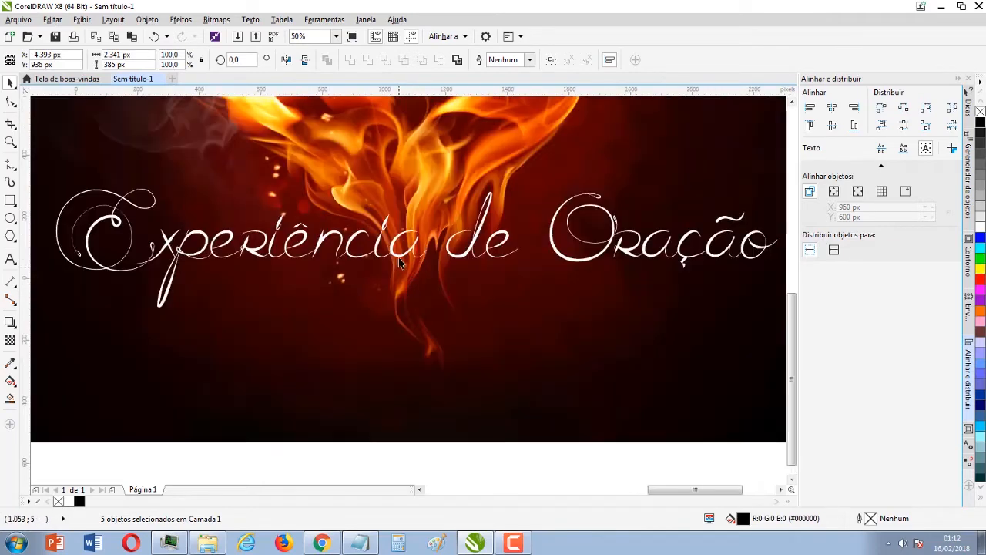
Step: Delete the painted tilde and cedilla from the title on the image
{"action": "scroll", "coordinate": [348, 267], "scroll_direction": "down", "scroll_amount": 2}
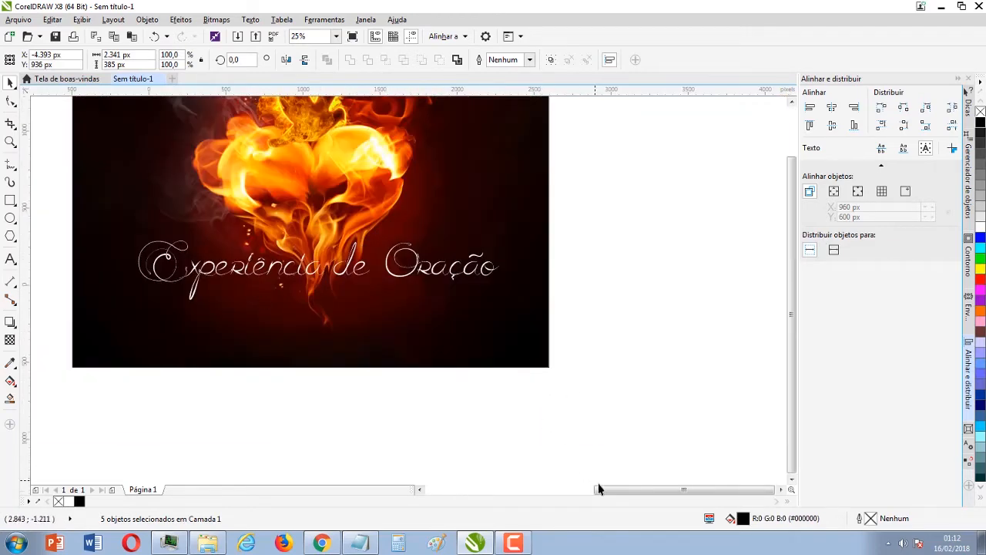
{"action": "scroll", "coordinate": [599, 489], "scroll_direction": "left", "scroll_amount": 2}
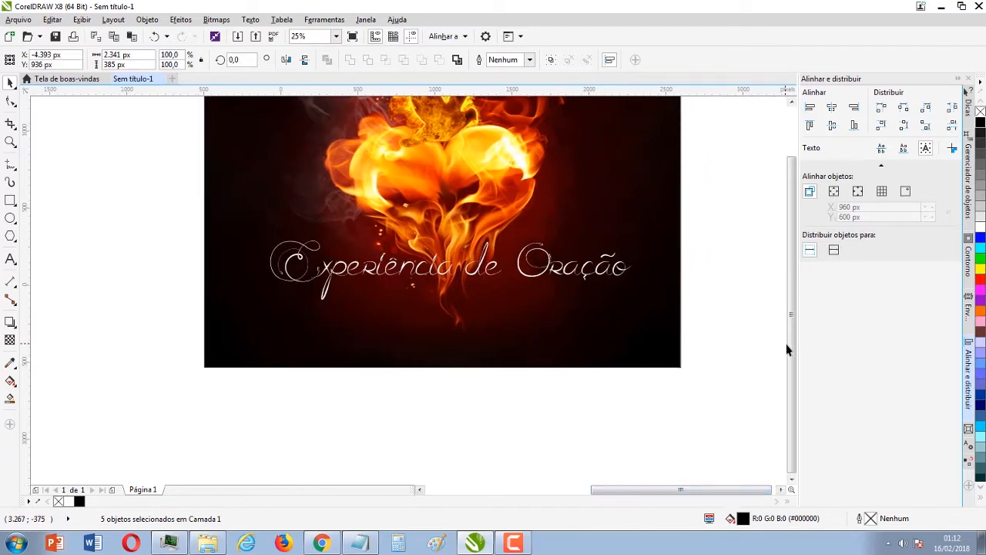
{"action": "scroll", "coordinate": [783, 326], "scroll_direction": "up", "scroll_amount": 2}
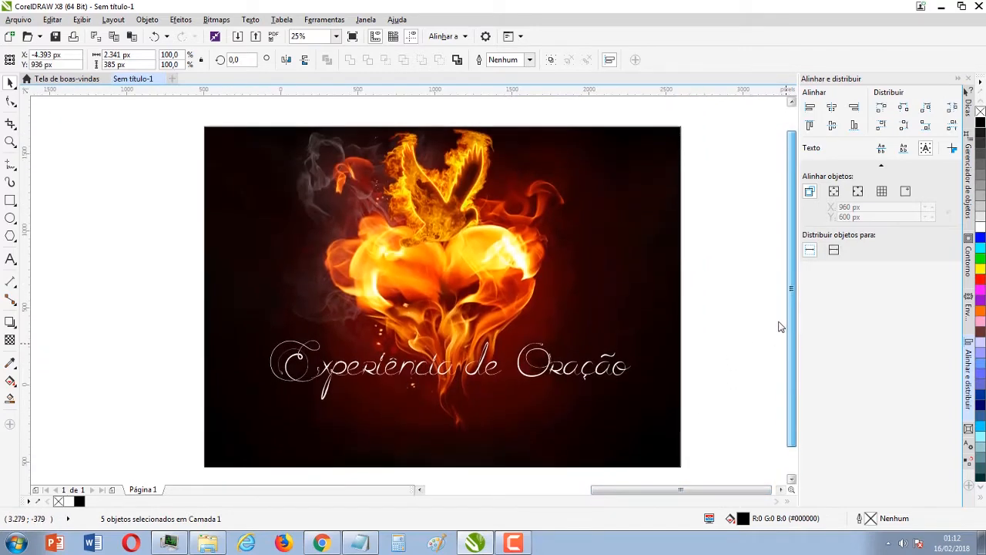
{"action": "left_click", "coordinate": [10, 260]}
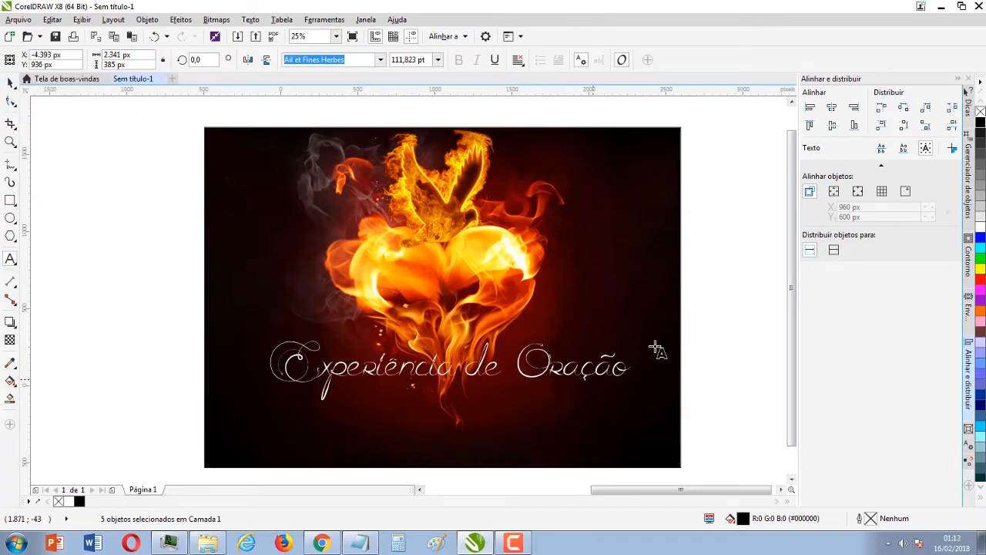
{"action": "left_click", "coordinate": [10, 82]}
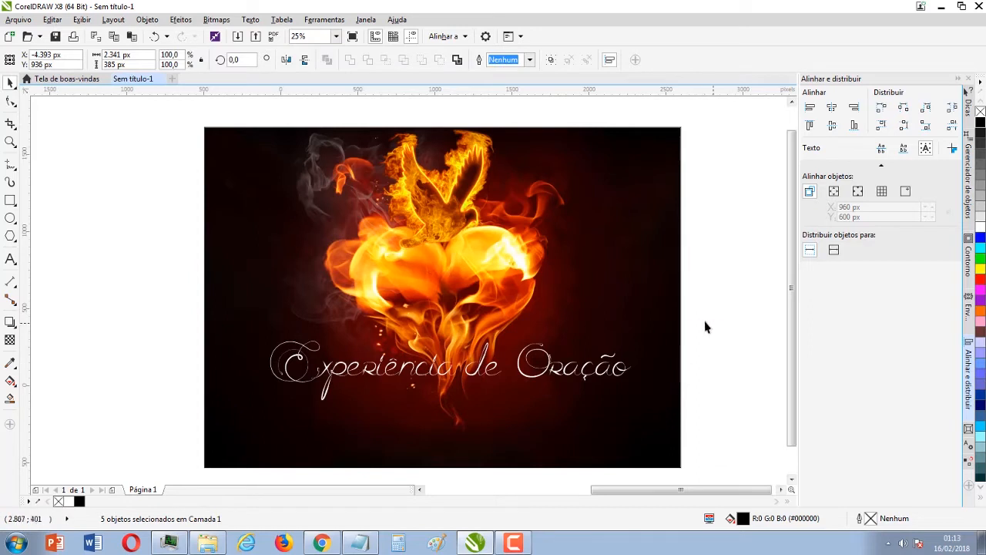
{"action": "key", "text": "Delete"}
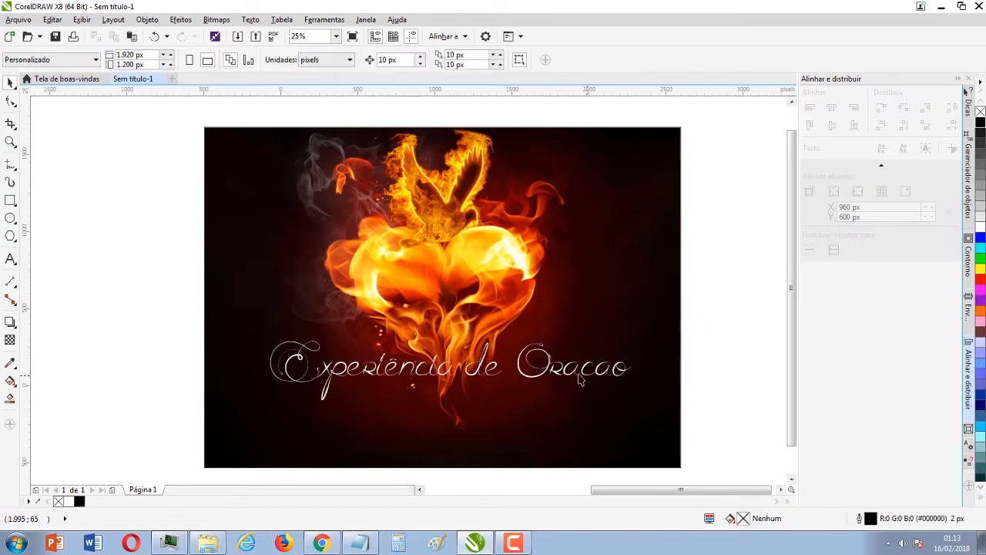
Step: Retype the ending of the title's last word as "ção", removing the leftover unaccented letters
{"action": "left_click", "coordinate": [10, 258]}
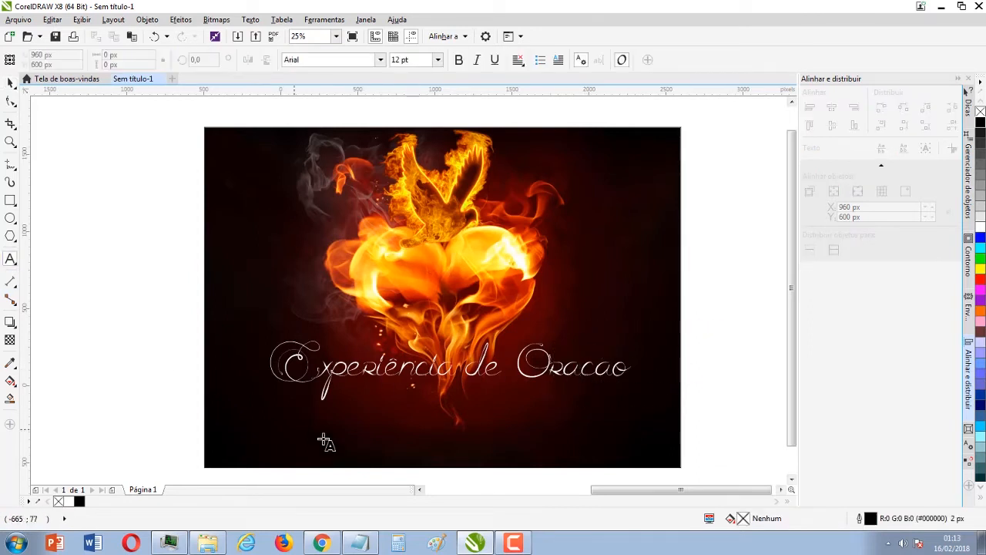
{"action": "left_click", "coordinate": [583, 370]}
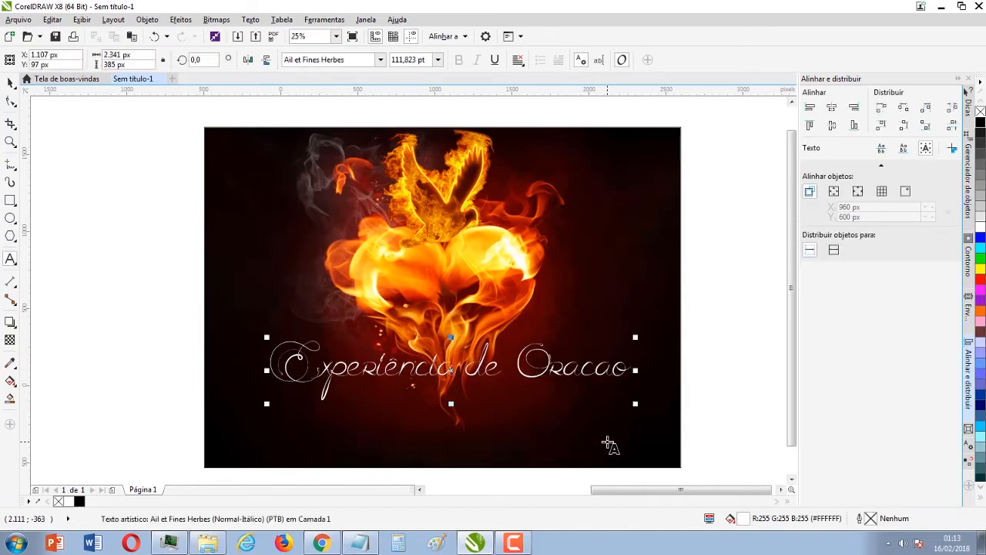
{"action": "type", "text": "ção"}
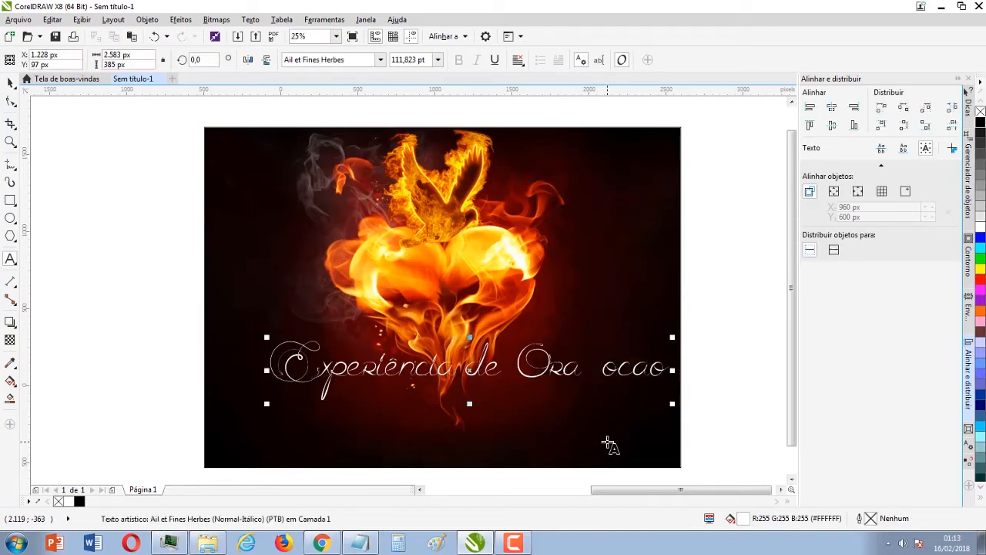
{"action": "key", "text": "Delete"}
{"action": "key", "text": "Delete"}
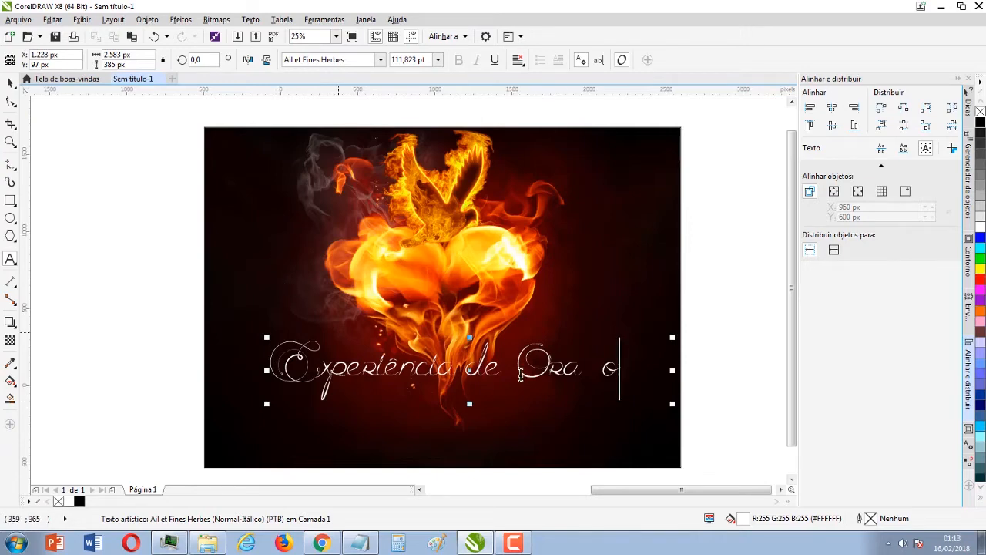
{"action": "left_click", "coordinate": [10, 83]}
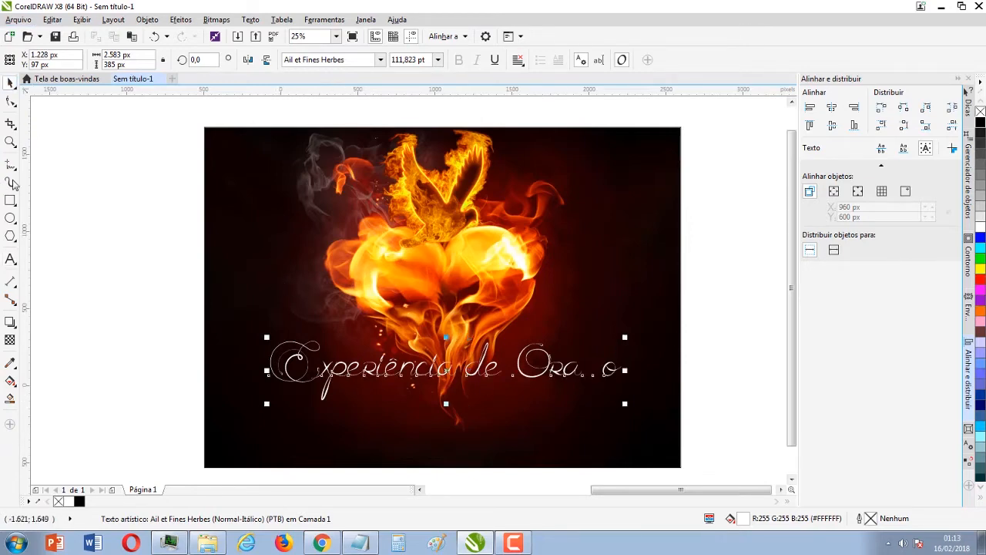
Step: Keep the title in Ail et Fines Herbes and scale it down to about 58 pt
{"action": "left_click", "coordinate": [381, 60]}
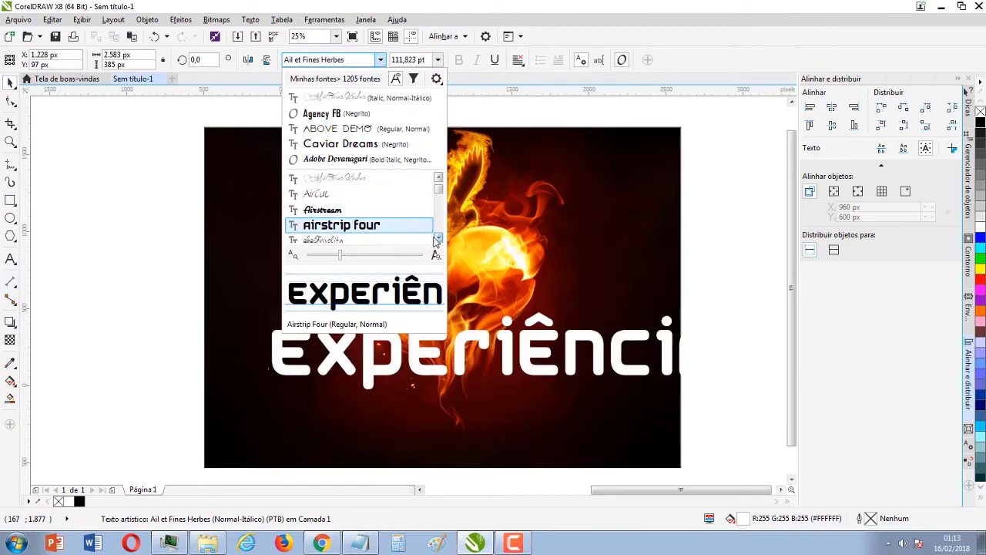
{"action": "left_click", "coordinate": [381, 180]}
{"action": "left_click_drag", "start_coordinate": [625, 337], "coordinate": [561, 369]}
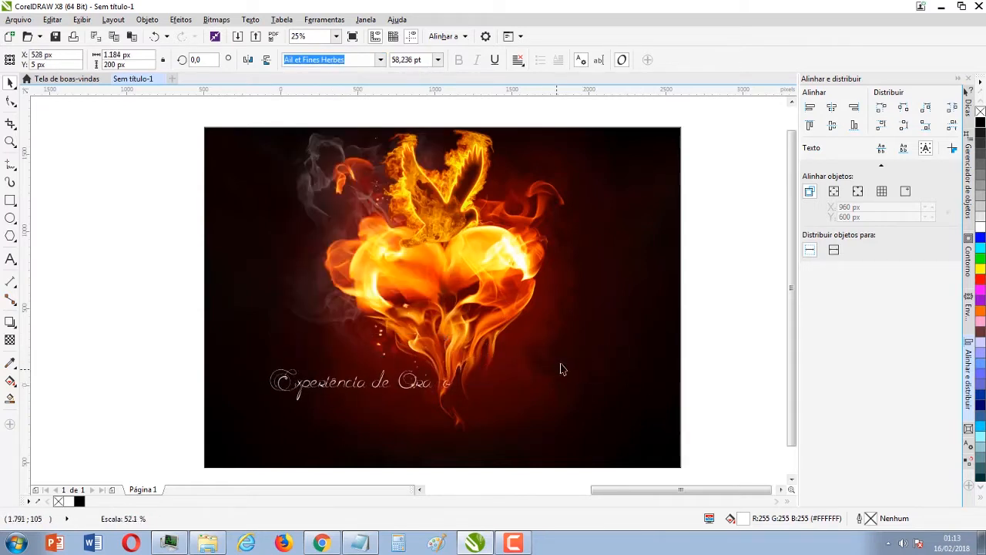
Step: Set the title's font to Albondigas and enlarge it to about 94 pt, about 2,212 px wide
{"action": "left_click", "coordinate": [380, 59]}
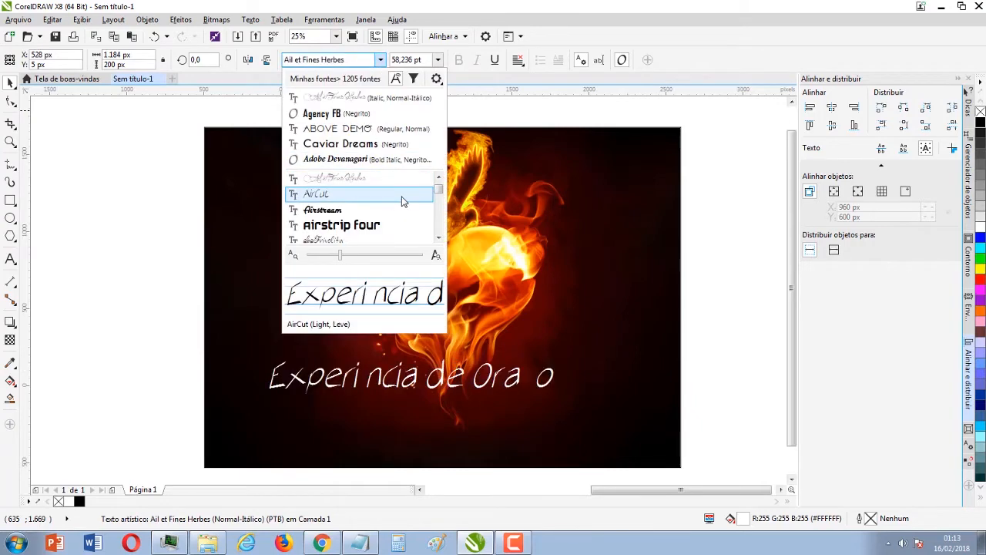
{"action": "left_click", "coordinate": [439, 239]}
{"action": "left_click", "coordinate": [438, 239]}
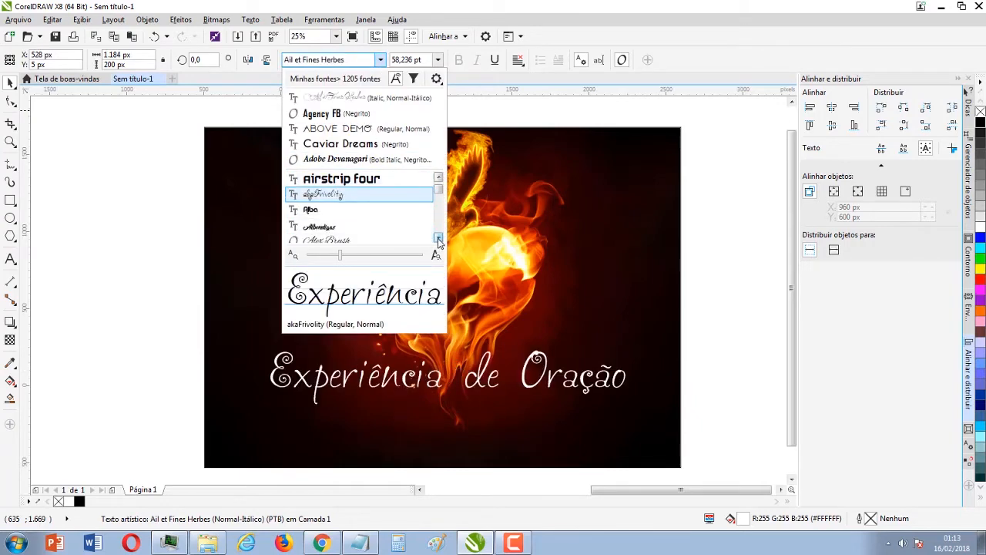
{"action": "left_click", "coordinate": [393, 228]}
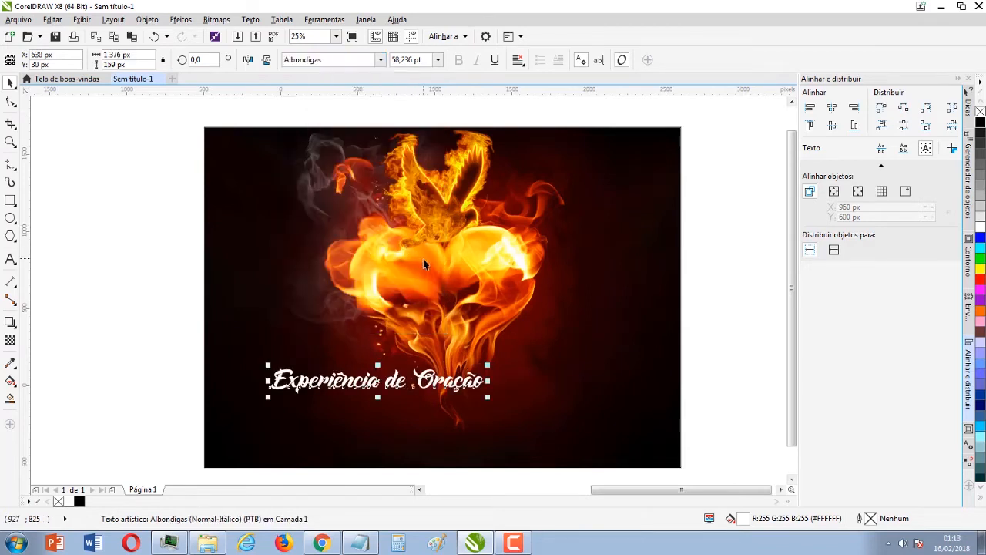
{"action": "left_click_drag", "start_coordinate": [488, 363], "coordinate": [614, 314]}
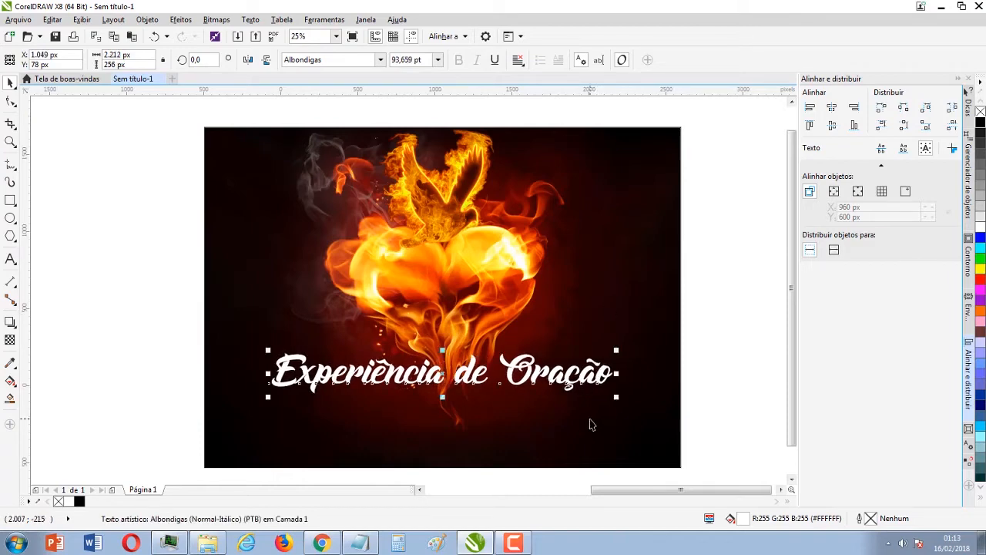
Step: Apply the personal gradient preset "coracao" as the title's fill
{"action": "key", "text": "F11"}
{"action": "left_click_drag", "start_coordinate": [432, 152], "coordinate": [601, 56]}
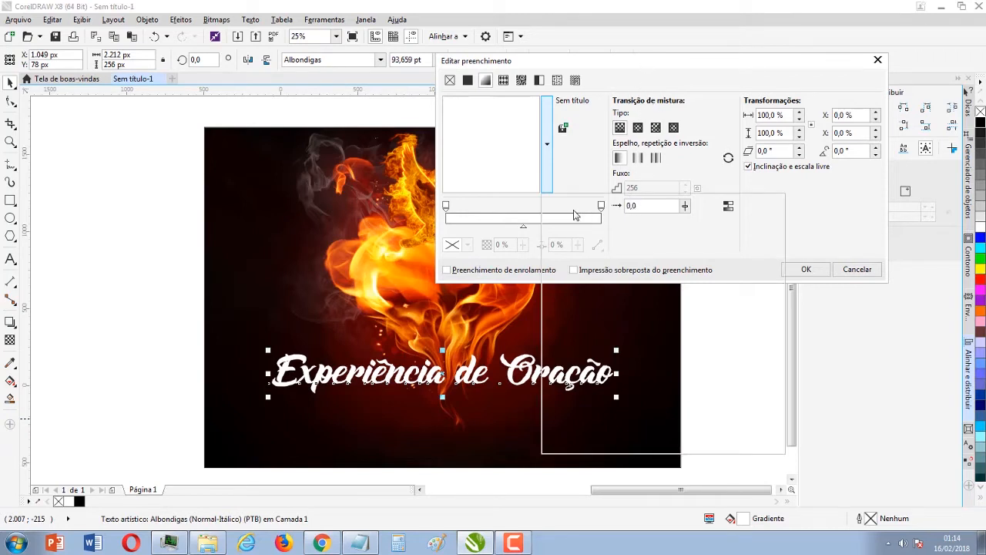
{"action": "left_click", "coordinate": [546, 164]}
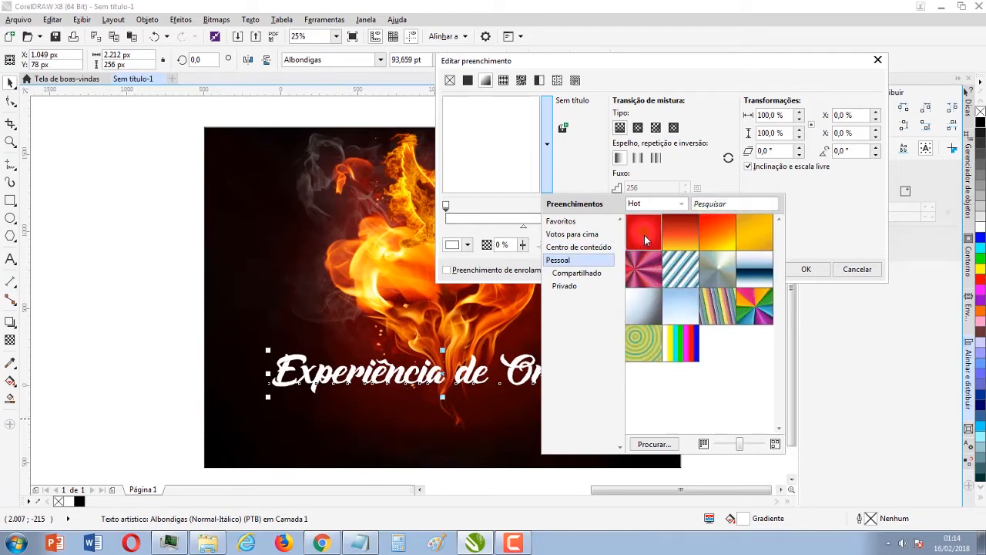
{"action": "mouse_move", "coordinate": [645, 240]}
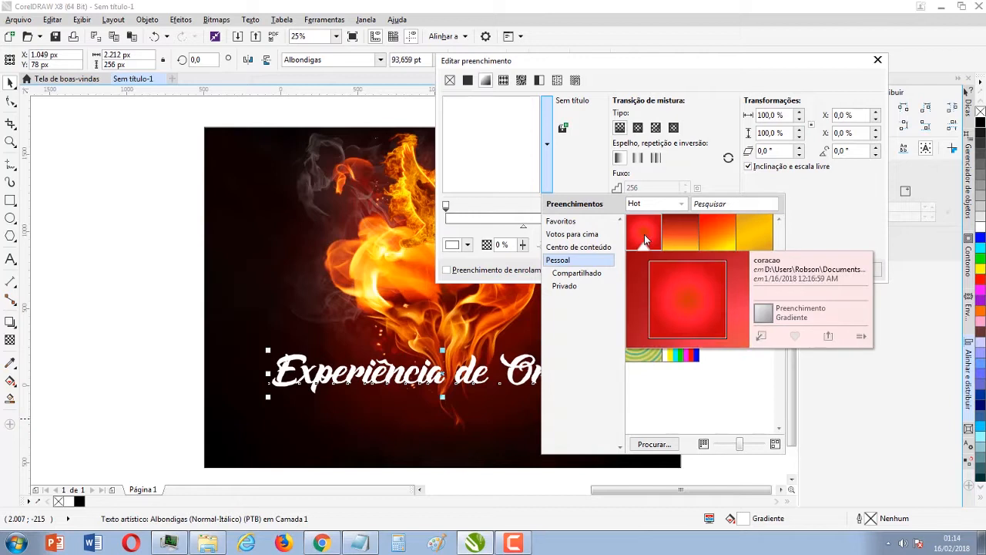
{"action": "left_click", "coordinate": [761, 335]}
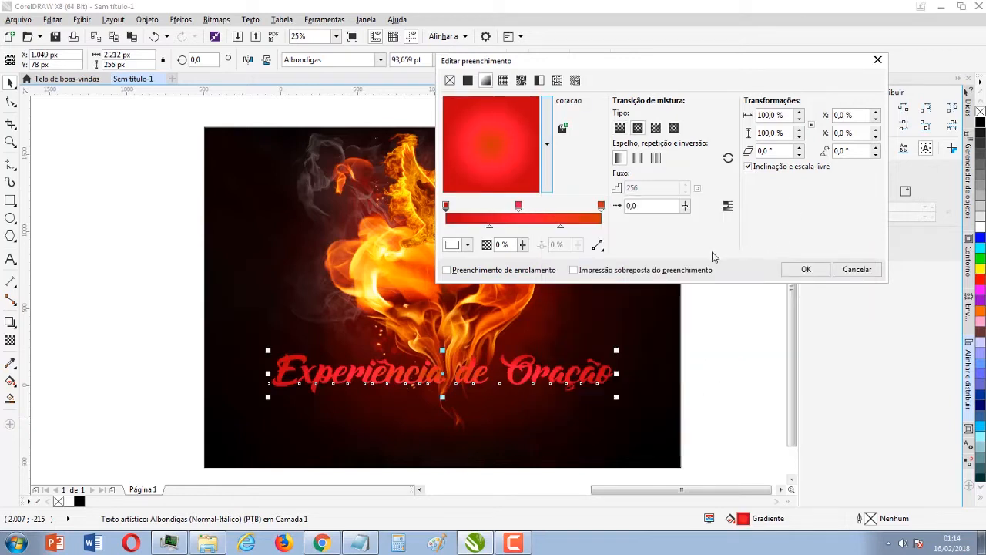
{"action": "left_click_drag", "start_coordinate": [561, 65], "coordinate": [704, 28]}
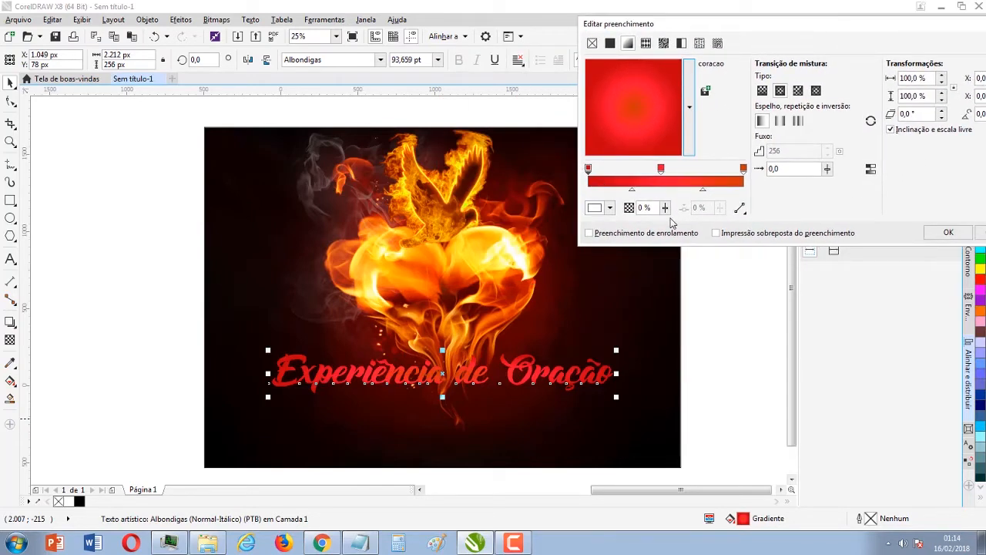
Step: Recolor the gradient's end node with the dark red #380000 sampled from the background image
{"action": "left_click", "coordinate": [743, 170]}
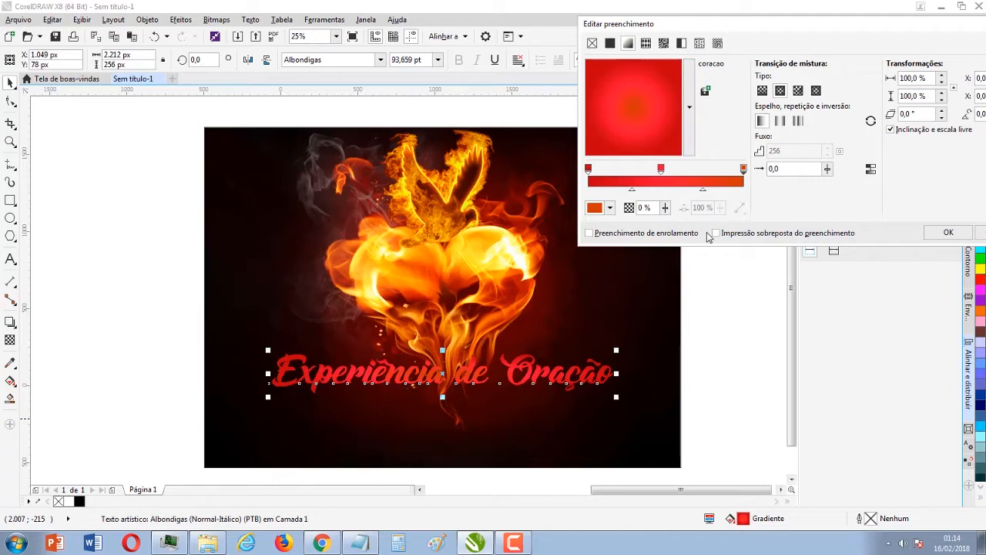
{"action": "left_click", "coordinate": [610, 207]}
{"action": "left_click", "coordinate": [636, 241]}
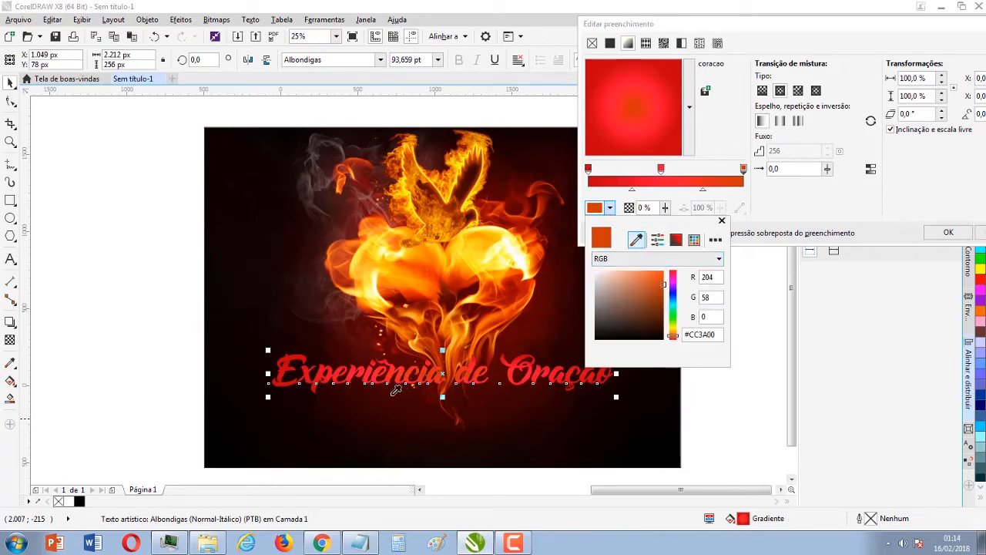
{"action": "left_click", "coordinate": [350, 349]}
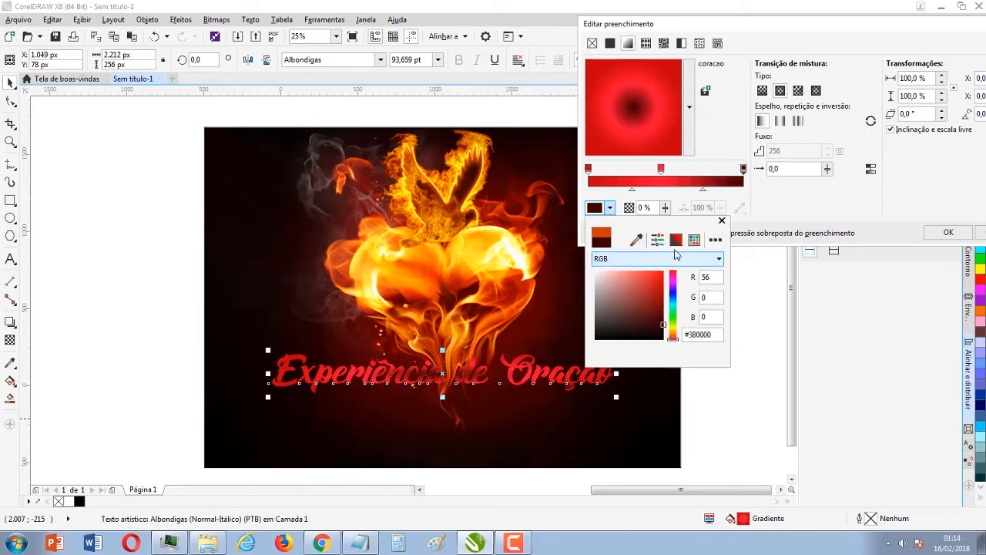
{"action": "left_click", "coordinate": [780, 214]}
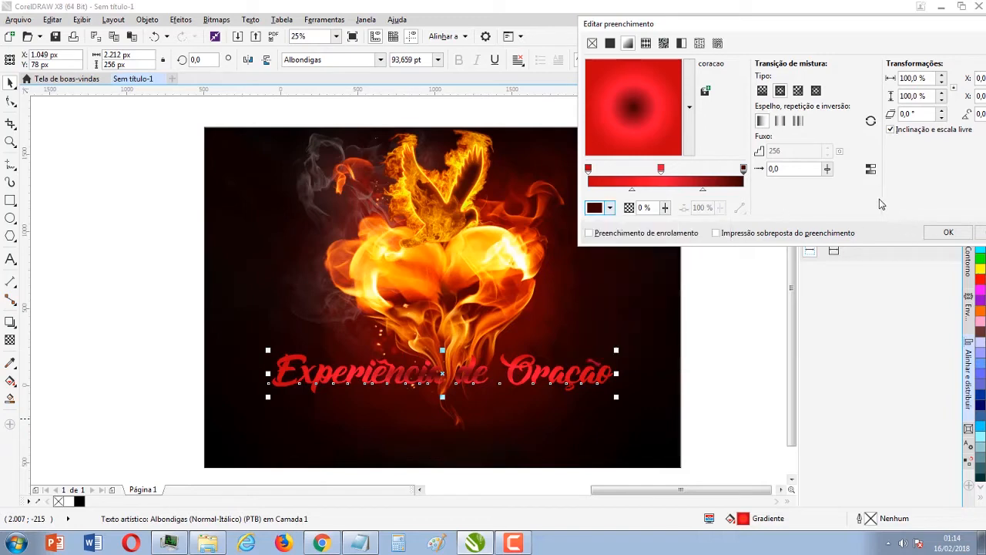
Step: Make the title's gradient linear, rotate it to about 274° so the dark end is at the bottom, and apply the fill
{"action": "left_click", "coordinate": [762, 90]}
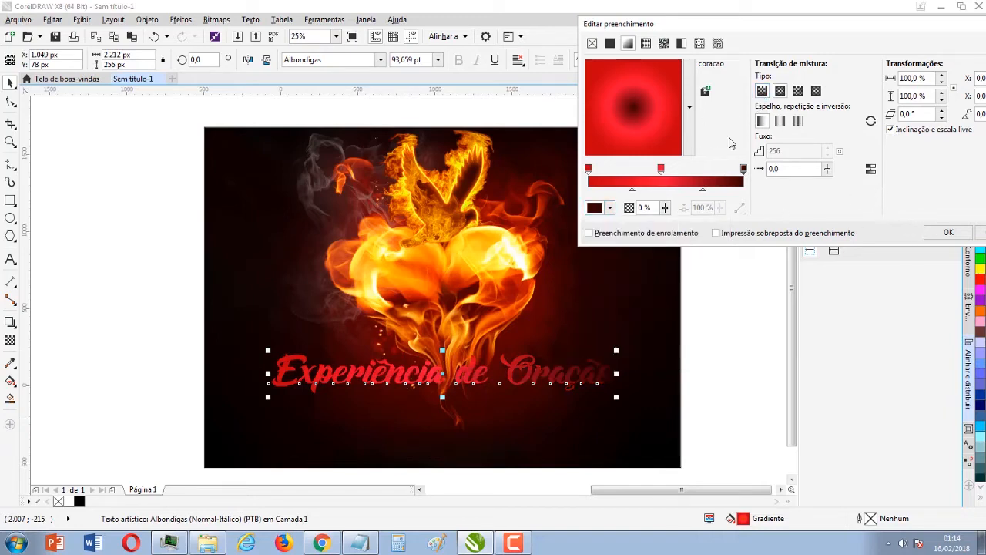
{"action": "left_click_drag", "start_coordinate": [591, 134], "coordinate": [649, 148]}
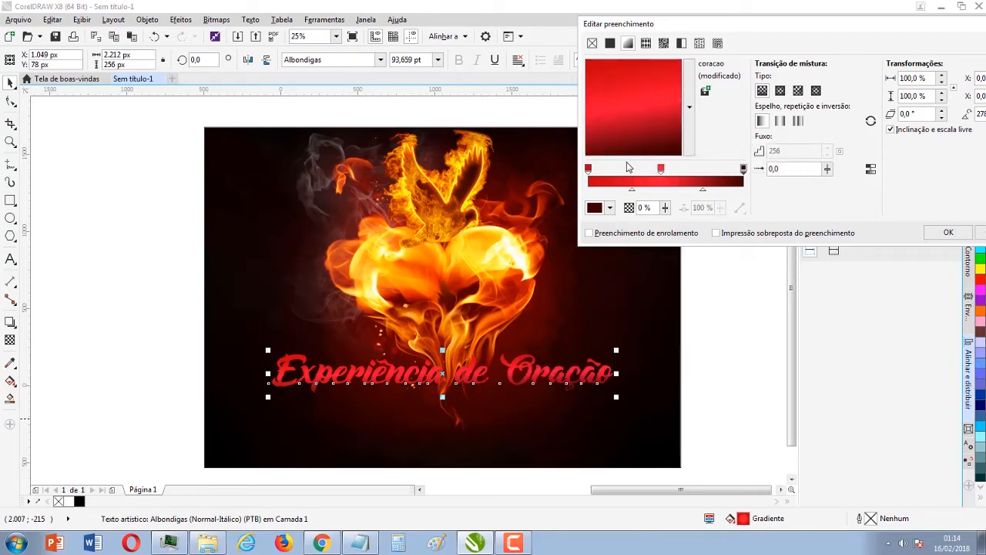
{"action": "mouse_move", "coordinate": [636, 147]}
{"action": "left_mouse_down"}
{"action": "mouse_move", "coordinate": [650, 118]}
{"action": "mouse_move", "coordinate": [633, 92]}
{"action": "mouse_move", "coordinate": [648, 135]}
{"action": "mouse_move", "coordinate": [640, 140]}
{"action": "left_mouse_up"}
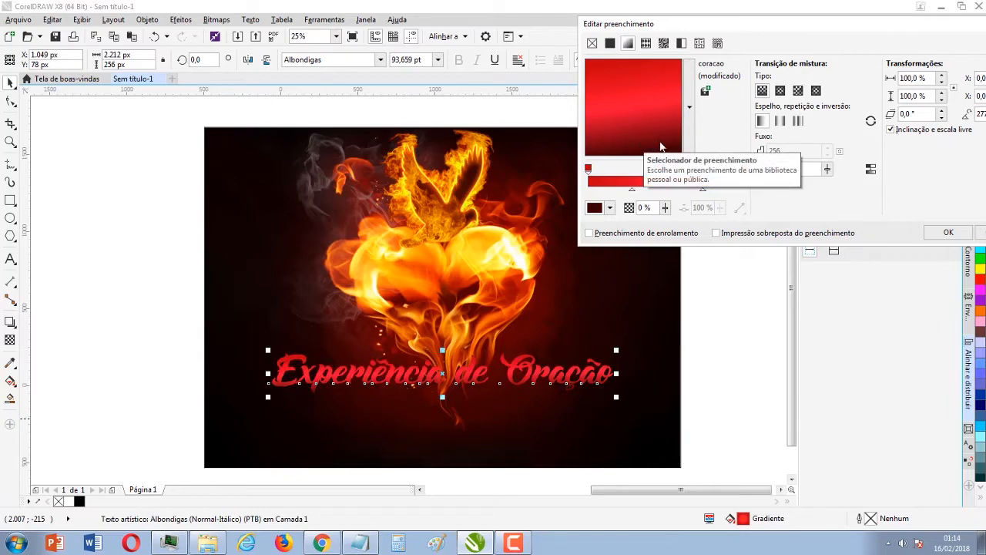
{"action": "left_click_drag", "start_coordinate": [659, 154], "coordinate": [638, 154]}
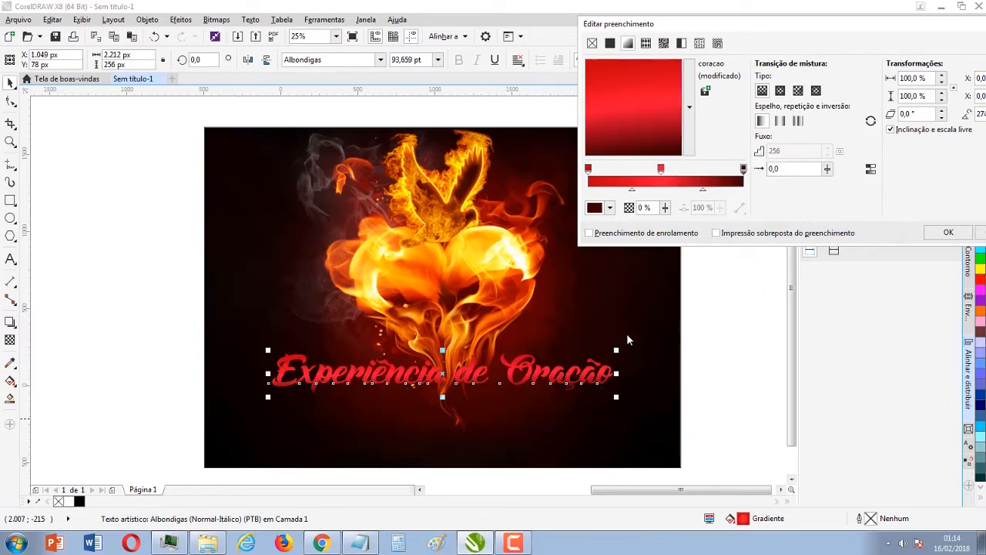
{"action": "left_click", "coordinate": [948, 232]}
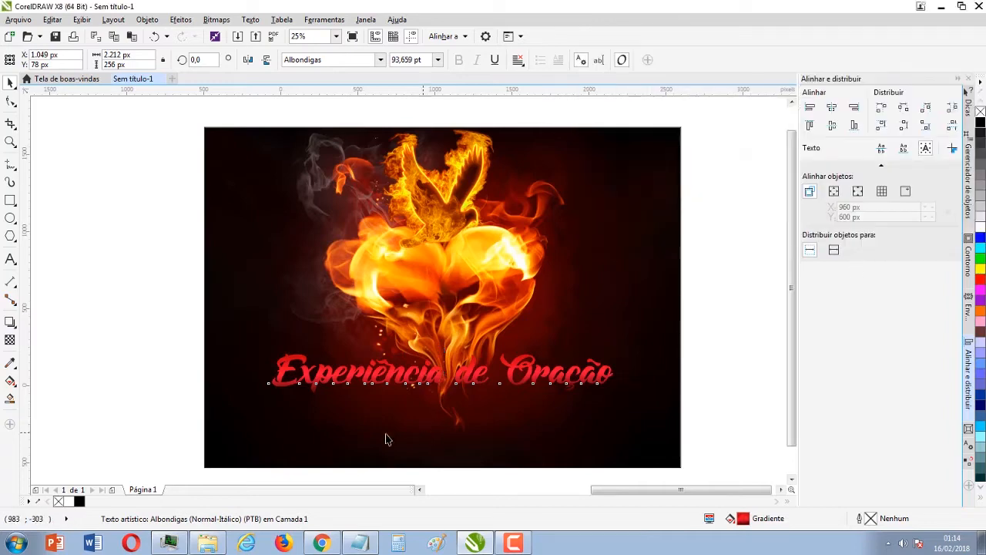
{"action": "left_click", "coordinate": [115, 339]}
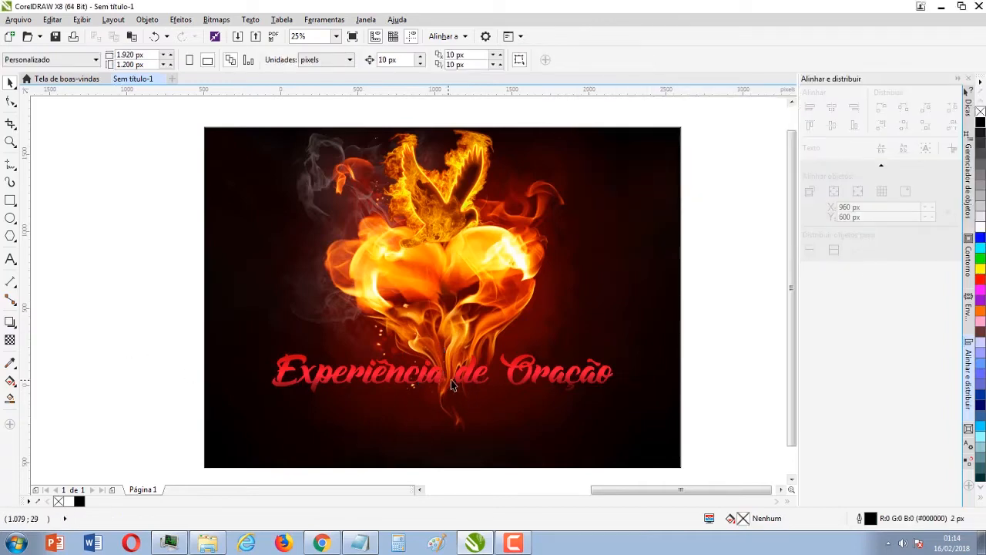
{"action": "left_click", "coordinate": [462, 385]}
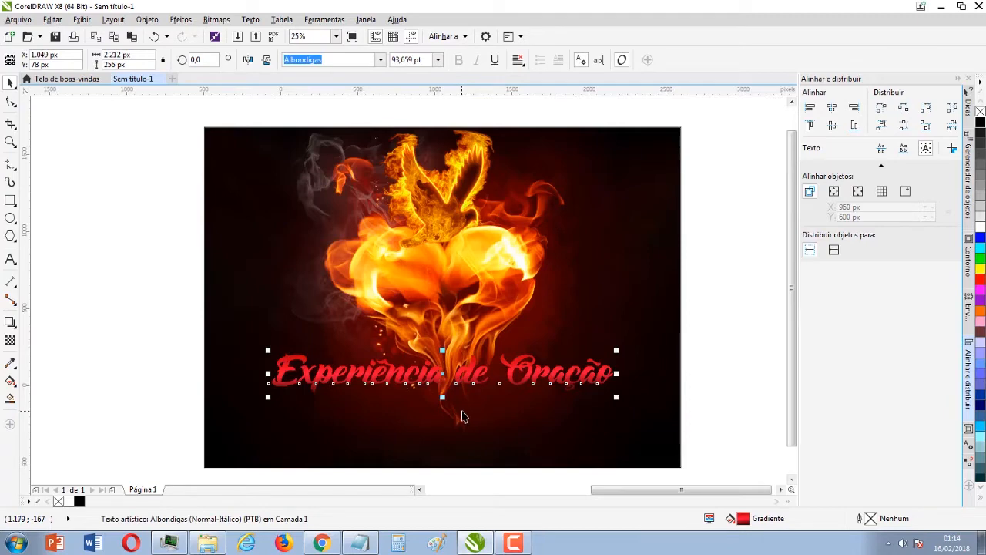
{"action": "scroll", "coordinate": [460, 420], "scroll_direction": "down", "scroll_amount": 2}
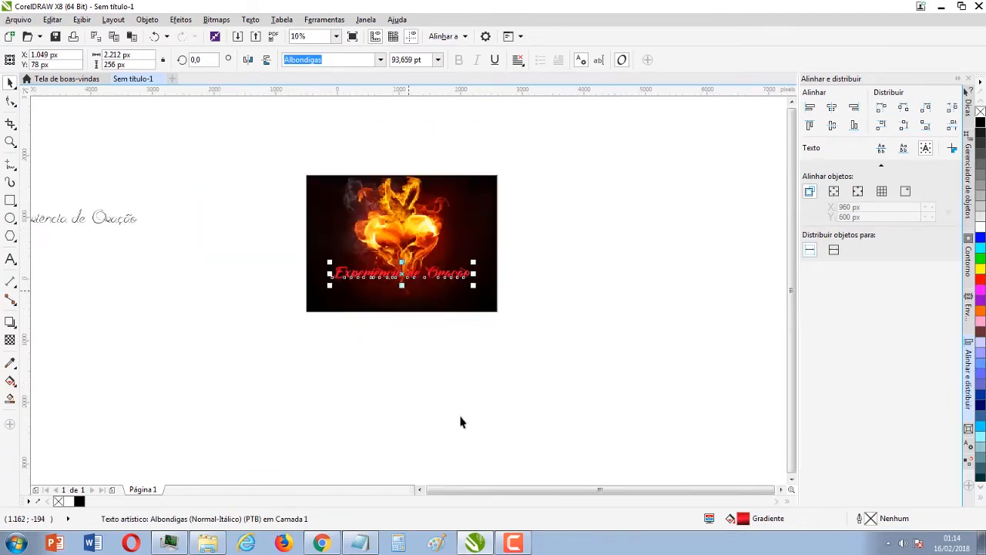
{"action": "scroll", "coordinate": [409, 297], "scroll_direction": "up", "scroll_amount": 2}
{"action": "scroll", "coordinate": [409, 297], "scroll_direction": "down", "scroll_amount": 2}
{"action": "scroll", "coordinate": [409, 296], "scroll_direction": "up", "scroll_amount": 2}
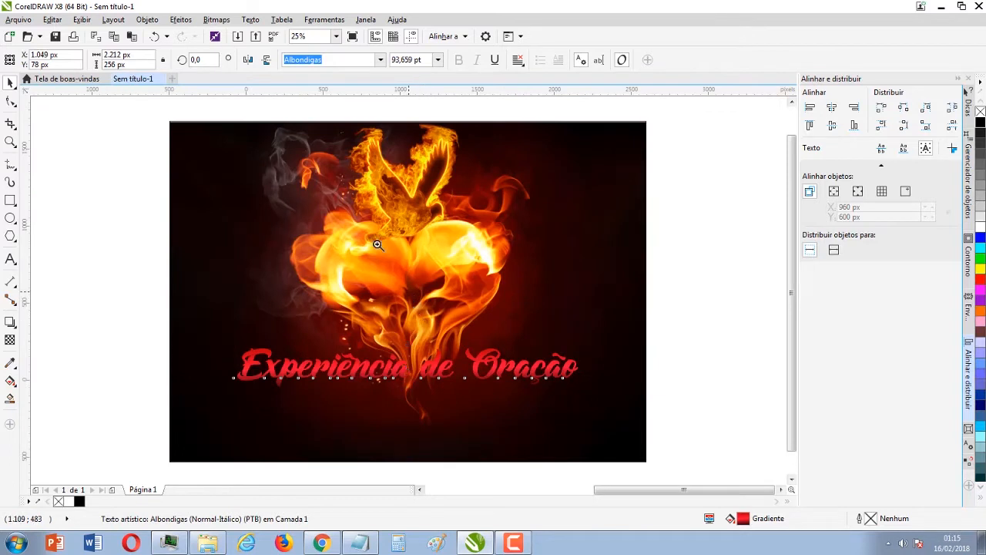
Step: Preview the whole artwork in full screen to check the red gradient title against the background
{"action": "key", "text": "z"}
{"action": "left_click_drag", "start_coordinate": [159, 114], "coordinate": [653, 469]}
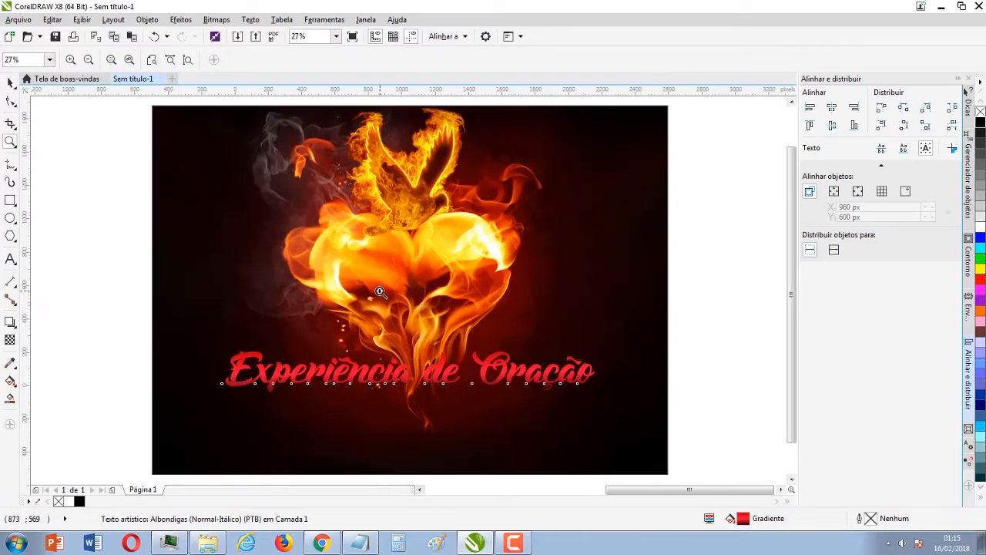
{"action": "key", "text": "F9"}
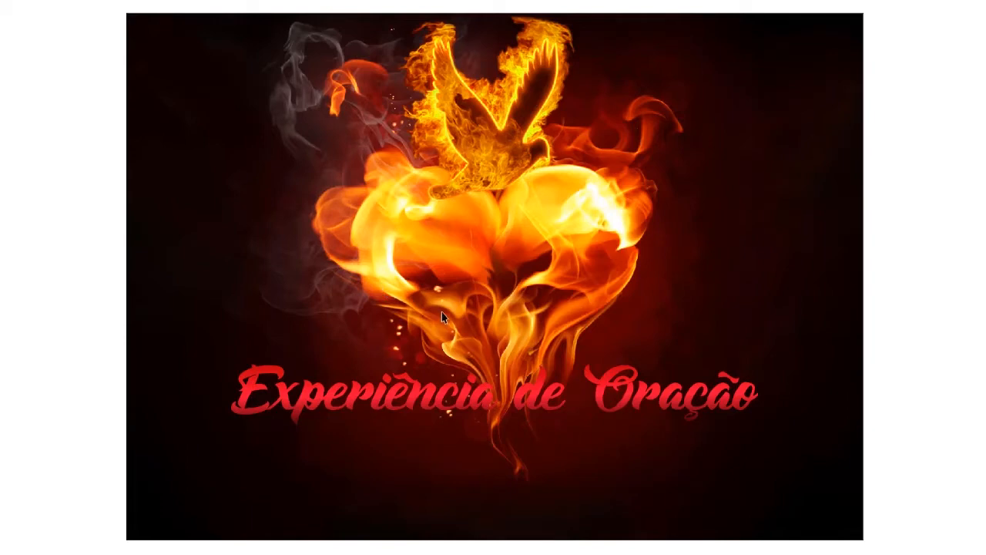
{"action": "key", "text": "F9"}
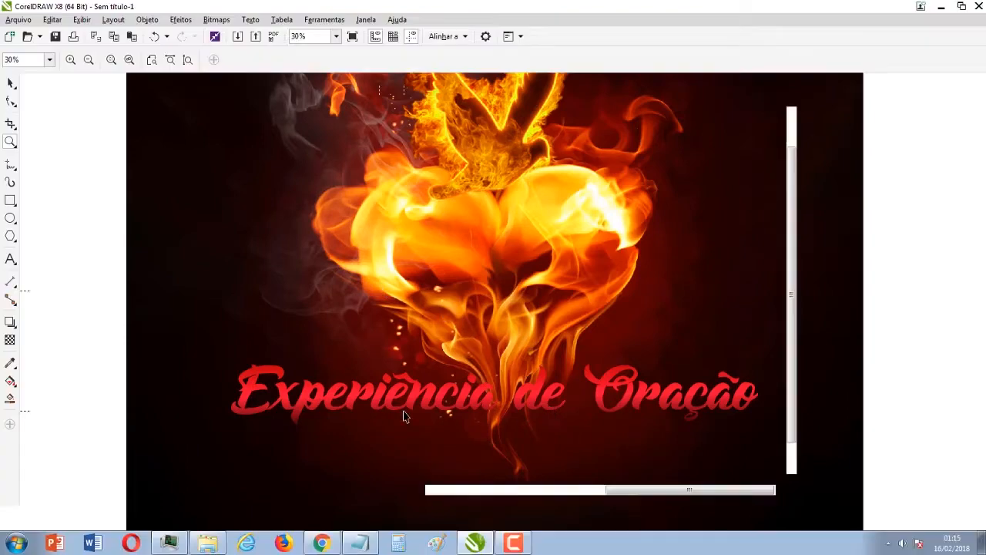
Step: Switch the document's display mode from Pixels to Aperfeiçoado
{"action": "scroll", "coordinate": [308, 387], "scroll_direction": "up", "scroll_amount": 4}
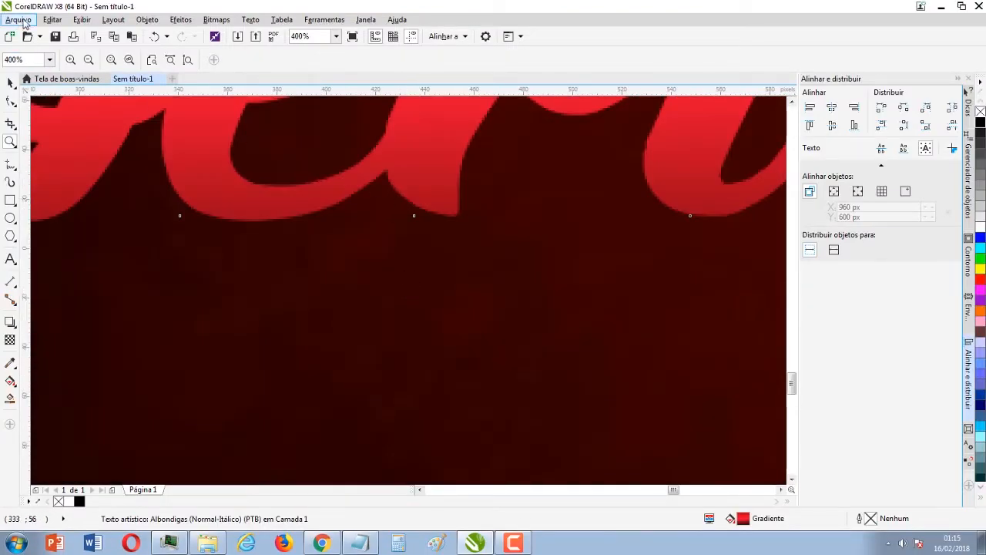
{"action": "left_click", "coordinate": [83, 21]}
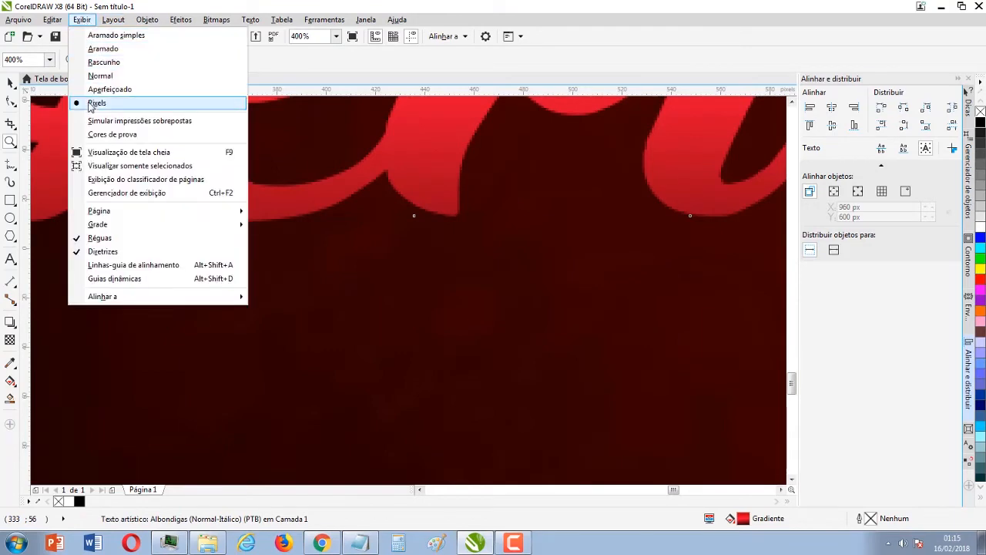
{"action": "left_click", "coordinate": [100, 90]}
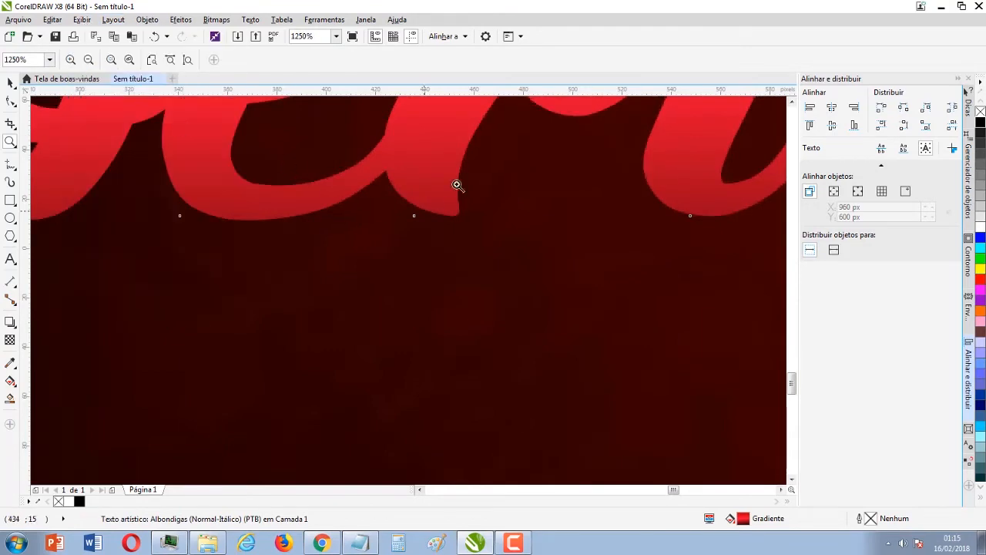
{"action": "scroll", "coordinate": [408, 286], "scroll_direction": "down", "scroll_amount": 5}
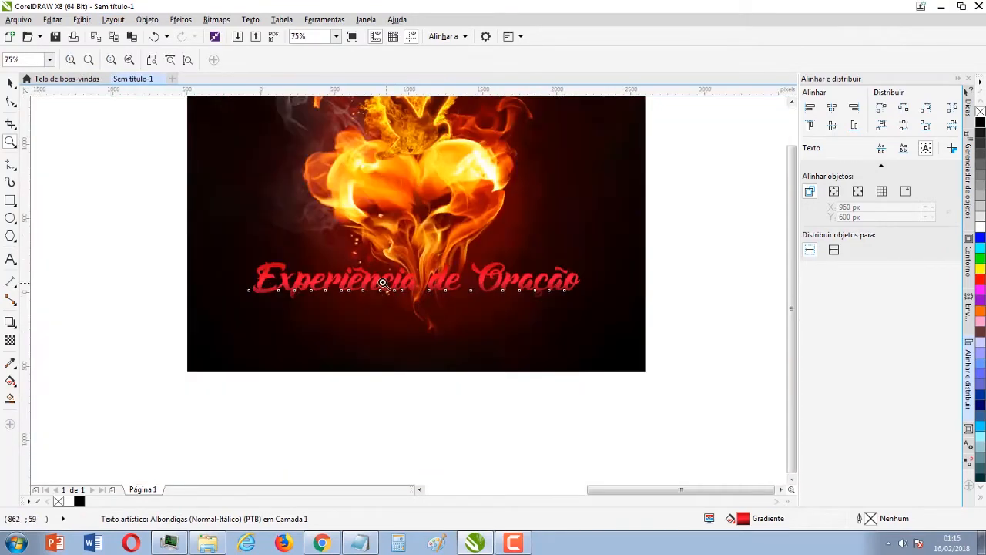
{"action": "scroll", "coordinate": [627, 79], "scroll_direction": "up", "scroll_amount": 3}
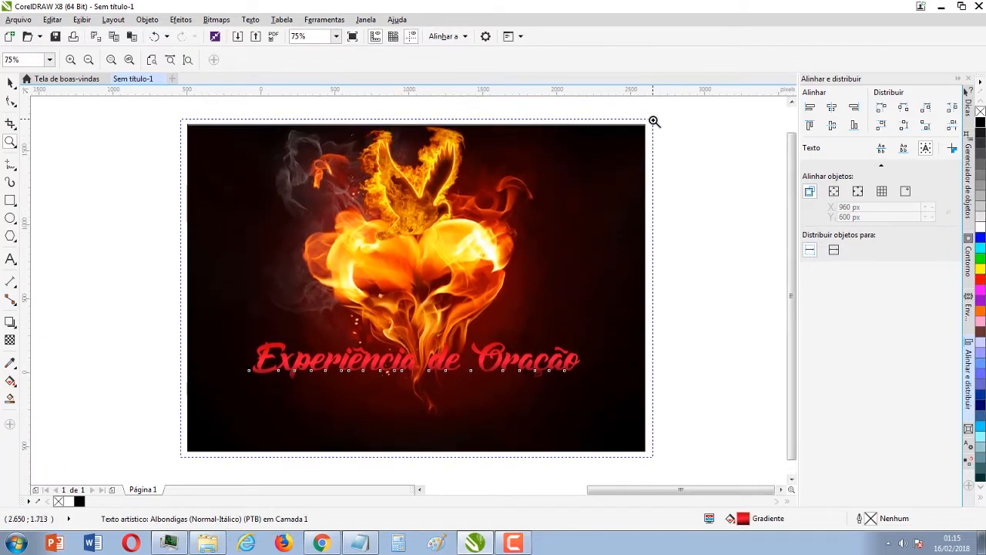
{"action": "key", "text": "F4"}
Step: Preview alternative fonts such as Allura on the title without applying any of them
{"action": "left_click", "coordinate": [10, 82]}
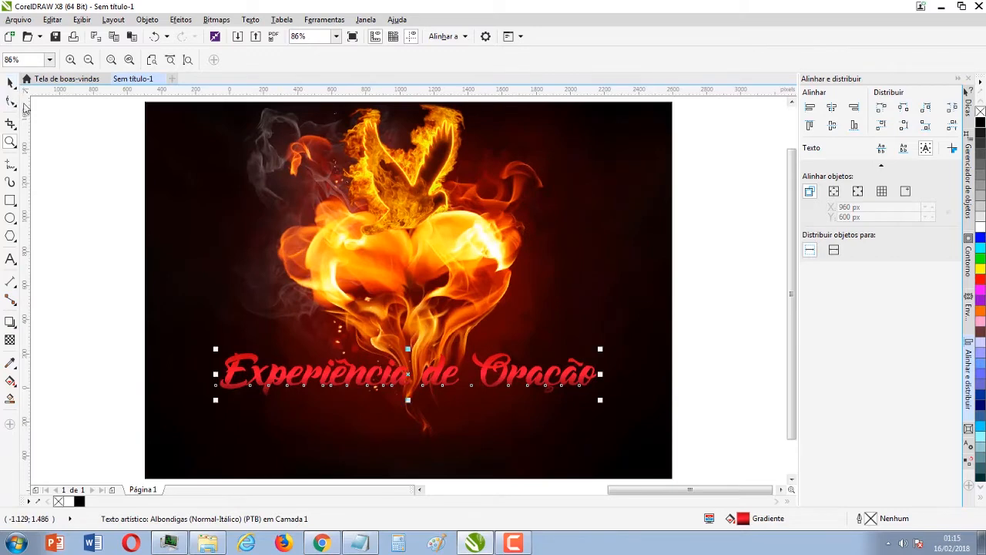
{"action": "left_click", "coordinate": [379, 60]}
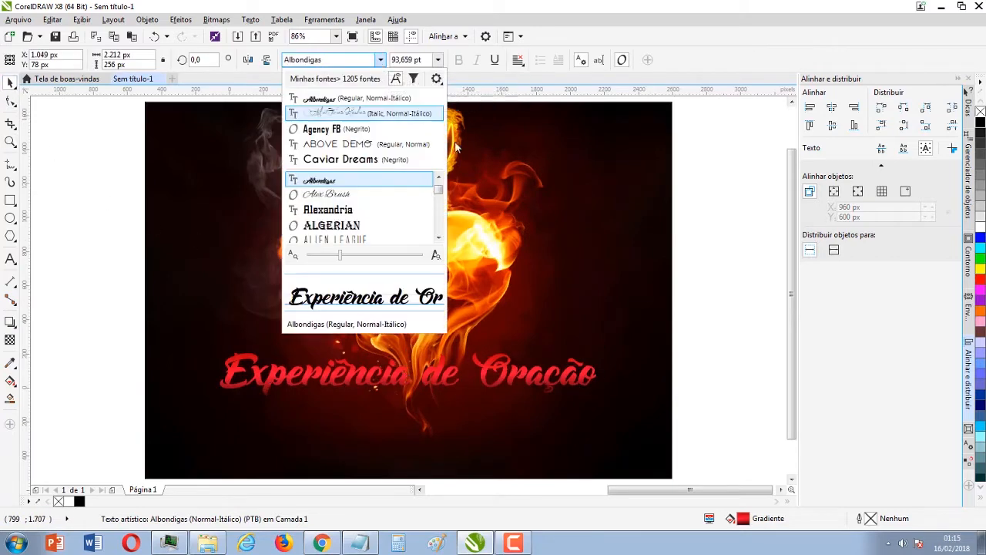
{"action": "left_click", "coordinate": [439, 237]}
{"action": "left_click", "coordinate": [438, 237]}
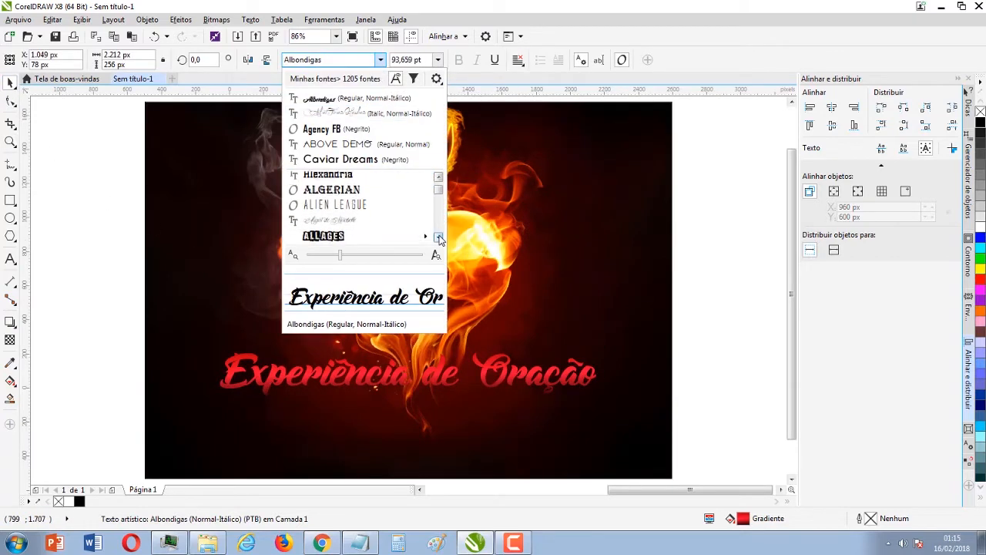
{"action": "left_click", "coordinate": [439, 237]}
{"action": "left_click", "coordinate": [438, 238]}
{"action": "left_click", "coordinate": [438, 237]}
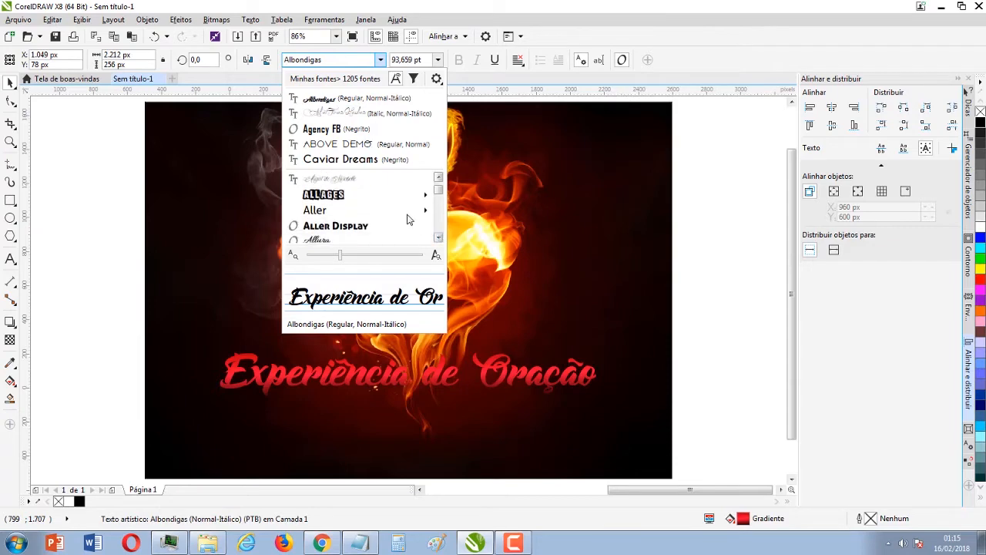
{"action": "mouse_move", "coordinate": [383, 203]}
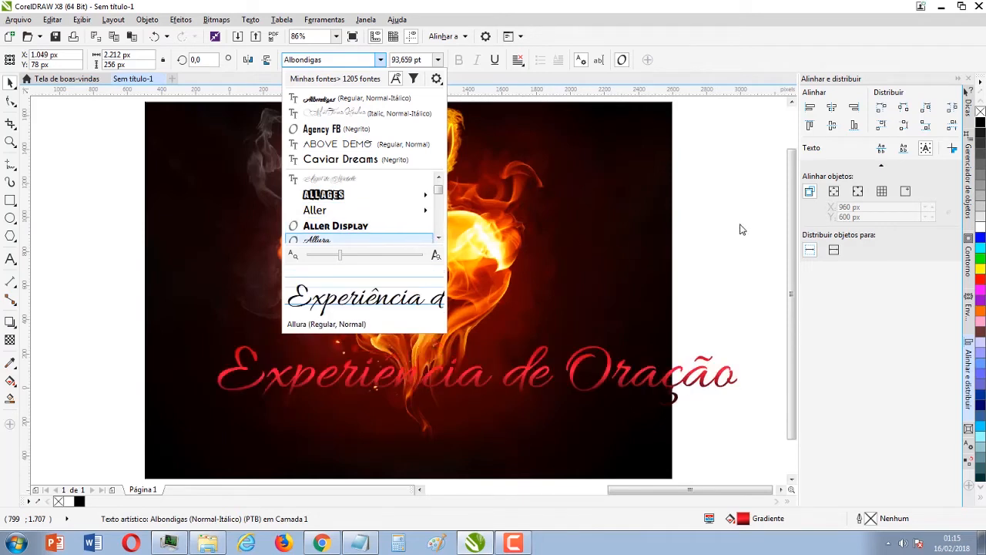
{"action": "key", "text": "Escape"}
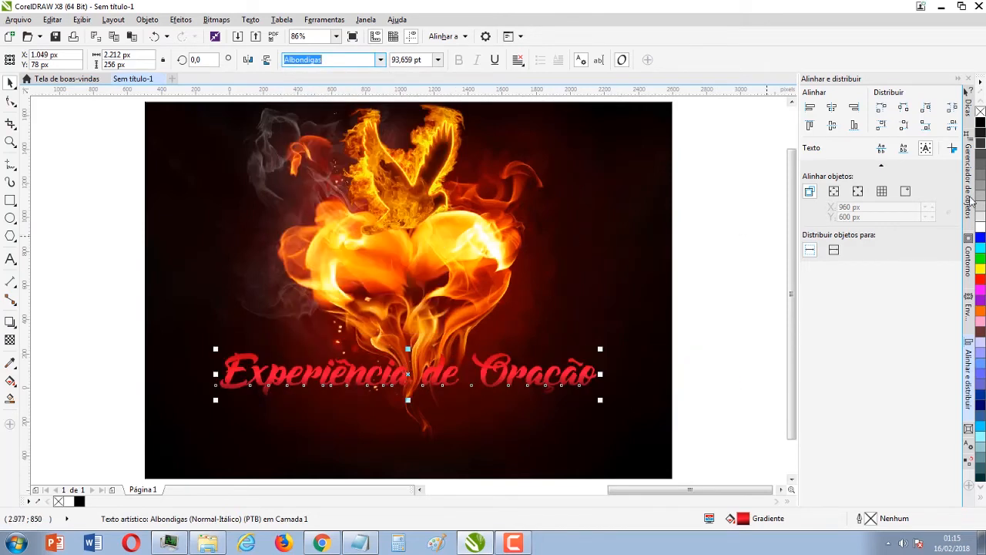
Step: Try solid yellow and cyan as the title's fill, and settle on white (#FFFFFF)
{"action": "left_click", "coordinate": [980, 225]}
{"action": "left_click", "coordinate": [980, 268]}
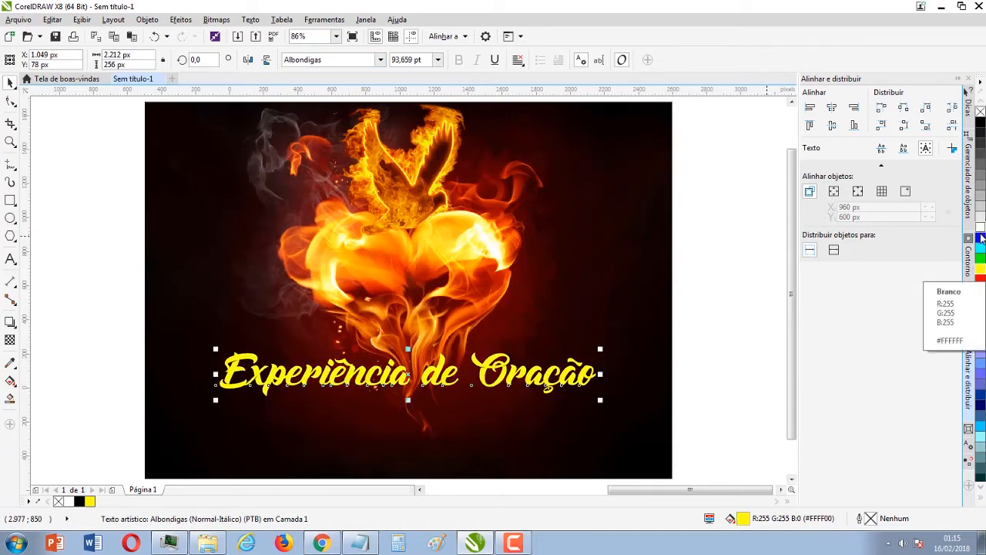
{"action": "left_click", "coordinate": [981, 239]}
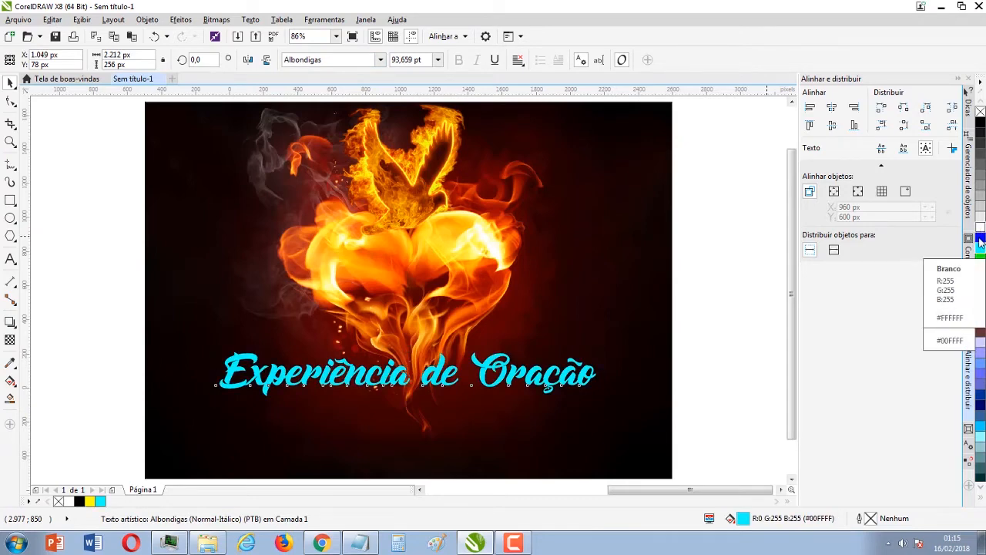
{"action": "left_click", "coordinate": [980, 227]}
Step: Compare further fonts on the white title and set its font to Amarillo
{"action": "left_click", "coordinate": [380, 59]}
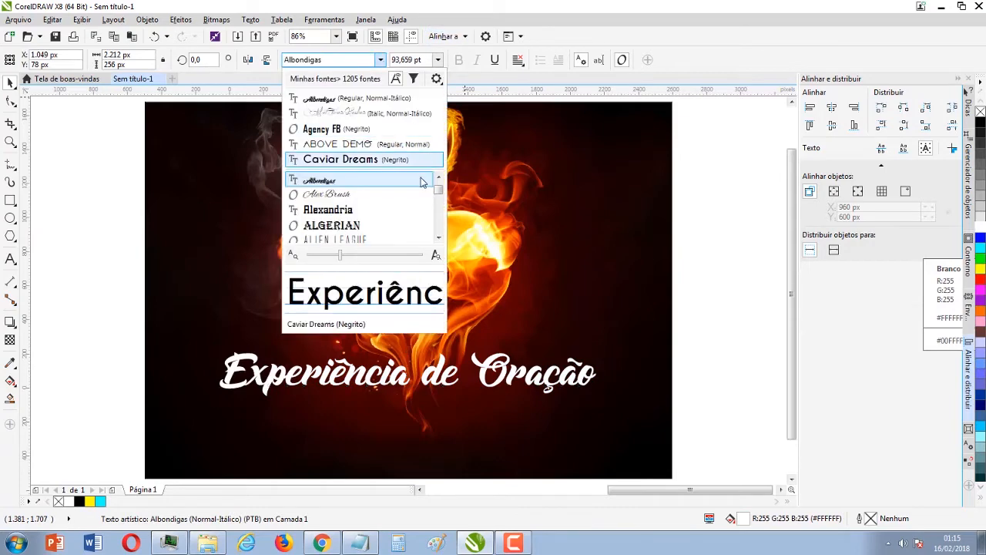
{"action": "scroll", "coordinate": [405, 191], "scroll_direction": "down", "scroll_amount": 4}
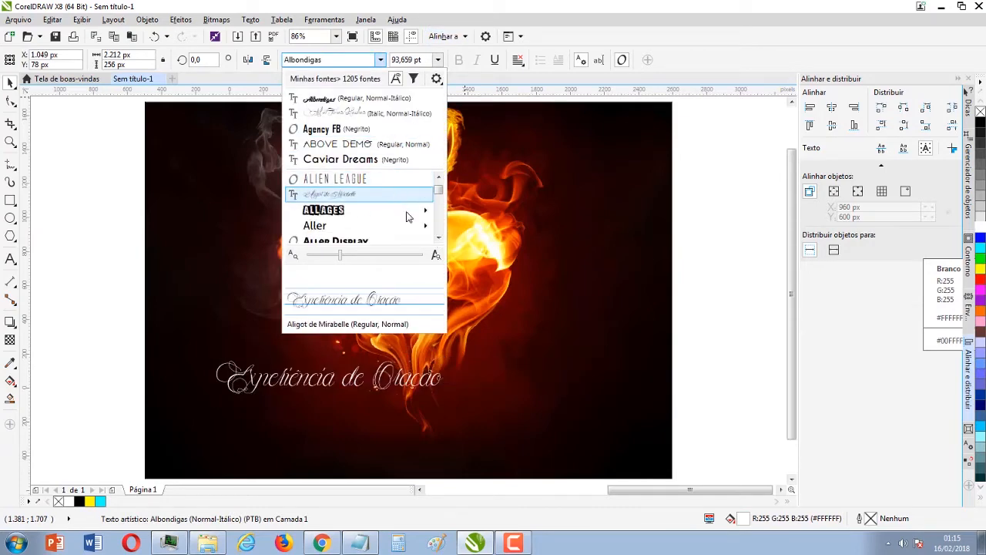
{"action": "scroll", "coordinate": [407, 216], "scroll_direction": "down", "scroll_amount": 3}
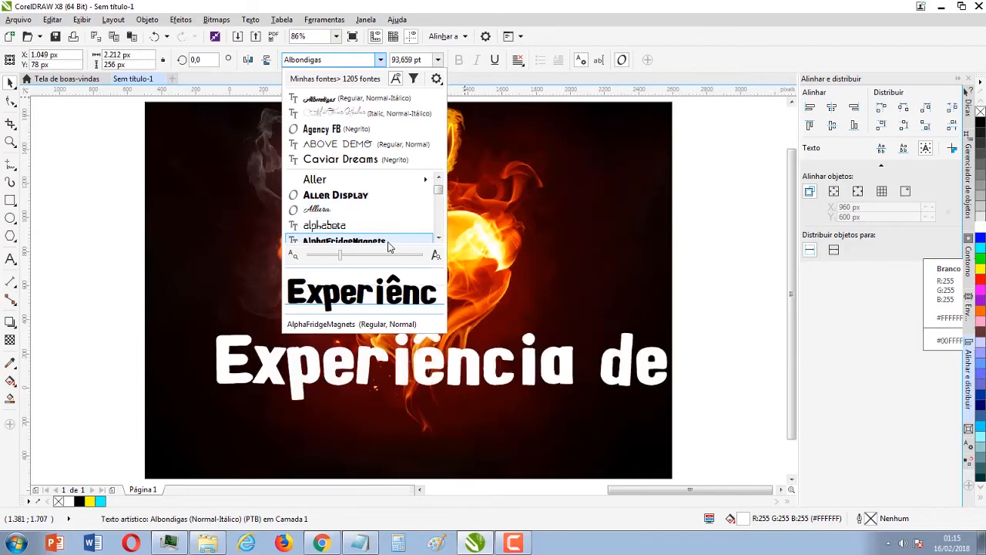
{"action": "scroll", "coordinate": [433, 244], "scroll_direction": "down", "scroll_amount": 4}
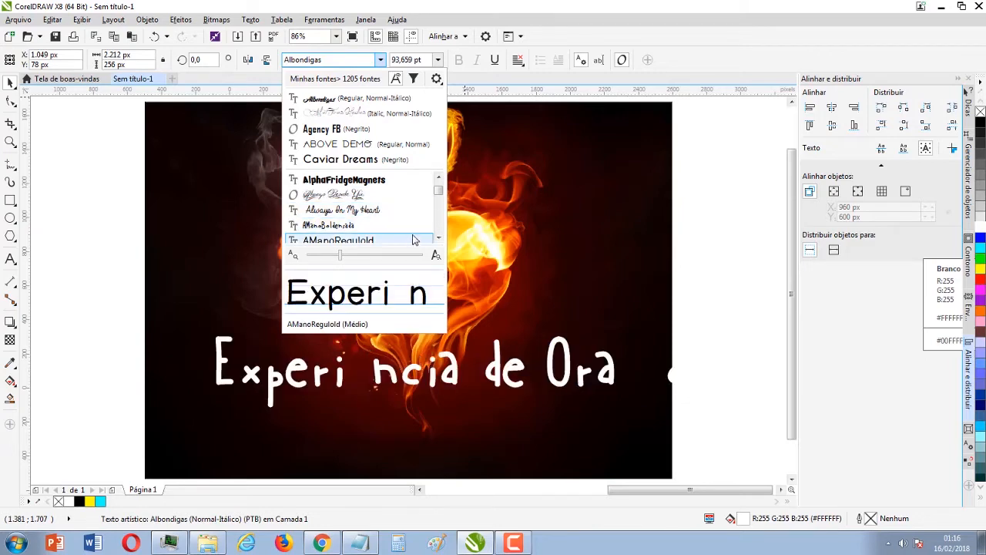
{"action": "scroll", "coordinate": [439, 241], "scroll_direction": "down", "scroll_amount": 4}
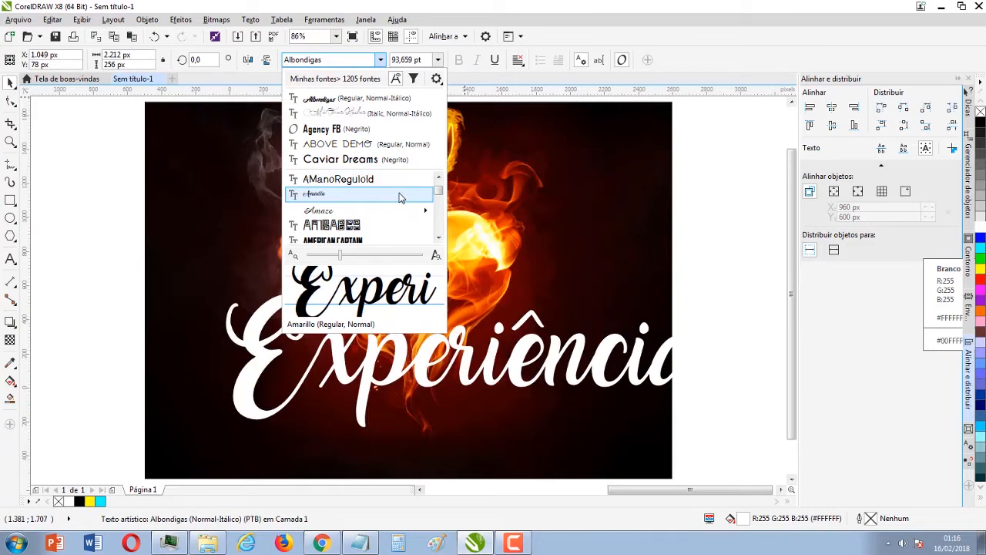
{"action": "left_click", "coordinate": [399, 196]}
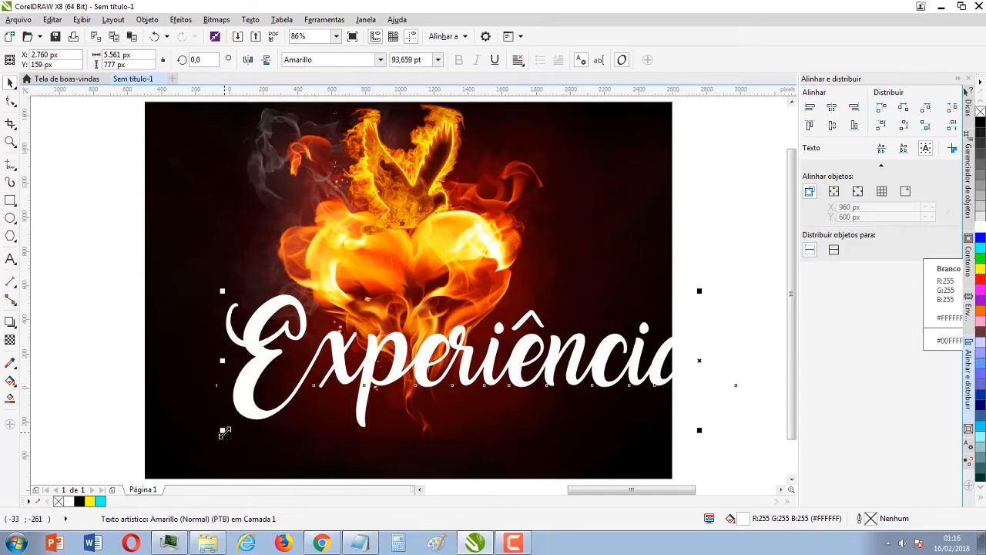
Step: Shrink the title to about 35 pt, about 2,071 px wide, and move it across the lower part of the heart image
{"action": "left_click_drag", "start_coordinate": [224, 432], "coordinate": [519, 388]}
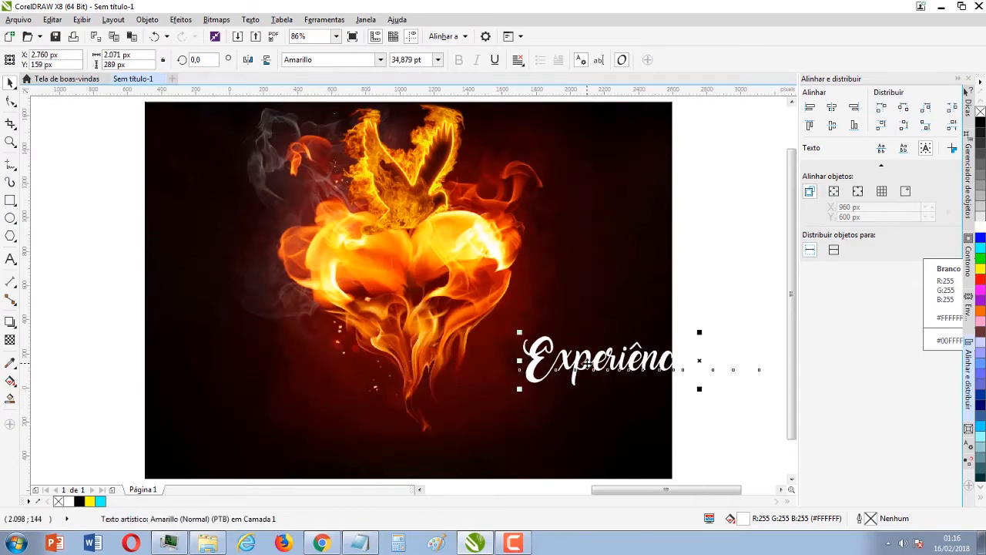
{"action": "left_click_drag", "start_coordinate": [587, 362], "coordinate": [308, 396]}
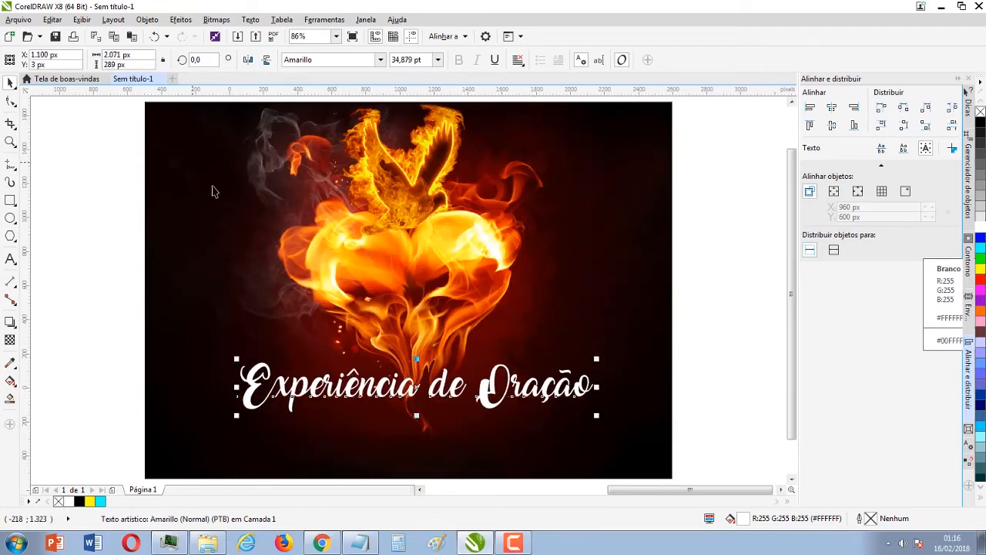
{"action": "left_click", "coordinate": [79, 278]}
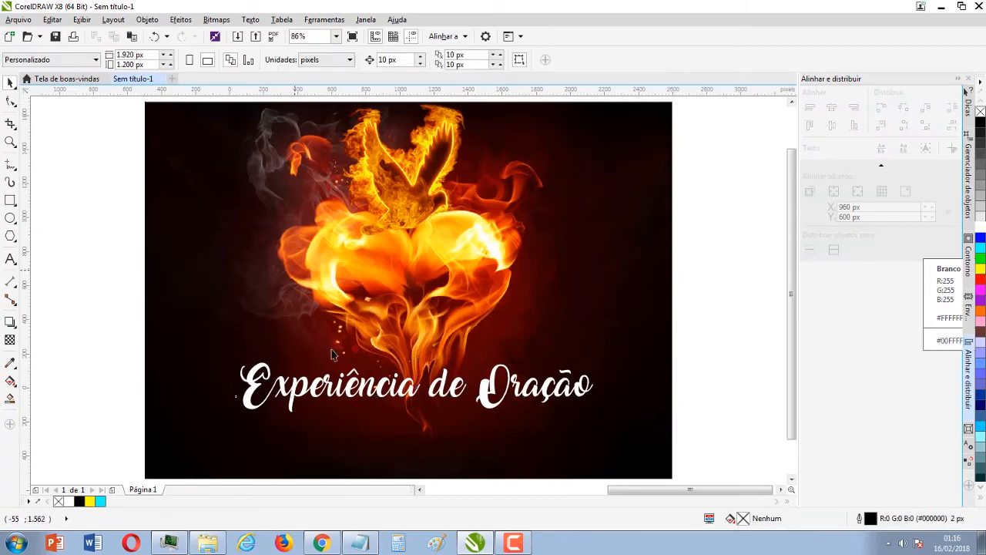
Step: Centre the title horizontally on the background image
{"action": "left_click", "coordinate": [352, 394]}
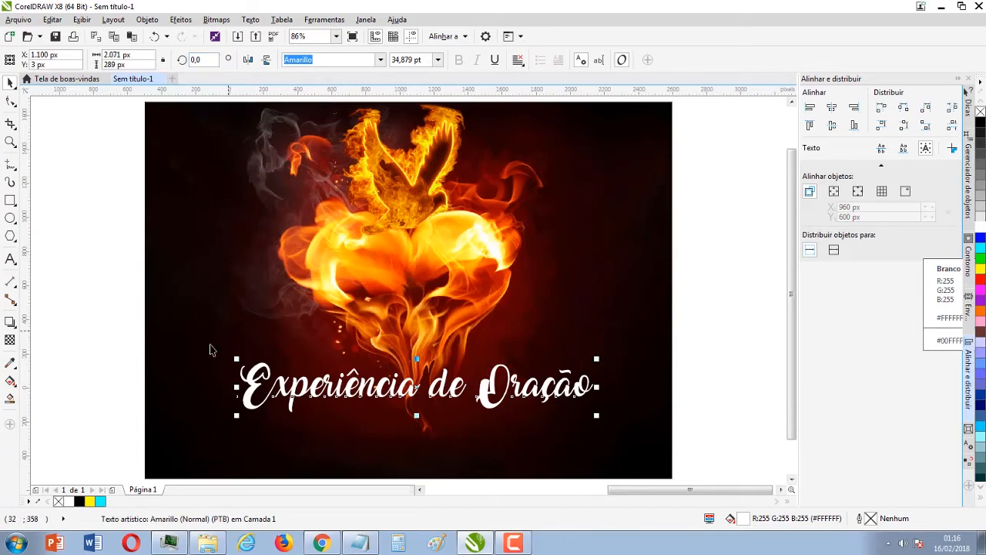
{"action": "left_click", "coordinate": [176, 385], "text": "shift"}
{"action": "key", "text": "e"}
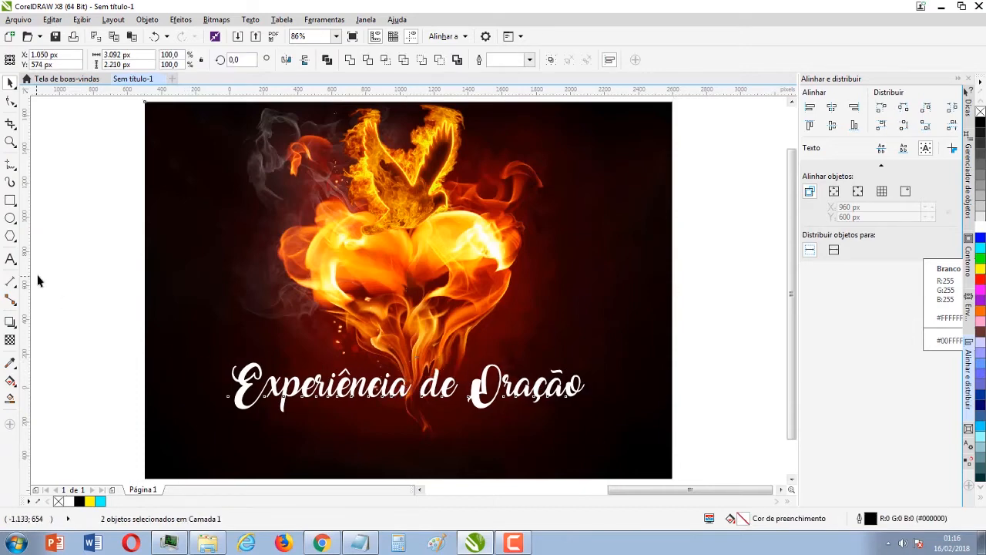
{"action": "key", "text": "Escape"}
Step: Add a new single-arc envelope to the title and bow the middle of its lower edge slightly downward
{"action": "left_click", "coordinate": [245, 389]}
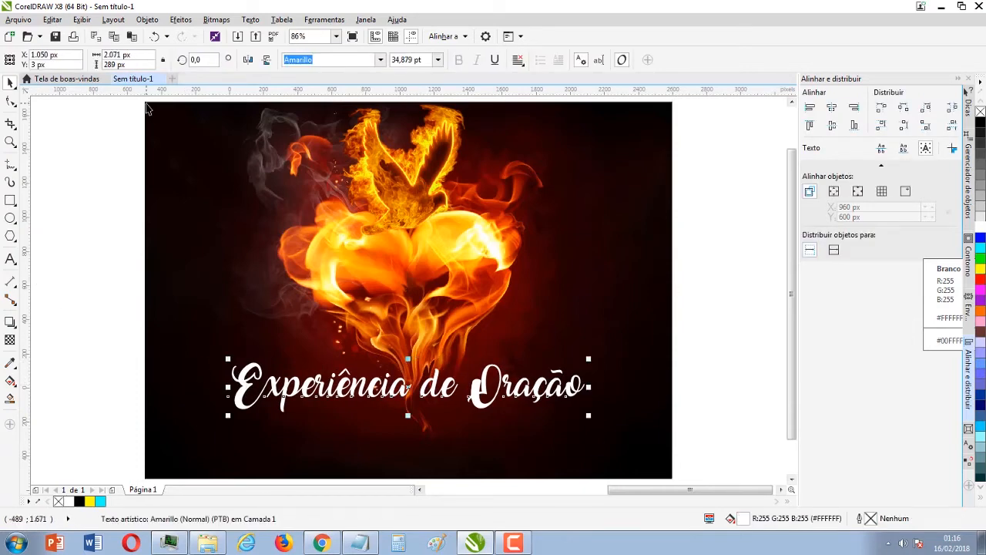
{"action": "left_click", "coordinate": [116, 19]}
{"action": "mouse_move", "coordinate": [146, 20]}
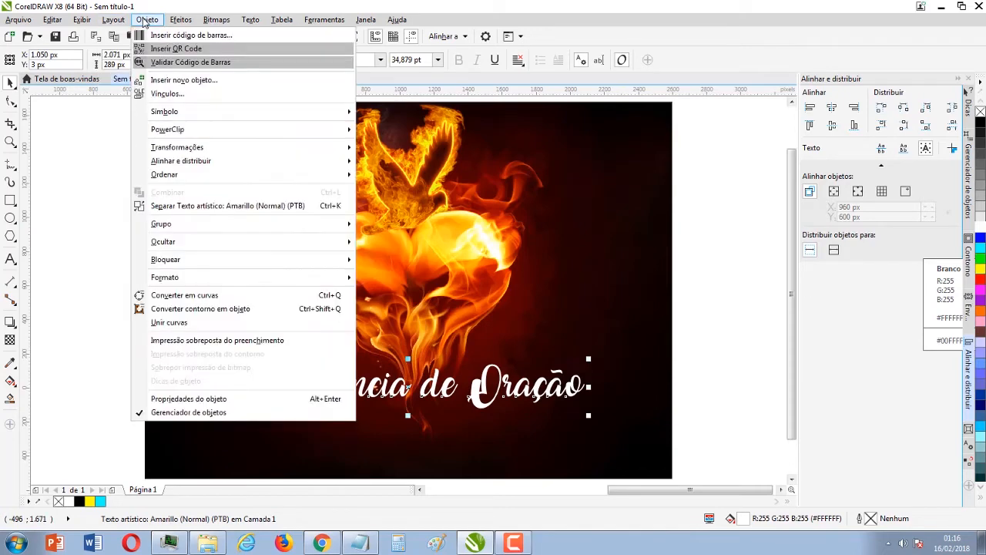
{"action": "mouse_move", "coordinate": [178, 22]}
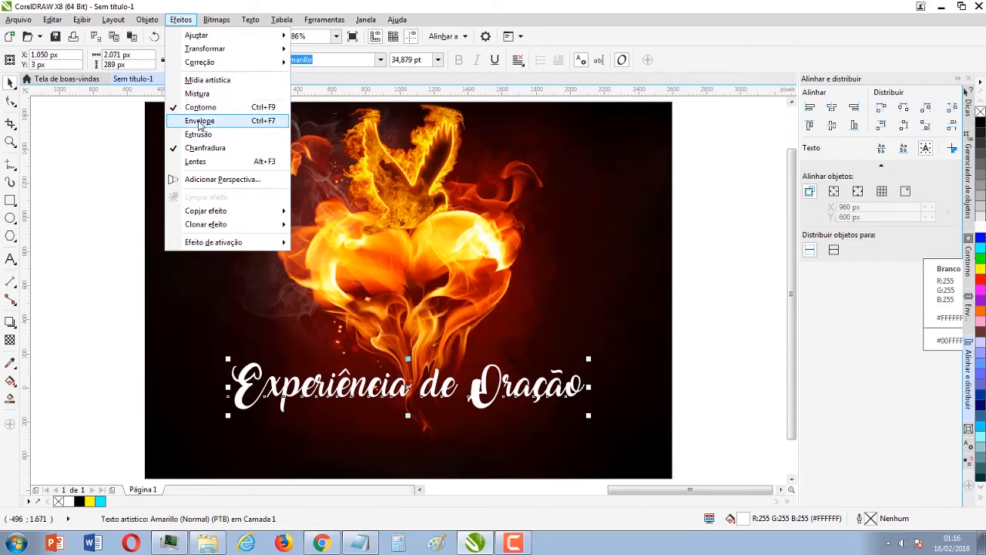
{"action": "left_click", "coordinate": [199, 122]}
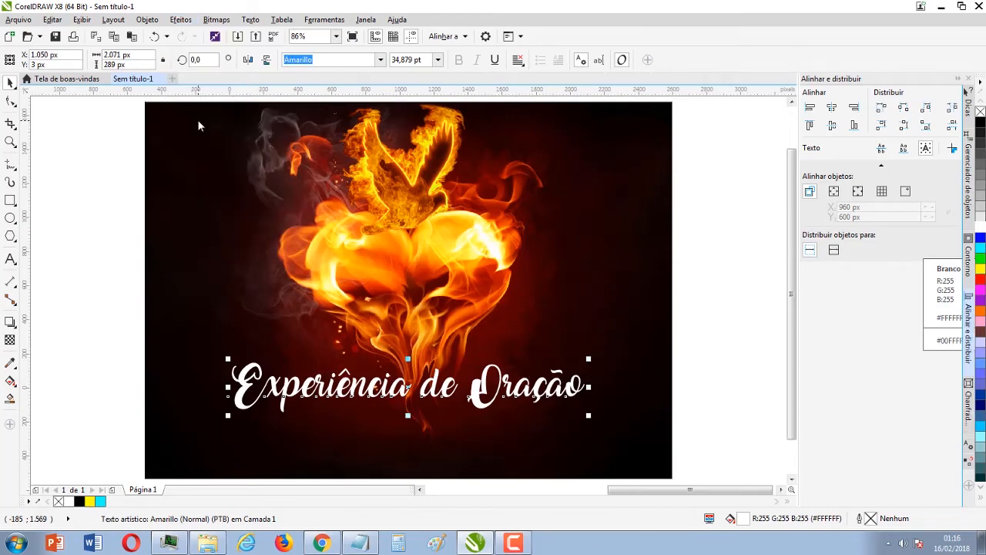
{"action": "left_click", "coordinate": [181, 20]}
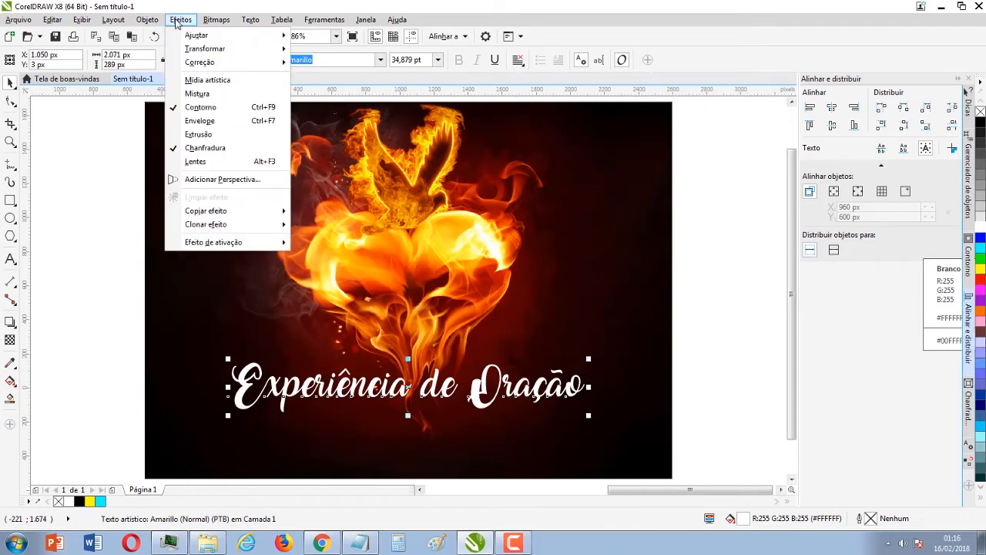
{"action": "left_click", "coordinate": [198, 121]}
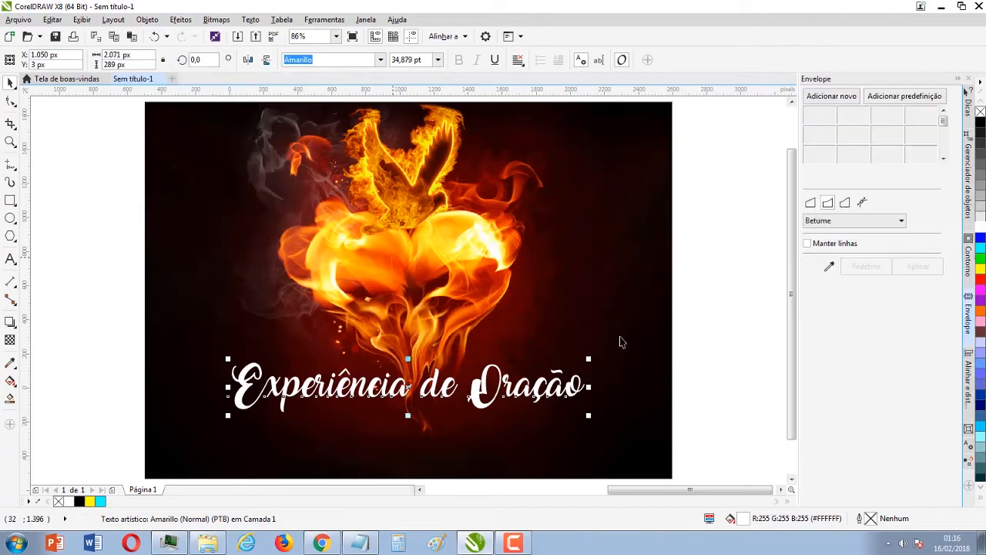
{"action": "left_click", "coordinate": [833, 99]}
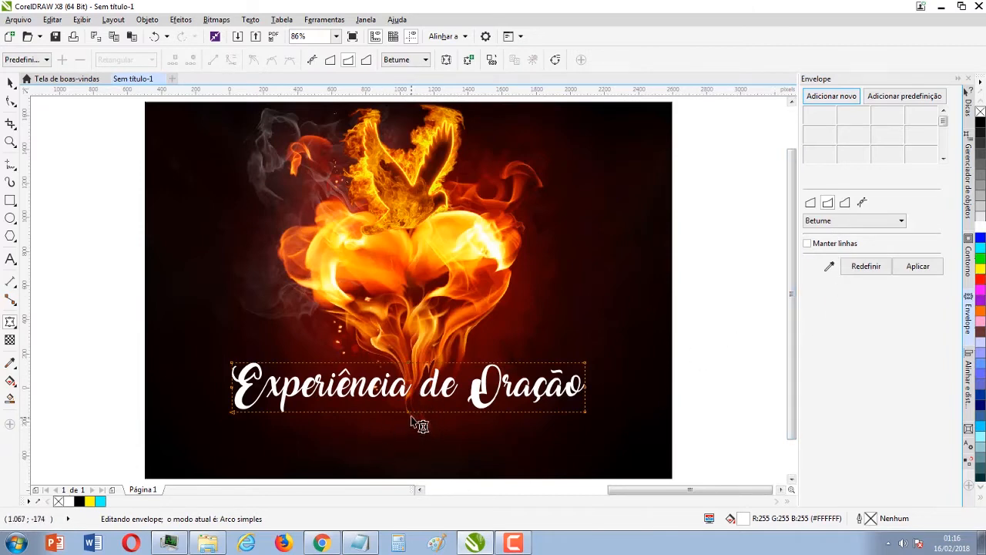
{"action": "left_click_drag", "start_coordinate": [409, 412], "coordinate": [409, 427]}
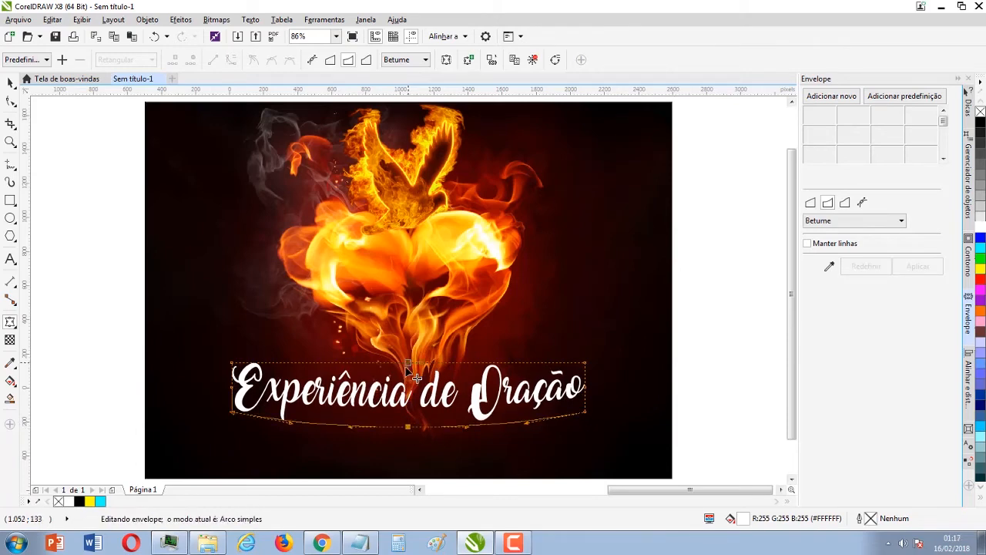
Step: Bow the middle of the envelope's upper edge slightly downward and raise both upper corners a little
{"action": "left_click_drag", "start_coordinate": [407, 369], "coordinate": [404, 373]}
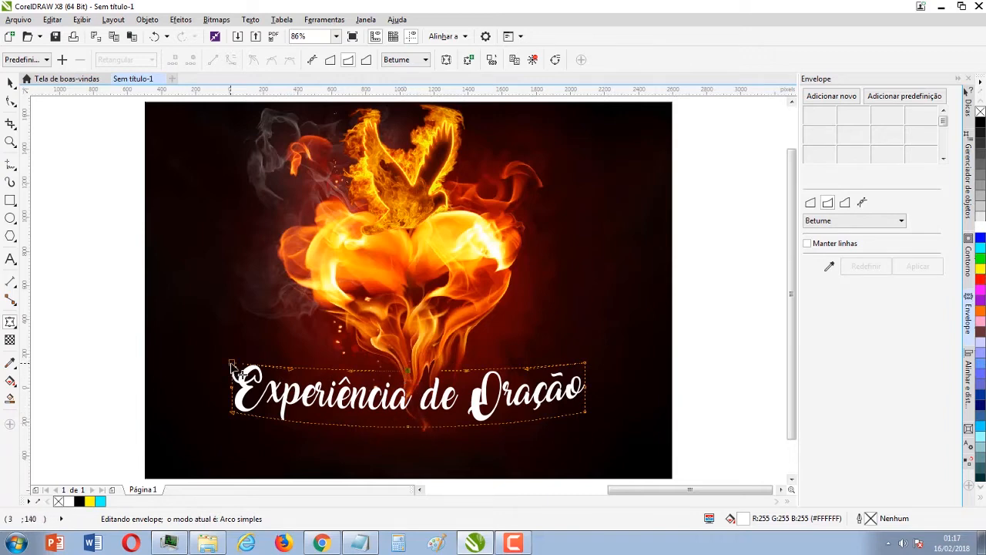
{"action": "mouse_move", "coordinate": [231, 363]}
{"action": "left_mouse_down"}
{"action": "mouse_move", "coordinate": [220, 356]}
{"action": "mouse_move", "coordinate": [231, 354]}
{"action": "left_mouse_up"}
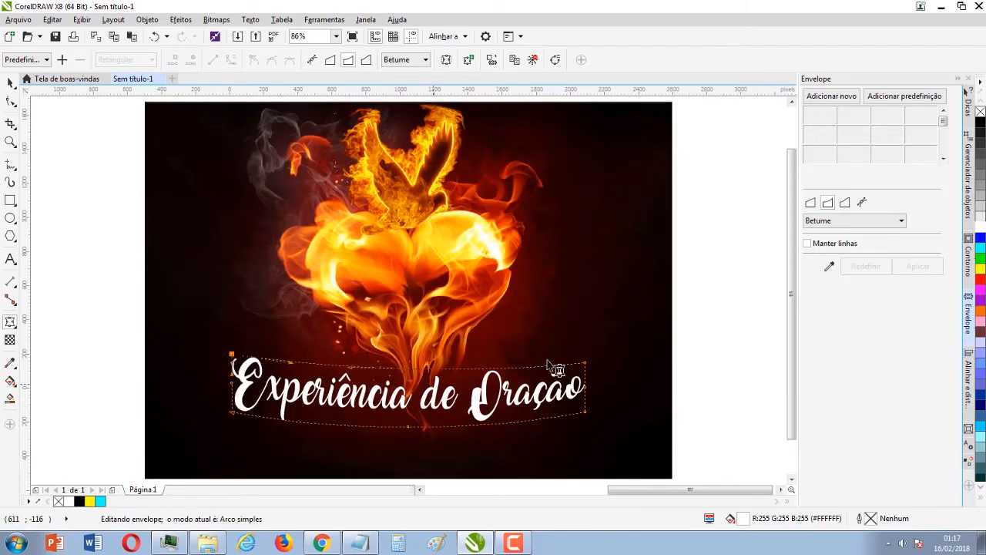
{"action": "left_click_drag", "start_coordinate": [587, 363], "coordinate": [585, 357]}
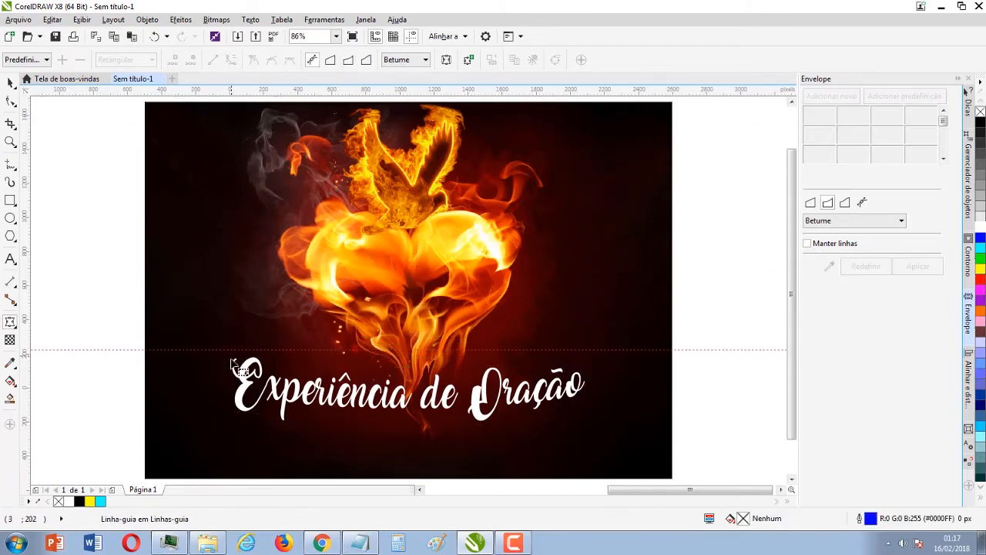
Step: Move the horizontal guideline to Y 199 px, level with the envelope's upper-left corner above the E
{"action": "scroll", "coordinate": [231, 356], "scroll_direction": "up", "scroll_amount": 5}
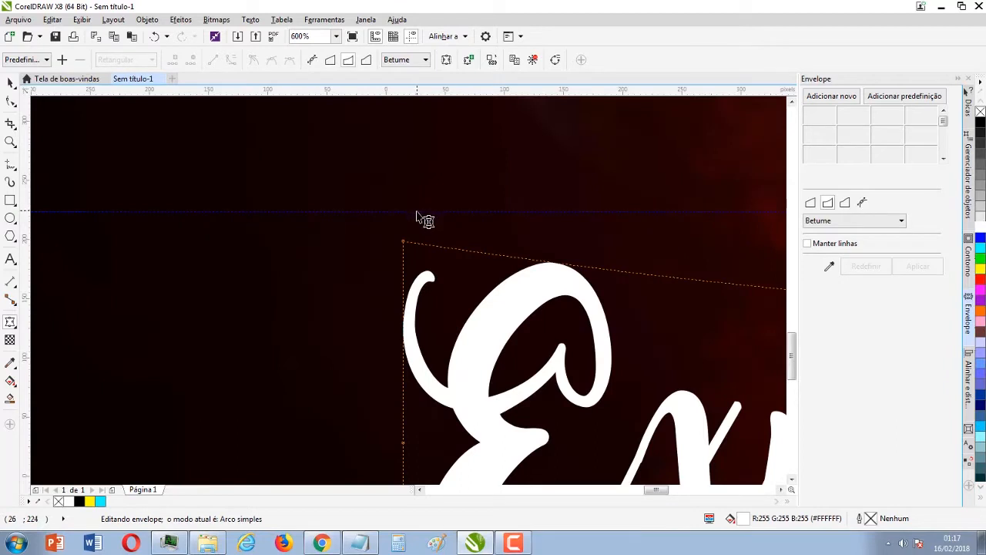
{"action": "left_click", "coordinate": [11, 83]}
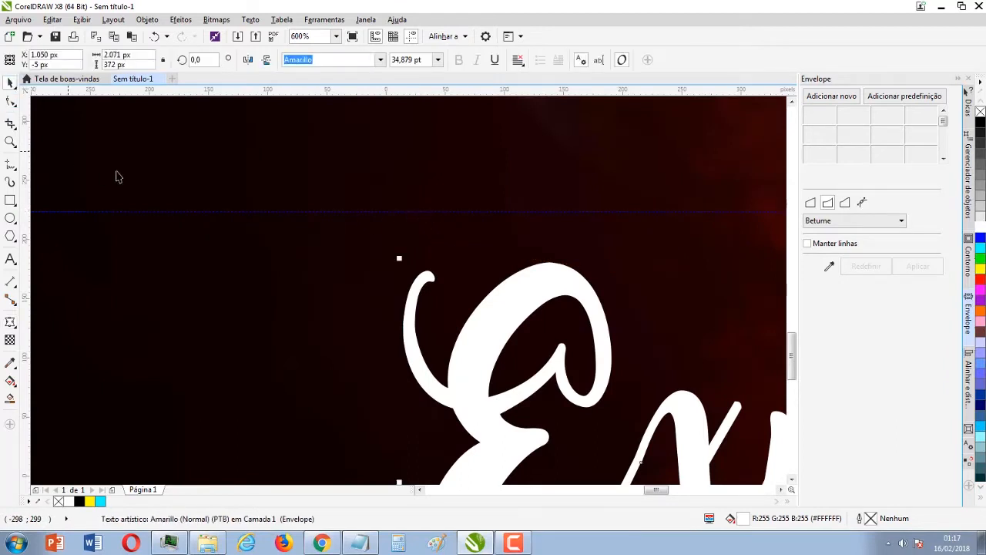
{"action": "left_click", "coordinate": [409, 211]}
{"action": "left_click_drag", "start_coordinate": [405, 244], "coordinate": [405, 245]}
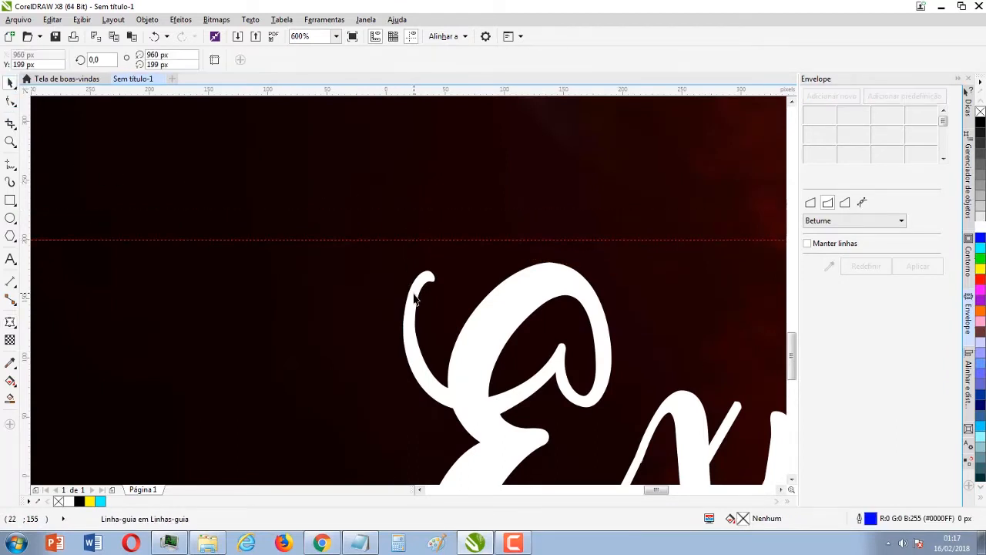
Step: Raise the title envelope's upper-right corner to the horizontal guideline so it is level with the opposite corner
{"action": "left_click", "coordinate": [413, 299]}
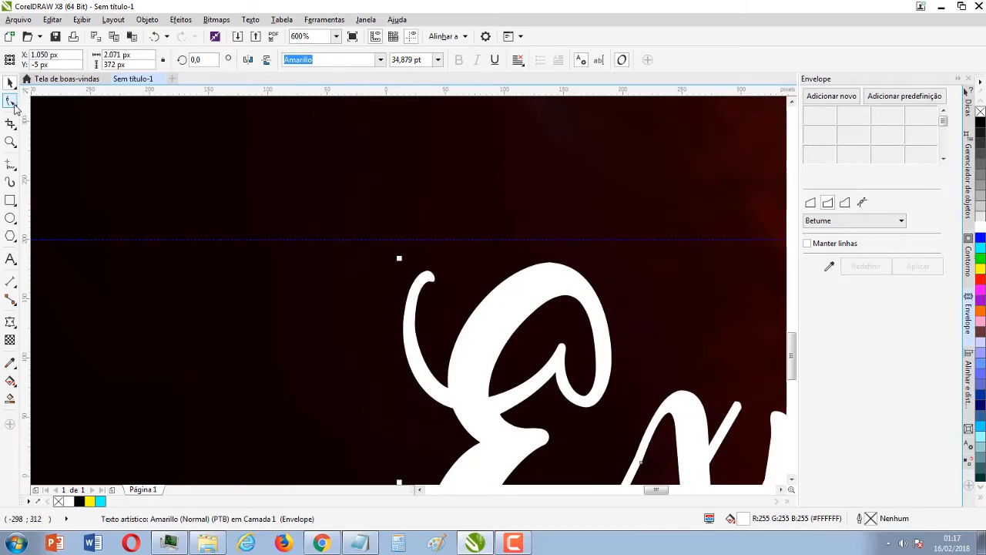
{"action": "left_click", "coordinate": [10, 102]}
{"action": "scroll", "coordinate": [410, 293], "scroll_direction": "down", "scroll_amount": 4}
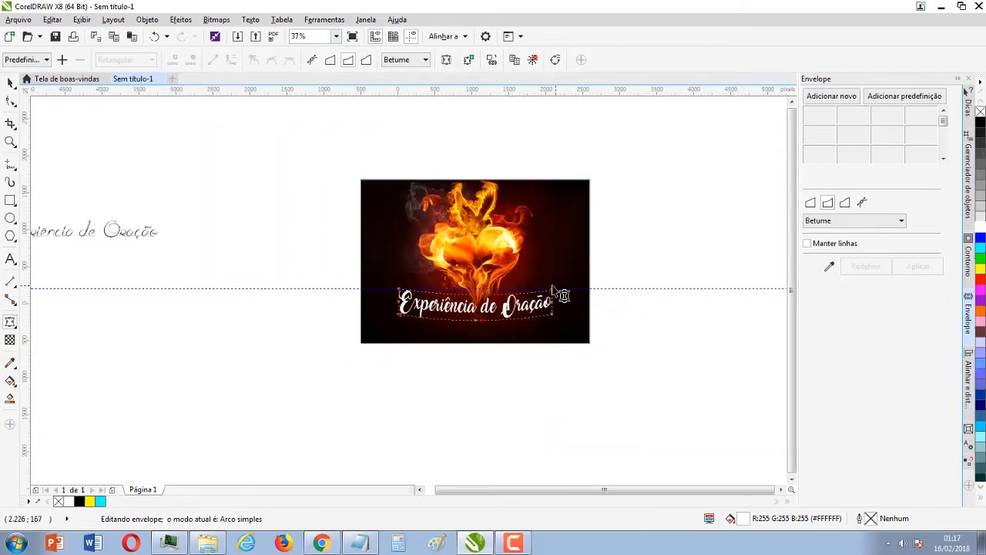
{"action": "scroll", "coordinate": [553, 293], "scroll_direction": "up", "scroll_amount": 5}
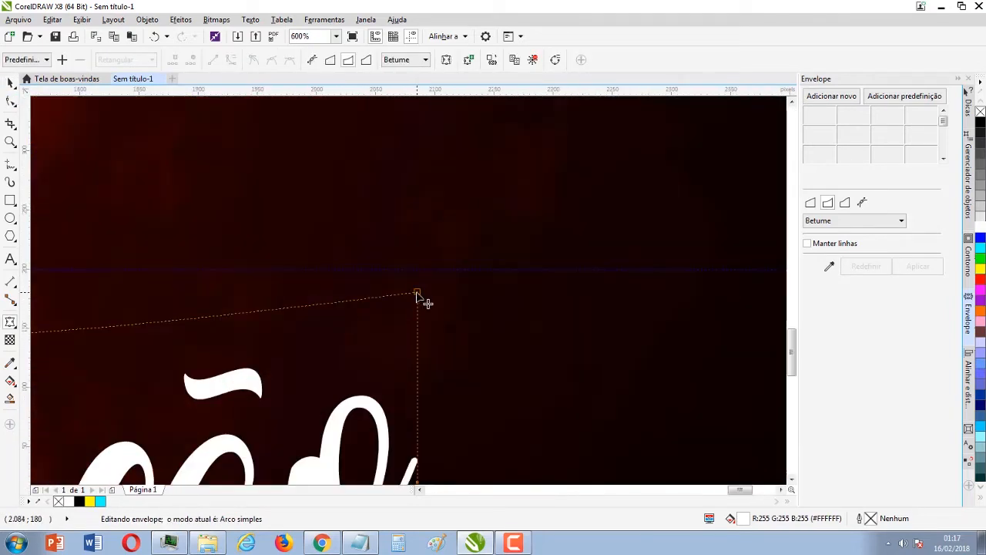
{"action": "left_click_drag", "start_coordinate": [416, 295], "coordinate": [417, 272]}
{"action": "scroll", "coordinate": [414, 324], "scroll_direction": "down", "scroll_amount": 5}
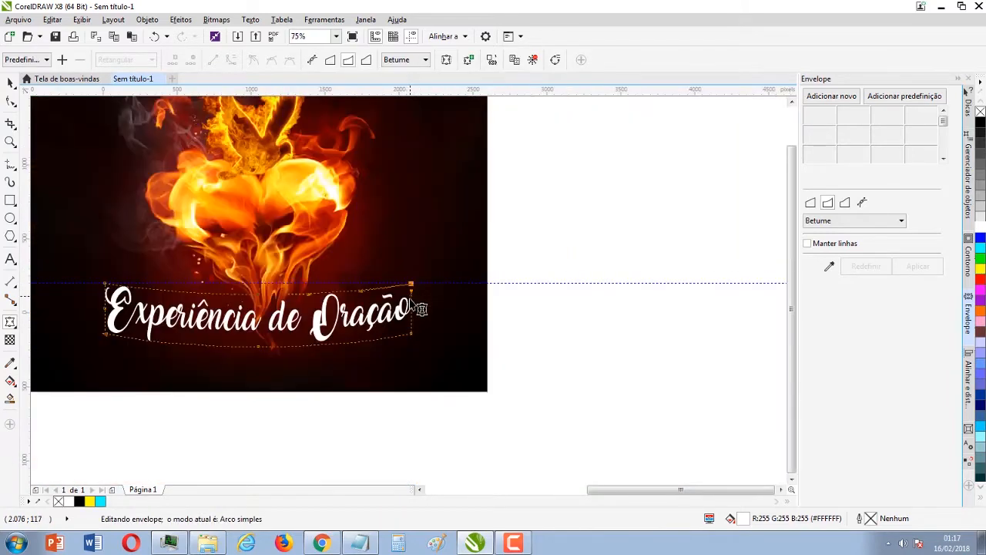
Step: Move the title up to about Y 104 px and centre it horizontally on the background rectangle
{"action": "left_click", "coordinate": [9, 82]}
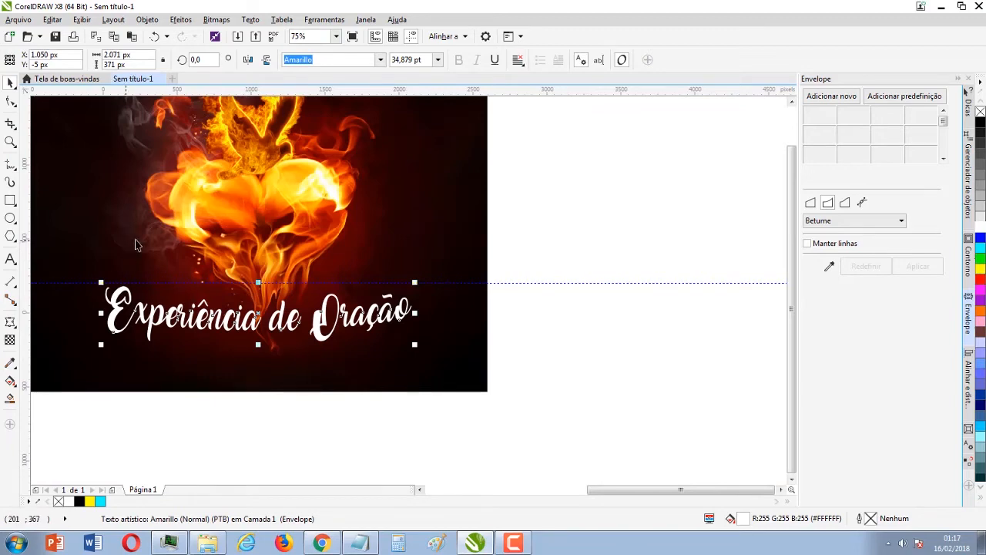
{"action": "left_click_drag", "start_coordinate": [254, 313], "coordinate": [257, 308]}
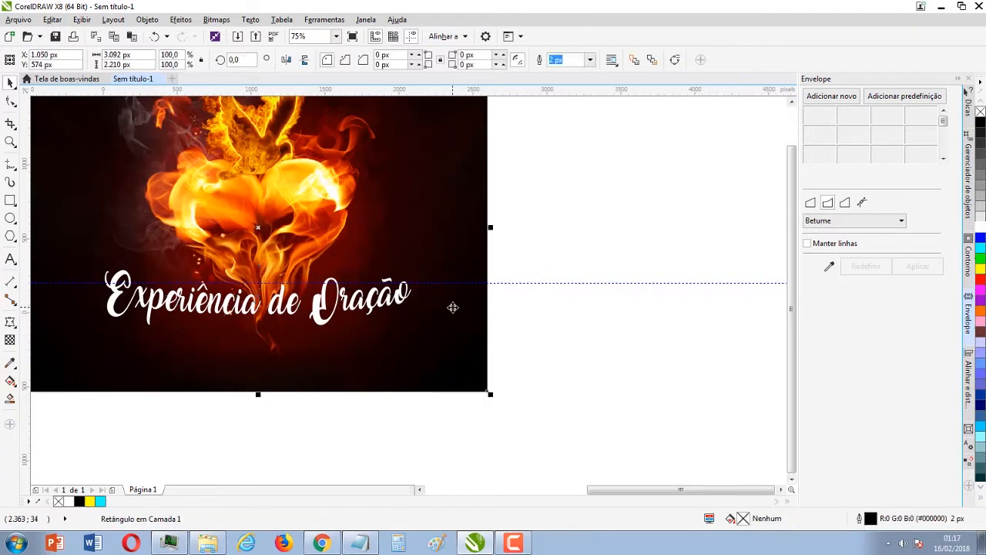
{"action": "left_click", "coordinate": [453, 312]}
{"action": "left_click", "coordinate": [413, 301]}
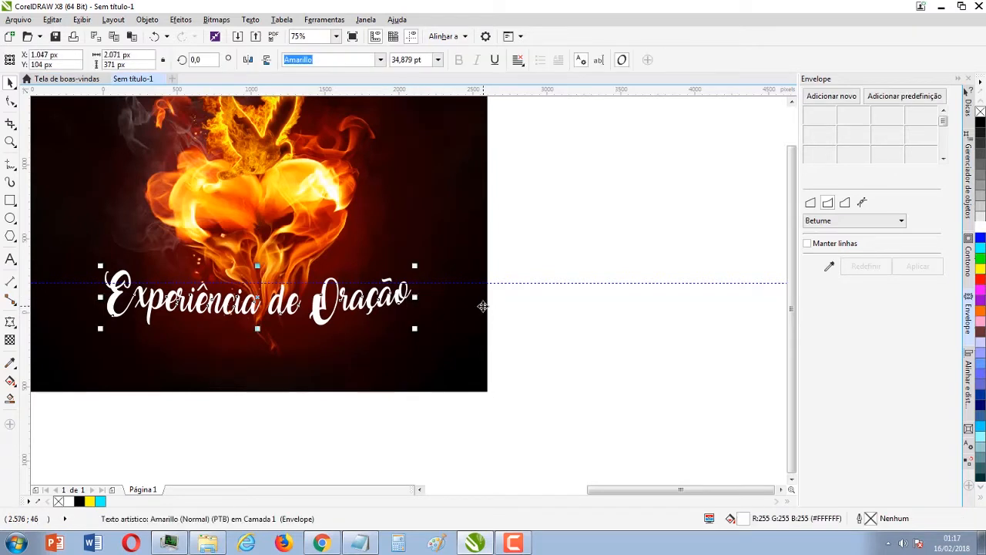
{"action": "left_click", "coordinate": [472, 308], "text": "shift"}
{"action": "left_click", "coordinate": [521, 311]}
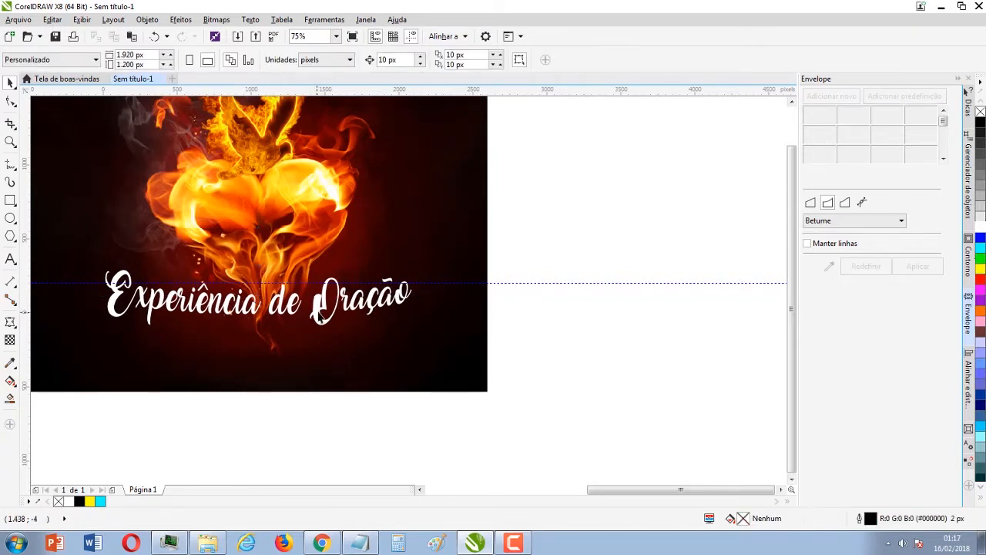
{"action": "left_click", "coordinate": [308, 328]}
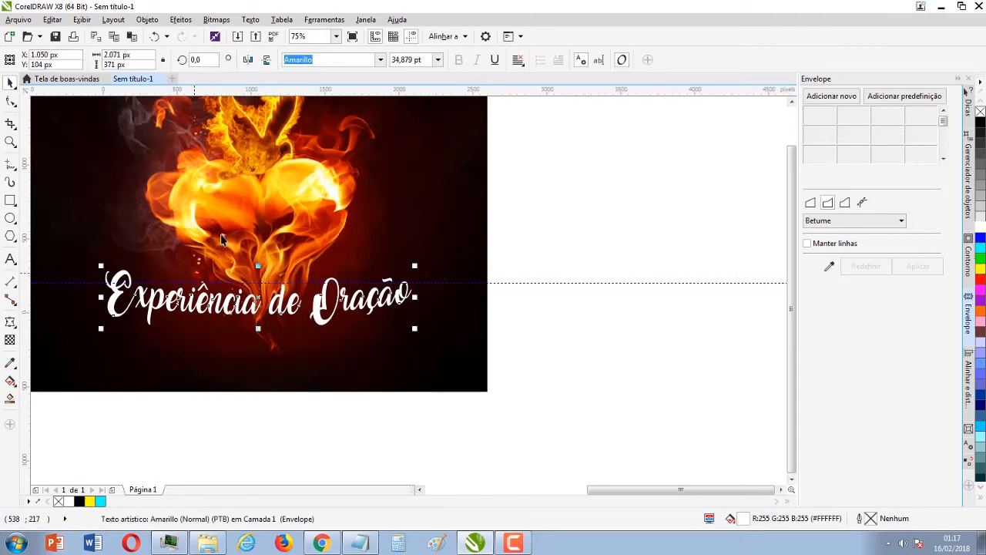
Step: Preview neighbouring fonts such as AlphaFridgeMagnets on the title and keep Amarillo
{"action": "left_click", "coordinate": [380, 60]}
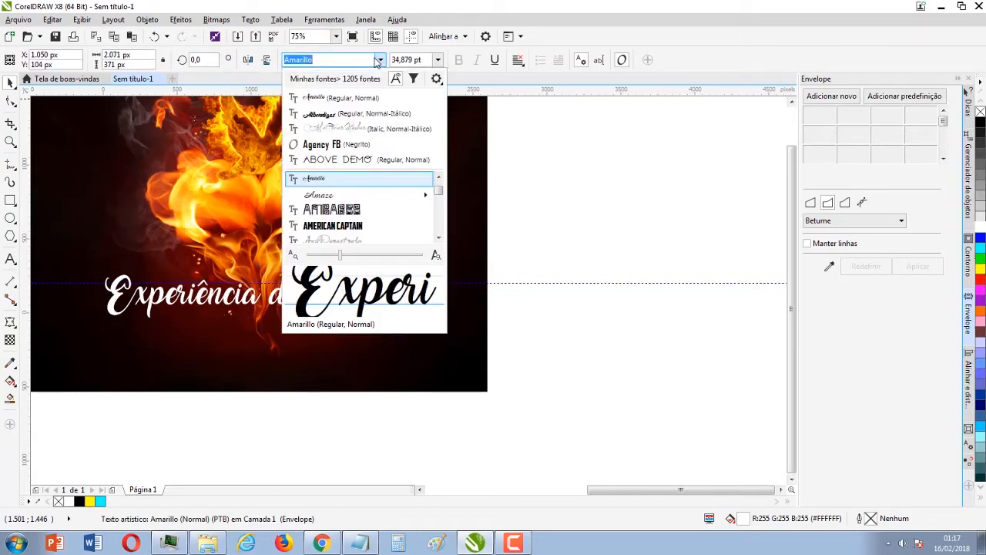
{"action": "scroll", "coordinate": [438, 178], "scroll_direction": "up", "scroll_amount": 3}
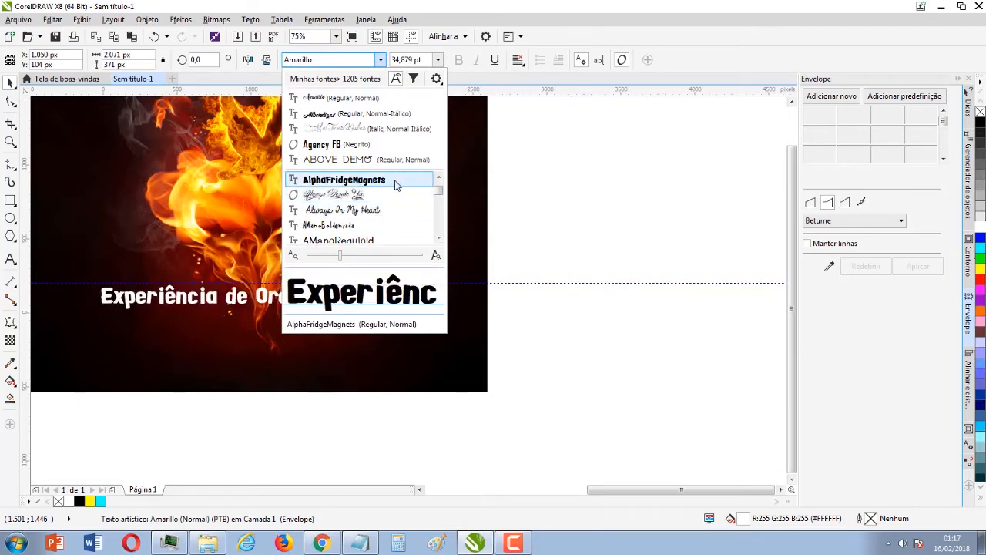
{"action": "scroll", "coordinate": [396, 185], "scroll_direction": "down", "scroll_amount": 1}
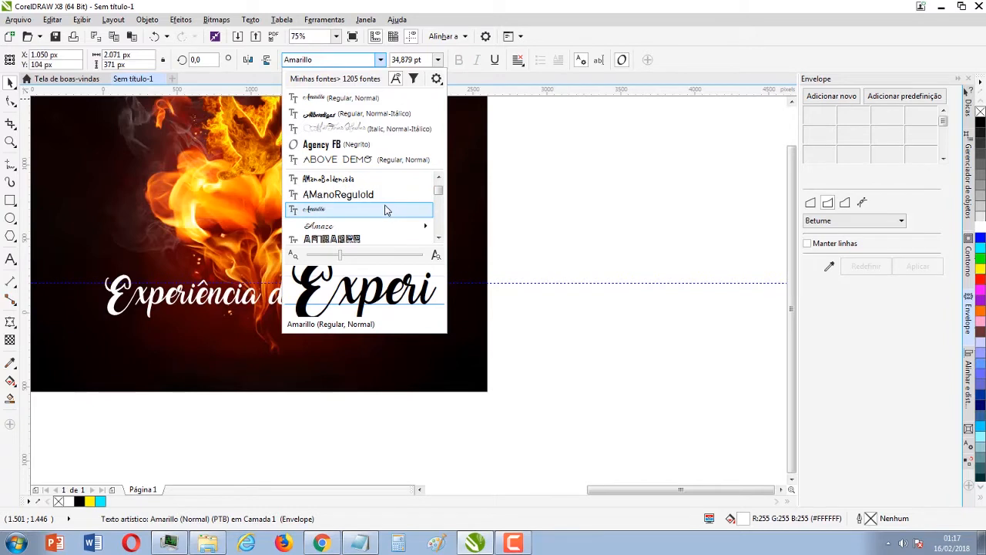
{"action": "left_click", "coordinate": [386, 210]}
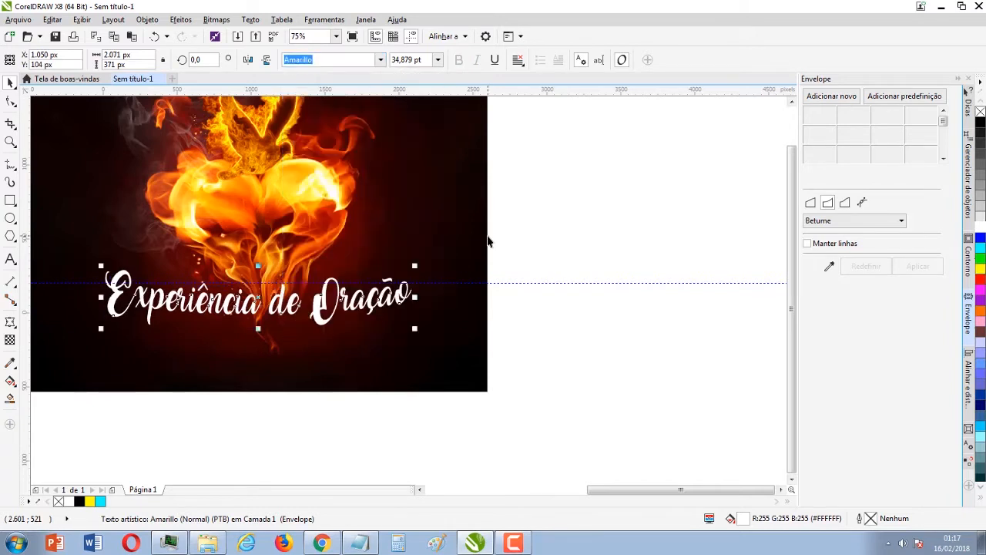
Step: Compare further fonts such as Andes, Angel Tears and Anglo Text, and set the title's font to Back to Black Demo
{"action": "left_click", "coordinate": [380, 59]}
{"action": "scroll", "coordinate": [375, 227], "scroll_direction": "down", "scroll_amount": 1}
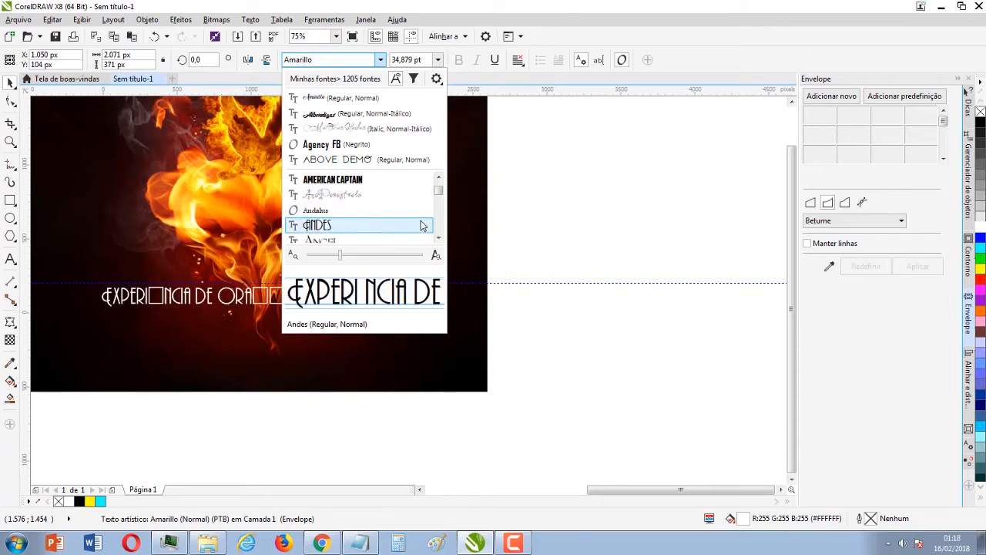
{"action": "scroll", "coordinate": [422, 225], "scroll_direction": "down", "scroll_amount": 1}
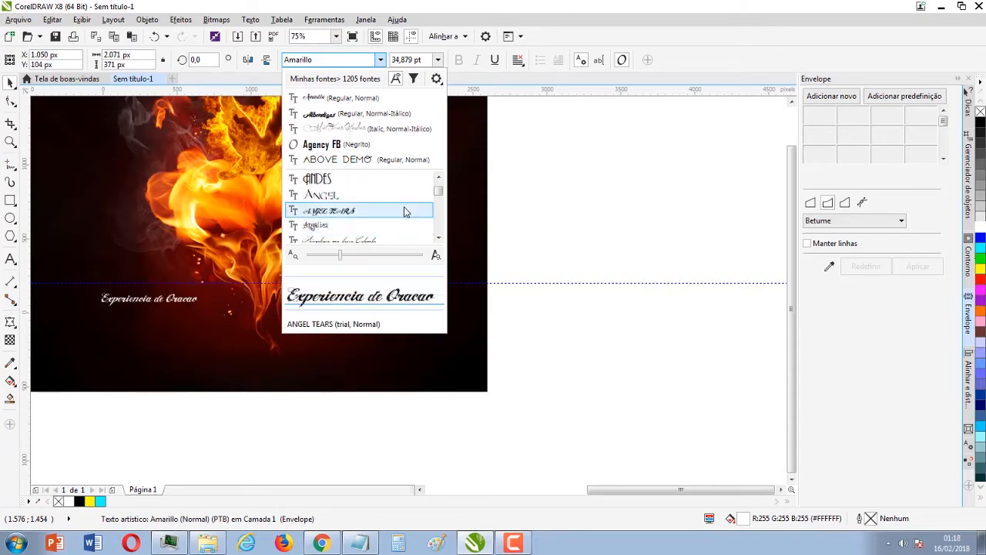
{"action": "scroll", "coordinate": [439, 240], "scroll_direction": "down", "scroll_amount": 1}
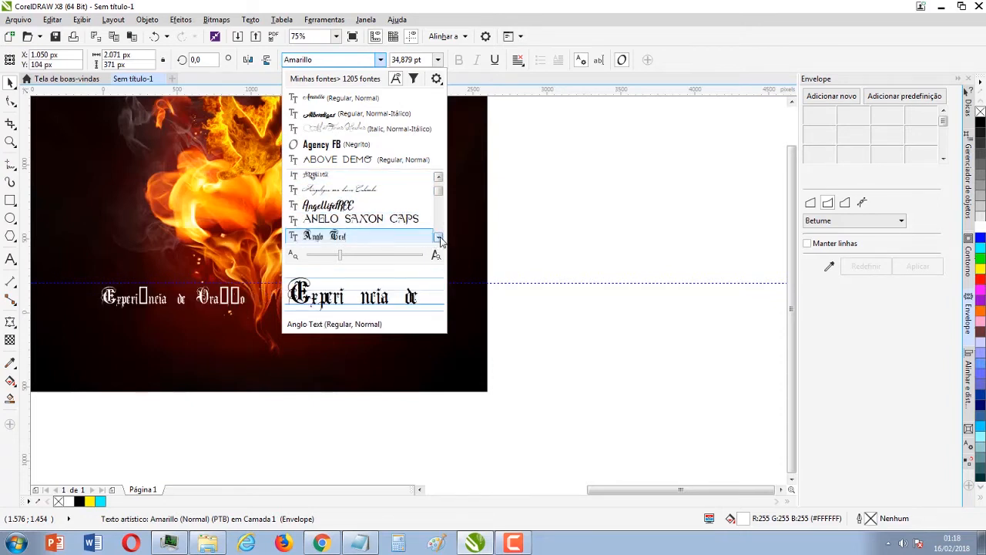
{"action": "scroll", "coordinate": [439, 239], "scroll_direction": "down", "scroll_amount": 2}
{"action": "scroll", "coordinate": [439, 240], "scroll_direction": "down", "scroll_amount": 4}
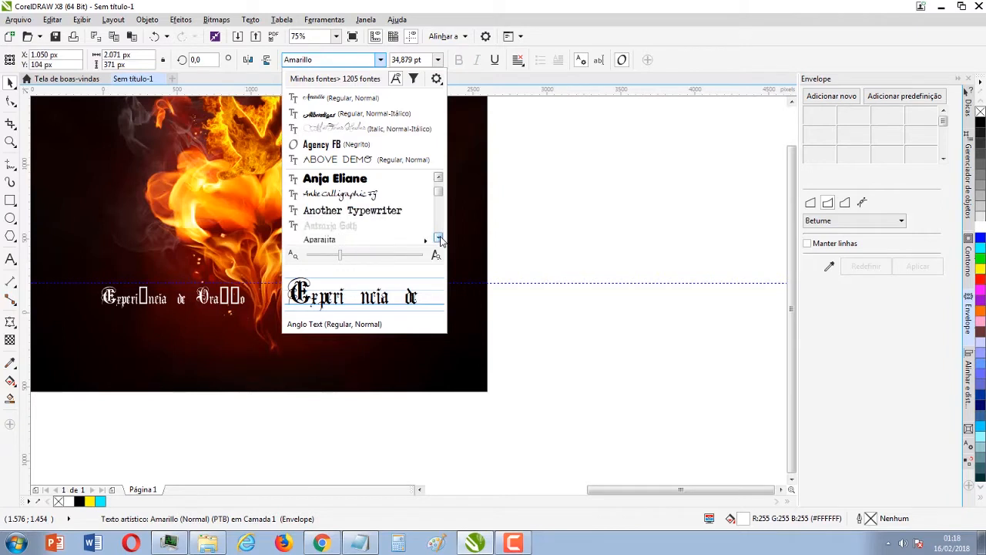
{"action": "scroll", "coordinate": [439, 240], "scroll_direction": "down", "scroll_amount": 2}
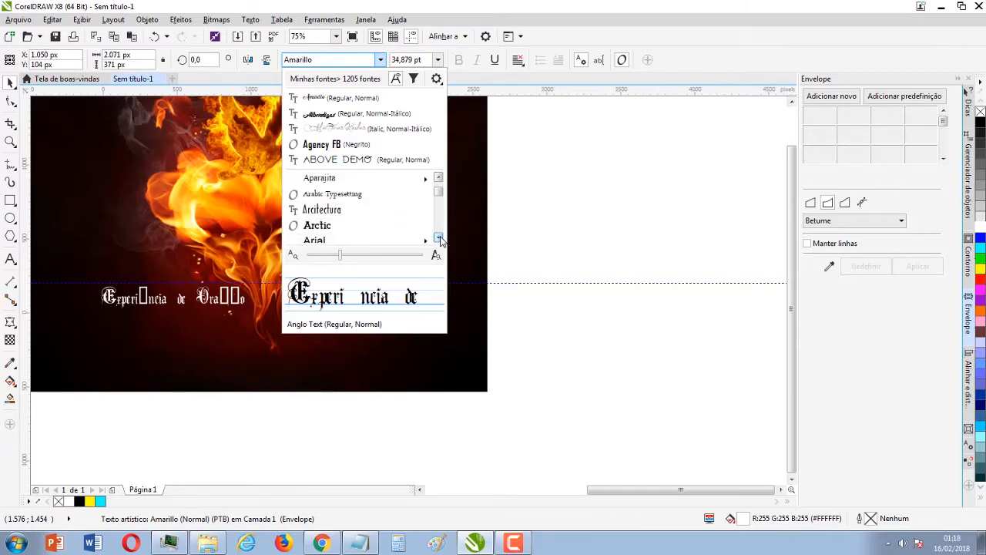
{"action": "scroll", "coordinate": [439, 240], "scroll_direction": "down", "scroll_amount": 6}
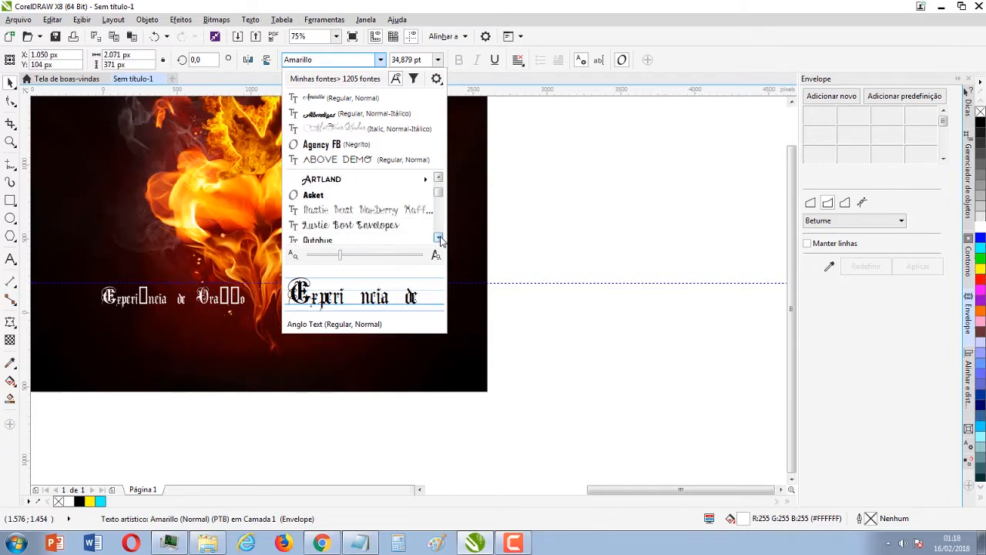
{"action": "left_click", "coordinate": [438, 238]}
{"action": "left_click", "coordinate": [438, 238]}
{"action": "left_click", "coordinate": [438, 238]}
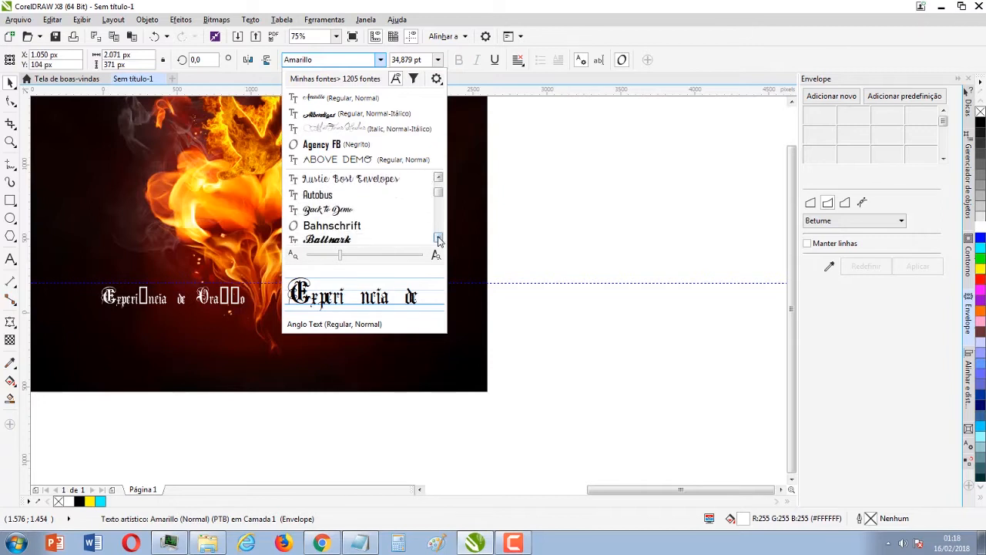
{"action": "left_click", "coordinate": [405, 209]}
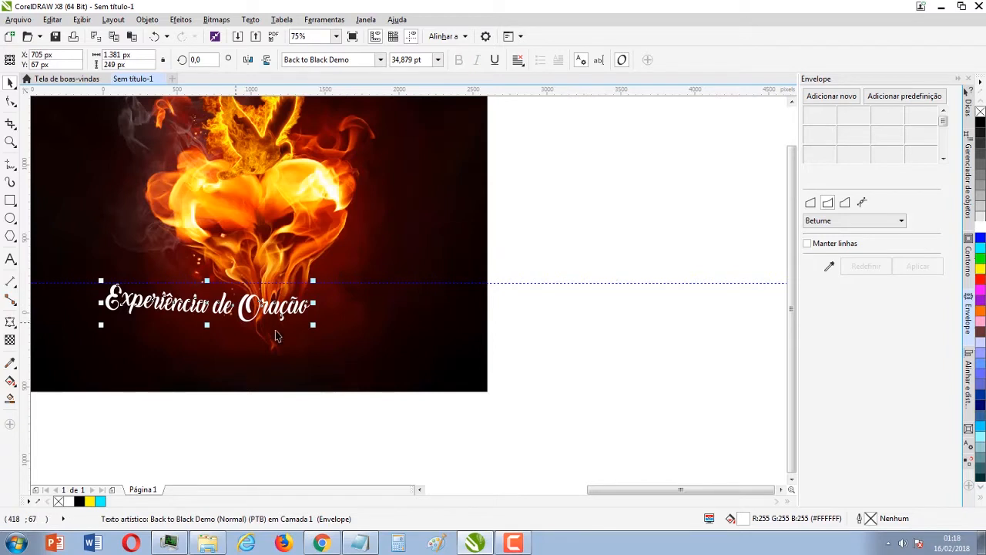
Step: Compare further fonts on the title alphabetically from Ballpark to Brush Script, including Billabong, Bobbers Personal Use, Brannboll Ny and Broadway
{"action": "left_click", "coordinate": [380, 60]}
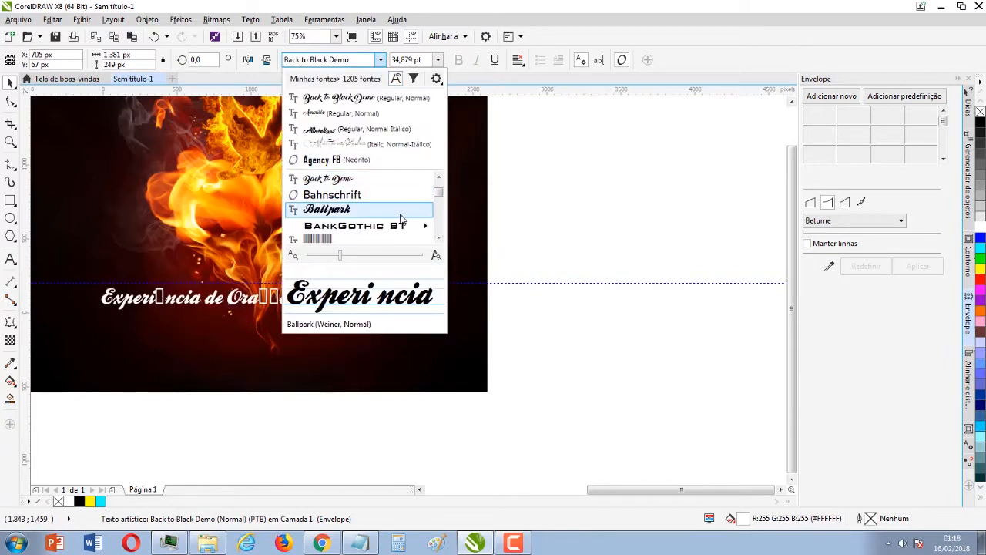
{"action": "left_click", "coordinate": [439, 238]}
{"action": "left_click", "coordinate": [439, 238]}
{"action": "left_click", "coordinate": [439, 238]}
{"action": "left_click", "coordinate": [439, 238]}
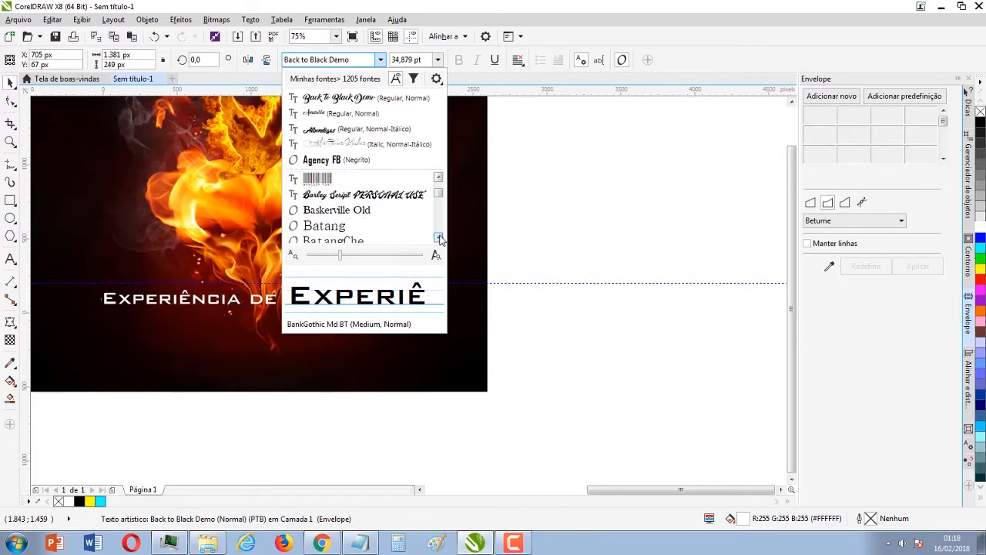
{"action": "left_click", "coordinate": [440, 238]}
{"action": "left_click", "coordinate": [439, 238]}
{"action": "left_click", "coordinate": [440, 238]}
{"action": "left_click", "coordinate": [439, 238]}
{"action": "left_click", "coordinate": [439, 238]}
{"action": "left_click", "coordinate": [439, 238]}
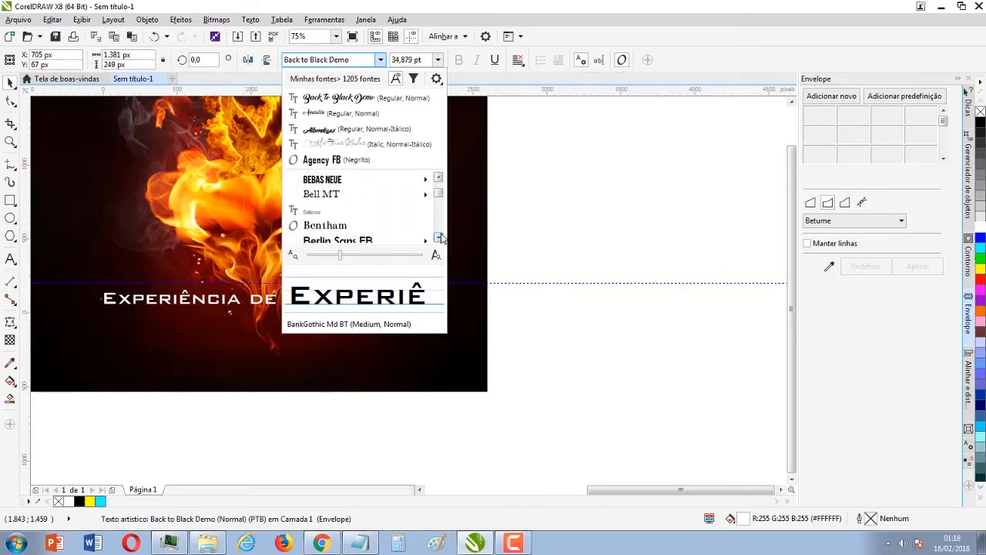
{"action": "left_click", "coordinate": [439, 238]}
{"action": "left_click", "coordinate": [439, 238]}
{"action": "left_click", "coordinate": [439, 238]}
{"action": "left_click", "coordinate": [439, 238]}
{"action": "left_click", "coordinate": [439, 238]}
{"action": "left_click", "coordinate": [439, 238]}
{"action": "left_click", "coordinate": [439, 238]}
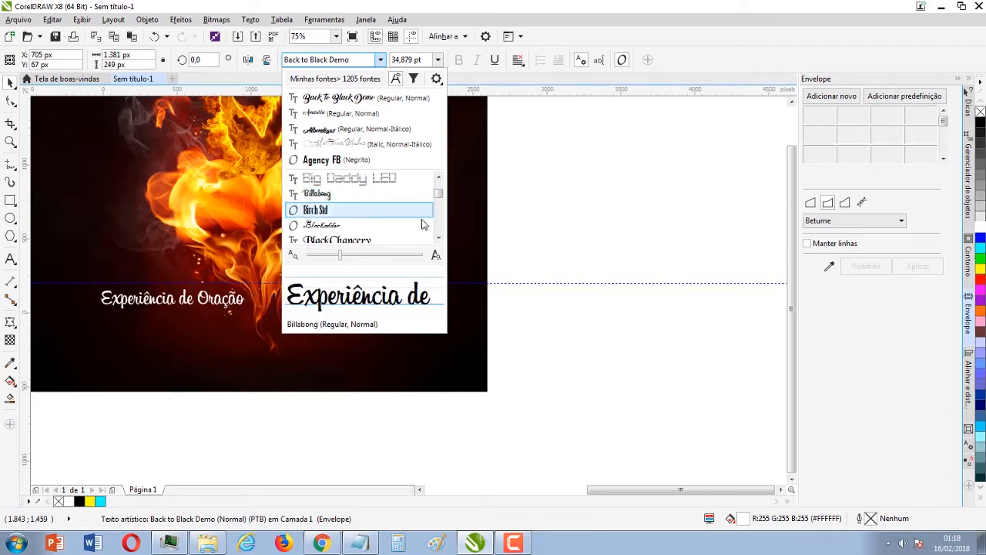
{"action": "left_click", "coordinate": [439, 238]}
{"action": "left_click", "coordinate": [439, 238]}
{"action": "left_click", "coordinate": [439, 238]}
{"action": "left_click", "coordinate": [439, 238]}
{"action": "left_click", "coordinate": [439, 238]}
{"action": "left_click", "coordinate": [440, 238]}
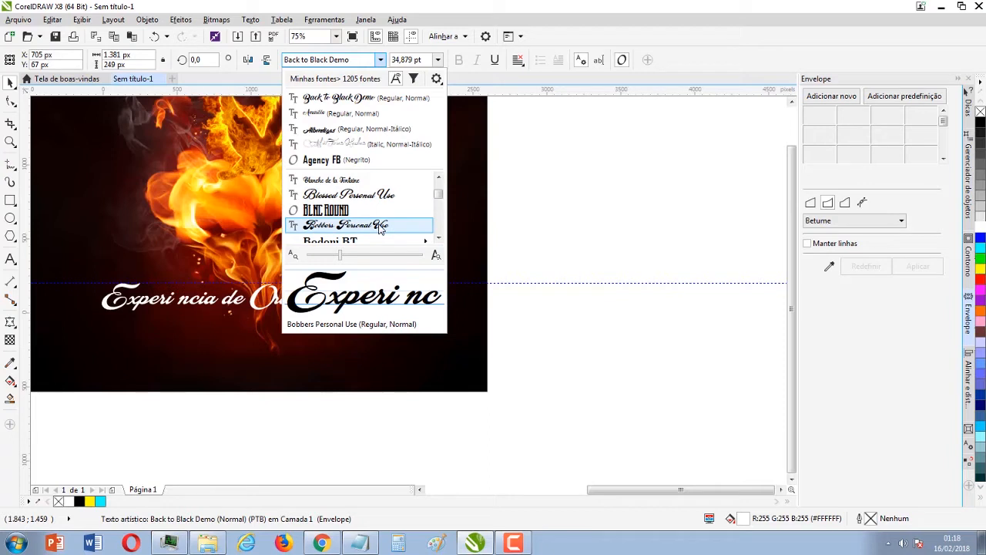
{"action": "left_click", "coordinate": [438, 239]}
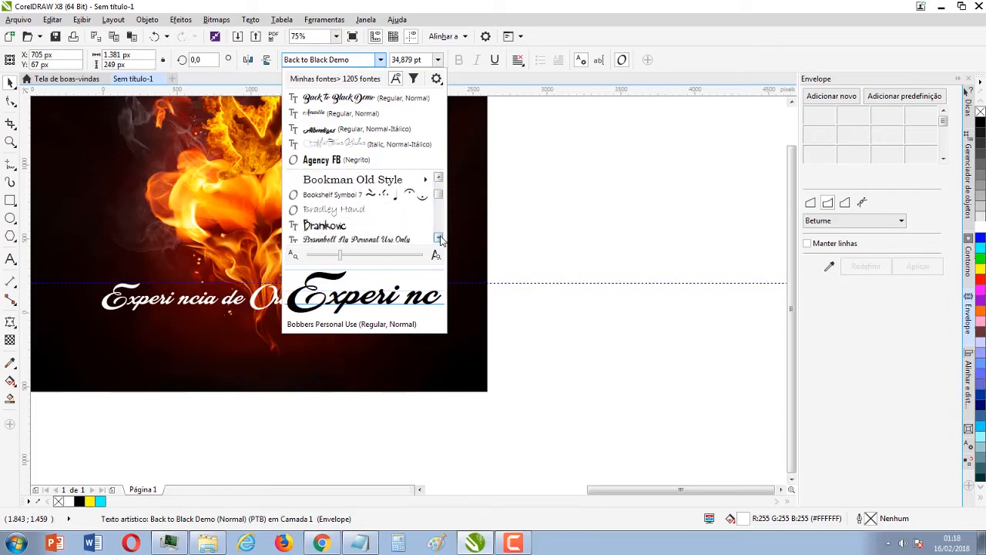
{"action": "left_click", "coordinate": [438, 238]}
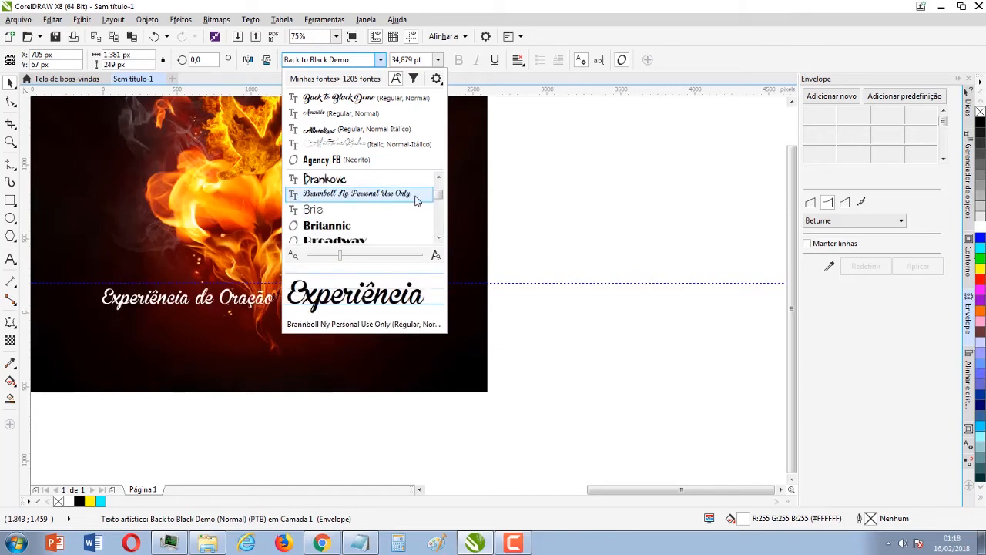
{"action": "left_click", "coordinate": [438, 239]}
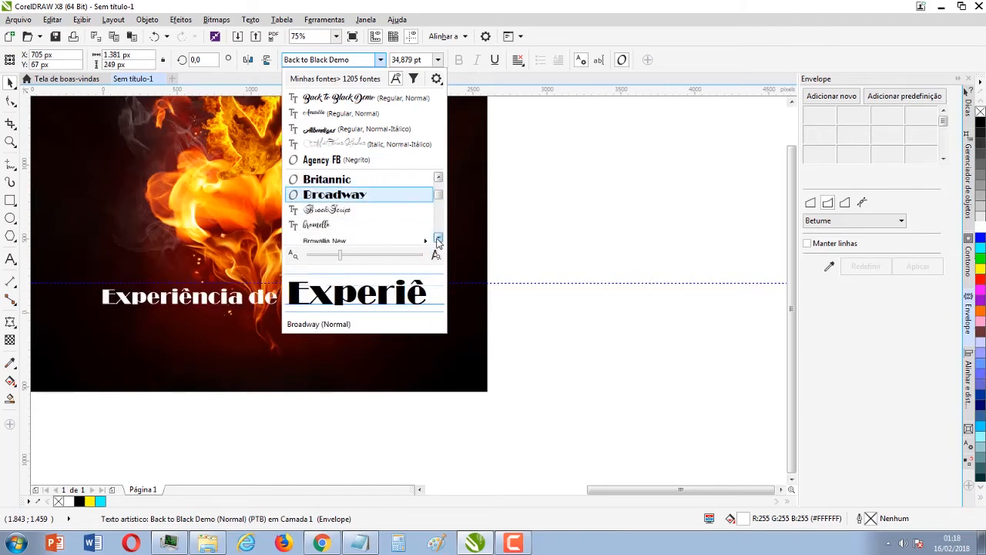
{"action": "left_click", "coordinate": [438, 239]}
{"action": "left_click", "coordinate": [438, 240]}
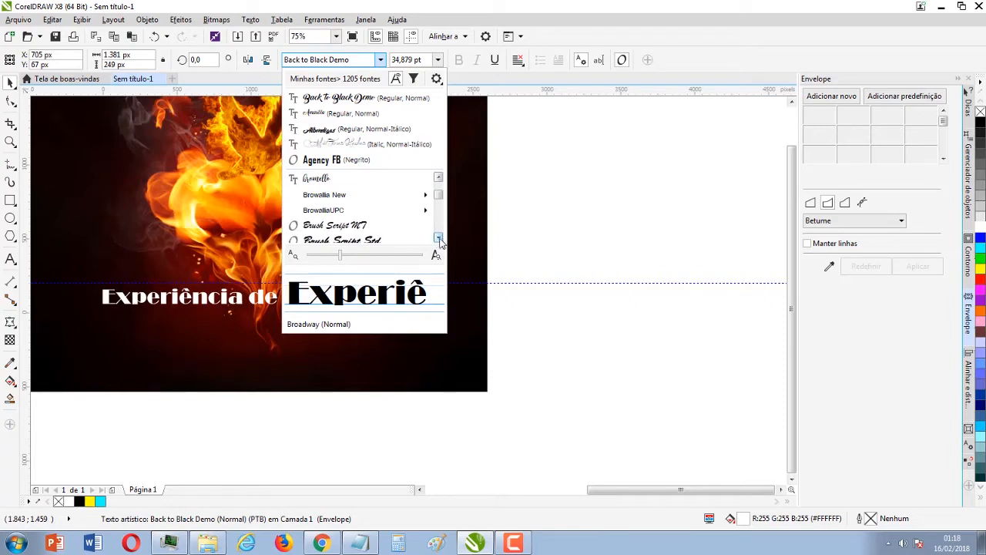
{"action": "left_click", "coordinate": [438, 240]}
{"action": "left_click", "coordinate": [438, 240]}
{"action": "left_click", "coordinate": [437, 239]}
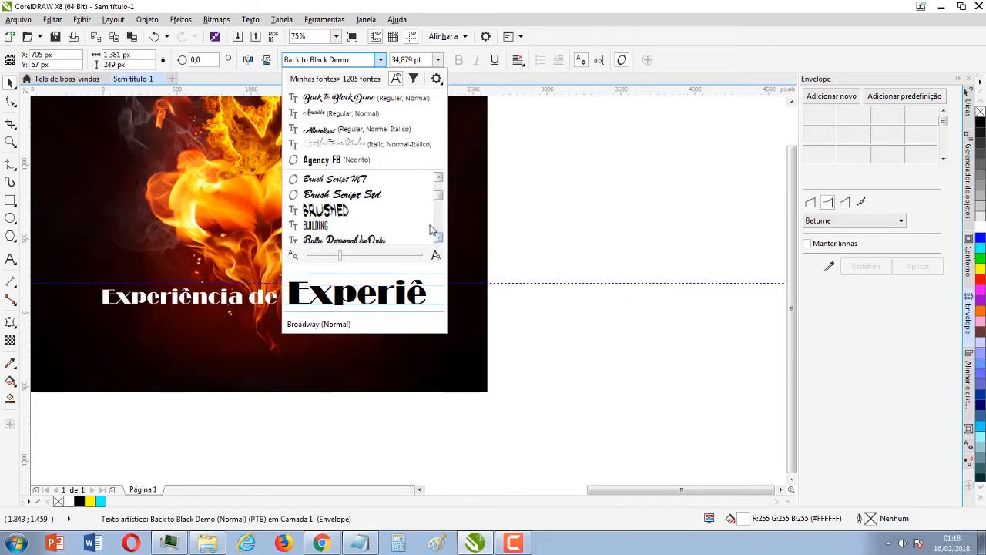
Step: Try the title in Albondigas at 72 pt, enlarged proportionally to about 1899 px wide
{"action": "left_click", "coordinate": [366, 131]}
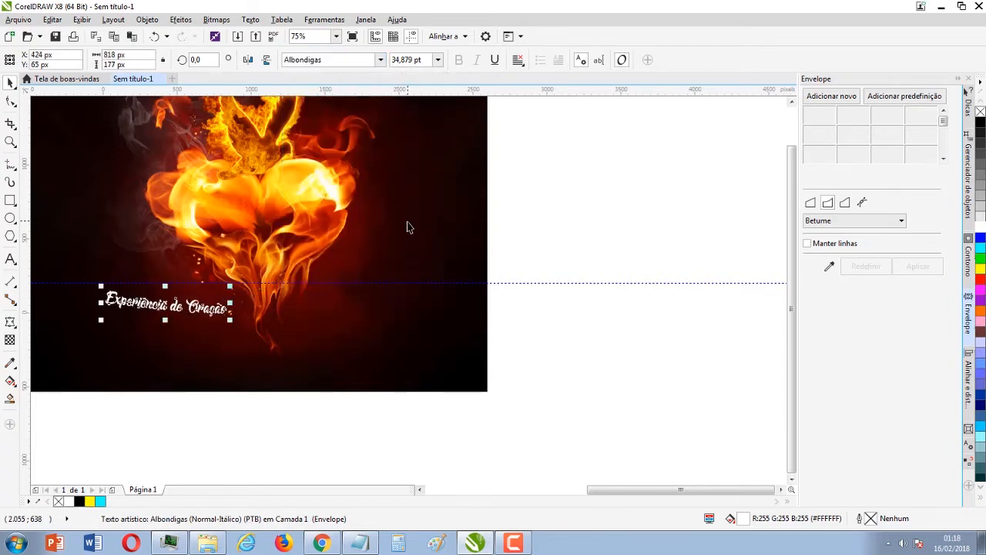
{"action": "left_click", "coordinate": [556, 220]}
{"action": "left_click", "coordinate": [186, 317]}
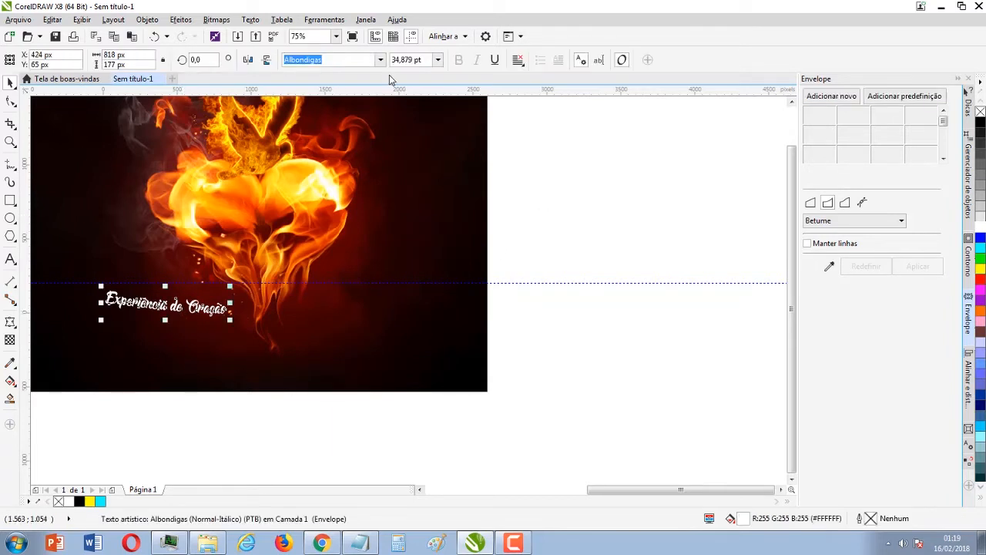
{"action": "left_click", "coordinate": [438, 59]}
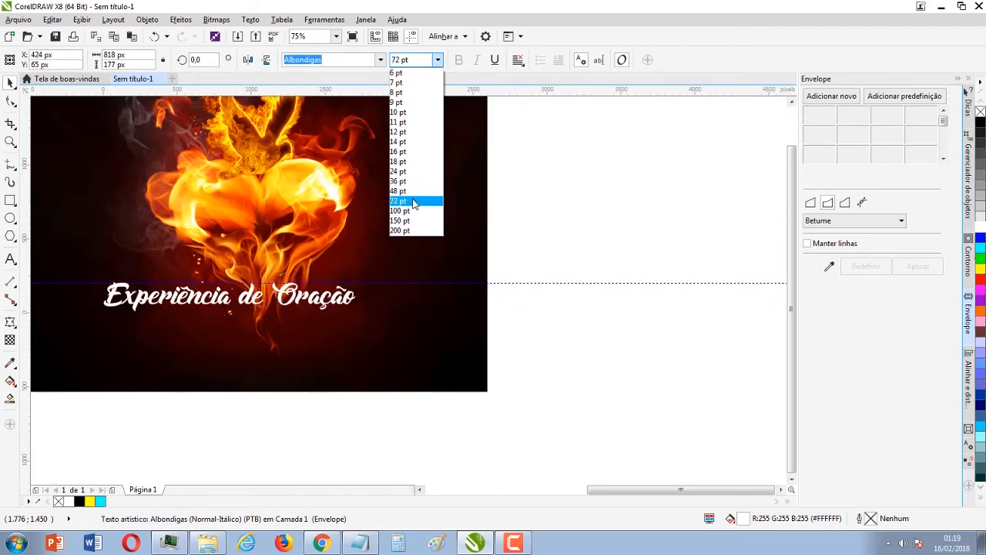
{"action": "left_click", "coordinate": [414, 201]}
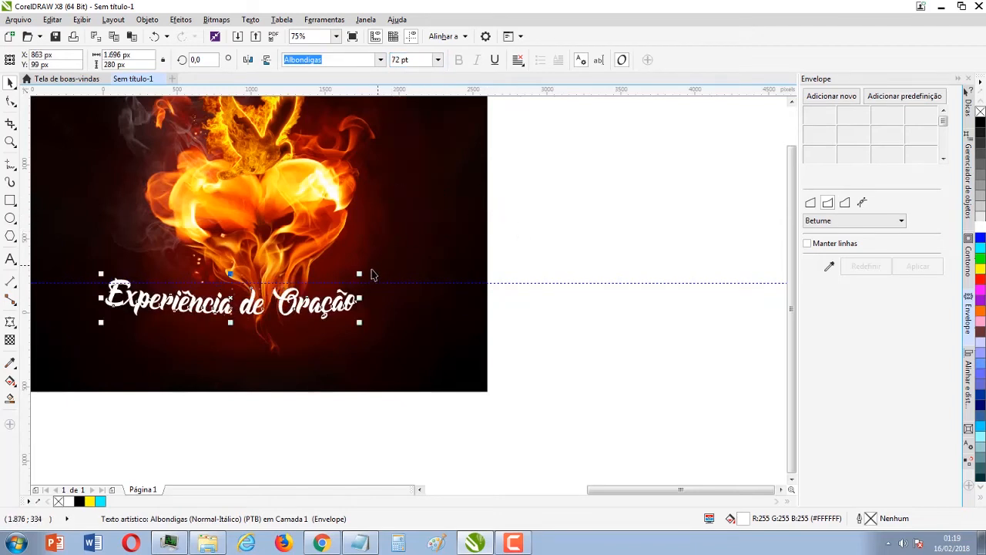
{"action": "left_click_drag", "start_coordinate": [362, 273], "coordinate": [390, 269]}
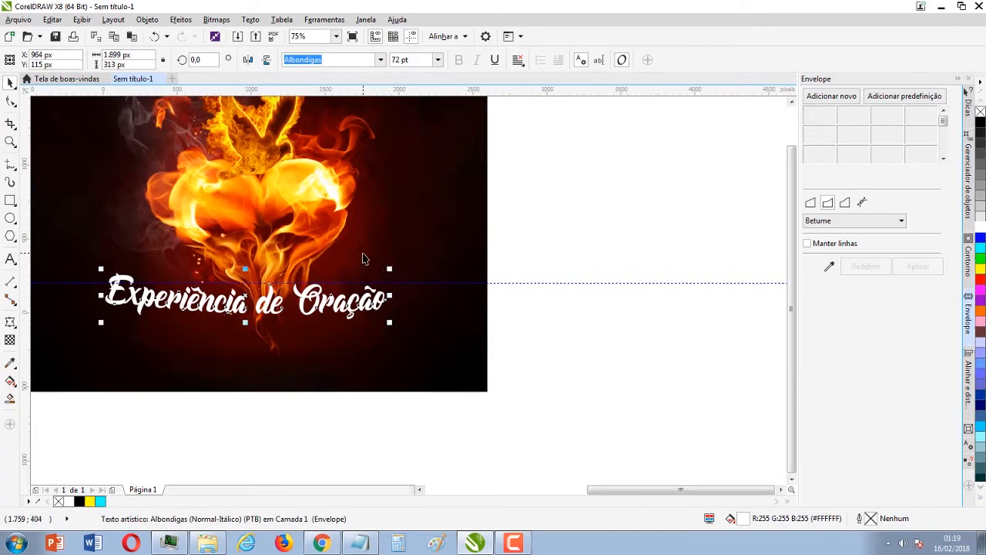
Step: Undo the title's scaling, size and font changes back to the Amarillo version and deselect it
{"action": "key", "text": "Down"}
{"action": "key", "text": "Down"}
{"action": "key", "text": "Down"}
{"action": "key", "text": "Down"}
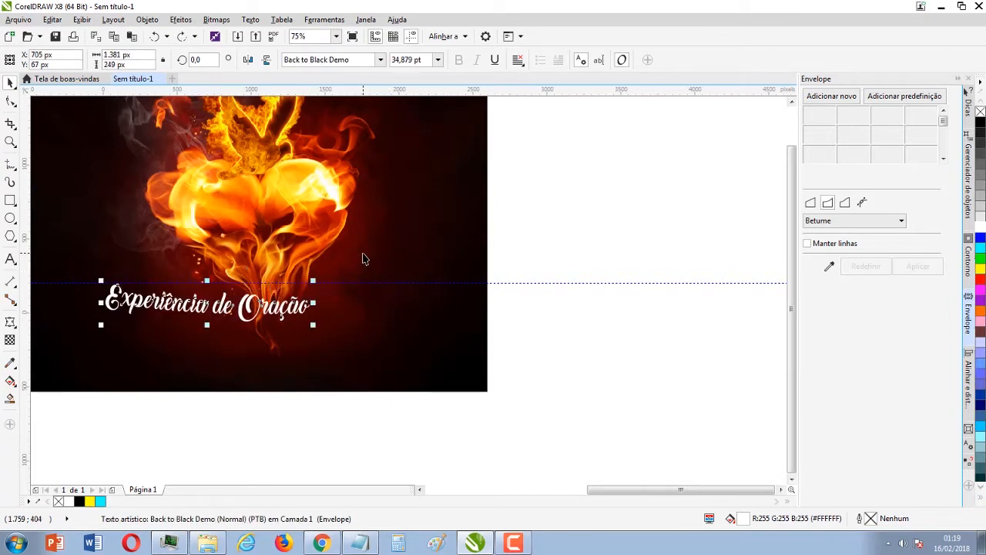
{"action": "left_click", "coordinate": [540, 221]}
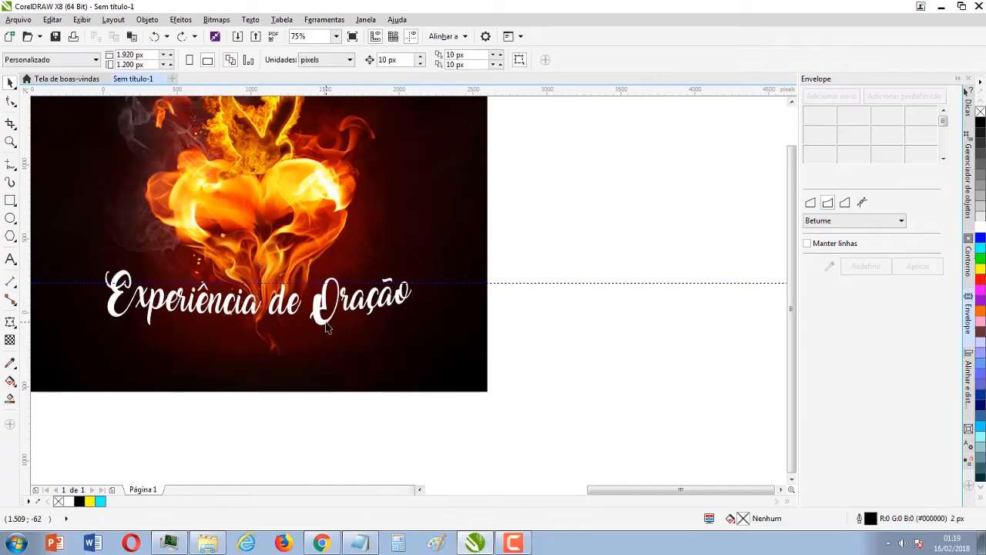
Step: Give the title a linear gradient fill from white through red to dark red, and flip its direction to about 88°
{"action": "scroll", "coordinate": [493, 261], "scroll_direction": "down", "scroll_amount": 2}
{"action": "scroll", "coordinate": [389, 287], "scroll_direction": "up", "scroll_amount": 2}
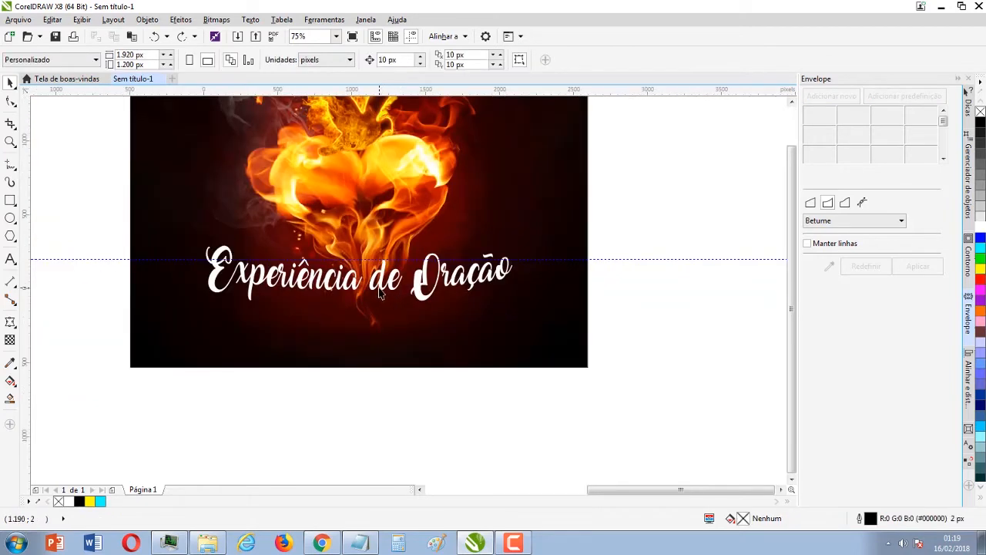
{"action": "left_click", "coordinate": [377, 291]}
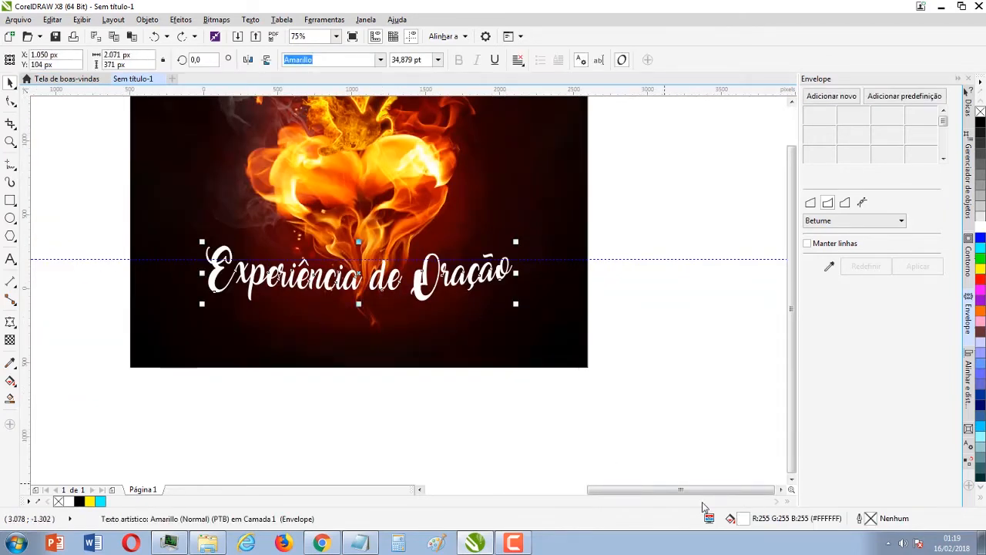
{"action": "key", "text": "F11"}
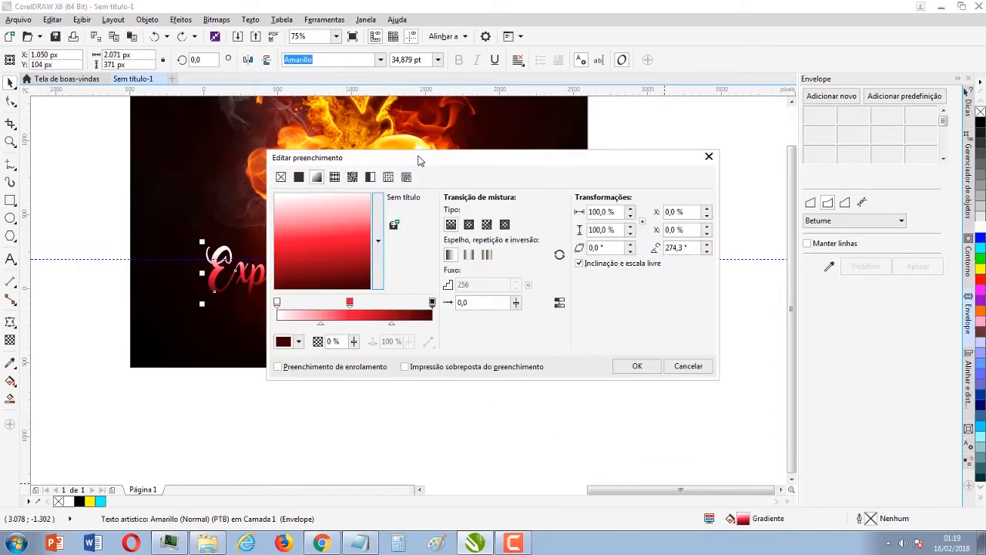
{"action": "left_click_drag", "start_coordinate": [420, 160], "coordinate": [728, 48]}
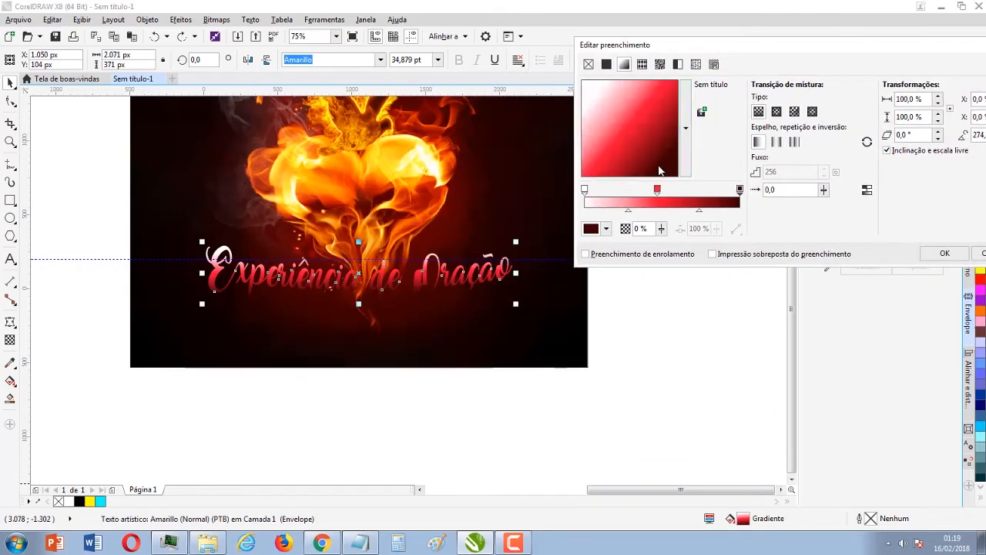
{"action": "left_click_drag", "start_coordinate": [659, 170], "coordinate": [624, 103]}
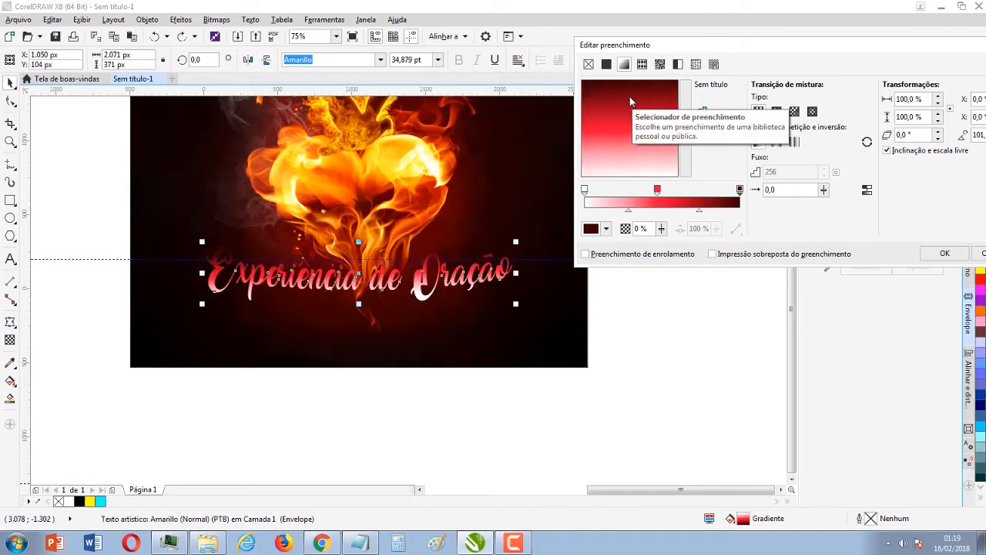
{"action": "left_click_drag", "start_coordinate": [629, 97], "coordinate": [630, 97]}
Step: Change the white start colour of the title's gradient to the red #BA2F2F
{"action": "left_click", "coordinate": [584, 190]}
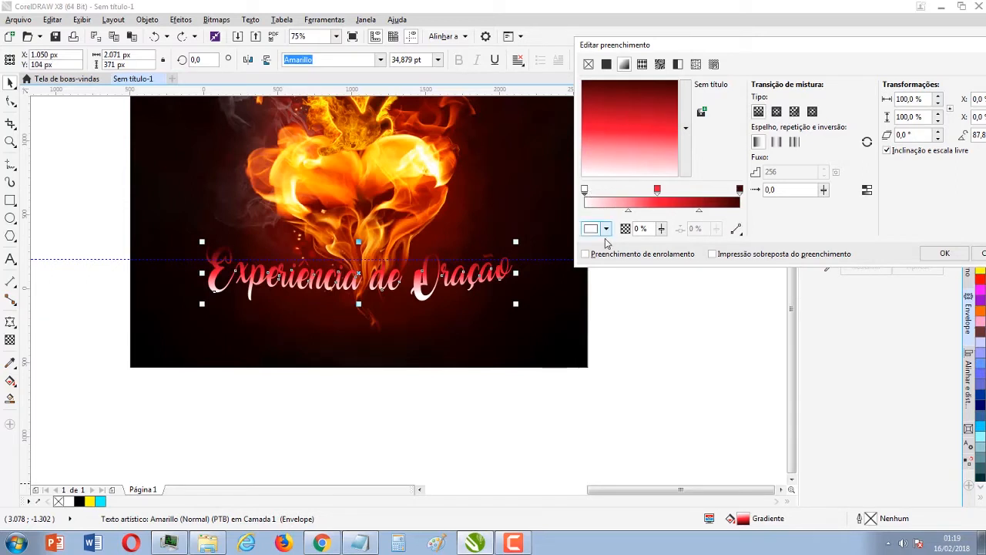
{"action": "left_click", "coordinate": [606, 229]}
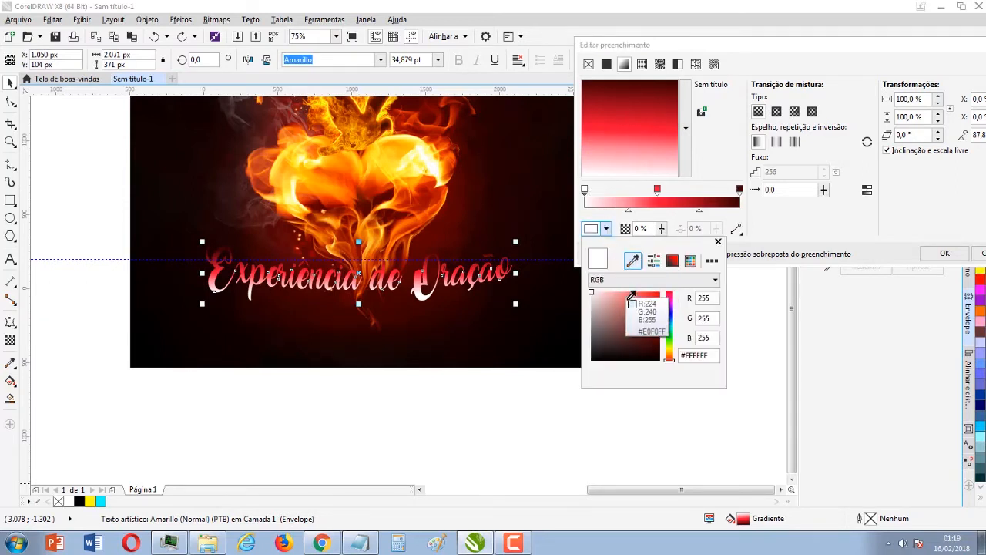
{"action": "left_click", "coordinate": [642, 310]}
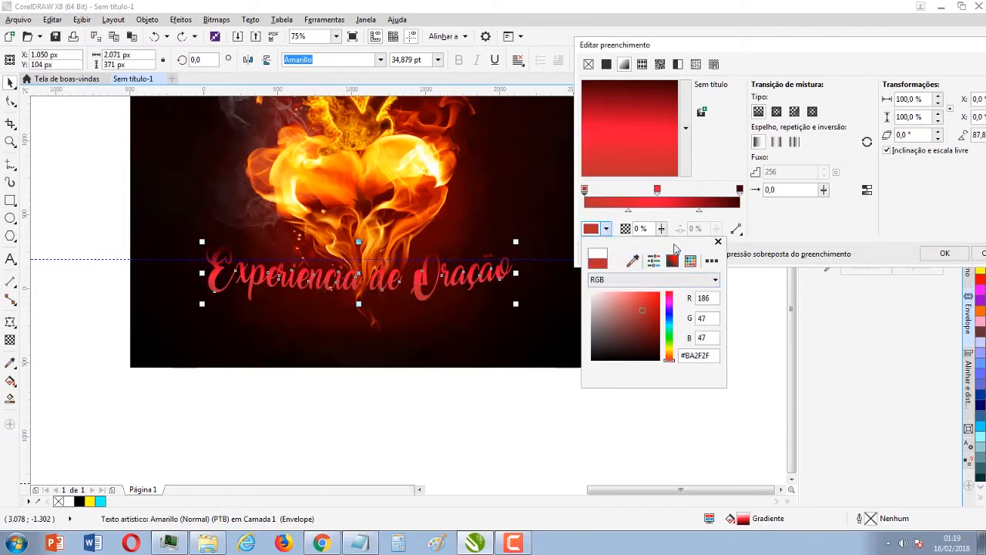
Step: Move the gradient's middle red stop to 67% and turn the gradient's direction to about 269°
{"action": "left_click_drag", "start_coordinate": [637, 96], "coordinate": [687, 189]}
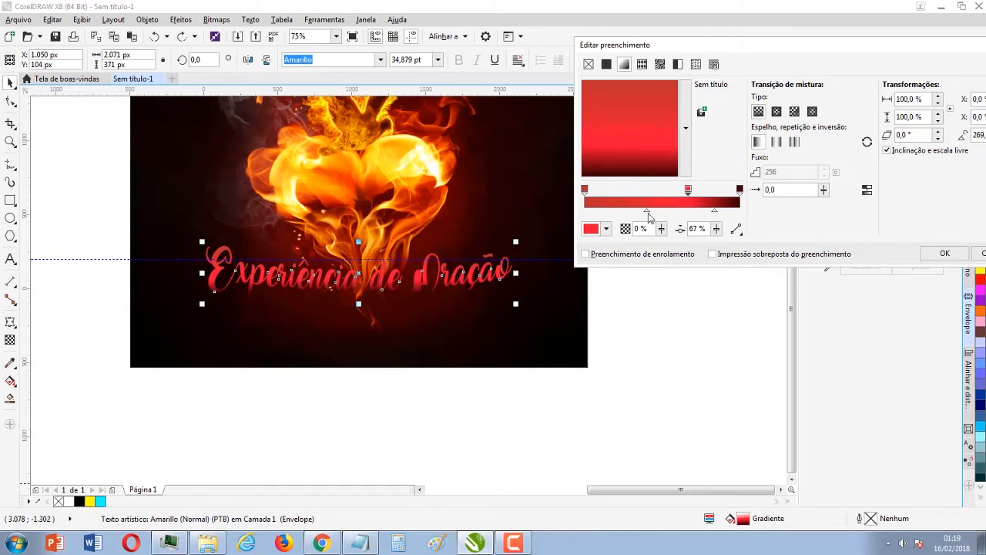
{"action": "left_click_drag", "start_coordinate": [632, 138], "coordinate": [630, 172]}
Step: Set the gradient's dark end colour to #A60000, apply the fill to the title and deselect it
{"action": "left_click", "coordinate": [740, 191]}
{"action": "left_click", "coordinate": [606, 229]}
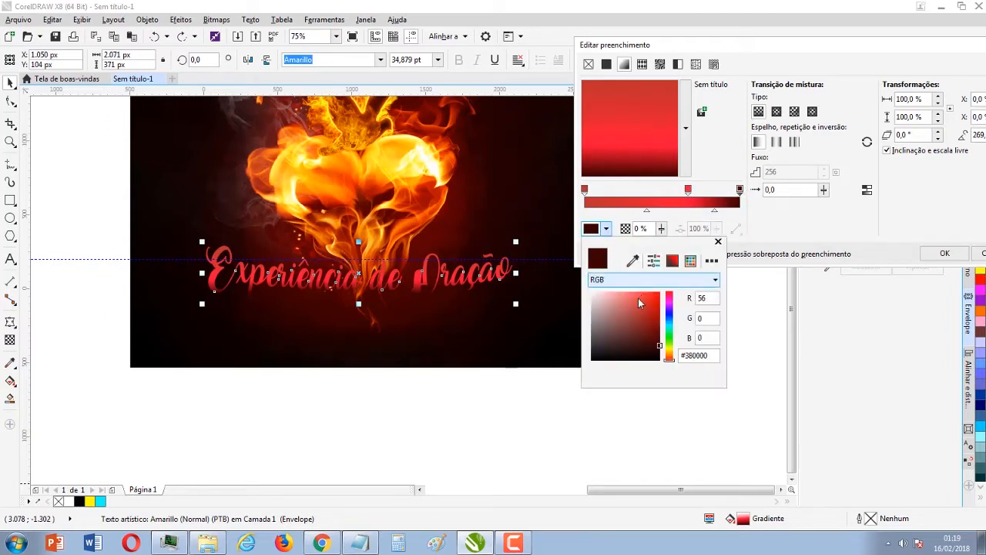
{"action": "left_click", "coordinate": [671, 316]}
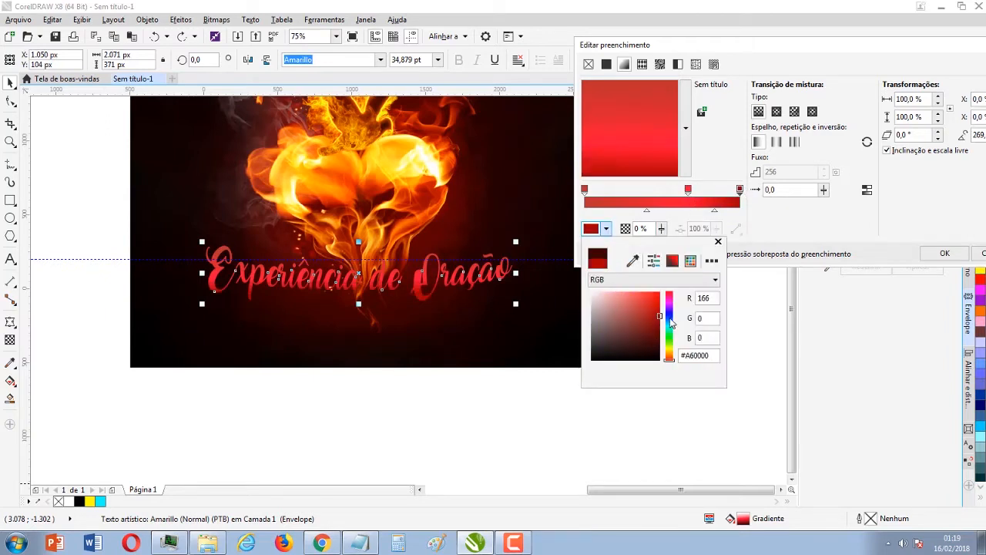
{"action": "left_click", "coordinate": [944, 255]}
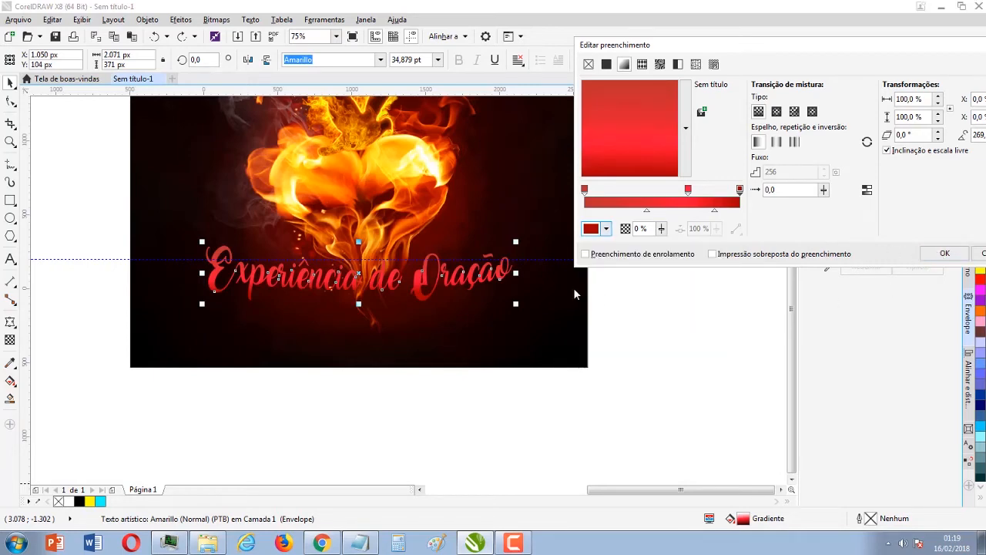
{"action": "left_click", "coordinate": [929, 253]}
{"action": "scroll", "coordinate": [280, 397], "scroll_direction": "down", "scroll_amount": 1}
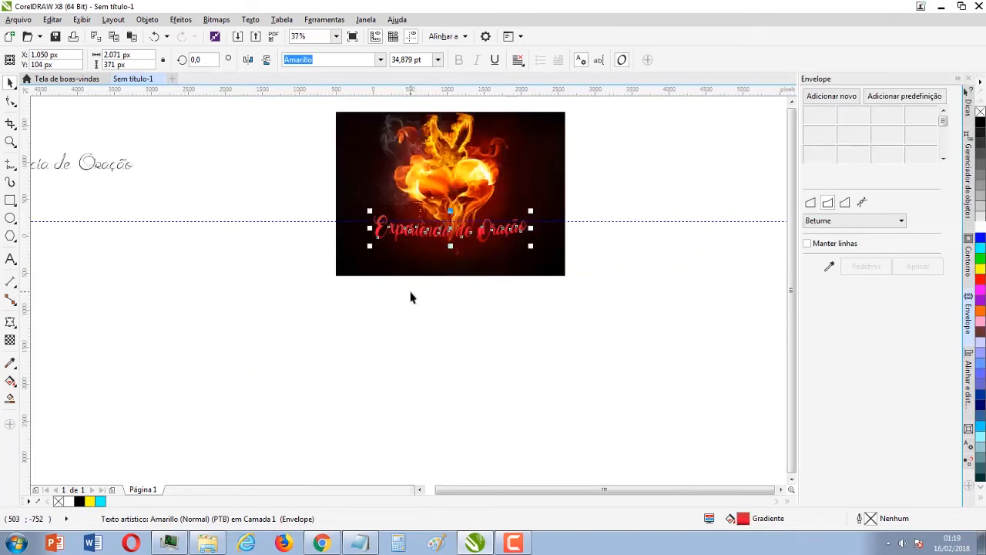
{"action": "scroll", "coordinate": [441, 237], "scroll_direction": "up", "scroll_amount": 1}
{"action": "scroll", "coordinate": [411, 302], "scroll_direction": "up", "scroll_amount": 2}
{"action": "scroll", "coordinate": [334, 455], "scroll_direction": "down", "scroll_amount": 1}
{"action": "left_click", "coordinate": [424, 352]}
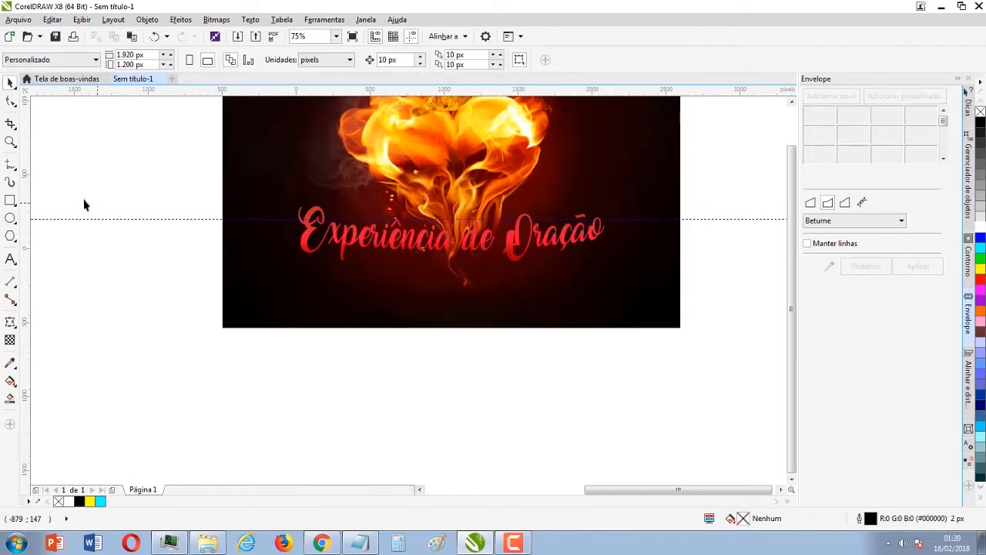
{"action": "left_click", "coordinate": [304, 245]}
{"action": "left_click", "coordinate": [264, 255], "text": "shift"}
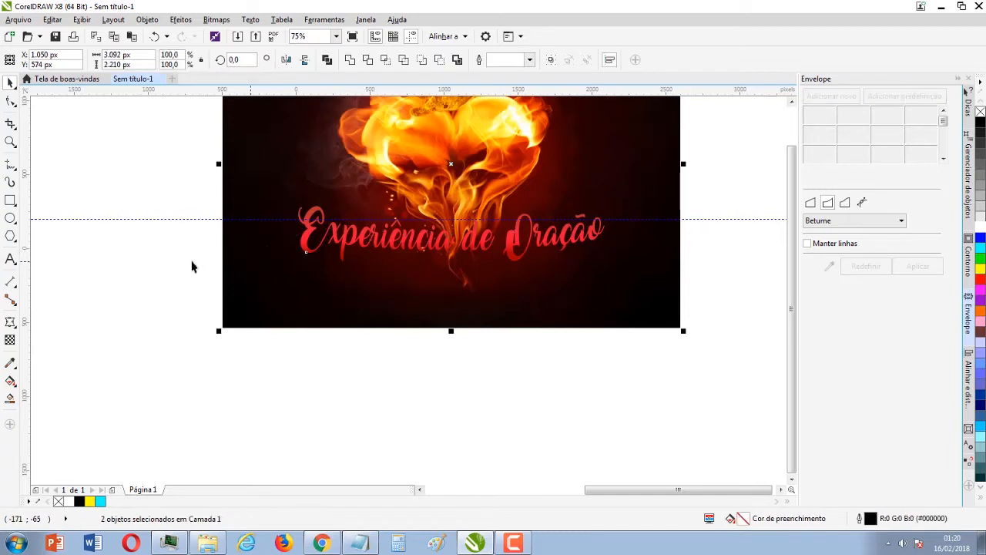
{"action": "left_click", "coordinate": [120, 287]}
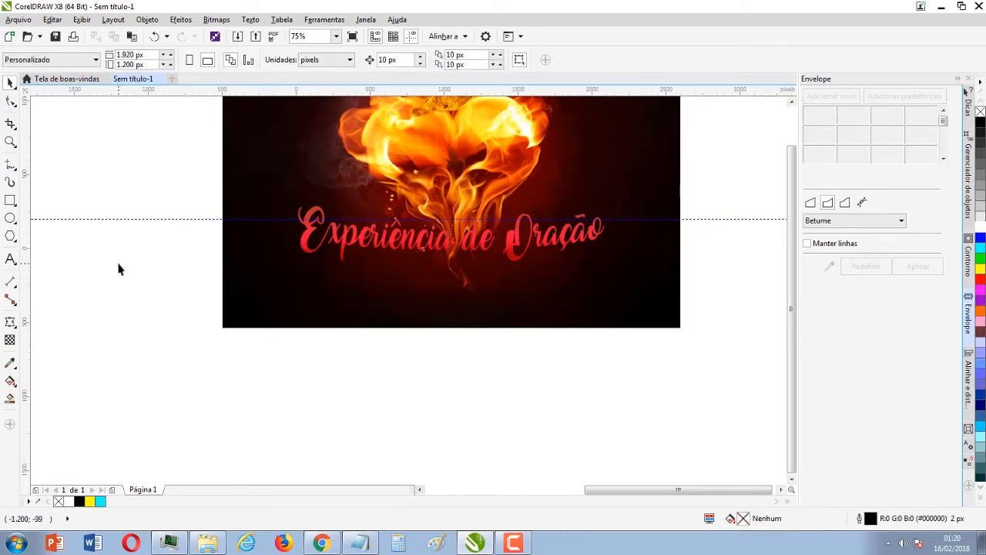
Step: Add the artistic text "Herdeiros da Unção" on the empty area below the artwork
{"action": "left_click", "coordinate": [11, 260]}
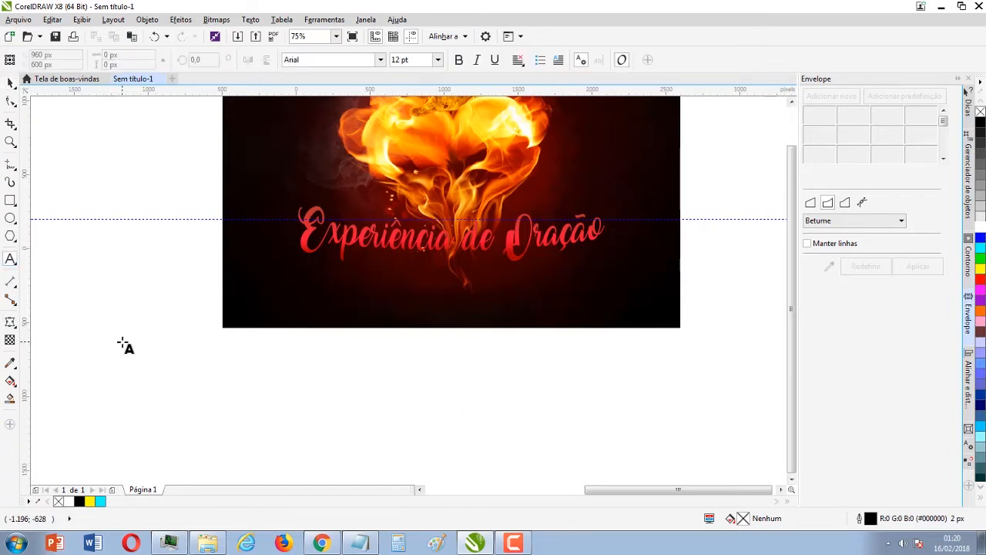
{"action": "left_click", "coordinate": [305, 362]}
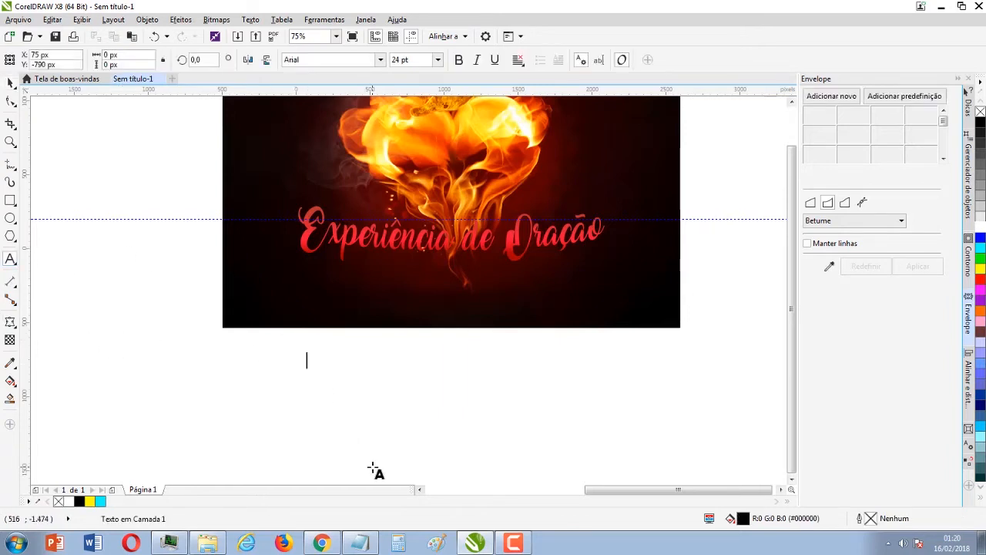
{"action": "type", "text": "Herdeiros da Unção"}
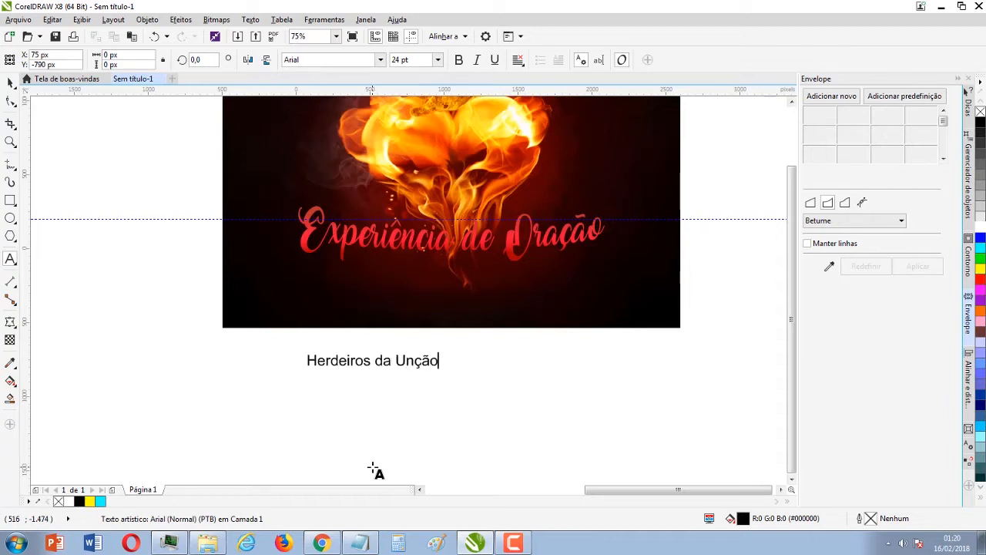
{"action": "left_click", "coordinate": [11, 82]}
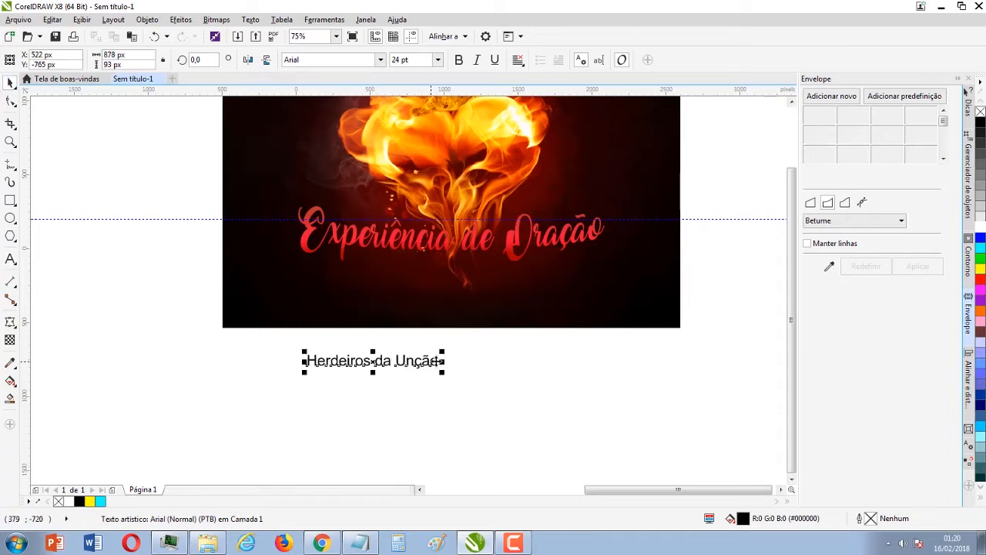
Step: Place "Herdeiros da Unção" in white beneath the title, about 956 px wide and centred horizontally on the background
{"action": "left_click_drag", "start_coordinate": [441, 351], "coordinate": [511, 342]}
{"action": "left_click_drag", "start_coordinate": [419, 359], "coordinate": [473, 287]}
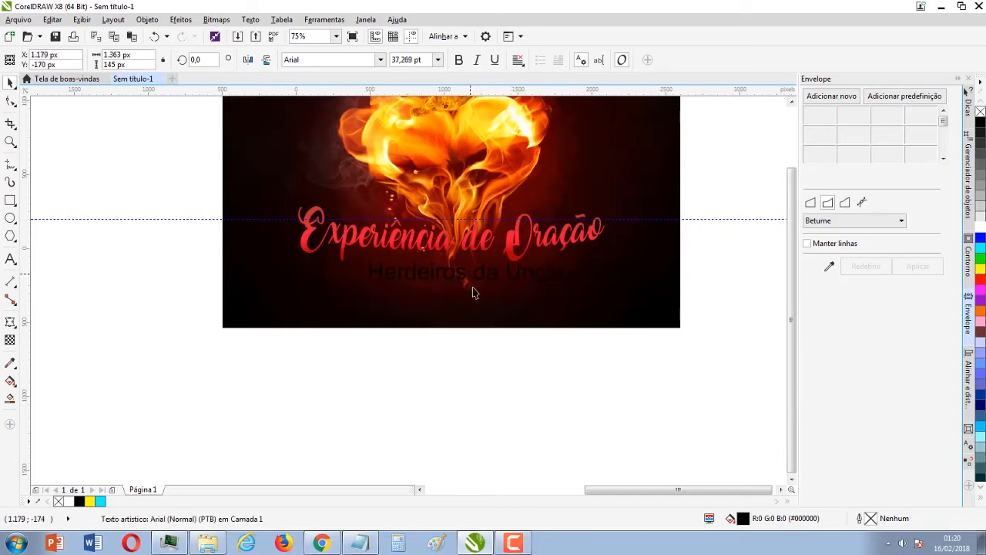
{"action": "left_click", "coordinate": [981, 227]}
{"action": "left_click_drag", "start_coordinate": [577, 289], "coordinate": [516, 287]}
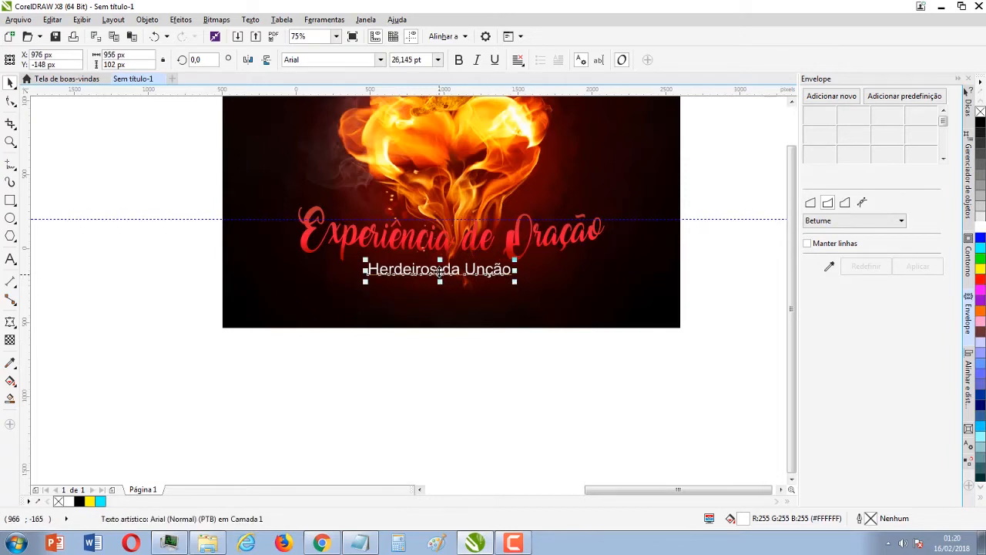
{"action": "left_click_drag", "start_coordinate": [441, 274], "coordinate": [451, 266]}
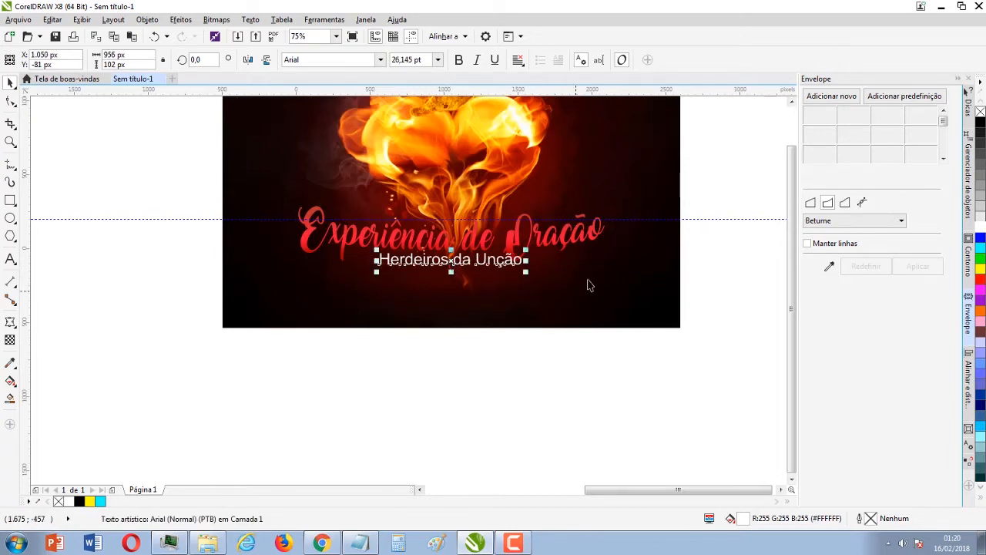
{"action": "left_click", "coordinate": [590, 262], "text": "shift"}
{"action": "left_click", "coordinate": [441, 414]}
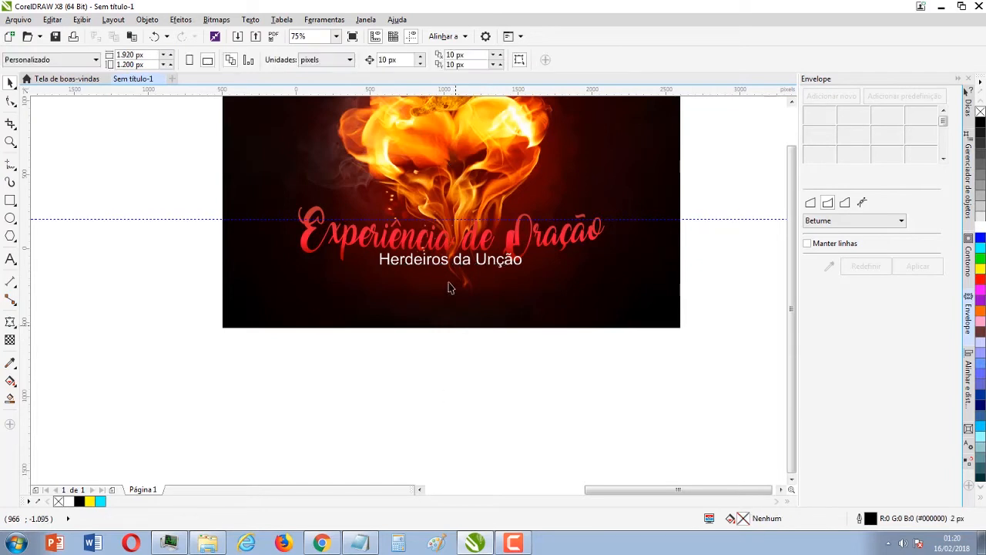
Step: Shrink the "Herdeiros da Unção" subtitle to about 748 px wide and nudge it down 20 px from the title
{"action": "scroll", "coordinate": [457, 256], "scroll_direction": "up", "scroll_amount": 2}
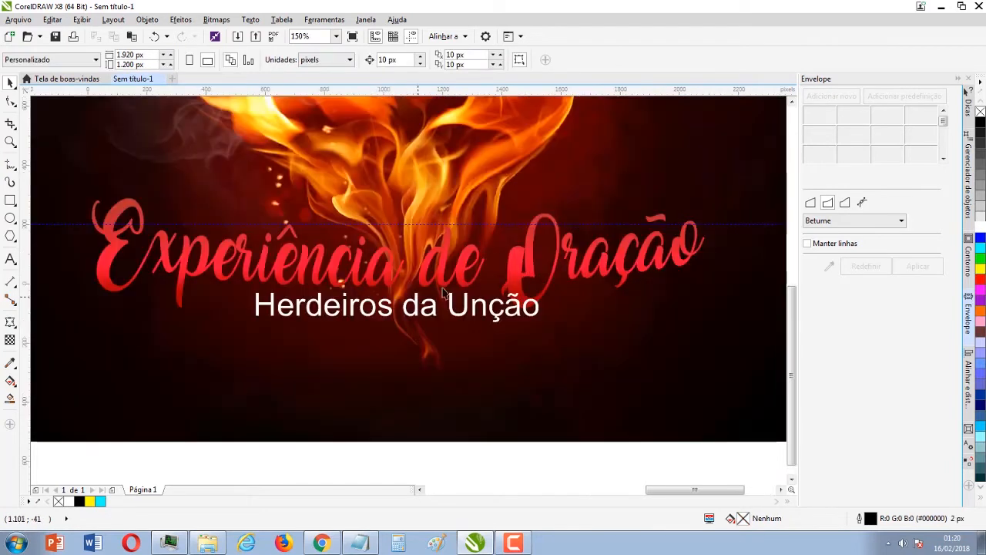
{"action": "left_click", "coordinate": [522, 264]}
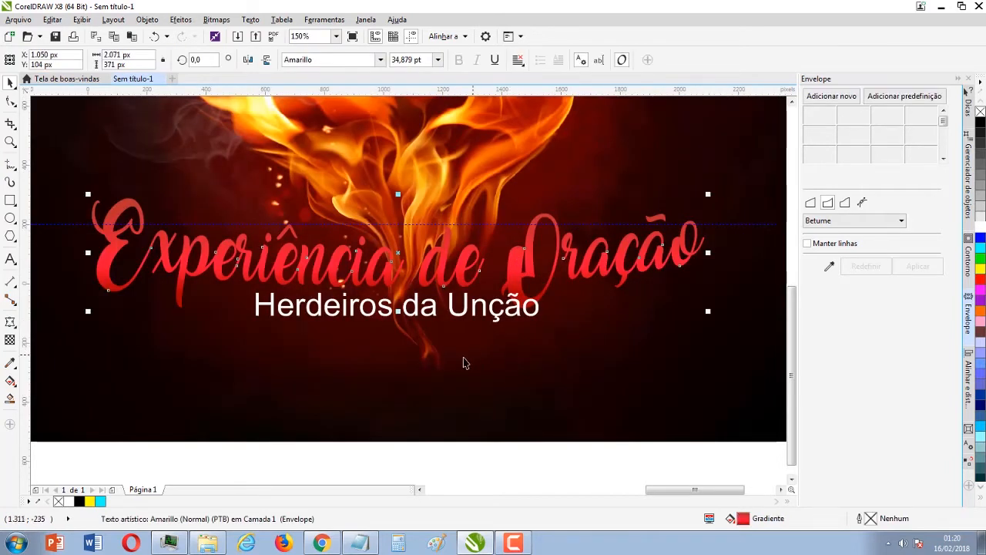
{"action": "left_click", "coordinate": [395, 309]}
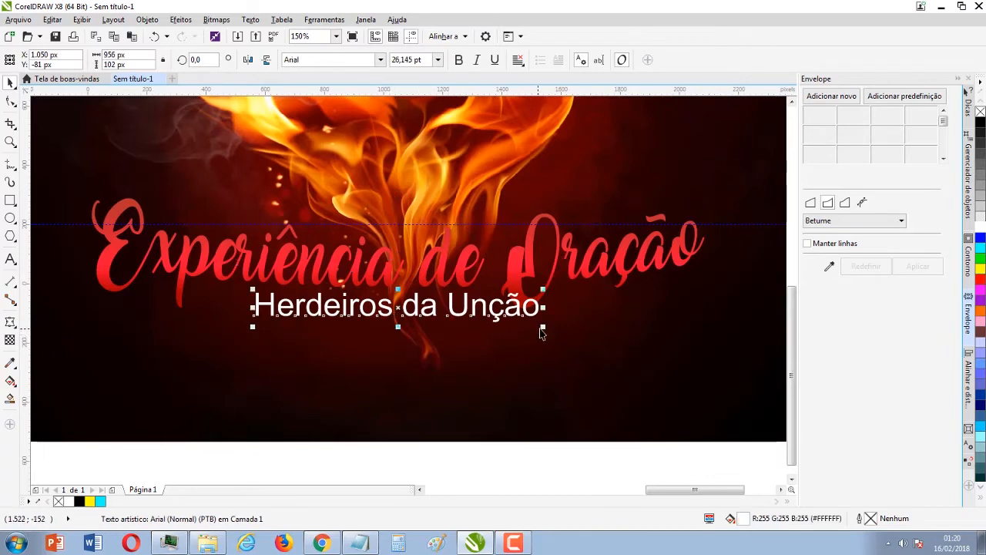
{"action": "left_click_drag", "start_coordinate": [541, 328], "coordinate": [512, 323]}
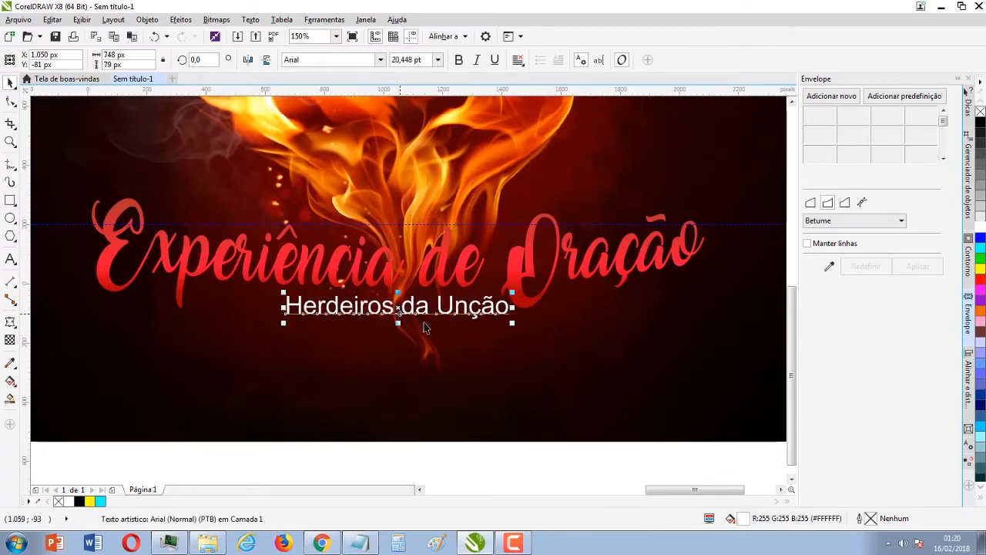
{"action": "left_click", "coordinate": [430, 370]}
{"action": "left_click", "coordinate": [416, 324]}
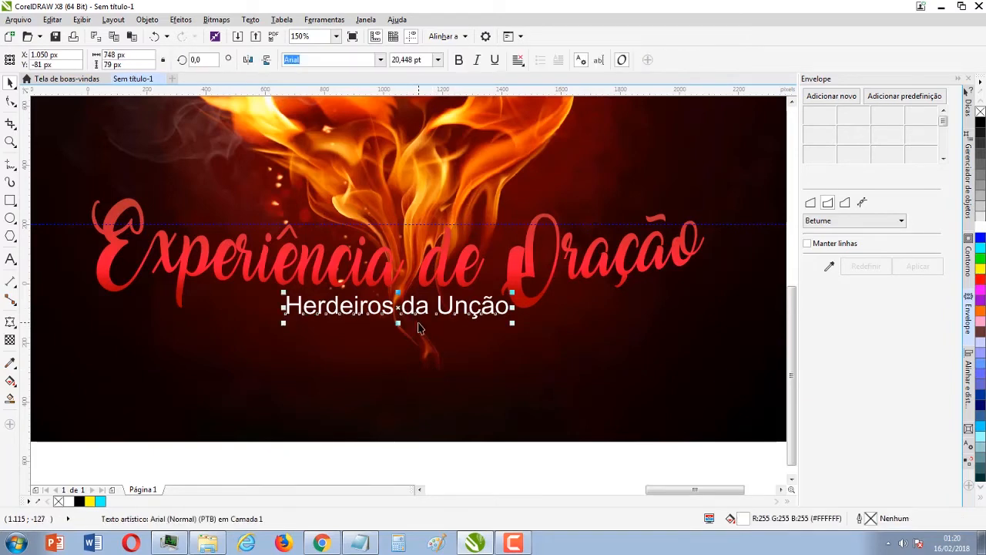
{"action": "key", "text": "Down"}
{"action": "key", "text": "Down"}
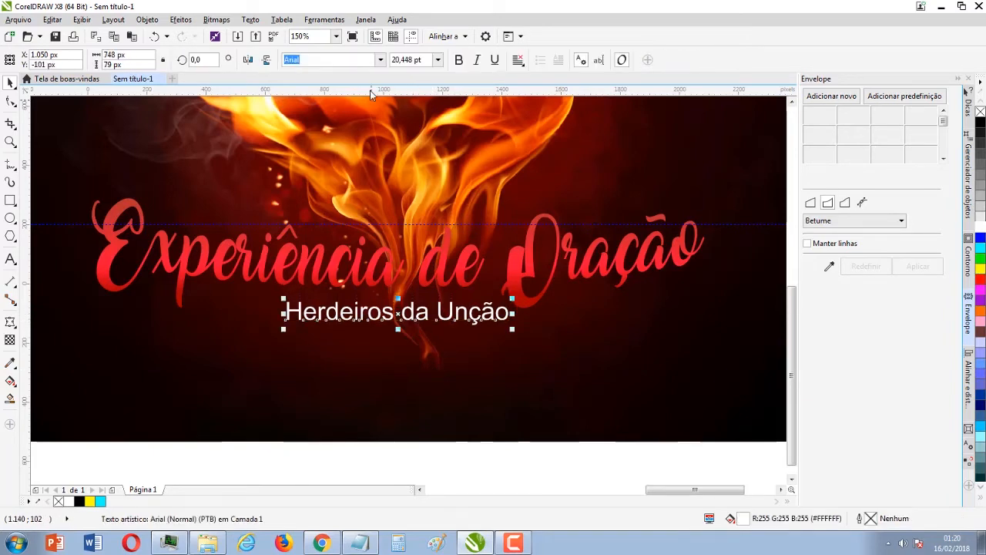
Step: Set the subtitle's font to Agency FB (Negrito) and centre it horizontally on the background again
{"action": "left_click", "coordinate": [382, 60]}
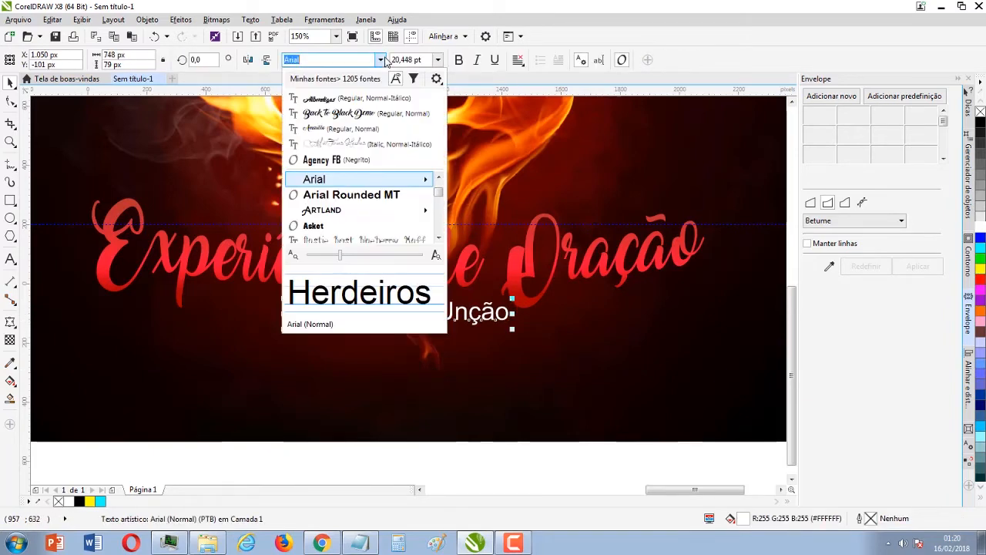
{"action": "left_click", "coordinate": [383, 162]}
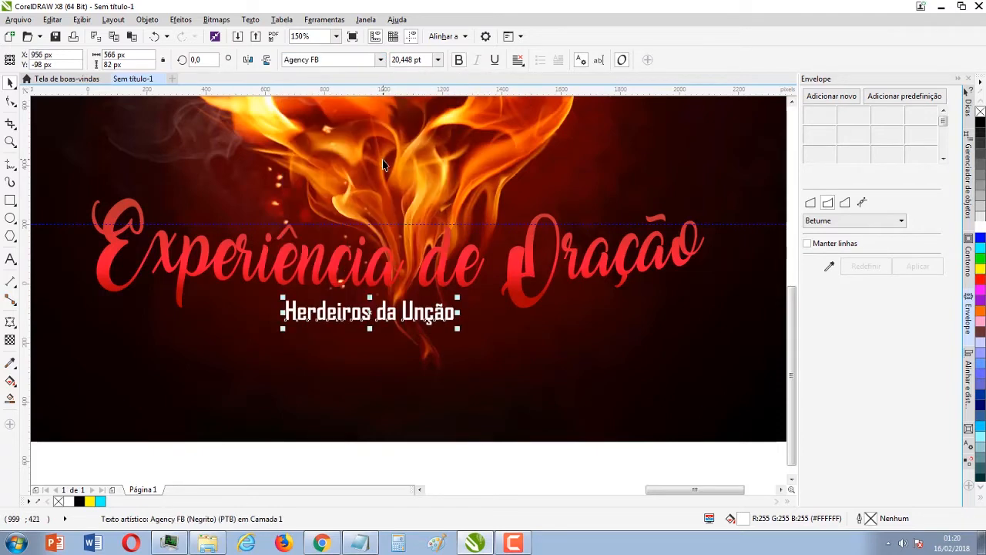
{"action": "left_click", "coordinate": [479, 316], "text": "shift"}
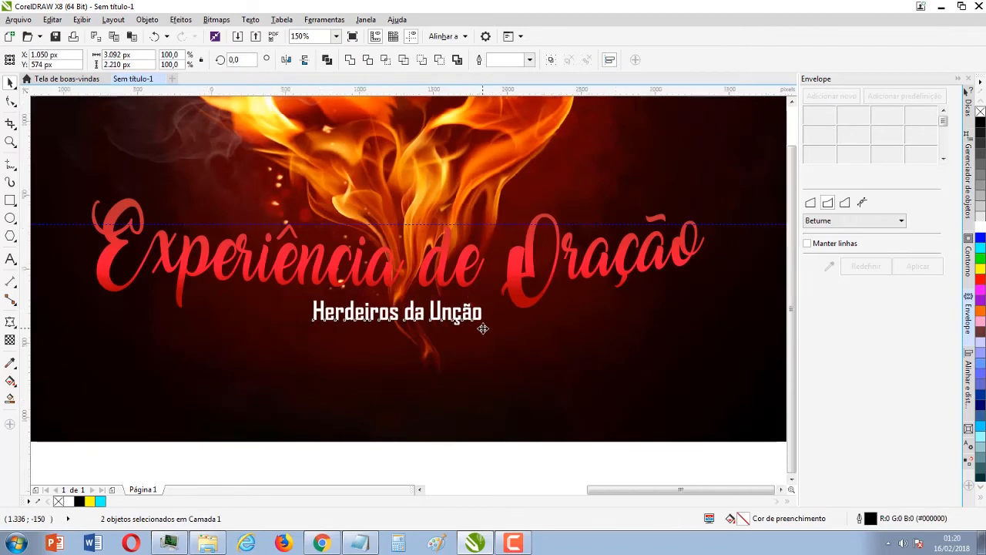
{"action": "scroll", "coordinate": [398, 396], "scroll_direction": "down", "scroll_amount": 3}
{"action": "left_click", "coordinate": [398, 396]}
Step: Nudge the "Herdeiros da Unção" subtitle up 20 px, closer to the title, and deselect it
{"action": "scroll", "coordinate": [376, 298], "scroll_direction": "up", "scroll_amount": 3}
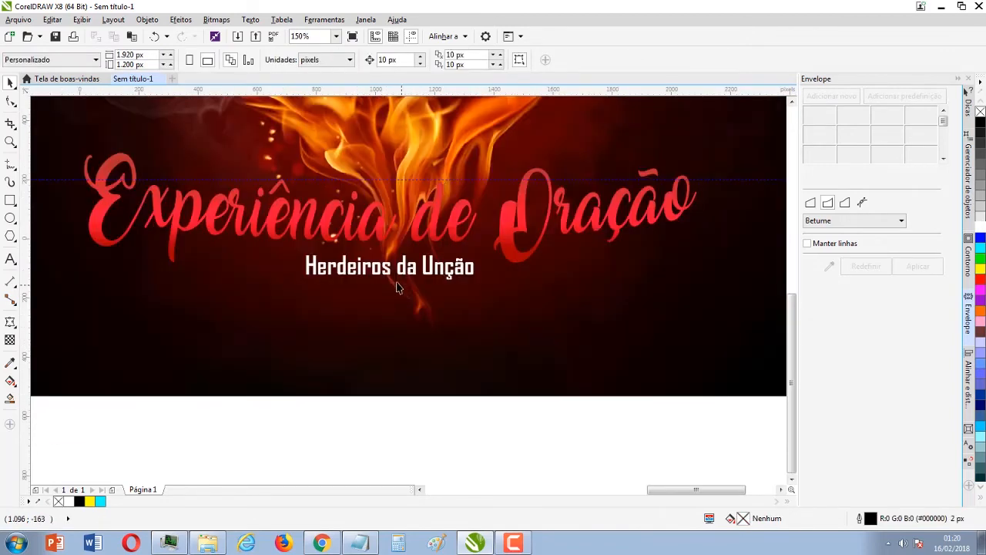
{"action": "left_click", "coordinate": [388, 276]}
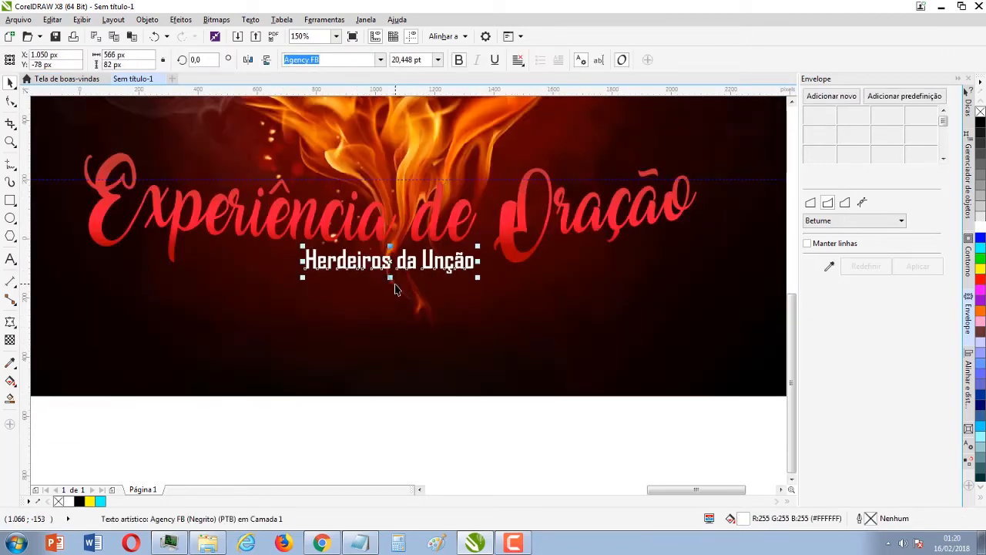
{"action": "scroll", "coordinate": [399, 317], "scroll_direction": "down", "scroll_amount": 3}
{"action": "left_click", "coordinate": [397, 386]}
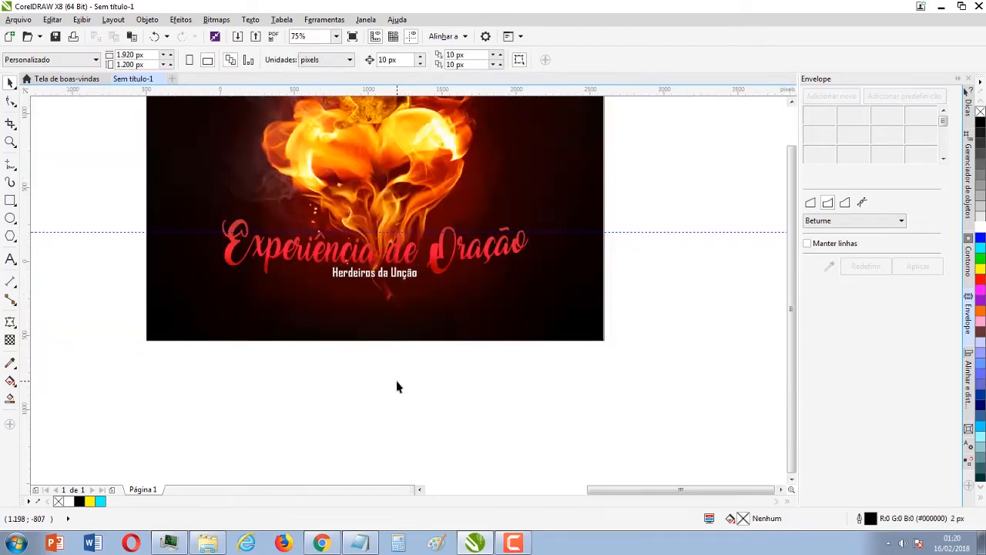
Step: Examine the whole artwork, checking how the title and subtitle sit against the fiery heart and background
{"action": "scroll", "coordinate": [416, 308], "scroll_direction": "down", "scroll_amount": 1}
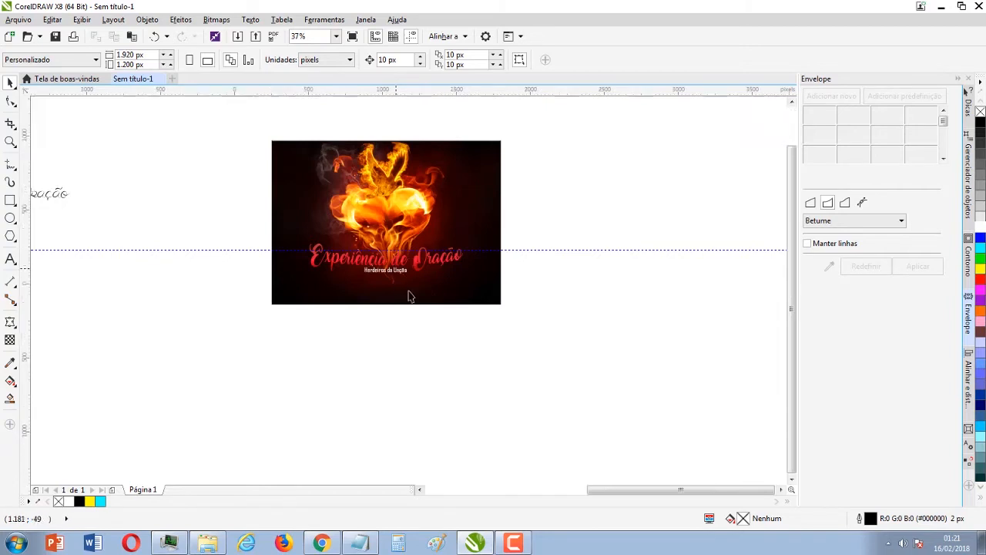
{"action": "scroll", "coordinate": [409, 289], "scroll_direction": "up", "scroll_amount": 2}
{"action": "scroll", "coordinate": [410, 285], "scroll_direction": "down", "scroll_amount": 2}
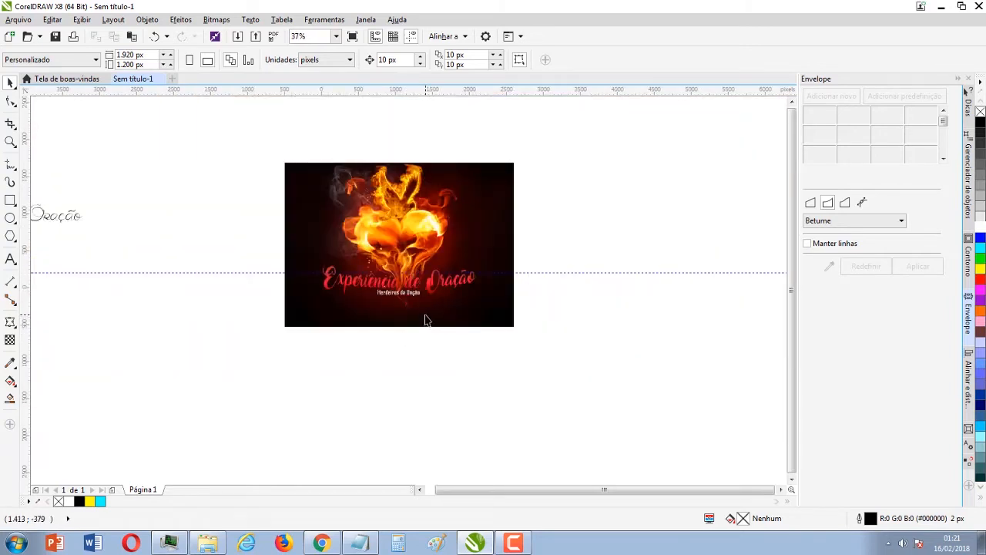
{"action": "scroll", "coordinate": [456, 268], "scroll_direction": "up", "scroll_amount": 1}
{"action": "left_click", "coordinate": [481, 264]}
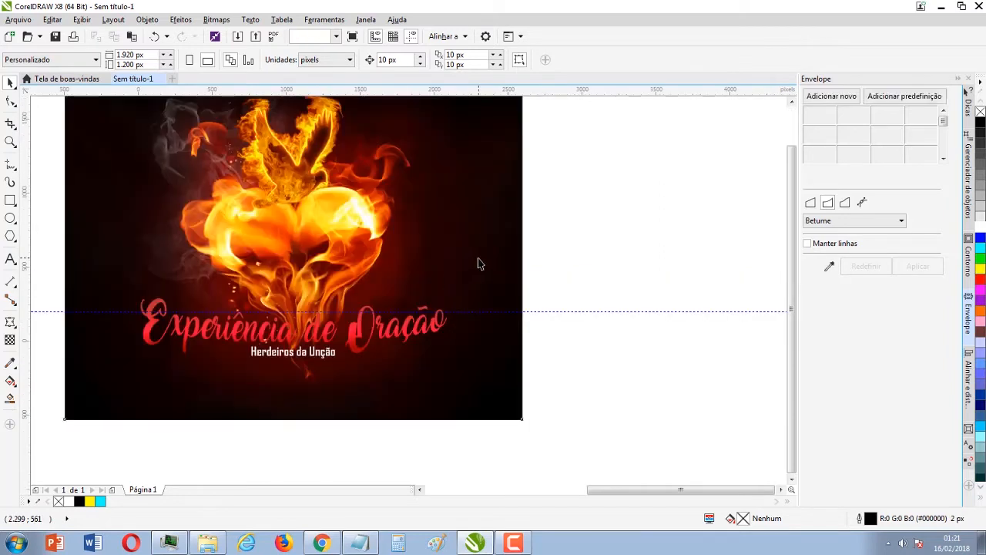
{"action": "scroll", "coordinate": [375, 417], "scroll_direction": "down", "scroll_amount": 1}
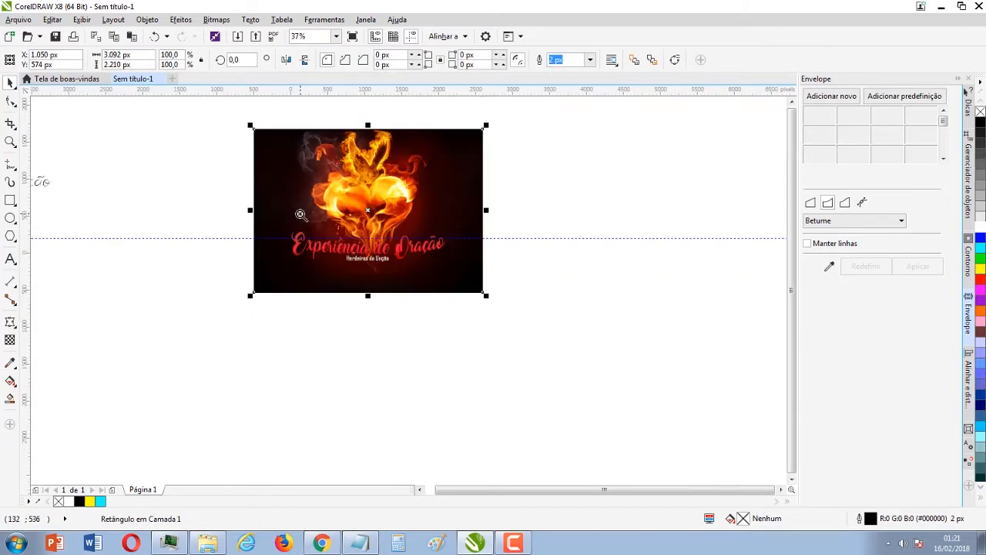
{"action": "key", "text": "z"}
{"action": "left_click_drag", "start_coordinate": [241, 124], "coordinate": [491, 302]}
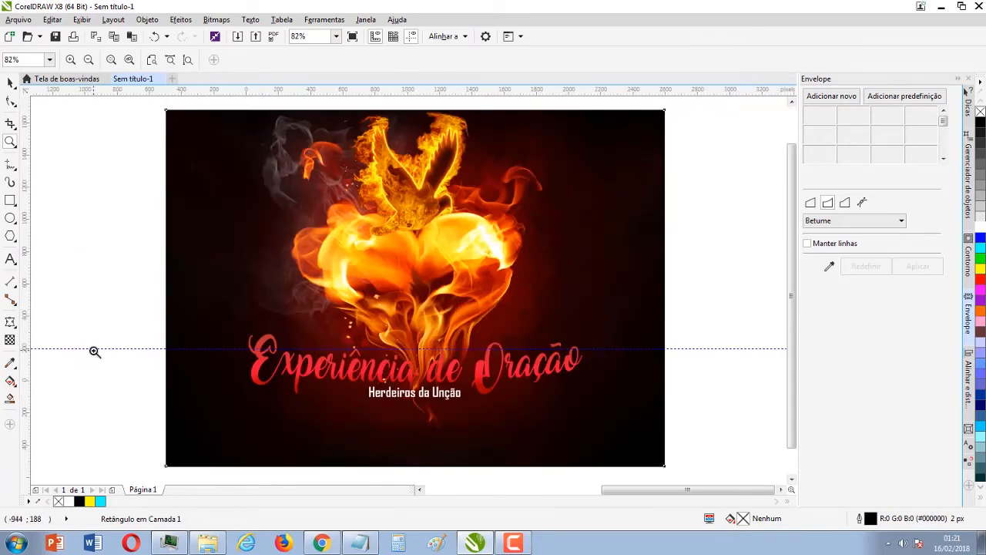
Step: Switch to Windows Explorer and open the Logos folder inside Google Drive > Herdeiros
{"action": "left_click", "coordinate": [206, 543]}
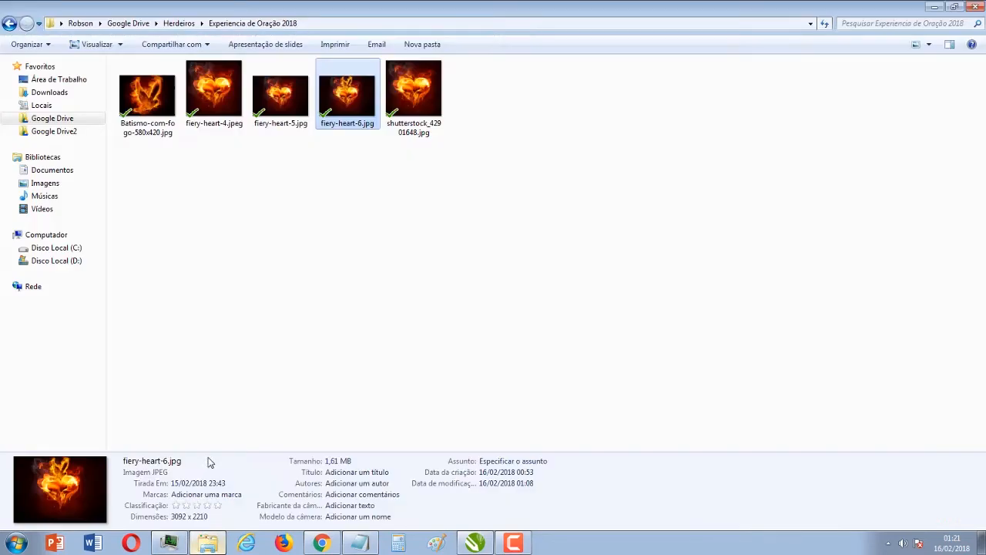
{"action": "left_click", "coordinate": [57, 119]}
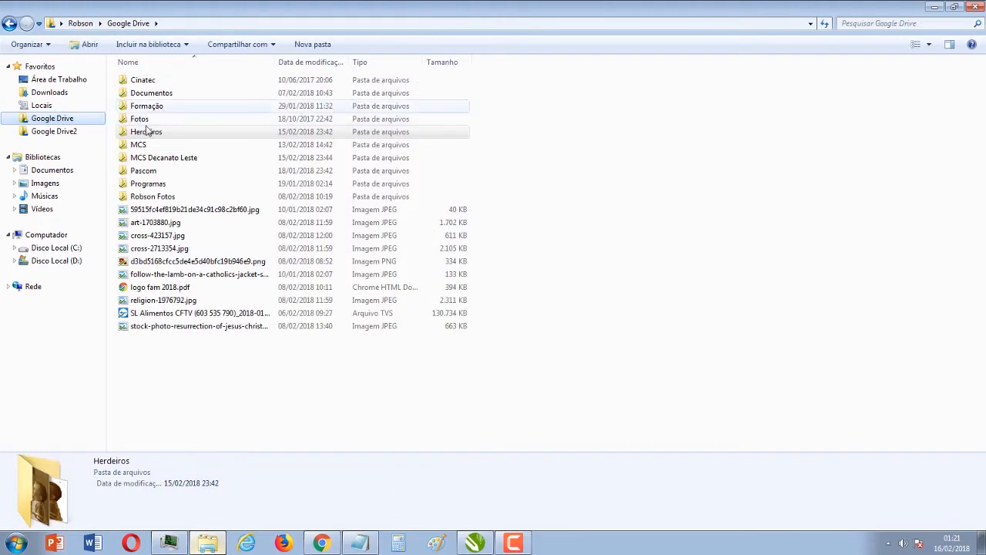
{"action": "left_click", "coordinate": [142, 134]}
{"action": "double_click", "coordinate": [142, 133]}
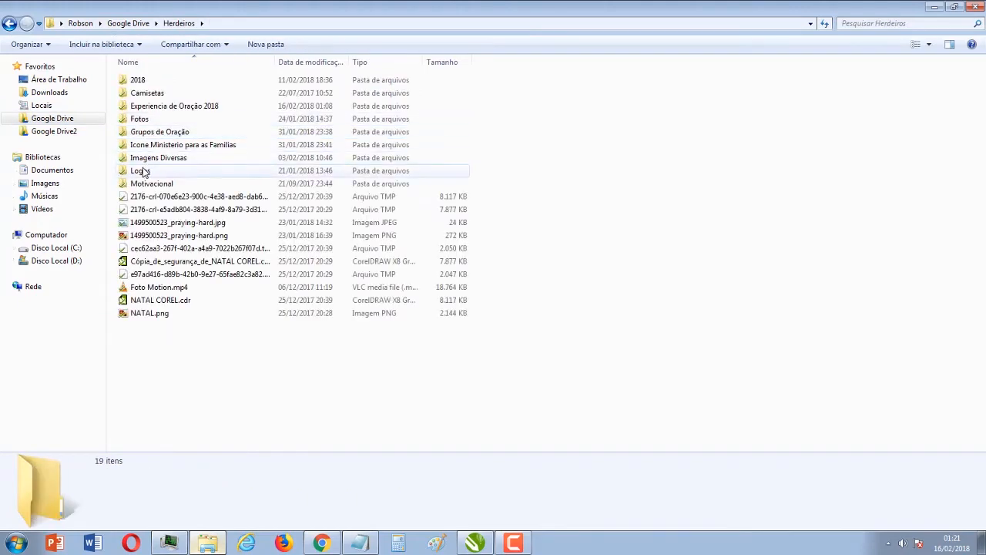
{"action": "double_click", "coordinate": [141, 171]}
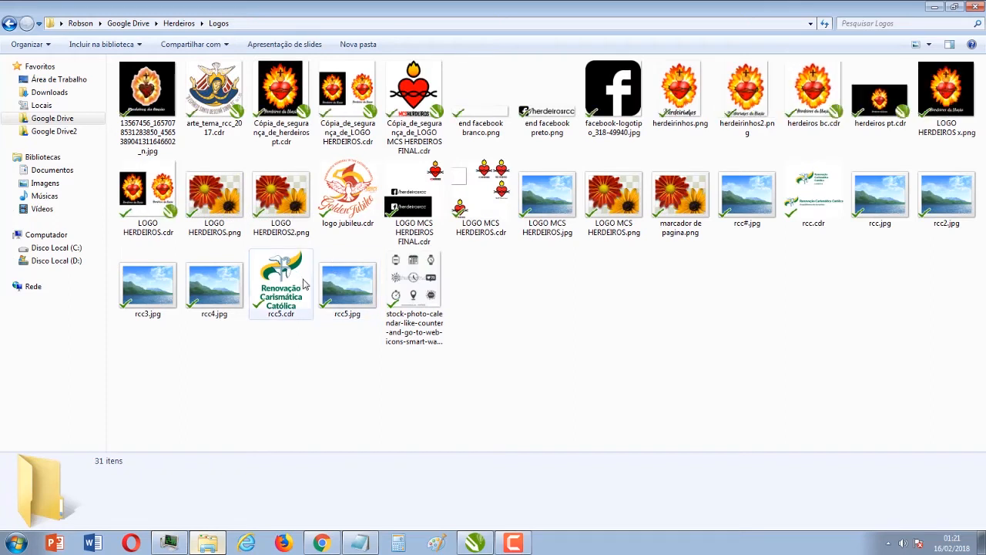
Step: Look through the Herdeiros logo files and open LOGO HERDEIROS.cdr in CorelDRAW
{"action": "left_click", "coordinate": [801, 100]}
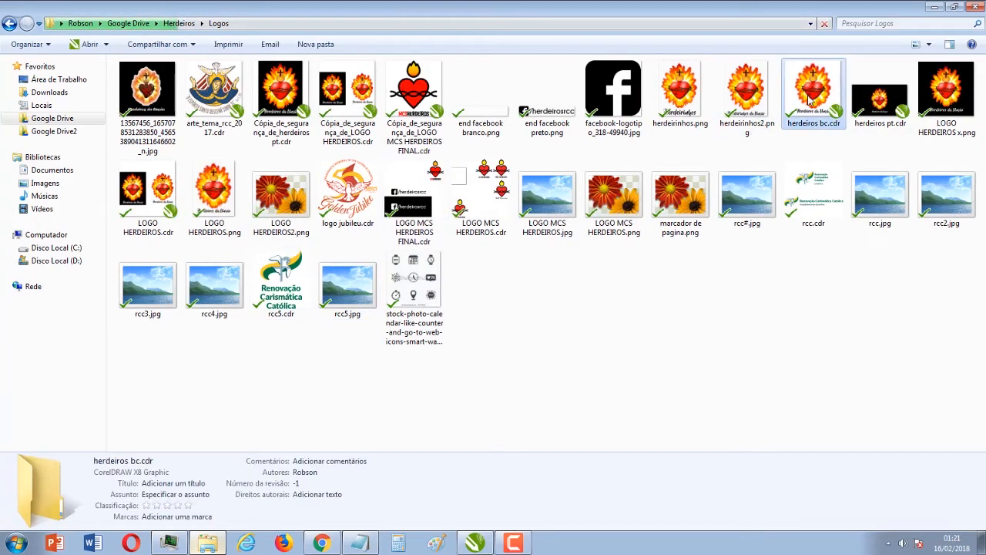
{"action": "left_click", "coordinate": [945, 91]}
{"action": "left_click", "coordinate": [875, 100]}
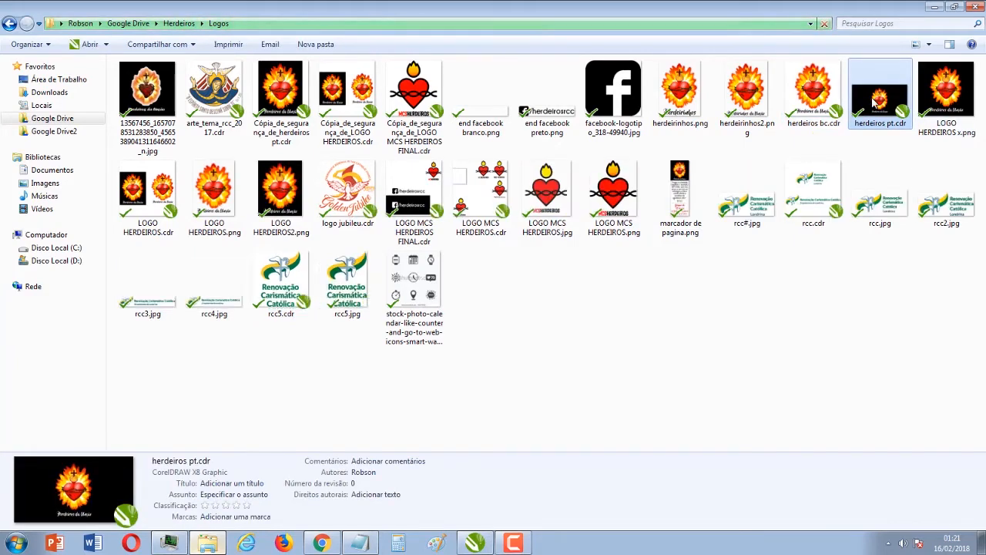
{"action": "left_click", "coordinate": [162, 196]}
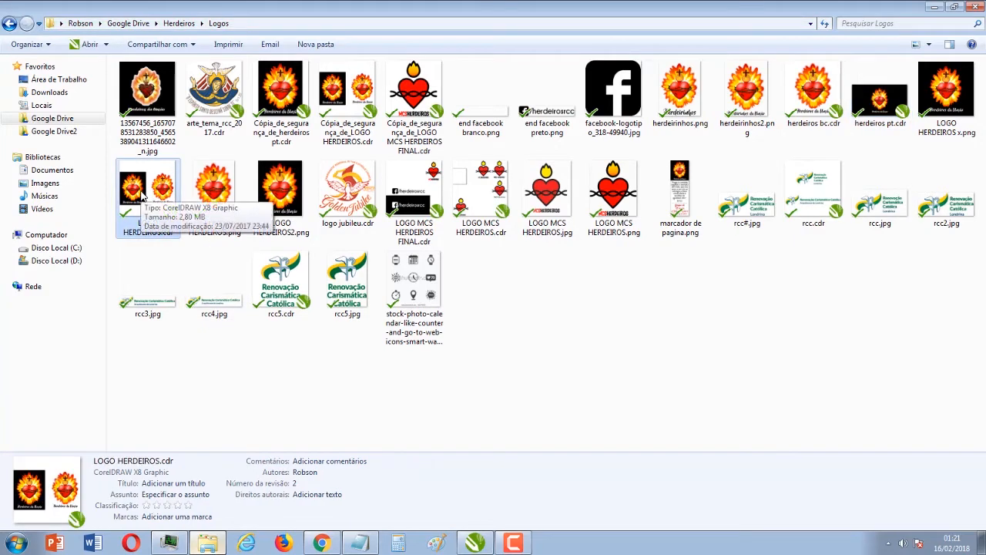
{"action": "double_click", "coordinate": [142, 196]}
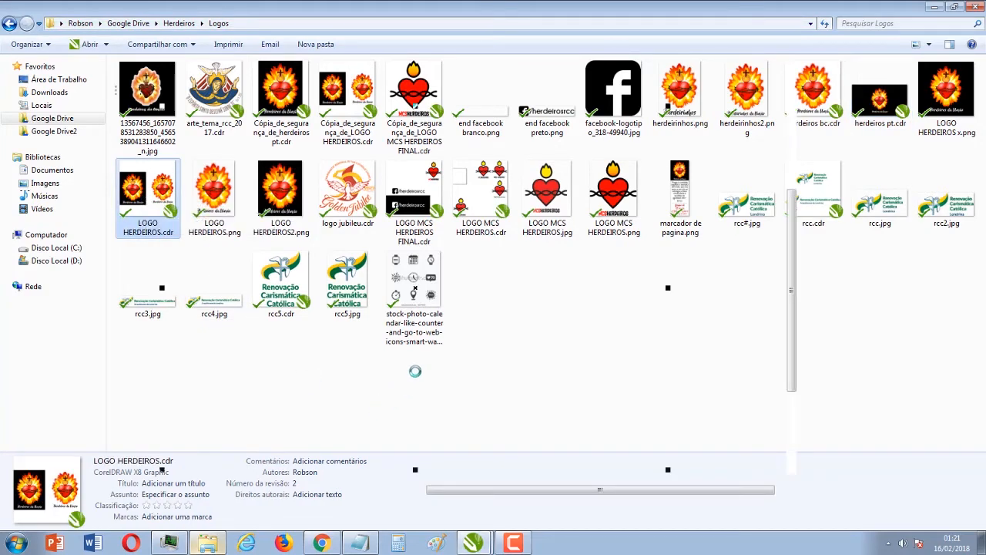
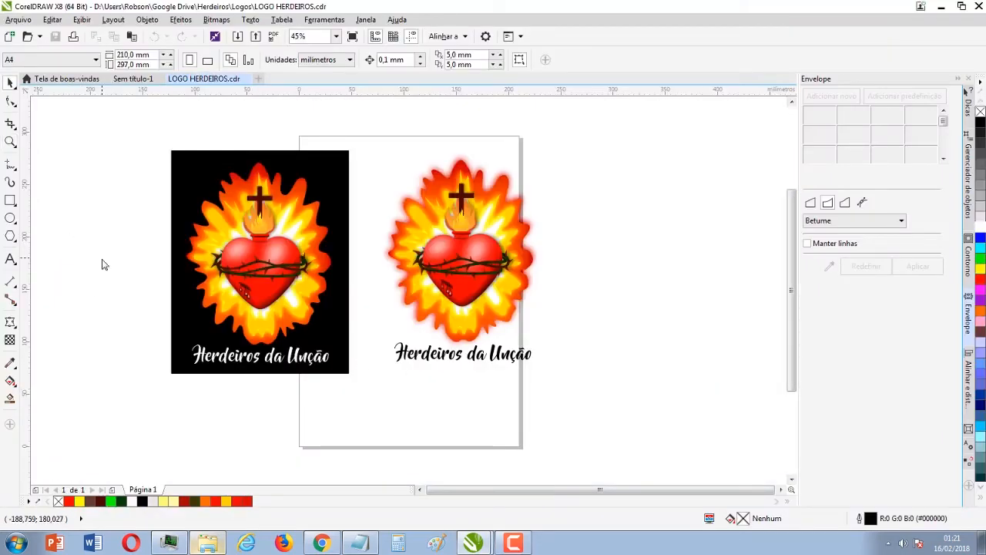
Step: Move the flaming heart logo with its white lettering off the black rectangle onto the empty area and copy it
{"action": "left_click_drag", "start_coordinate": [134, 142], "coordinate": [370, 376]}
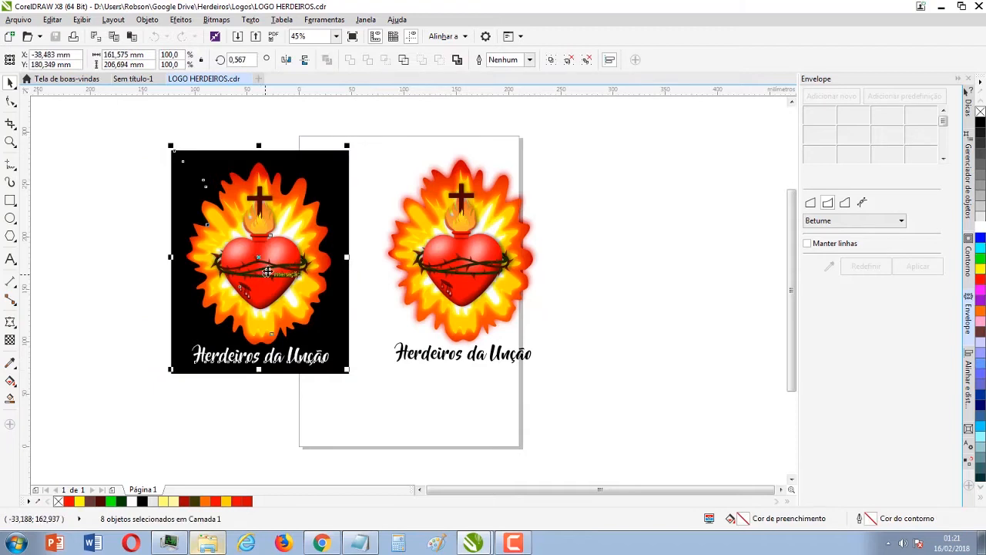
{"action": "left_click_drag", "start_coordinate": [261, 262], "coordinate": [78, 228]}
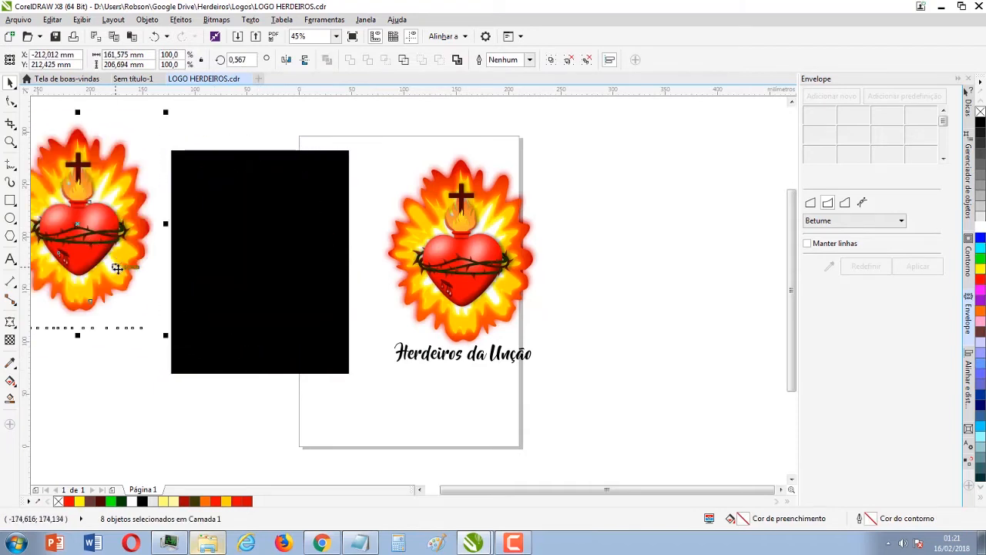
{"action": "scroll", "coordinate": [119, 264], "scroll_direction": "down", "scroll_amount": 2}
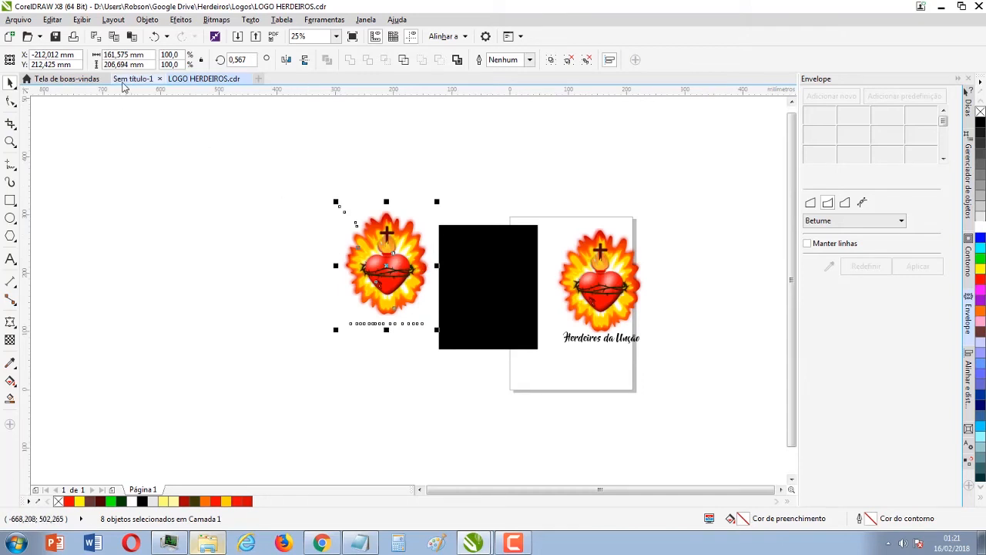
Step: Paste the logo into the Sem título-1 document and scale it down to about 561 by 717 px beside the artwork
{"action": "left_click", "coordinate": [133, 79]}
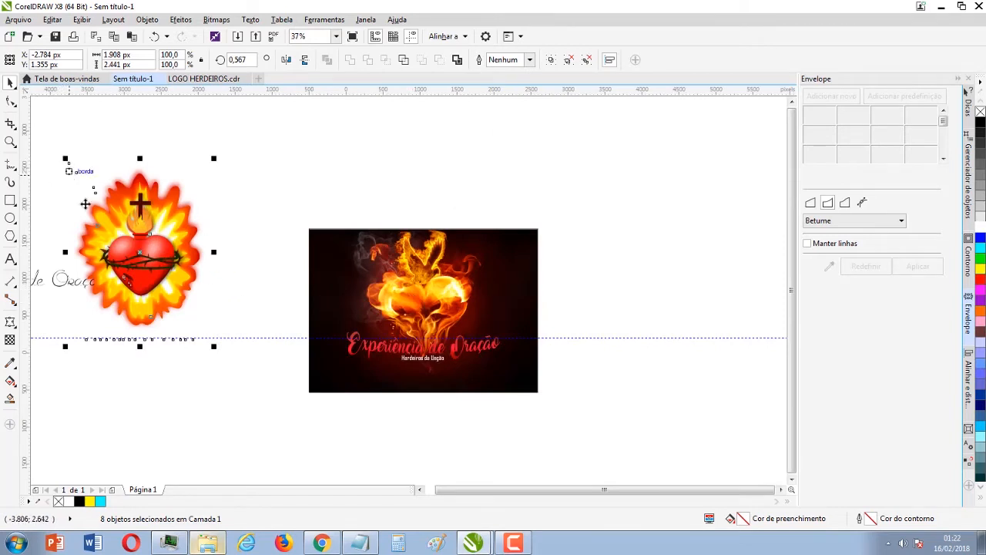
{"action": "left_click_drag", "start_coordinate": [66, 181], "coordinate": [225, 256]}
{"action": "scroll", "coordinate": [226, 257], "scroll_direction": "up", "scroll_amount": 4}
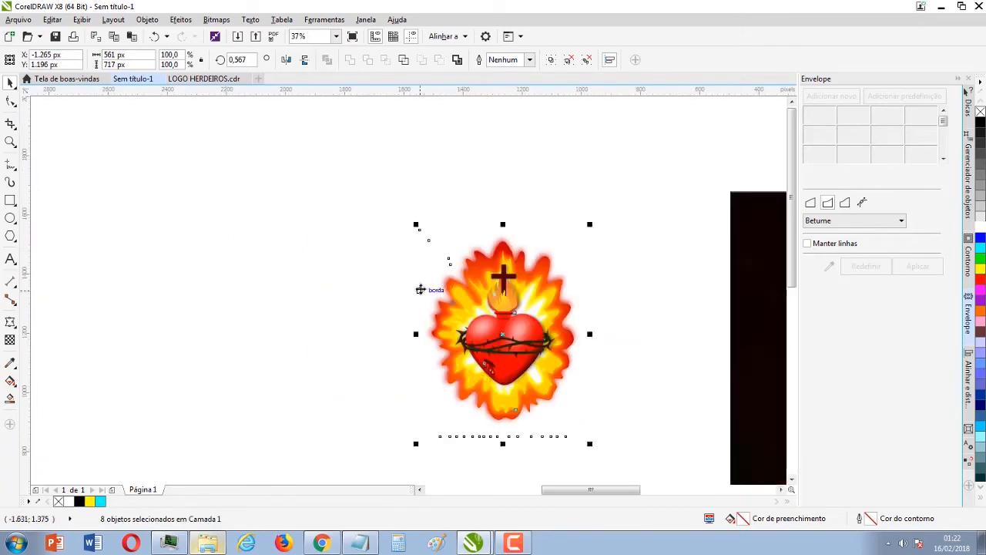
Step: Ungroup the flaming heart logo and clear the selection
{"action": "scroll", "coordinate": [449, 262], "scroll_direction": "up", "scroll_amount": 2}
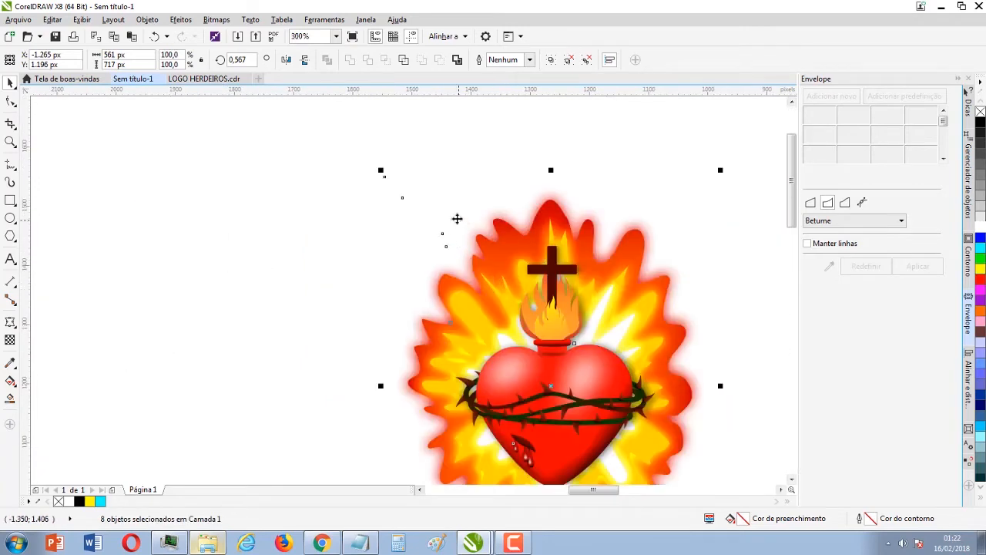
{"action": "scroll", "coordinate": [406, 289], "scroll_direction": "up", "scroll_amount": 4}
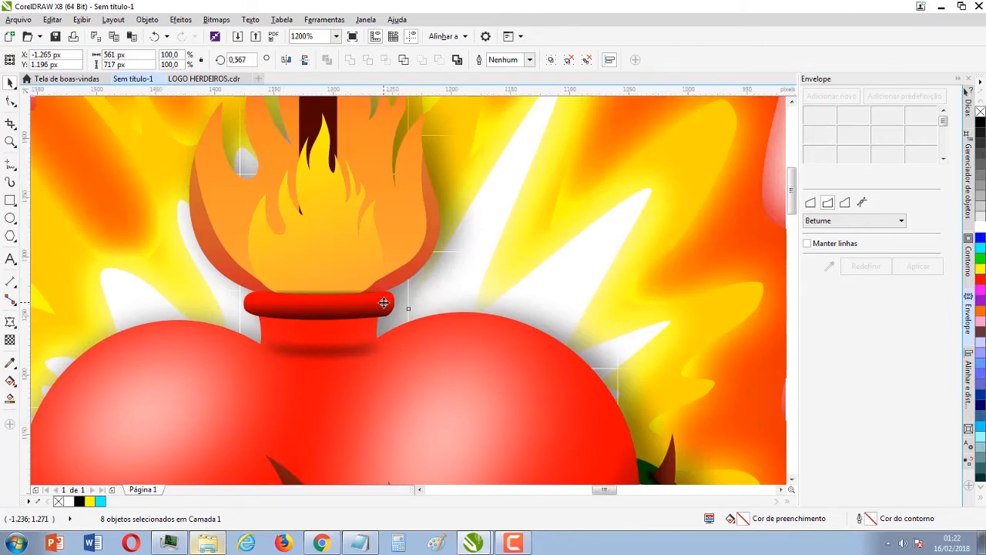
{"action": "scroll", "coordinate": [380, 246], "scroll_direction": "down", "scroll_amount": 2}
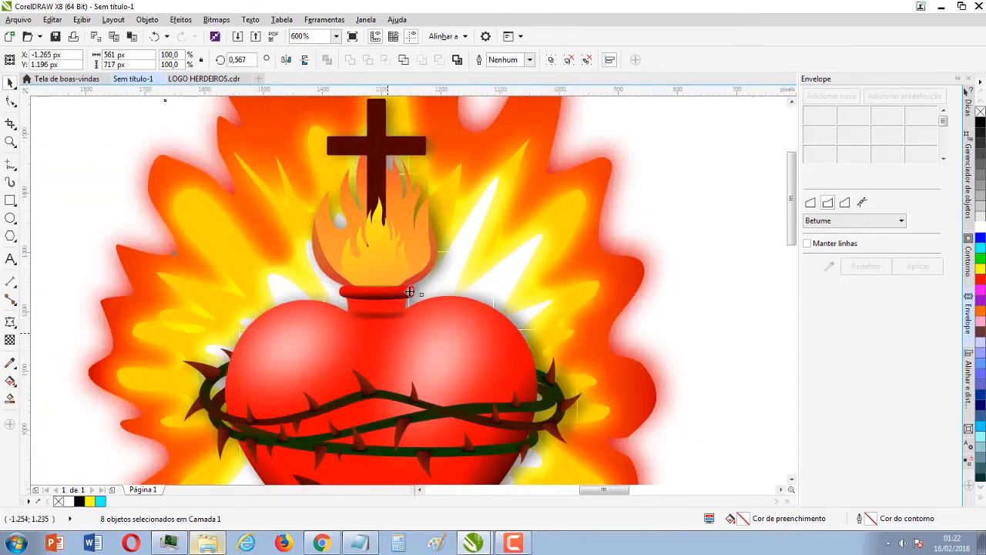
{"action": "scroll", "coordinate": [409, 285], "scroll_direction": "down", "scroll_amount": 2}
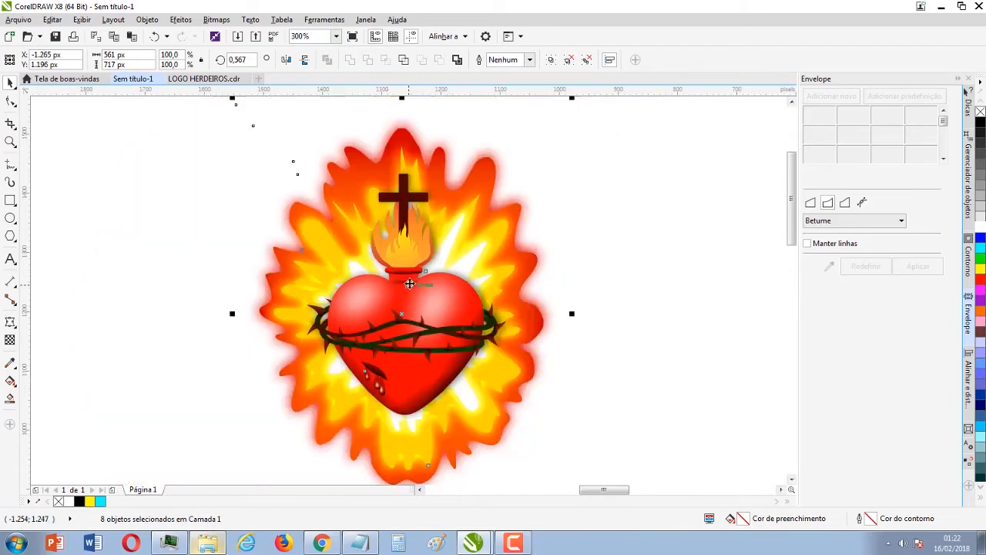
{"action": "left_click", "coordinate": [568, 59]}
{"action": "key", "text": "Escape"}
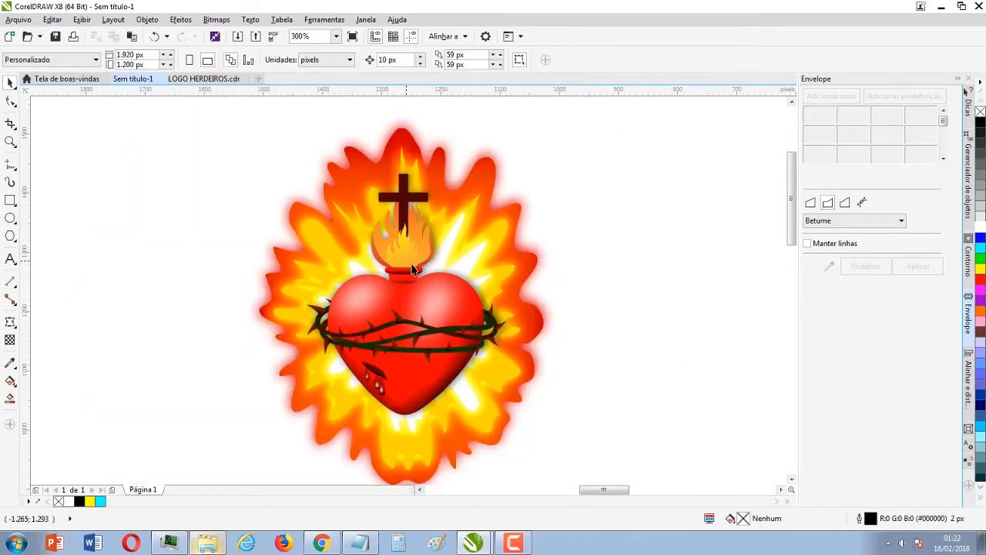
Step: Pull the ungrouped logo apart by moving the heart, neck rim, flames, cross upright and two crown-of-thorns strands out of place
{"action": "scroll", "coordinate": [403, 306], "scroll_direction": "up", "scroll_amount": 2}
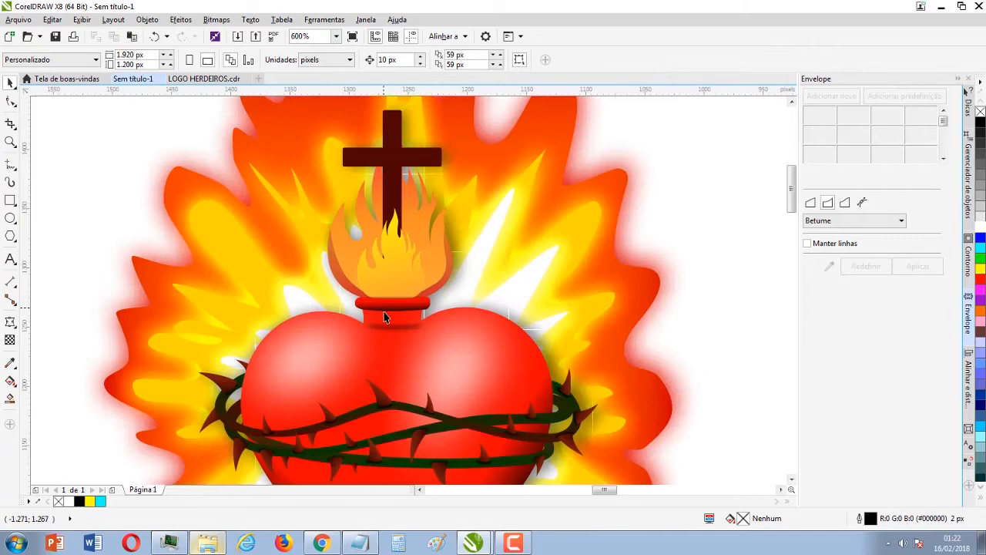
{"action": "left_click_drag", "start_coordinate": [385, 307], "coordinate": [357, 313]}
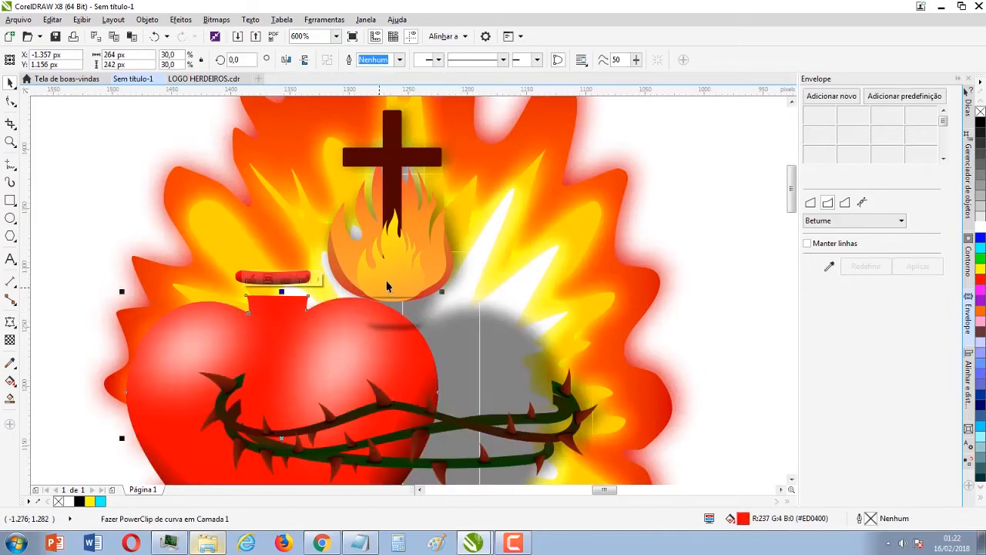
{"action": "left_click_drag", "start_coordinate": [390, 281], "coordinate": [460, 257]}
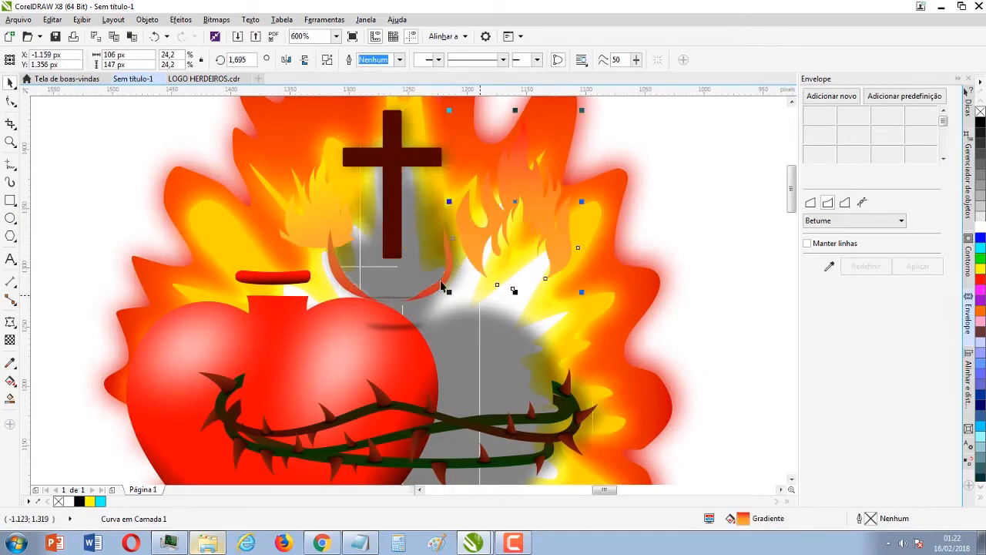
{"action": "left_click_drag", "start_coordinate": [396, 223], "coordinate": [314, 225]}
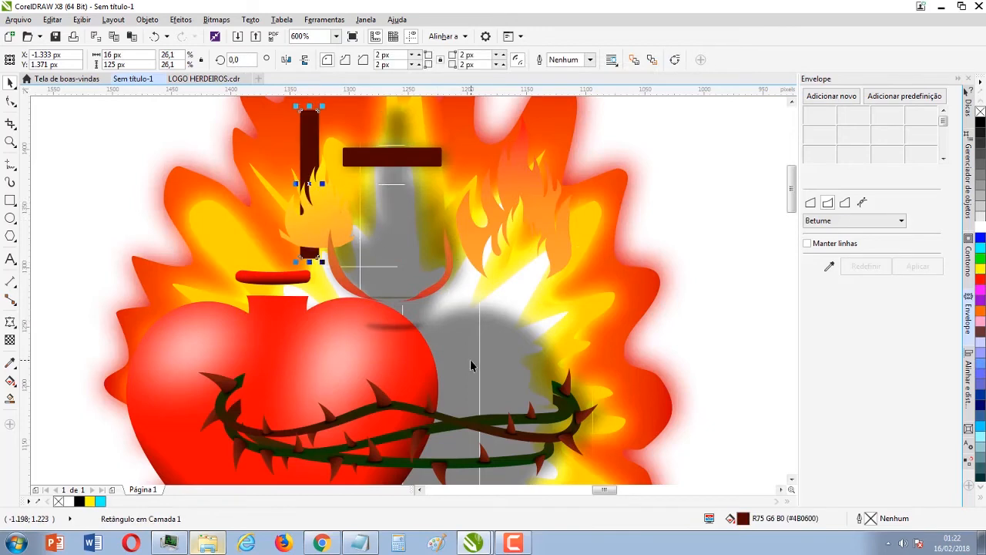
{"action": "left_click", "coordinate": [466, 425]}
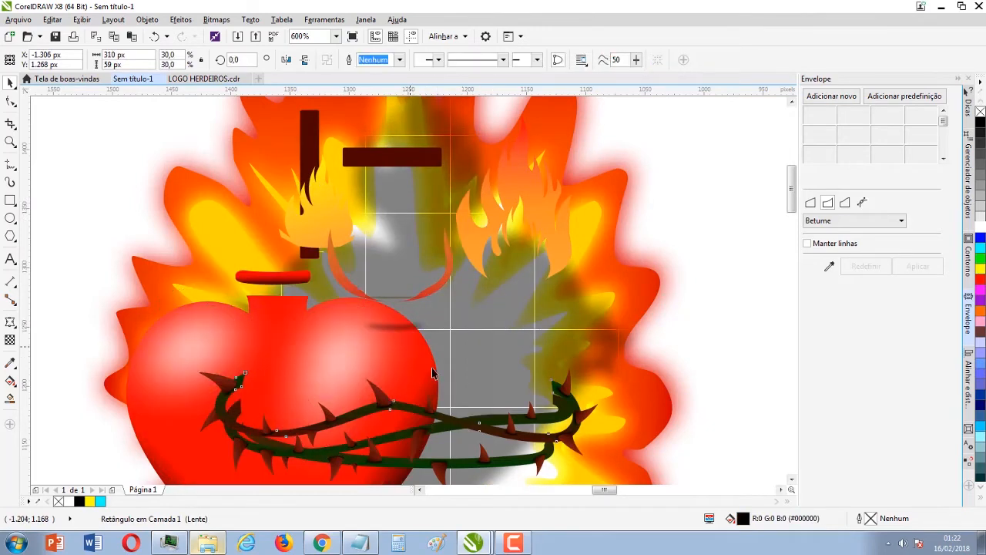
{"action": "left_click_drag", "start_coordinate": [466, 425], "coordinate": [467, 389]}
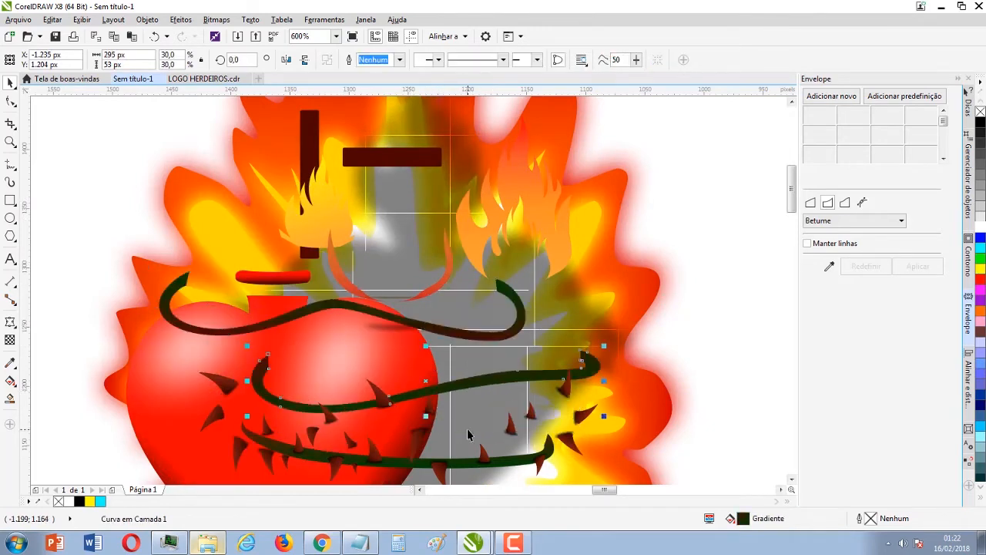
Step: Edit the heart's PowerClip contents, shift the left highlight and the right-edge shading, and finish editing
{"action": "scroll", "coordinate": [429, 273], "scroll_direction": "down", "scroll_amount": 2}
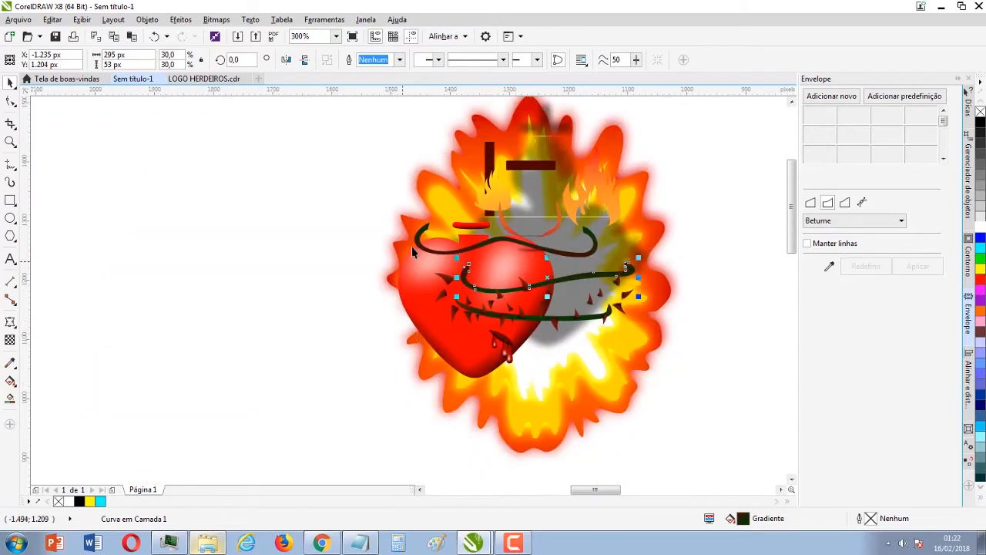
{"action": "right_click", "coordinate": [430, 273]}
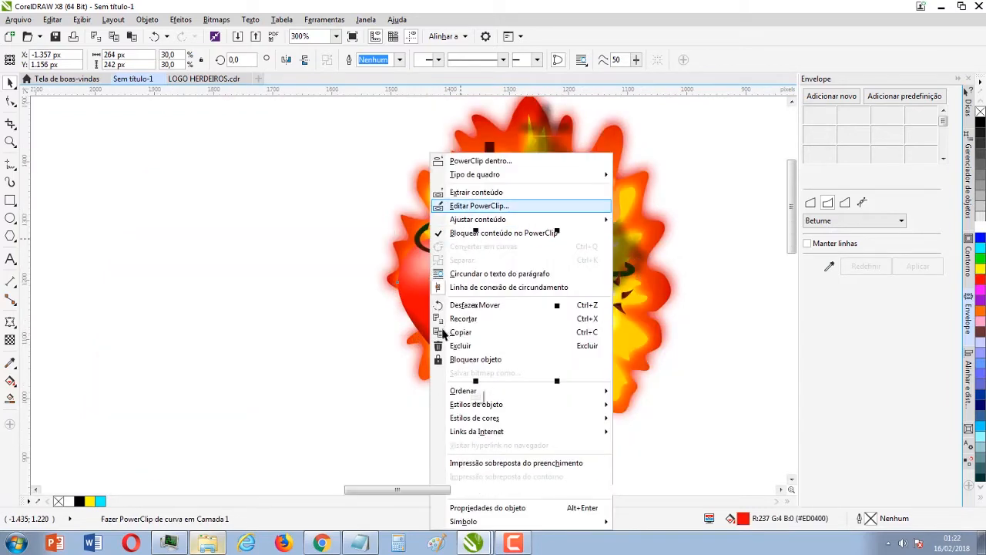
{"action": "left_click", "coordinate": [462, 202]}
{"action": "left_click_drag", "start_coordinate": [430, 270], "coordinate": [450, 381]}
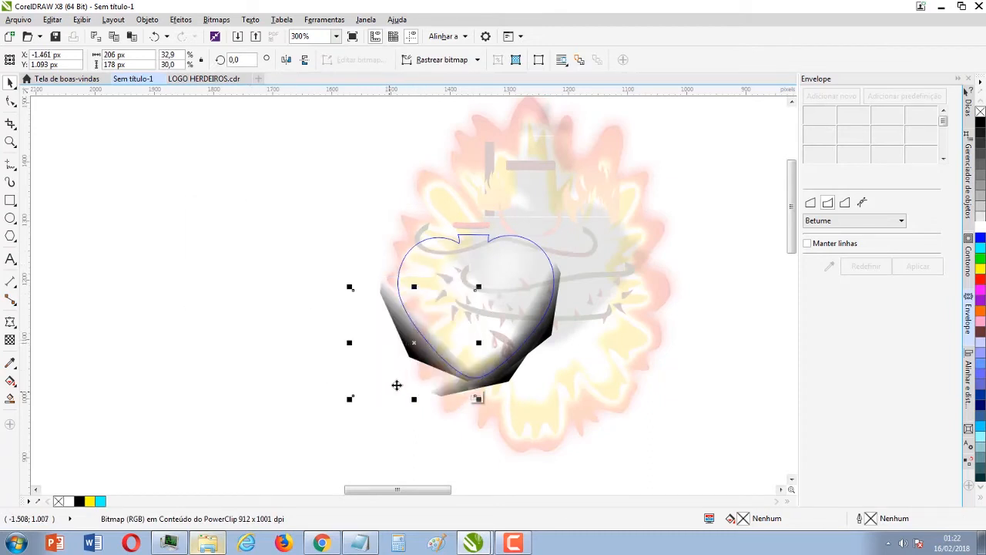
{"action": "left_click_drag", "start_coordinate": [543, 338], "coordinate": [565, 339]}
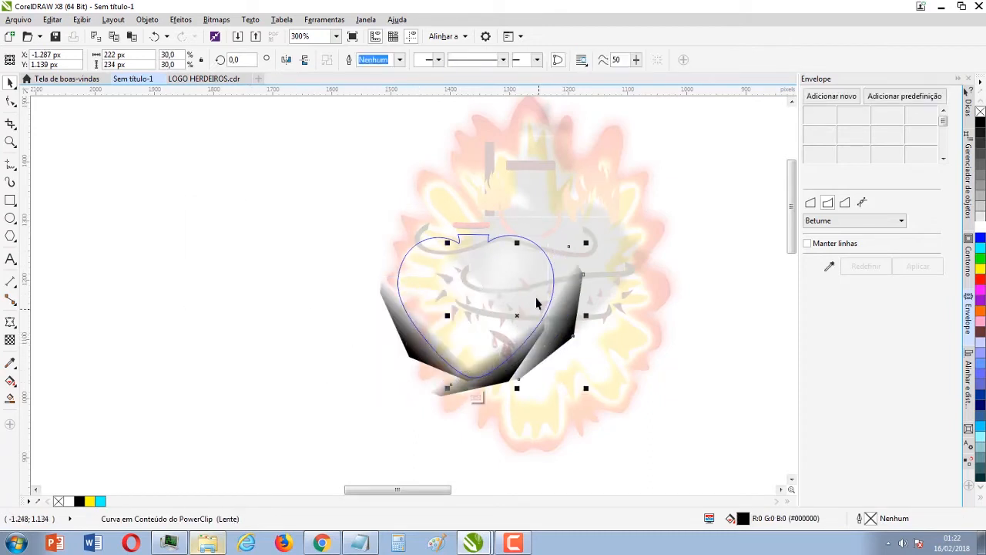
{"action": "left_click", "coordinate": [477, 397]}
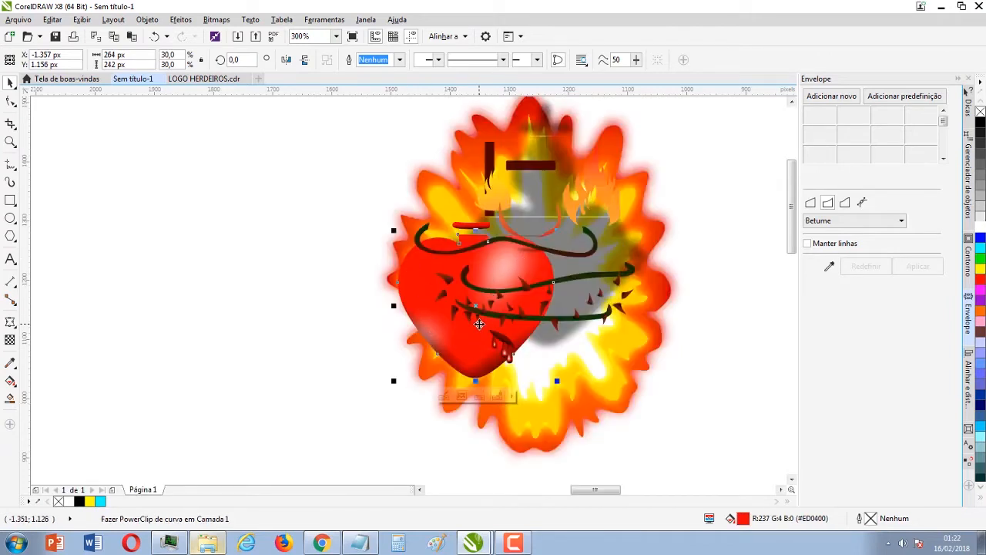
Step: Undo the PowerClip edits, the moved logo pieces, the ungrouping and the earlier scaling of the logo
{"action": "key", "text": "ctrl+z"}
{"action": "key", "text": "ctrl+z"}
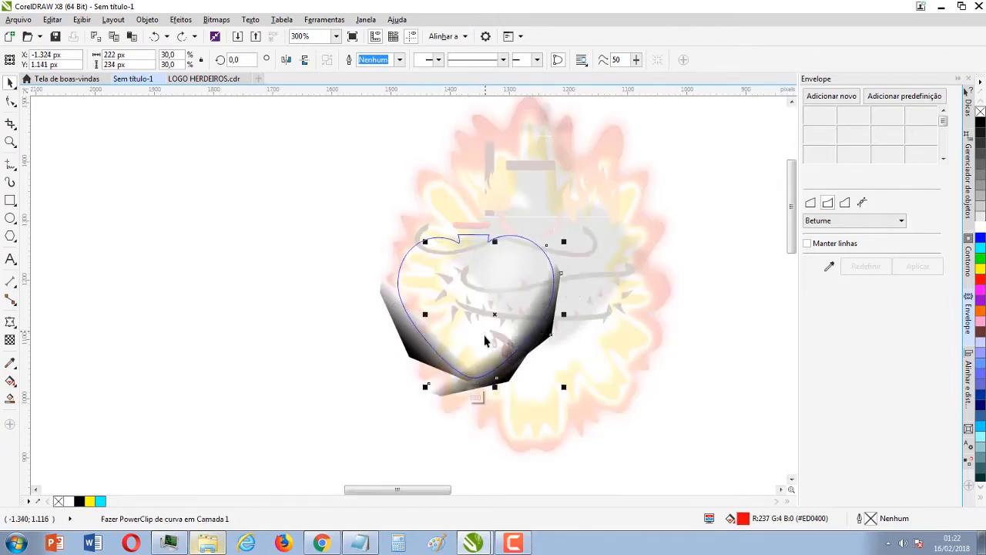
{"action": "key", "text": "ctrl+z"}
{"action": "key", "text": "ctrl+z"}
{"action": "key", "text": "ctrl+z"}
{"action": "key", "text": "ctrl+z"}
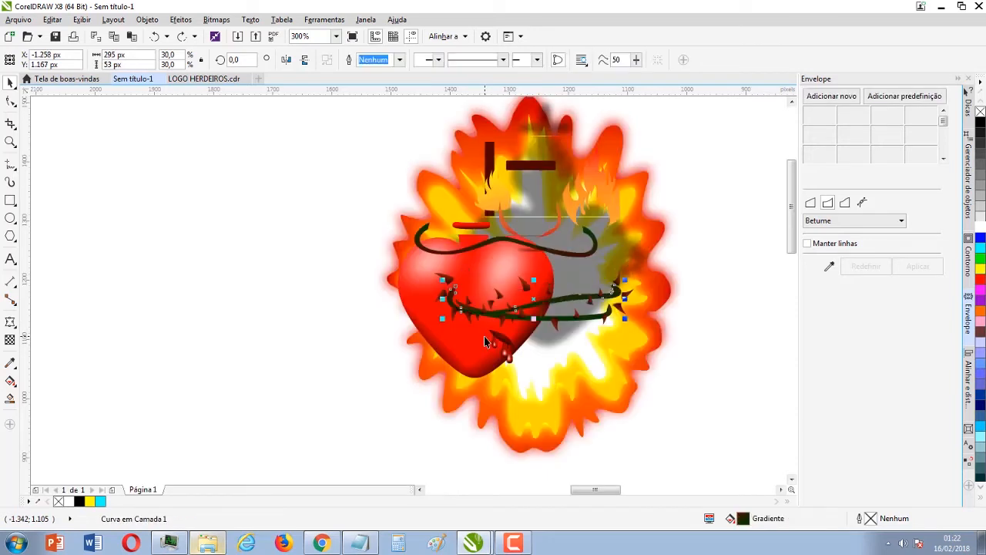
{"action": "key", "text": "ctrl+z"}
{"action": "key", "text": "ctrl+z"}
{"action": "key", "text": "ctrl+z"}
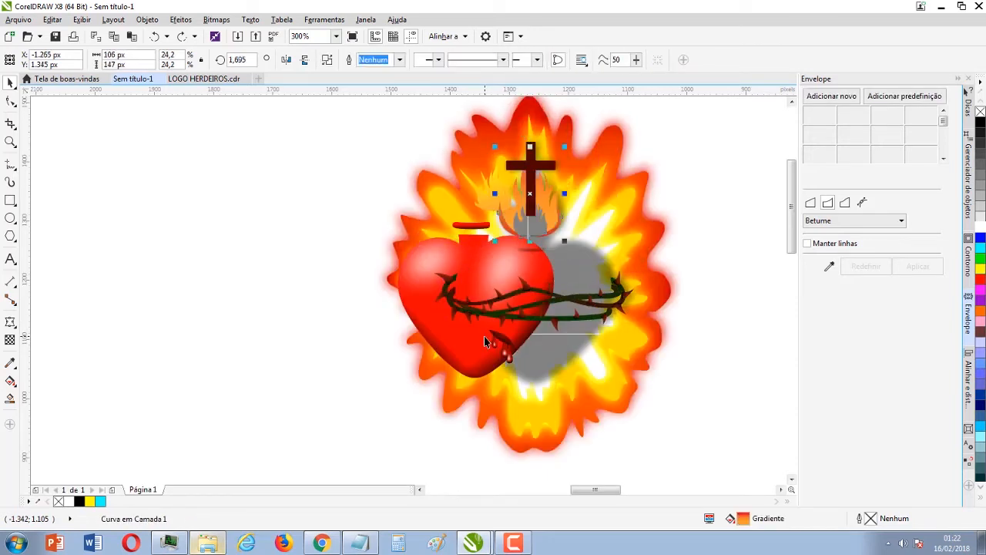
{"action": "key", "text": "ctrl+z"}
{"action": "key", "text": "ctrl+z"}
{"action": "key", "text": "ctrl+z"}
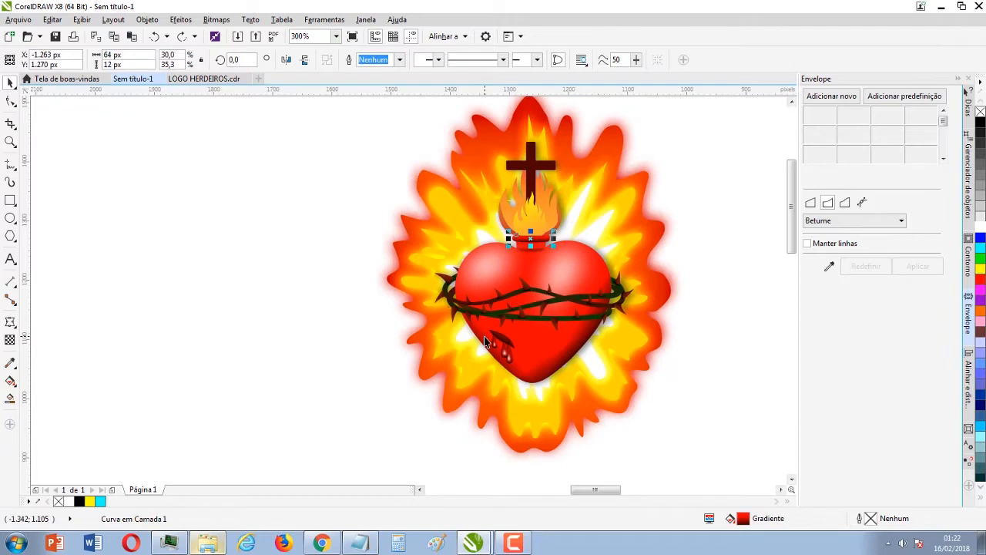
{"action": "key", "text": "ctrl+z"}
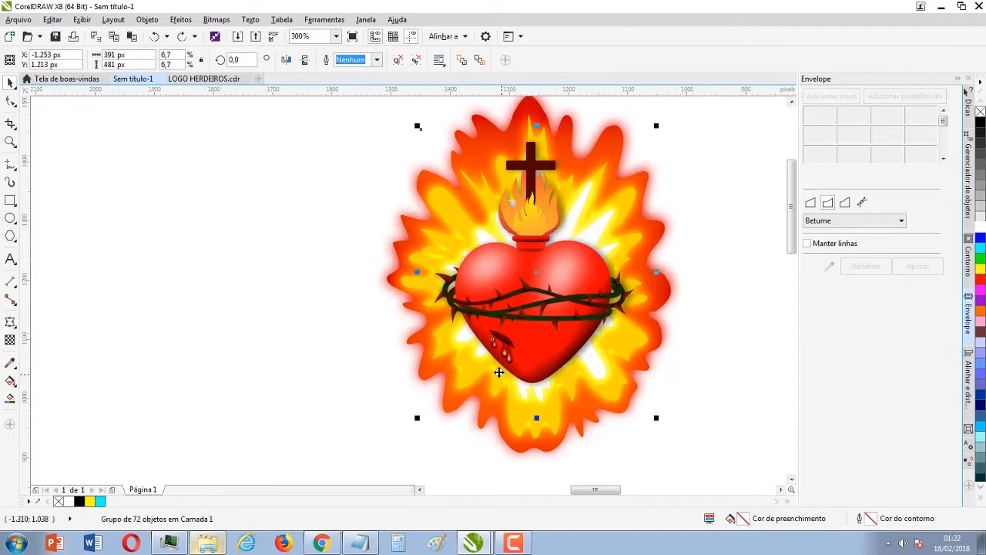
{"action": "key", "text": "ctrl+z"}
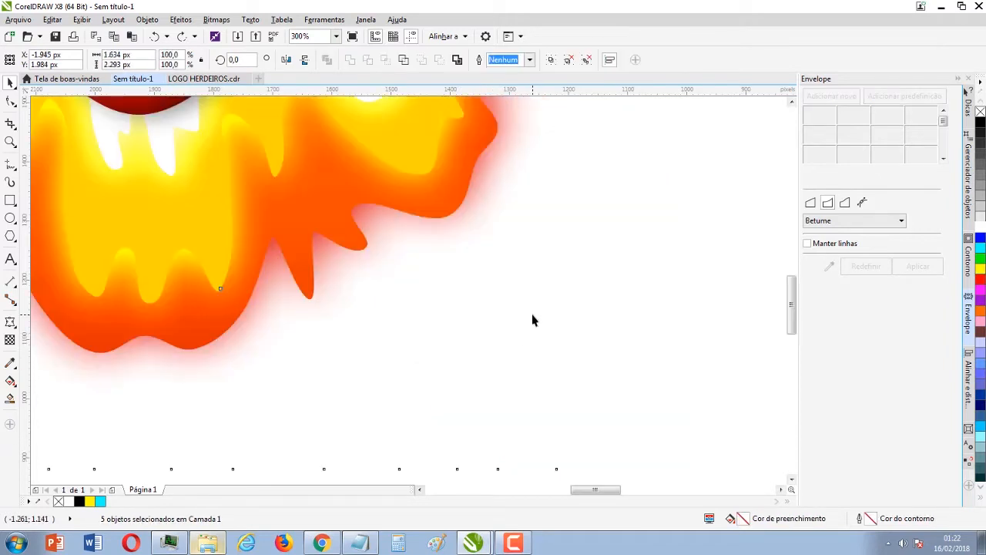
Step: Scale the heart logo with its caption to about 236 × 331 px and place it in the dark artwork's lower-left corner
{"action": "scroll", "coordinate": [408, 293], "scroll_direction": "down", "scroll_amount": 1}
{"action": "scroll", "coordinate": [408, 293], "scroll_direction": "down", "scroll_amount": 2}
{"action": "scroll", "coordinate": [408, 294], "scroll_direction": "up", "scroll_amount": 1}
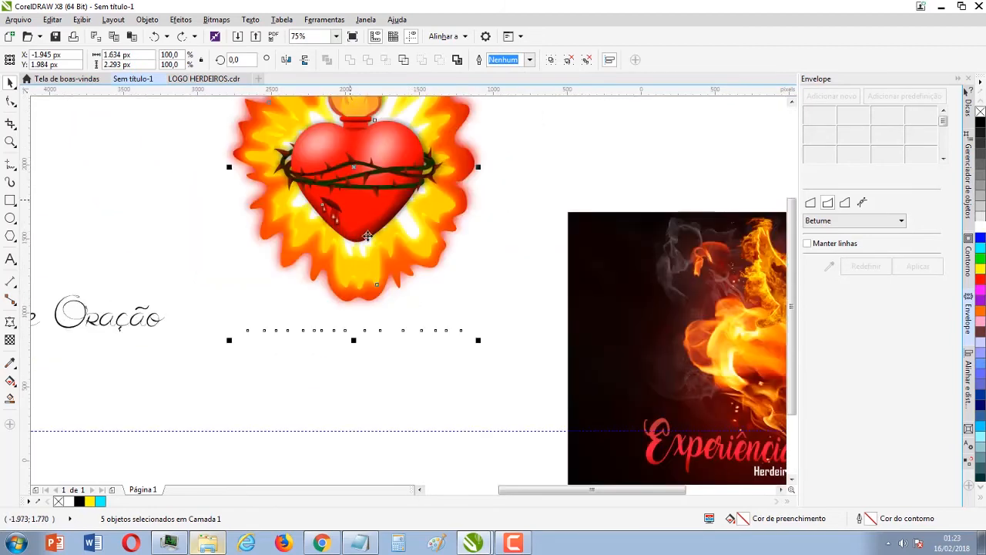
{"action": "scroll", "coordinate": [408, 293], "scroll_direction": "down", "scroll_amount": 1}
{"action": "left_click_drag", "start_coordinate": [330, 149], "coordinate": [507, 411]}
{"action": "scroll", "coordinate": [412, 296], "scroll_direction": "up", "scroll_amount": 1}
{"action": "scroll", "coordinate": [416, 305], "scroll_direction": "up", "scroll_amount": 1}
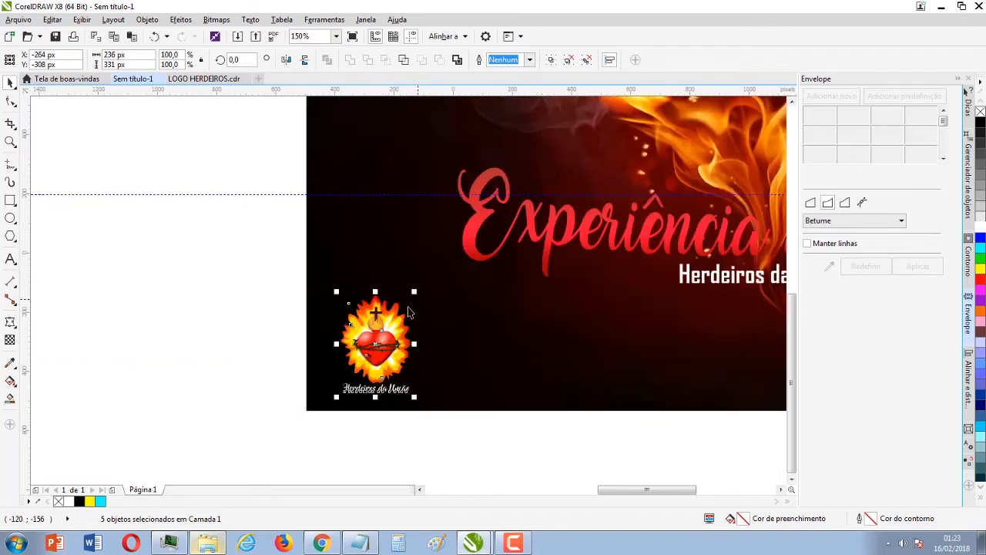
Step: Enlarge the heart logo with its caption to about 317 × 445 px
{"action": "left_click_drag", "start_coordinate": [414, 293], "coordinate": [431, 278]}
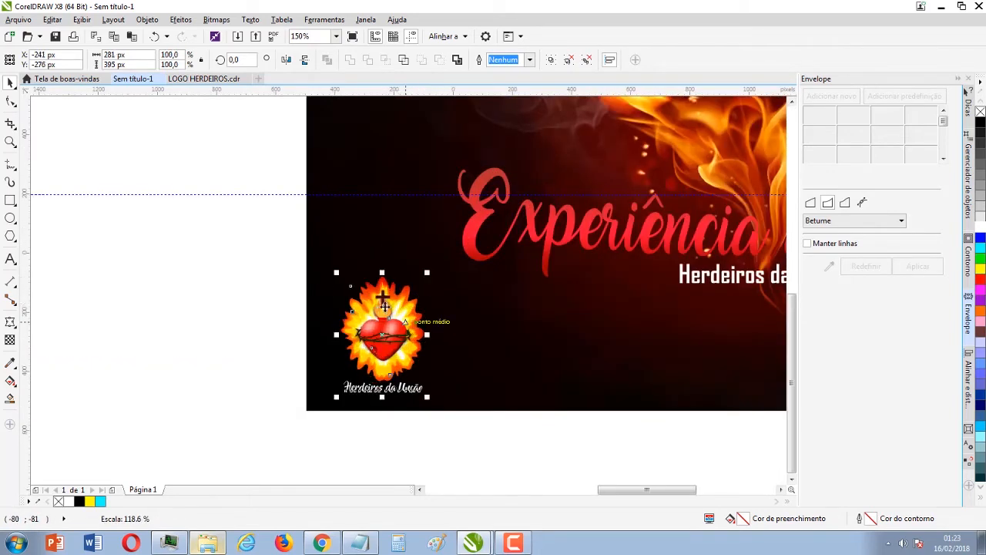
{"action": "left_click_drag", "start_coordinate": [337, 270], "coordinate": [316, 258]}
{"action": "scroll", "coordinate": [404, 290], "scroll_direction": "down", "scroll_amount": 2}
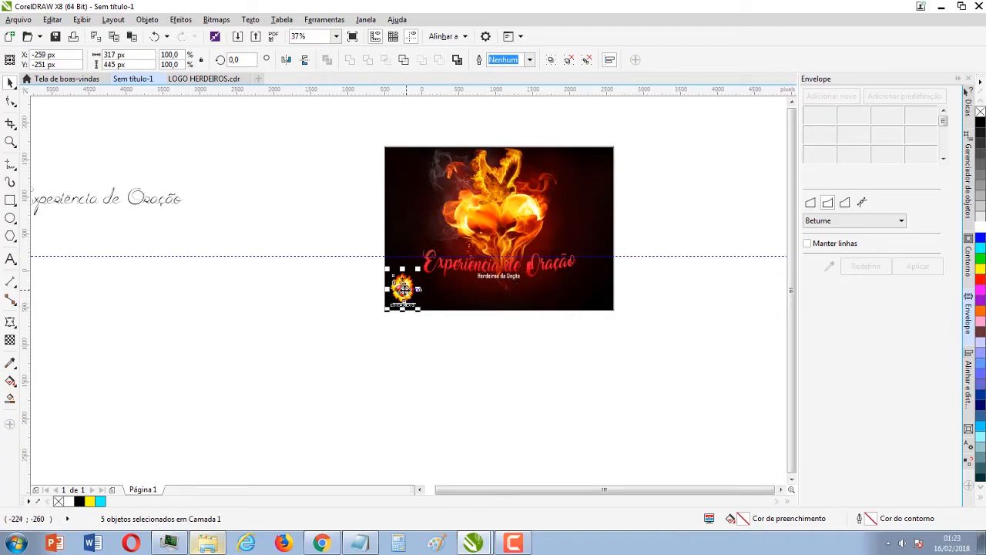
Step: Move the heart logo with its caption to the artwork's upper-left corner and scale it to about 236 × 331 px
{"action": "left_click_drag", "start_coordinate": [404, 291], "coordinate": [402, 169]}
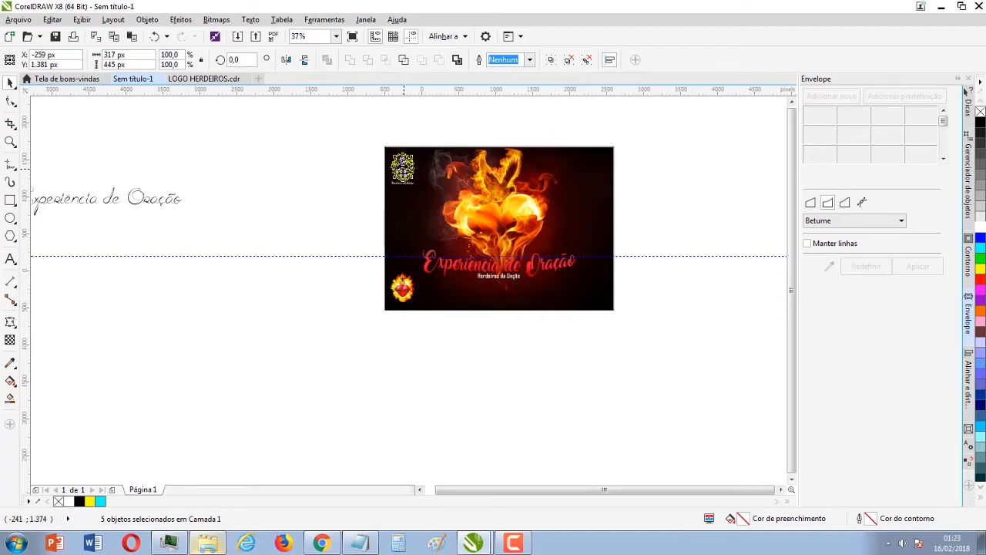
{"action": "scroll", "coordinate": [416, 162], "scroll_direction": "up", "scroll_amount": 4}
{"action": "left_click_drag", "start_coordinate": [423, 314], "coordinate": [397, 279]}
{"action": "left_click_drag", "start_coordinate": [359, 224], "coordinate": [349, 216]}
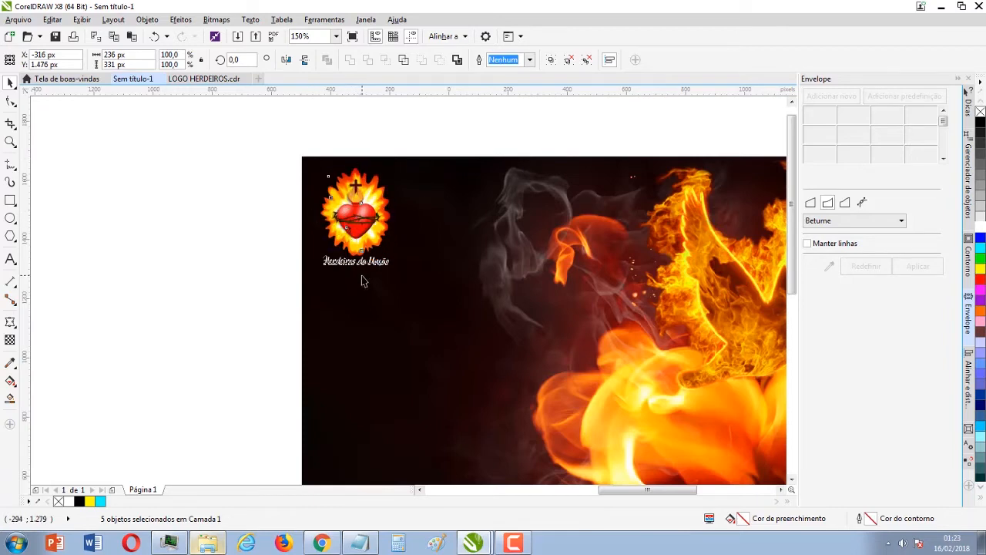
Step: Nudge the heart logo and its caption down by 20 px in total, and deselect them
{"action": "key", "text": "Down"}
{"action": "key", "text": "Down"}
{"action": "key", "text": "Down"}
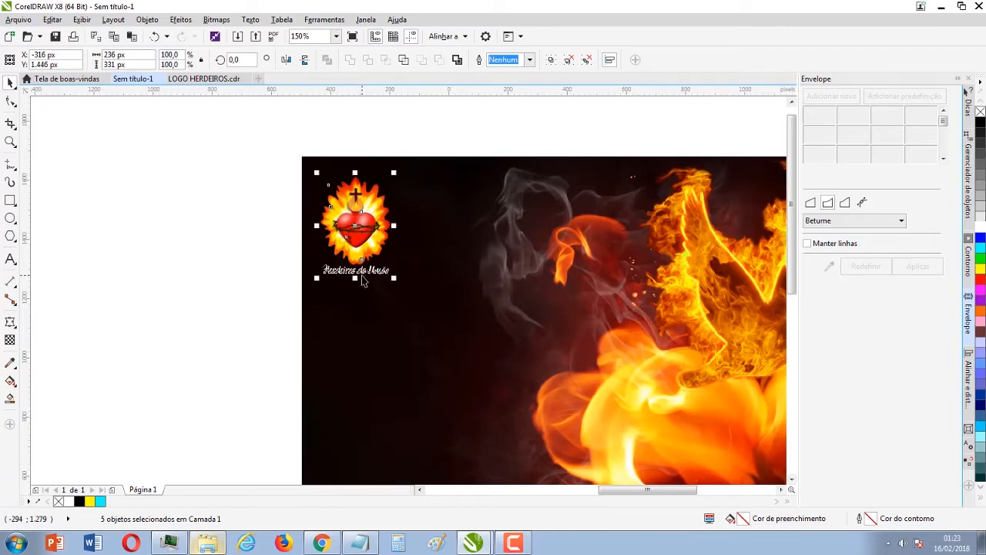
{"action": "key", "text": "Up"}
{"action": "key", "text": "Escape"}
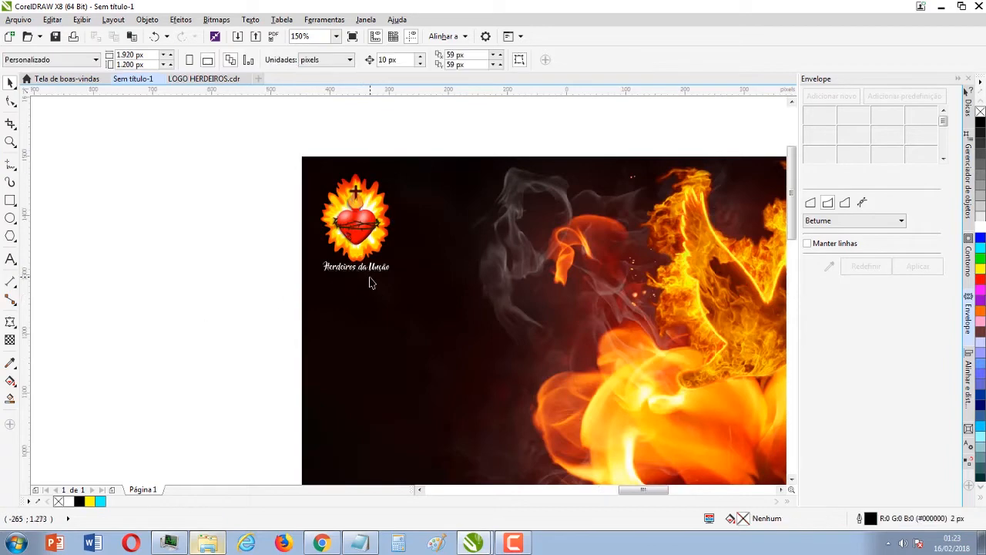
Step: Enlarge the "Herdeiros da Unção" caption under the heart logo to about 307 px wide and nudge it slightly down
{"action": "scroll", "coordinate": [374, 282], "scroll_direction": "up", "scroll_amount": 1}
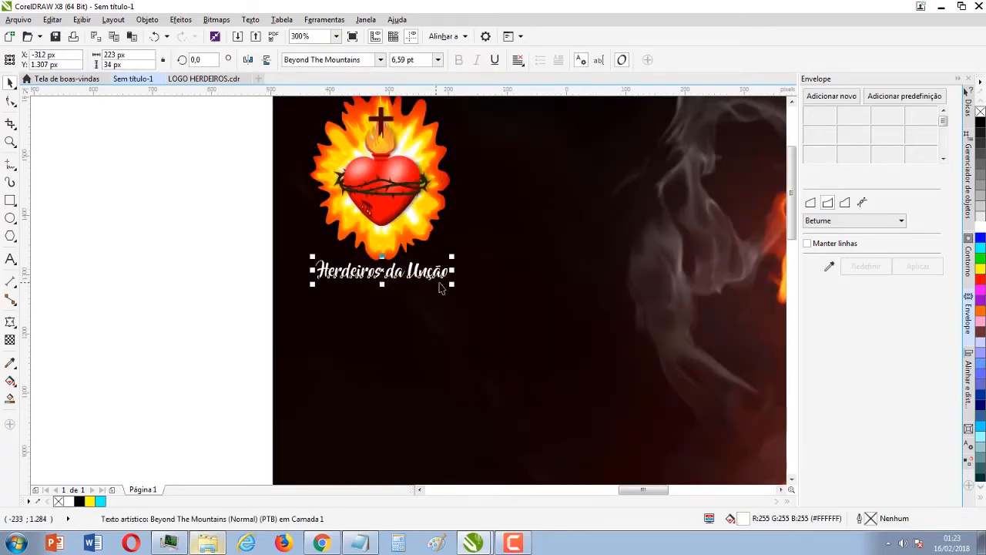
{"action": "left_click_drag", "start_coordinate": [451, 287], "coordinate": [476, 291]}
{"action": "key", "text": "Down"}
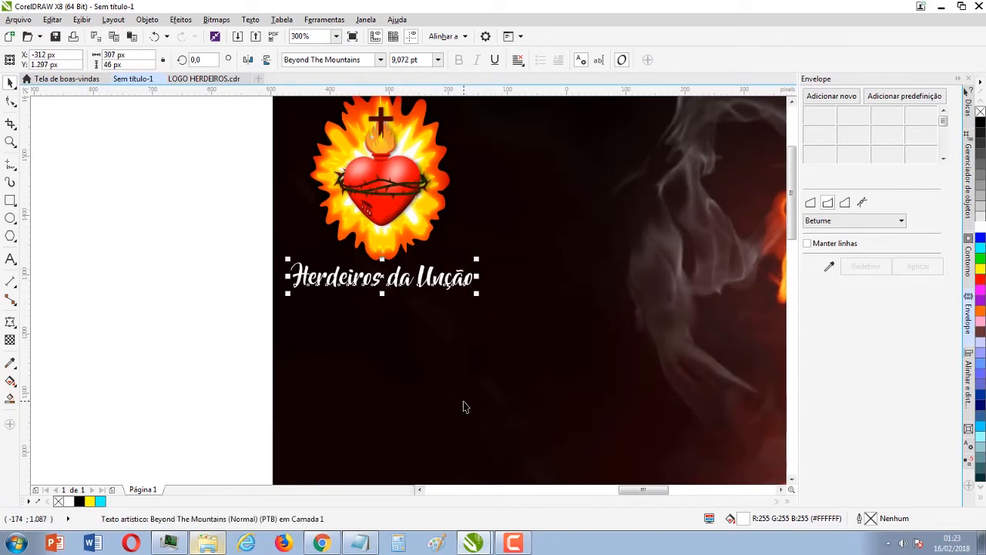
{"action": "left_click", "coordinate": [132, 306]}
{"action": "scroll", "coordinate": [408, 293], "scroll_direction": "down", "scroll_amount": 5}
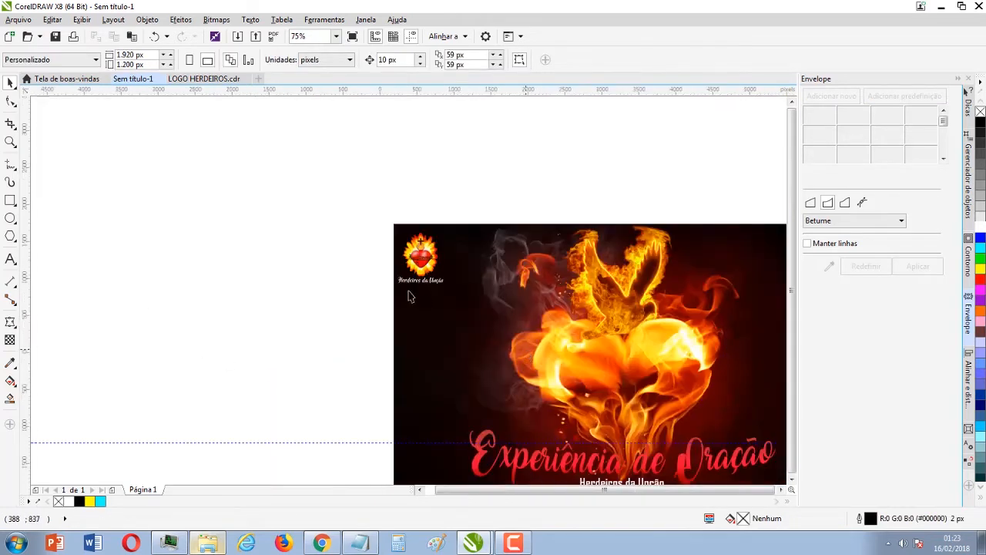
{"action": "scroll", "coordinate": [409, 297], "scroll_direction": "down", "scroll_amount": 2}
{"action": "key", "text": "z"}
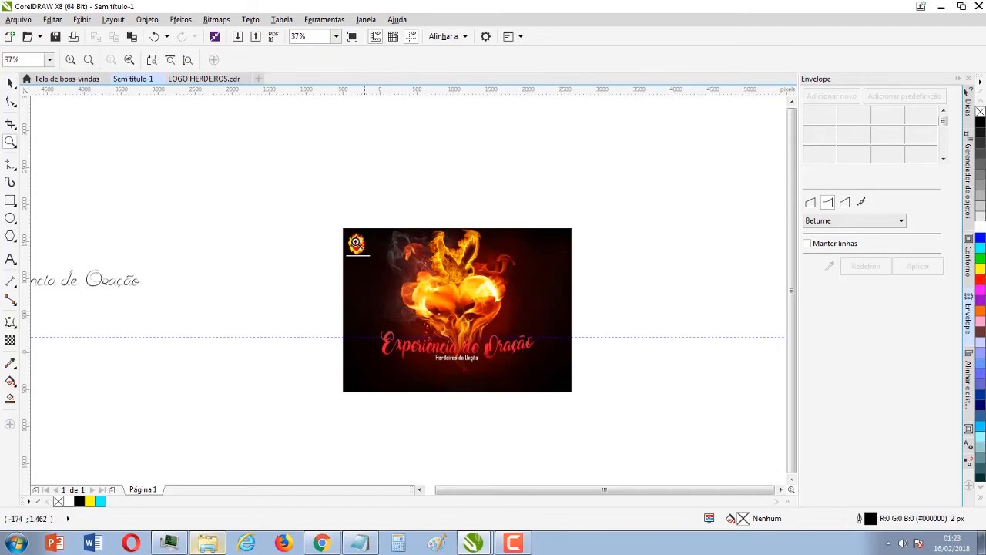
{"action": "left_click_drag", "start_coordinate": [334, 219], "coordinate": [585, 400]}
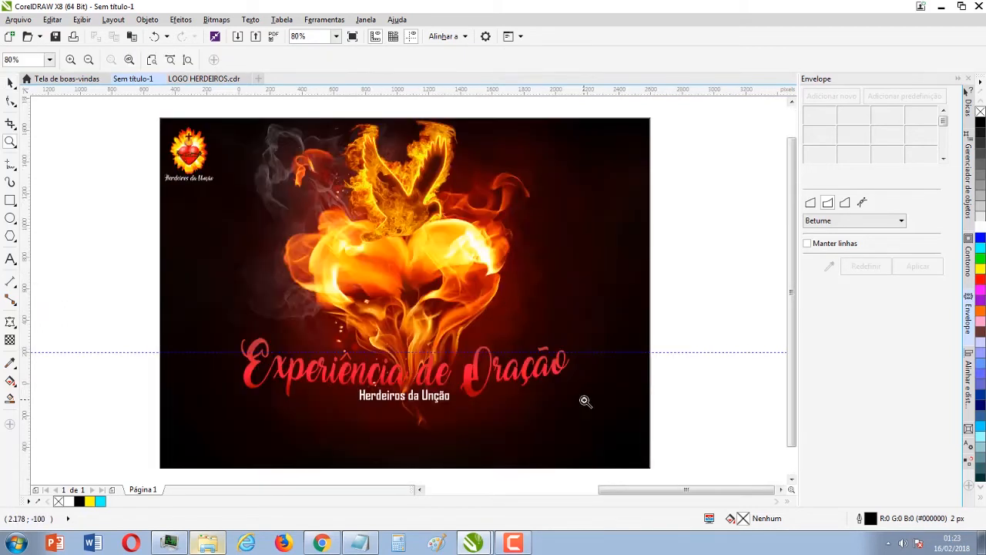
Step: Preview the artwork full screen, and take a close look at the area around the heart logo
{"action": "key", "text": "F9"}
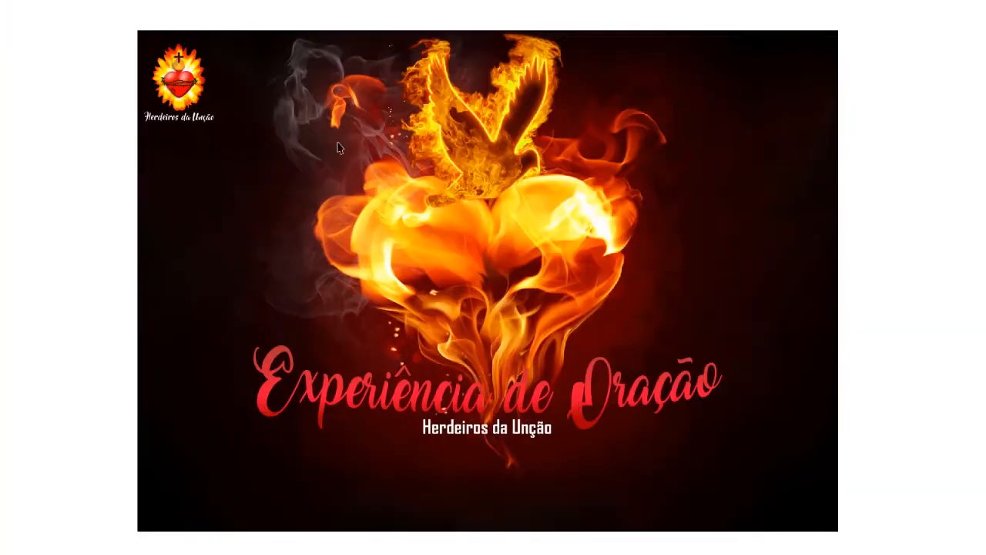
{"action": "key", "text": "F9"}
{"action": "left_click_drag", "start_coordinate": [118, 103], "coordinate": [146, 126]}
Step: Undo the last change to the "Herdeiros da Unção" caption under the heart logo, and restore it
{"action": "key", "text": "ctrl+z"}
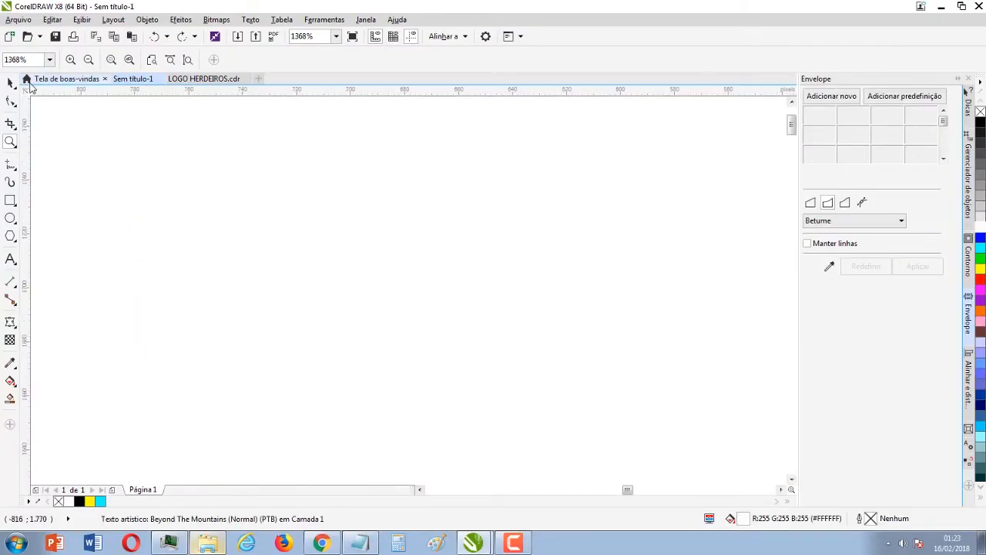
{"action": "scroll", "coordinate": [411, 295], "scroll_direction": "down", "scroll_amount": 7}
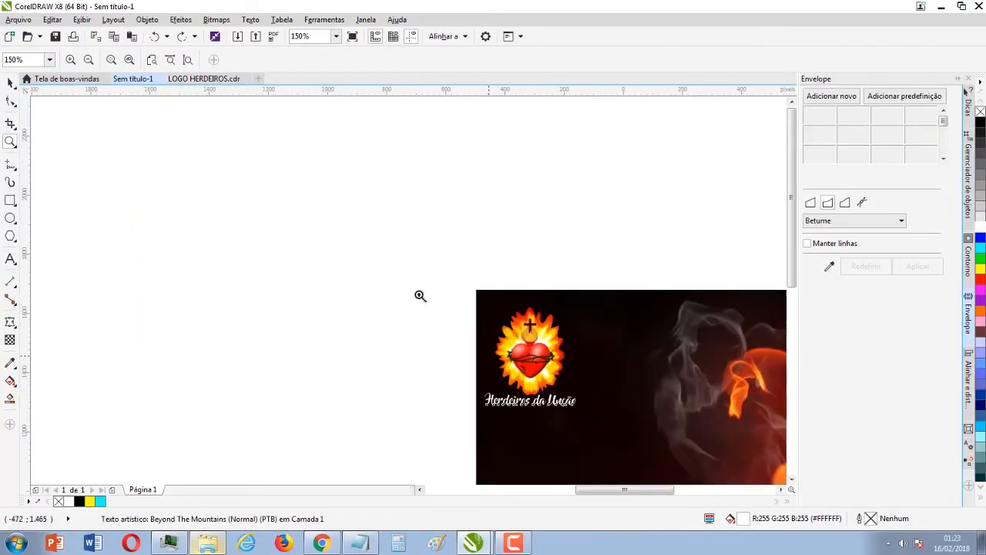
{"action": "left_click", "coordinate": [568, 352]}
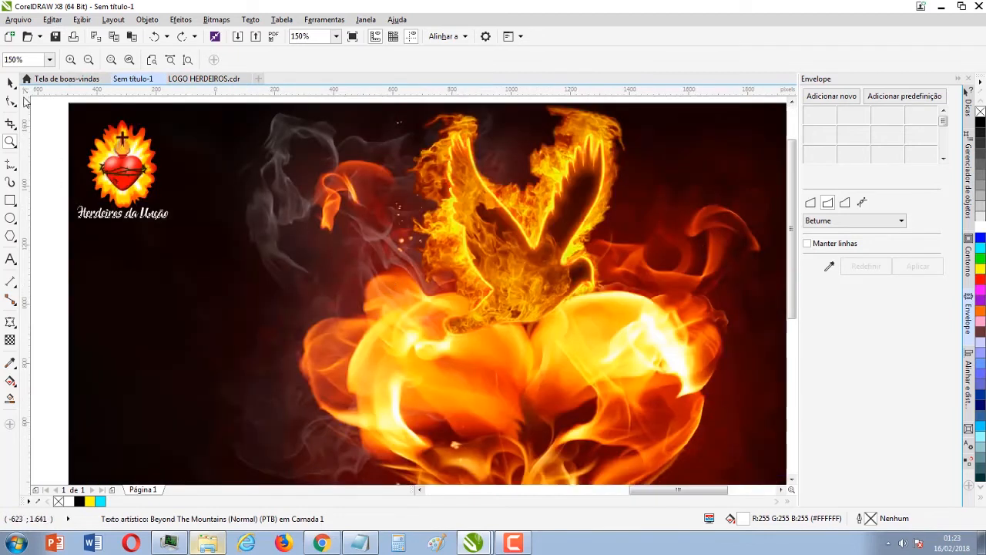
{"action": "left_click", "coordinate": [10, 82]}
{"action": "left_click_drag", "start_coordinate": [54, 105], "coordinate": [186, 235]}
{"action": "left_click", "coordinate": [182, 37]}
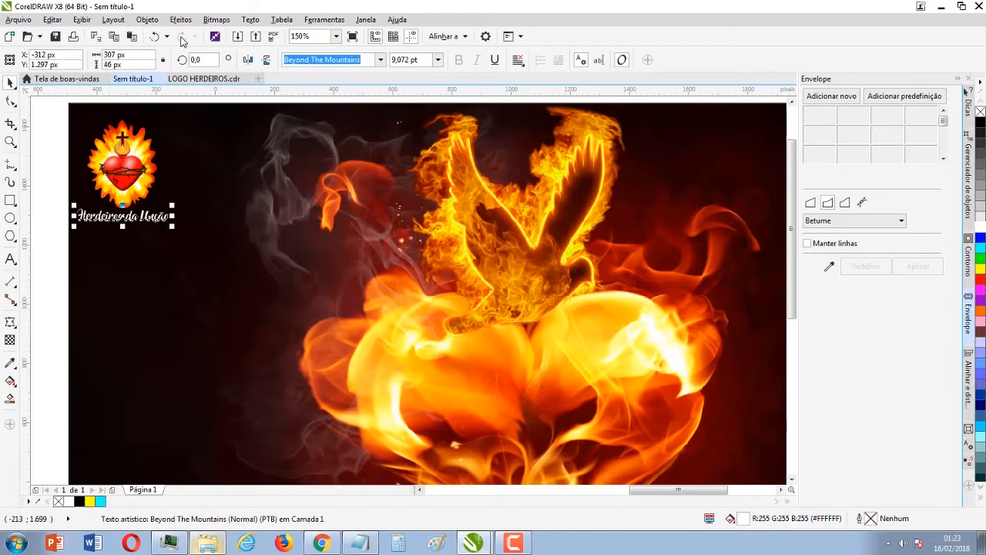
Step: Select the heart logo together with its caption and nudge them 20 px to the right and 10 px up in total
{"action": "left_click_drag", "start_coordinate": [66, 113], "coordinate": [235, 276]}
{"action": "key", "text": "Right"}
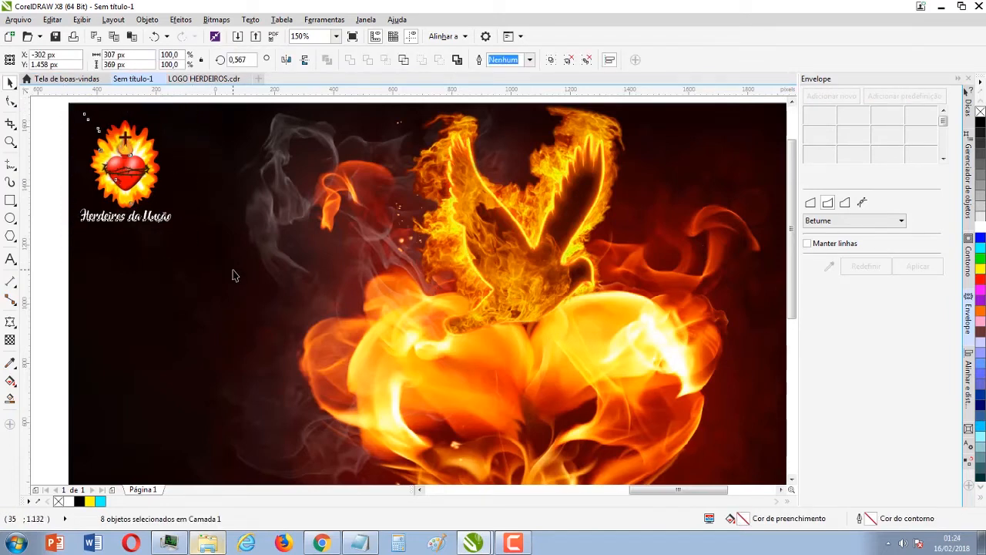
{"action": "key", "text": "Right"}
{"action": "key", "text": "Up"}
{"action": "key", "text": "Left"}
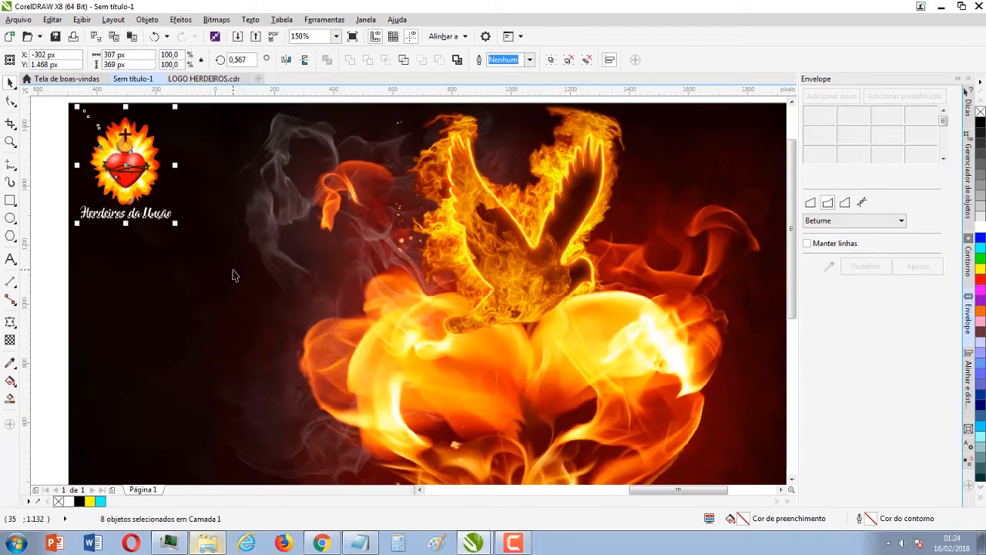
{"action": "key", "text": "Right"}
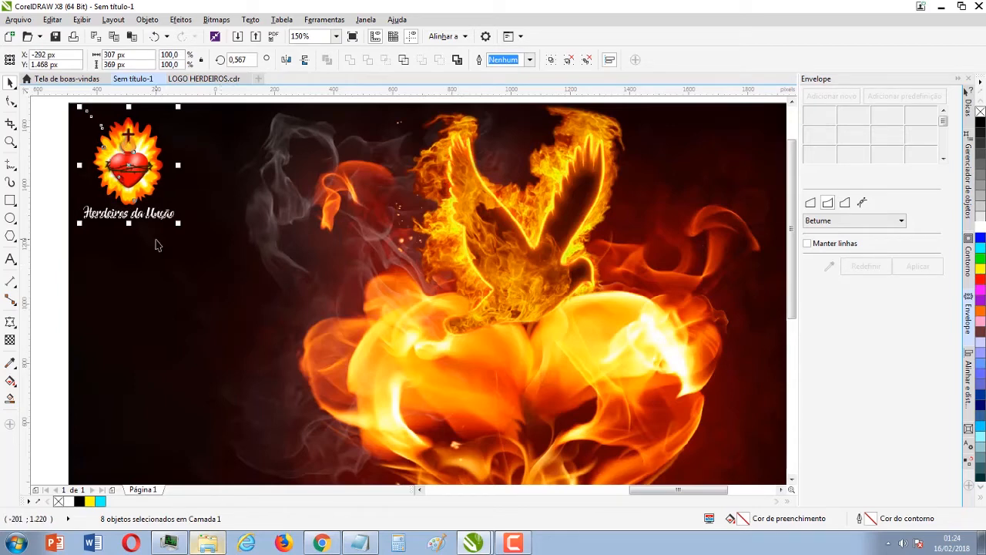
Step: Preview the whole artwork full screen to check the heart logo's placement
{"action": "scroll", "coordinate": [440, 458], "scroll_direction": "down", "scroll_amount": 4}
{"action": "key", "text": "z"}
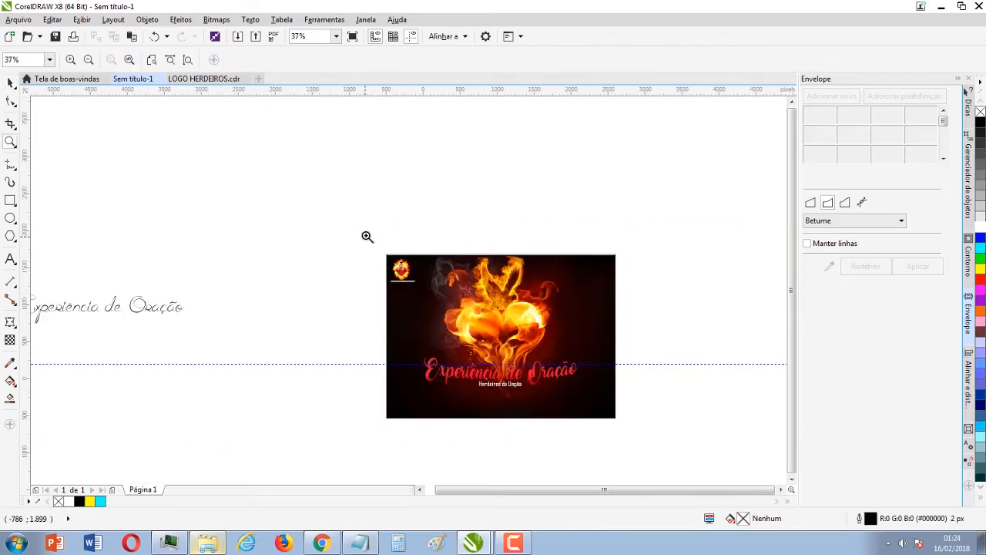
{"action": "left_click_drag", "start_coordinate": [370, 239], "coordinate": [627, 428]}
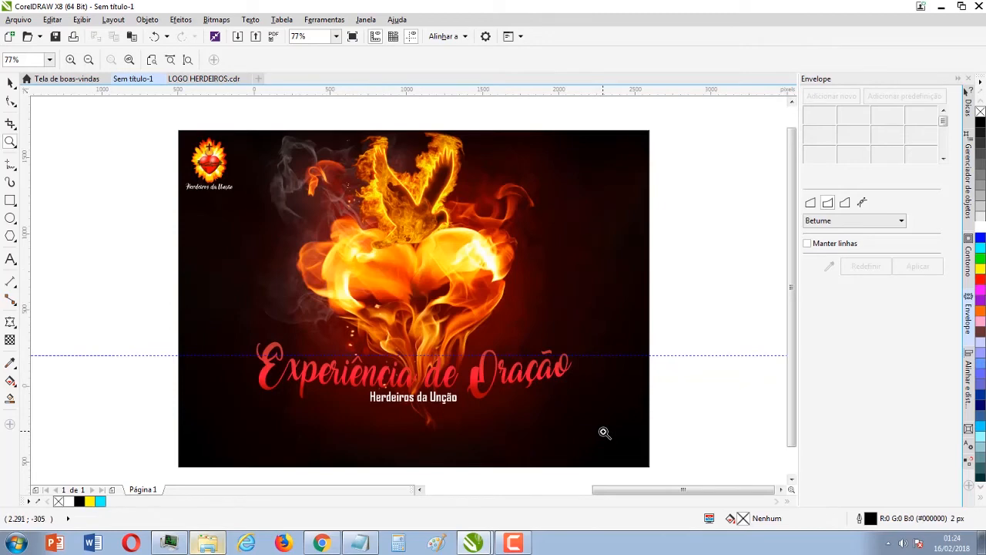
{"action": "key", "text": "F9"}
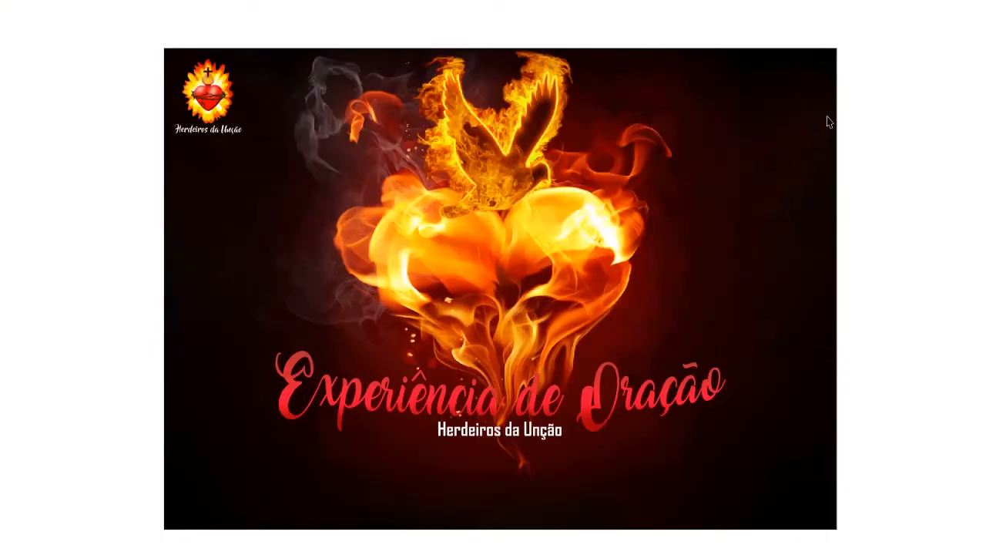
{"action": "key", "text": "Escape"}
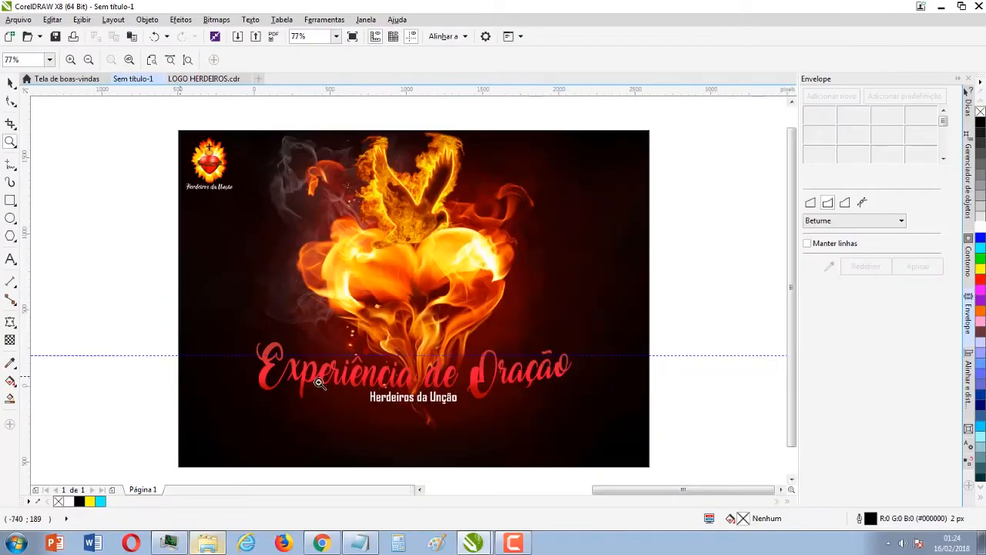
Step: Switch to Windows Explorer and open the "Artes - Logos" folder inside Google Drive's MCS folder
{"action": "left_click", "coordinate": [198, 545]}
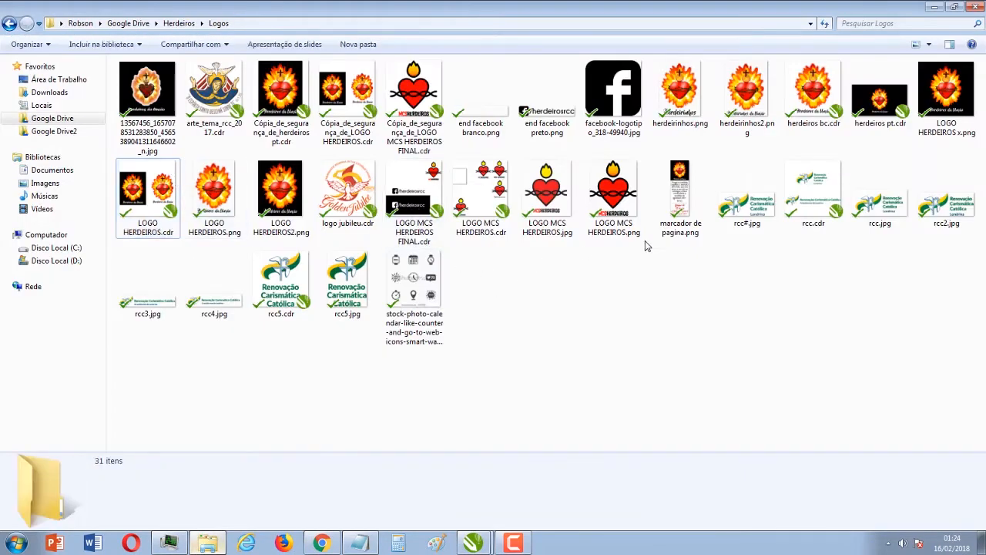
{"action": "left_click", "coordinate": [9, 23]}
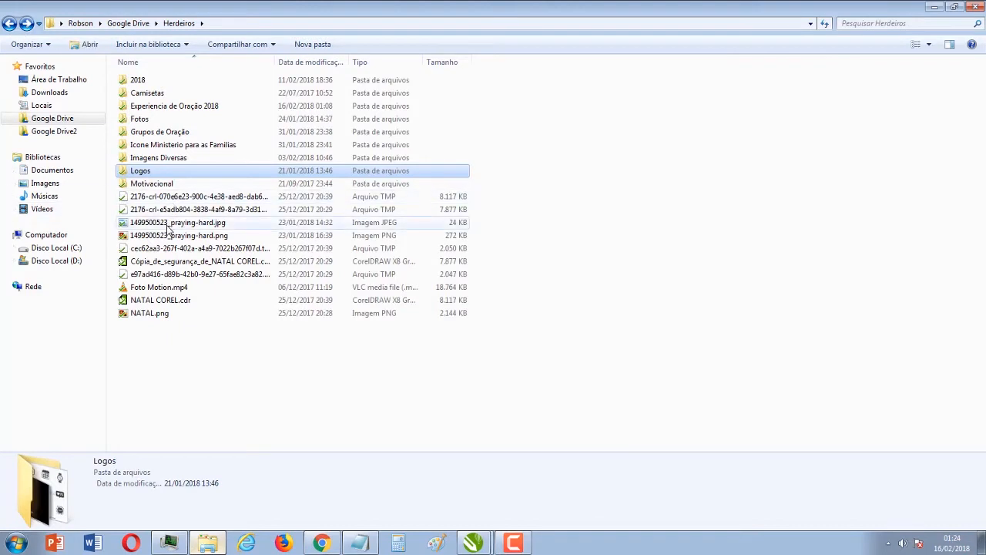
{"action": "left_click", "coordinate": [7, 23]}
{"action": "left_click", "coordinate": [136, 146]}
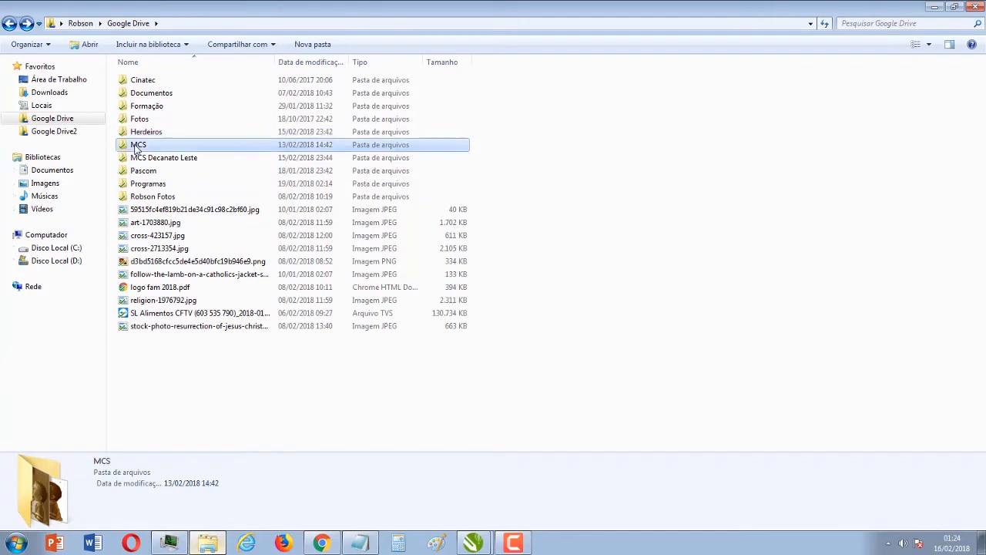
{"action": "double_click", "coordinate": [135, 144]}
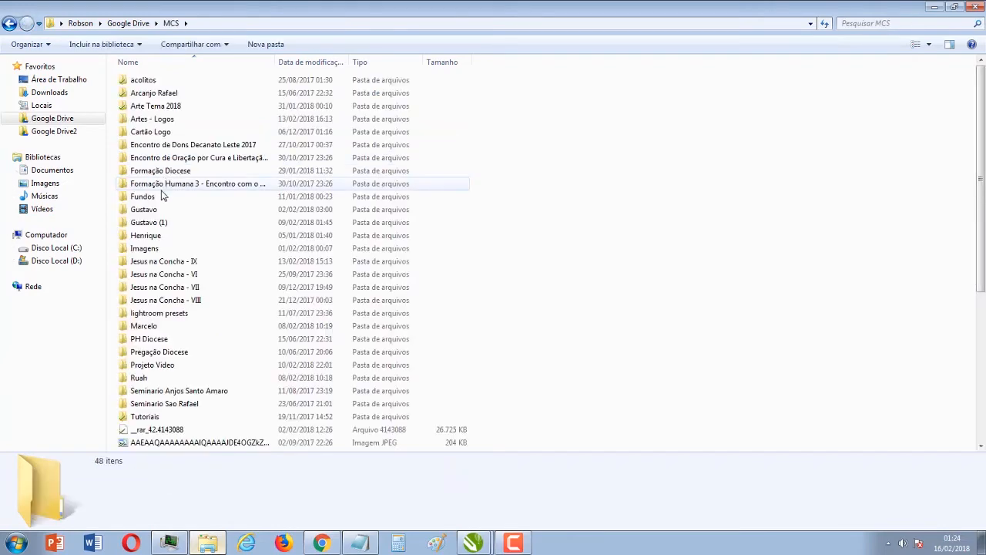
{"action": "double_click", "coordinate": [153, 120]}
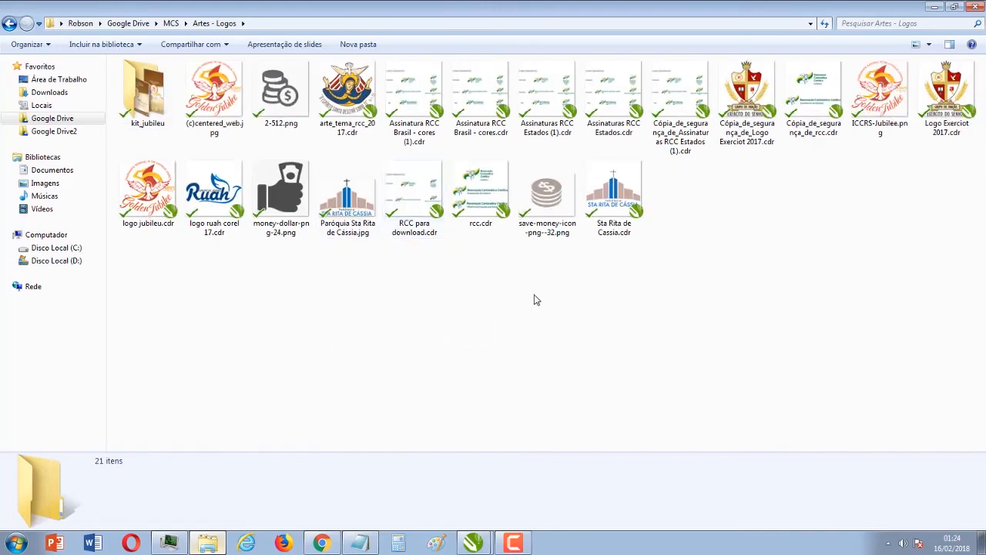
Step: Look through the logo files in "Artes - Logos" for an RCC logo, and return to the MCS folder's contents
{"action": "left_click", "coordinate": [270, 202]}
{"action": "left_click_drag", "start_coordinate": [333, 208], "coordinate": [358, 247]}
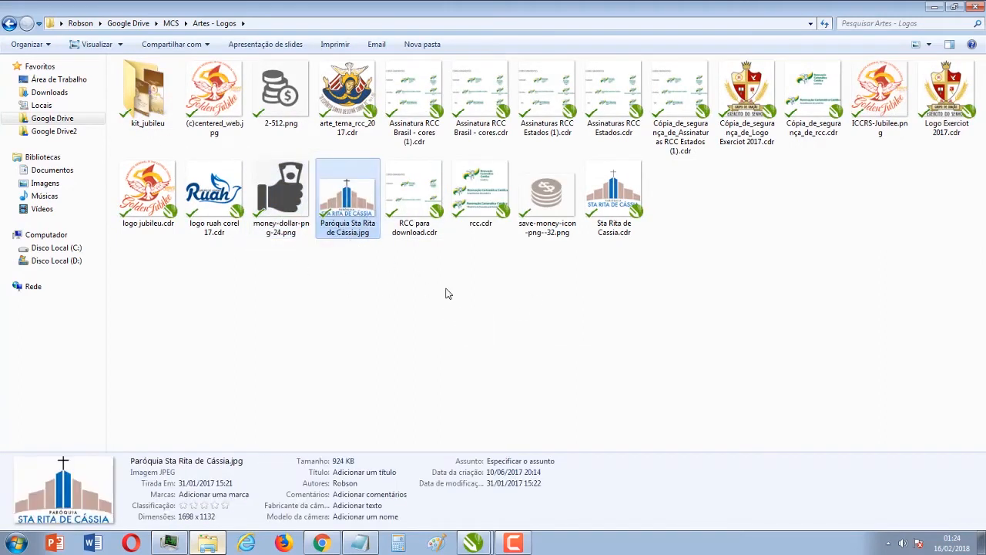
{"action": "left_click", "coordinate": [449, 293]}
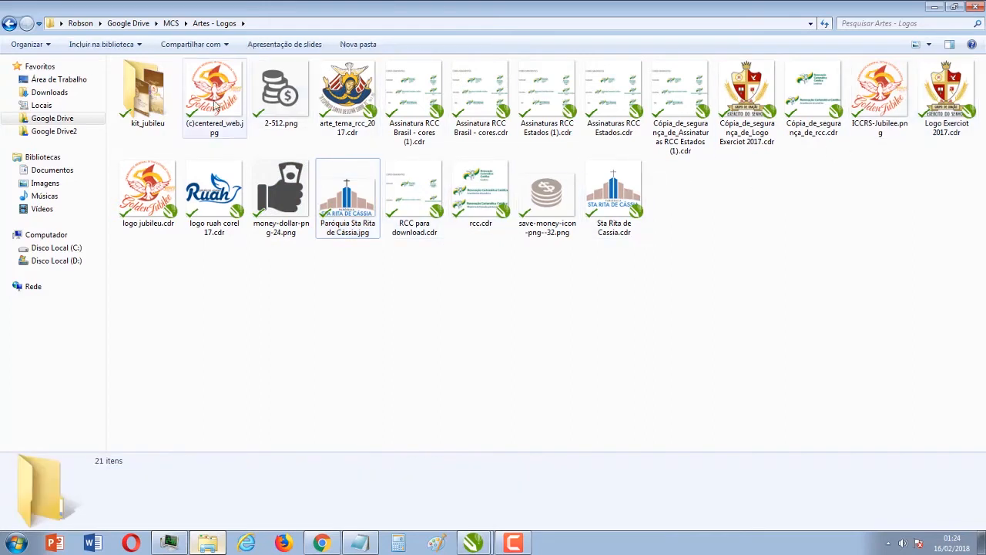
{"action": "left_click", "coordinate": [401, 98]}
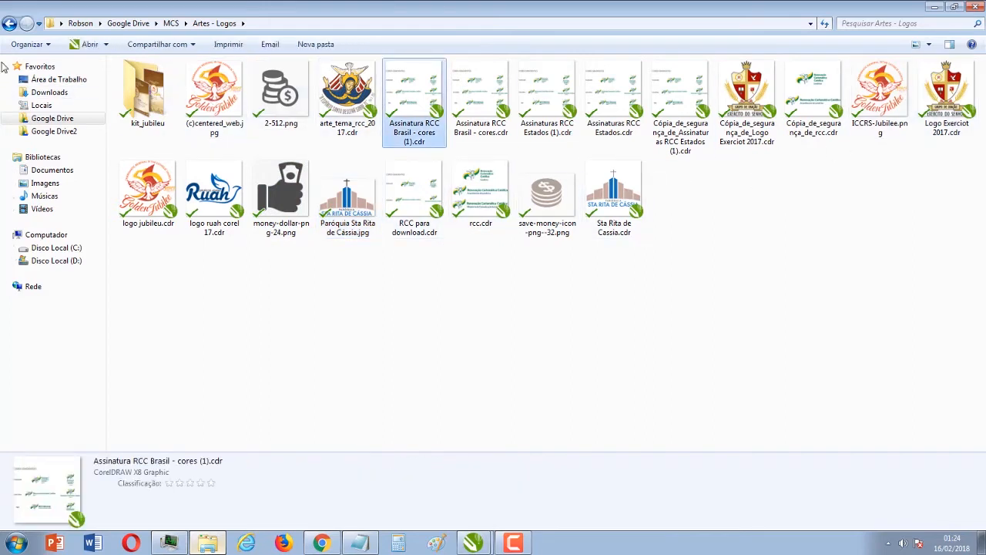
{"action": "left_click", "coordinate": [9, 23]}
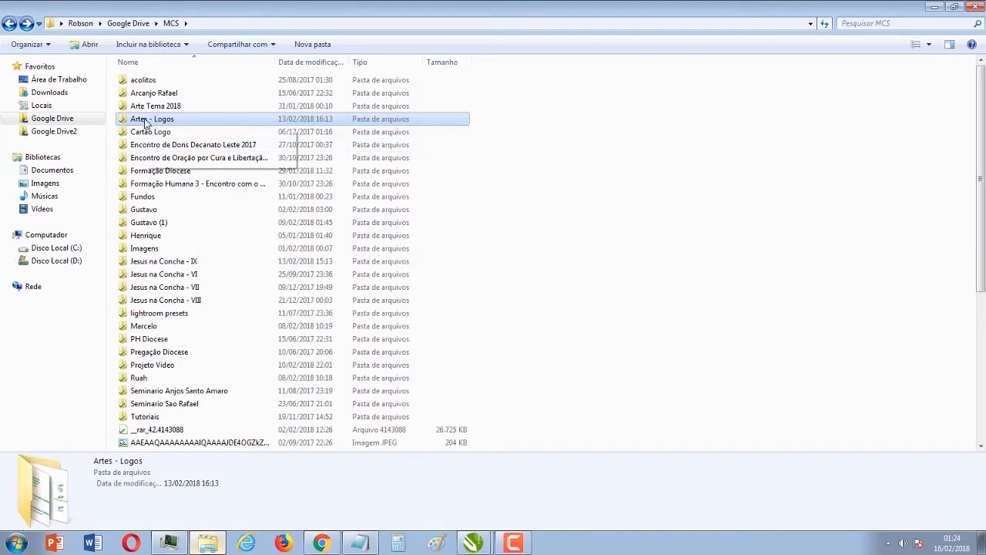
{"action": "scroll", "coordinate": [195, 389], "scroll_direction": "down", "scroll_amount": 1}
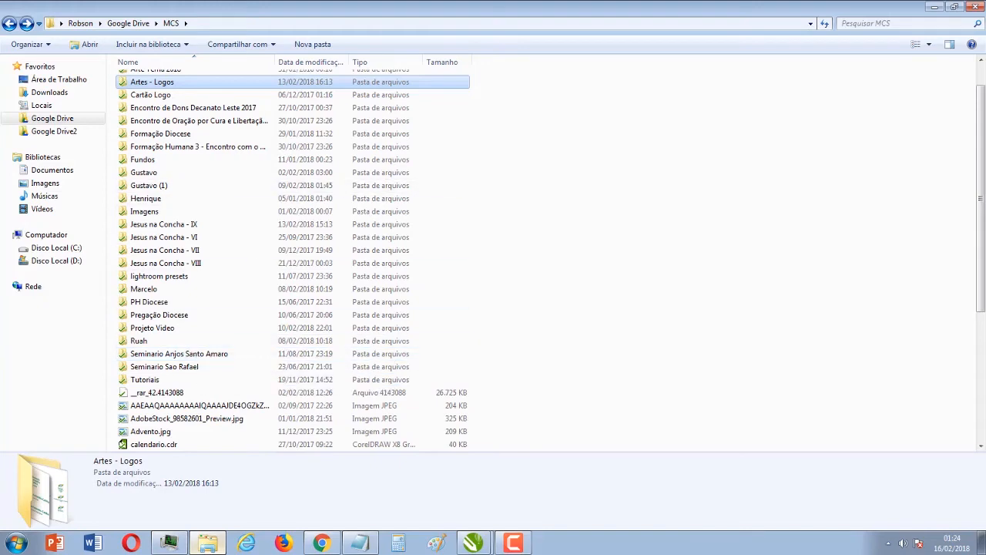
Step: Switch to Chrome and open the inner "Logos RCC" folder of the shared MCS Leste folder on Google Drive in a new tab
{"action": "left_click", "coordinate": [307, 545]}
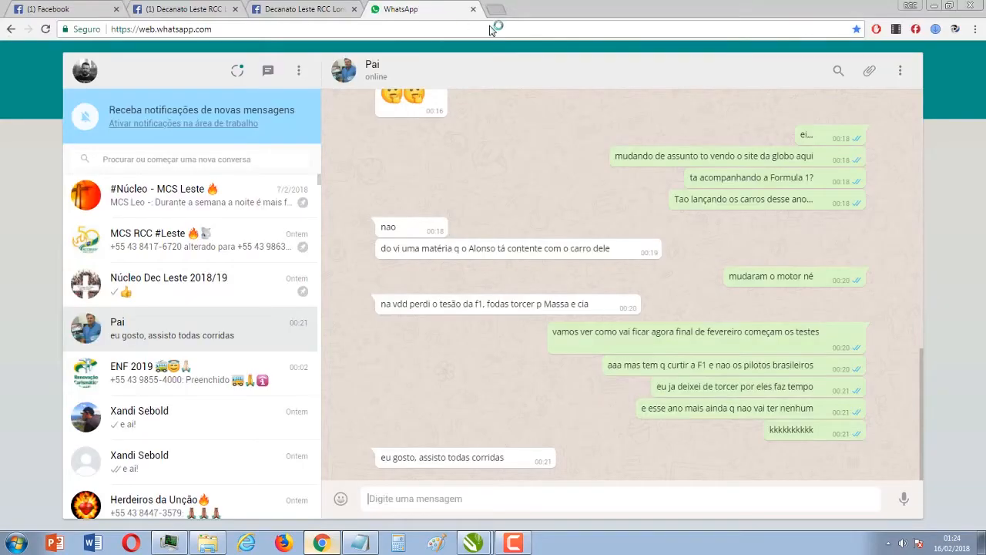
{"action": "key", "text": "ctrl+t"}
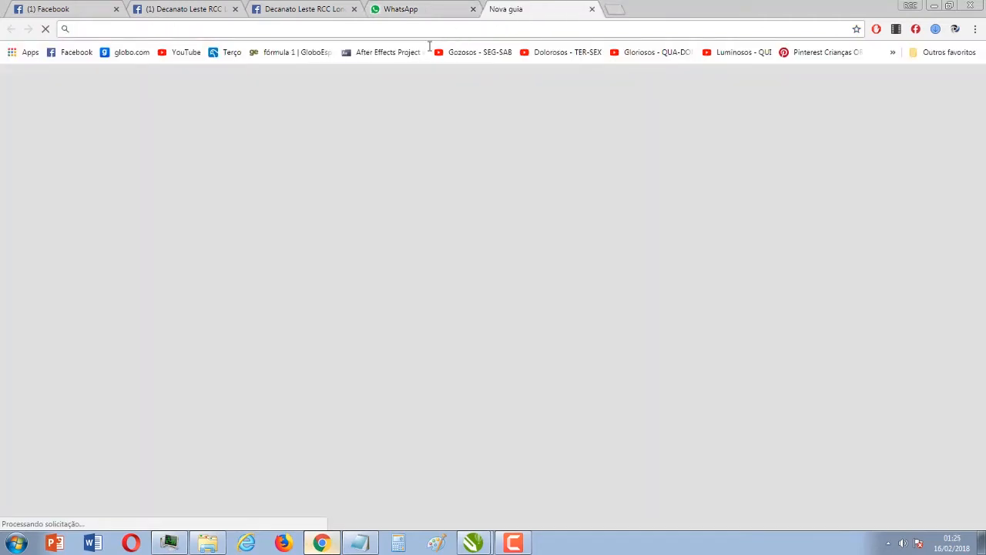
{"action": "type", "text": "drive"}
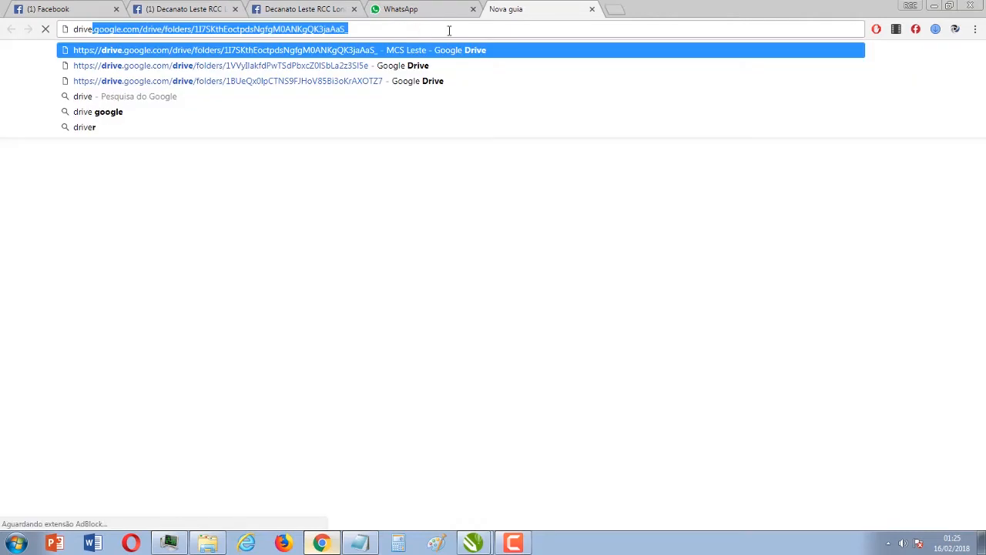
{"action": "key", "text": "Return"}
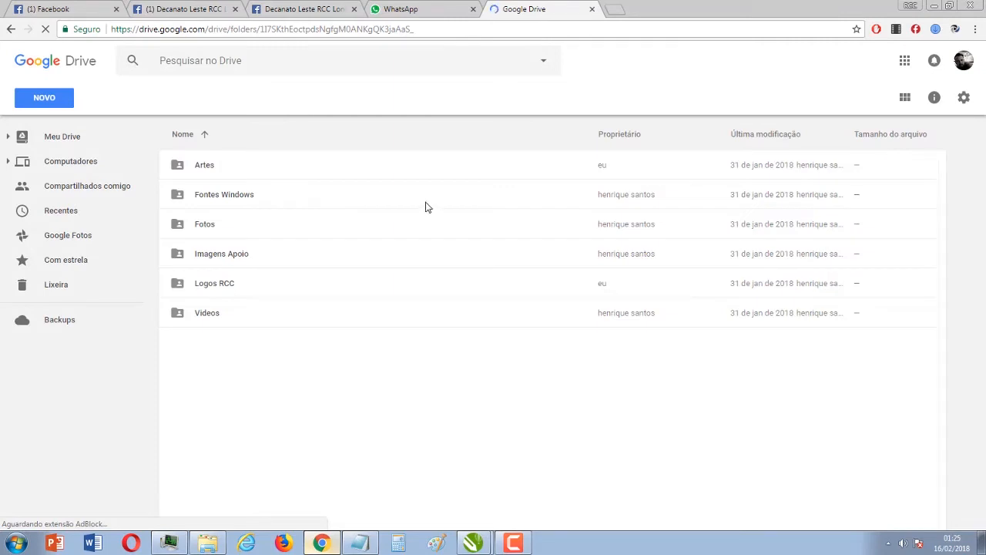
{"action": "double_click", "coordinate": [214, 284]}
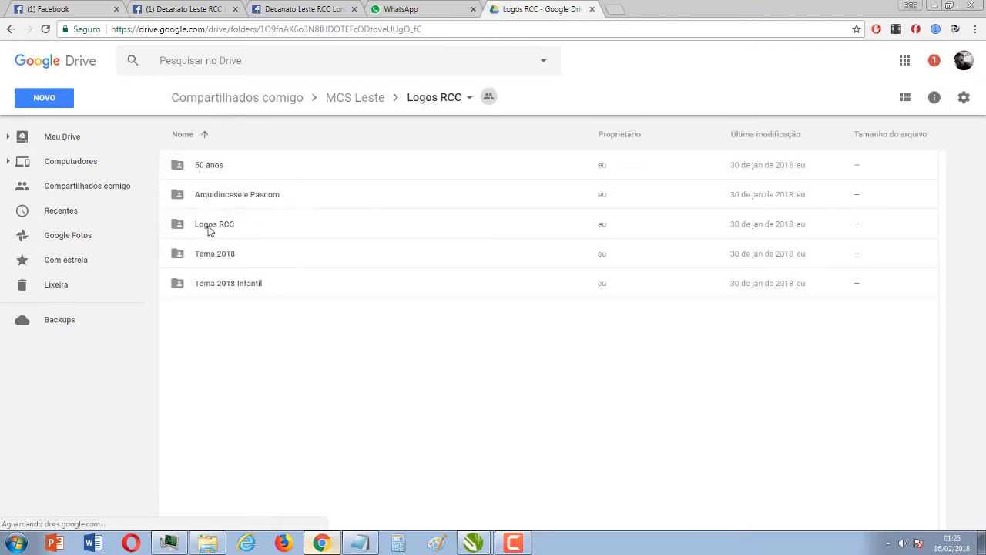
{"action": "double_click", "coordinate": [208, 228]}
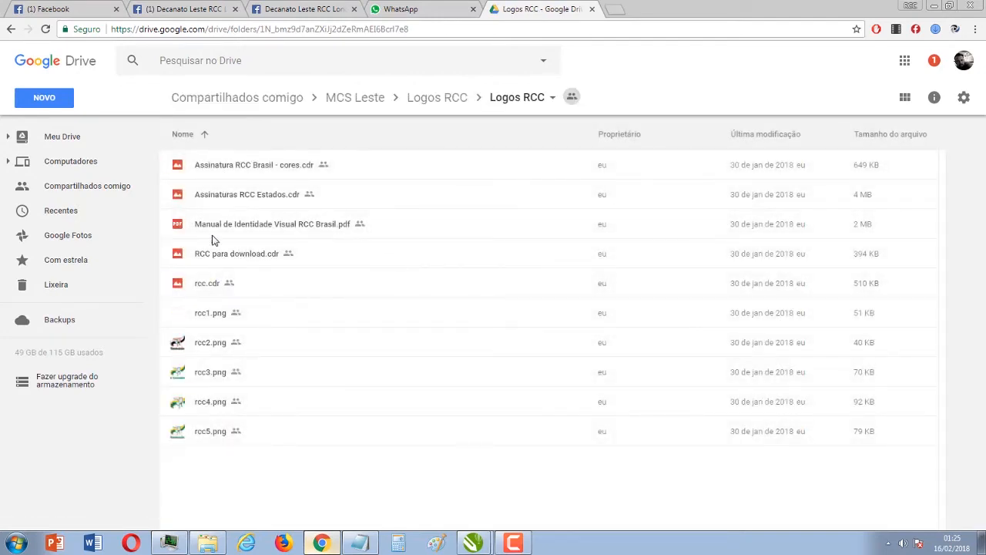
Step: Download "Manual de Identidade Visual RCC Brasil.pdf" from the Logos RCC folder
{"action": "left_click", "coordinate": [215, 225]}
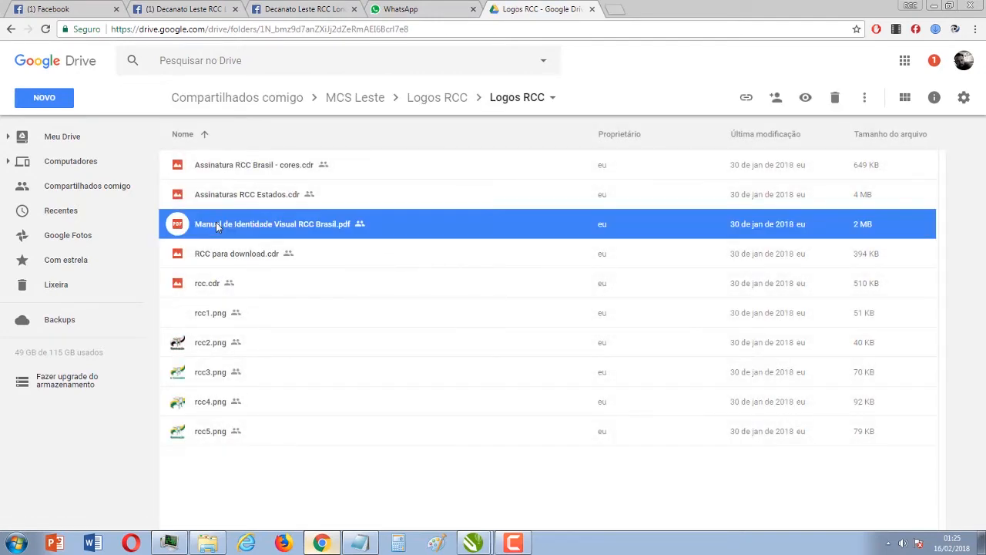
{"action": "right_click", "coordinate": [216, 222]}
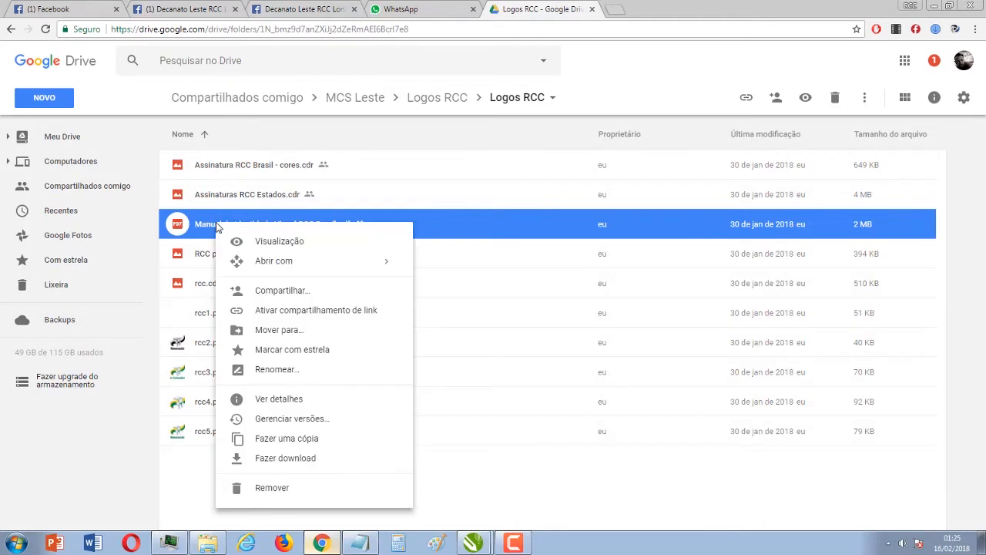
{"action": "left_click", "coordinate": [277, 461]}
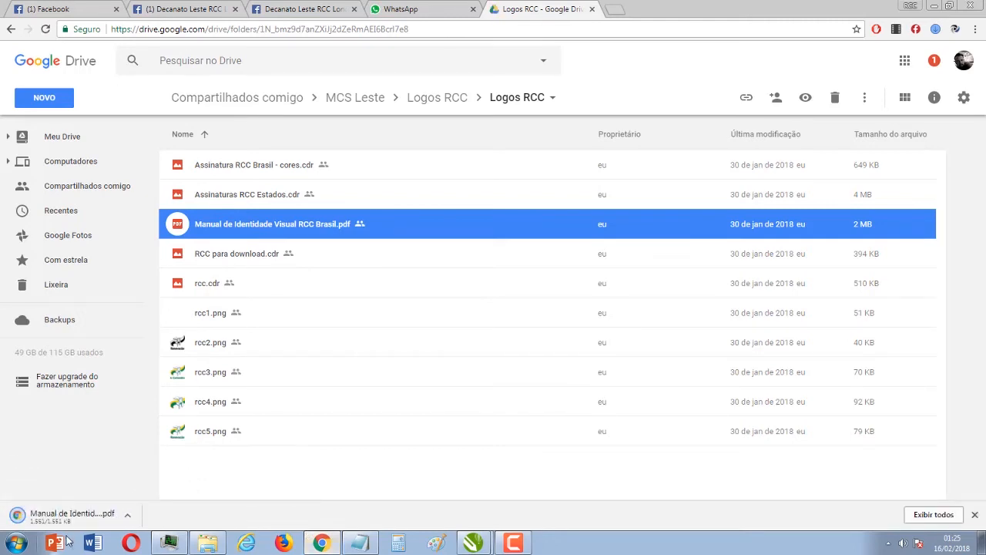
Step: Open the downloaded RCC identity manual and read through its contents, principles, concept and brand version pages up to "Sigla"
{"action": "left_click", "coordinate": [70, 514]}
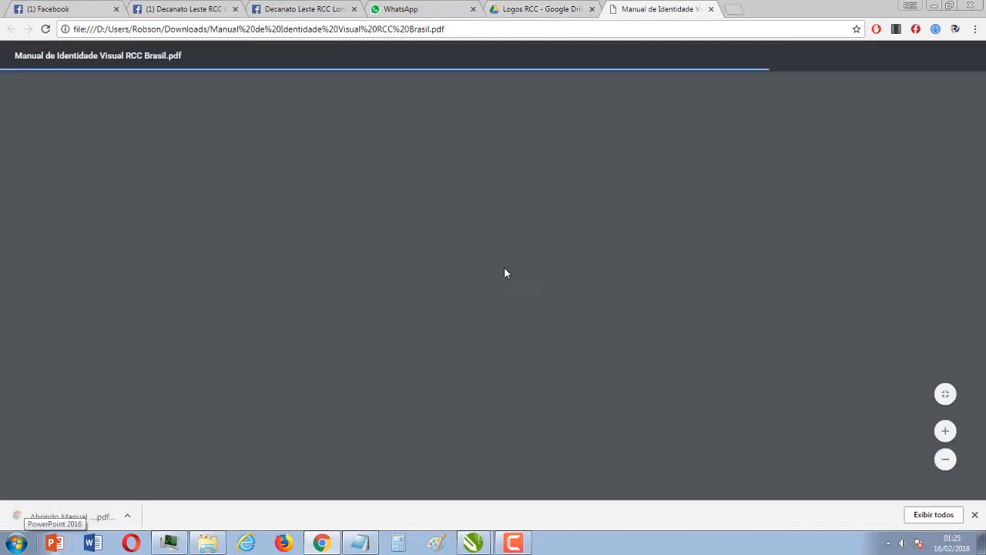
{"action": "scroll", "coordinate": [530, 302], "scroll_direction": "down", "scroll_amount": 5}
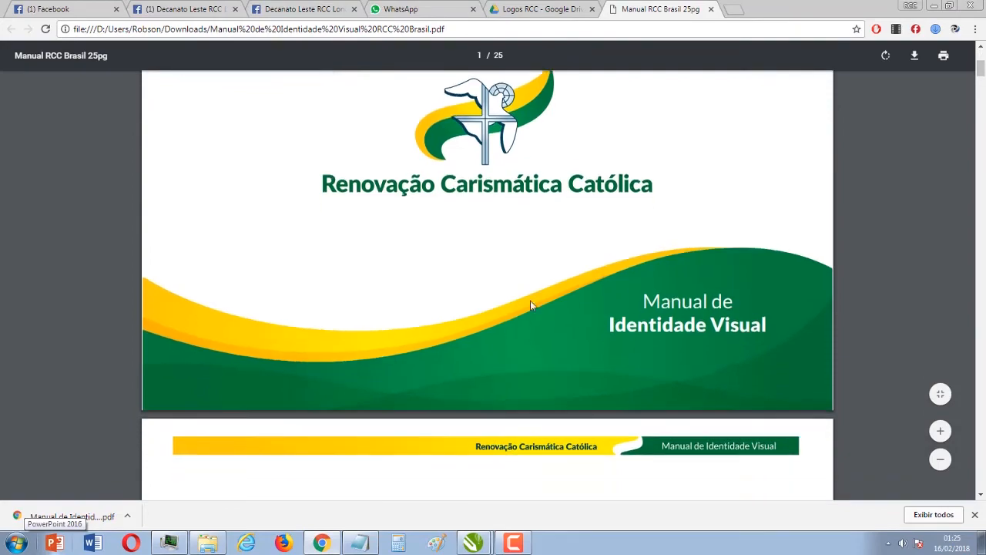
{"action": "scroll", "coordinate": [530, 304], "scroll_direction": "down", "scroll_amount": 15}
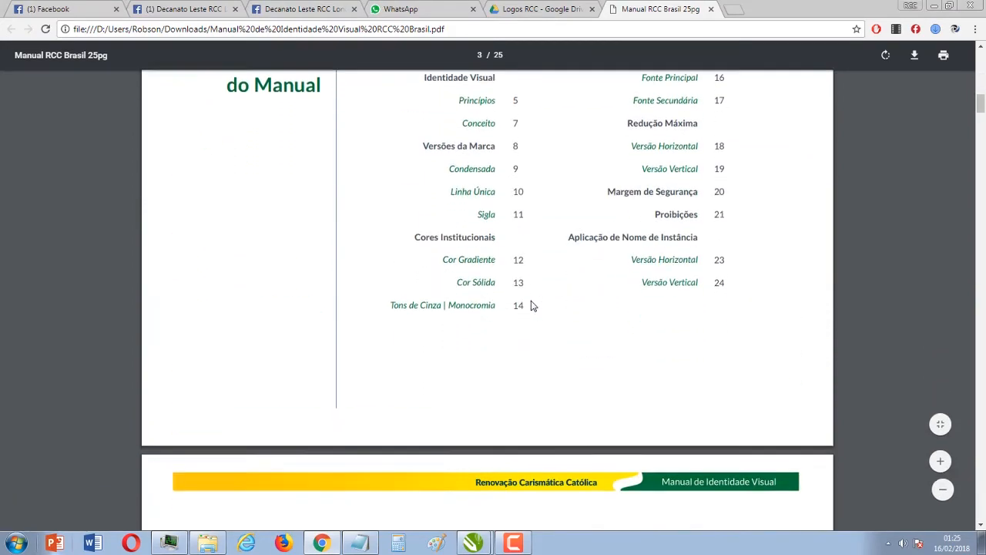
{"action": "scroll", "coordinate": [535, 306], "scroll_direction": "down", "scroll_amount": 12}
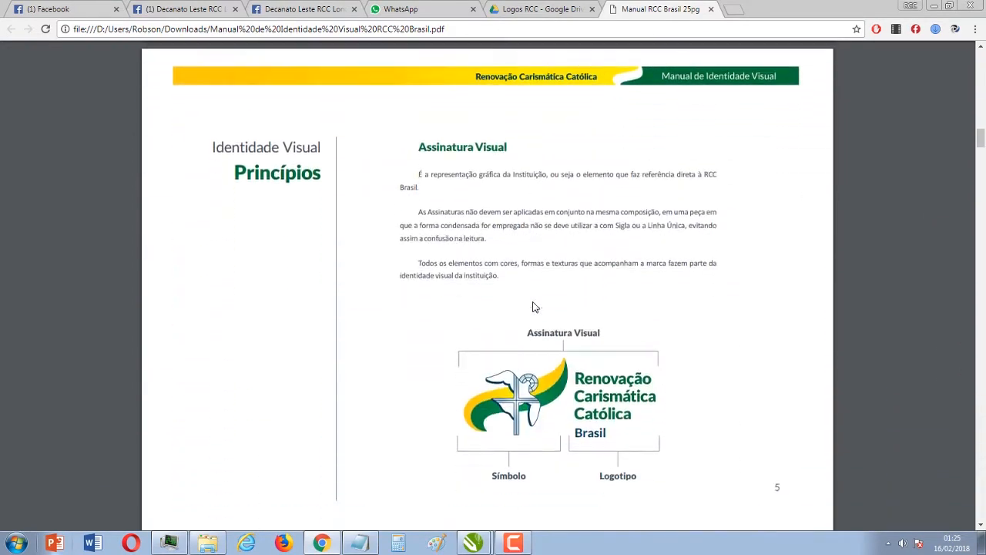
{"action": "scroll", "coordinate": [535, 306], "scroll_direction": "down", "scroll_amount": 15}
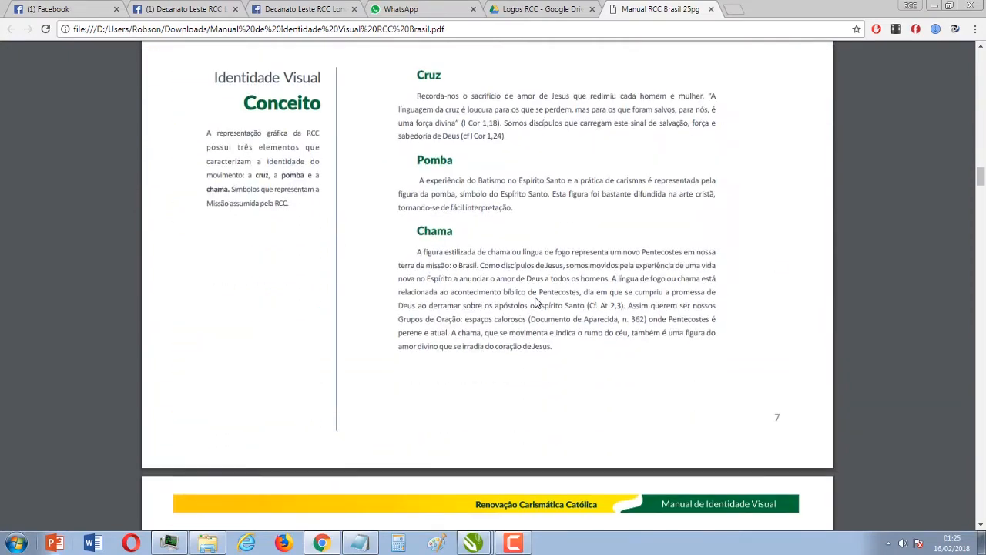
{"action": "scroll", "coordinate": [537, 304], "scroll_direction": "down", "scroll_amount": 12}
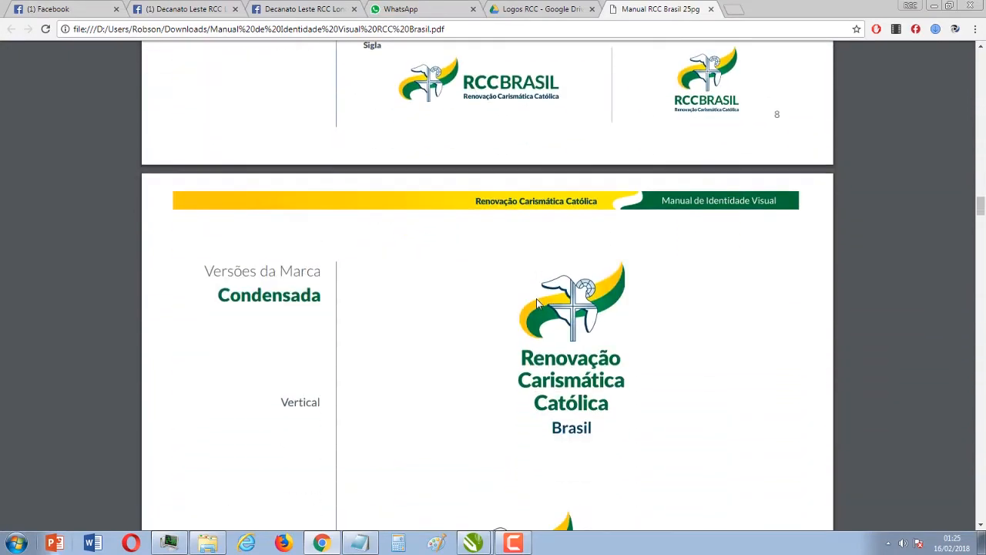
{"action": "scroll", "coordinate": [537, 304], "scroll_direction": "down", "scroll_amount": 10}
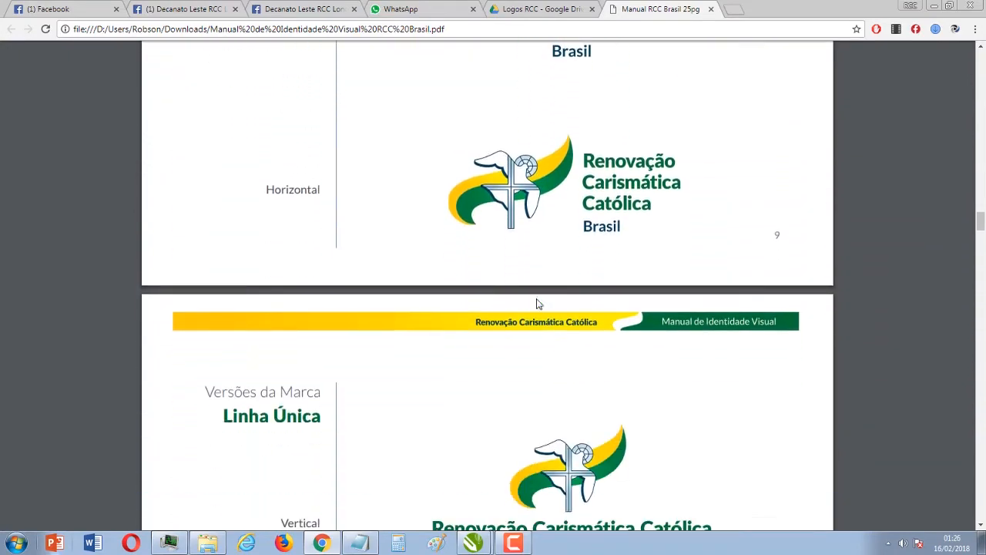
{"action": "scroll", "coordinate": [537, 306], "scroll_direction": "down", "scroll_amount": 10}
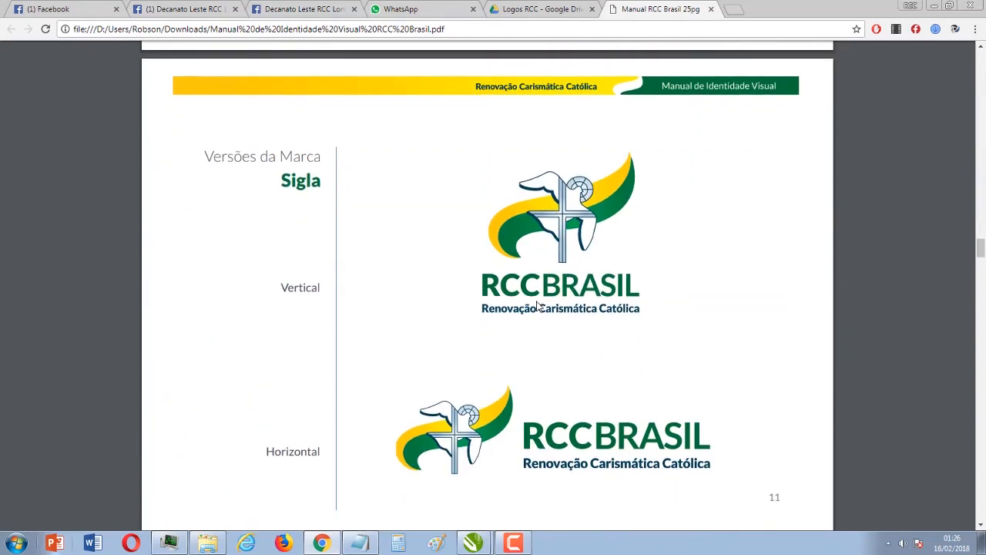
Step: Examine the "Cores Institucionais" pages for gradient, solid, greyscale and monochrome use, highlighting the note on printing with 1 or 2 colours
{"action": "scroll", "coordinate": [536, 306], "scroll_direction": "down", "scroll_amount": 10}
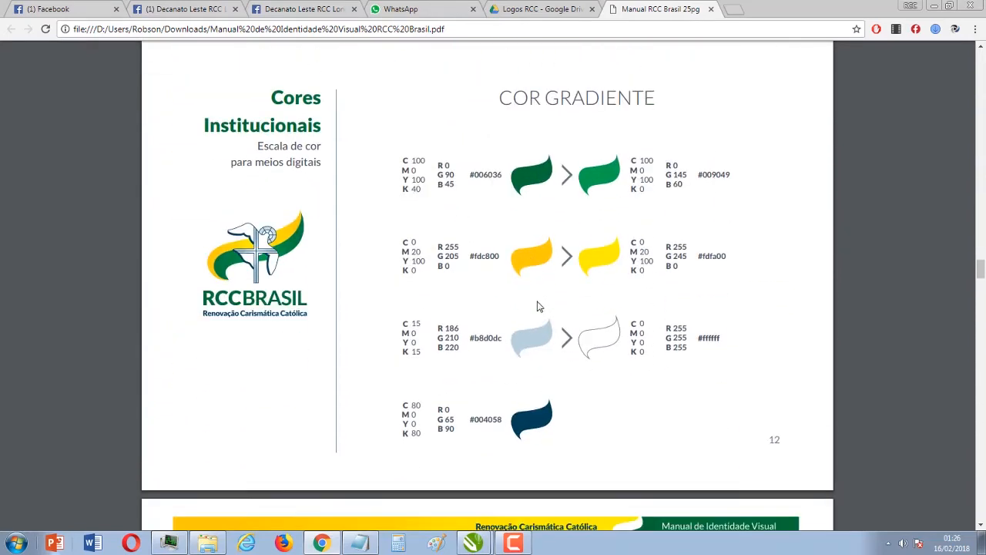
{"action": "scroll", "coordinate": [536, 305], "scroll_direction": "down", "scroll_amount": 10}
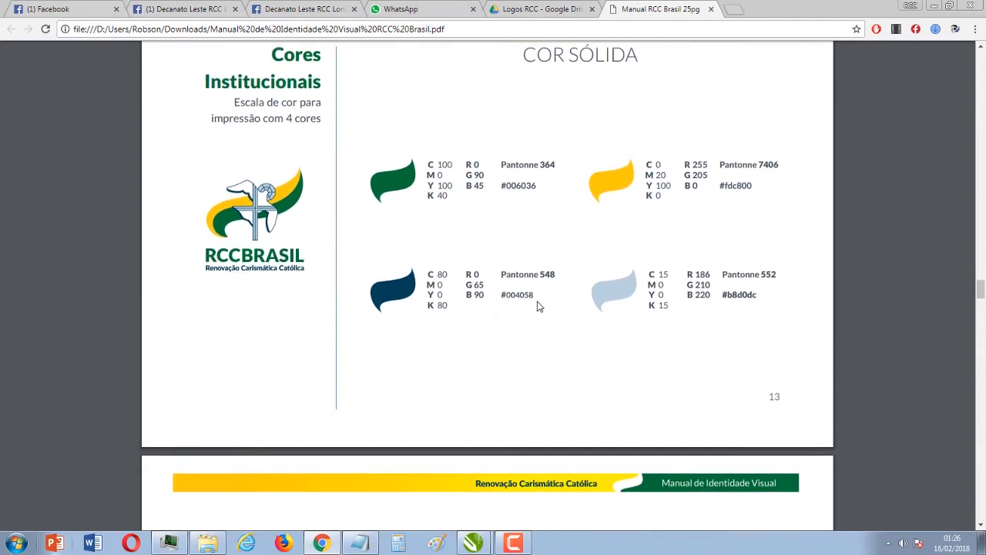
{"action": "scroll", "coordinate": [538, 306], "scroll_direction": "down", "scroll_amount": 8}
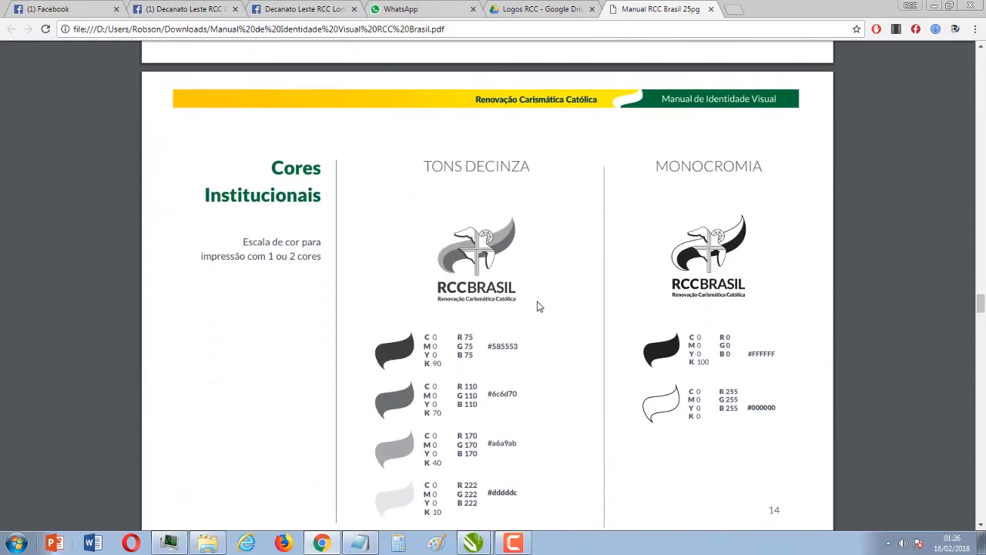
{"action": "scroll", "coordinate": [747, 209], "scroll_direction": "down", "scroll_amount": 2}
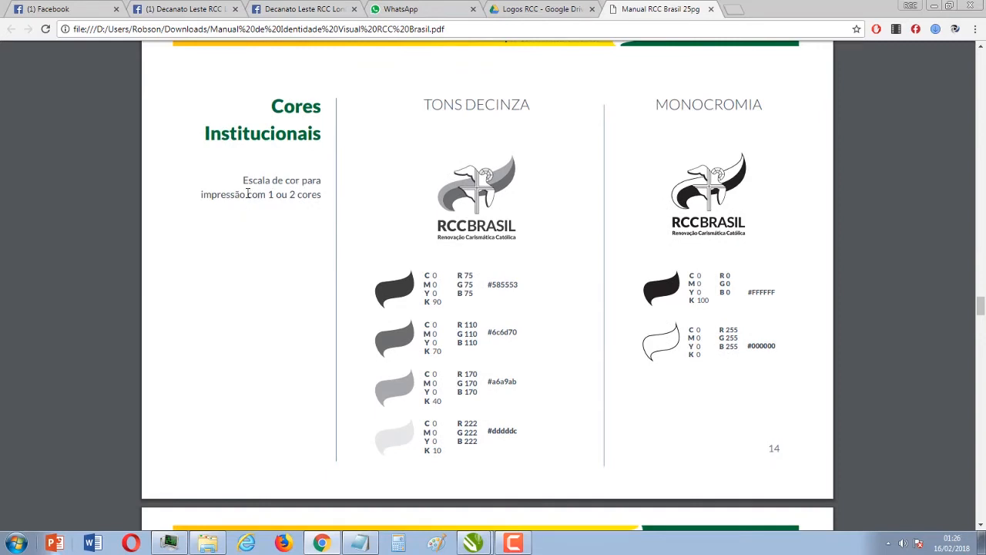
{"action": "left_click_drag", "start_coordinate": [247, 194], "coordinate": [325, 196]}
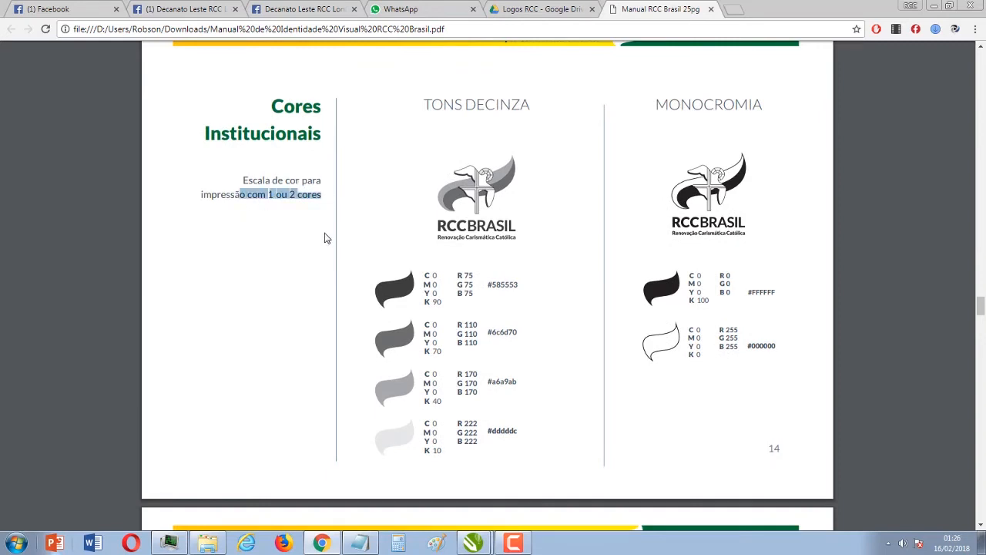
{"action": "scroll", "coordinate": [324, 238], "scroll_direction": "down", "scroll_amount": 2}
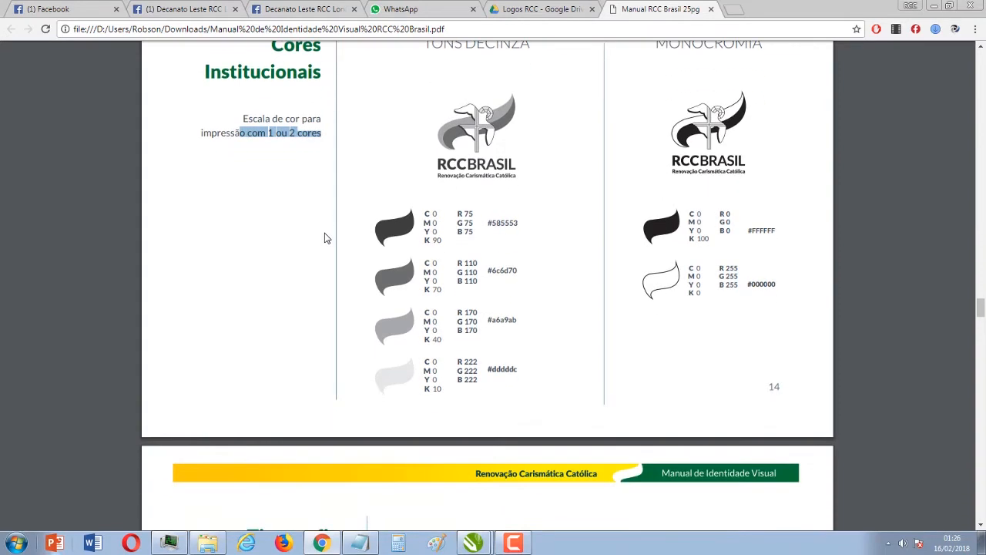
{"action": "scroll", "coordinate": [324, 238], "scroll_direction": "down", "scroll_amount": 4}
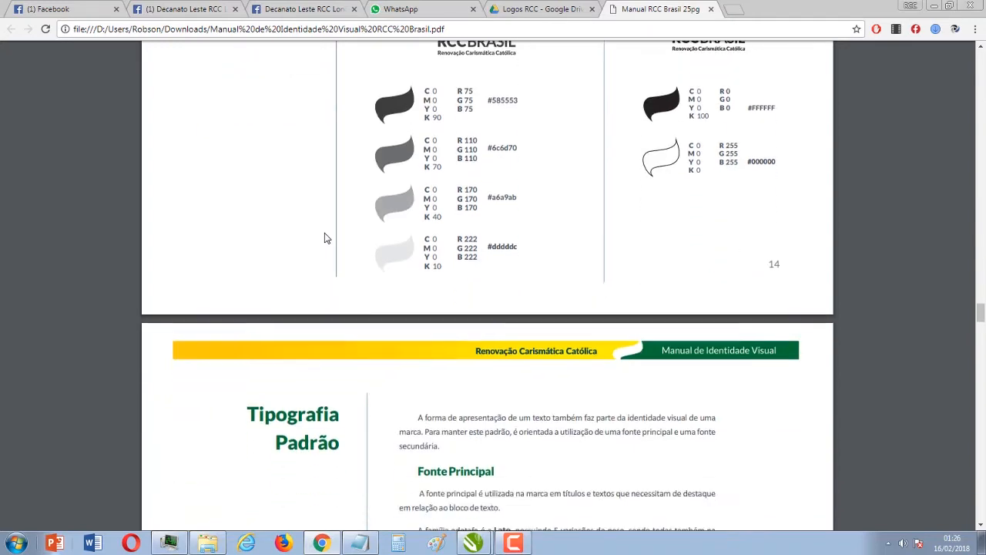
Step: Review the manual's standard typography, maximum reduction sizes and safety margin pages
{"action": "scroll", "coordinate": [324, 238], "scroll_direction": "down", "scroll_amount": 10}
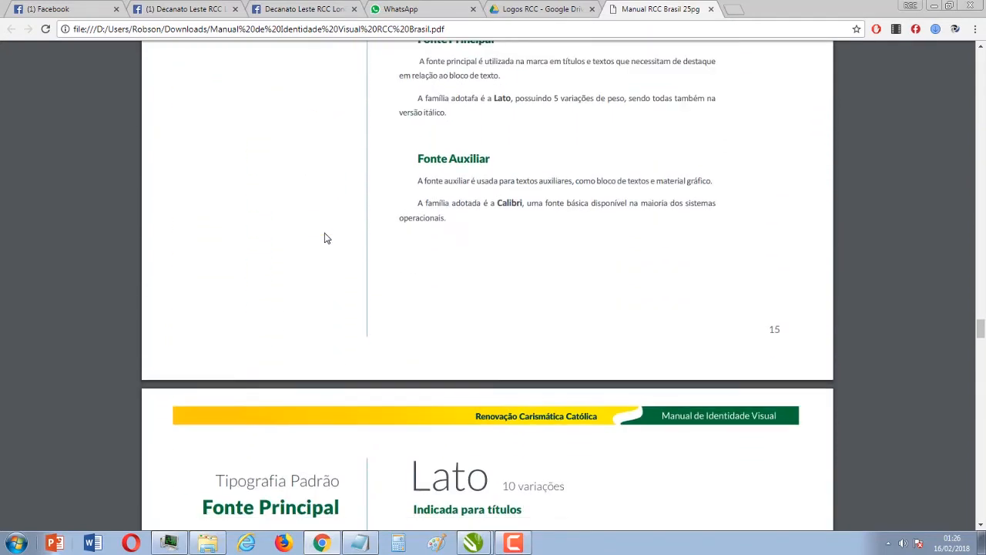
{"action": "scroll", "coordinate": [325, 238], "scroll_direction": "down", "scroll_amount": 11}
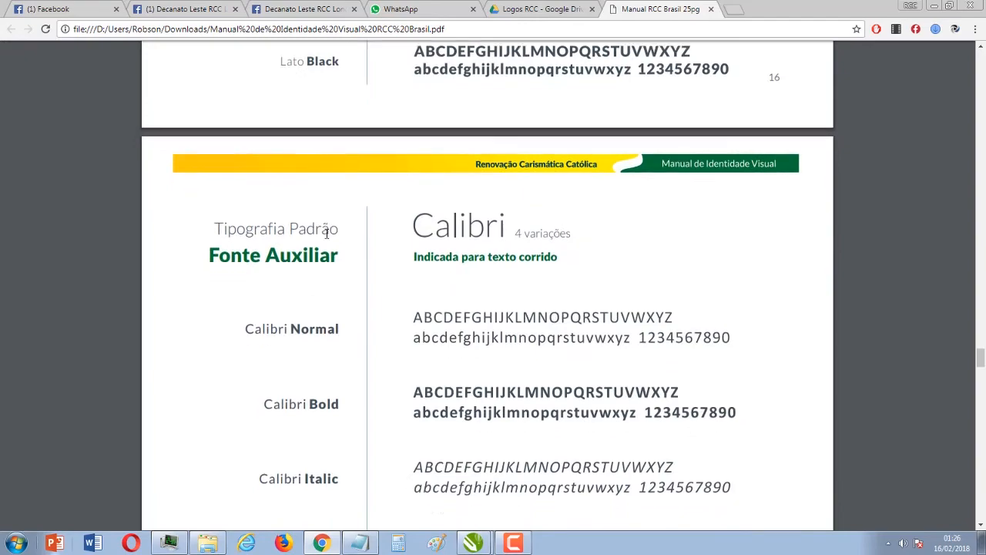
{"action": "scroll", "coordinate": [324, 238], "scroll_direction": "up", "scroll_amount": 6}
{"action": "scroll", "coordinate": [324, 238], "scroll_direction": "up", "scroll_amount": 11}
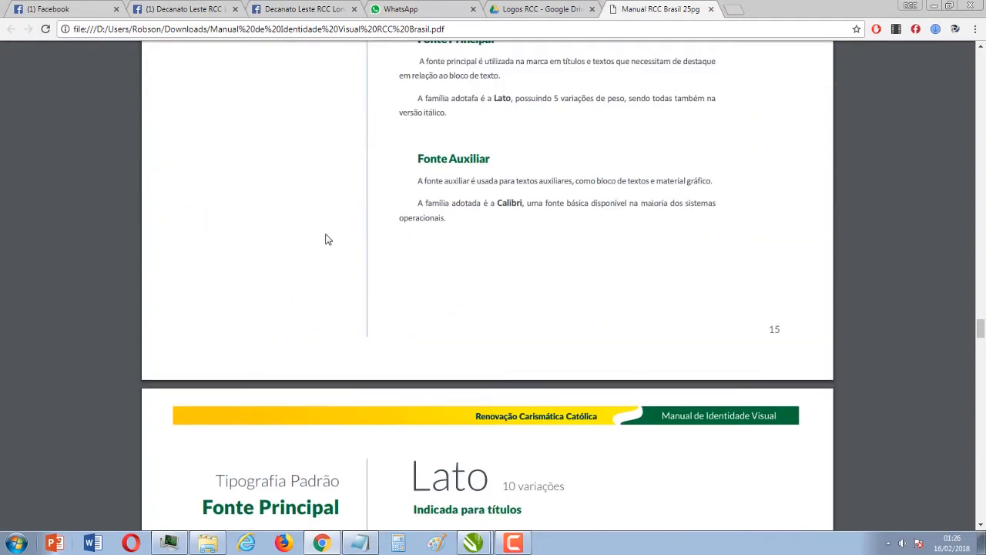
{"action": "scroll", "coordinate": [324, 238], "scroll_direction": "down", "scroll_amount": 20}
{"action": "scroll", "coordinate": [326, 239], "scroll_direction": "down", "scroll_amount": 5}
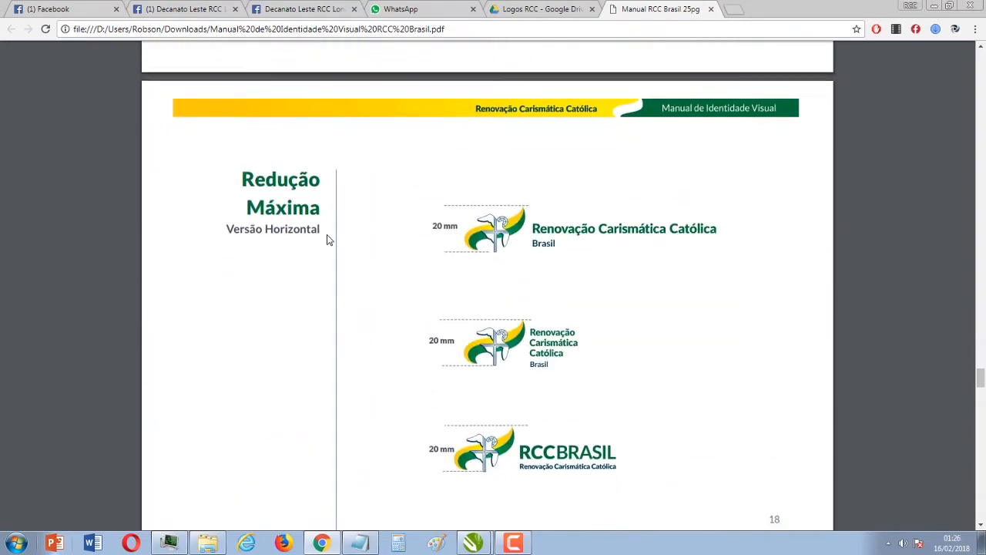
{"action": "scroll", "coordinate": [326, 239], "scroll_direction": "down", "scroll_amount": 12}
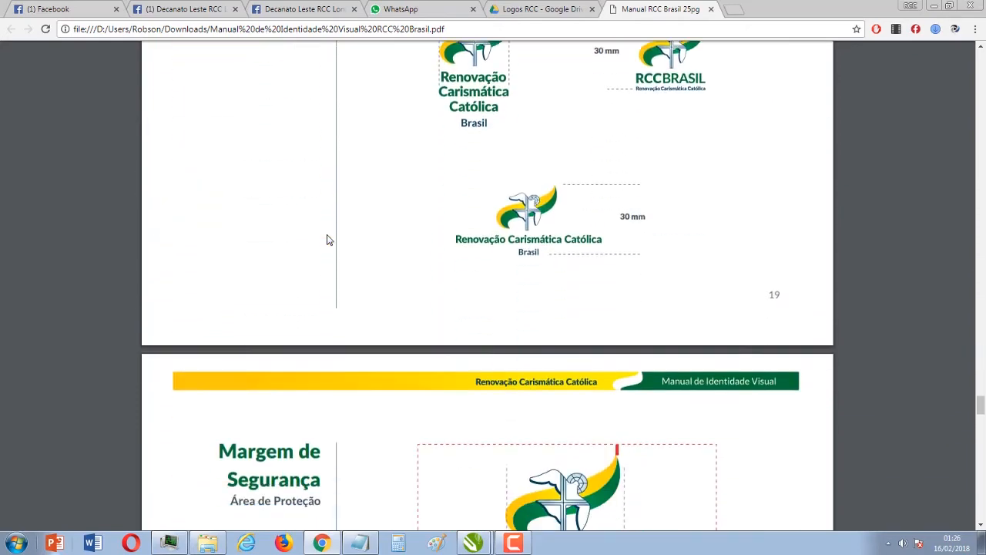
{"action": "scroll", "coordinate": [326, 239], "scroll_direction": "down", "scroll_amount": 5}
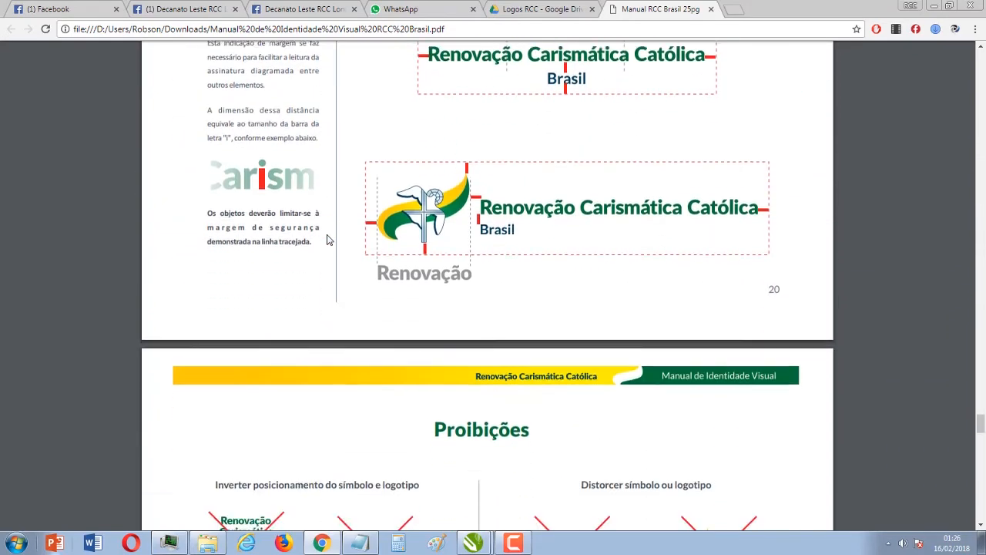
Step: Read the "Proibições" pages and the rules for applying an instance name, through to the manual's end
{"action": "scroll", "coordinate": [327, 239], "scroll_direction": "down", "scroll_amount": 6}
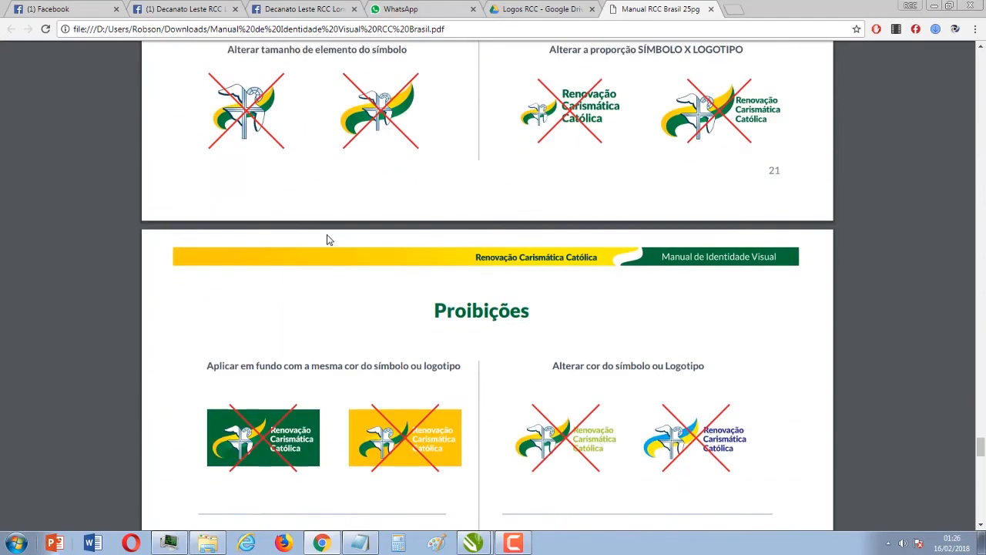
{"action": "scroll", "coordinate": [326, 240], "scroll_direction": "down", "scroll_amount": 1}
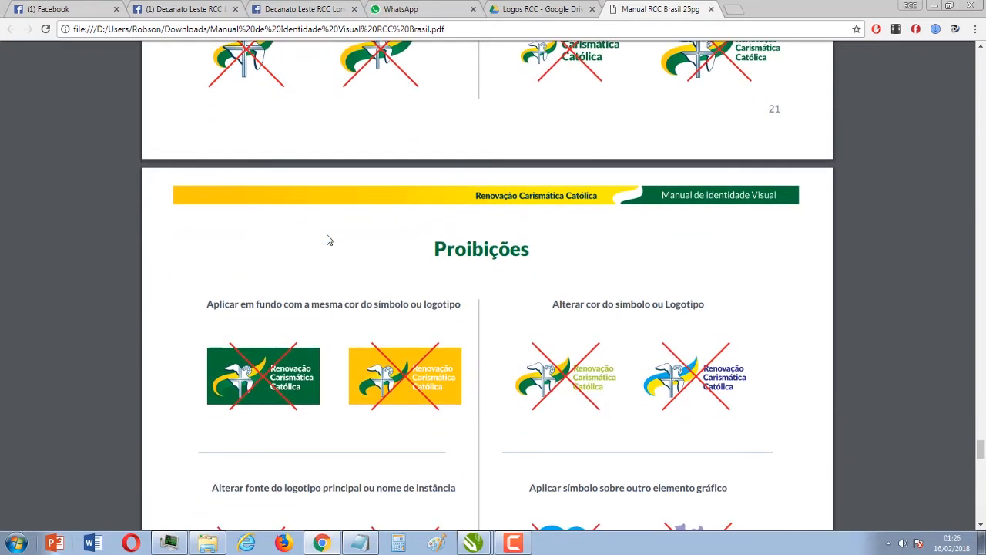
{"action": "scroll", "coordinate": [327, 240], "scroll_direction": "down", "scroll_amount": 3}
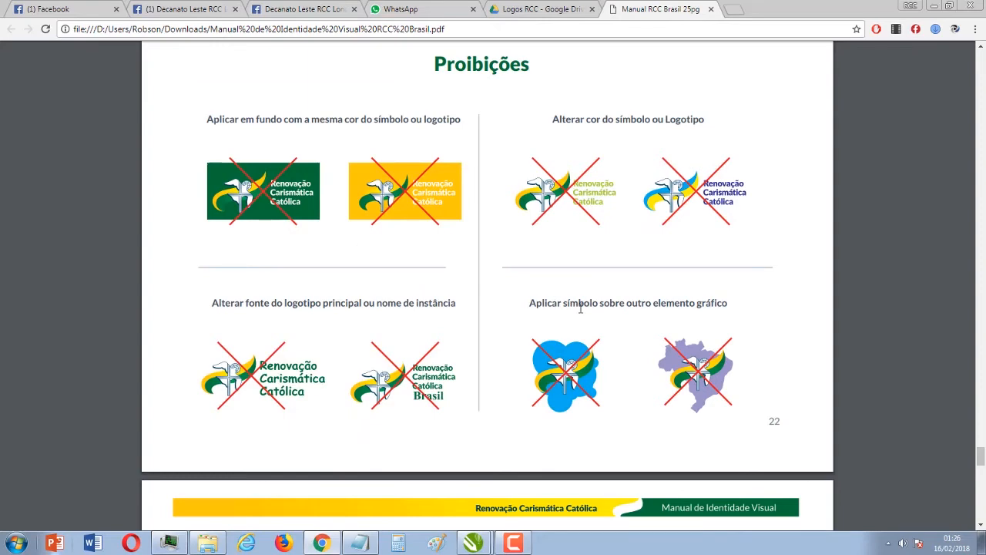
{"action": "scroll", "coordinate": [614, 416], "scroll_direction": "down", "scroll_amount": 6}
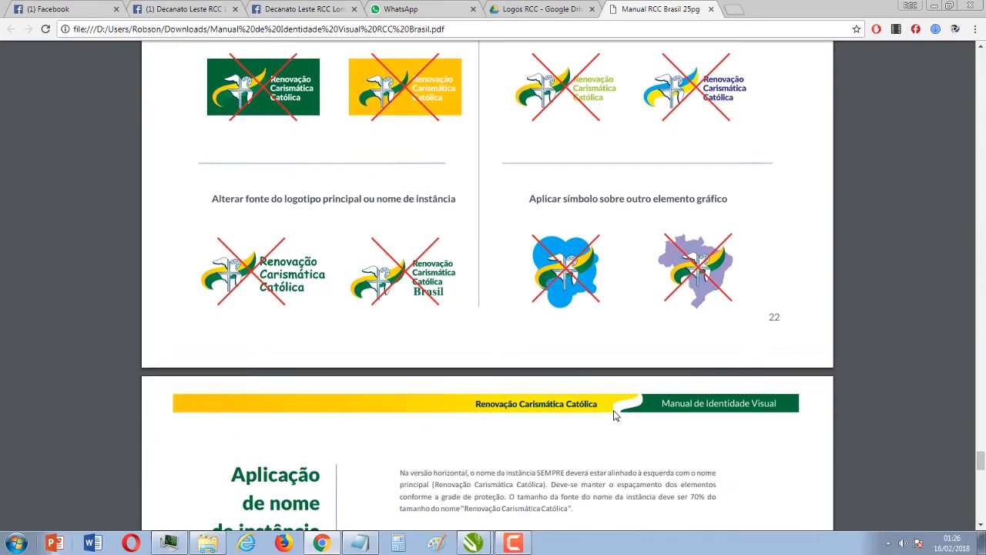
{"action": "scroll", "coordinate": [614, 416], "scroll_direction": "down", "scroll_amount": 2}
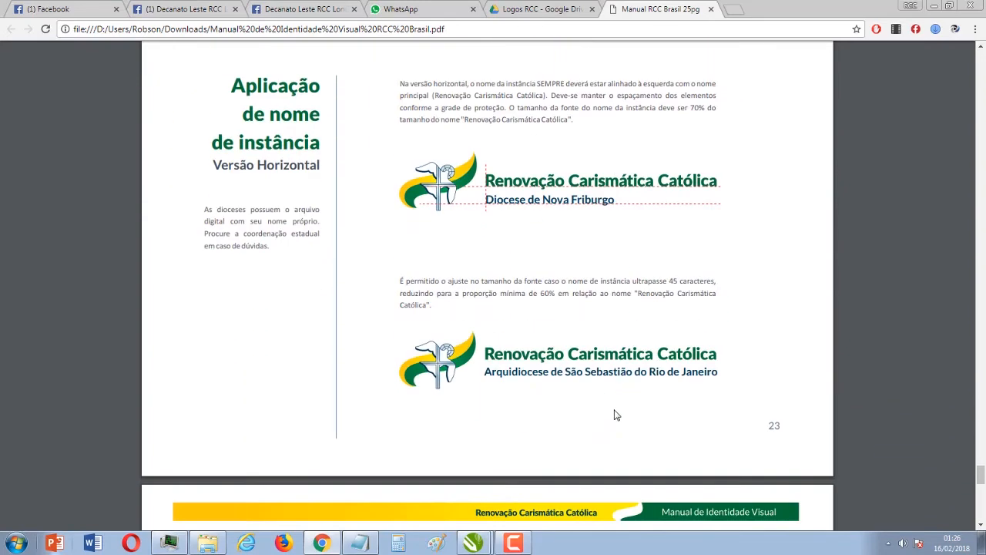
{"action": "scroll", "coordinate": [614, 415], "scroll_direction": "down", "scroll_amount": 7}
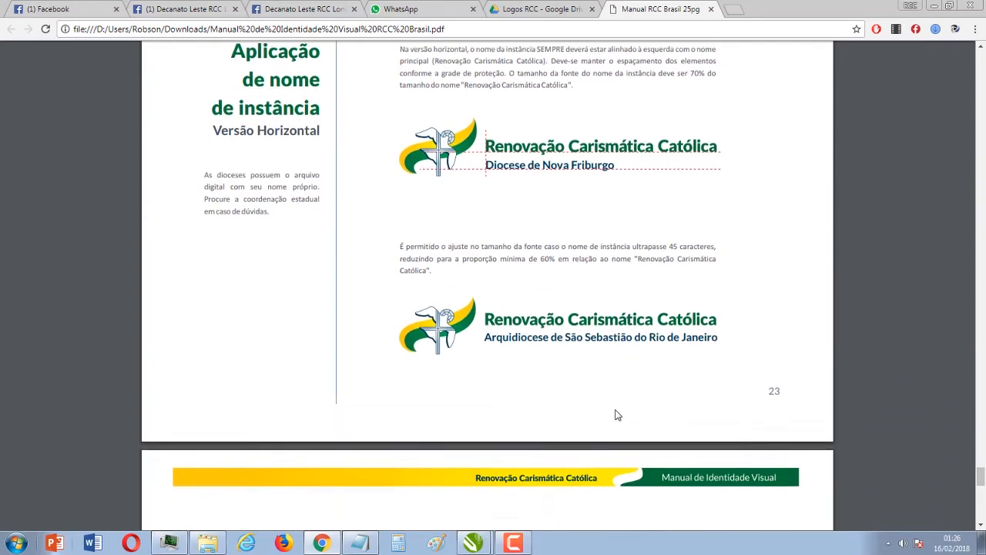
{"action": "scroll", "coordinate": [616, 415], "scroll_direction": "down", "scroll_amount": 8}
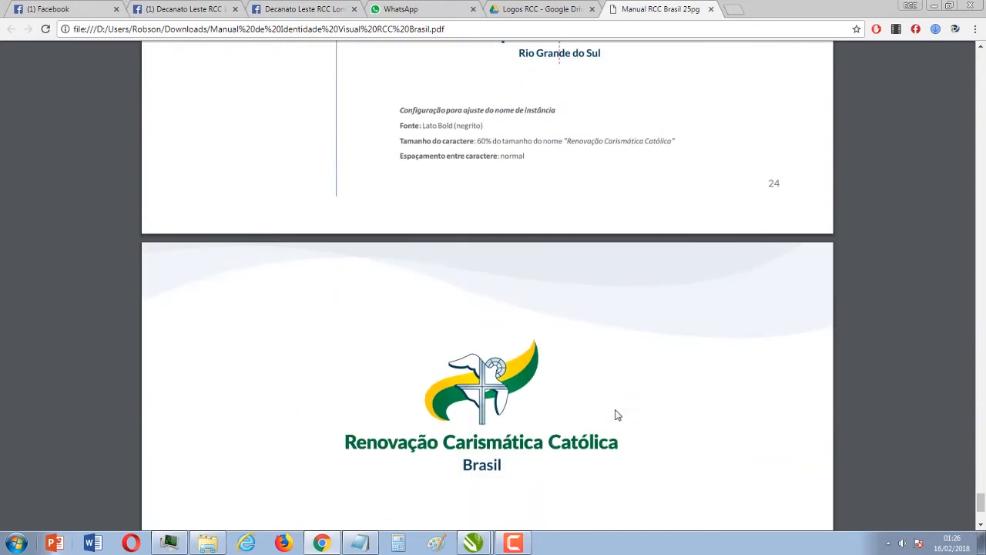
Step: Return to the "Proibições" page 22 and highlight the rule "Alterar cor do símbolo ou Logotipo" while reviewing the prohibited uses
{"action": "scroll", "coordinate": [621, 412], "scroll_direction": "up", "scroll_amount": 10}
{"action": "scroll", "coordinate": [621, 413], "scroll_direction": "up", "scroll_amount": 14}
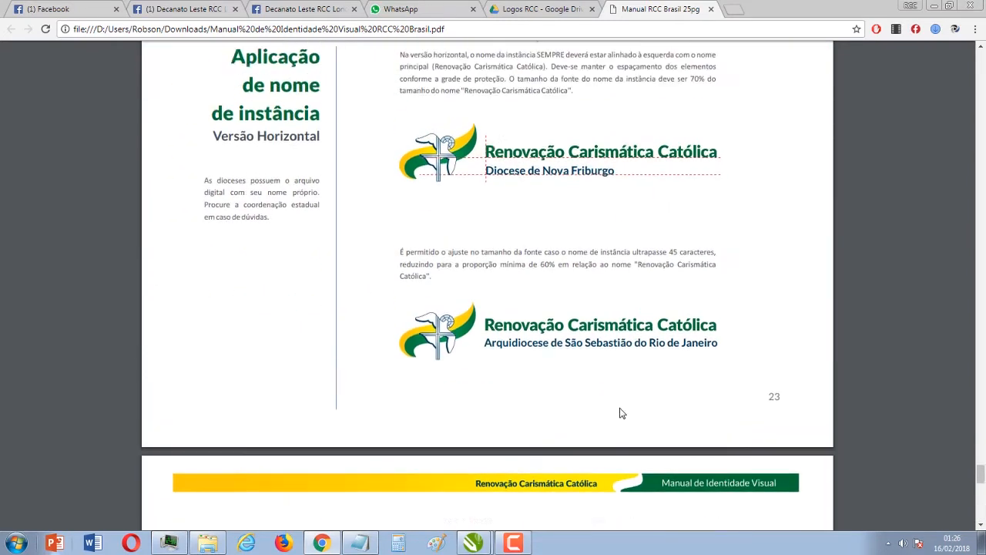
{"action": "scroll", "coordinate": [621, 412], "scroll_direction": "up", "scroll_amount": 1}
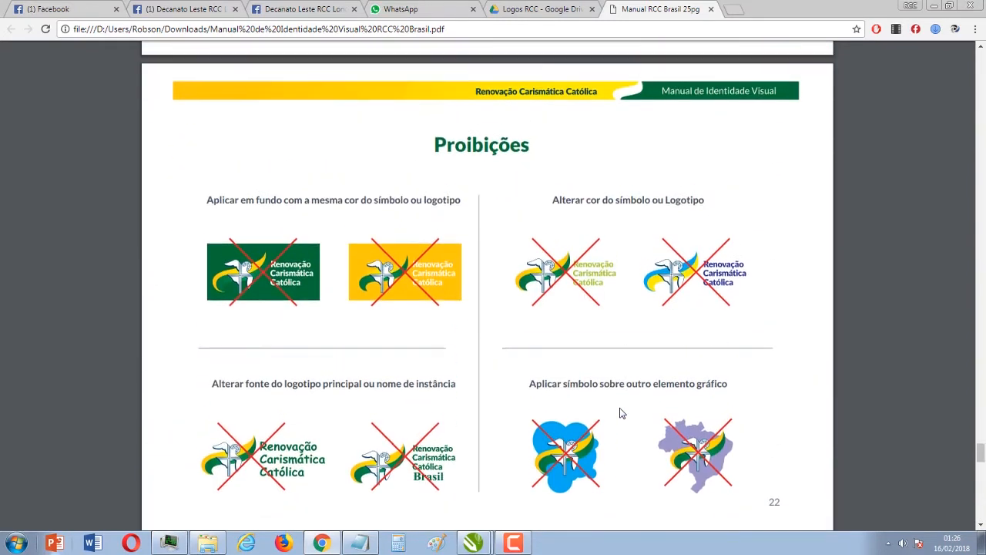
{"action": "left_click_drag", "start_coordinate": [704, 224], "coordinate": [543, 231]}
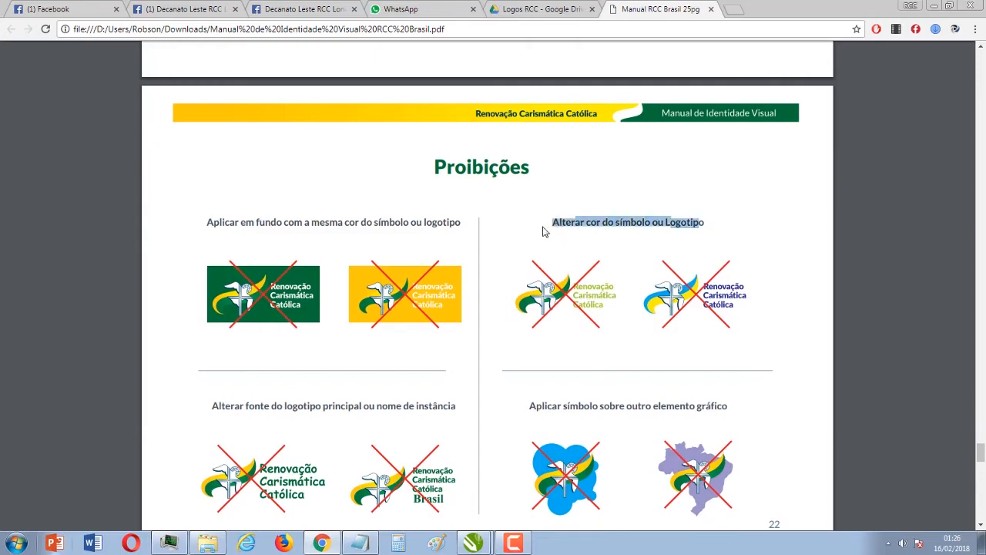
{"action": "left_click", "coordinate": [526, 275]}
{"action": "scroll", "coordinate": [412, 359], "scroll_direction": "down", "scroll_amount": 2}
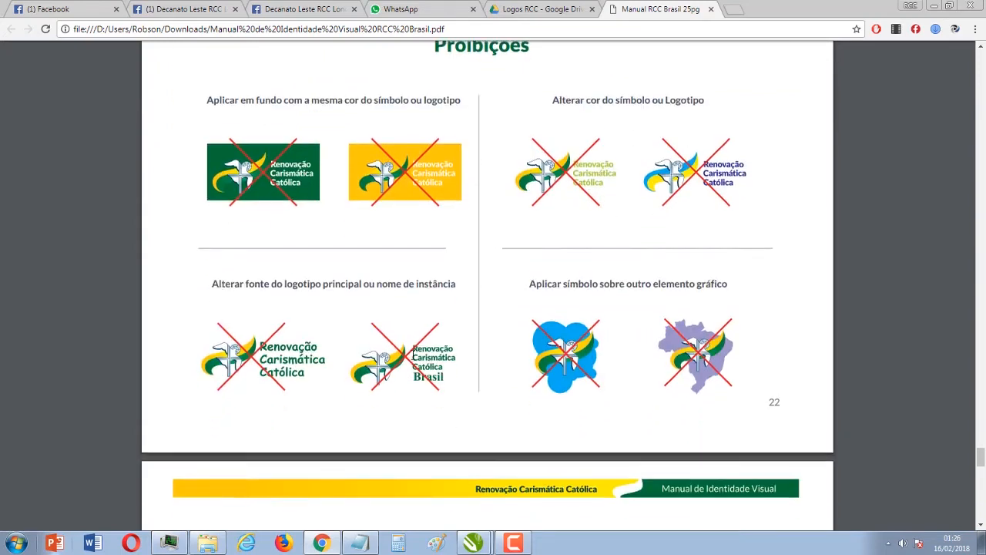
Step: Look back through the manual from the prohibitions to the greyscale and monochrome colours on page 14, and close the manual
{"action": "scroll", "coordinate": [418, 359], "scroll_direction": "up", "scroll_amount": 6}
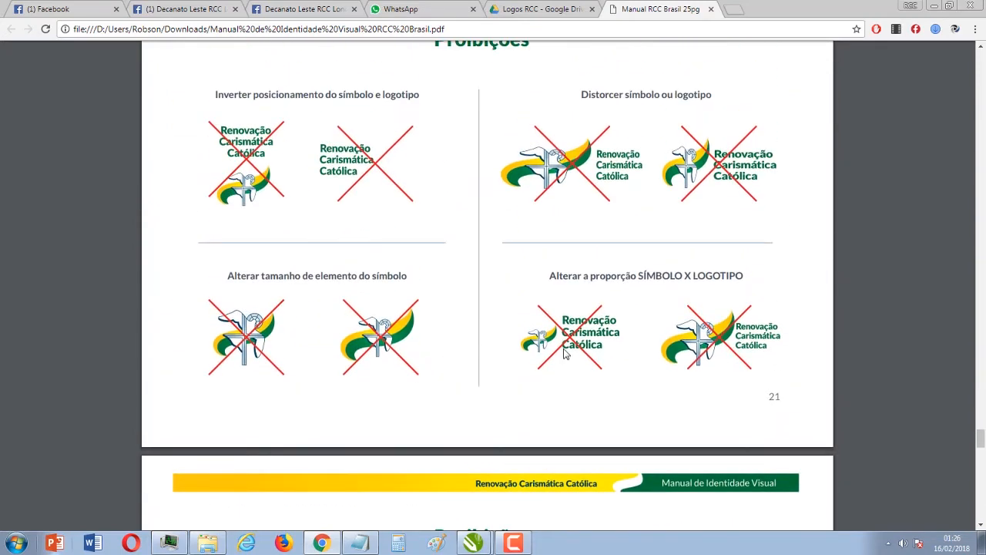
{"action": "scroll", "coordinate": [568, 353], "scroll_direction": "up", "scroll_amount": 10}
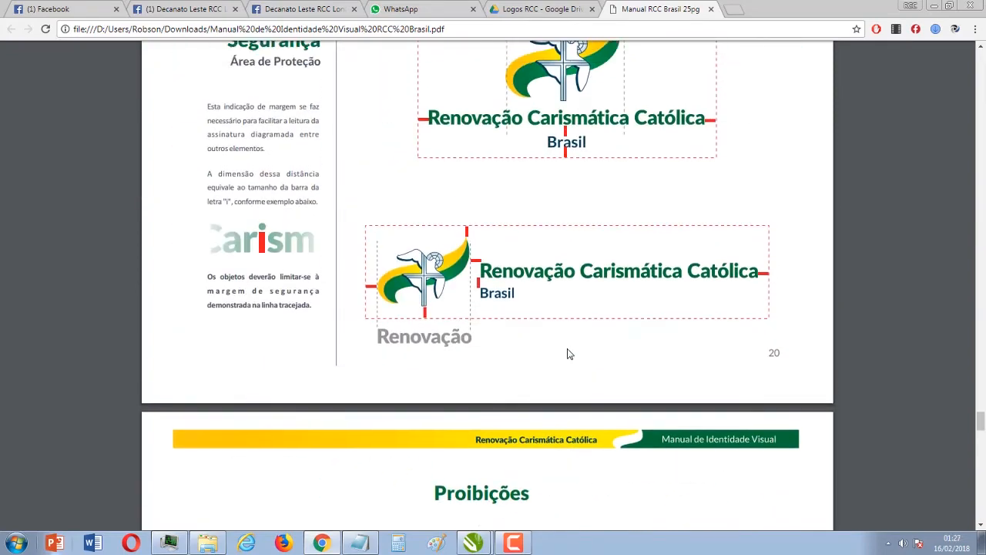
{"action": "scroll", "coordinate": [568, 353], "scroll_direction": "up", "scroll_amount": 20}
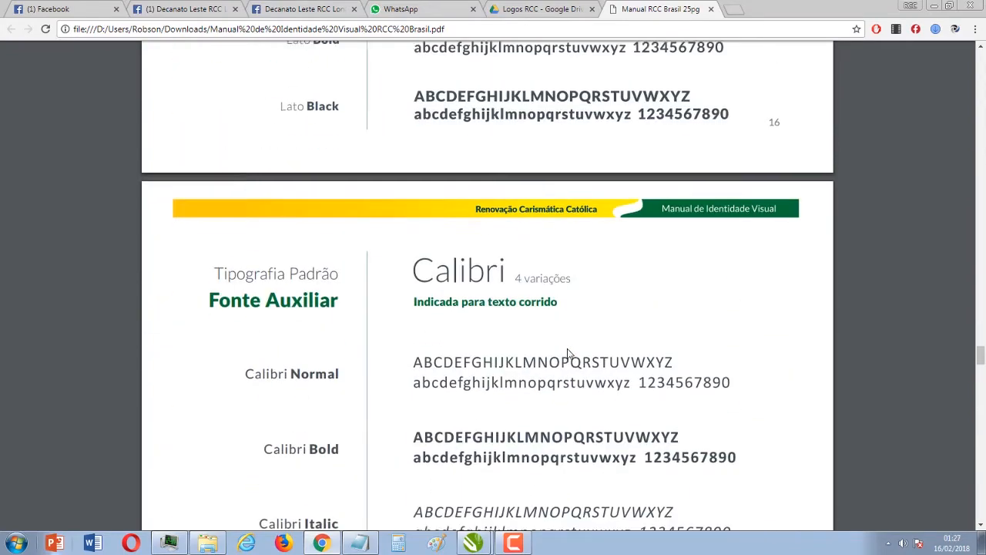
{"action": "scroll", "coordinate": [568, 353], "scroll_direction": "up", "scroll_amount": 12}
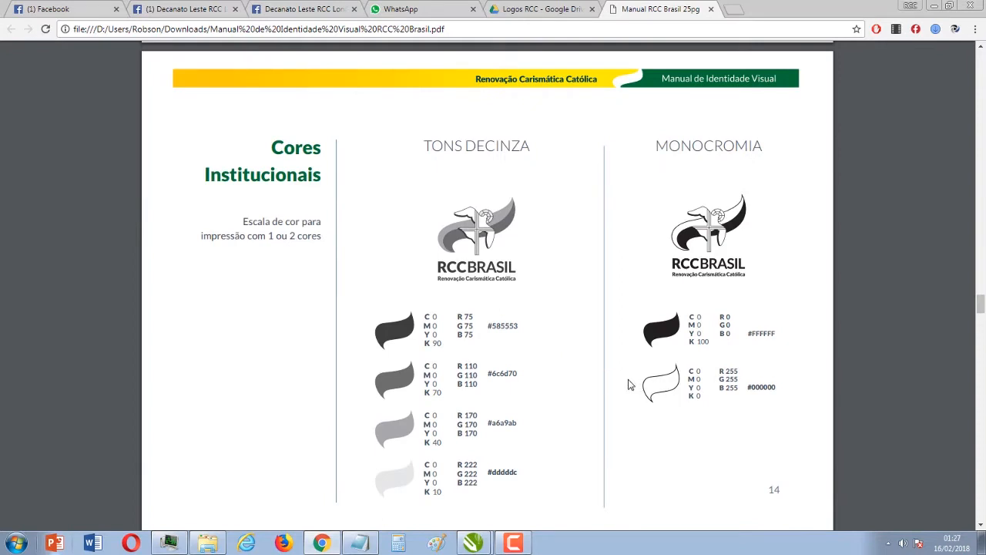
{"action": "left_click", "coordinate": [711, 10]}
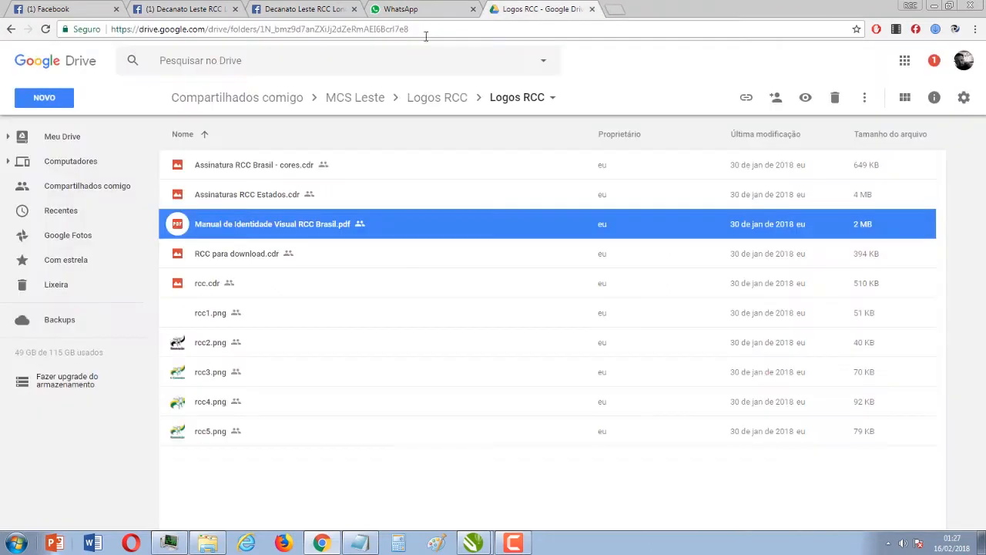
Step: Open the file "RCC para download.cdr" from the MCS "Artes - Logos" folder in CorelDRAW
{"action": "mouse_move", "coordinate": [477, 543]}
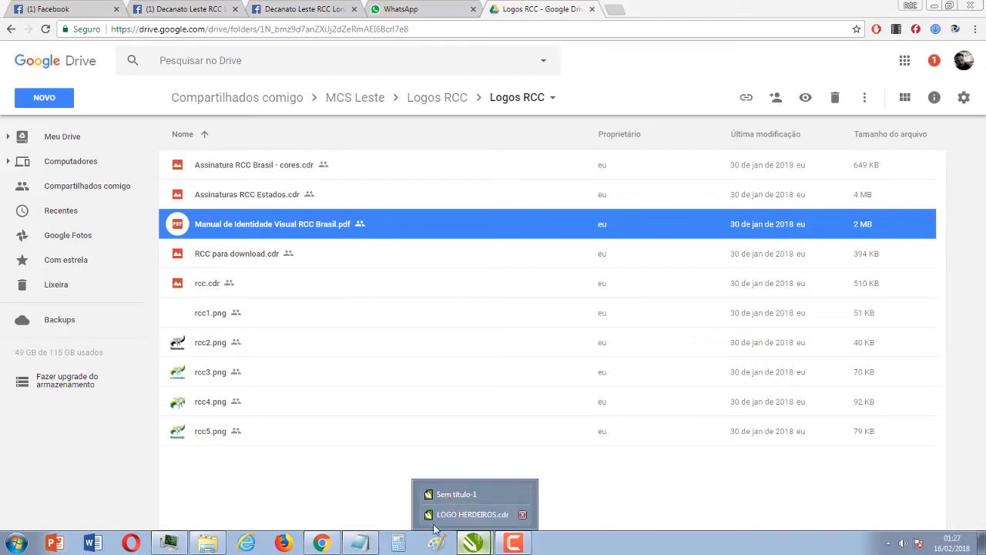
{"action": "left_click", "coordinate": [207, 543]}
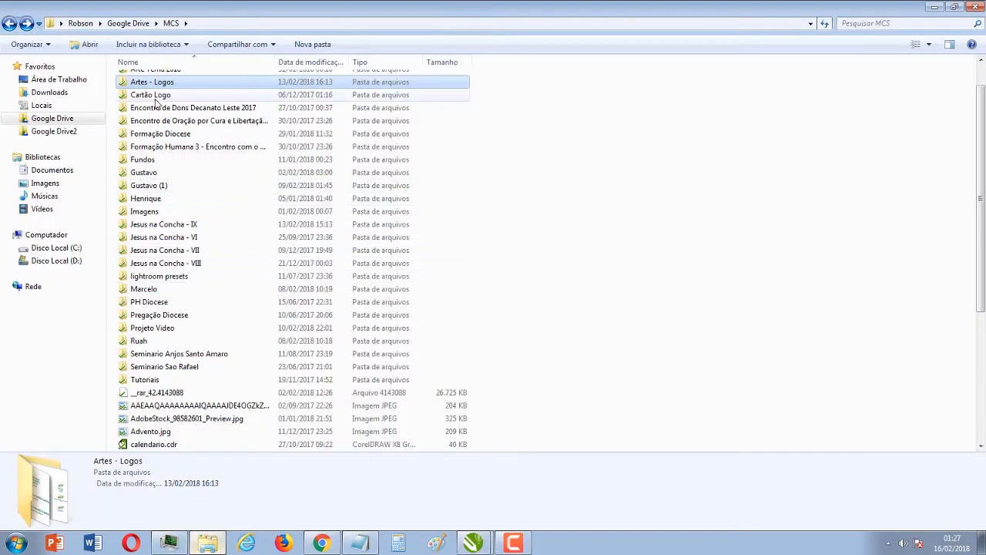
{"action": "scroll", "coordinate": [185, 193], "scroll_direction": "up", "scroll_amount": 1}
{"action": "double_click", "coordinate": [160, 121]}
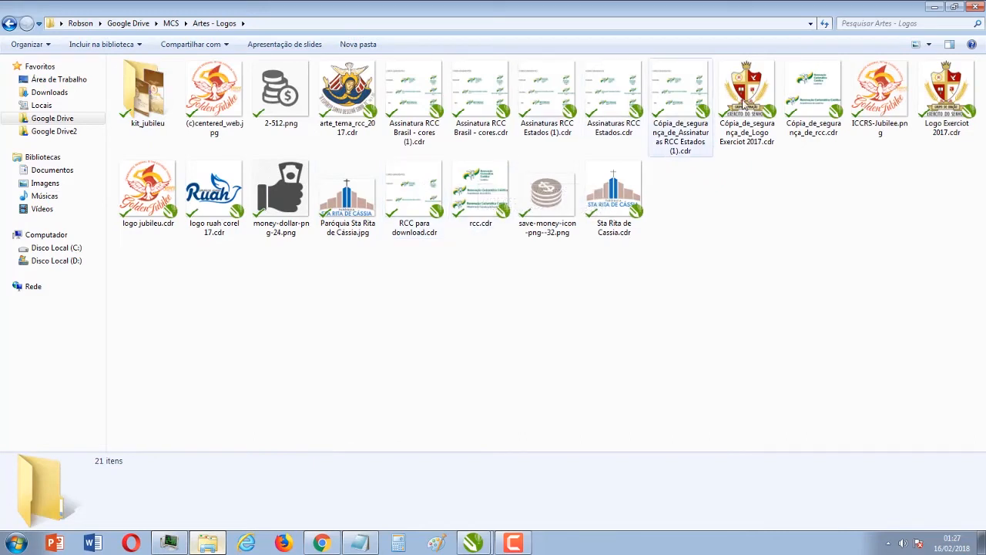
{"action": "double_click", "coordinate": [431, 220]}
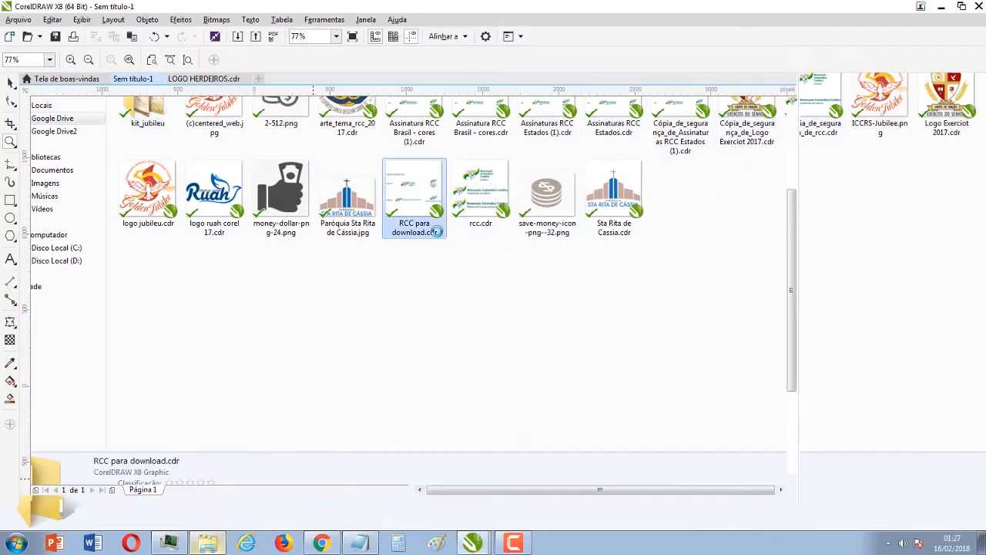
Step: Copy the stacked condensed logo from the "MONOCROMÁTICO" page 4 into the "Sem título-1" artwork and place it beside the page
{"action": "left_click", "coordinate": [261, 489]}
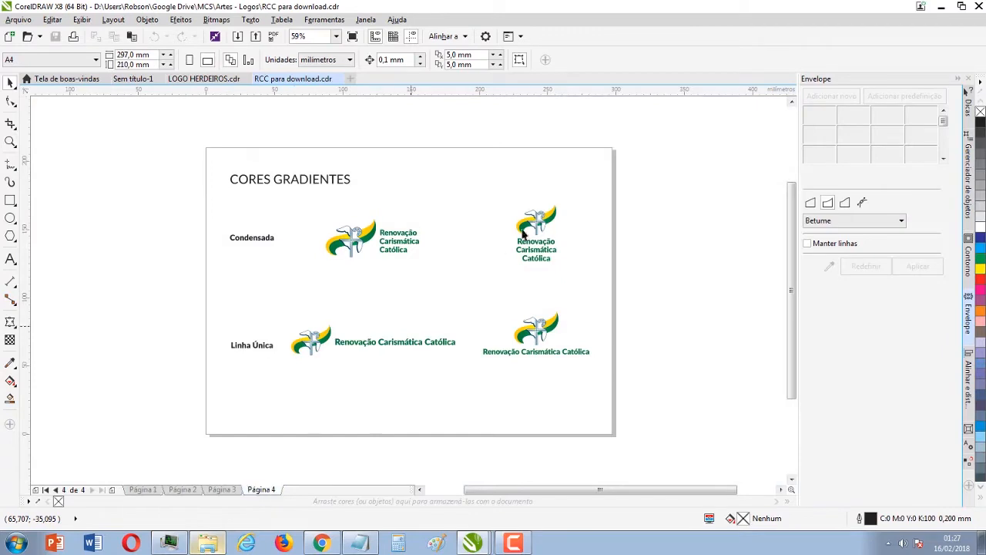
{"action": "left_click_drag", "start_coordinate": [487, 296], "coordinate": [501, 293]}
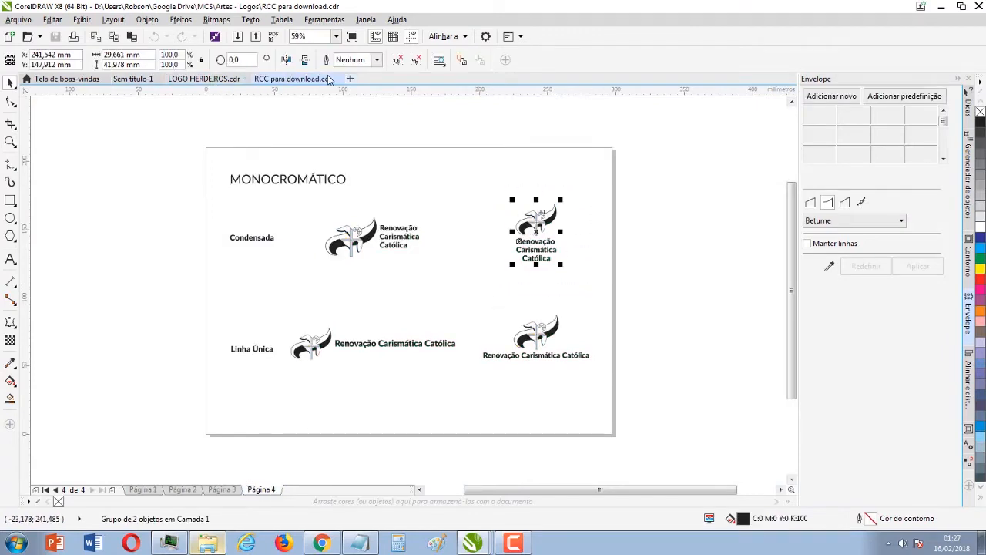
{"action": "left_click", "coordinate": [143, 82]}
{"action": "key", "text": "ctrl+v"}
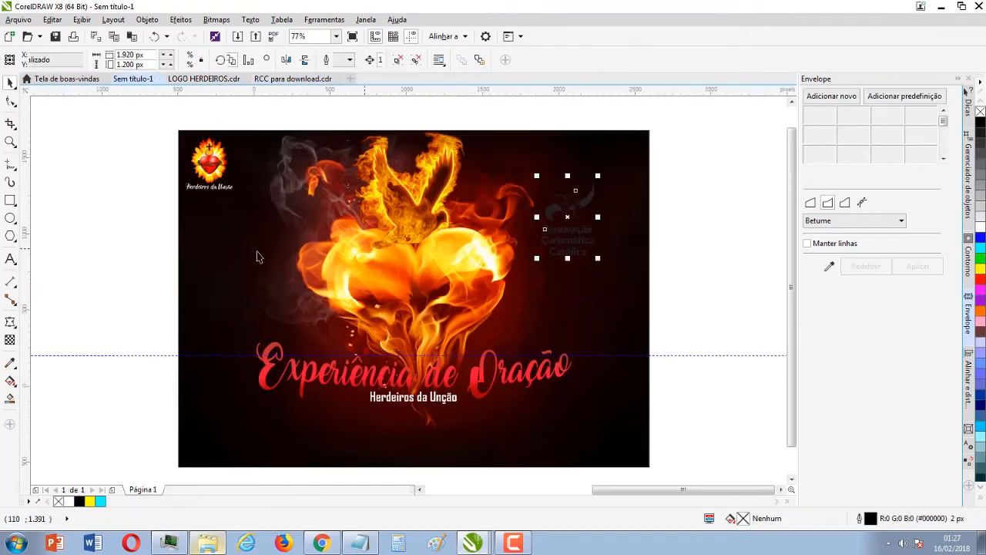
{"action": "left_click_drag", "start_coordinate": [567, 220], "coordinate": [707, 196]}
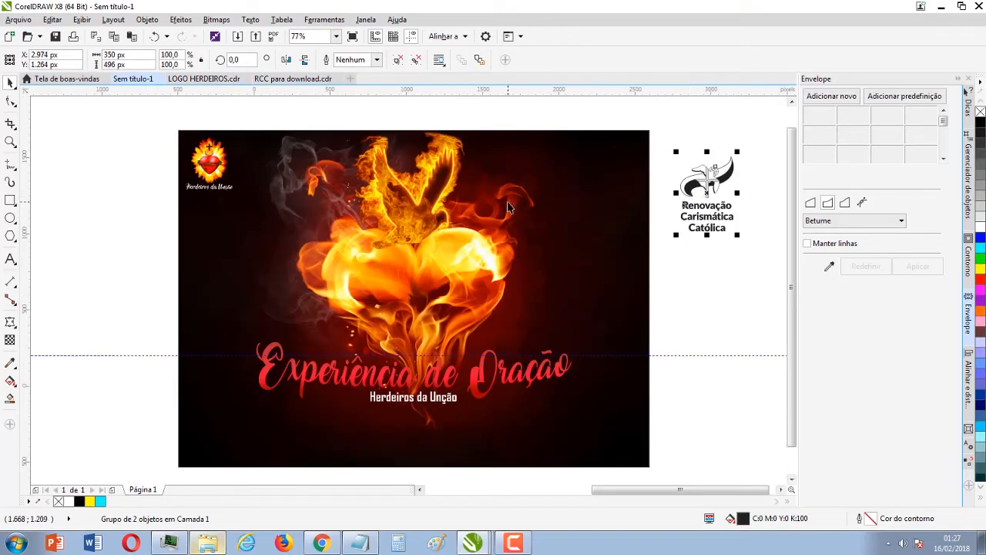
Step: Close the "LOGO HERDEIROS.cdr" and "RCC para download.cdr" documents and return to the "Sem título-1" artwork
{"action": "left_click", "coordinate": [221, 82]}
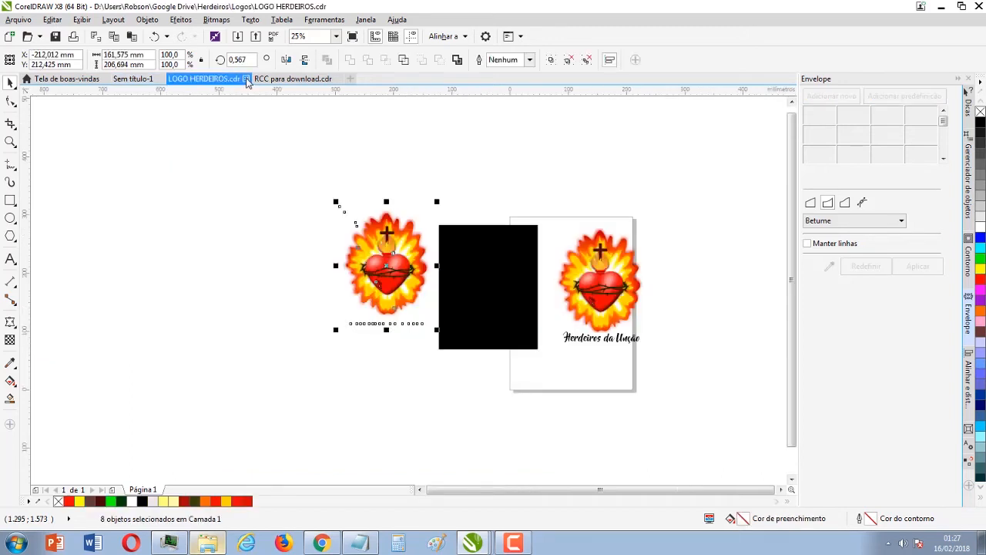
{"action": "left_click", "coordinate": [245, 78]}
{"action": "left_click", "coordinate": [483, 299]}
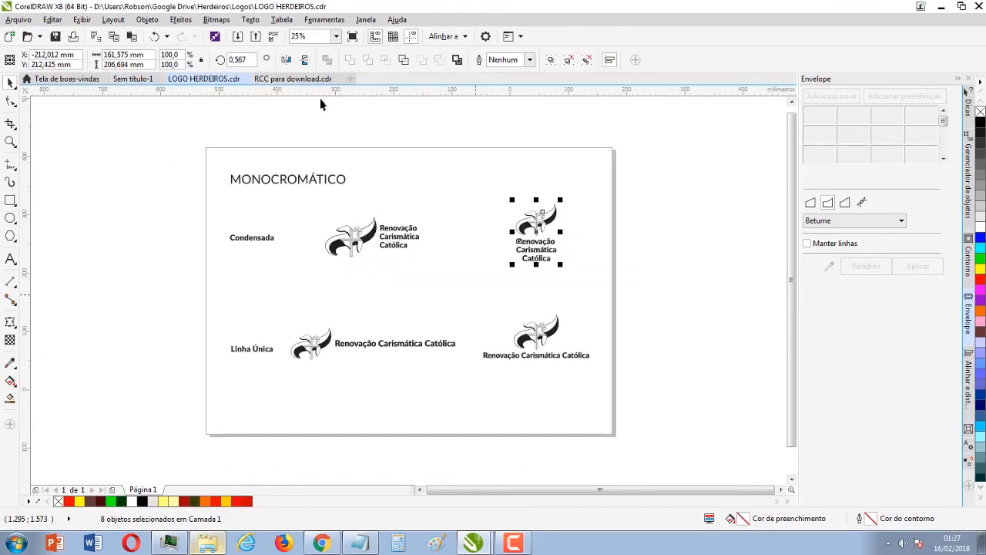
{"action": "left_click", "coordinate": [251, 79]}
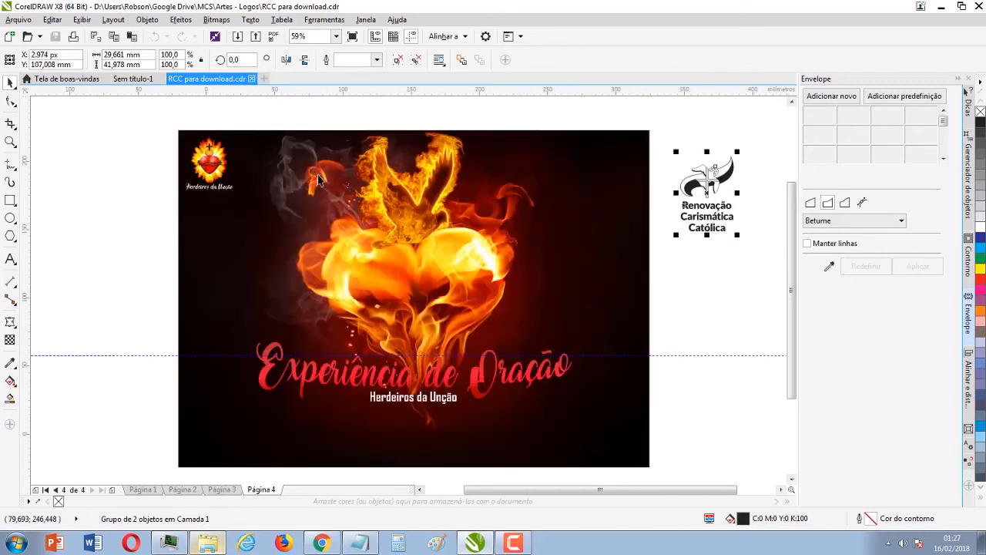
{"action": "left_click", "coordinate": [739, 239]}
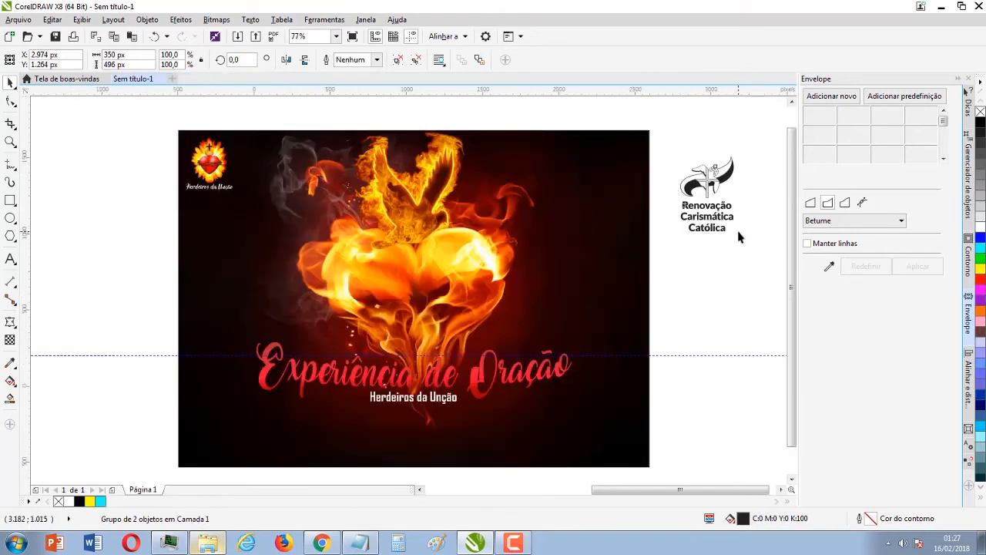
Step: Place a horizontal guideline at Y 1.292 px, along the base of the "Herdeiros da Unção" logo lettering
{"action": "scroll", "coordinate": [209, 187], "scroll_direction": "up", "scroll_amount": 4}
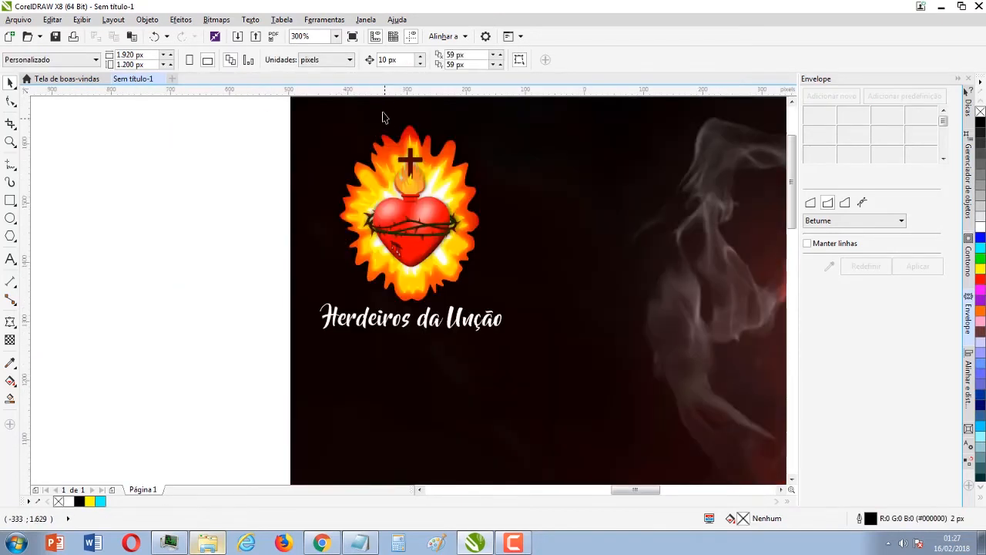
{"action": "left_click_drag", "start_coordinate": [385, 339], "coordinate": [383, 326]}
{"action": "scroll", "coordinate": [431, 297], "scroll_direction": "down", "scroll_amount": 4}
{"action": "scroll", "coordinate": [411, 296], "scroll_direction": "down", "scroll_amount": 2}
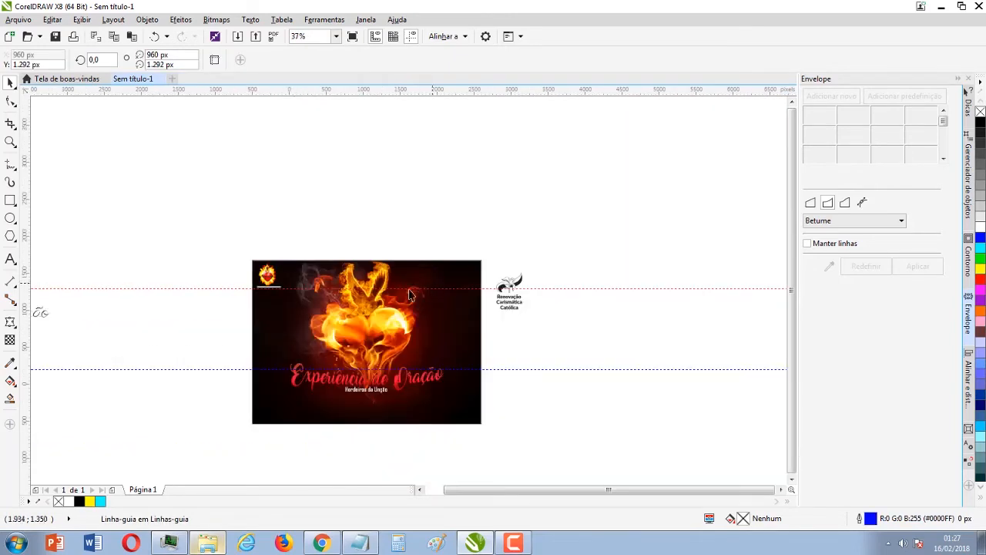
Step: Shrink the RCC logo to about 175 × 247 px and move it into the artwork's upper-right corner
{"action": "scroll", "coordinate": [411, 295], "scroll_direction": "up", "scroll_amount": 2}
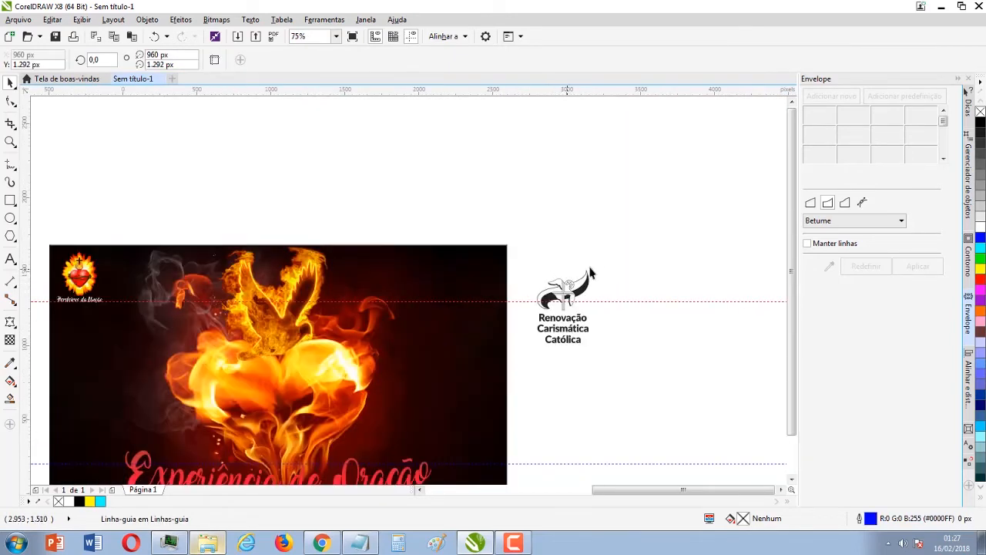
{"action": "left_click_drag", "start_coordinate": [613, 265], "coordinate": [525, 359]}
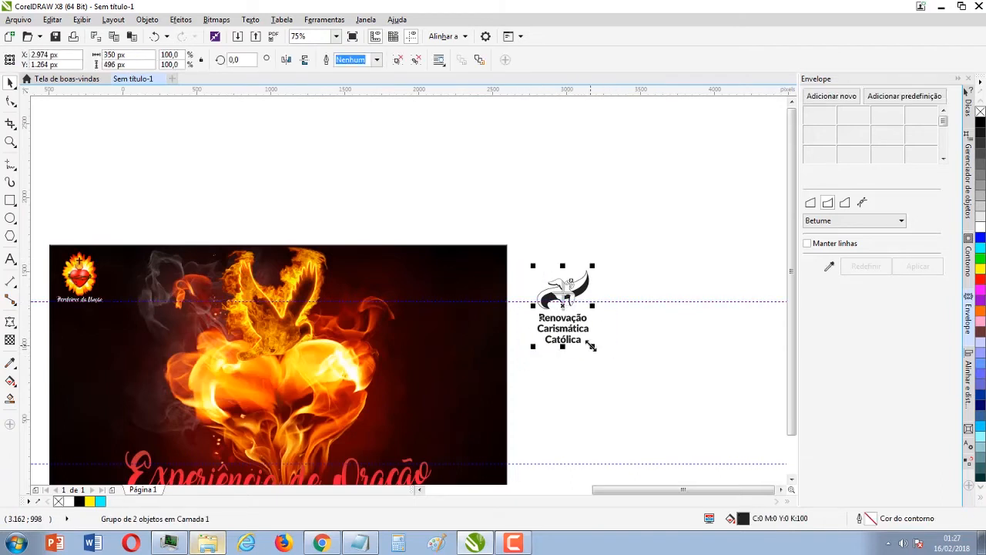
{"action": "left_click_drag", "start_coordinate": [590, 346], "coordinate": [502, 305]}
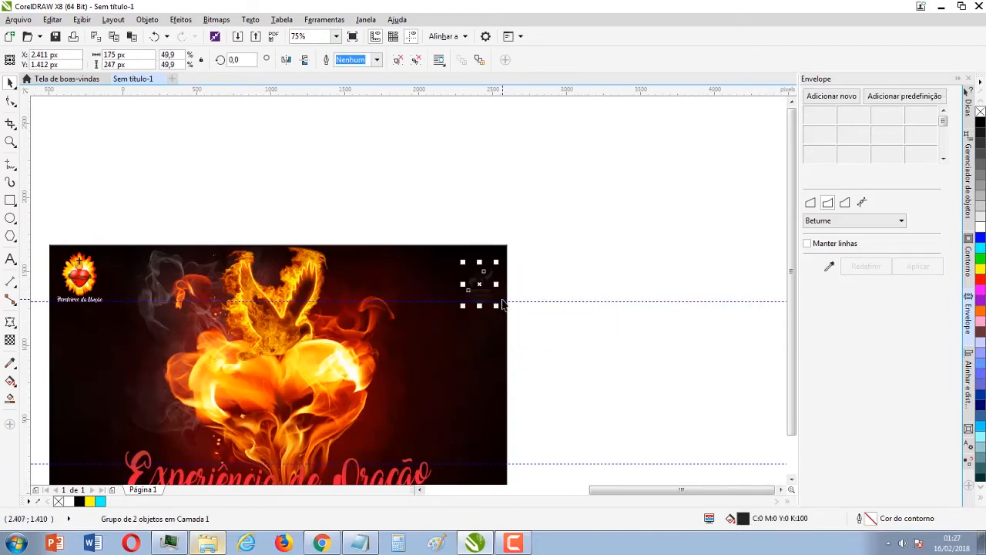
Step: Enlarge the RCC logo to about 234 × 331 px above the guideline level and colour it white
{"action": "scroll", "coordinate": [501, 305], "scroll_direction": "up", "scroll_amount": 3}
{"action": "left_click_drag", "start_coordinate": [320, 258], "coordinate": [307, 256]}
{"action": "scroll", "coordinate": [407, 295], "scroll_direction": "down", "scroll_amount": 2}
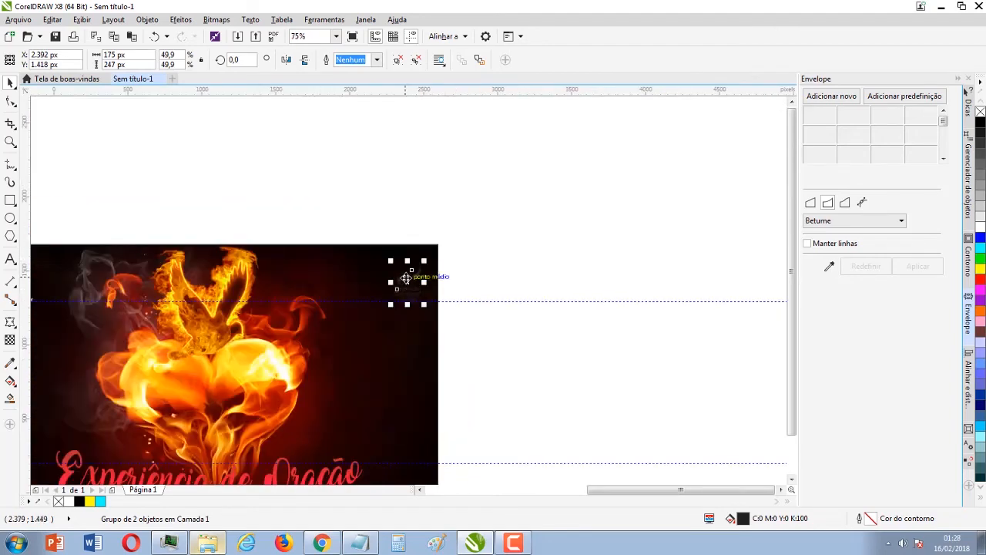
{"action": "left_click_drag", "start_coordinate": [384, 262], "coordinate": [365, 236]}
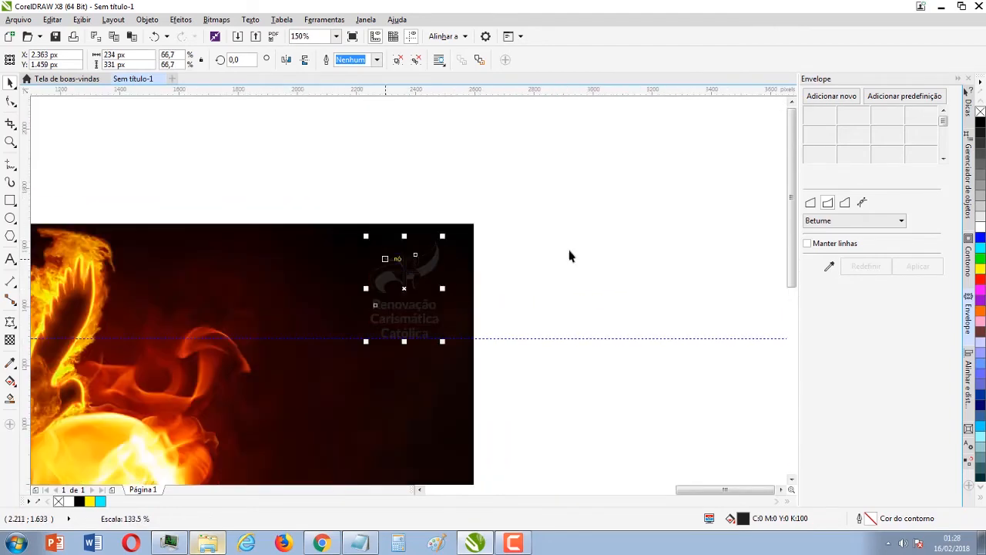
{"action": "left_click", "coordinate": [654, 234]}
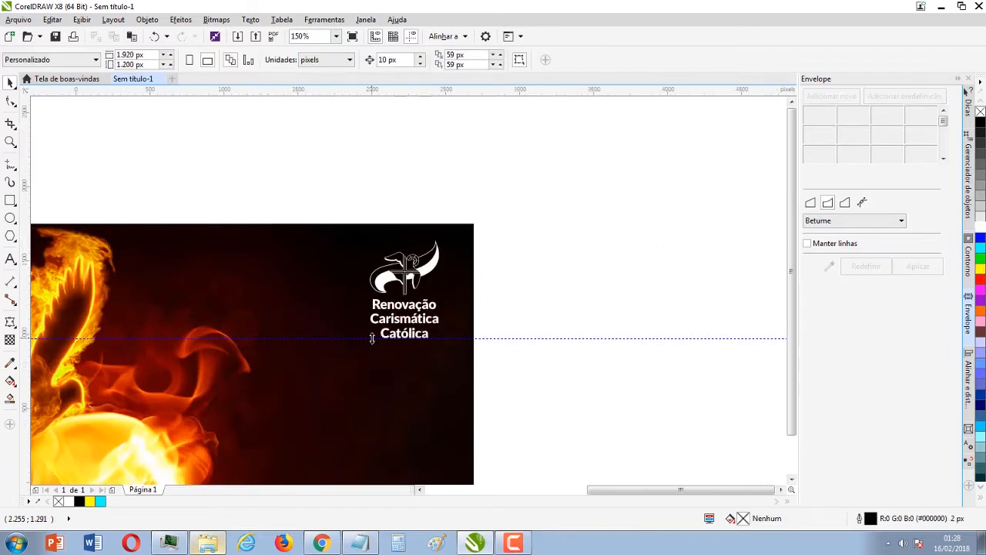
Step: Preview the whole artwork in full screen to check the balance of the two logos, and return to the drawing
{"action": "scroll", "coordinate": [408, 308], "scroll_direction": "down", "scroll_amount": 4}
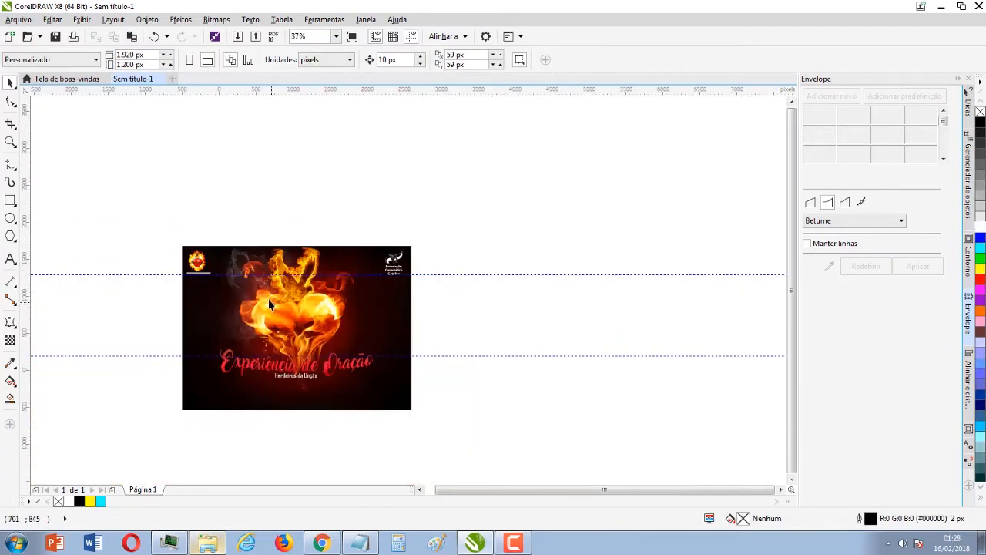
{"action": "key", "text": "z"}
{"action": "left_click_drag", "start_coordinate": [168, 231], "coordinate": [419, 420]}
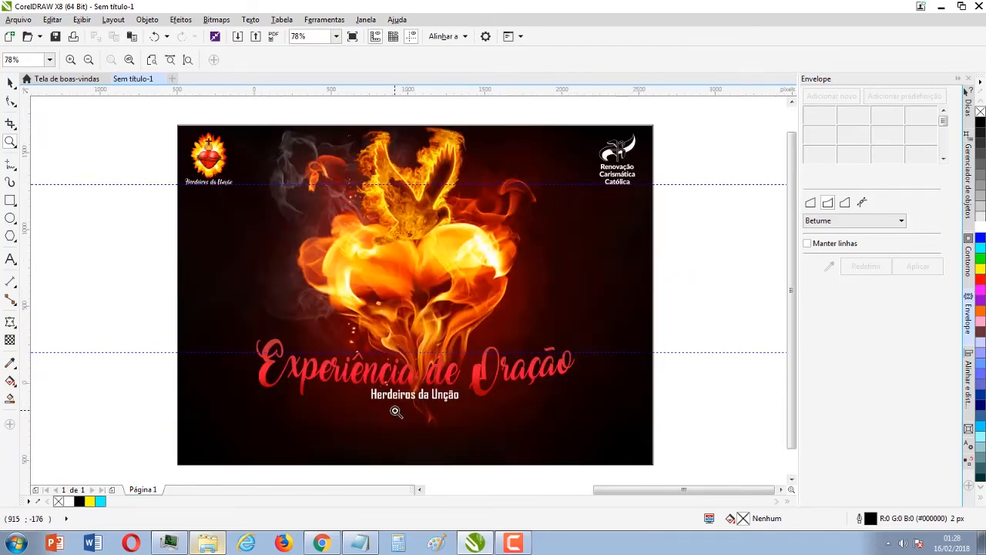
{"action": "key", "text": "F9"}
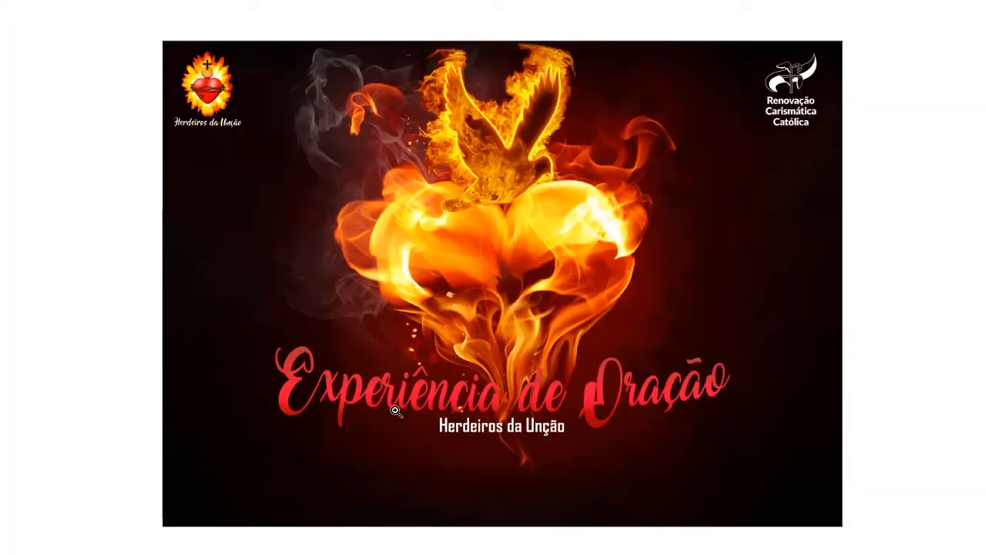
{"action": "key", "text": "Escape"}
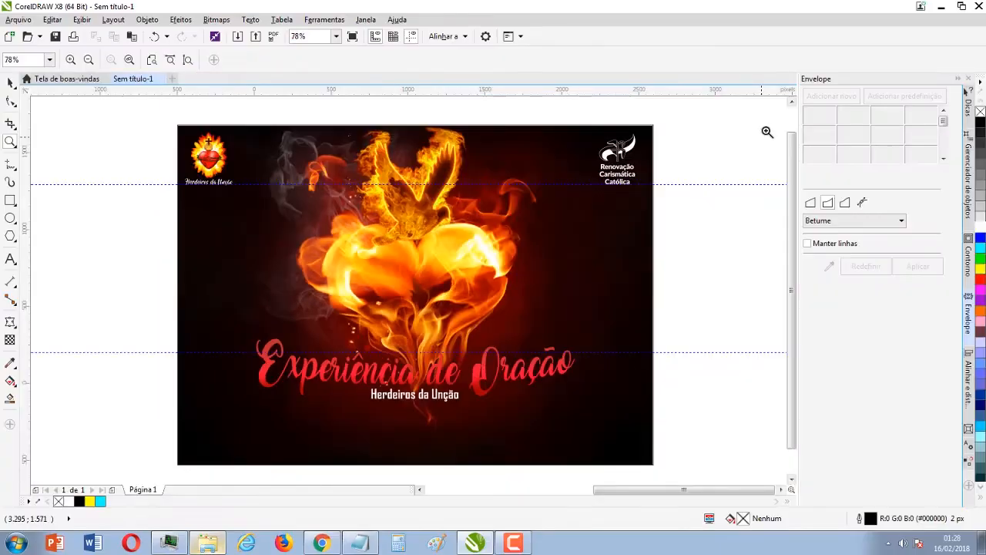
Step: Nudge the white RCC logo slightly to the right, to X 2.378 px
{"action": "left_click", "coordinate": [10, 83]}
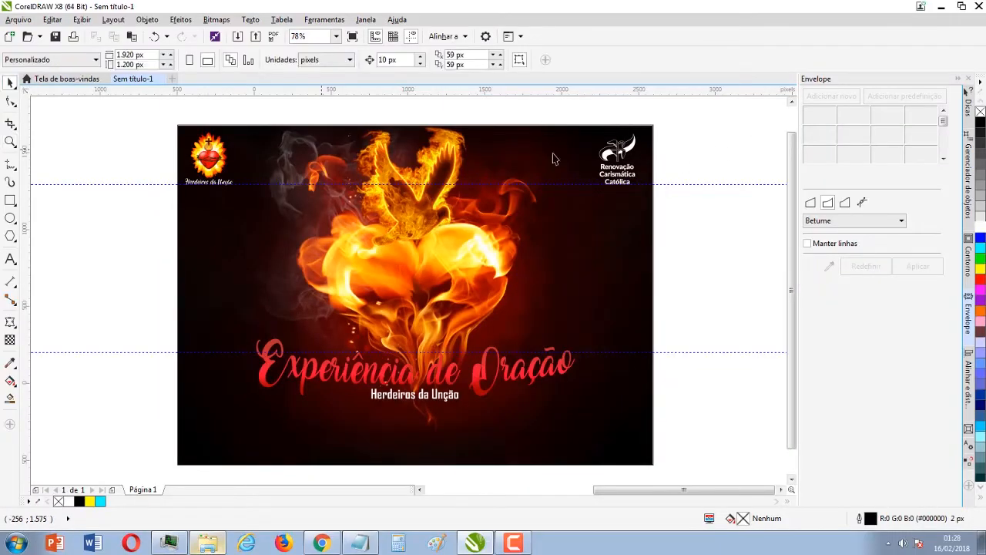
{"action": "left_click_drag", "start_coordinate": [678, 116], "coordinate": [573, 201]}
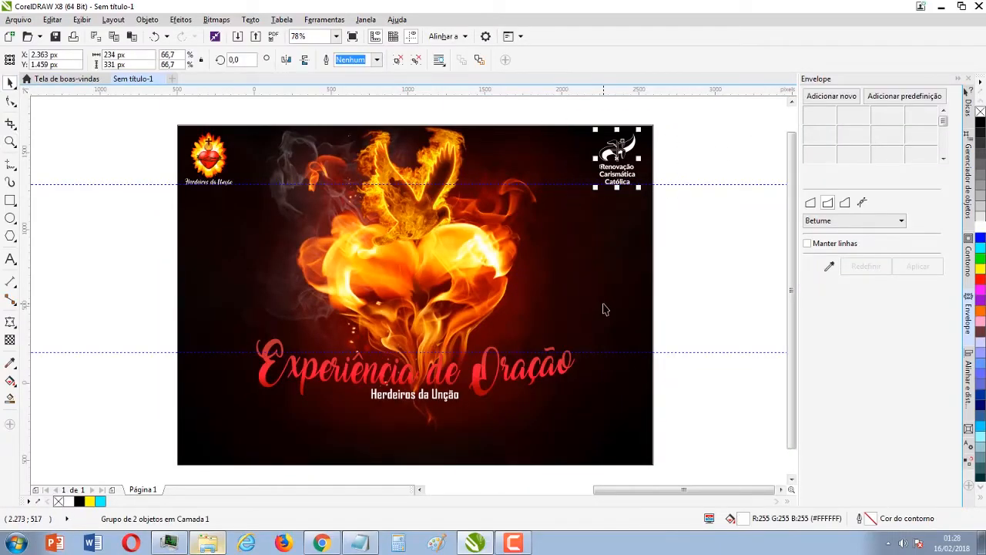
{"action": "left_click", "coordinate": [514, 543]}
{"action": "left_click", "coordinate": [514, 543]}
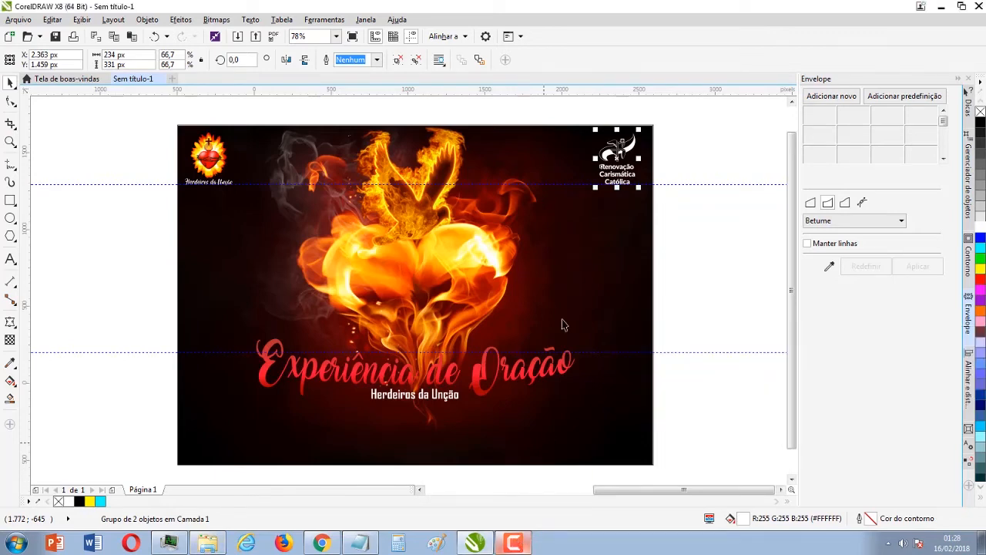
{"action": "key", "text": "Right"}
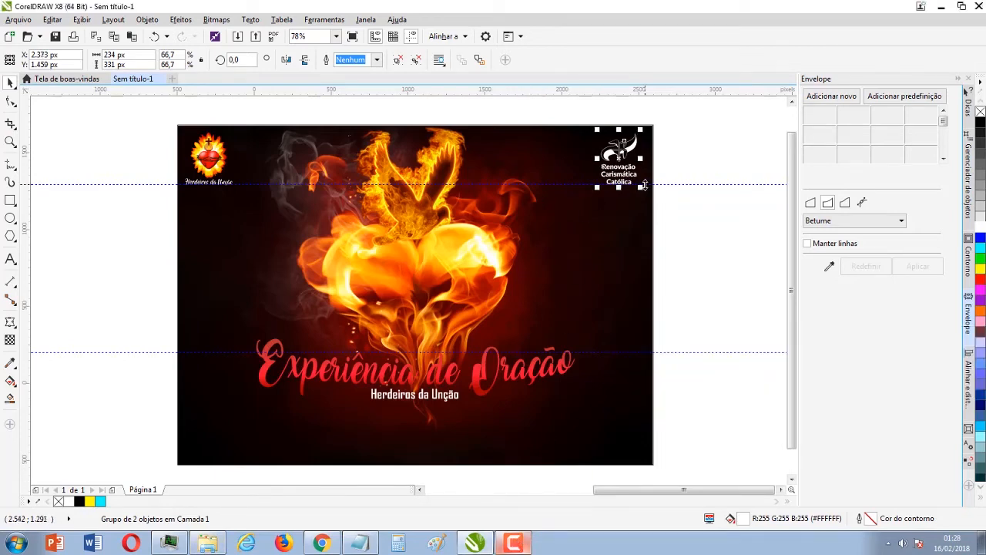
{"action": "left_click", "coordinate": [751, 256]}
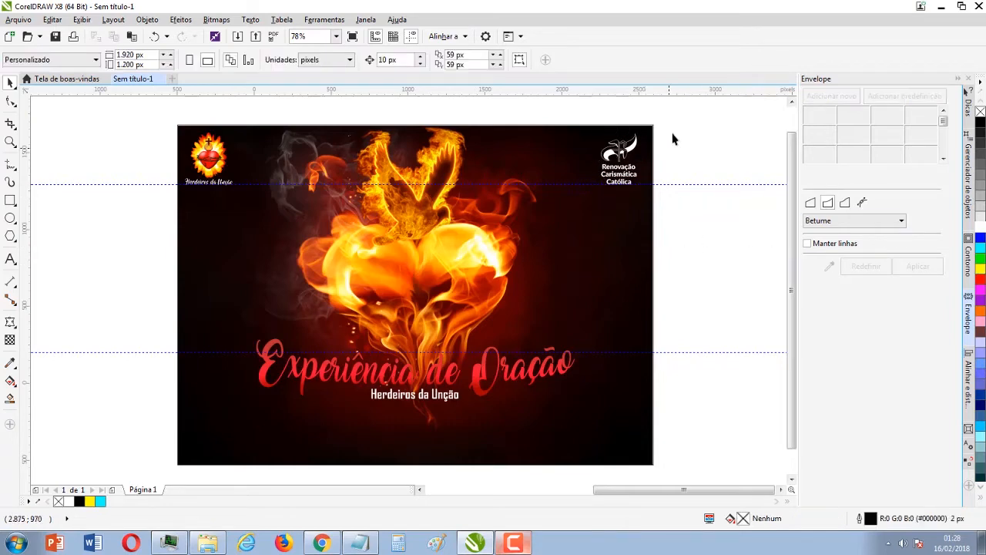
{"action": "left_click_drag", "start_coordinate": [672, 117], "coordinate": [558, 212]}
{"action": "key", "text": "Right"}
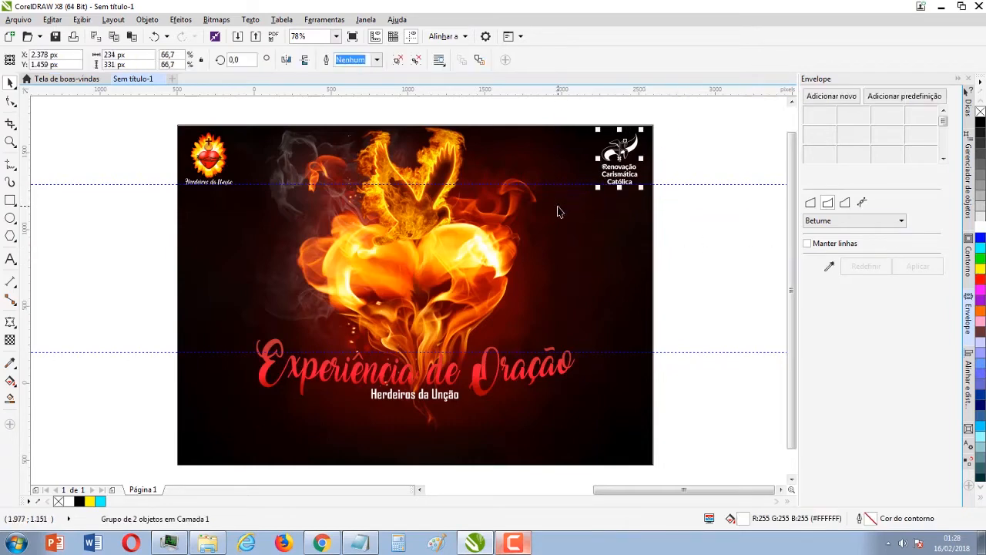
Step: Nudge the white RCC logo right to X 2.383 px and preview the artwork in full screen
{"action": "key", "text": "Right"}
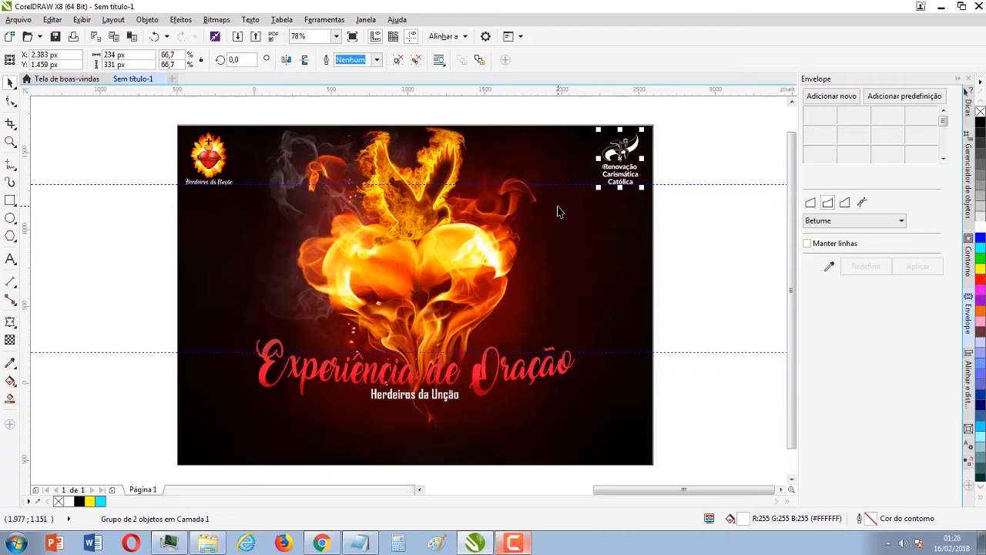
{"action": "left_click", "coordinate": [669, 255]}
{"action": "key", "text": "z"}
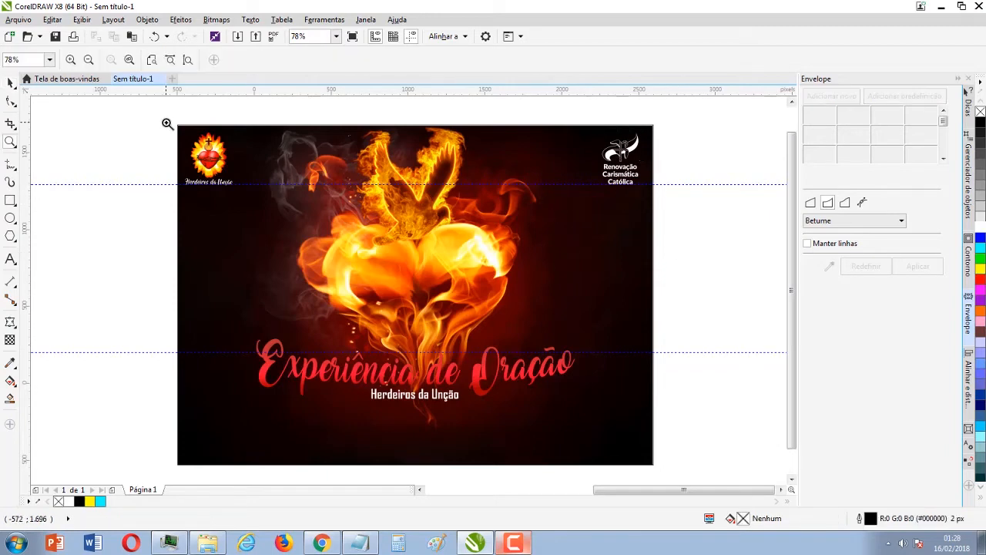
{"action": "key", "text": "F9"}
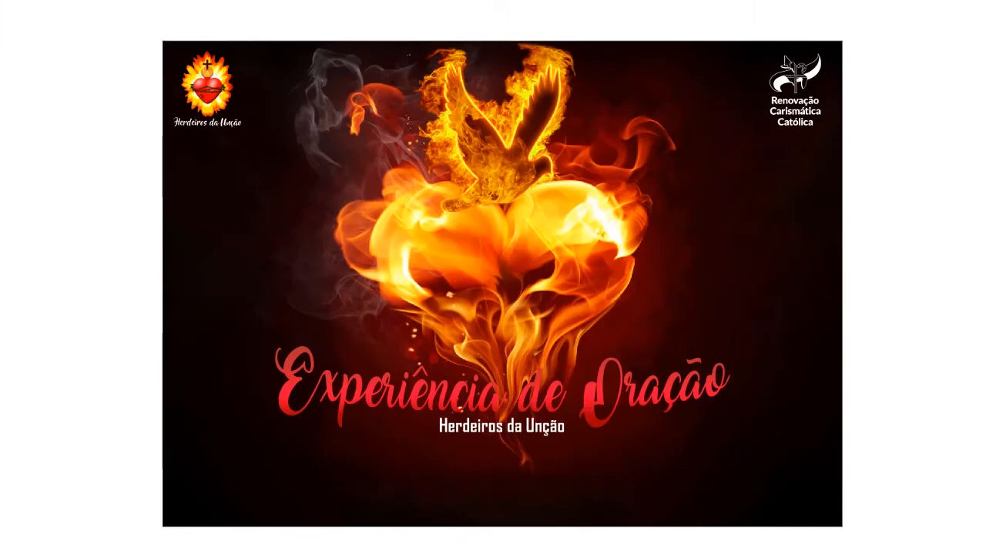
{"action": "left_click", "coordinate": [742, 106]}
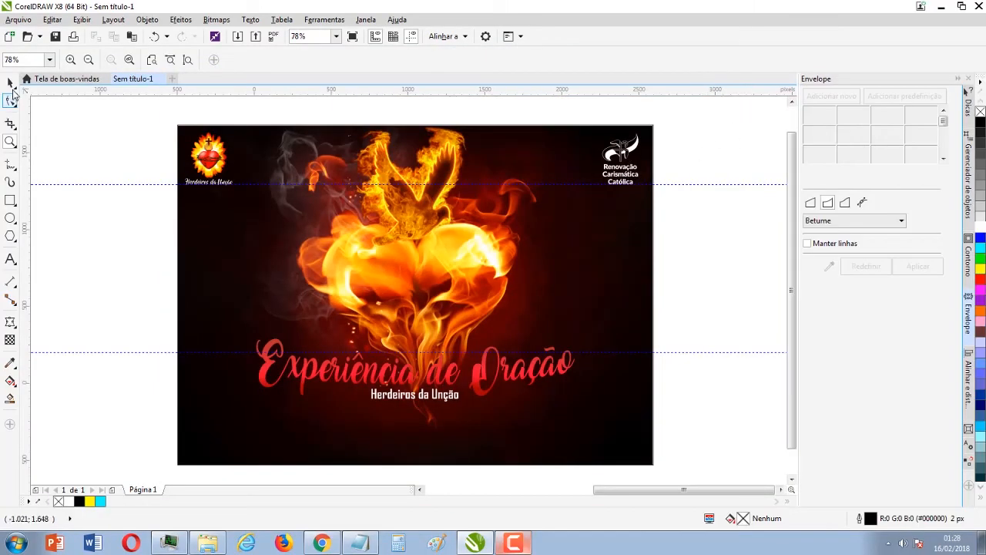
Step: Nudge the RCC logo up to Y 1.474 px and check its distance from the artwork's upper edge
{"action": "left_click_drag", "start_coordinate": [576, 112], "coordinate": [676, 210]}
{"action": "key", "text": "Up"}
{"action": "key", "text": "Up"}
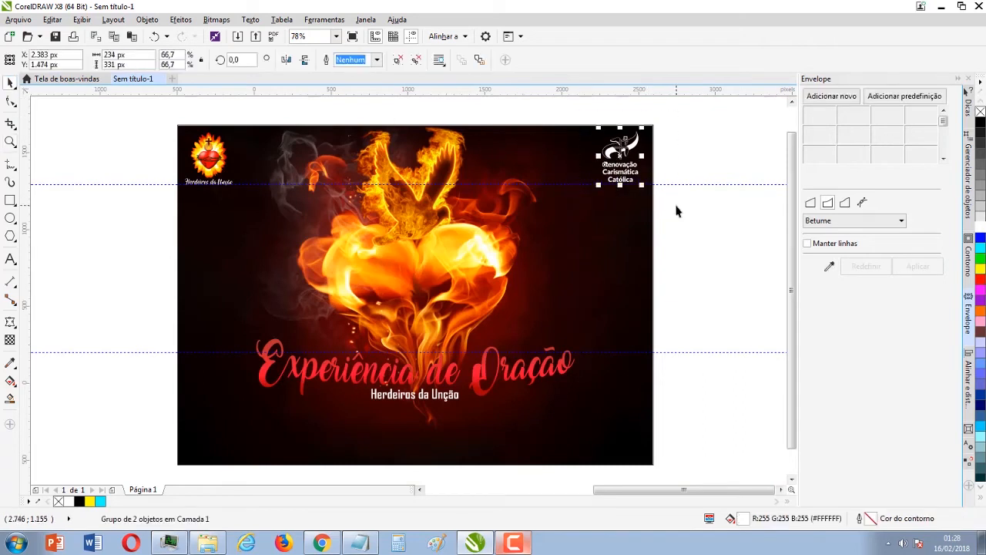
{"action": "scroll", "coordinate": [641, 117], "scroll_direction": "up", "scroll_amount": 3}
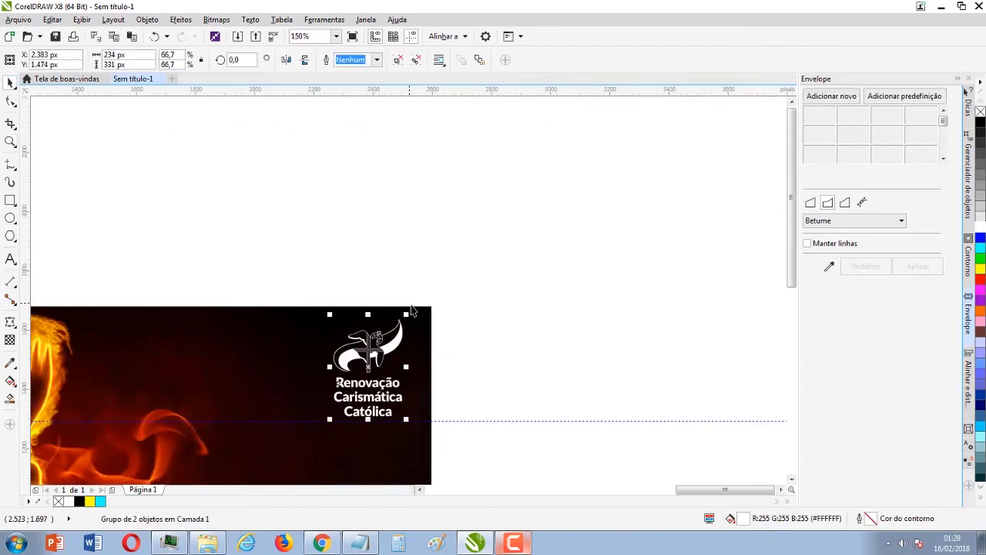
{"action": "left_click", "coordinate": [467, 374]}
Step: Preview the whole artwork in full screen to compare the two logos, and return to the drawing
{"action": "scroll", "coordinate": [412, 416], "scroll_direction": "down", "scroll_amount": 6}
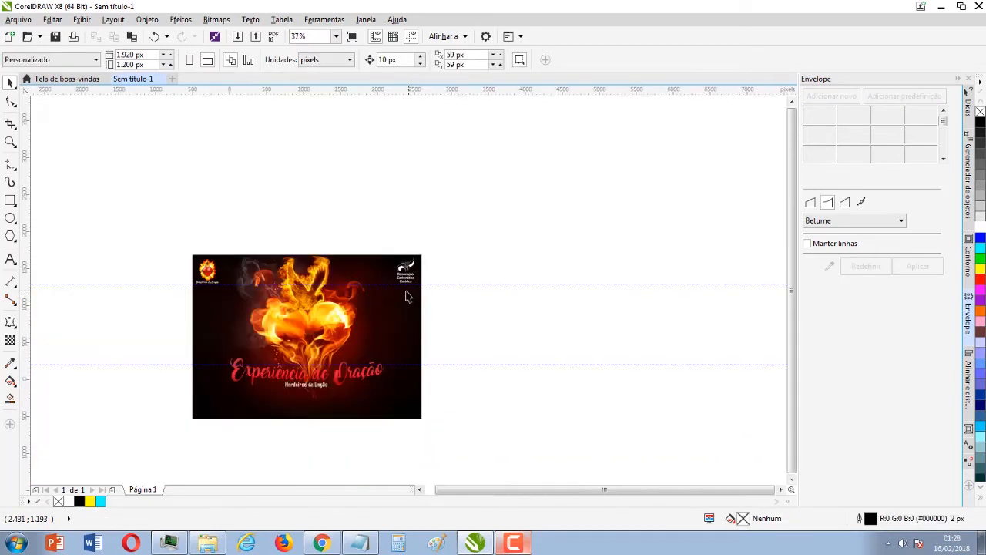
{"action": "key", "text": "z"}
{"action": "left_click_drag", "start_coordinate": [187, 248], "coordinate": [426, 423]}
{"action": "key", "text": "F9"}
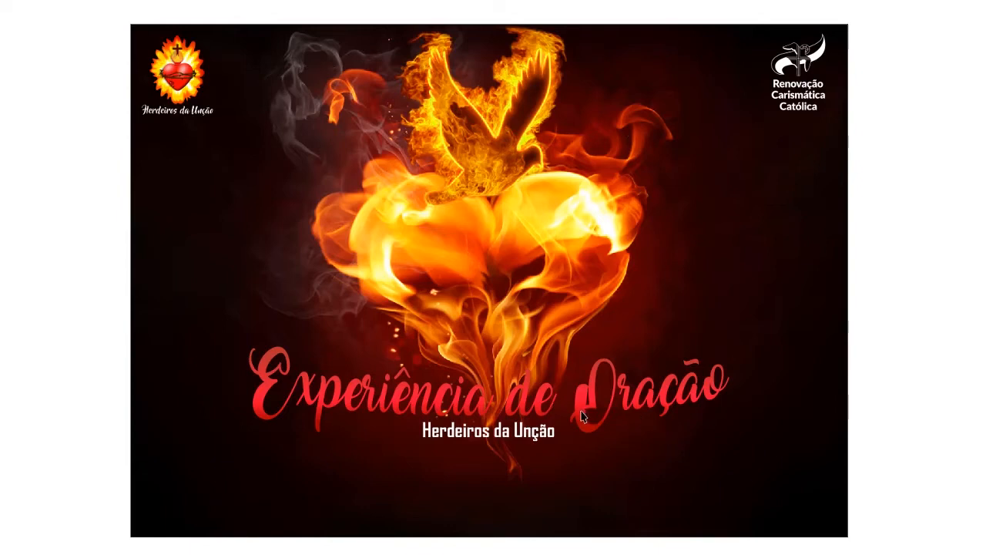
{"action": "key", "text": "Escape"}
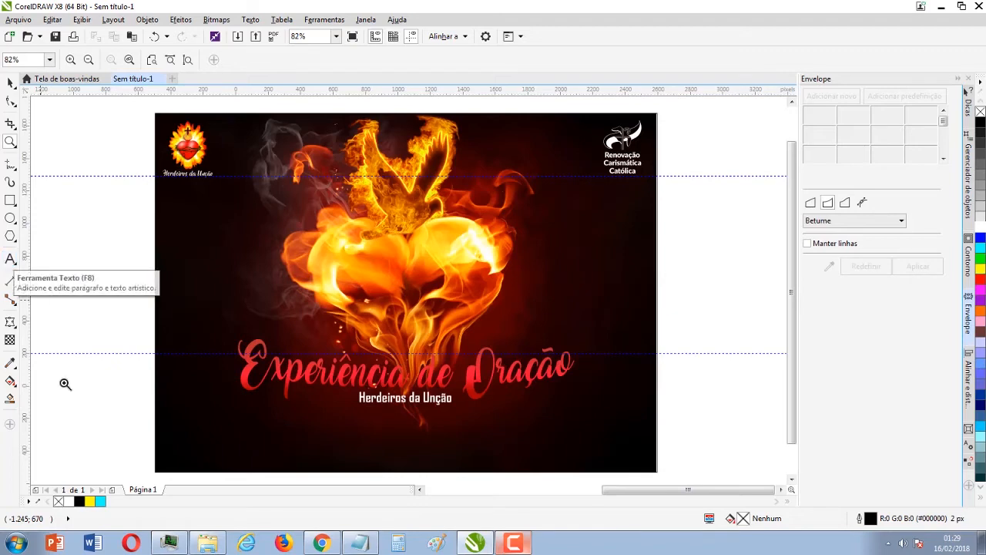
Step: Open Sem título-1.cdr from the Google Drive folder MCS Decanato Leste > Seguidores > Deixa ser conduzido pelo Espirito
{"action": "left_click", "coordinate": [202, 546]}
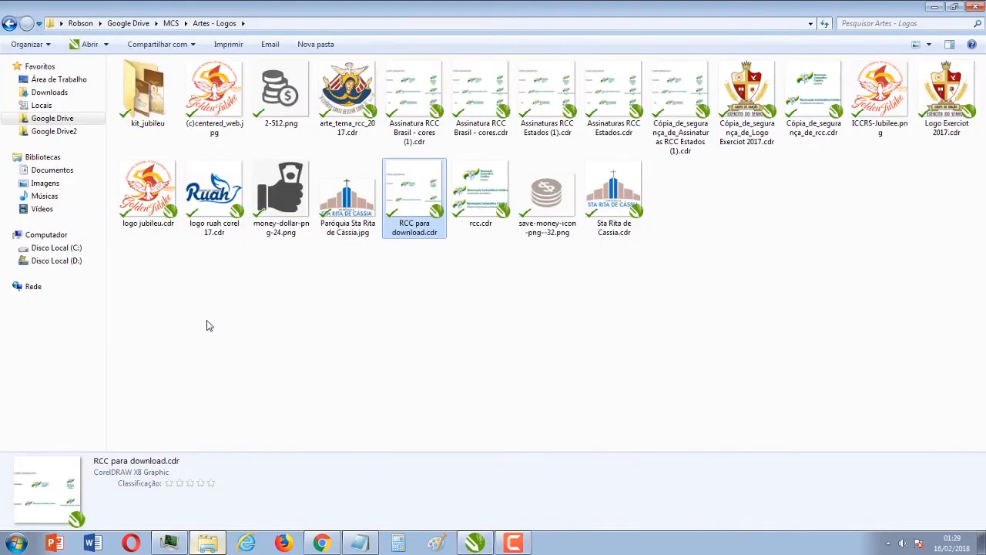
{"action": "left_click", "coordinate": [48, 119]}
{"action": "double_click", "coordinate": [158, 156]}
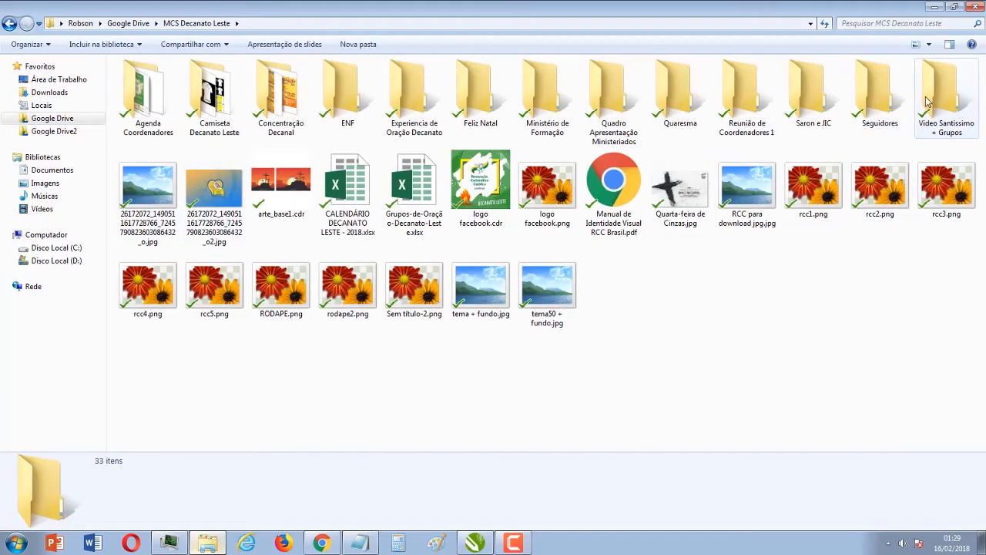
{"action": "double_click", "coordinate": [875, 96]}
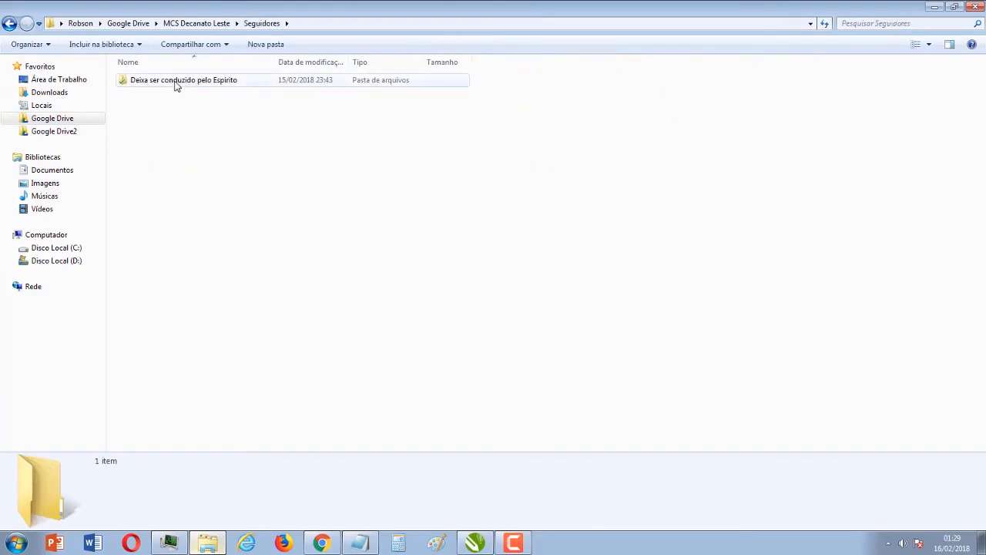
{"action": "double_click", "coordinate": [177, 82]}
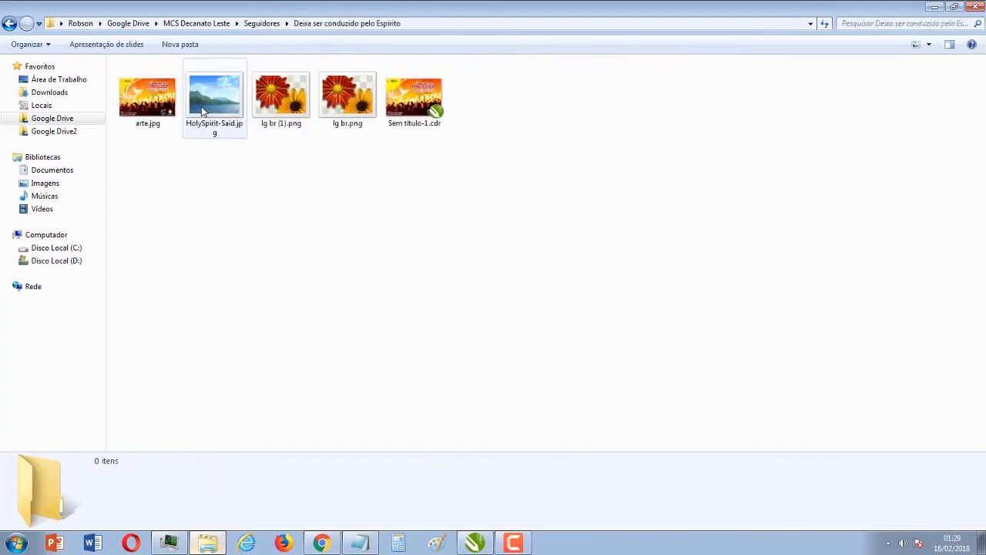
{"action": "double_click", "coordinate": [410, 108]}
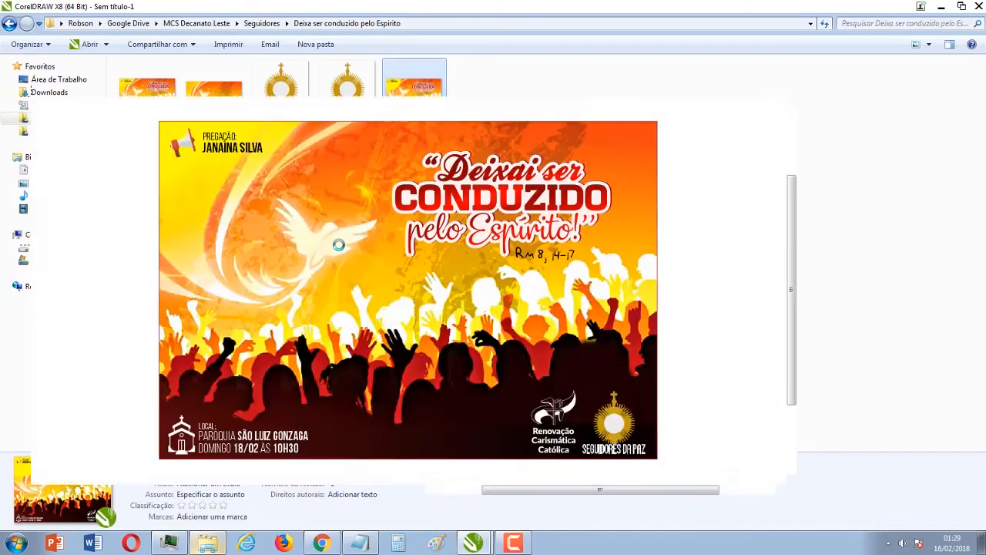
Step: Copy the church icon and the venue and date text from the opened flyer into the "Experiência de Oração" artwork
{"action": "left_click_drag", "start_coordinate": [152, 463], "coordinate": [327, 408]}
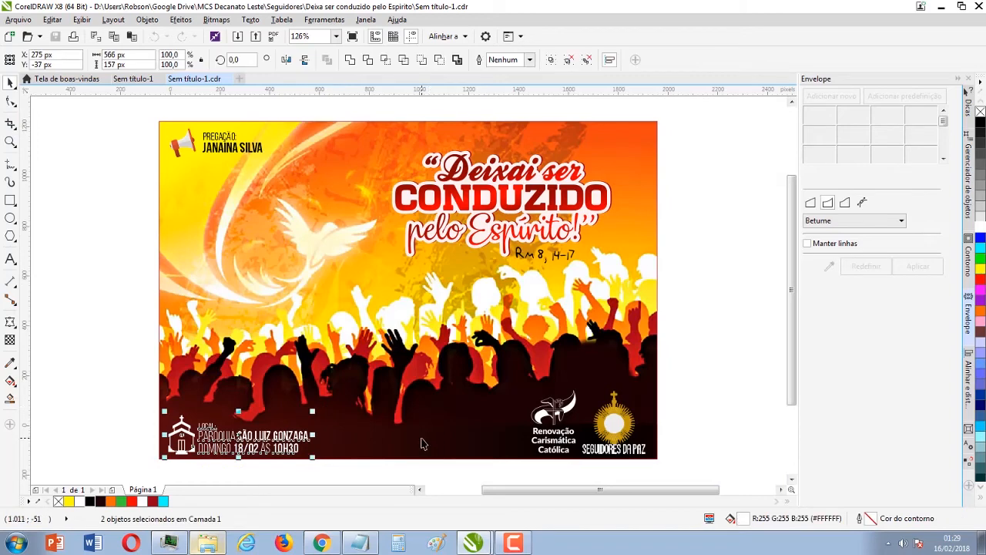
{"action": "left_click", "coordinate": [132, 79]}
{"action": "key", "text": "ctrl+v"}
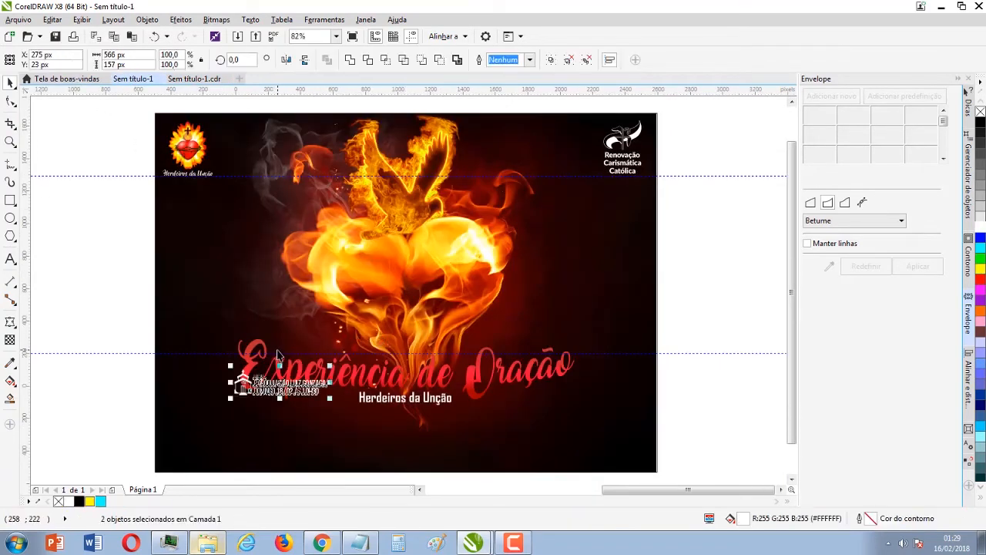
Step: Move the pasted church icon and text to the artwork's lower-left corner and enlarge them to about 798 × 221 px
{"action": "left_click_drag", "start_coordinate": [278, 387], "coordinate": [213, 453]}
{"action": "left_click_drag", "start_coordinate": [265, 431], "coordinate": [317, 413]}
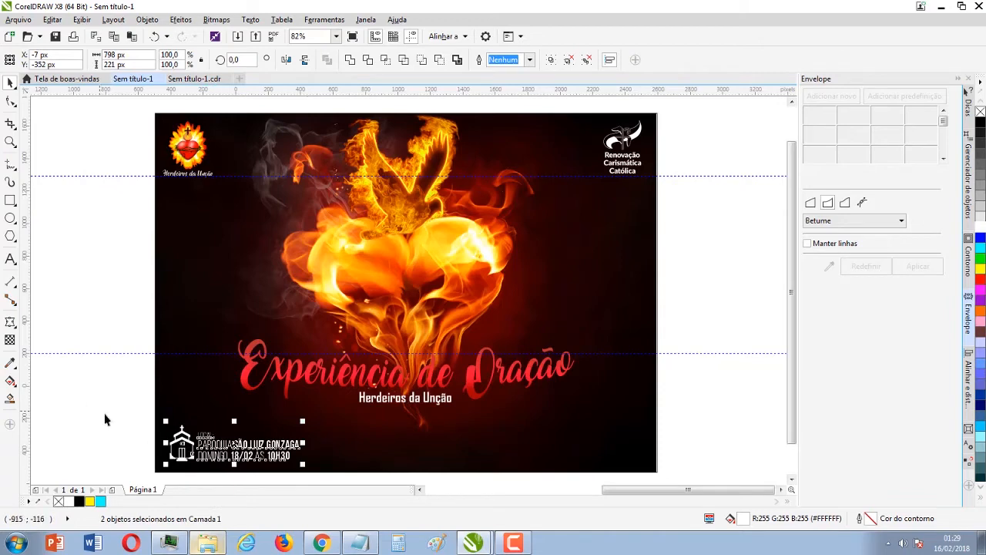
{"action": "left_click", "coordinate": [185, 483]}
Step: Close the source flyer Sem título-1.cdr and return to the "Experiência de Oração" artwork
{"action": "key", "text": "alt+Tab"}
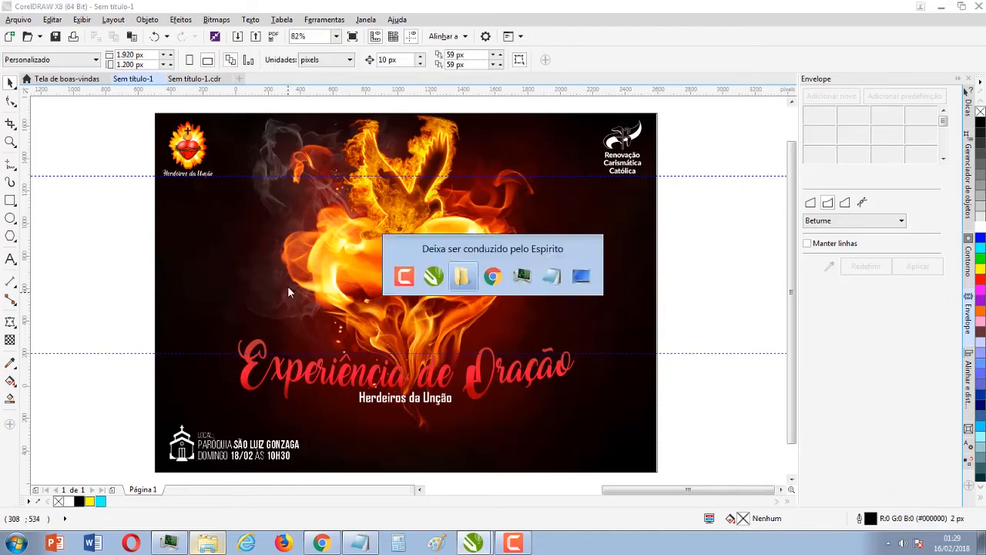
{"action": "key", "text": "alt+Tab"}
{"action": "left_click", "coordinate": [222, 80]}
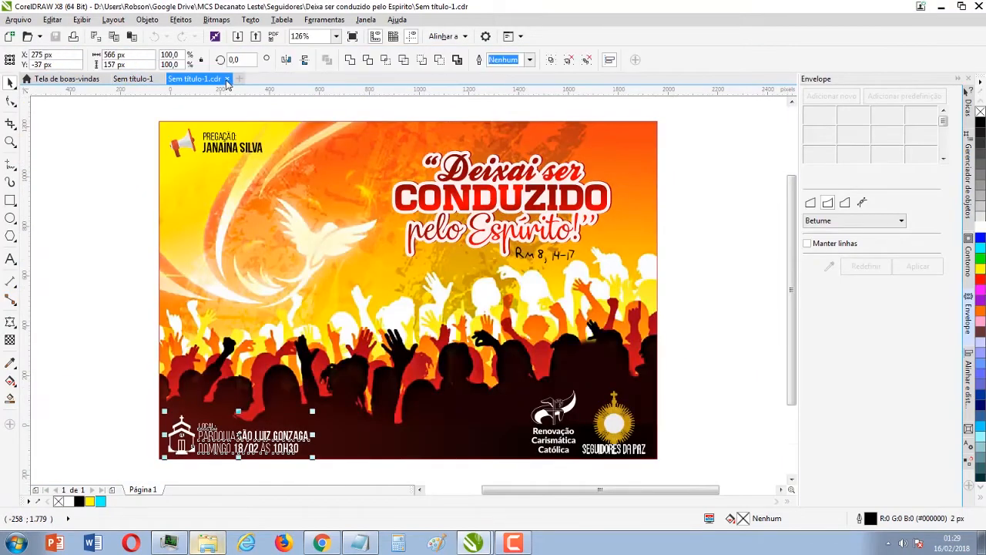
{"action": "key", "text": "alt+Tab"}
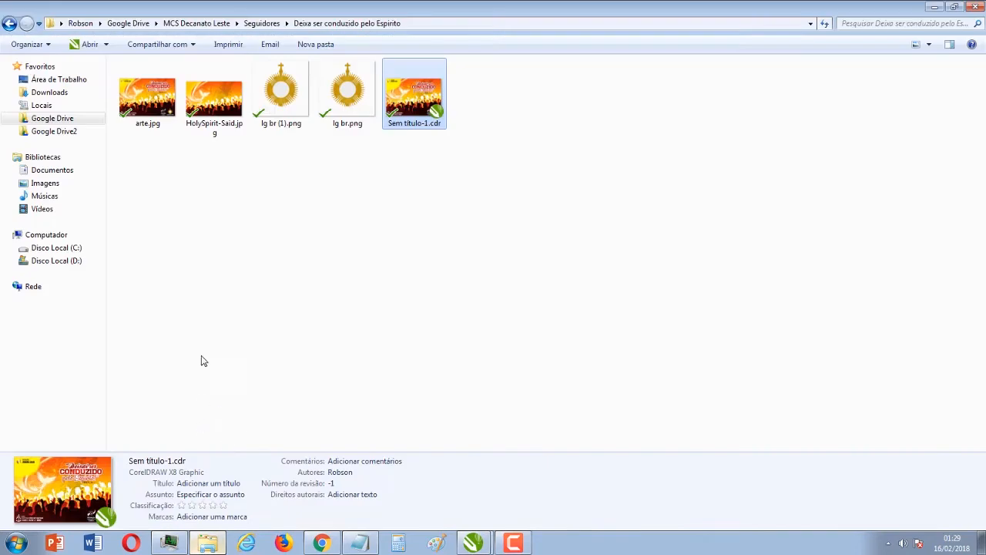
{"action": "key", "text": "alt+Tab"}
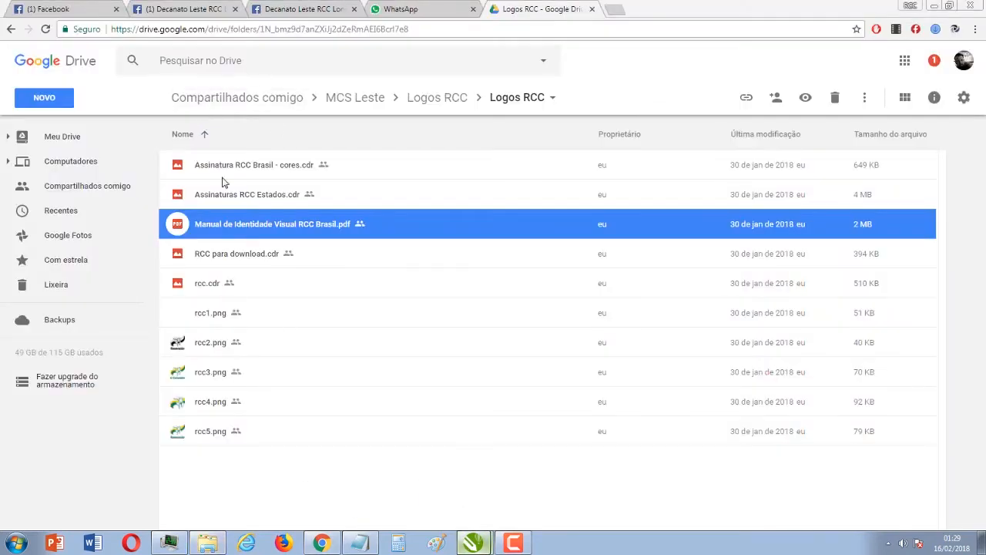
{"action": "left_click", "coordinate": [465, 507]}
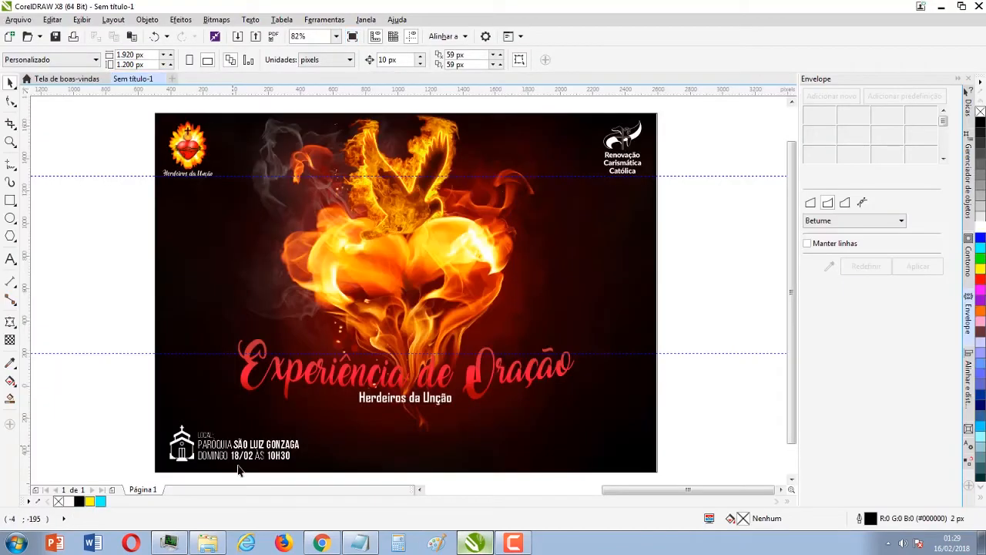
Step: Replace the word "DOMINGO" in the date line beside the church icon with "SEXTA E SÁBADO"
{"action": "scroll", "coordinate": [246, 472], "scroll_direction": "up", "scroll_amount": 2}
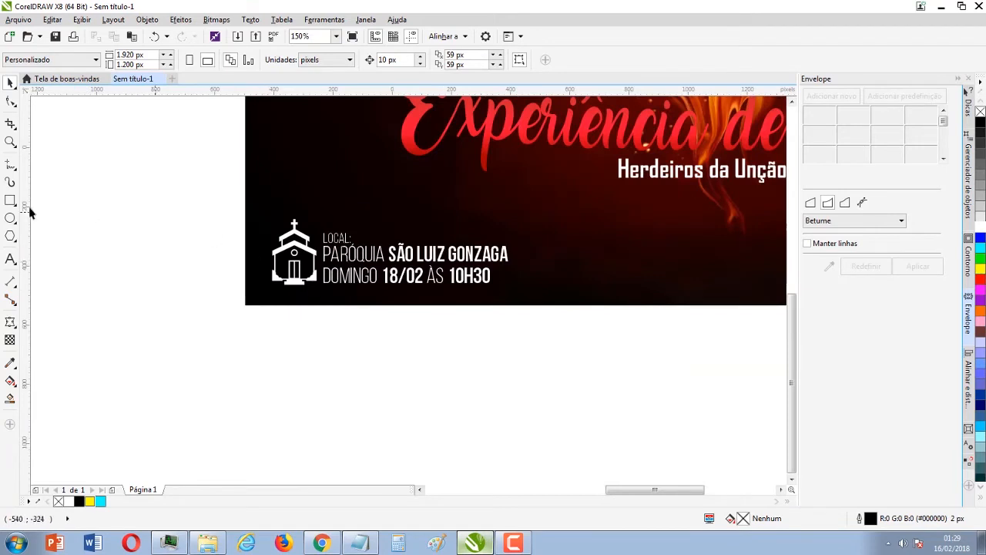
{"action": "left_click", "coordinate": [10, 260]}
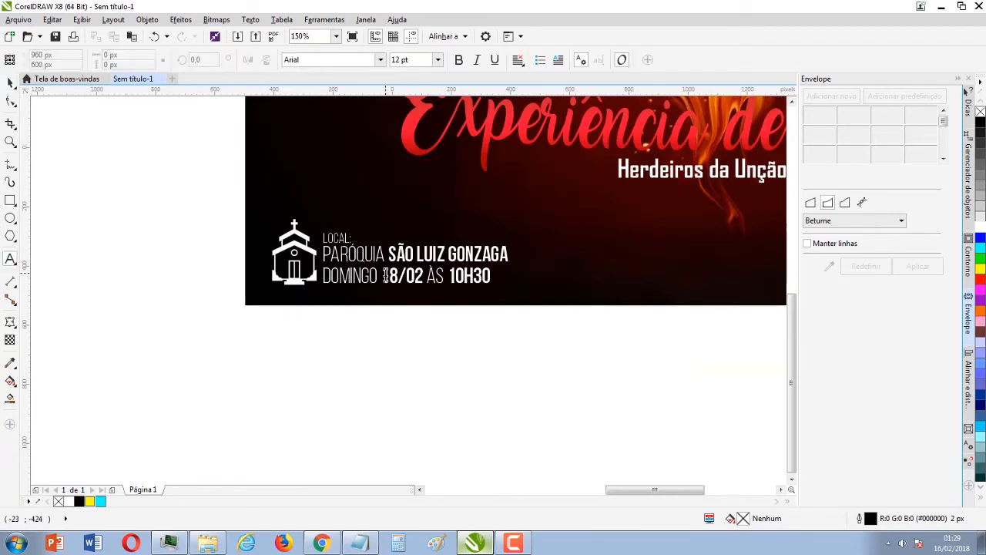
{"action": "left_click", "coordinate": [381, 276]}
{"action": "key", "text": "Escape"}
{"action": "key", "text": "Left"}
{"action": "key", "text": "Left"}
{"action": "key", "text": "Left"}
{"action": "key", "text": "Left"}
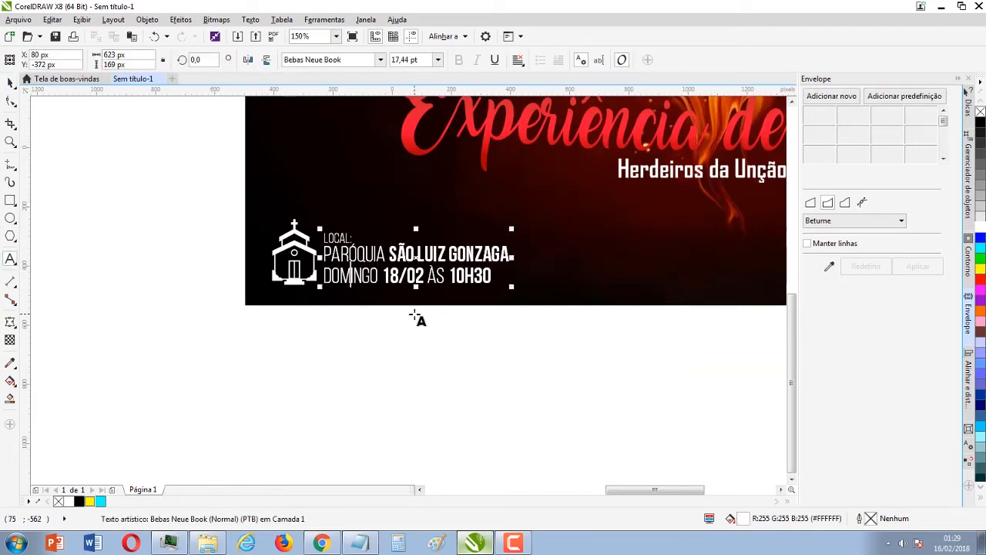
{"action": "type", "text": "SEXA"}
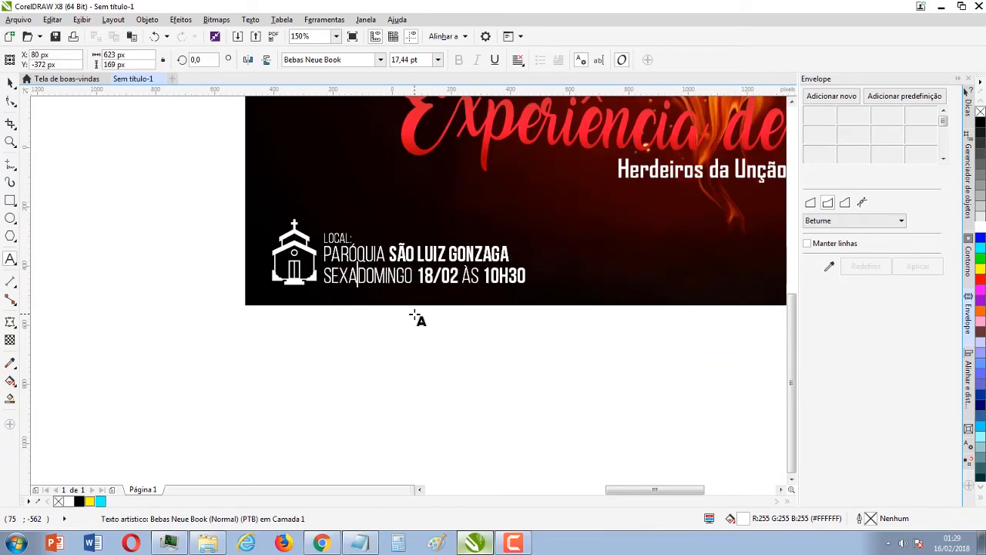
{"action": "key", "text": "BackSpace"}
{"action": "type", "text": "TA E S"}
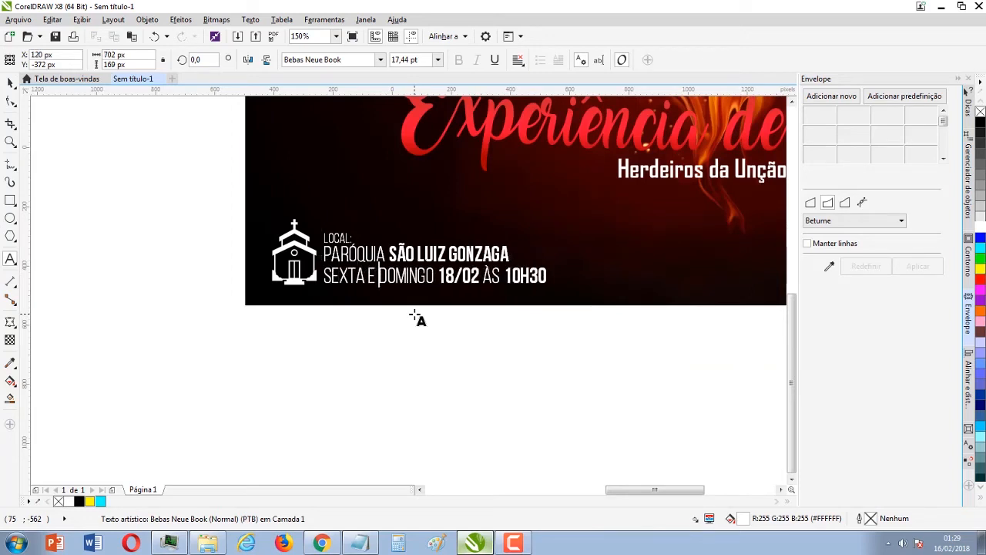
{"action": "type", "text": "ÁBADO"}
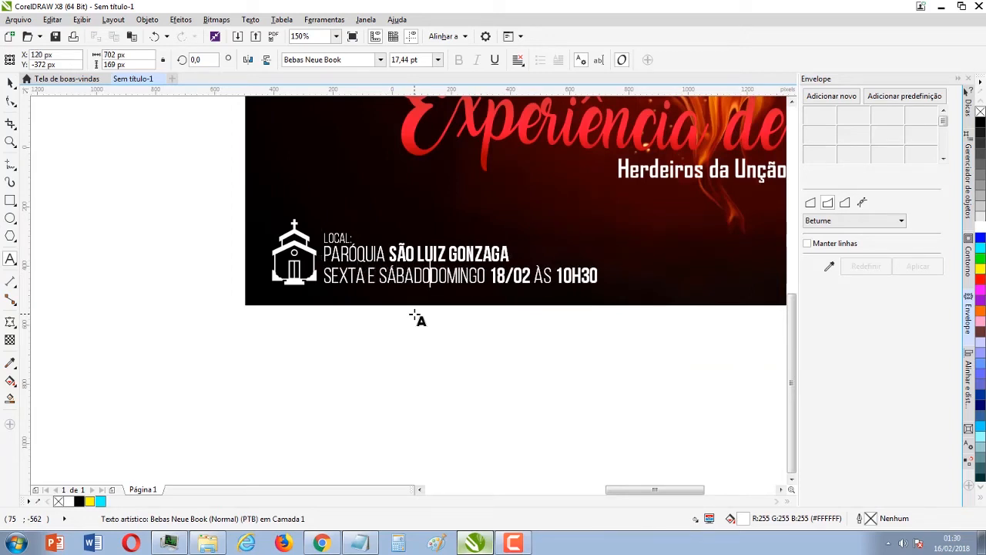
{"action": "key", "text": "Delete"}
{"action": "key", "text": "Delete"}
{"action": "key", "text": "Delete"}
{"action": "key", "text": "Delete"}
{"action": "key", "text": "Delete"}
{"action": "key", "text": "Delete"}
{"action": "key", "text": "Delete"}
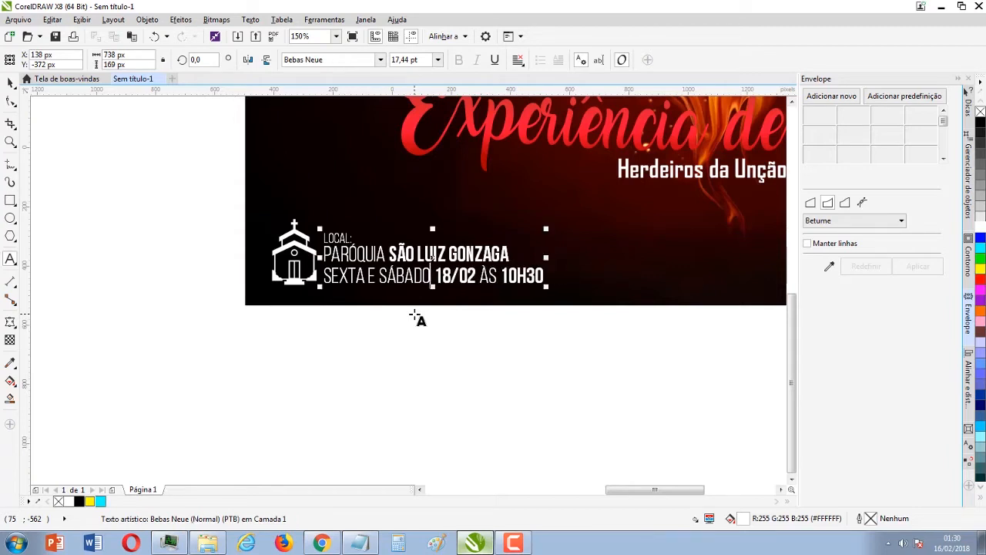
Step: Change the date after "SEXTA E SÁBADO" to "02 E 03/03"
{"action": "type", "text": "02"}
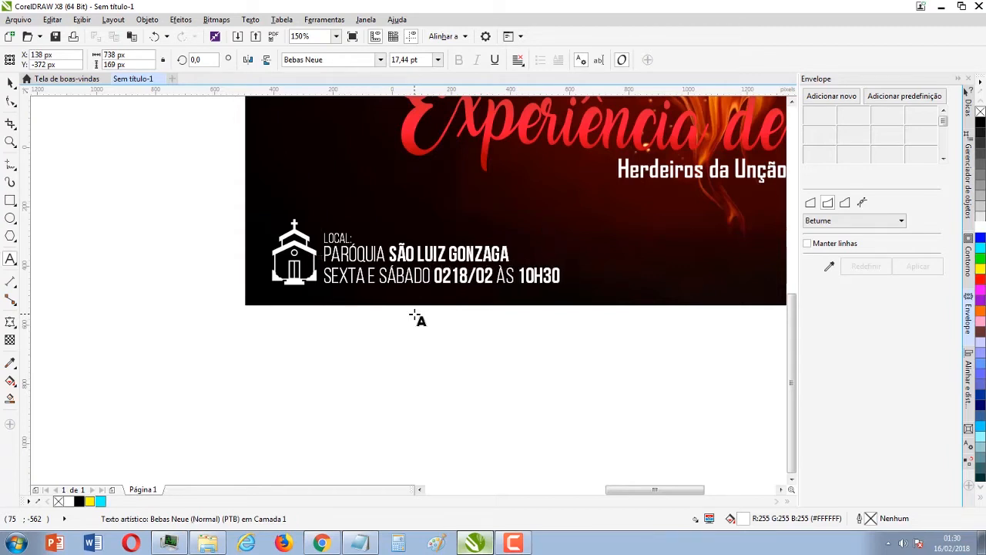
{"action": "type", "text": " E 03"}
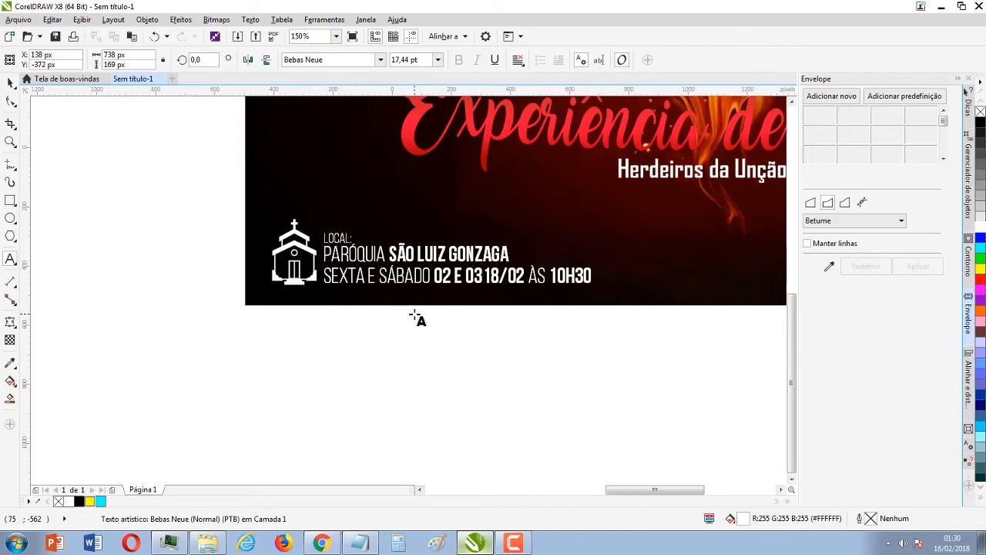
{"action": "key", "text": "Delete"}
{"action": "key", "text": "Delete"}
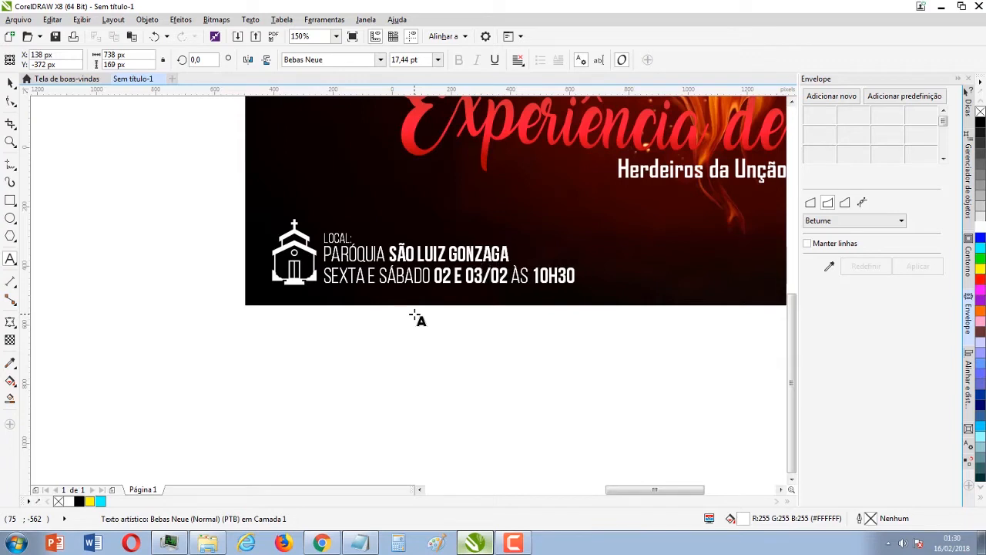
{"action": "key", "text": "Delete"}
{"action": "type", "text": "3"}
{"action": "key", "text": "Right"}
{"action": "key", "text": "Right"}
{"action": "key", "text": "Right"}
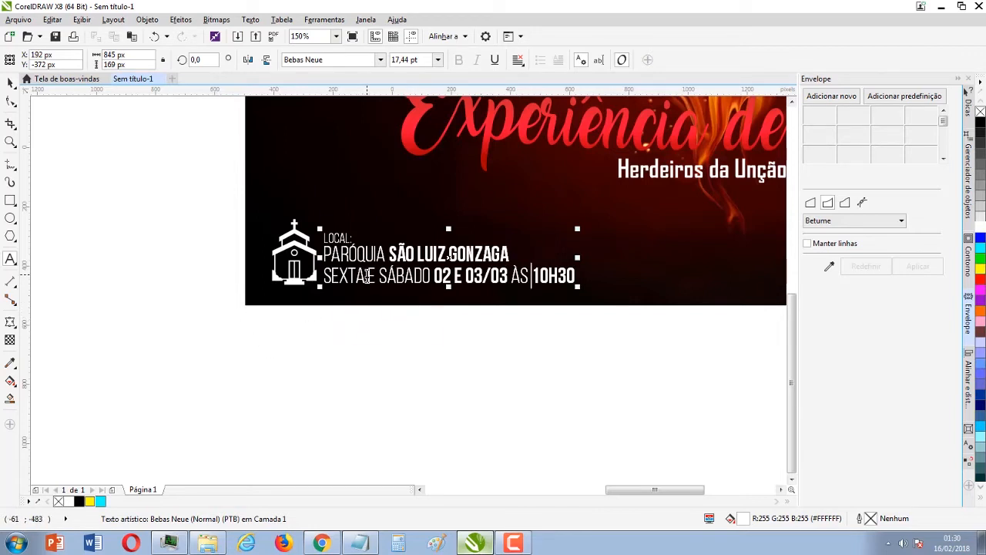
Step: Break the date line after "SEXTA" and remove the "E" so that "SÁBADO" starts its own line
{"action": "left_click", "coordinate": [367, 276]}
{"action": "key", "text": "Return"}
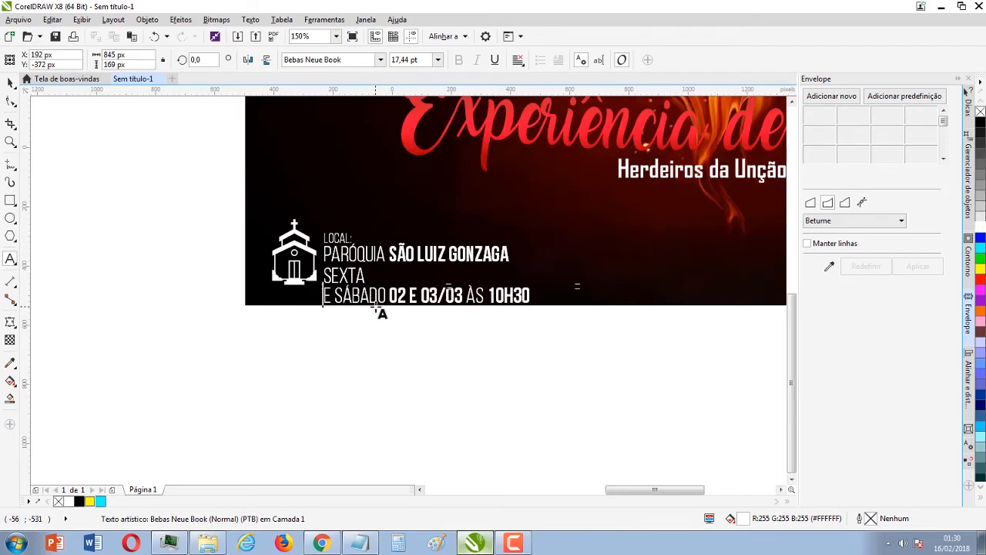
{"action": "key", "text": "Delete"}
{"action": "key", "text": "Delete"}
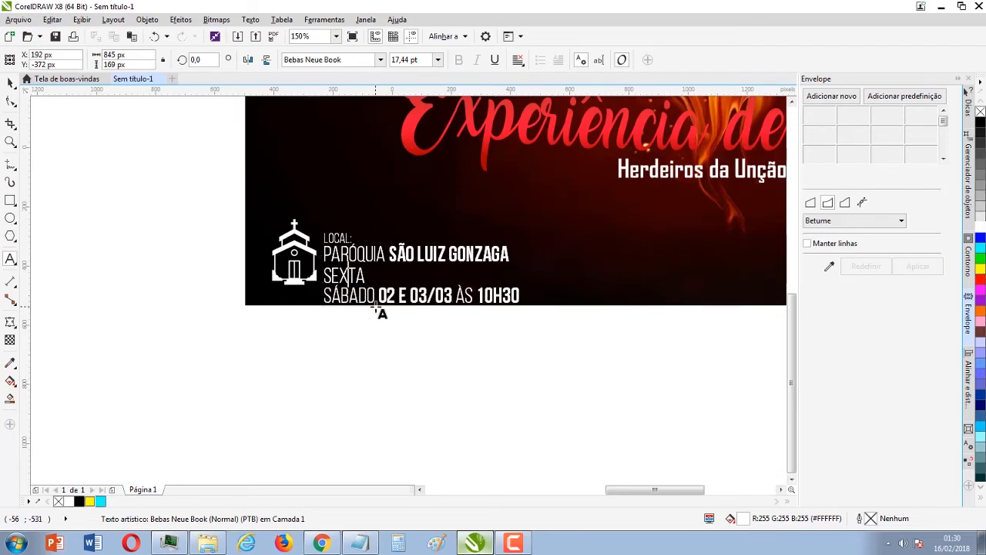
Step: Add "02/03 ÀS 19H30" after "SEXTA" in the text beside the church icon
{"action": "key", "text": "End"}
{"action": "type", "text": "02/0"}
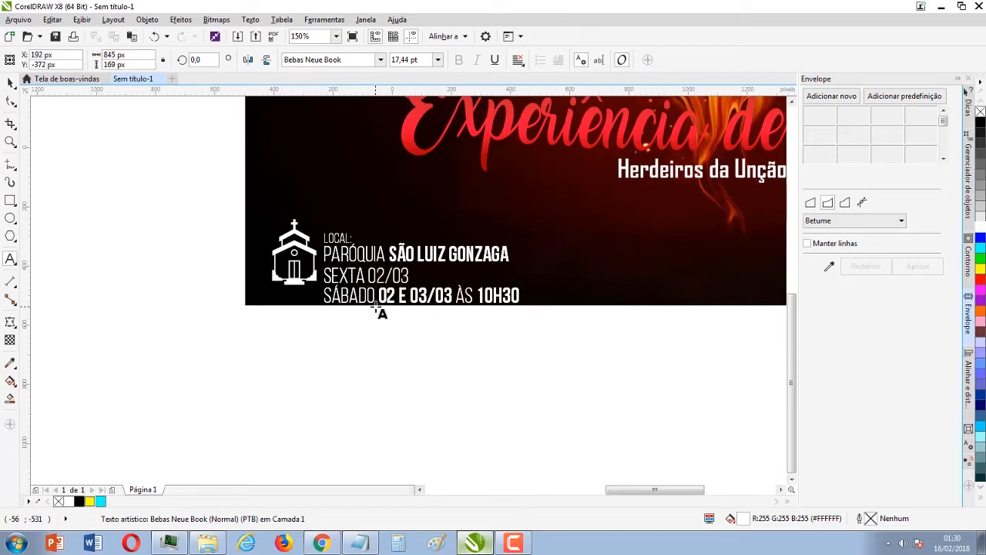
{"action": "type", "text": "3 ÀS 19H30"}
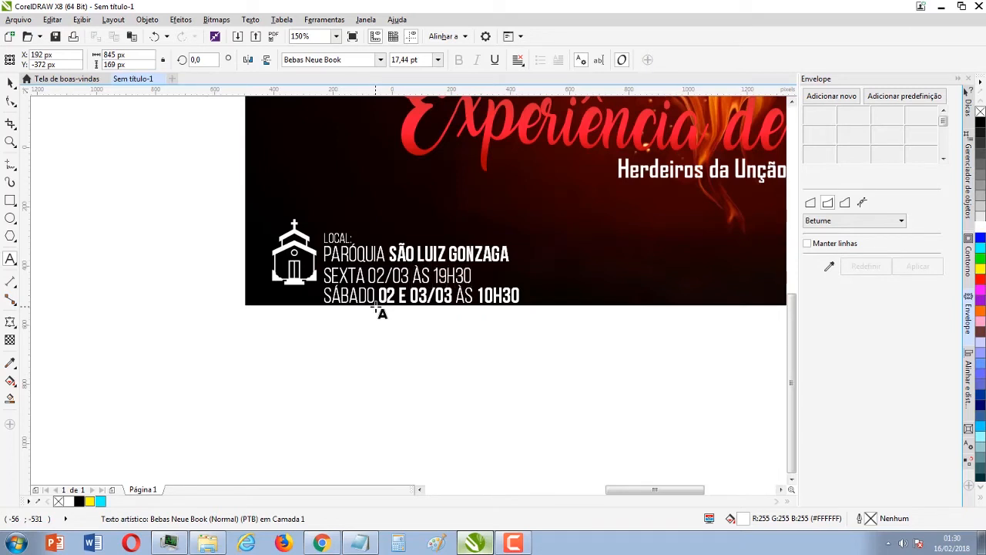
Step: Set the time "19H30" on the "SEXTA" line in the Bebas Neue font
{"action": "key", "text": "shift+Left"}
{"action": "key", "text": "shift+Left"}
{"action": "key", "text": "shift+Left"}
{"action": "key", "text": "shift+Left"}
{"action": "key", "text": "shift+Left"}
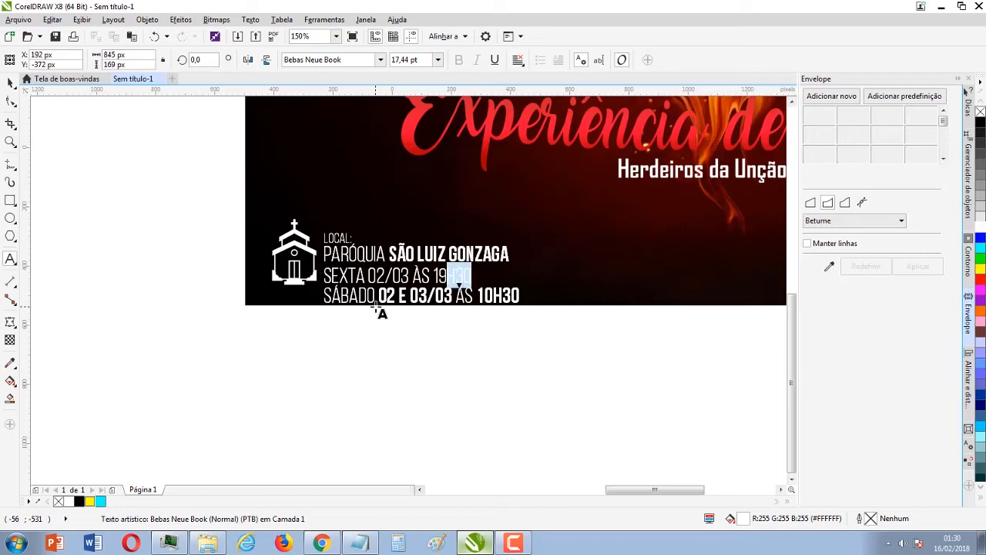
{"action": "left_click", "coordinate": [378, 64]}
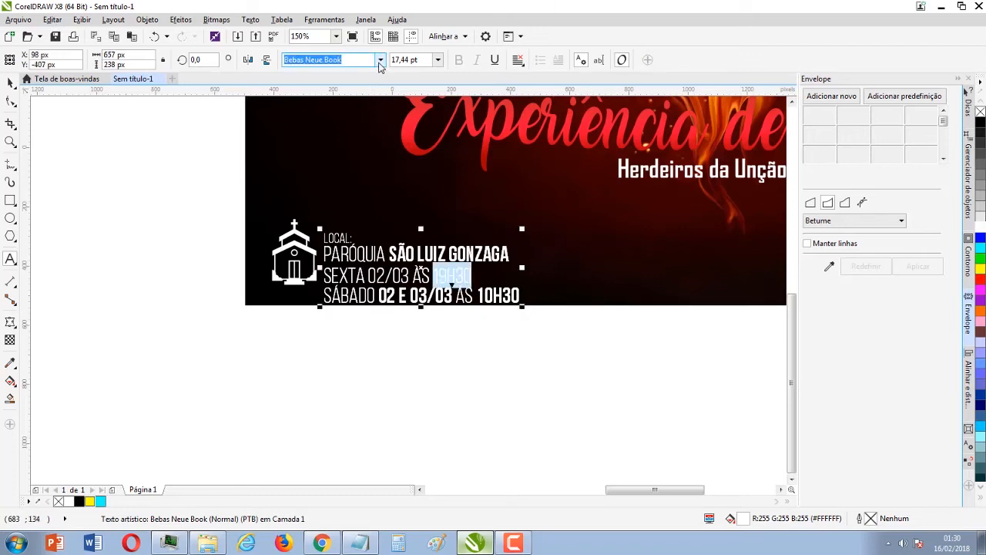
{"action": "left_click", "coordinate": [379, 61]}
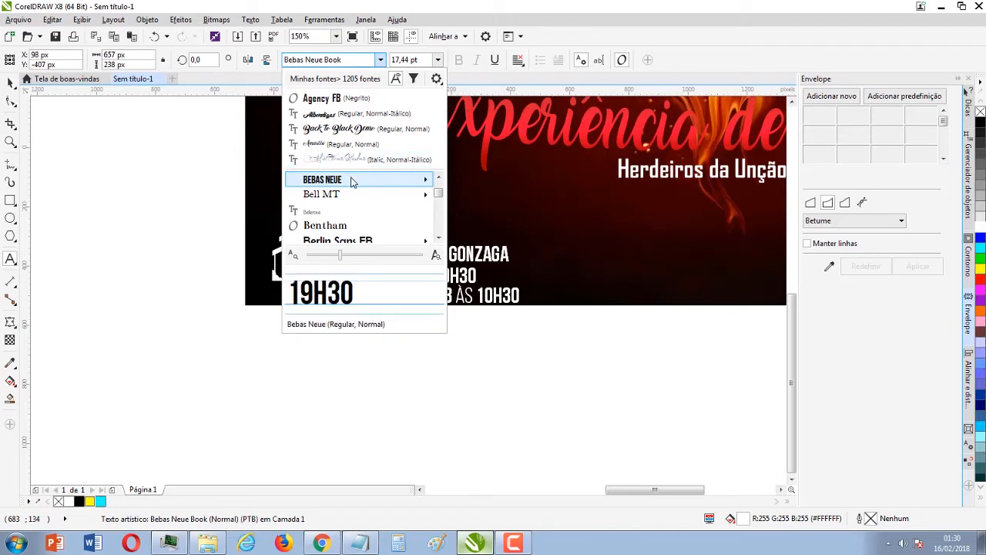
{"action": "mouse_move", "coordinate": [399, 183]}
{"action": "left_click", "coordinate": [488, 213]}
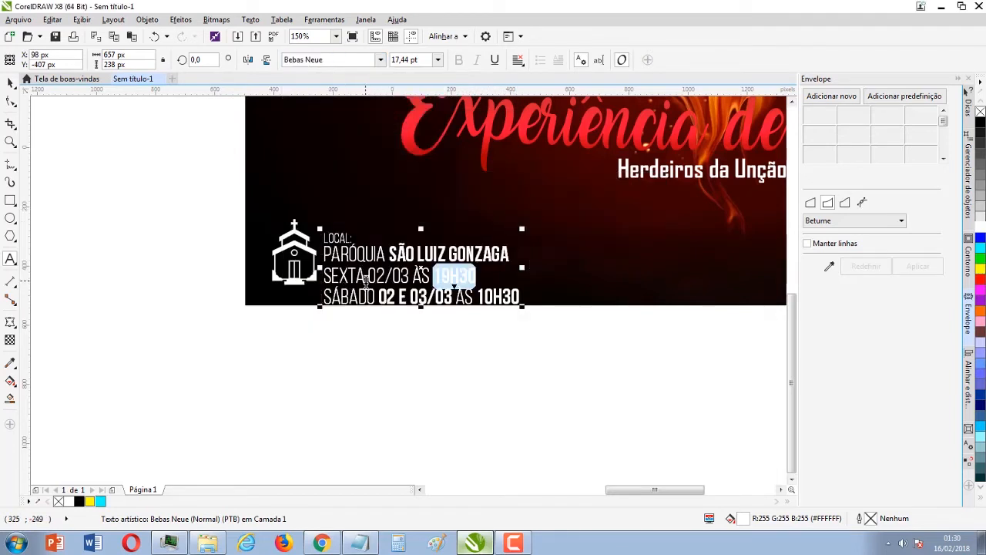
Step: Set the date "02/03" on the "SEXTA" line in the Bebas Neue font
{"action": "left_click_drag", "start_coordinate": [368, 278], "coordinate": [408, 278]}
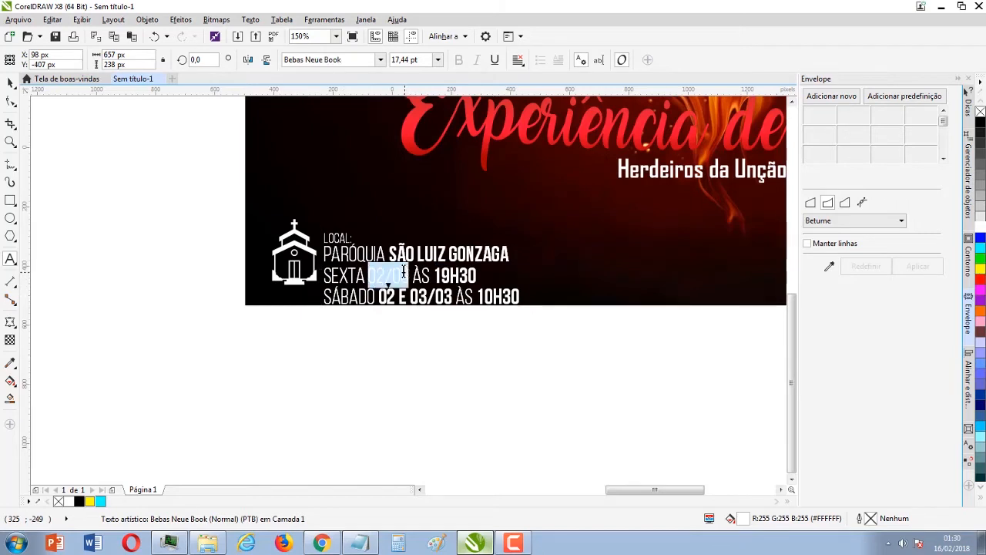
{"action": "left_click", "coordinate": [380, 60]}
{"action": "left_click", "coordinate": [336, 104]}
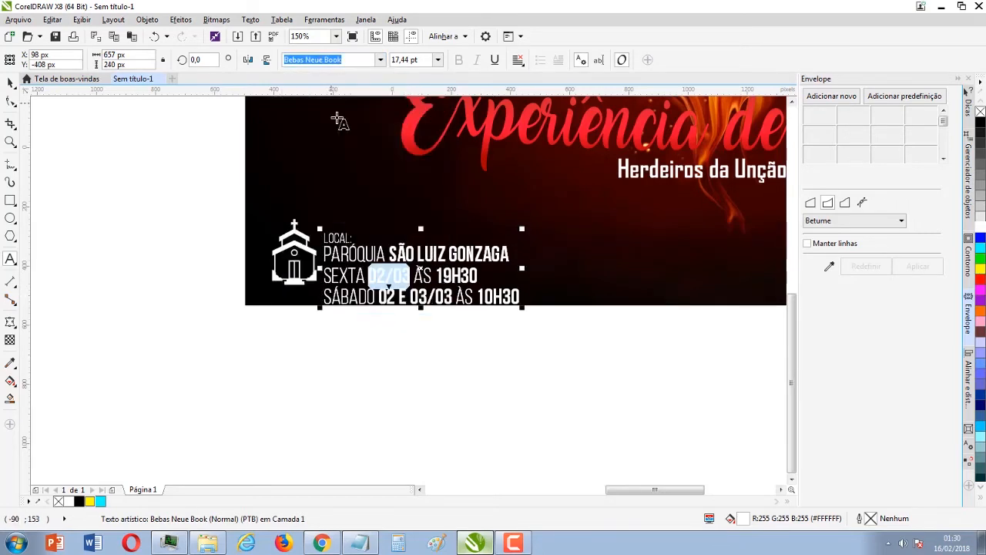
Step: Delete "02 E" from the "SÁBADO" line so that its date reads "03/03"
{"action": "left_click", "coordinate": [378, 297]}
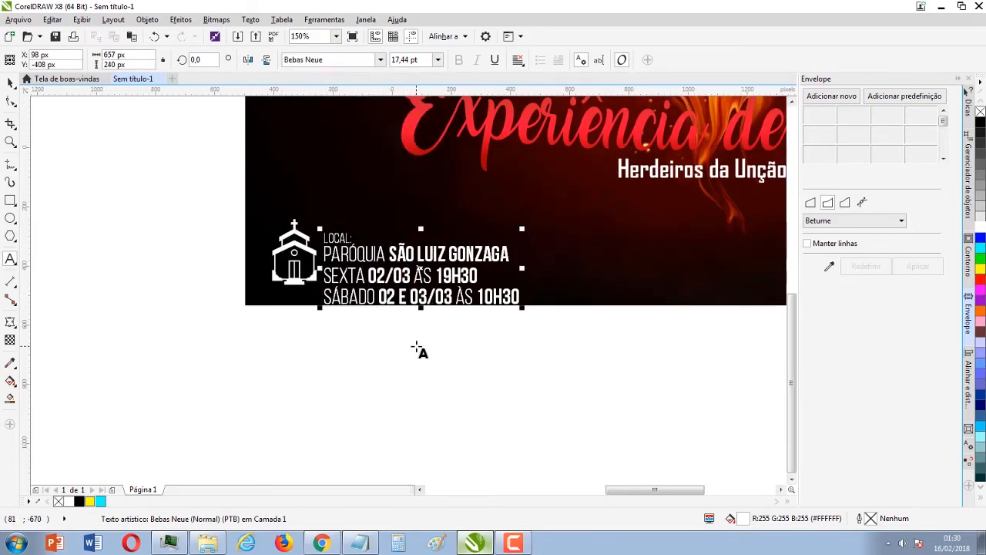
{"action": "key", "text": "Delete"}
{"action": "key", "text": "Delete"}
{"action": "key", "text": "Delete"}
{"action": "key", "text": "Delete"}
{"action": "key", "text": "Delete"}
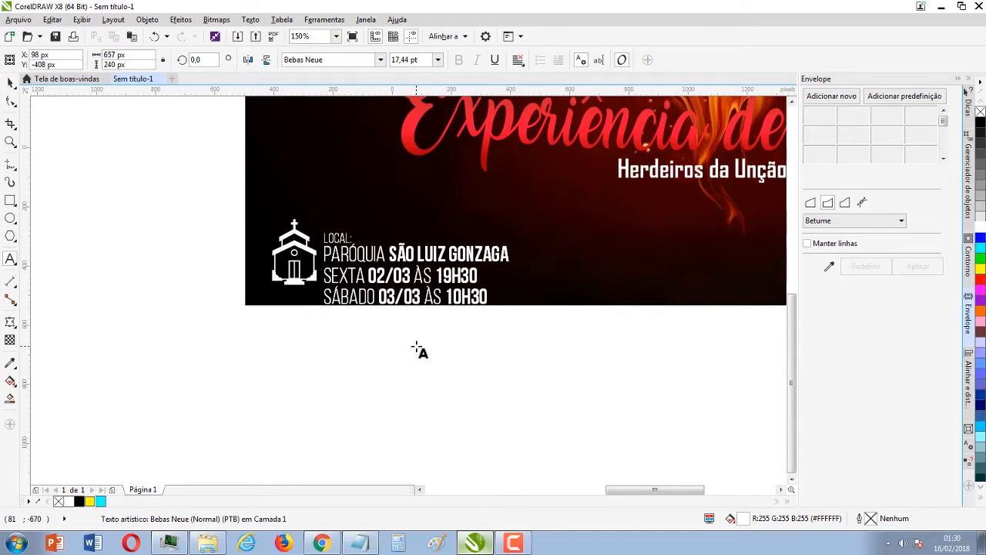
Step: Change the time on the "SÁBADO" line to "07H30"
{"action": "key", "text": "Right"}
{"action": "key", "text": "Right"}
{"action": "key", "text": "Right"}
{"action": "key", "text": "Right"}
{"action": "key", "text": "Right"}
{"action": "type", "text": "0"}
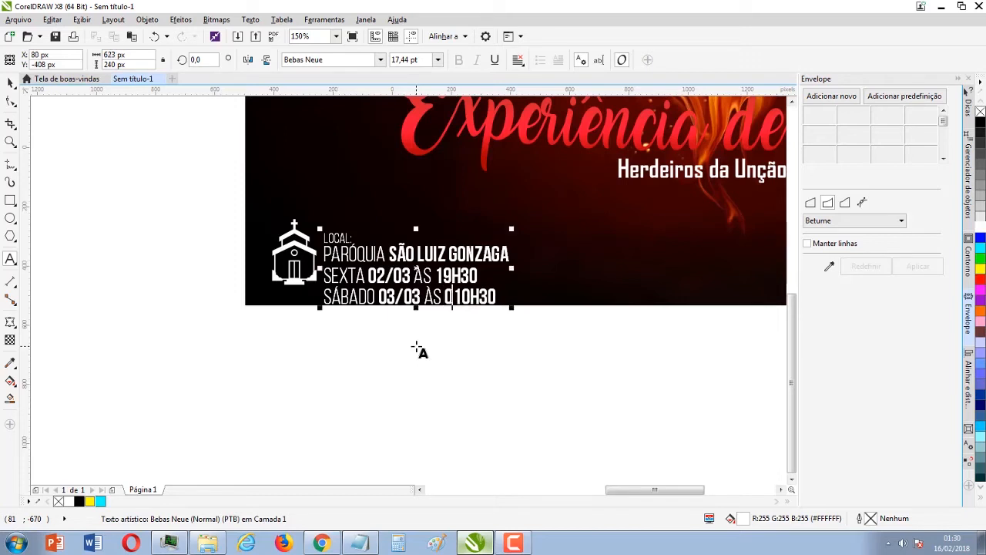
{"action": "type", "text": "7"}
{"action": "key", "text": "Delete"}
{"action": "key", "text": "Delete"}
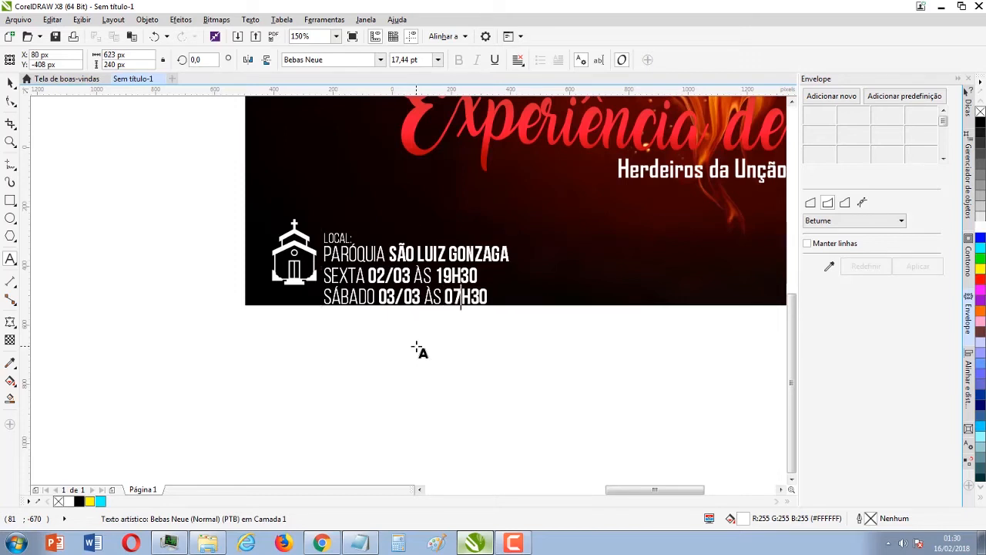
{"action": "key", "text": "Left"}
{"action": "key", "text": "Left"}
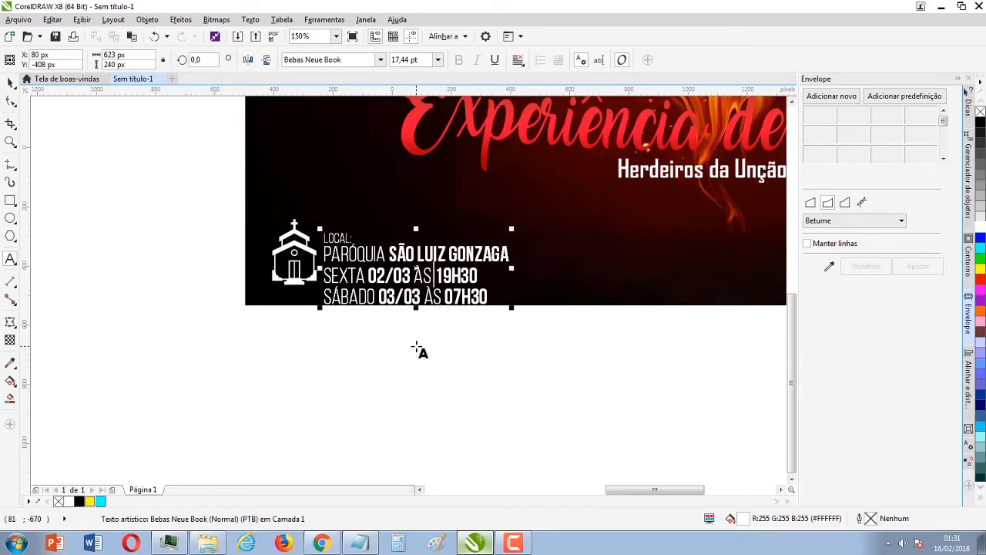
{"action": "key", "text": "Right"}
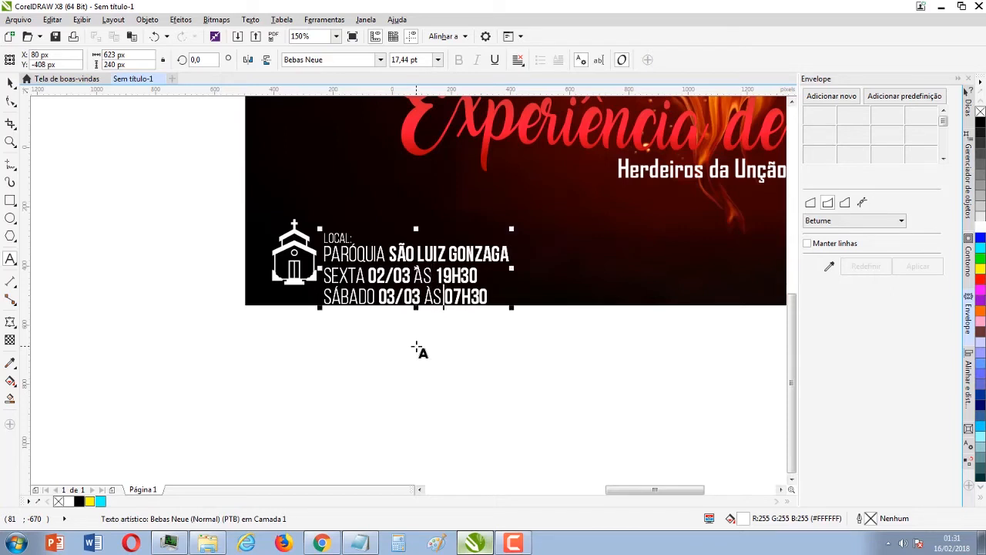
Step: Move the venue text block up level with the church icon and set its "SEXTA" and "SÁBADO" lines to 14 pt
{"action": "left_click", "coordinate": [10, 83]}
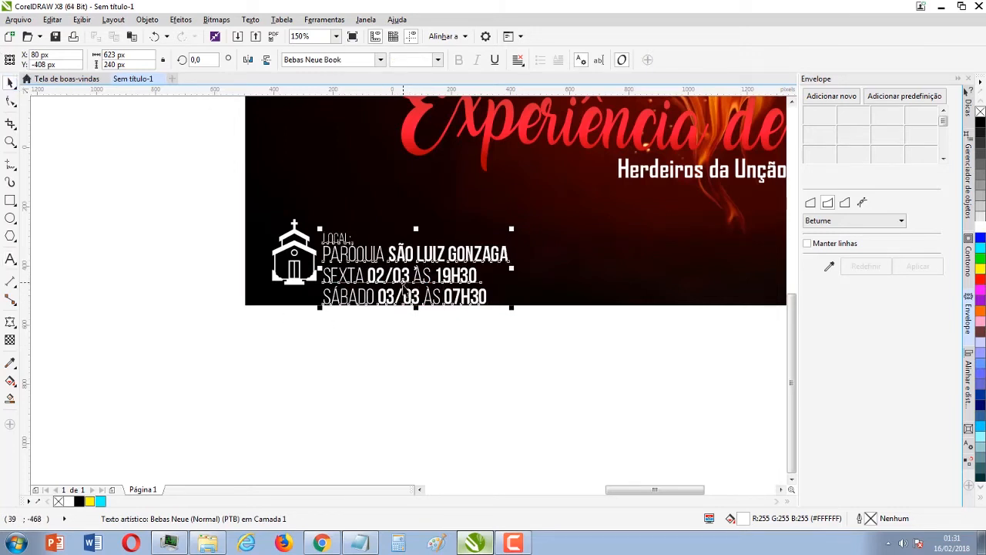
{"action": "mouse_move", "coordinate": [403, 282]}
{"action": "left_mouse_down"}
{"action": "mouse_move", "coordinate": [419, 267]}
{"action": "mouse_move", "coordinate": [409, 274]}
{"action": "left_mouse_up"}
{"action": "left_click", "coordinate": [10, 259]}
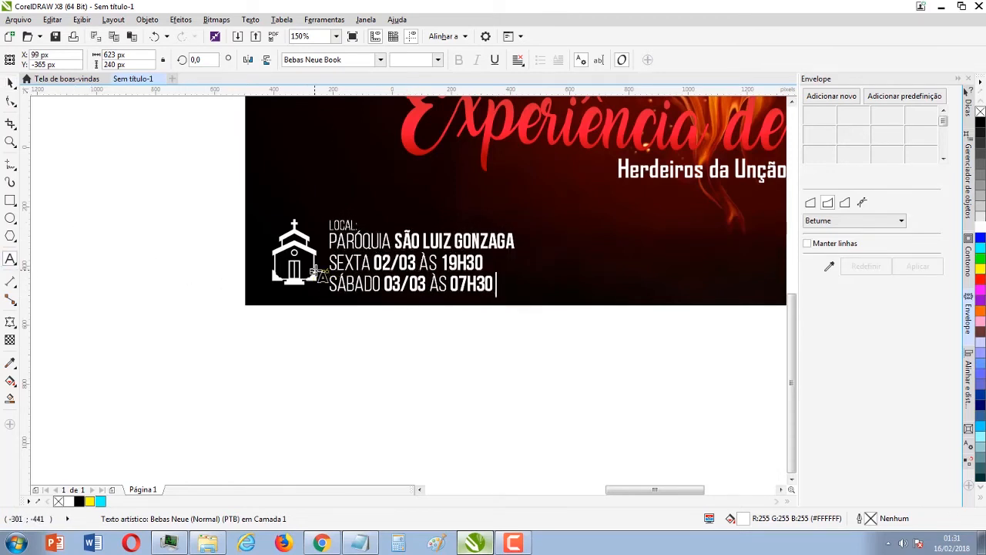
{"action": "left_click_drag", "start_coordinate": [328, 254], "coordinate": [496, 291]}
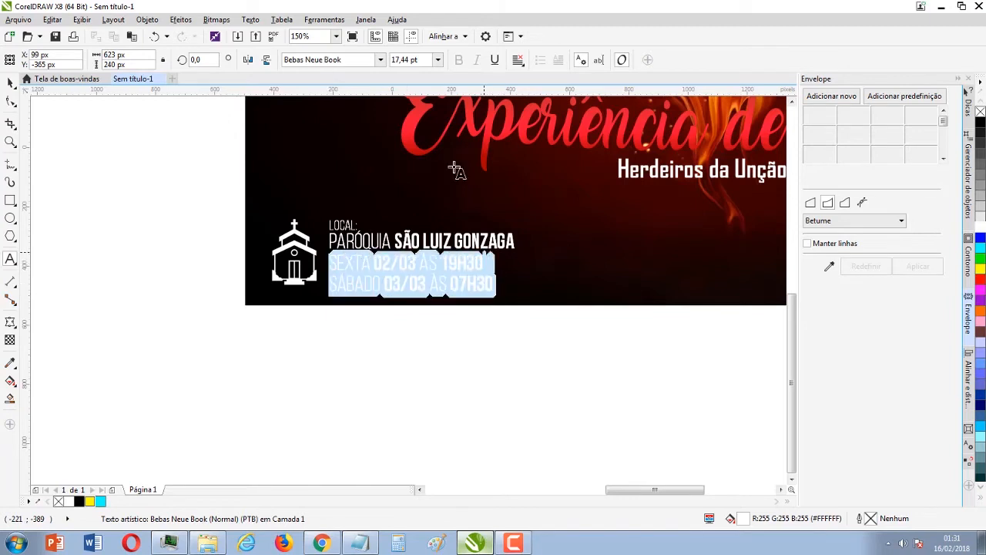
{"action": "left_click", "coordinate": [408, 59]}
{"action": "type", "text": "1"}
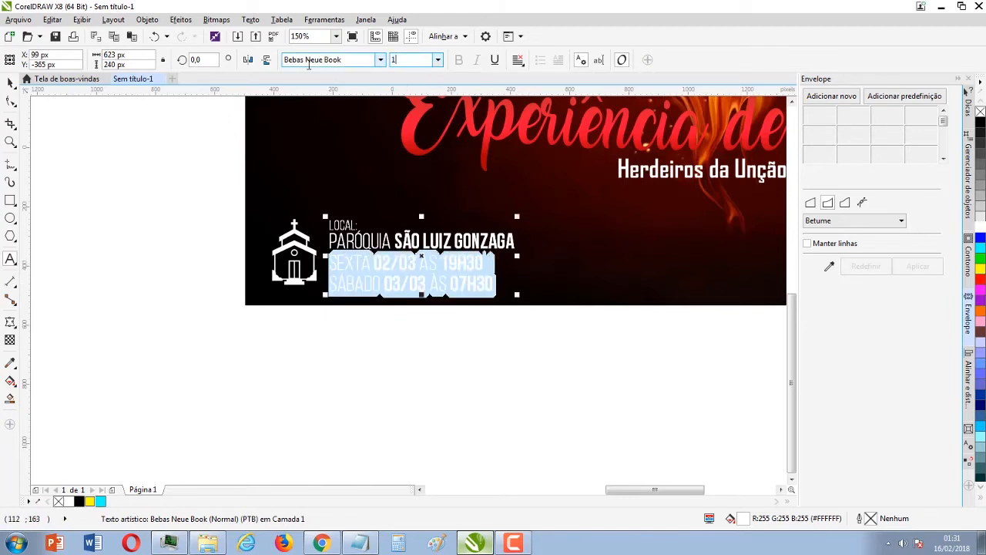
{"action": "type", "text": "4"}
{"action": "key", "text": "Return"}
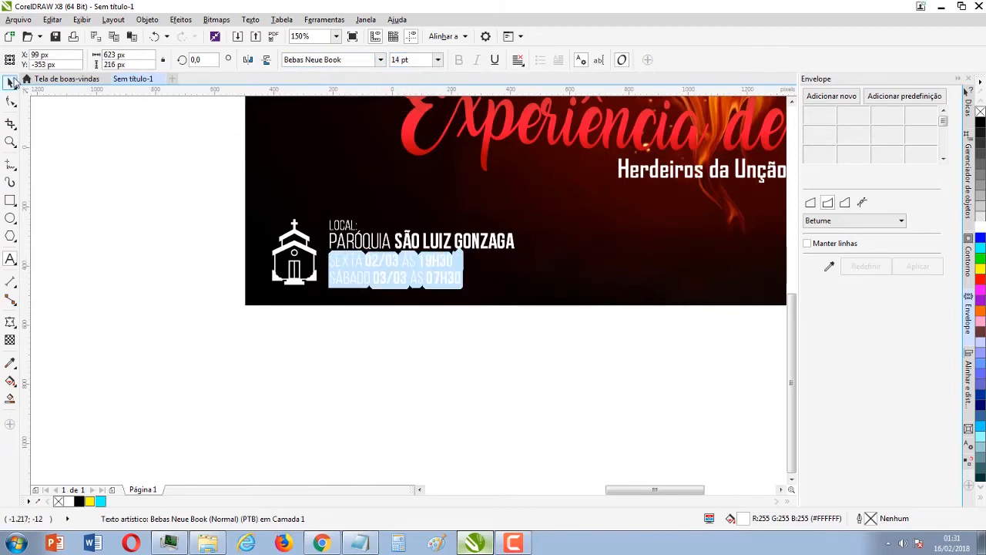
{"action": "left_click", "coordinate": [11, 83]}
{"action": "left_click", "coordinate": [215, 314]}
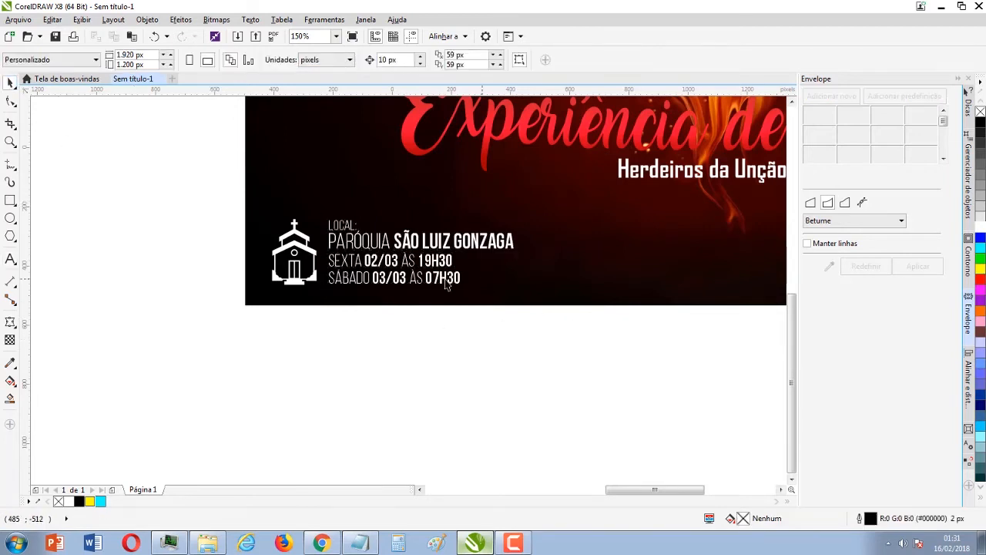
Step: Preview the whole artwork full screen and examine the layout of the title, logos and venue text
{"action": "scroll", "coordinate": [465, 296], "scroll_direction": "down", "scroll_amount": 2}
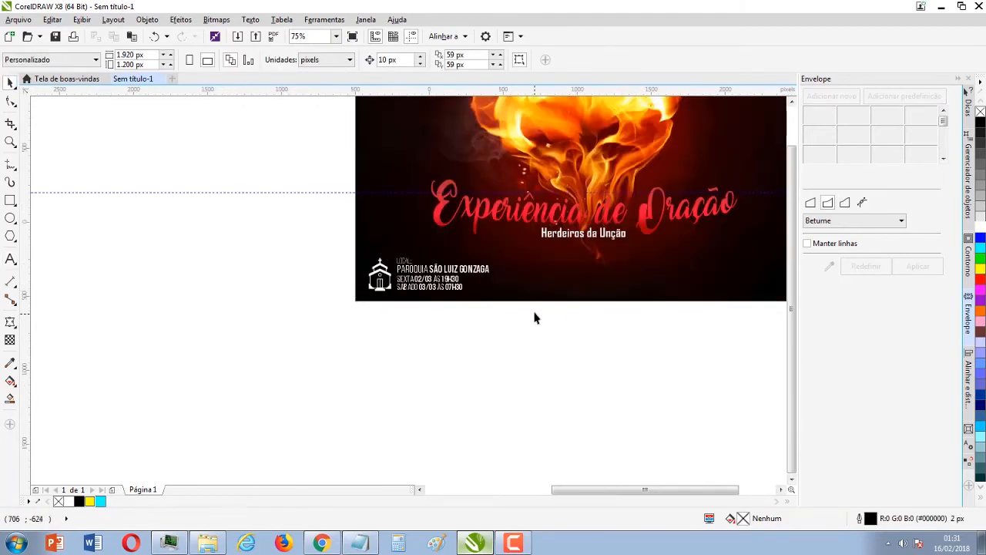
{"action": "scroll", "coordinate": [462, 304], "scroll_direction": "down", "scroll_amount": 1}
{"action": "scroll", "coordinate": [408, 293], "scroll_direction": "up", "scroll_amount": 1}
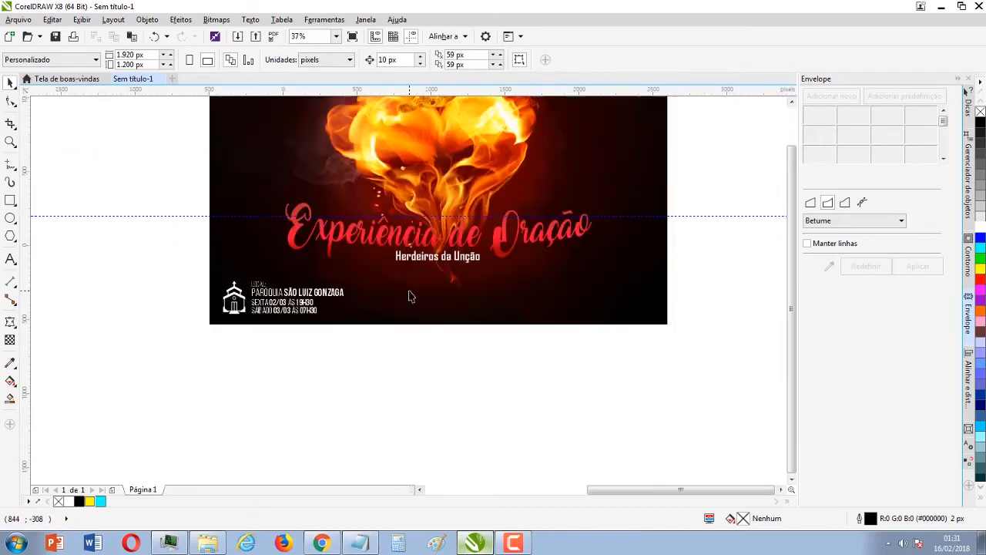
{"action": "scroll", "coordinate": [410, 297], "scroll_direction": "down", "scroll_amount": 1}
{"action": "key", "text": "z"}
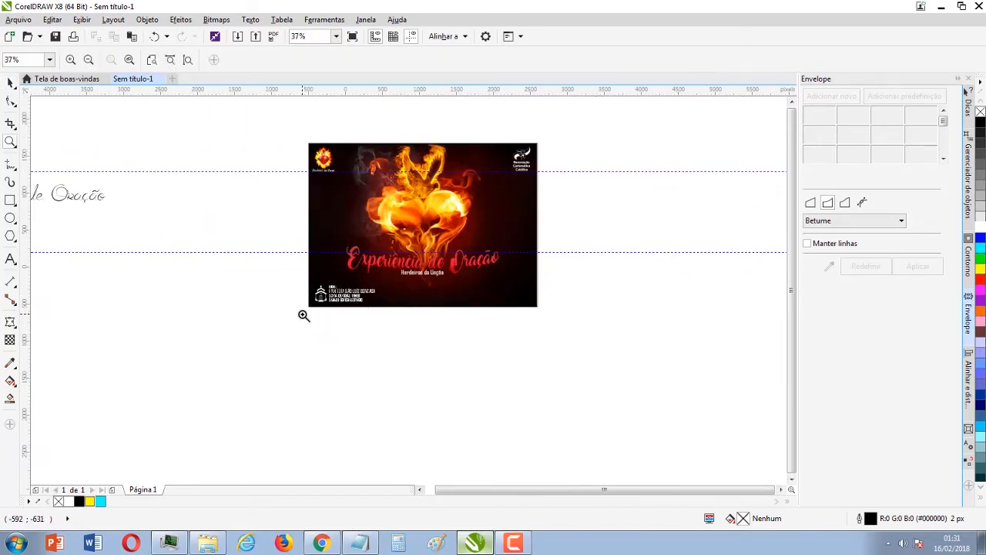
{"action": "left_click_drag", "start_coordinate": [303, 313], "coordinate": [537, 145]}
{"action": "key", "text": "F9"}
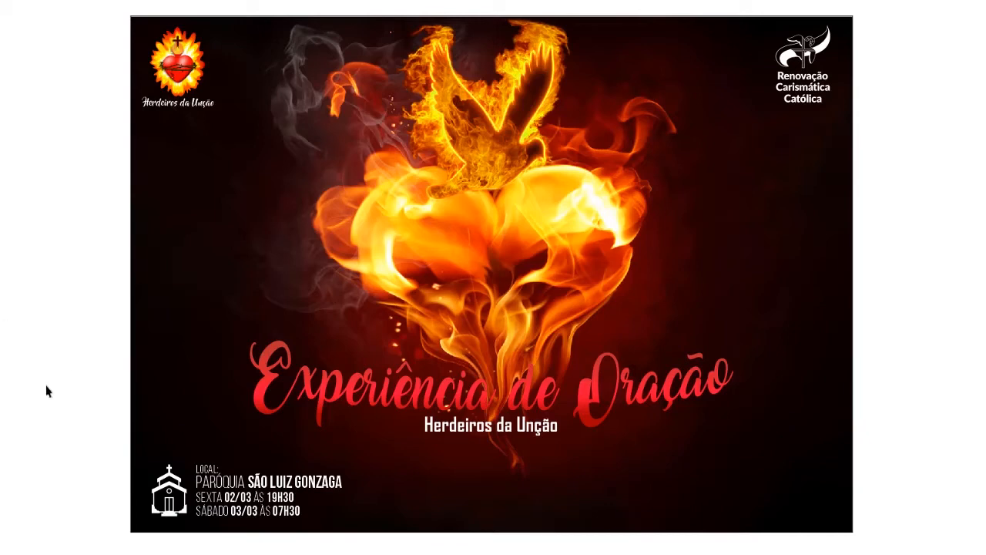
{"action": "left_click", "coordinate": [243, 509]}
{"action": "left_click", "coordinate": [251, 458]}
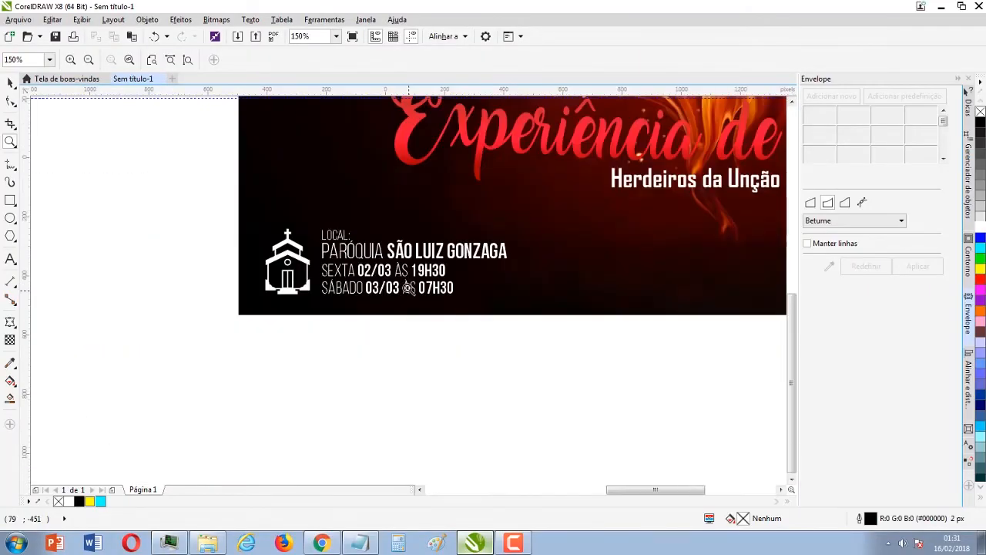
Step: Change the font of the subtitle "Herdeiros da Unção" below the title to Bebas Neue
{"action": "left_click", "coordinate": [10, 82]}
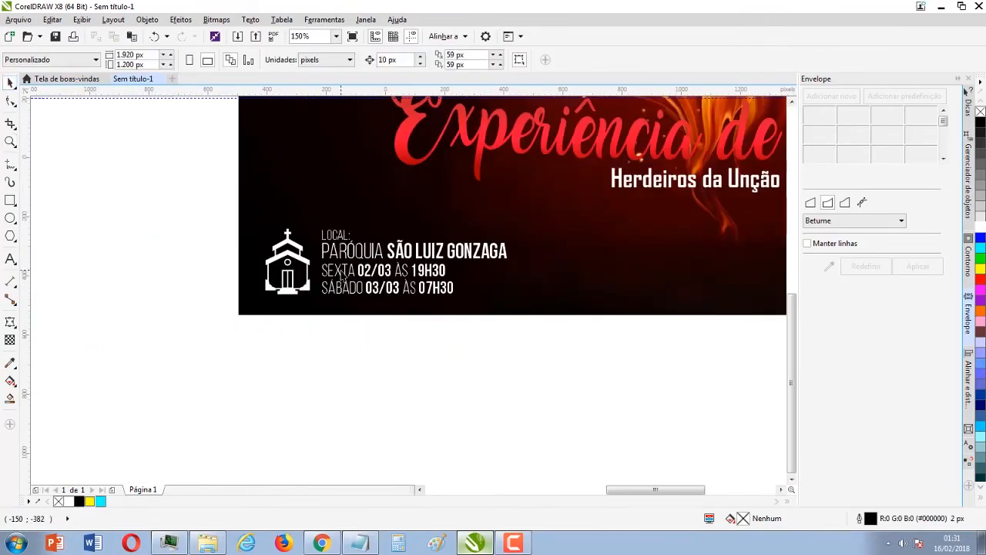
{"action": "left_click", "coordinate": [340, 270]}
{"action": "left_click", "coordinate": [10, 258]}
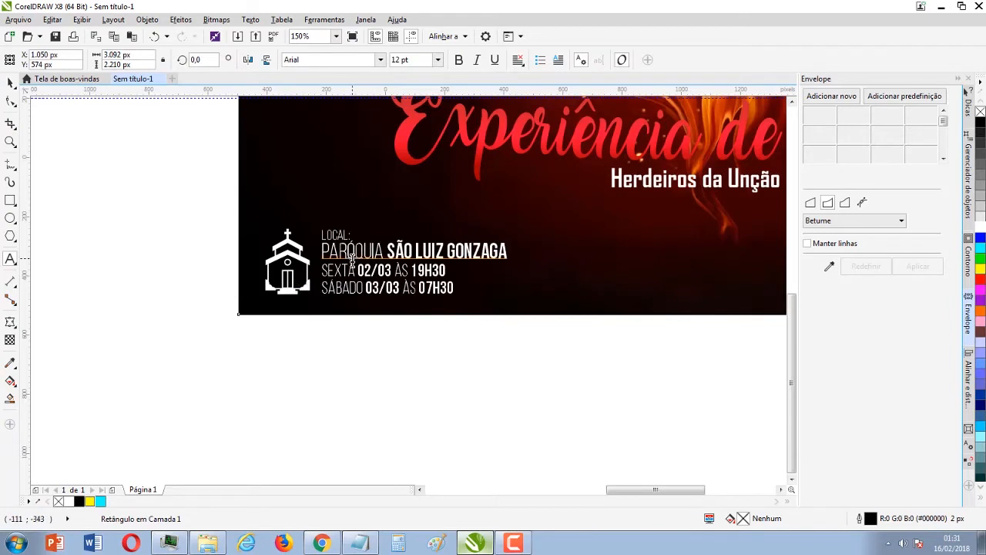
{"action": "left_click", "coordinate": [357, 242]}
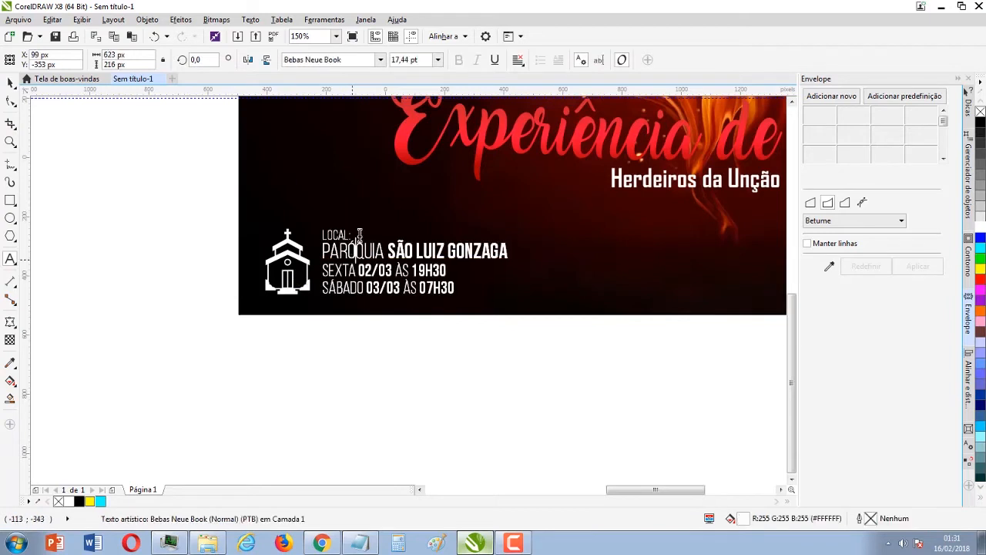
{"action": "left_click", "coordinate": [642, 179]}
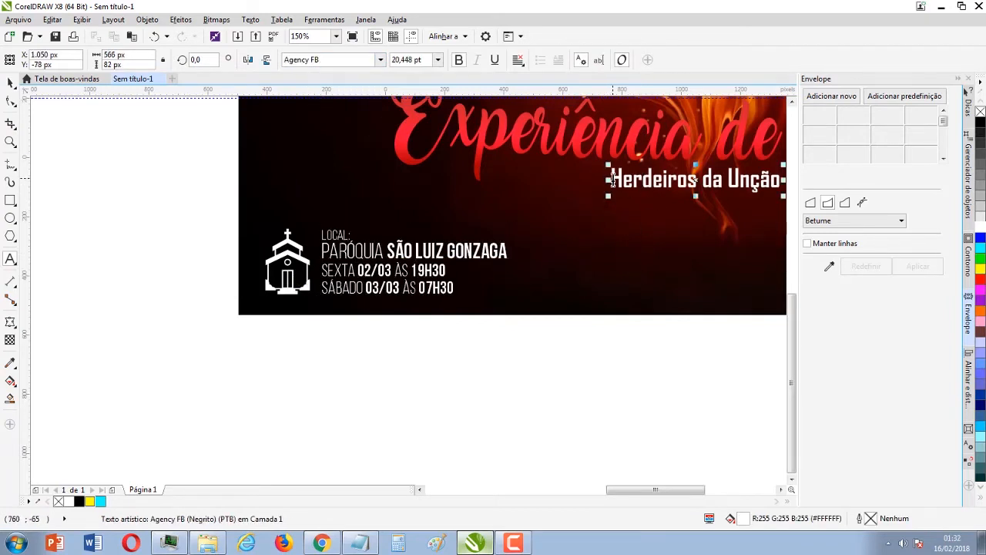
{"action": "left_click_drag", "start_coordinate": [611, 179], "coordinate": [660, 179]}
{"action": "left_click", "coordinate": [380, 61]}
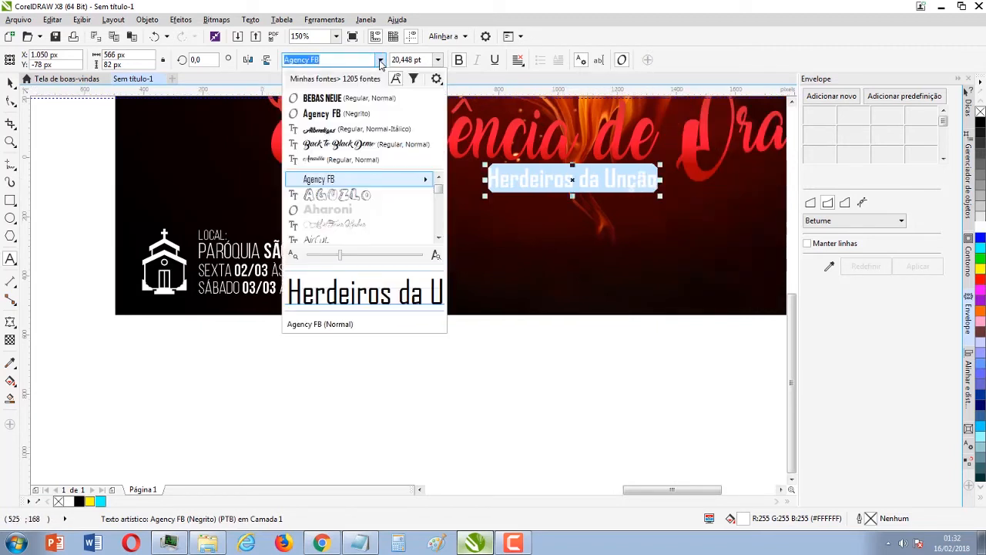
{"action": "left_click", "coordinate": [324, 95]}
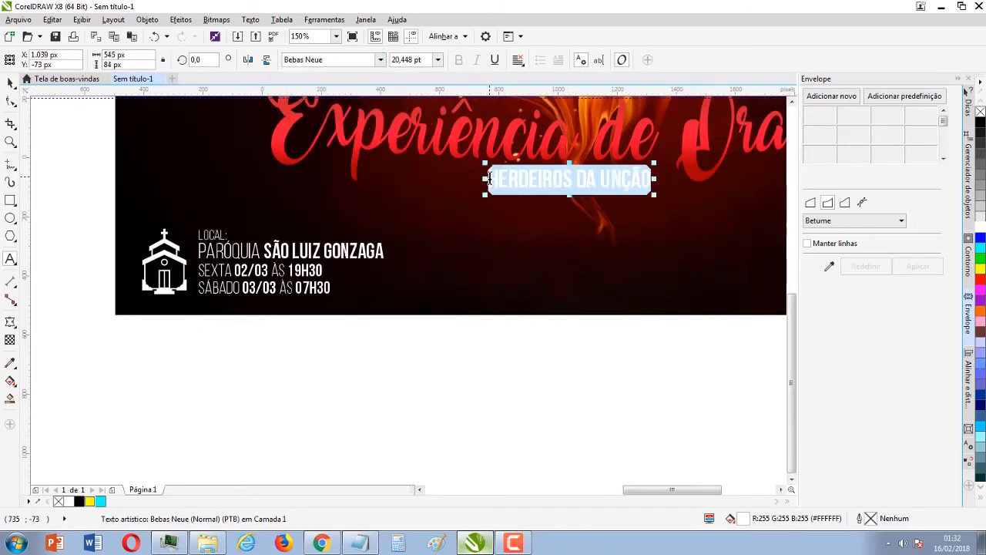
Step: Insert the prefix "G.O." before "HERDEIROS DA UNÇÃO" in the subtitle
{"action": "left_click", "coordinate": [490, 177]}
{"action": "type", "text": "GO"}
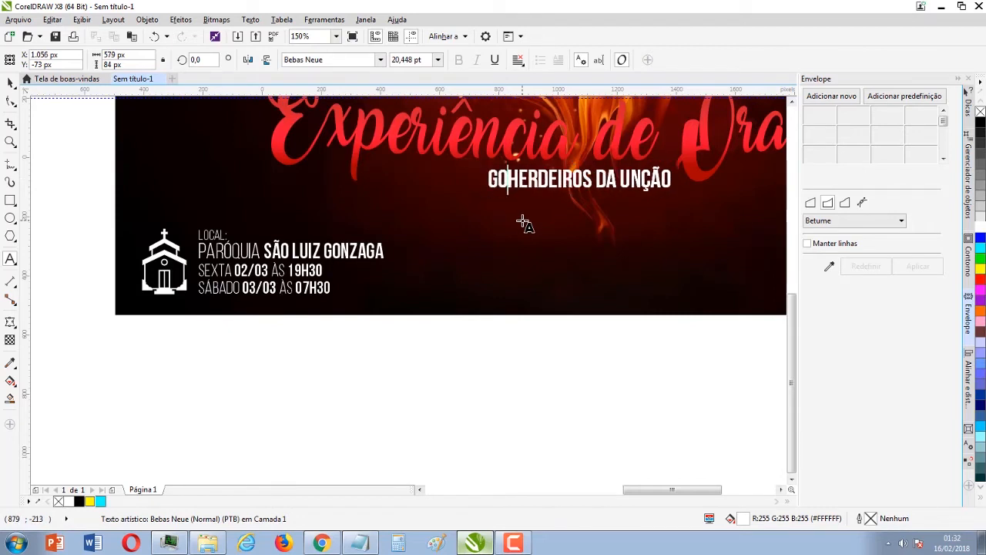
{"action": "left_click", "coordinate": [499, 181]}
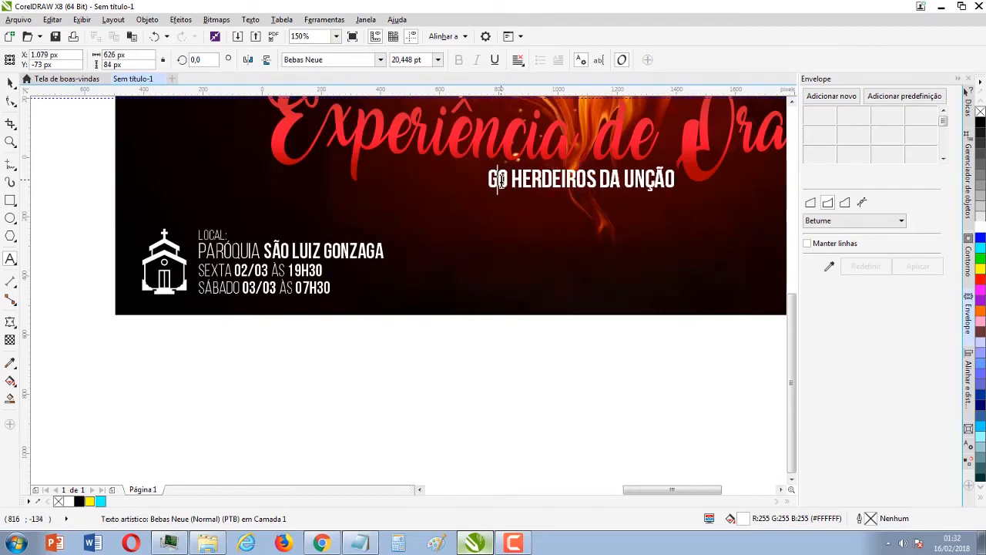
{"action": "type", "text": "."}
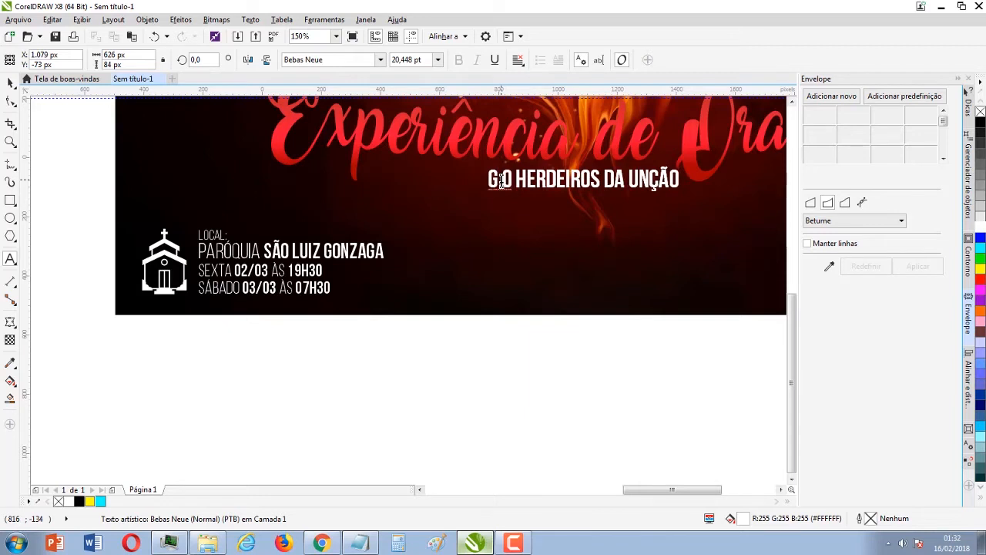
{"action": "key", "text": "Right"}
{"action": "type", "text": "."}
Step: Change the font of the "G.O." prefix in the subtitle to Bebas Neue Book
{"action": "key", "text": "shift+Left"}
{"action": "key", "text": "shift+Left"}
{"action": "key", "text": "shift+Left"}
{"action": "key", "text": "shift+Left"}
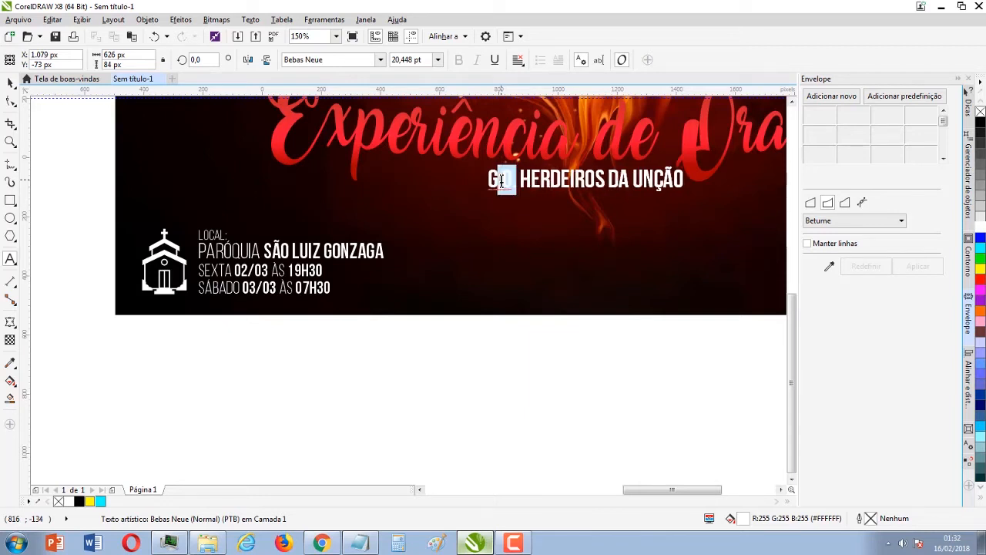
{"action": "left_click", "coordinate": [379, 61]}
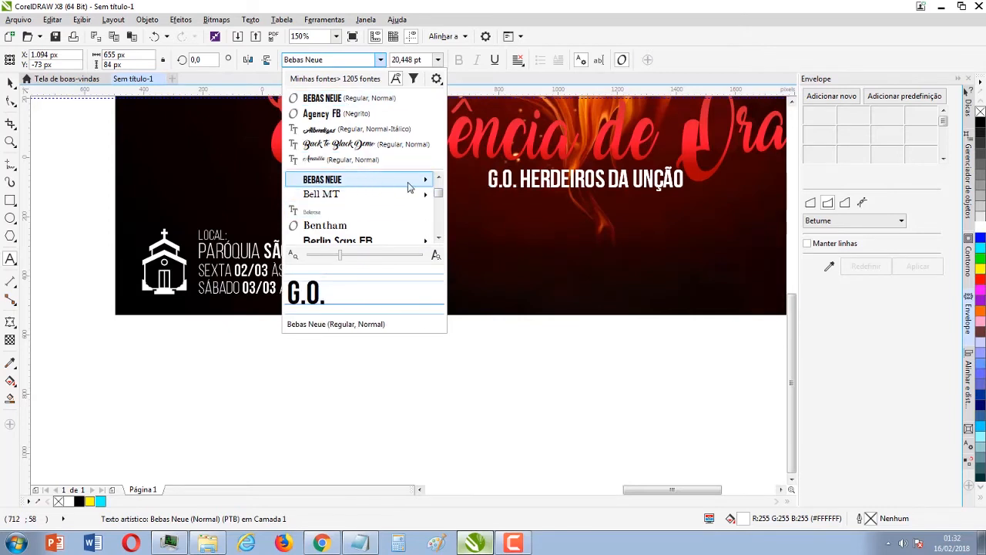
{"action": "mouse_move", "coordinate": [409, 184]}
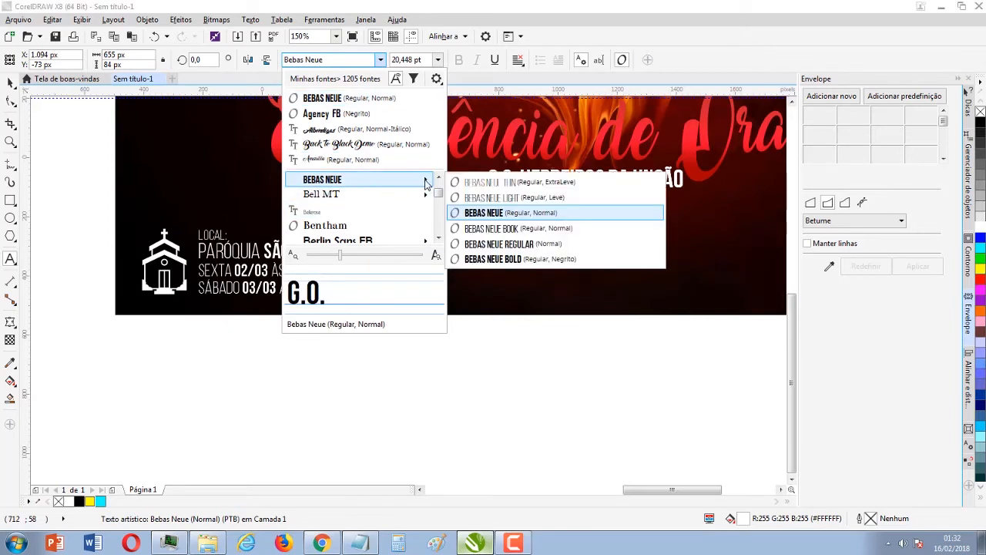
{"action": "left_click", "coordinate": [489, 229]}
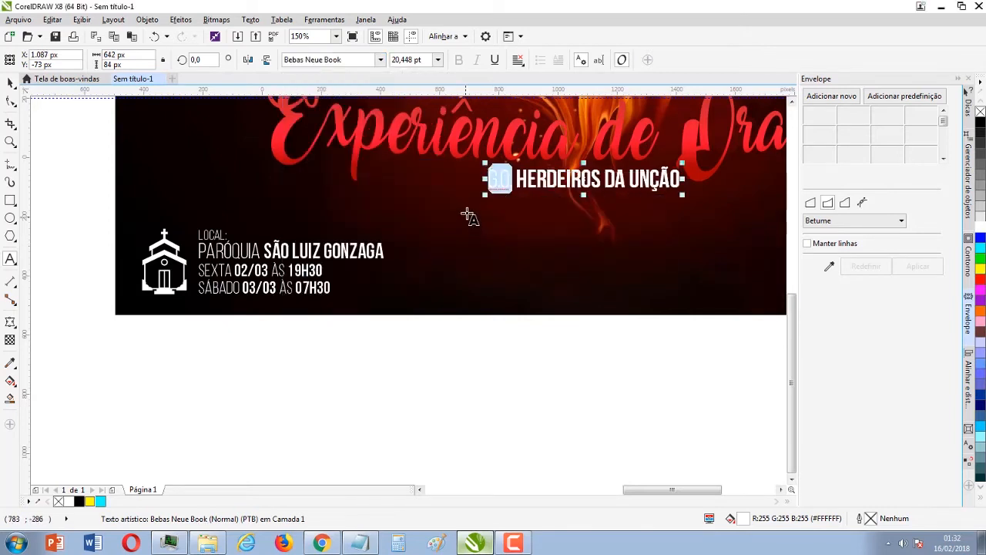
Step: Center the subtitle "G.O. HERDEIROS DA UNÇÃO" horizontally on the background rectangle
{"action": "left_click", "coordinate": [12, 83]}
{"action": "left_click", "coordinate": [172, 198]}
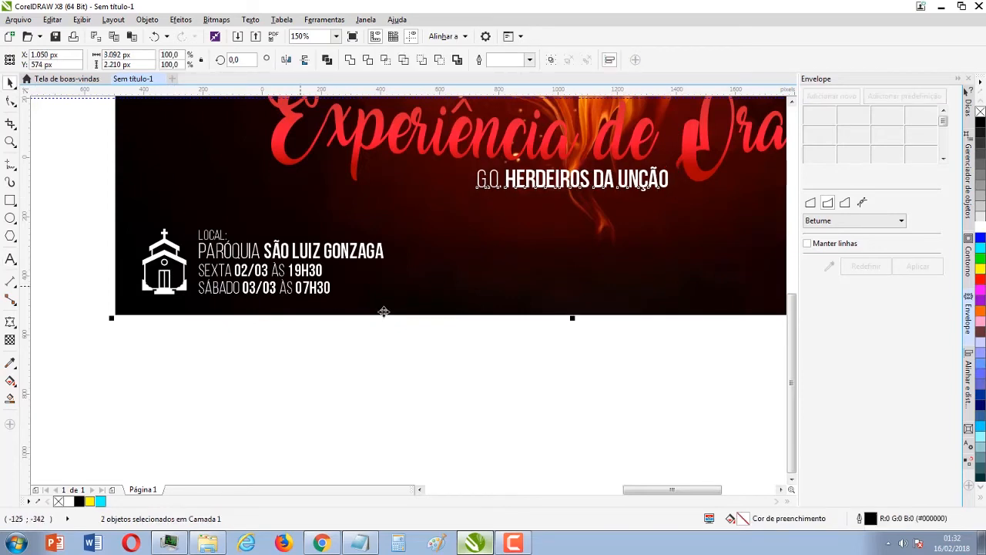
{"action": "left_click", "coordinate": [491, 407]}
Step: Edit the gradient fill of the title "Experiência de Oração" and change its middle color stop to #FF1212
{"action": "scroll", "coordinate": [636, 216], "scroll_direction": "down", "scroll_amount": 1}
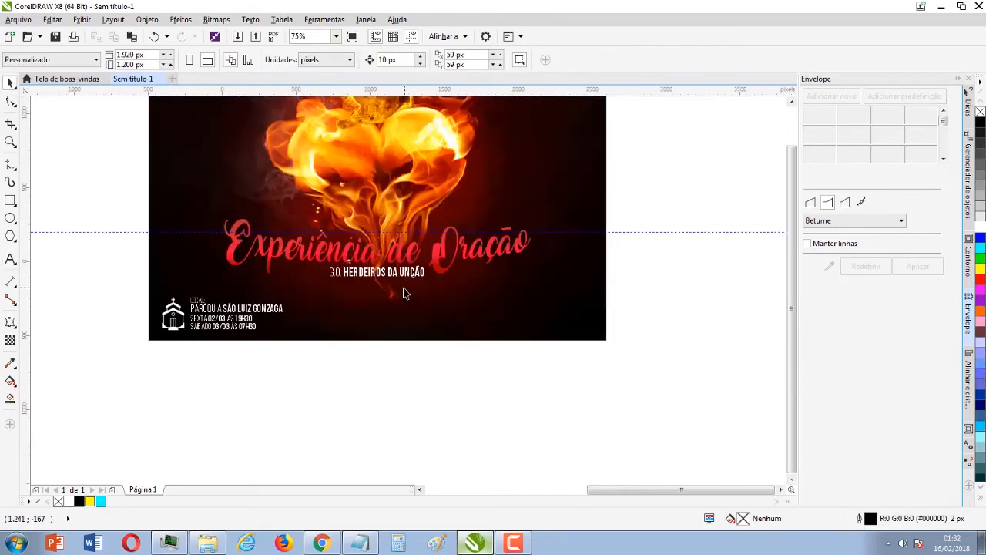
{"action": "scroll", "coordinate": [403, 293], "scroll_direction": "up", "scroll_amount": 1}
{"action": "scroll", "coordinate": [417, 307], "scroll_direction": "down", "scroll_amount": 1}
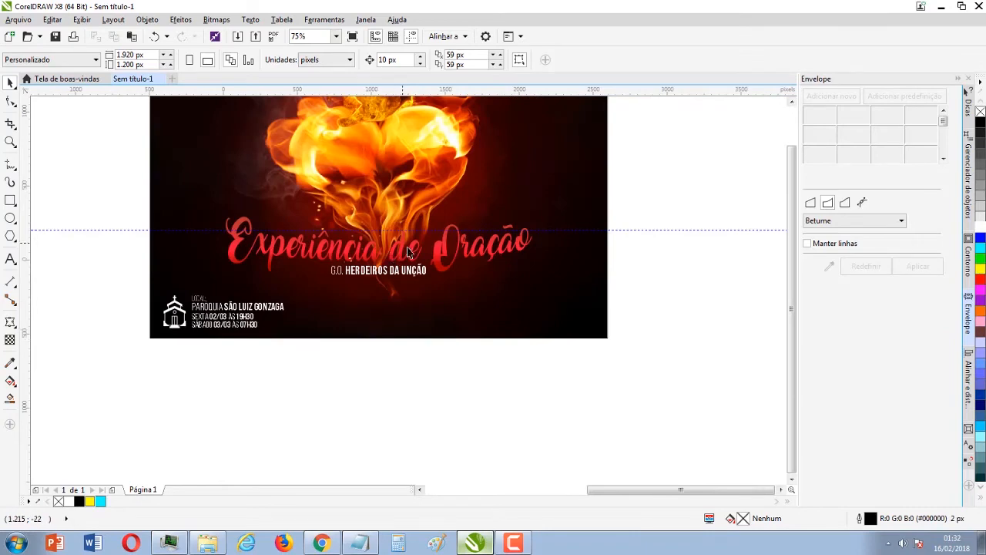
{"action": "scroll", "coordinate": [398, 276], "scroll_direction": "down", "scroll_amount": 1}
{"action": "scroll", "coordinate": [398, 272], "scroll_direction": "up", "scroll_amount": 2}
{"action": "left_click", "coordinate": [370, 349]}
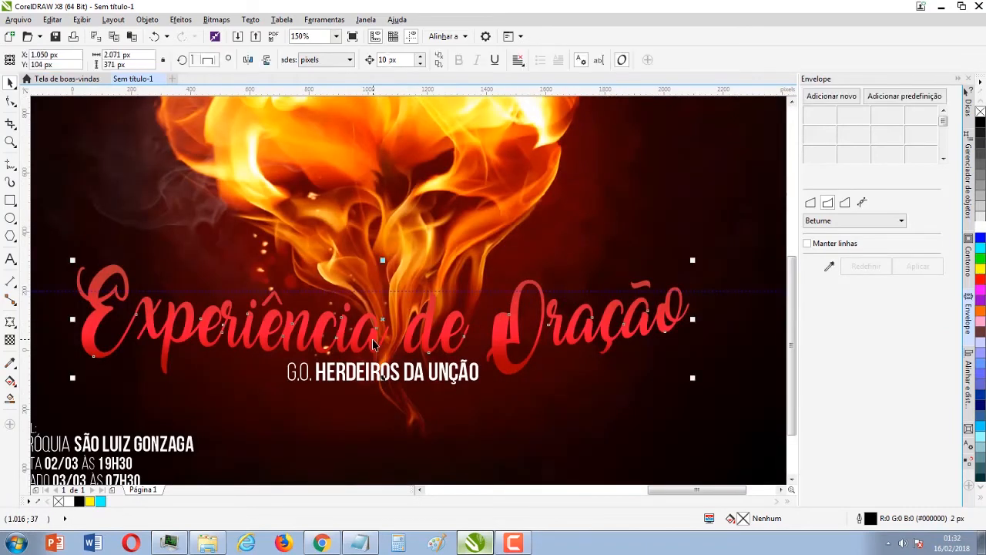
{"action": "double_click", "coordinate": [743, 519]}
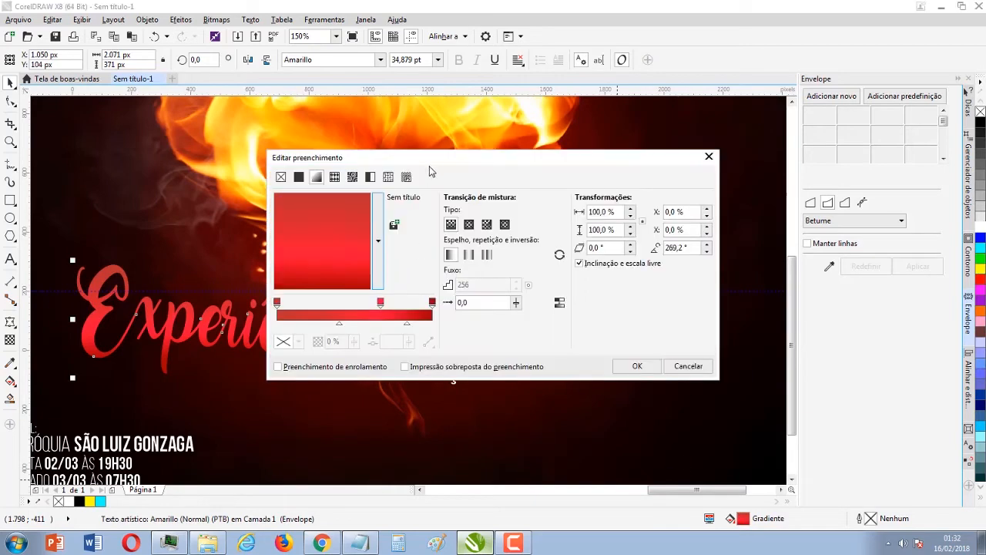
{"action": "left_click_drag", "start_coordinate": [429, 170], "coordinate": [539, 60]}
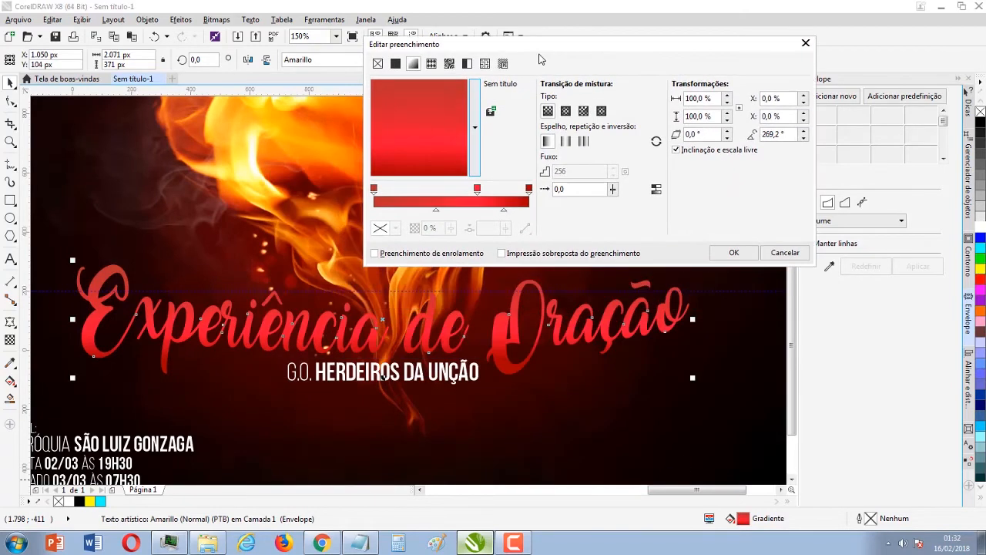
{"action": "left_click", "coordinate": [477, 188]}
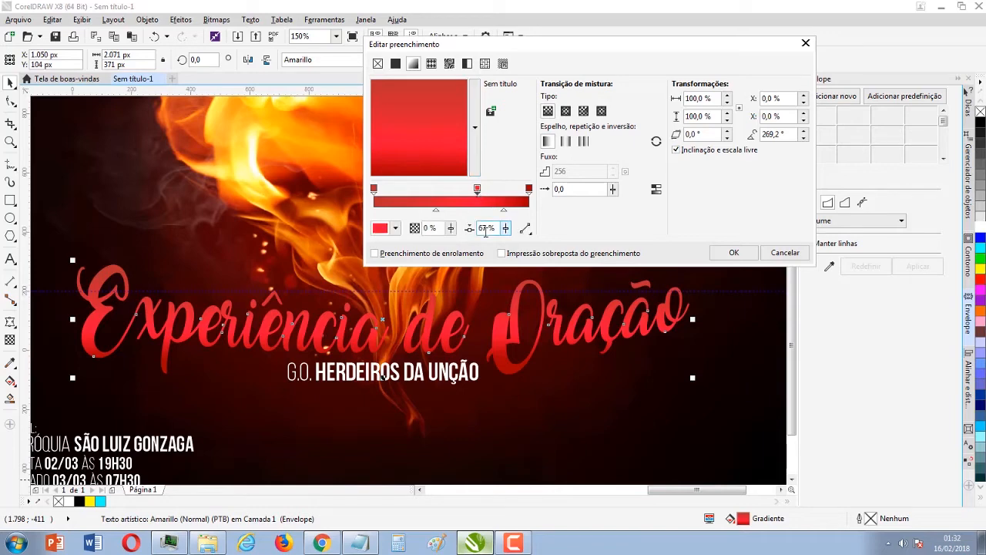
{"action": "left_click", "coordinate": [395, 228]}
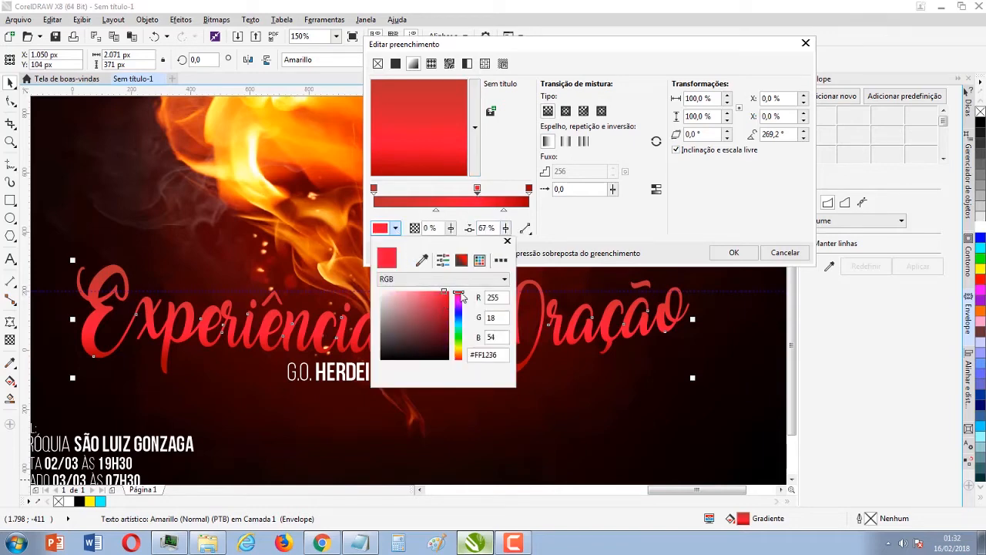
{"action": "left_click_drag", "start_coordinate": [460, 294], "coordinate": [463, 288]}
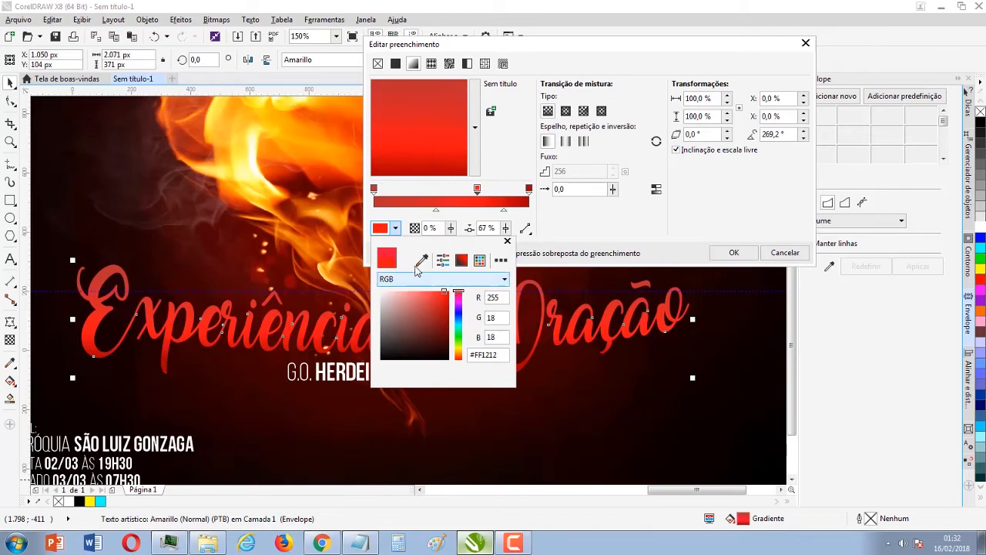
{"action": "left_click", "coordinate": [650, 238]}
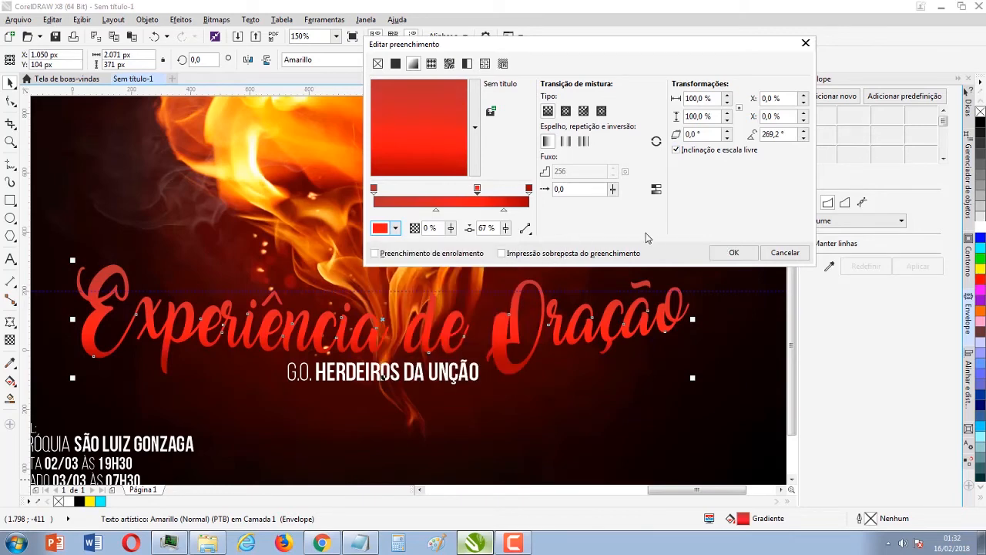
Step: Shift the hue of the title gradient's end and start color stops to the opposite red end of the hue scale and apply the fill
{"action": "left_click", "coordinate": [528, 189]}
{"action": "left_click", "coordinate": [395, 228]}
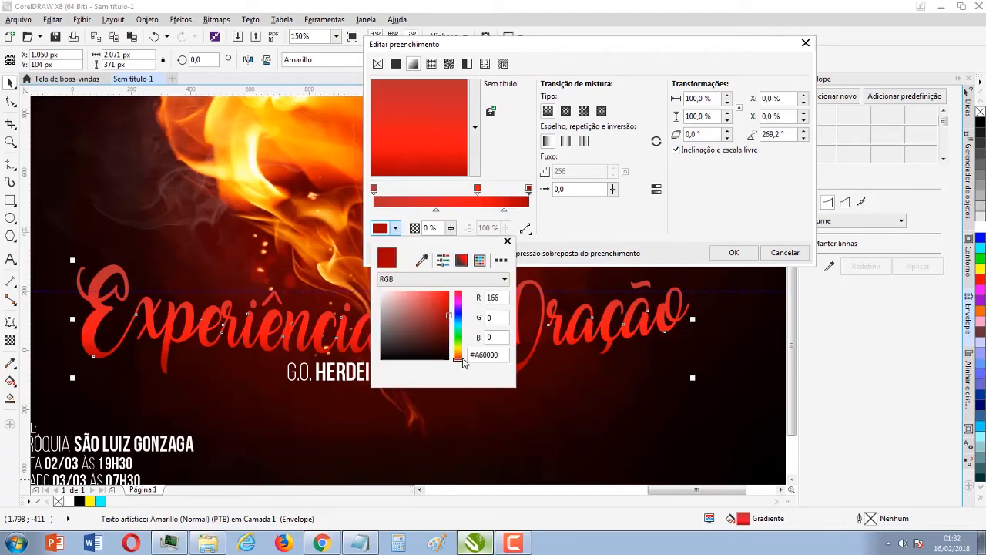
{"action": "left_click_drag", "start_coordinate": [459, 359], "coordinate": [469, 290]}
{"action": "left_click", "coordinate": [668, 247]}
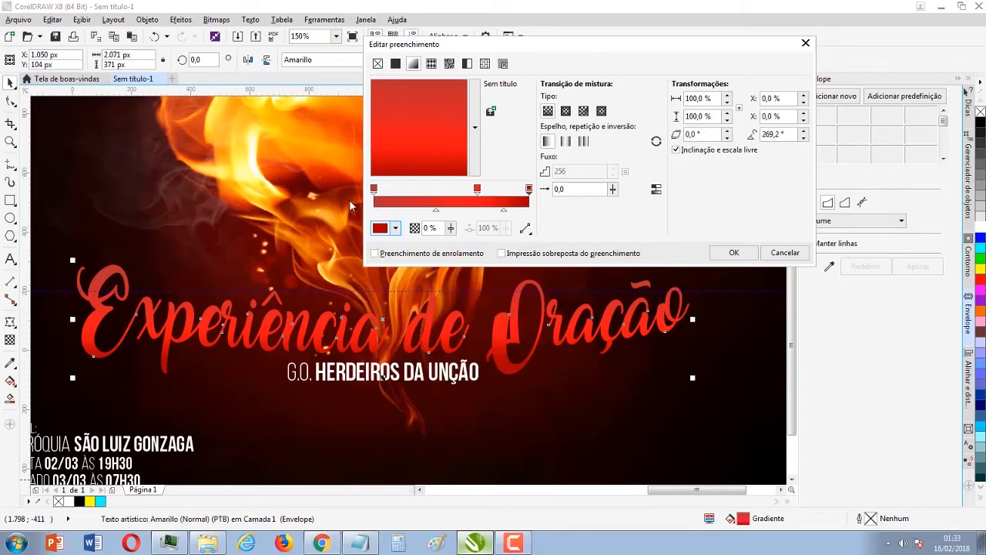
{"action": "left_click", "coordinate": [374, 188]}
{"action": "left_click", "coordinate": [395, 228]}
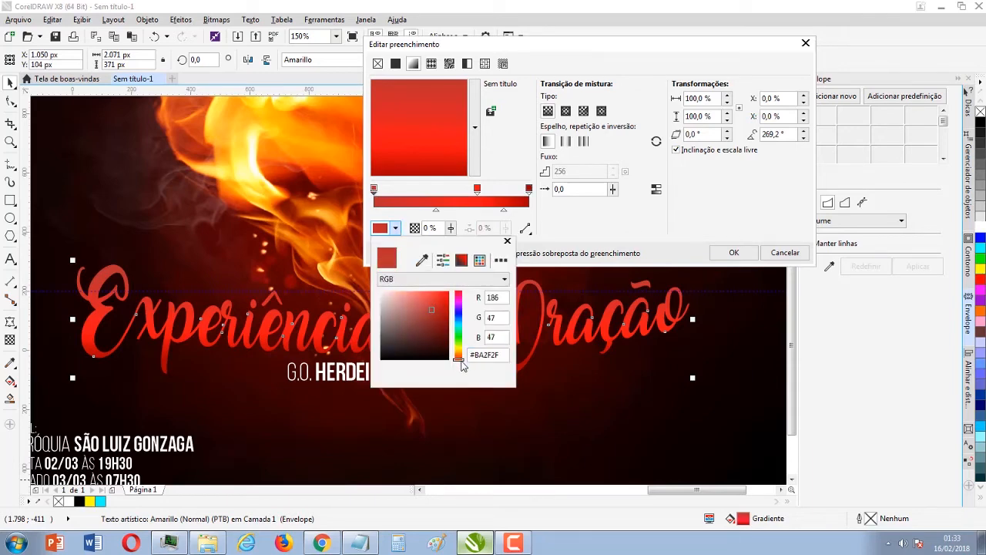
{"action": "left_click_drag", "start_coordinate": [461, 361], "coordinate": [459, 276]}
{"action": "left_click", "coordinate": [732, 254]}
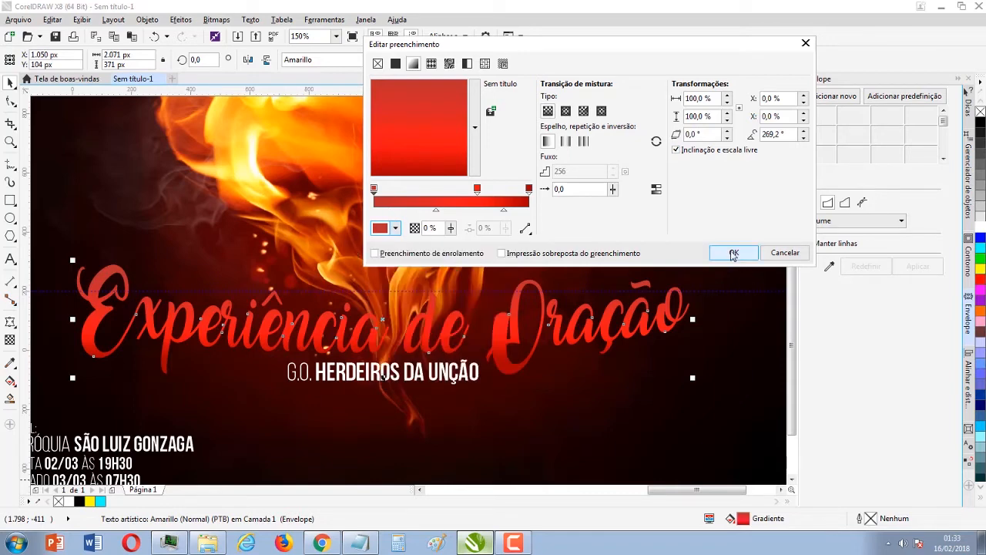
{"action": "left_click", "coordinate": [728, 253]}
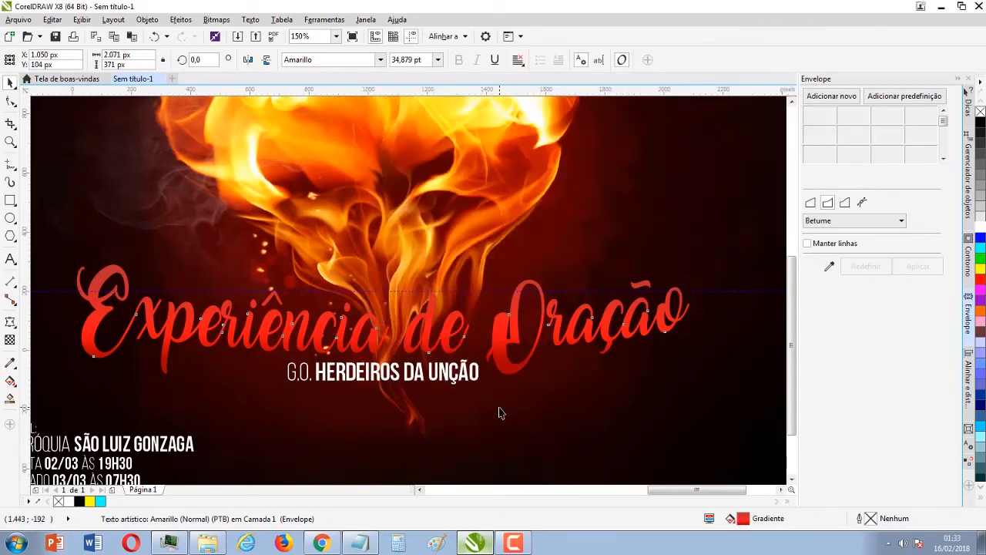
Step: Add a Drop Shadow to the title "Experiência de Oração", running horizontally from its left edge to its right edge
{"action": "scroll", "coordinate": [488, 412], "scroll_direction": "down", "scroll_amount": 2}
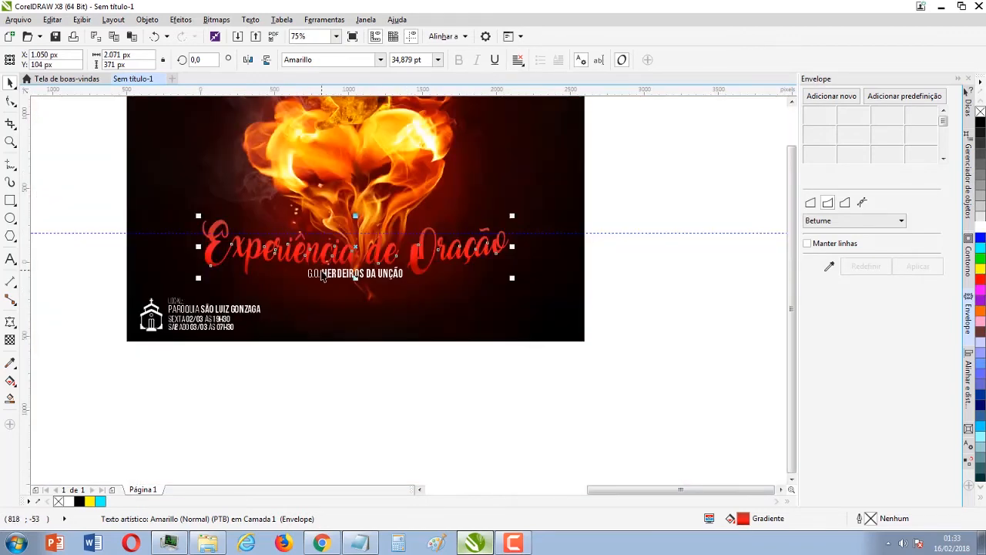
{"action": "scroll", "coordinate": [334, 292], "scroll_direction": "up", "scroll_amount": 2}
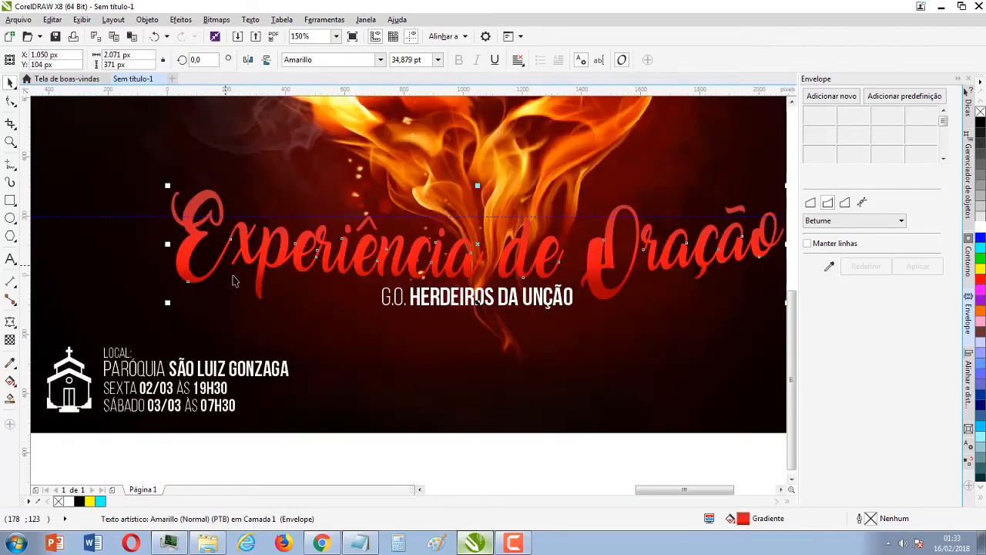
{"action": "scroll", "coordinate": [450, 276], "scroll_direction": "up", "scroll_amount": 2}
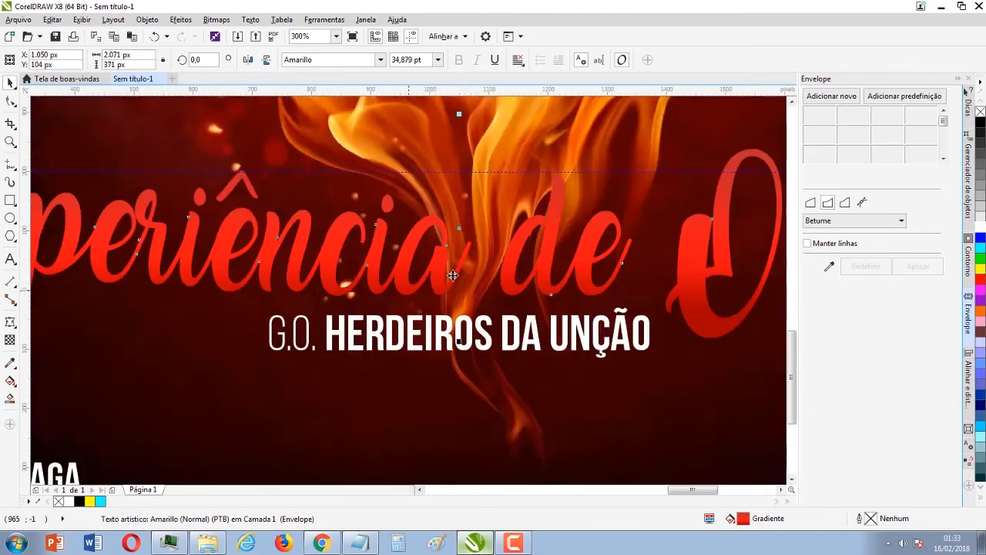
{"action": "scroll", "coordinate": [451, 275], "scroll_direction": "down", "scroll_amount": 2}
{"action": "left_click", "coordinate": [469, 396]}
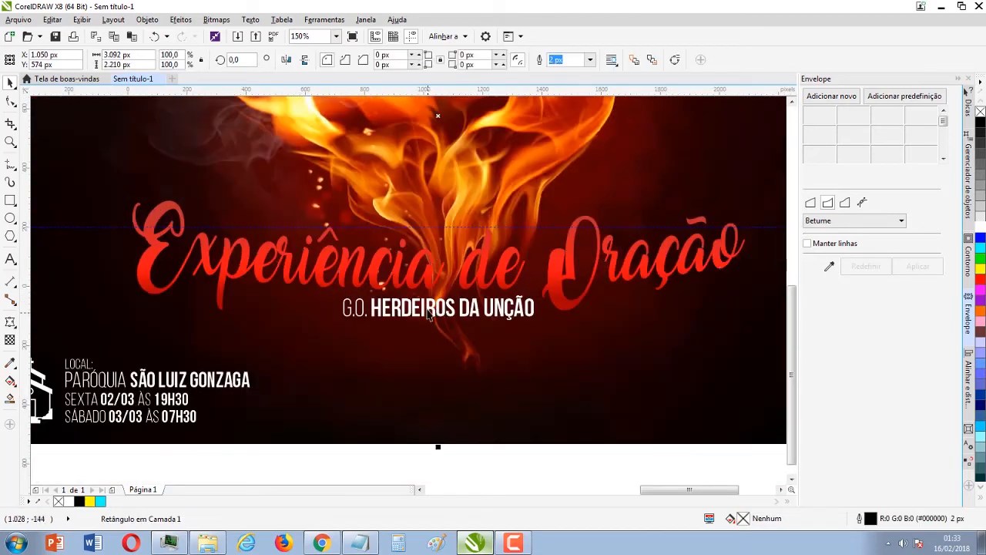
{"action": "left_click", "coordinate": [412, 286]}
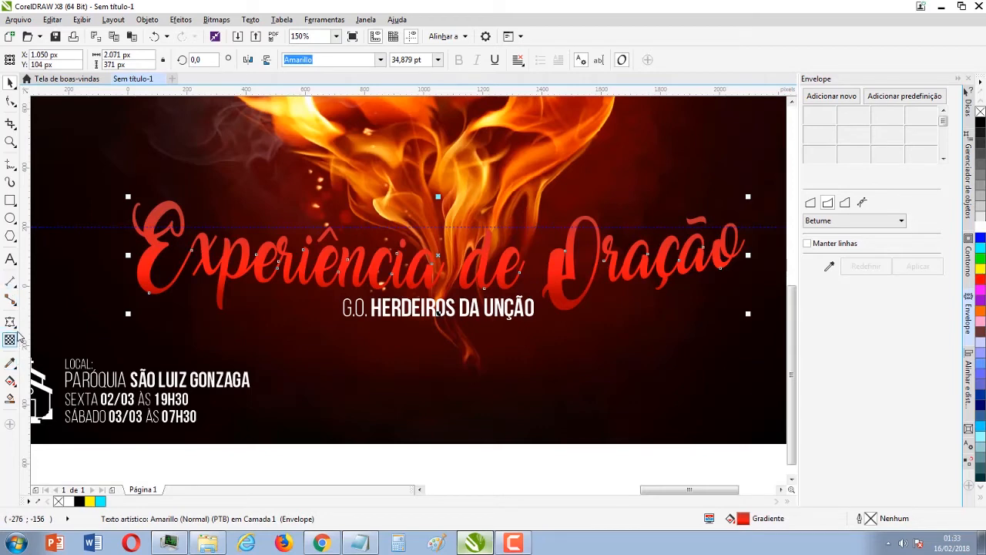
{"action": "left_click", "coordinate": [11, 322]}
{"action": "left_click", "coordinate": [108, 324]}
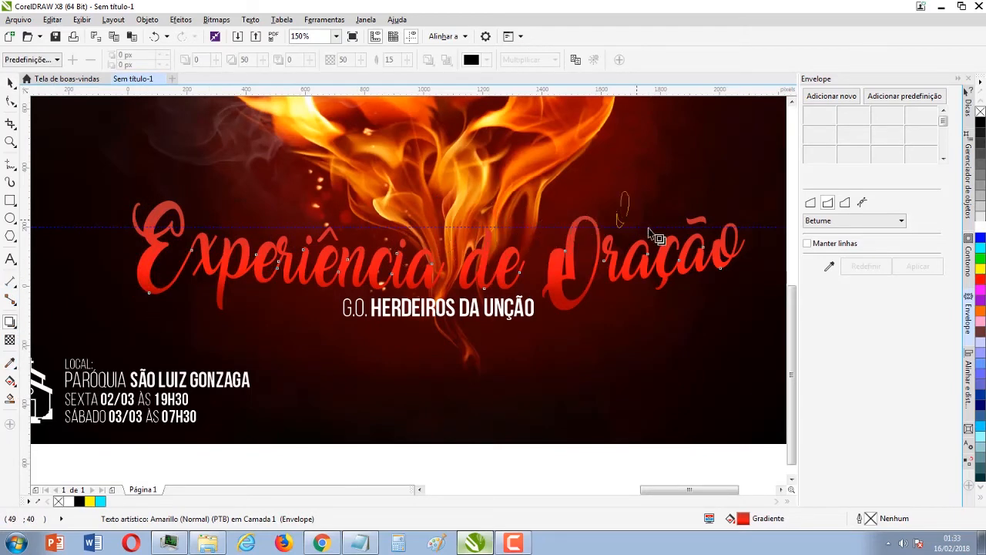
{"action": "left_click_drag", "start_coordinate": [648, 228], "coordinate": [743, 255]}
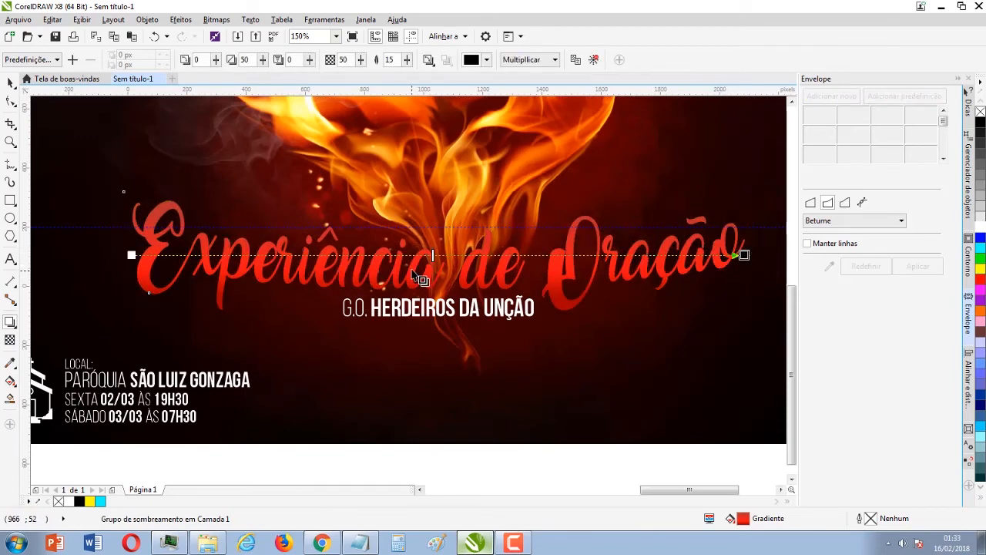
Step: Set the title shadow's feathering to 7 and its opacity to 89
{"action": "scroll", "coordinate": [742, 259], "scroll_direction": "up", "scroll_amount": 1}
{"action": "scroll", "coordinate": [416, 279], "scroll_direction": "up", "scroll_amount": 2}
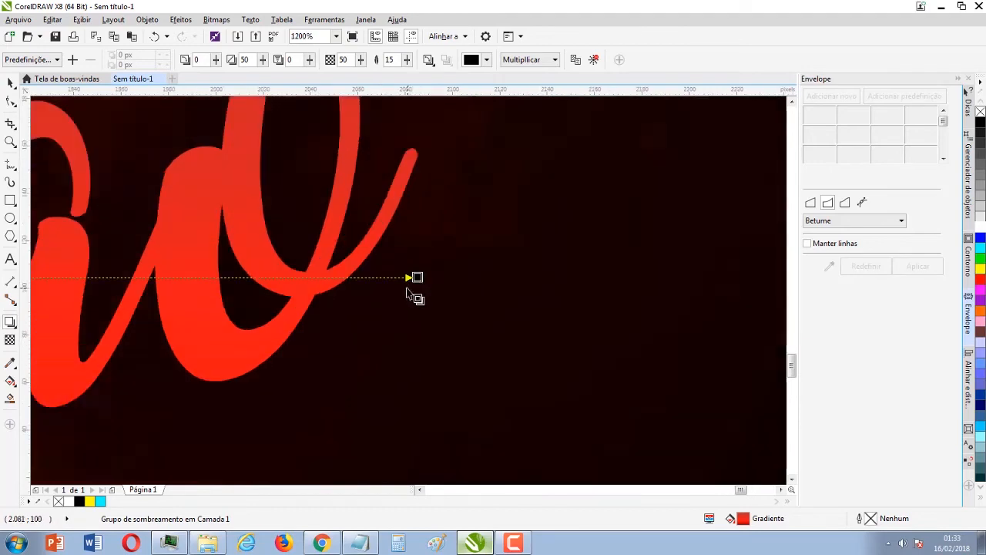
{"action": "scroll", "coordinate": [417, 276], "scroll_direction": "down", "scroll_amount": 1}
{"action": "scroll", "coordinate": [415, 299], "scroll_direction": "down", "scroll_amount": 5}
{"action": "scroll", "coordinate": [411, 288], "scroll_direction": "up", "scroll_amount": 4}
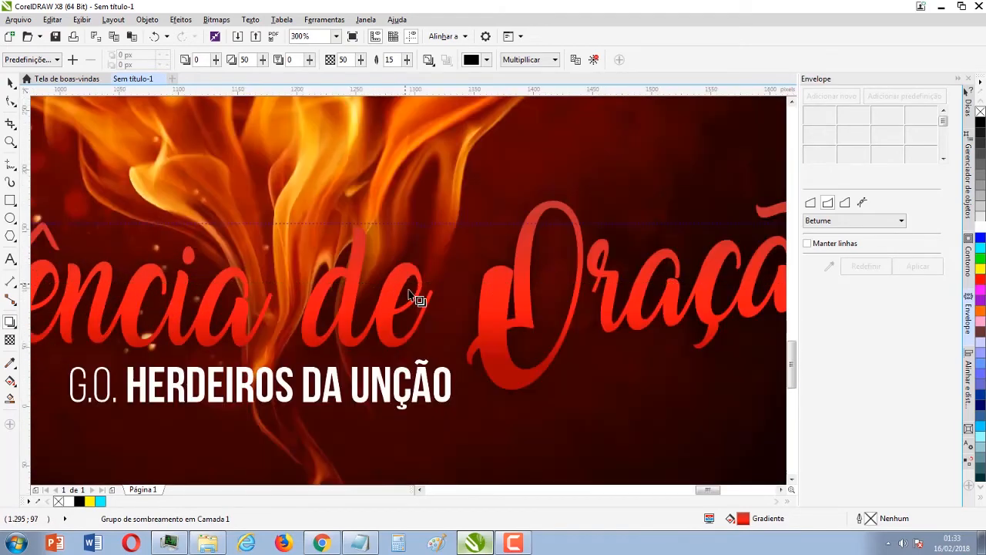
{"action": "mouse_move", "coordinate": [409, 64]}
{"action": "left_mouse_down"}
{"action": "mouse_move", "coordinate": [409, 74]}
{"action": "mouse_move", "coordinate": [432, 82]}
{"action": "mouse_move", "coordinate": [402, 68]}
{"action": "left_mouse_up"}
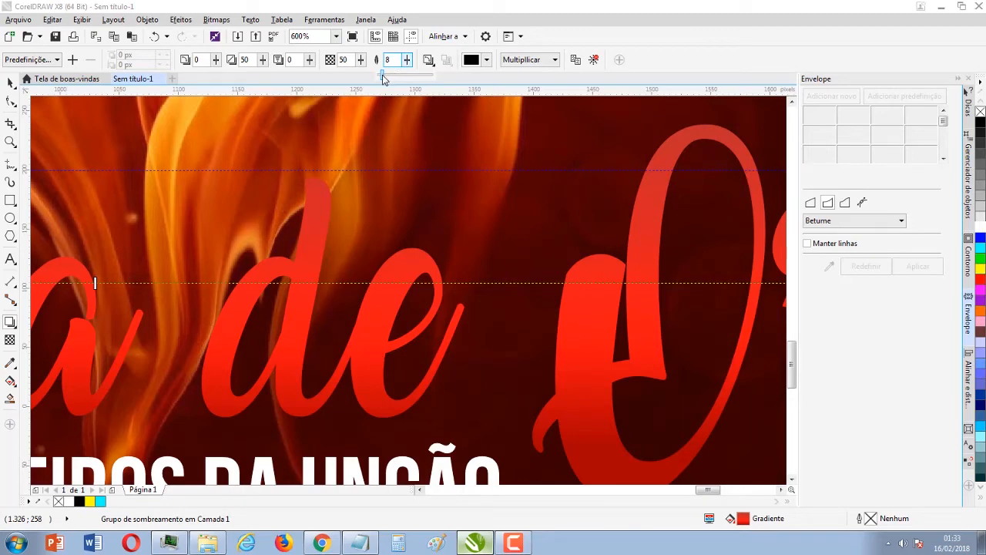
{"action": "mouse_move", "coordinate": [383, 79]}
{"action": "left_mouse_down"}
{"action": "mouse_move", "coordinate": [365, 66]}
{"action": "mouse_move", "coordinate": [370, 74]}
{"action": "left_mouse_up"}
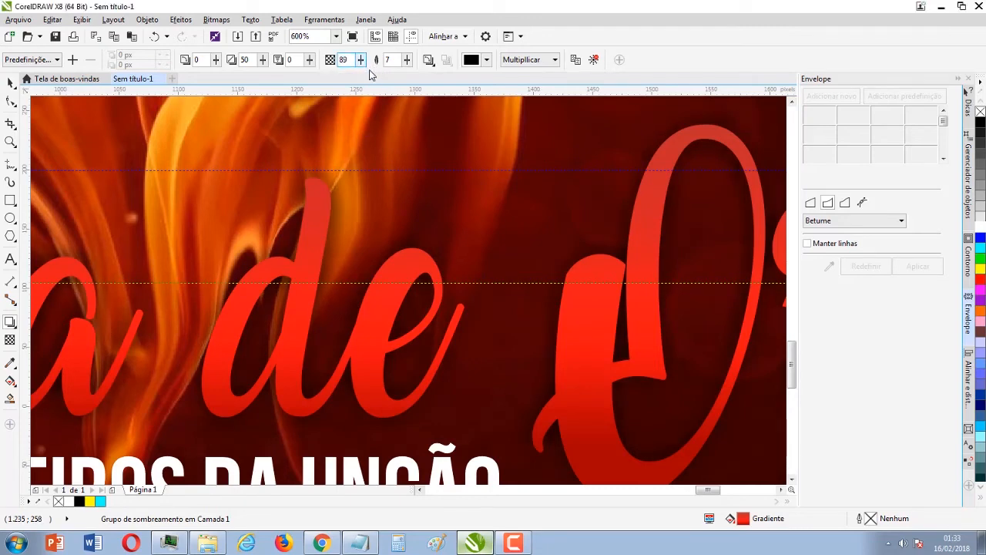
Step: Set the title shadow's feathering to 10 and its opacity to 80, and check it against the whole artwork
{"action": "scroll", "coordinate": [418, 301], "scroll_direction": "down", "scroll_amount": 2}
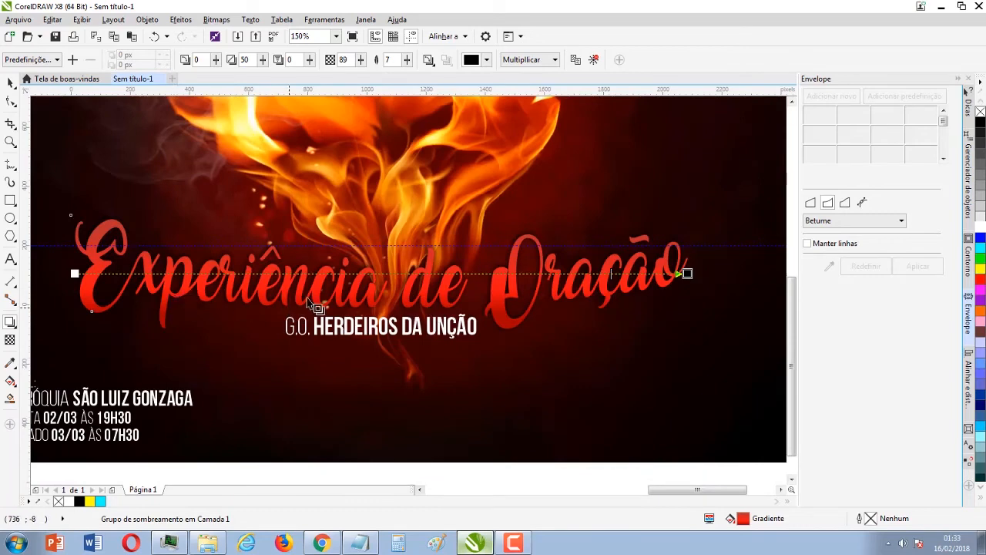
{"action": "left_click", "coordinate": [406, 62]}
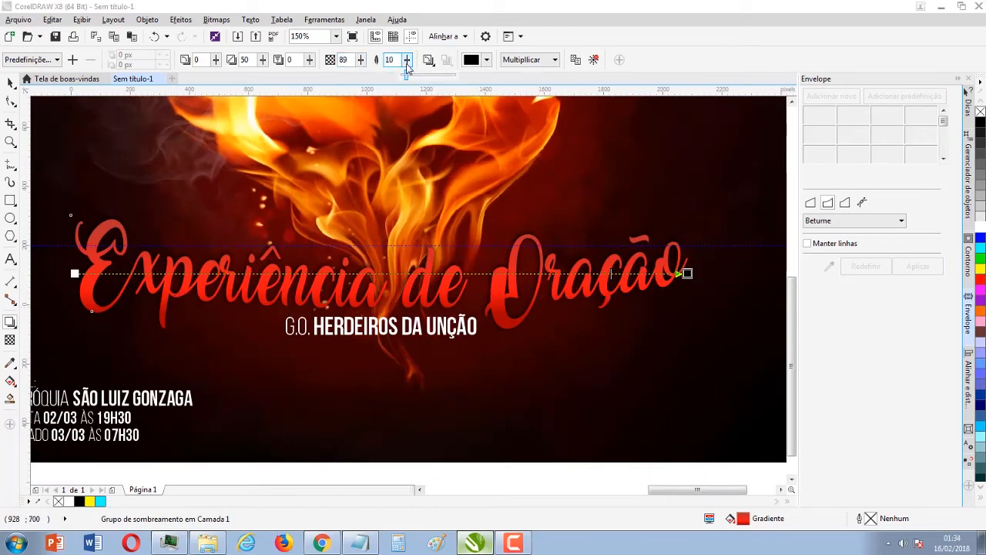
{"action": "left_click_drag", "start_coordinate": [406, 68], "coordinate": [358, 69]}
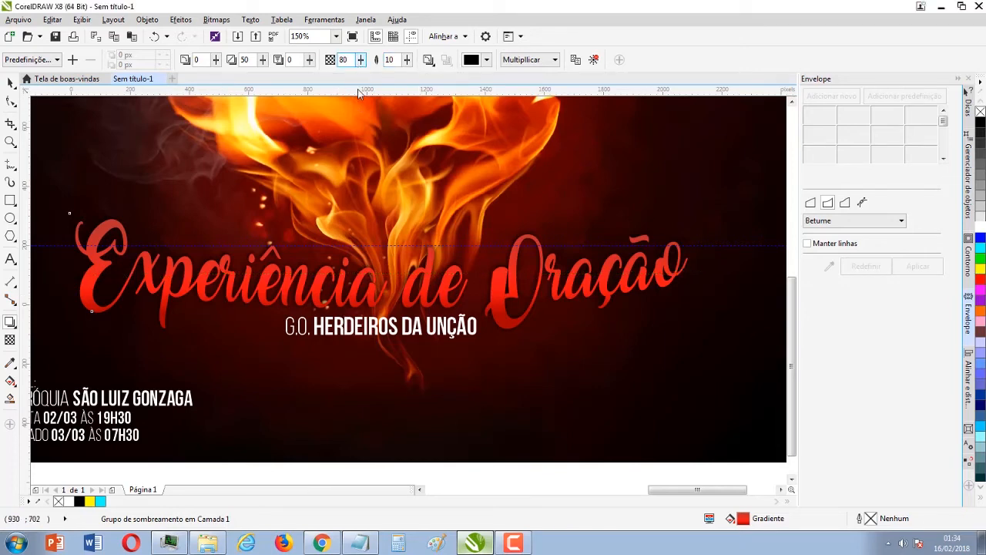
{"action": "scroll", "coordinate": [331, 296], "scroll_direction": "down", "scroll_amount": 1}
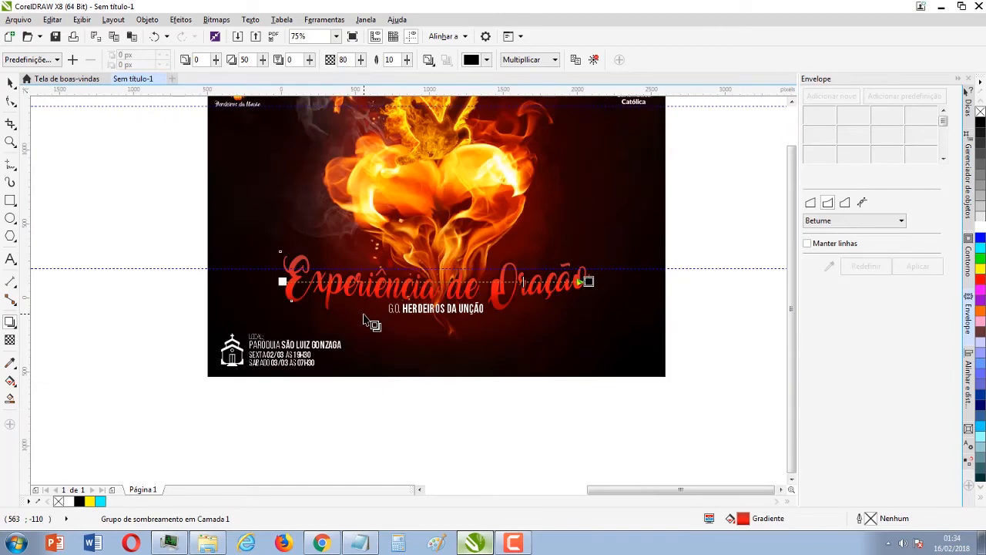
{"action": "key", "text": "z"}
{"action": "scroll", "coordinate": [673, 165], "scroll_direction": "up", "scroll_amount": 2}
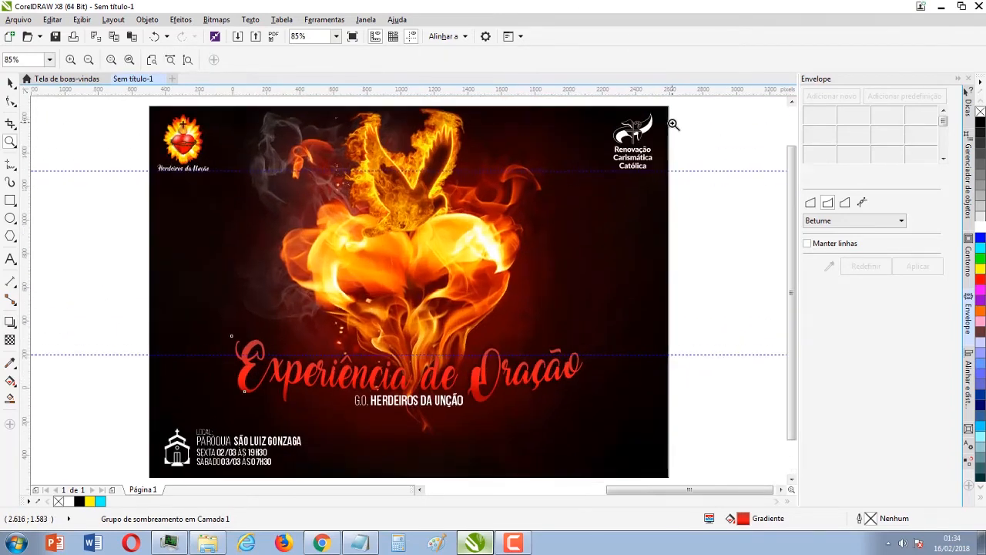
Step: Preview the whole artwork in full screen to check the title's shadow against the background
{"action": "key", "text": "F9"}
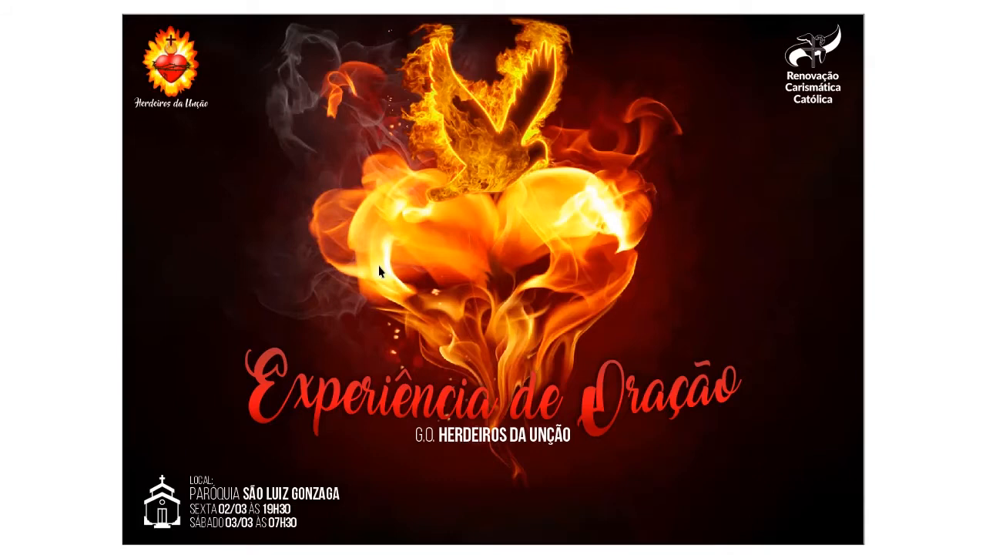
{"action": "left_click", "coordinate": [354, 308]}
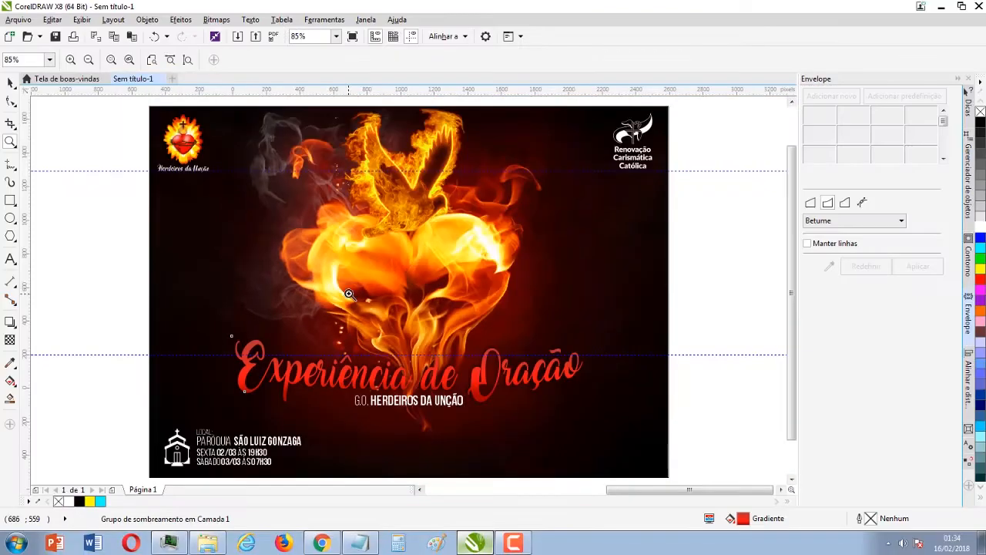
{"action": "left_click", "coordinate": [11, 322]}
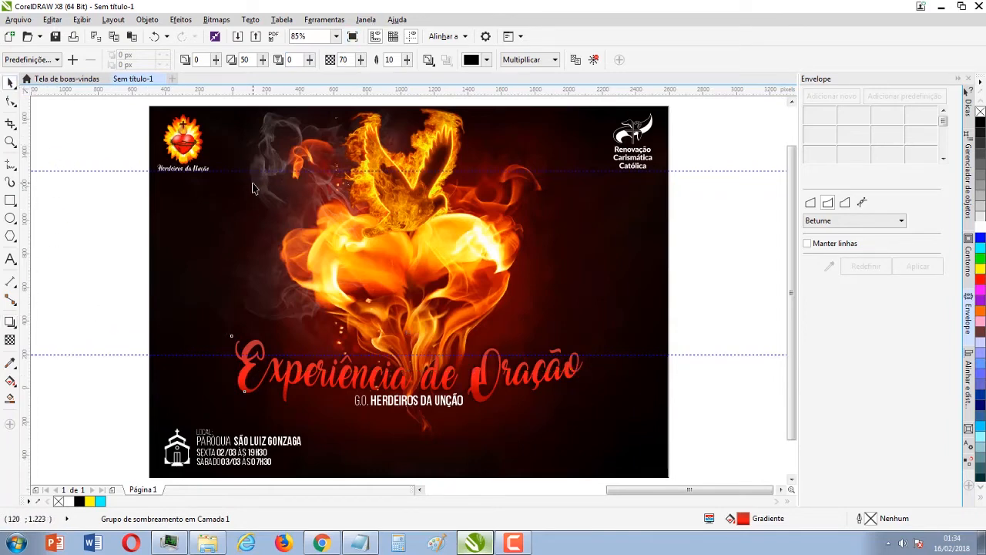
{"action": "key", "text": "F9"}
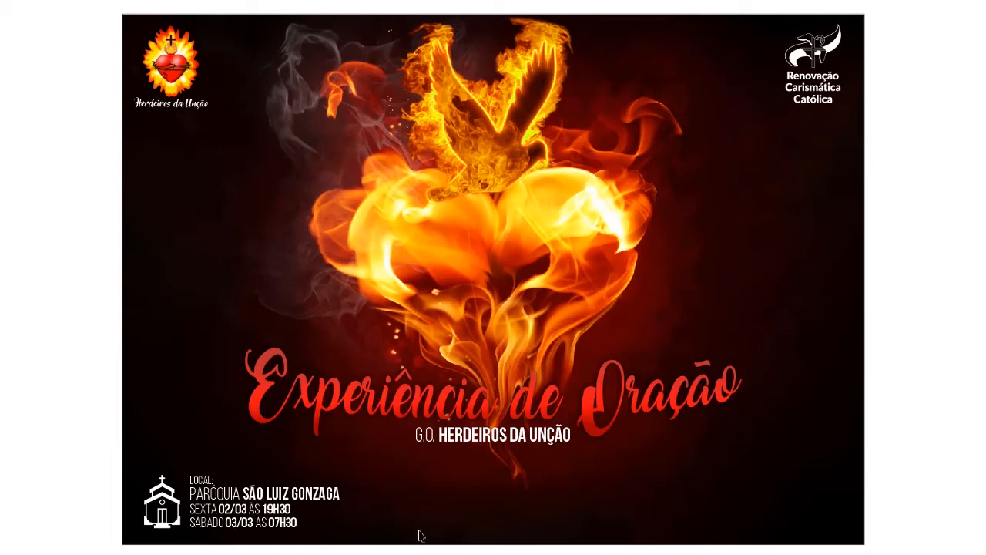
{"action": "left_click", "coordinate": [498, 483]}
Step: Switch to the Notepad notes and copy the theme text "Vem me seguir!"
{"action": "mouse_move", "coordinate": [359, 543]}
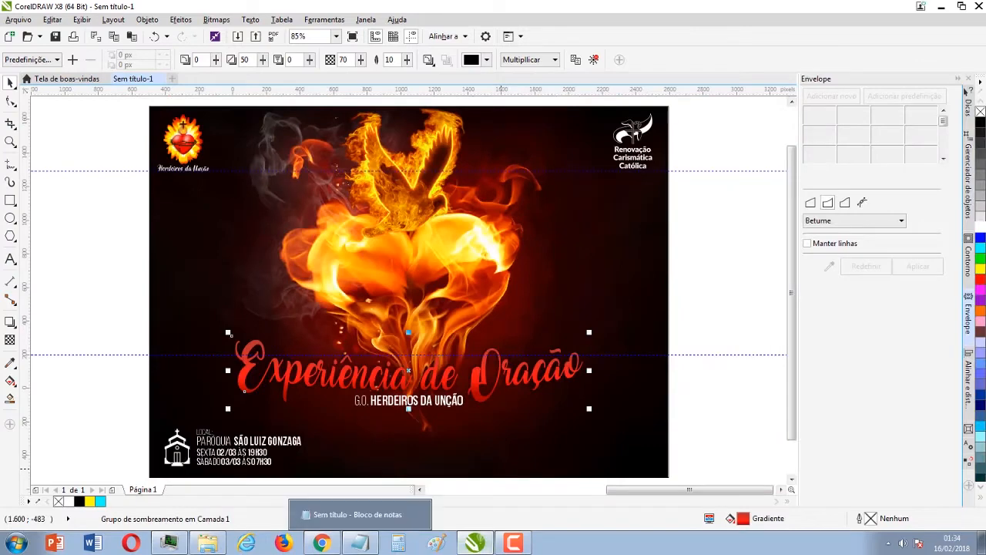
{"action": "left_click", "coordinate": [393, 512]}
{"action": "left_click", "coordinate": [272, 280]}
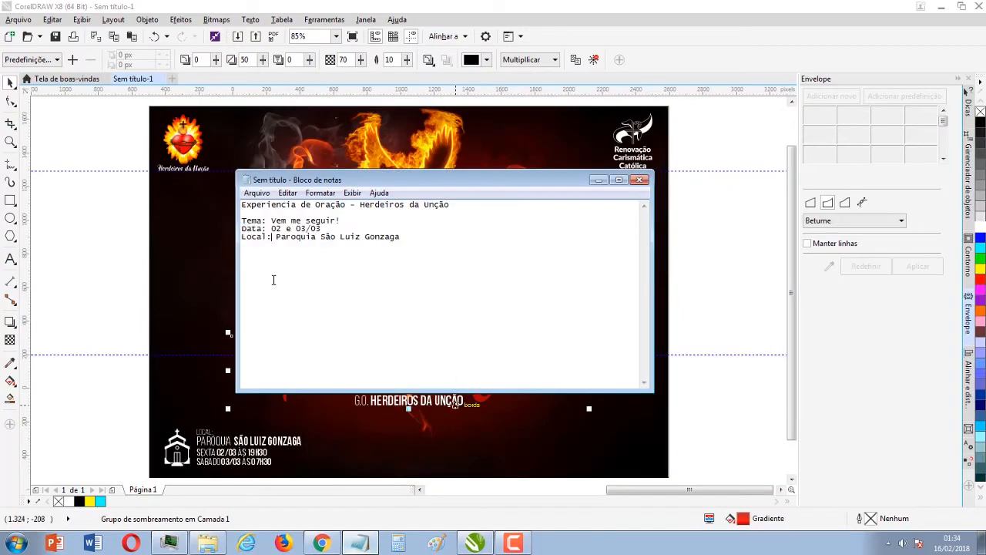
{"action": "left_click_drag", "start_coordinate": [265, 221], "coordinate": [360, 218]}
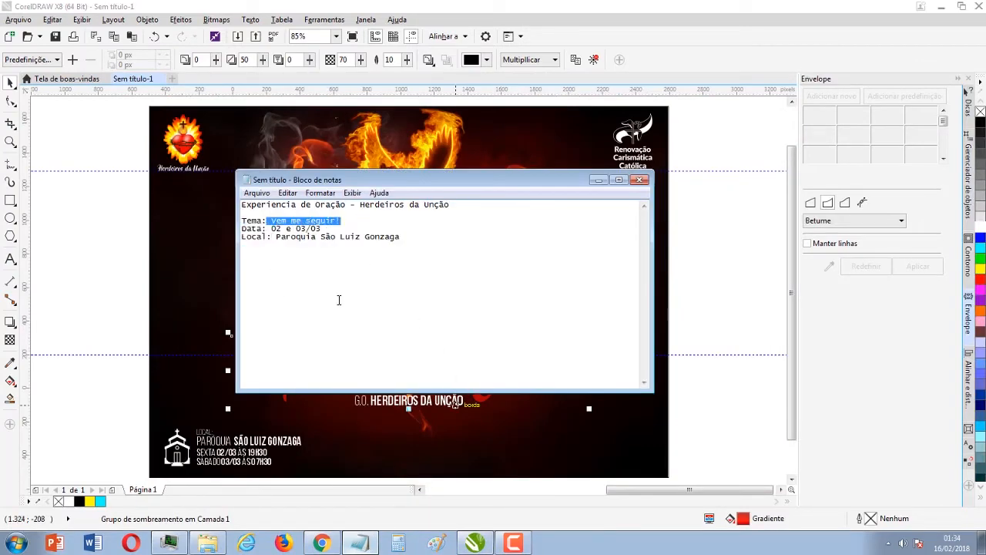
{"action": "left_click", "coordinate": [270, 220]}
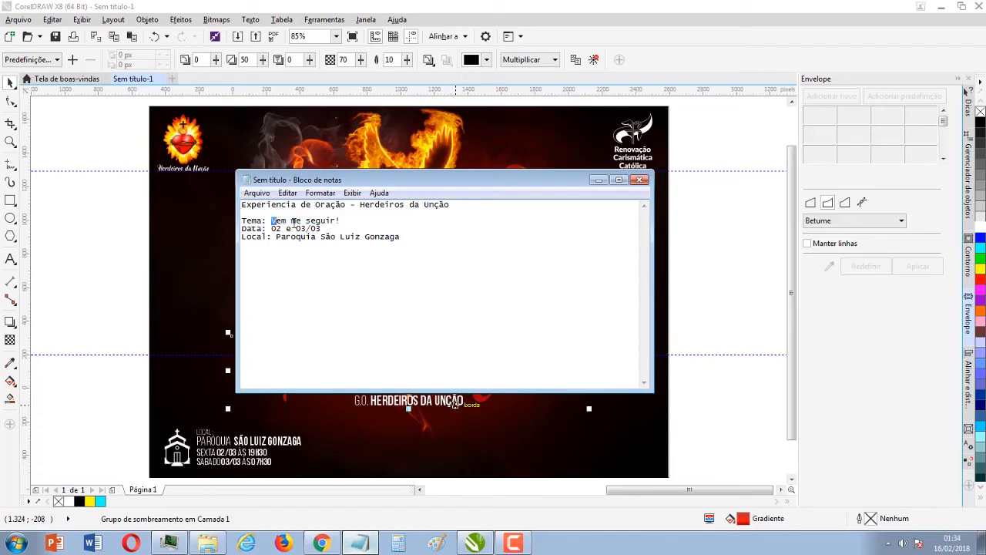
{"action": "left_click_drag", "start_coordinate": [292, 221], "coordinate": [345, 221]}
{"action": "key", "text": "ctrl+c"}
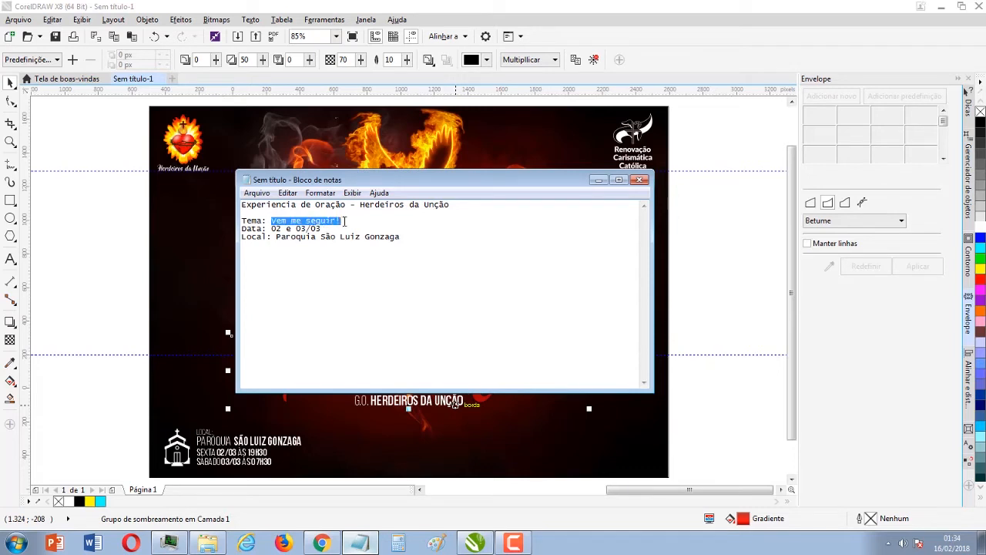
Step: Back in CorelDRAW, replace the spare script text "Experiência de Oração" beside the page with the copied "Vem me seguir!"
{"action": "left_click", "coordinate": [114, 407]}
{"action": "scroll", "coordinate": [393, 322], "scroll_direction": "down", "scroll_amount": 3}
{"action": "scroll", "coordinate": [393, 322], "scroll_direction": "up", "scroll_amount": 3}
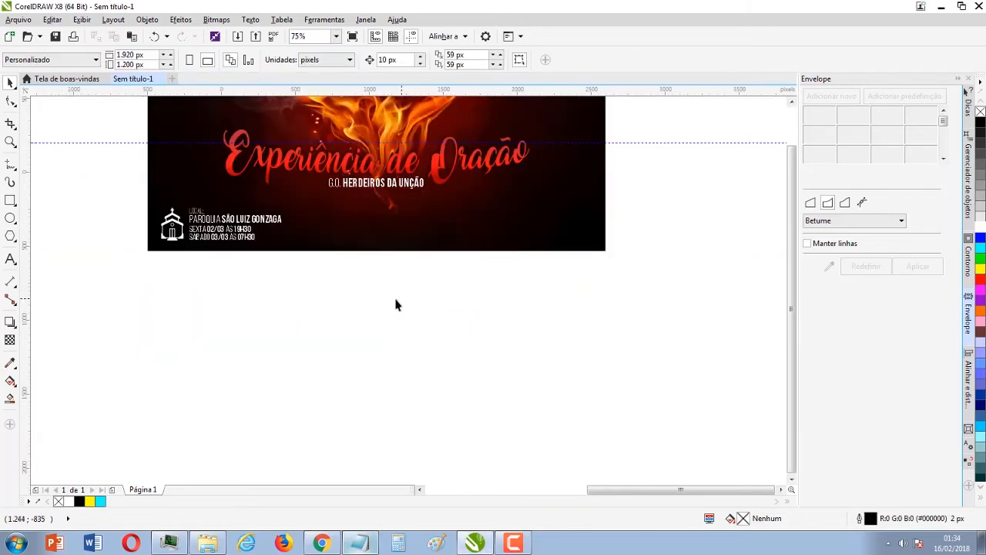
{"action": "scroll", "coordinate": [394, 297], "scroll_direction": "down", "scroll_amount": 1}
{"action": "scroll", "coordinate": [84, 189], "scroll_direction": "down", "scroll_amount": 1}
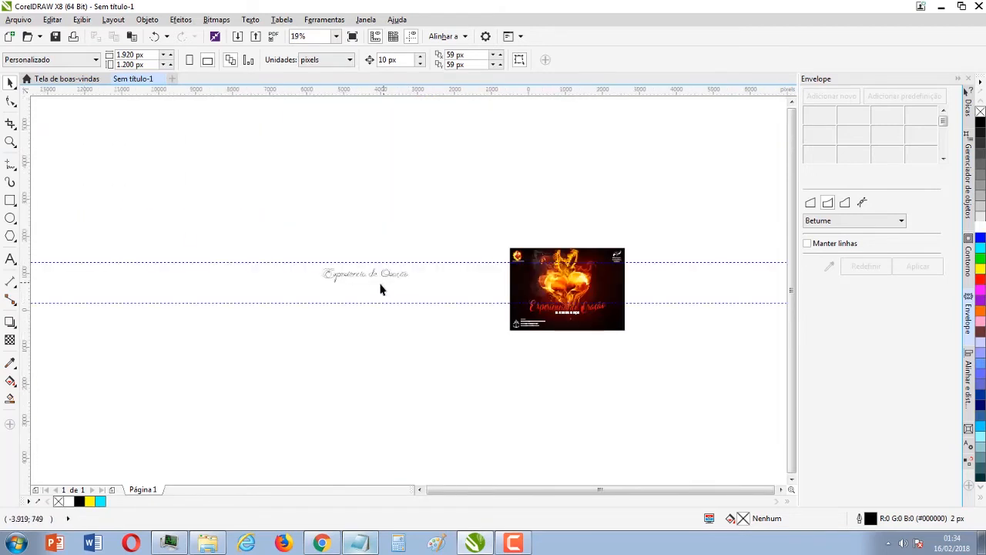
{"action": "scroll", "coordinate": [380, 289], "scroll_direction": "up", "scroll_amount": 2}
{"action": "left_click_drag", "start_coordinate": [552, 293], "coordinate": [131, 189]}
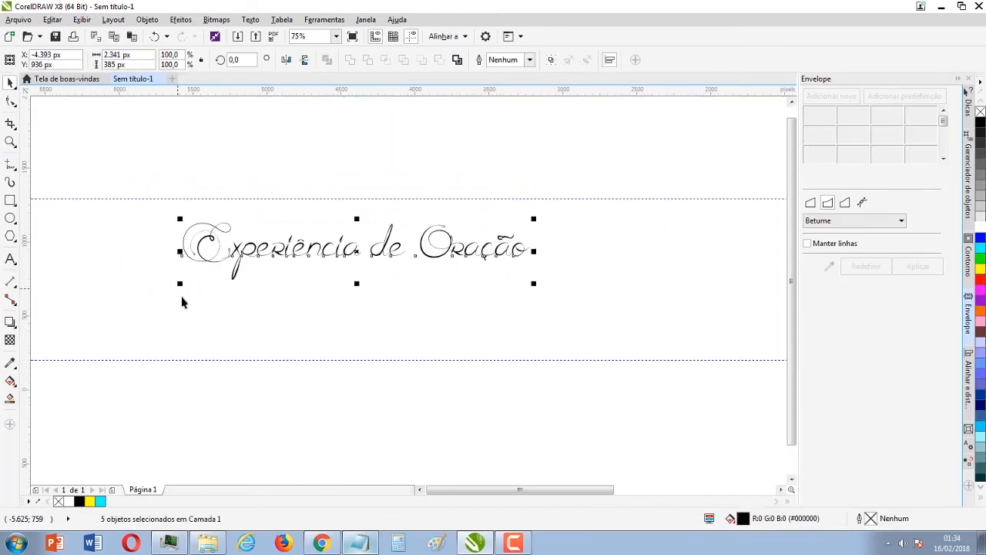
{"action": "left_click", "coordinate": [180, 300]}
{"action": "left_click", "coordinate": [192, 248]}
{"action": "double_click", "coordinate": [193, 249]}
{"action": "key", "text": "ctrl+a"}
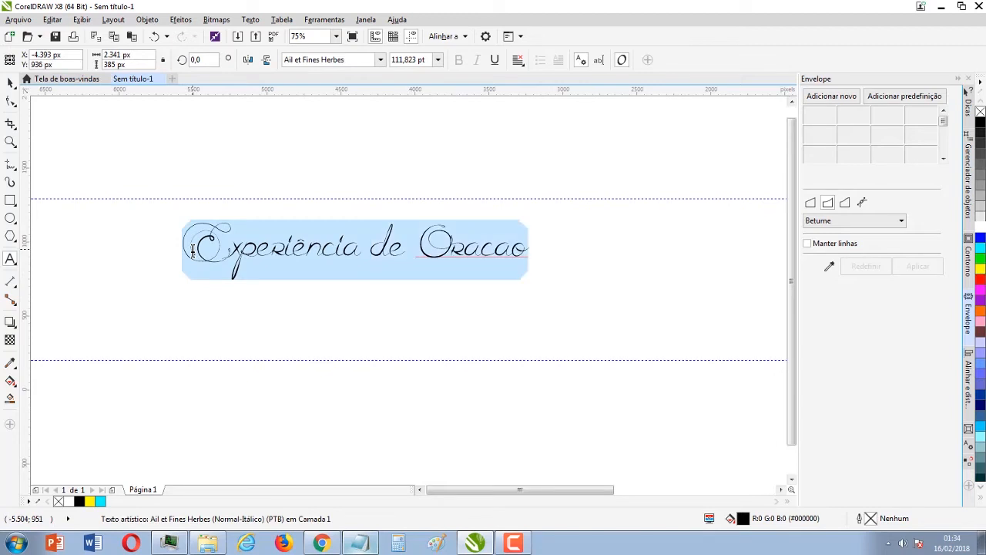
{"action": "key", "text": "ctrl+v"}
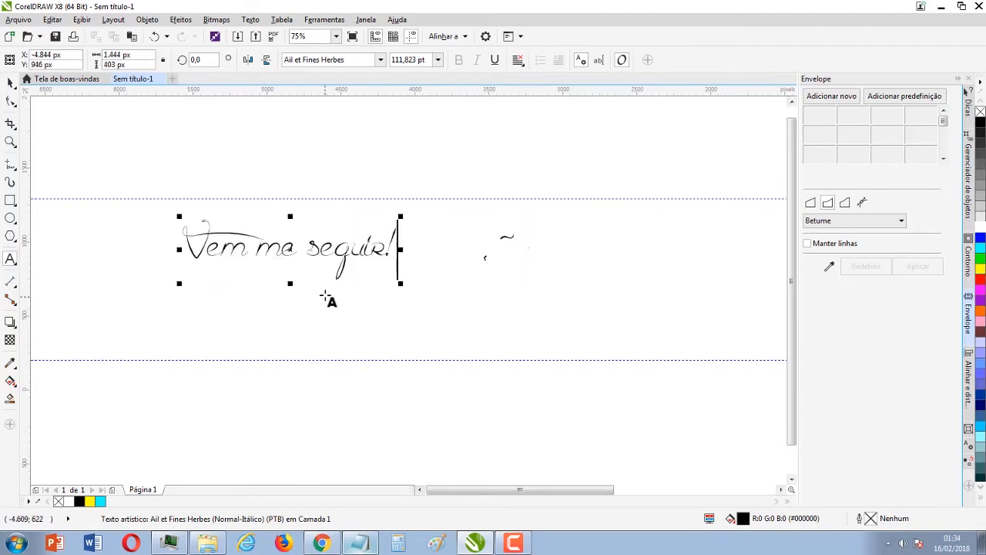
Step: Delete the leftover tilde and cedilla marks beside the "Vem me seguir!" text
{"action": "left_click", "coordinate": [10, 84]}
{"action": "left_click_drag", "start_coordinate": [417, 192], "coordinate": [629, 348]}
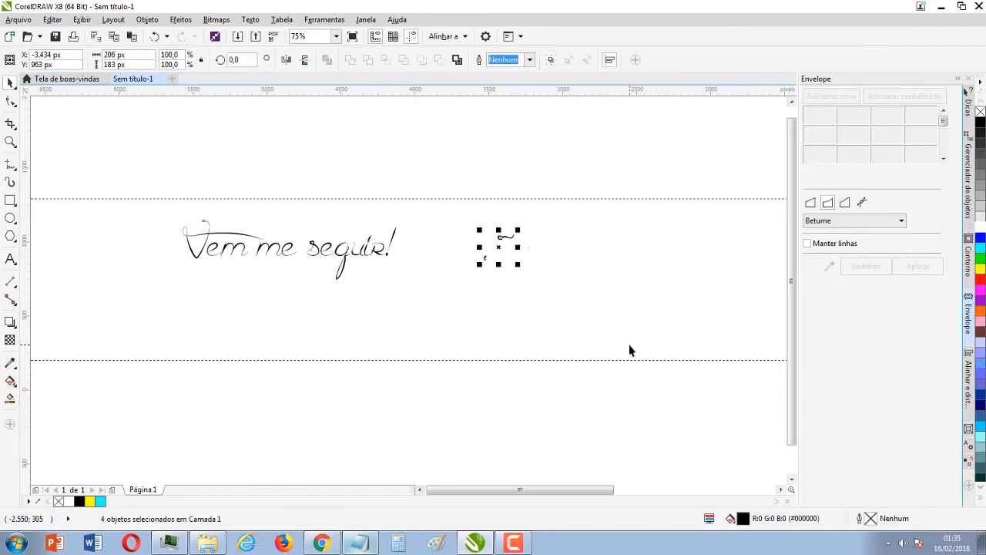
{"action": "key", "text": "Delete"}
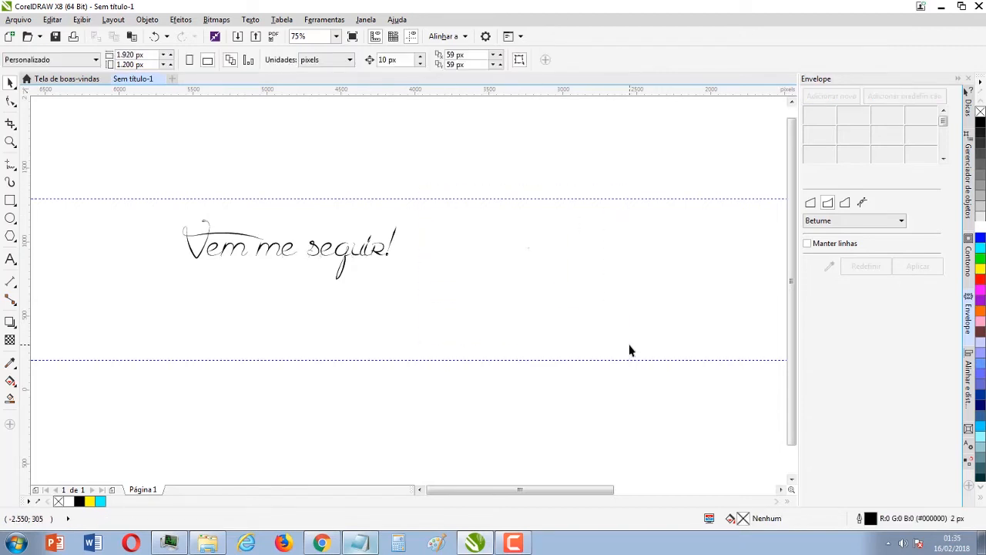
Step: Place the "Vem me seguir!" text over the artwork's lower right area at about 113 pt and fill it yellow (#FFFF00)
{"action": "left_click", "coordinate": [348, 260]}
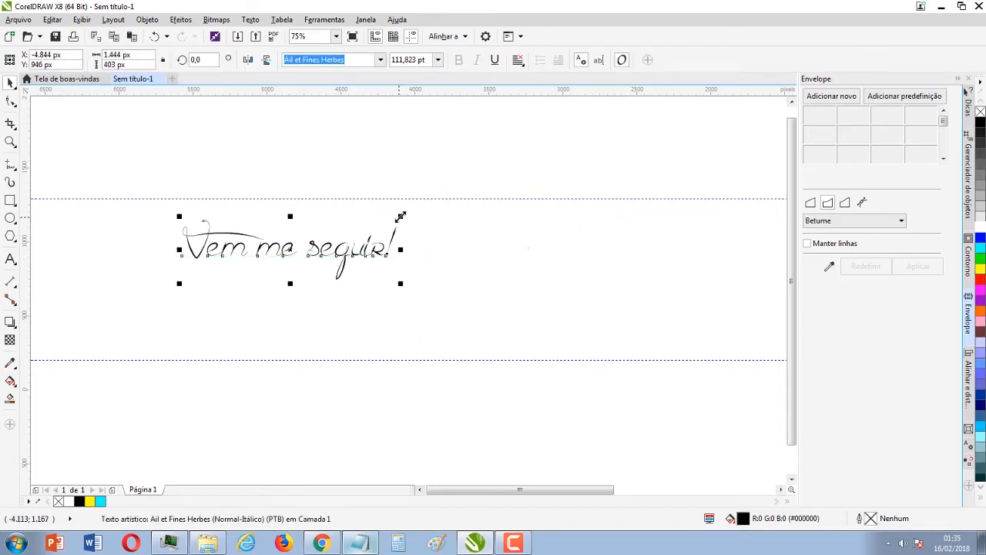
{"action": "left_click_drag", "start_coordinate": [401, 218], "coordinate": [594, 139]}
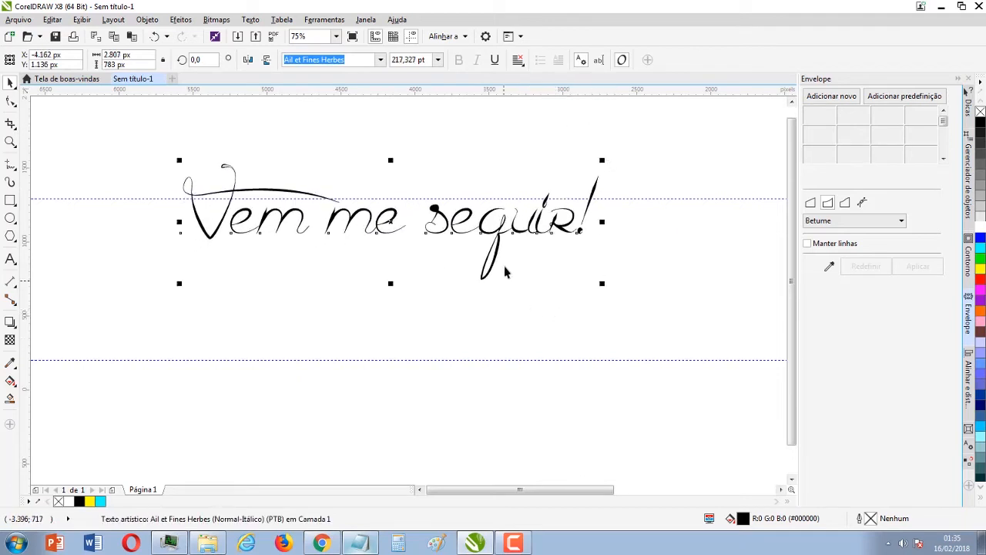
{"action": "scroll", "coordinate": [407, 293], "scroll_direction": "down", "scroll_amount": 4}
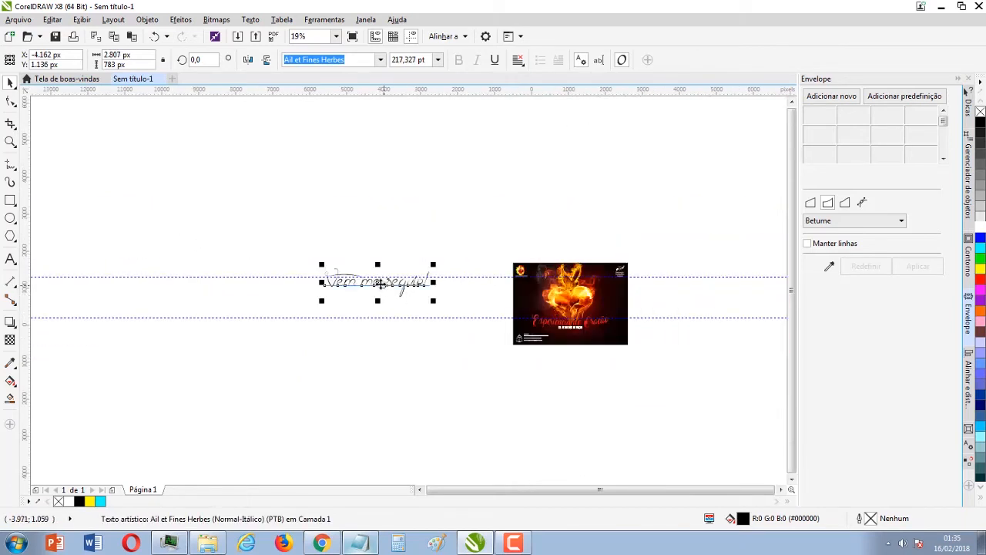
{"action": "left_click_drag", "start_coordinate": [379, 283], "coordinate": [436, 269]}
{"action": "scroll", "coordinate": [590, 344], "scroll_direction": "up", "scroll_amount": 4}
{"action": "left_click_drag", "start_coordinate": [324, 235], "coordinate": [424, 279]}
{"action": "left_click", "coordinate": [980, 269]}
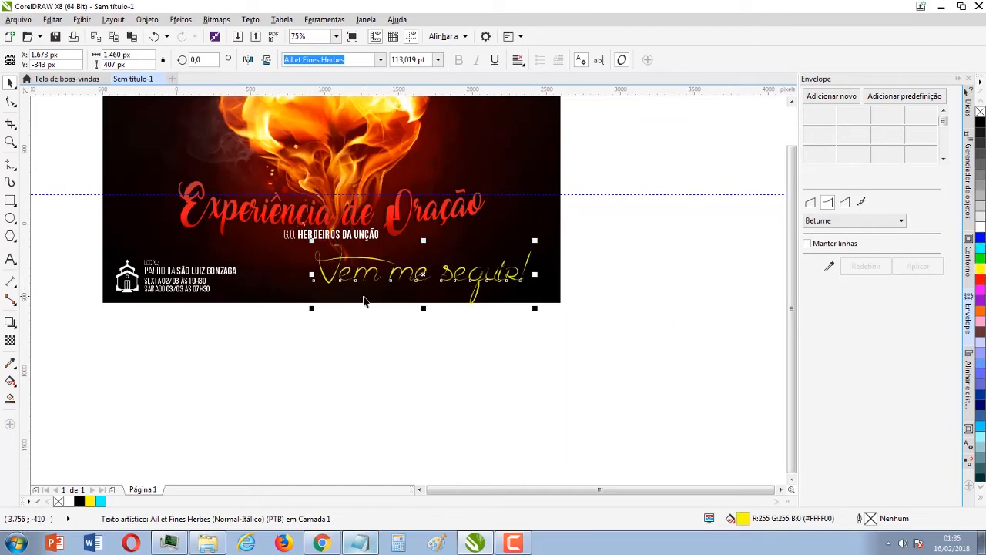
Step: Shrink the yellow "Vem me seguir!" text to about 74 pt and shift it toward the artwork's lower right corner
{"action": "scroll", "coordinate": [392, 293], "scroll_direction": "up", "scroll_amount": 2}
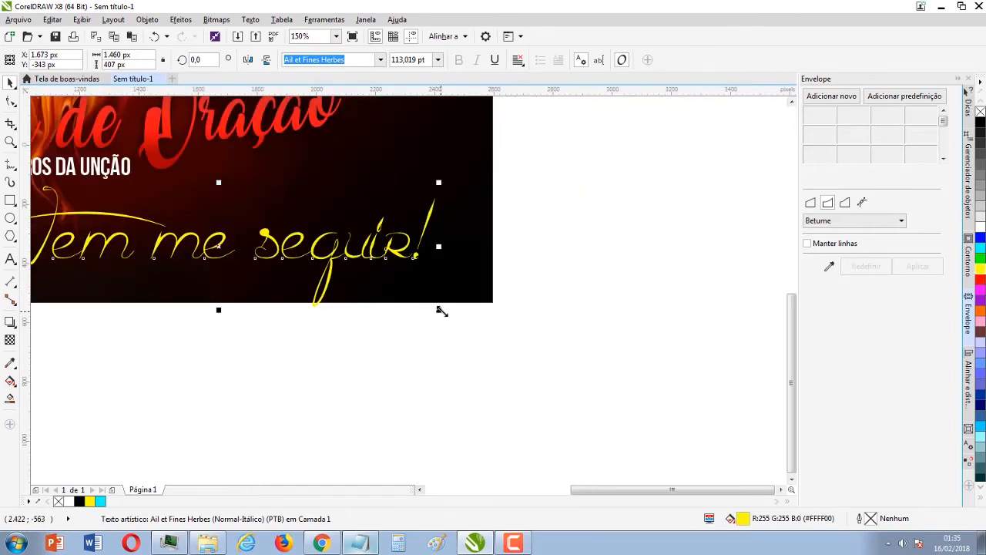
{"action": "left_click_drag", "start_coordinate": [441, 310], "coordinate": [288, 273]}
{"action": "scroll", "coordinate": [156, 282], "scroll_direction": "down", "scroll_amount": 2}
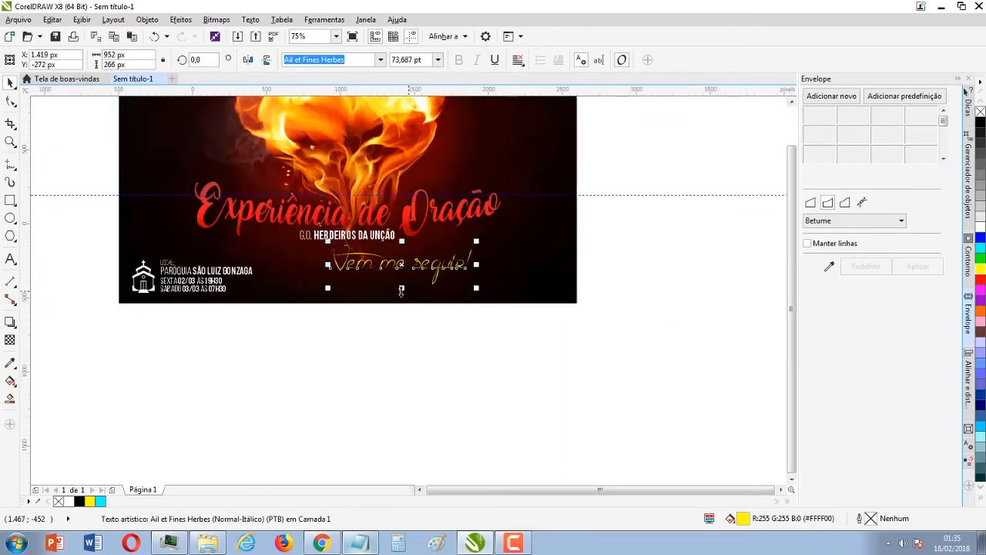
{"action": "left_click_drag", "start_coordinate": [402, 269], "coordinate": [460, 283]}
{"action": "scroll", "coordinate": [460, 285], "scroll_direction": "up", "scroll_amount": 2}
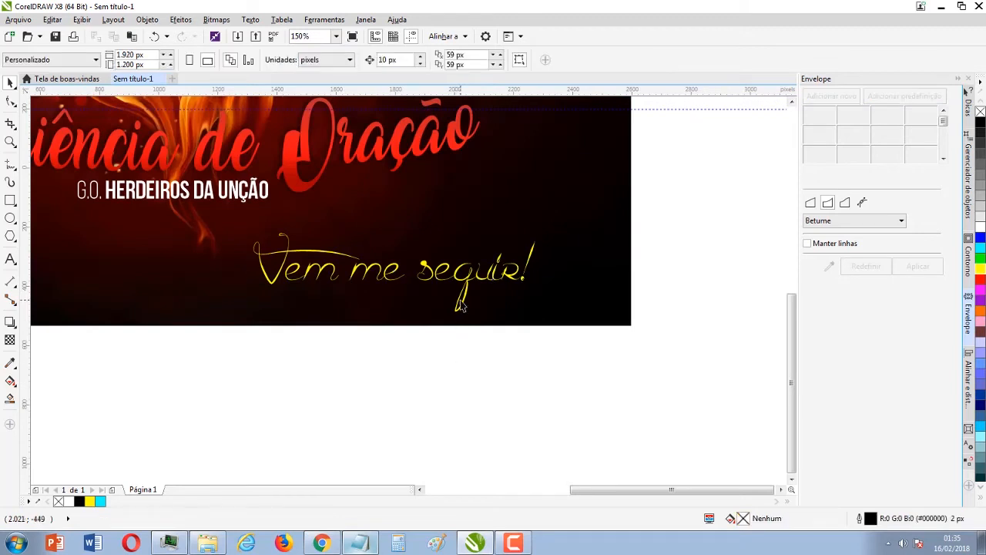
Step: Try retyping the letter "g" in "seguir" to compare its available letterforms
{"action": "scroll", "coordinate": [460, 306], "scroll_direction": "up", "scroll_amount": 4}
{"action": "left_click", "coordinate": [425, 215]}
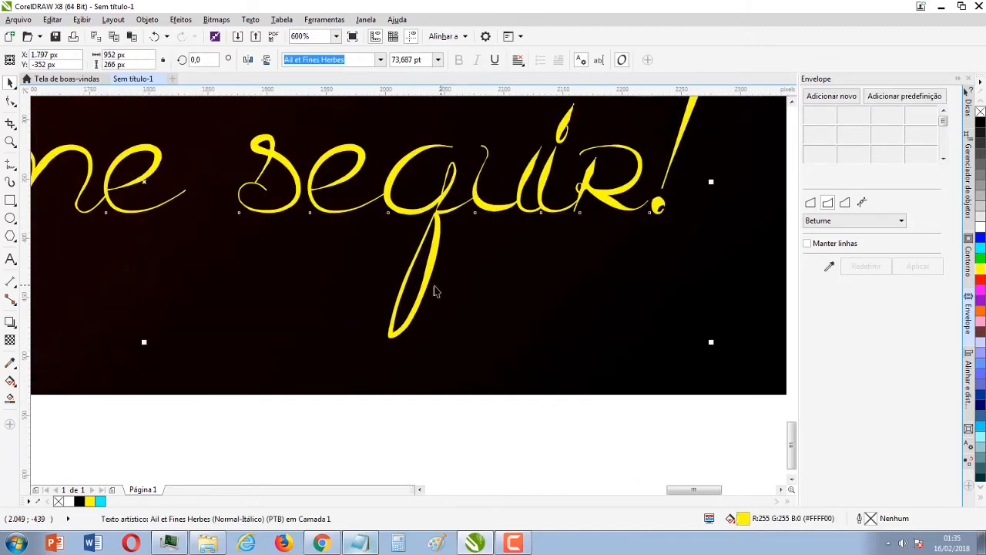
{"action": "left_click", "coordinate": [10, 259]}
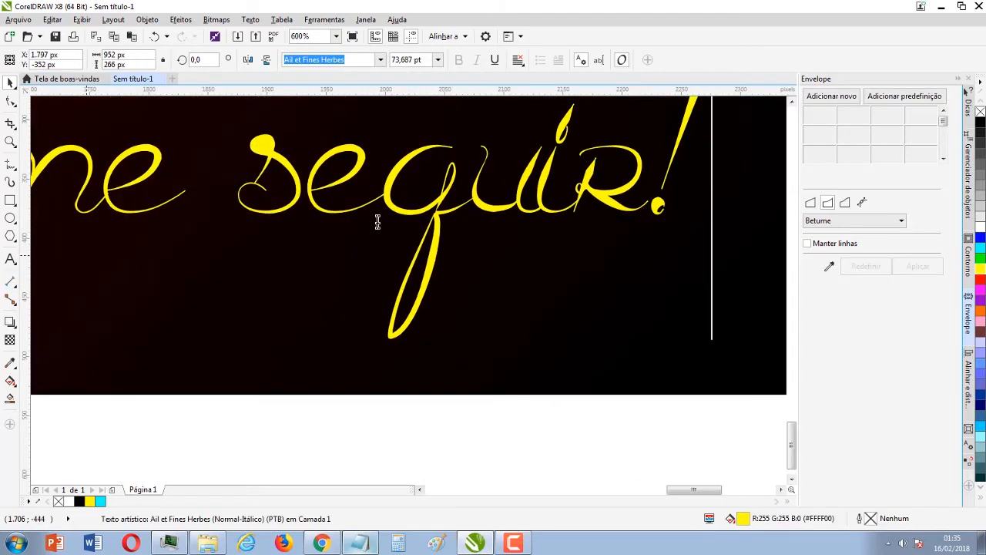
{"action": "left_click", "coordinate": [429, 243]}
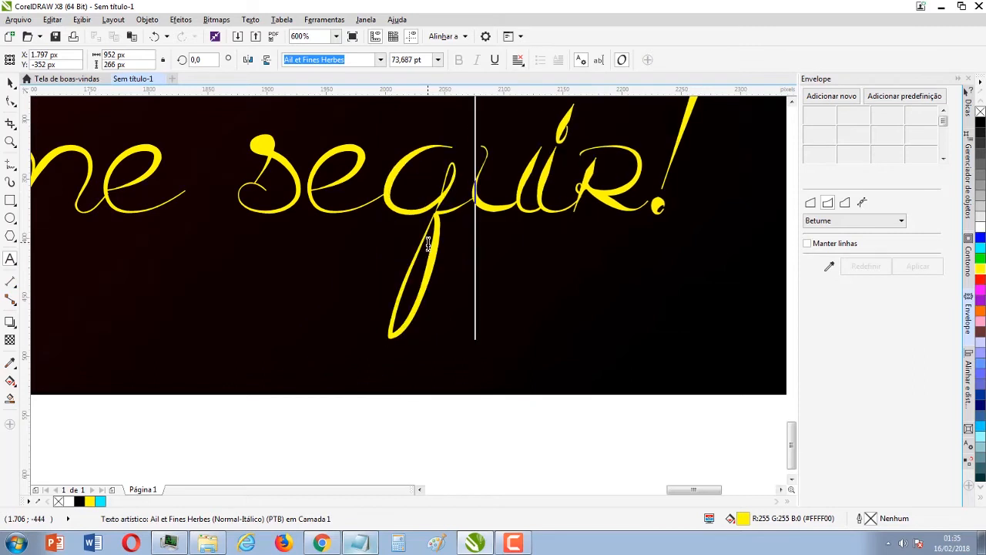
{"action": "key", "text": "BackSpace"}
{"action": "type", "text": "g"}
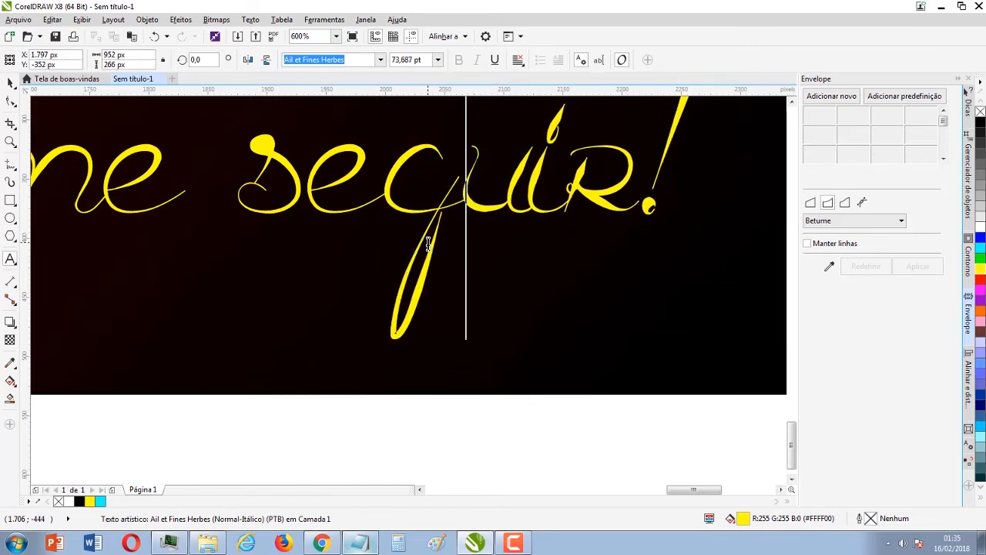
{"action": "key", "text": "BackSpace"}
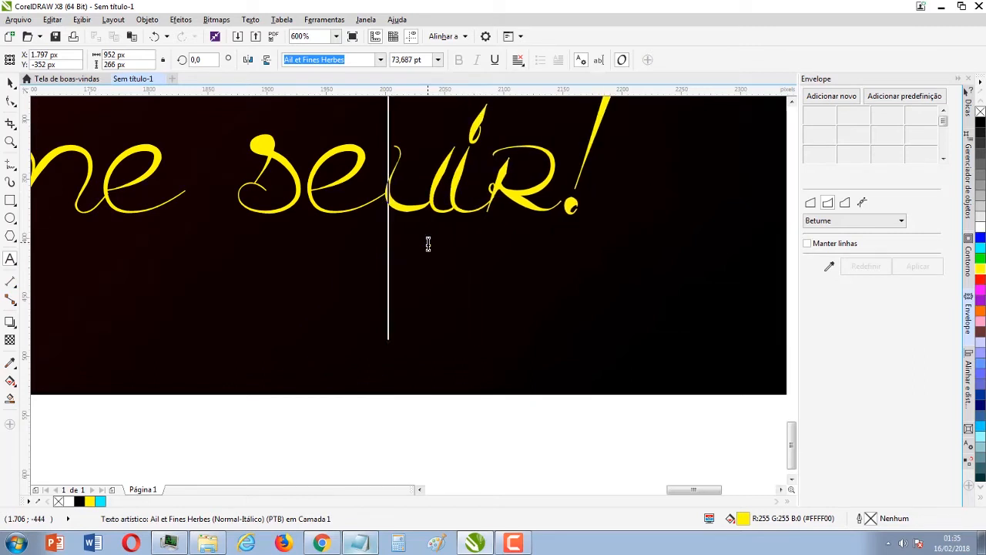
{"action": "type", "text": "g"}
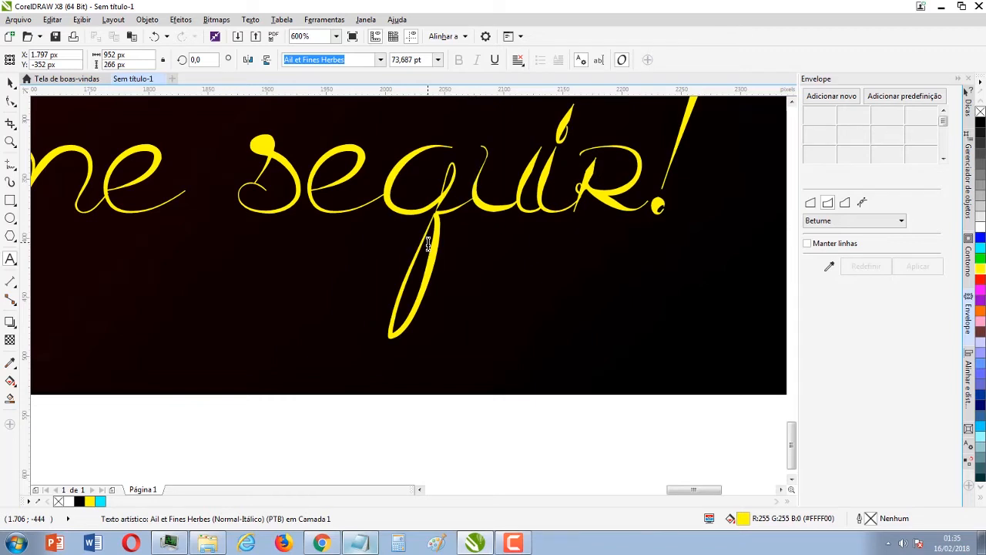
{"action": "type", "text": "g"}
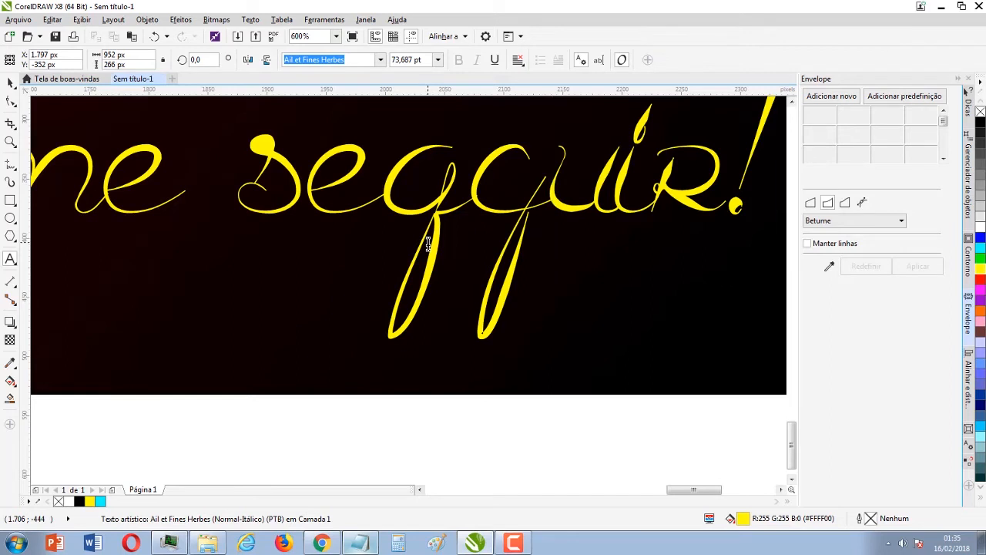
{"action": "key", "text": "BackSpace"}
{"action": "key", "text": "BackSpace"}
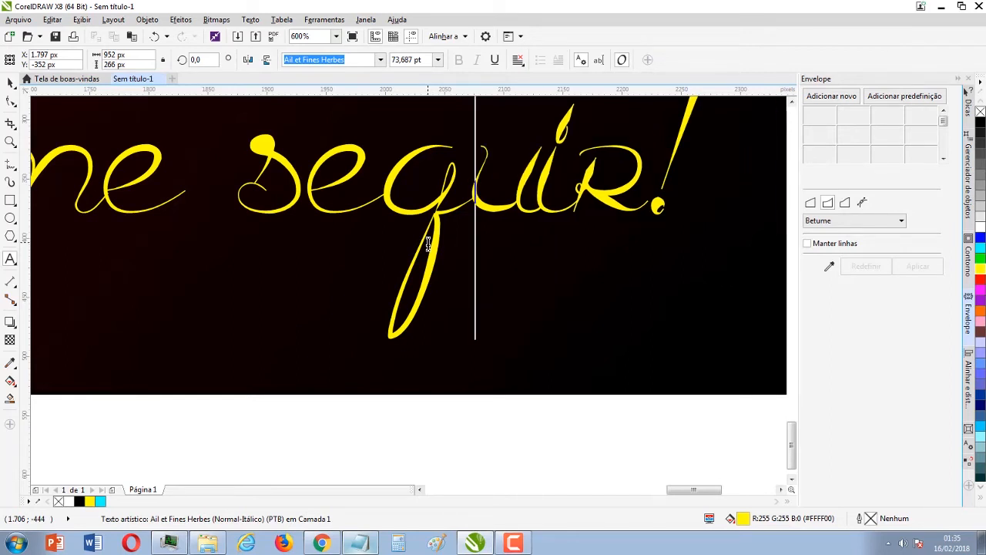
{"action": "type", "text": "g"}
{"action": "scroll", "coordinate": [428, 245], "scroll_direction": "down", "scroll_amount": 4}
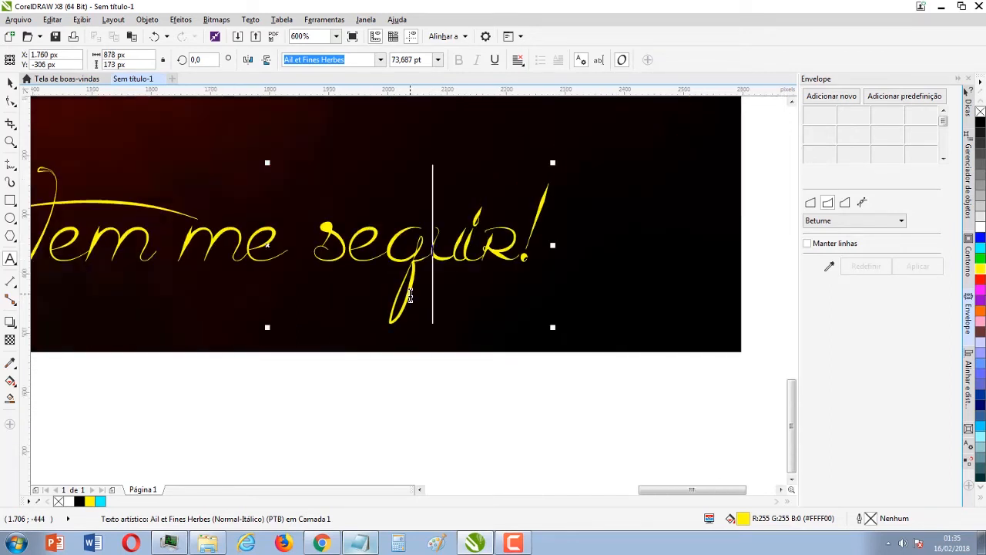
{"action": "left_click", "coordinate": [10, 82]}
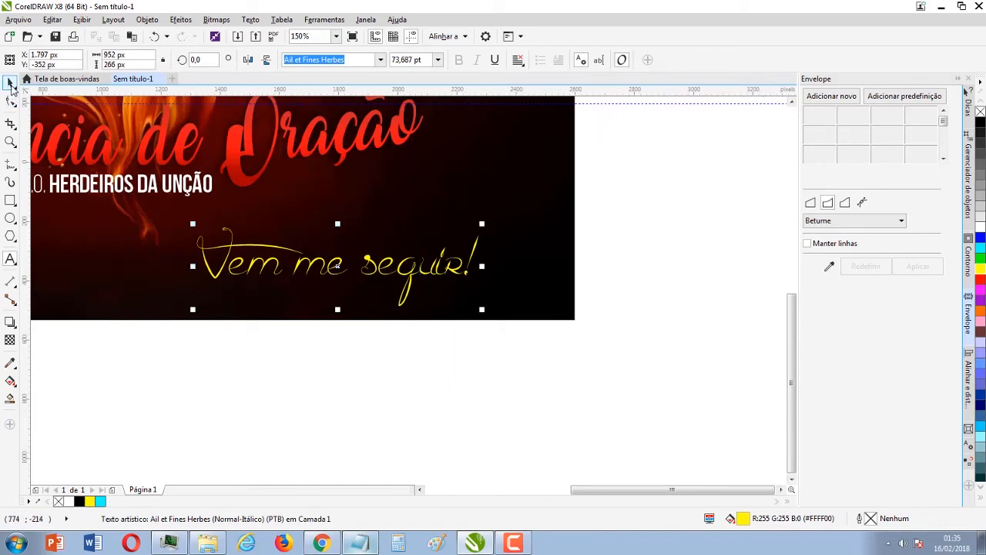
{"action": "left_click", "coordinate": [276, 397]}
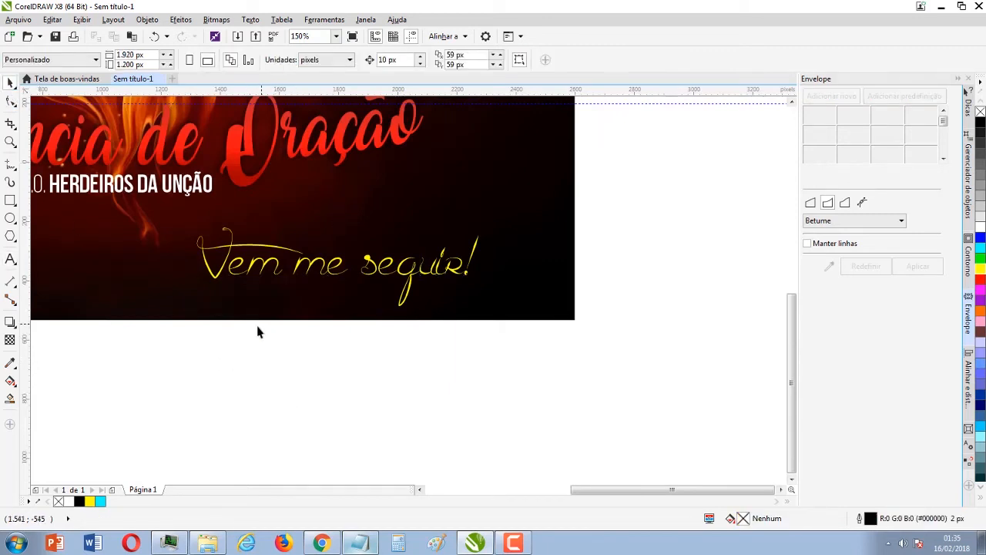
Step: Frame the whole artwork to check how the "Vem me seguir!" text sits in the composition
{"action": "scroll", "coordinate": [476, 301], "scroll_direction": "down", "scroll_amount": 2}
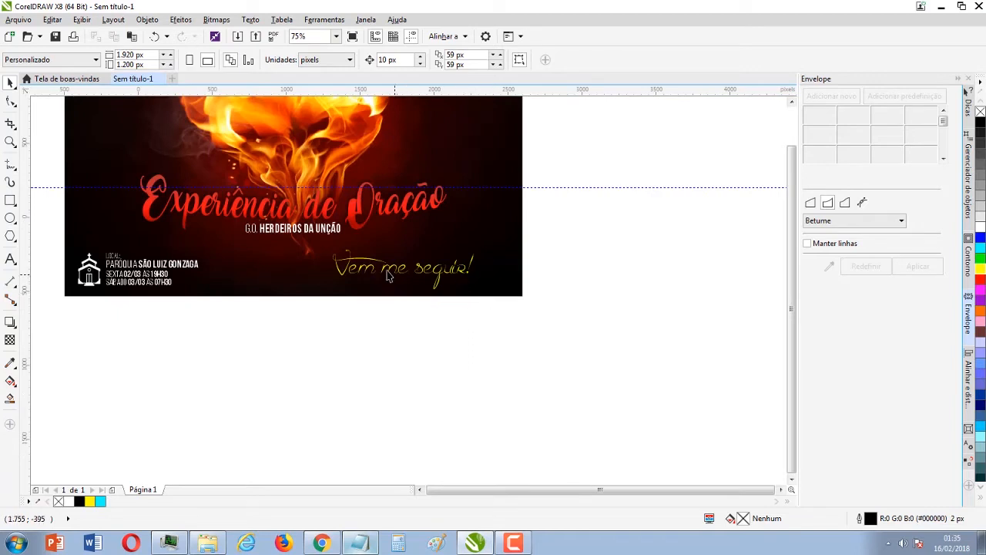
{"action": "key", "text": "z"}
{"action": "right_click", "coordinate": [305, 306]}
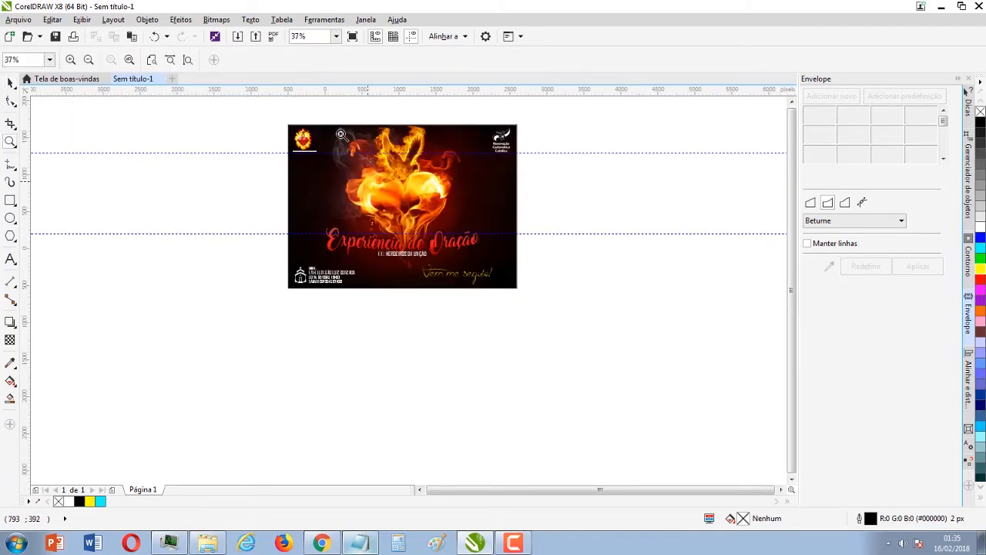
{"action": "left_click_drag", "start_coordinate": [282, 118], "coordinate": [522, 292]}
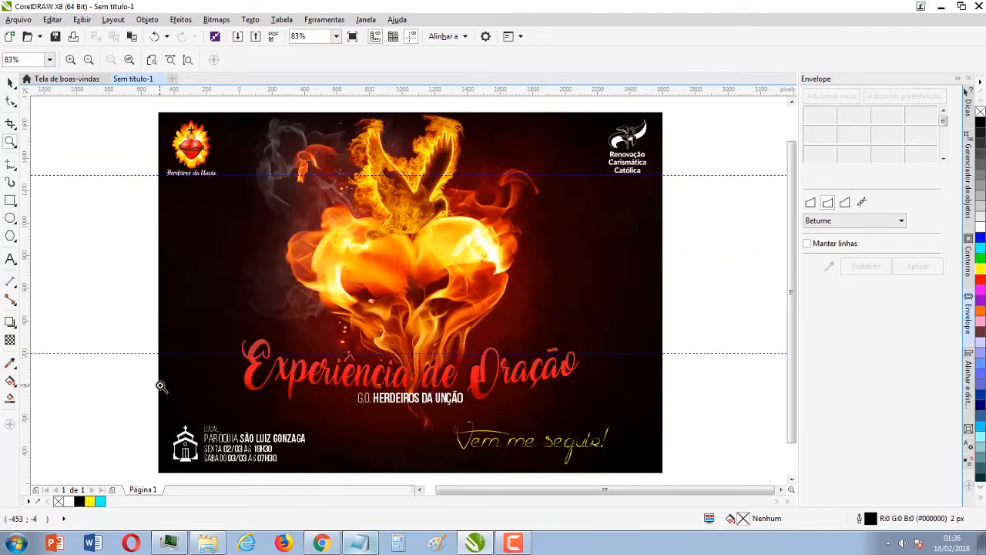
Step: Place a copy of the yellow "Vem me seguir!" text outside the page beside the artwork and fill it black
{"action": "key", "text": "F9"}
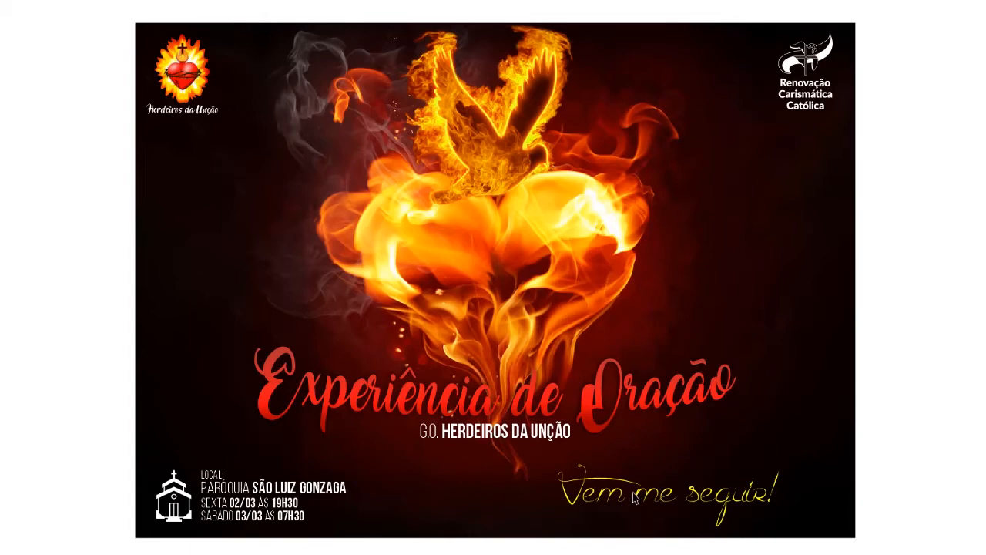
{"action": "key", "text": "Escape"}
{"action": "left_click", "coordinate": [11, 84]}
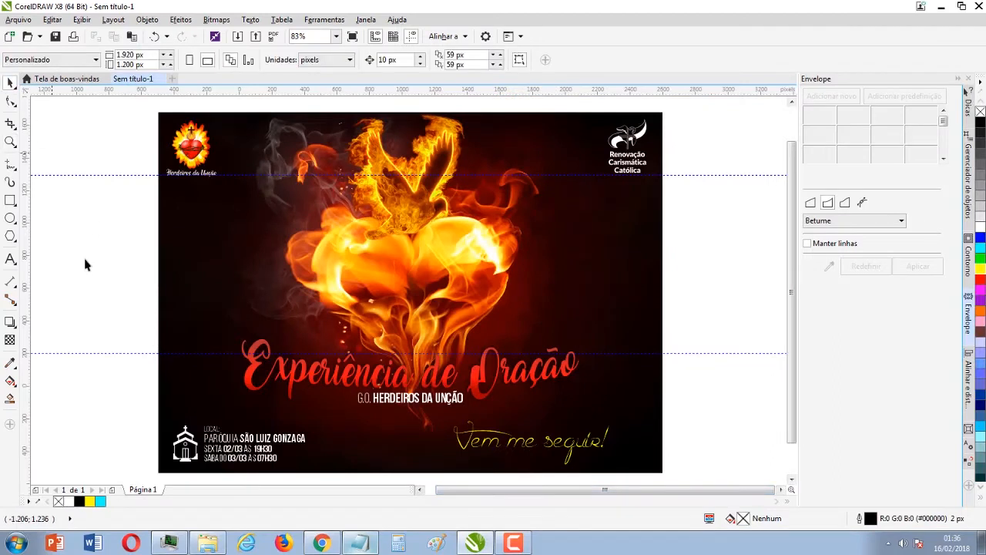
{"action": "left_click", "coordinate": [543, 451]}
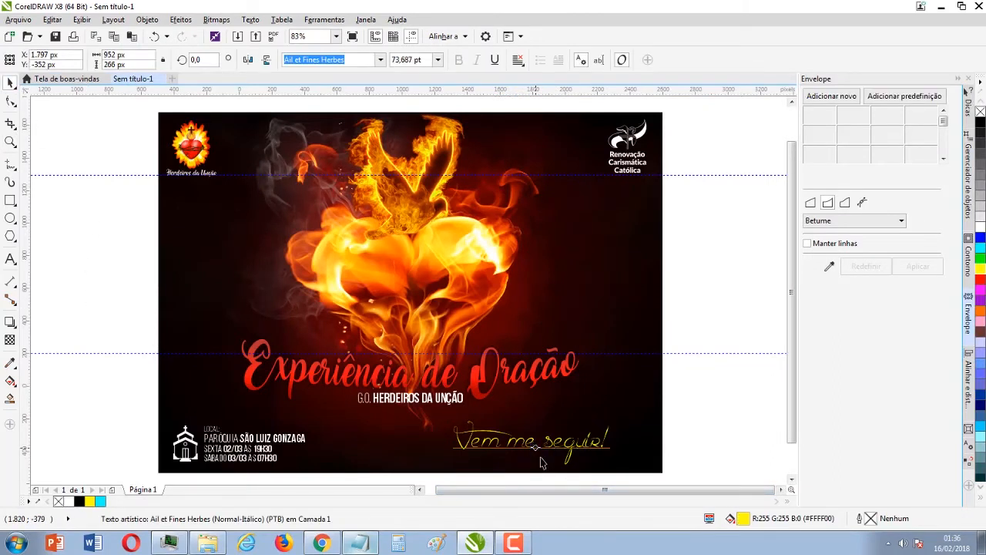
{"action": "left_click_drag", "start_coordinate": [548, 433], "coordinate": [759, 279]}
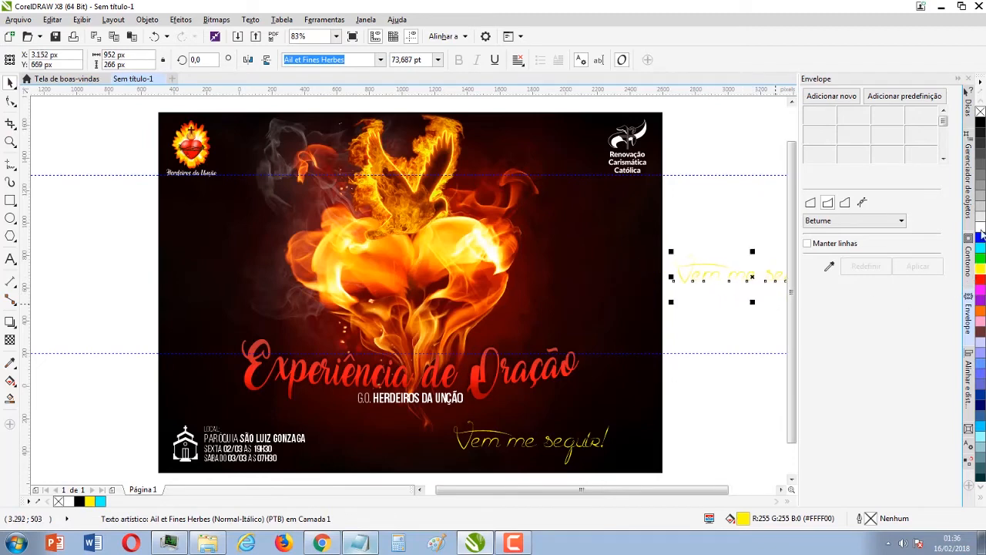
{"action": "left_click", "coordinate": [980, 122]}
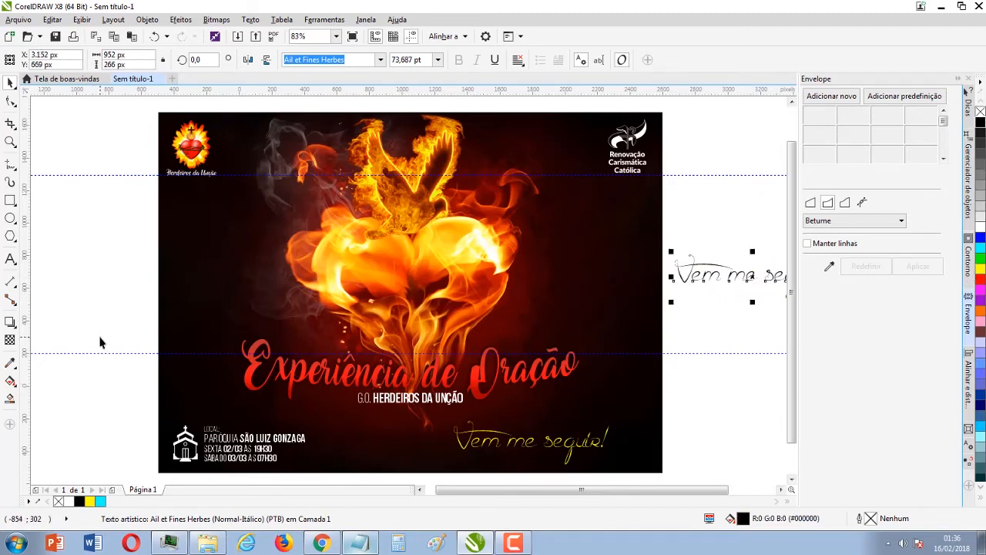
{"action": "left_click", "coordinate": [100, 342]}
Step: Set the yellow "Vem me seguir!" text to the Youth and Beauty font and scale it down to about 44 pt
{"action": "left_click", "coordinate": [522, 447]}
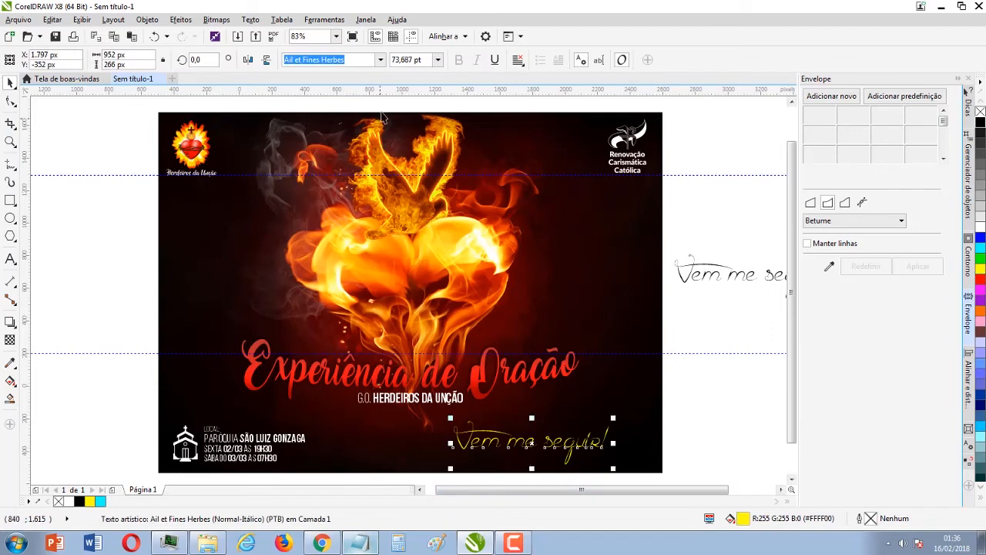
{"action": "left_click", "coordinate": [379, 60]}
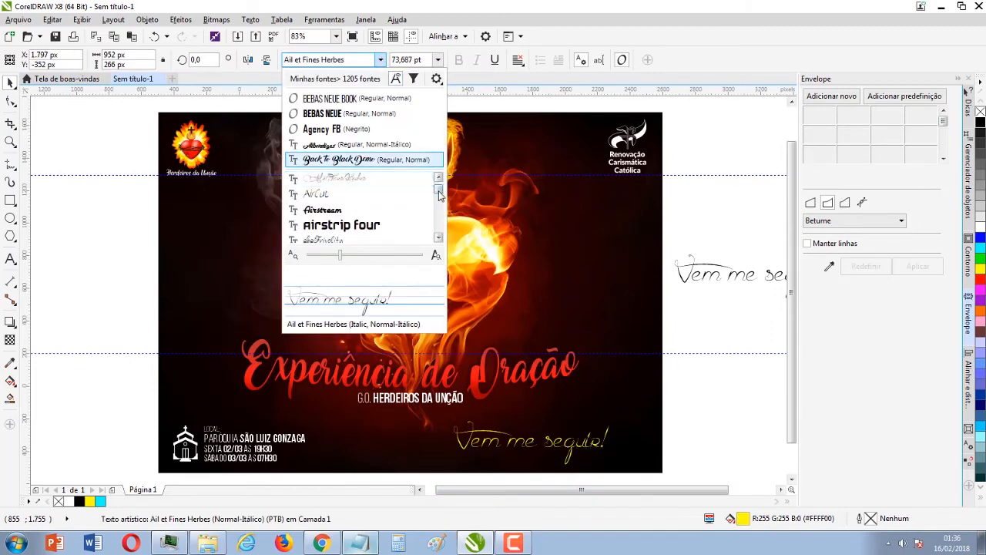
{"action": "left_click_drag", "start_coordinate": [439, 191], "coordinate": [437, 228]}
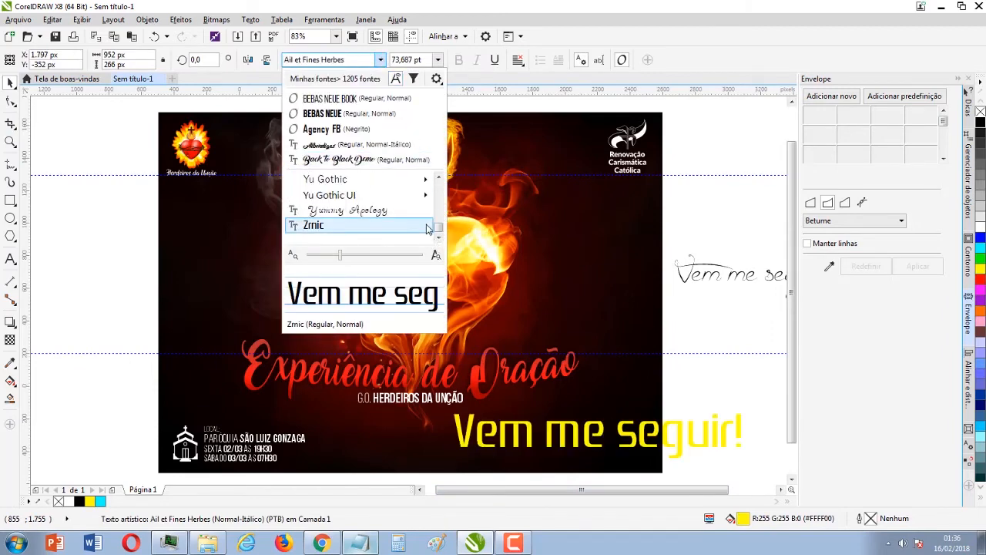
{"action": "left_click", "coordinate": [439, 178]}
{"action": "left_click", "coordinate": [439, 178]}
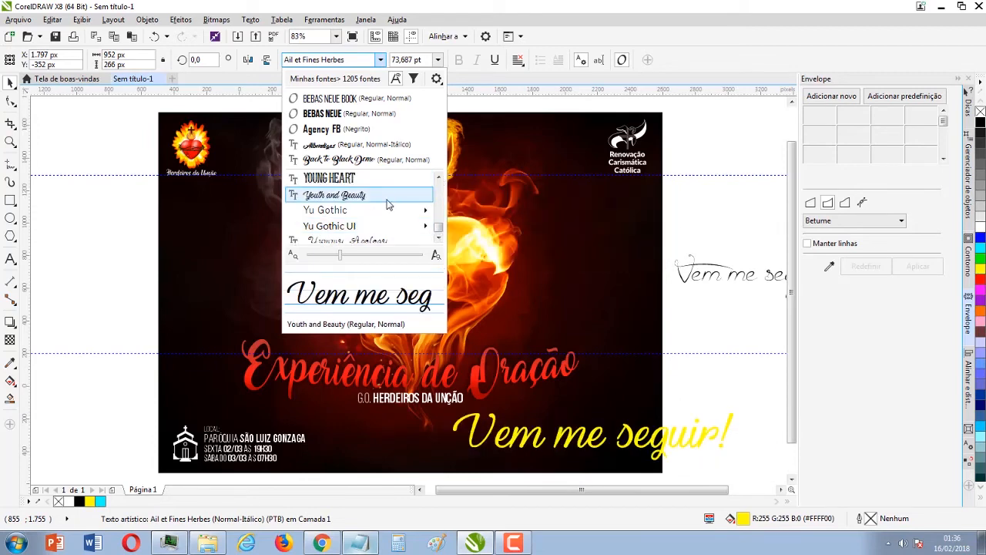
{"action": "left_click", "coordinate": [387, 203]}
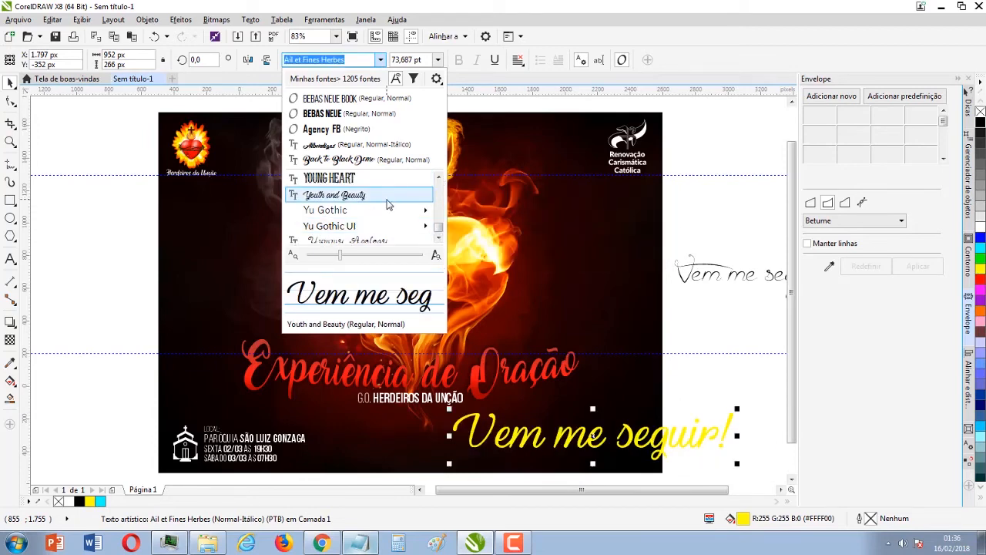
{"action": "left_click_drag", "start_coordinate": [736, 408], "coordinate": [647, 428]}
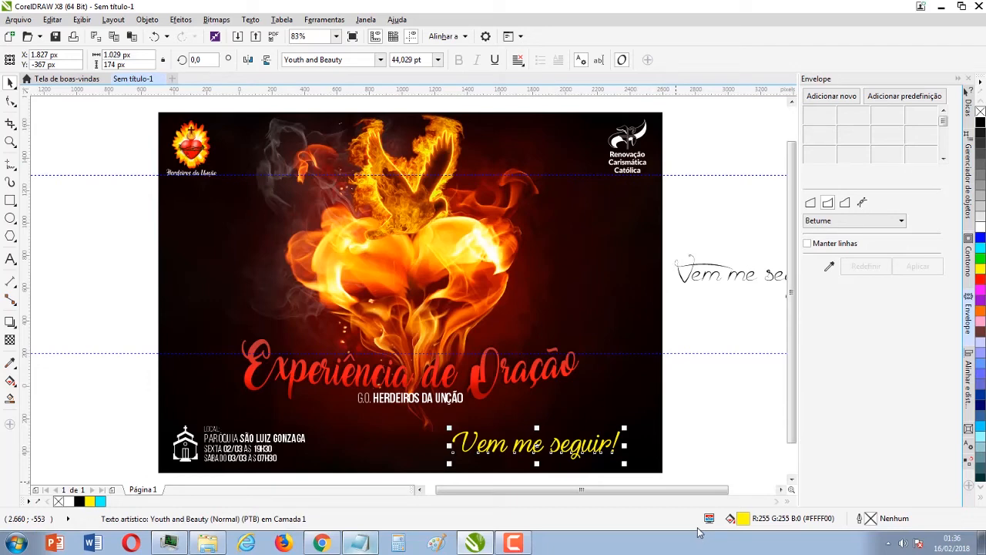
{"action": "left_click", "coordinate": [720, 462]}
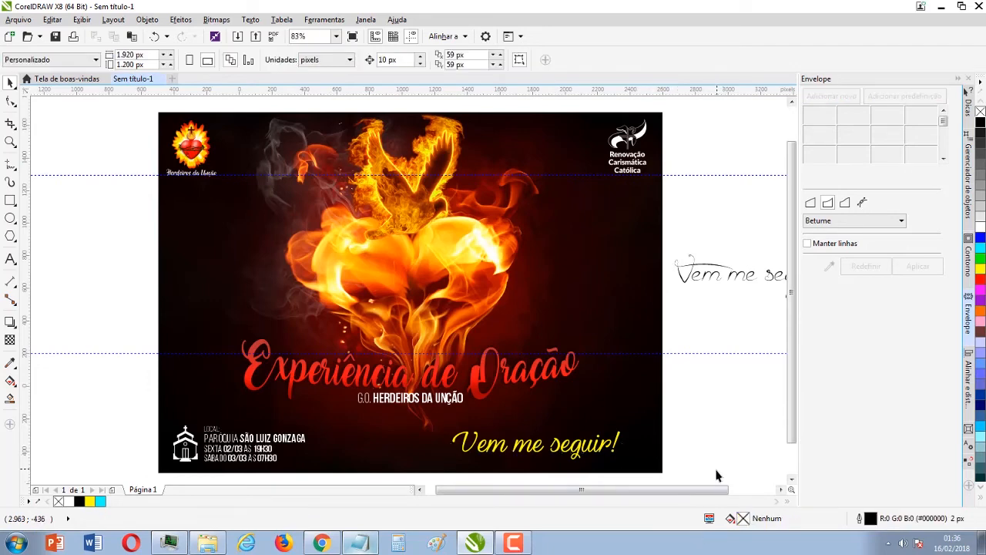
Step: Preview other fonts on the yellow "Vem me seguir!" text and apply Vinnie BoomBah NF
{"action": "left_click", "coordinate": [591, 456]}
{"action": "left_click", "coordinate": [379, 60]}
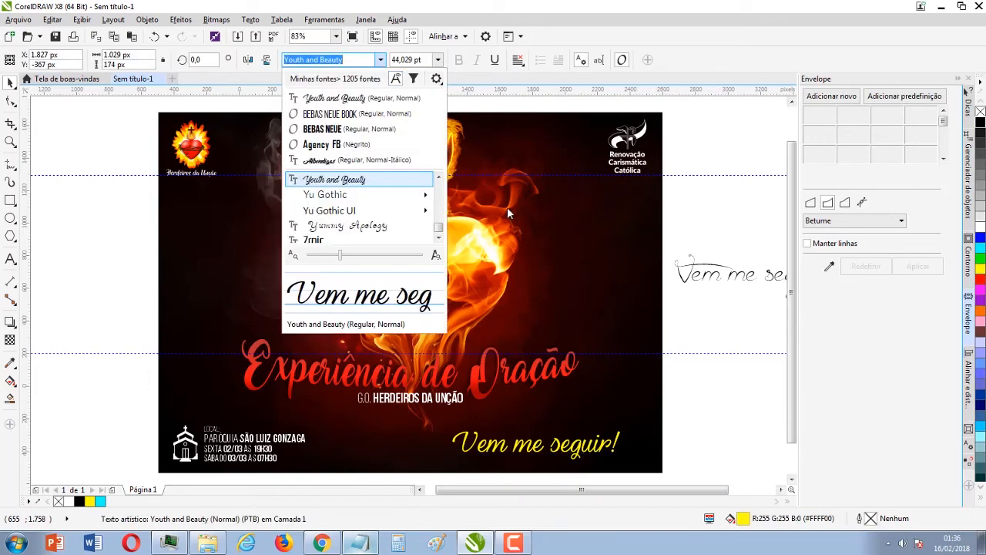
{"action": "scroll", "coordinate": [439, 178], "scroll_direction": "up", "scroll_amount": 5}
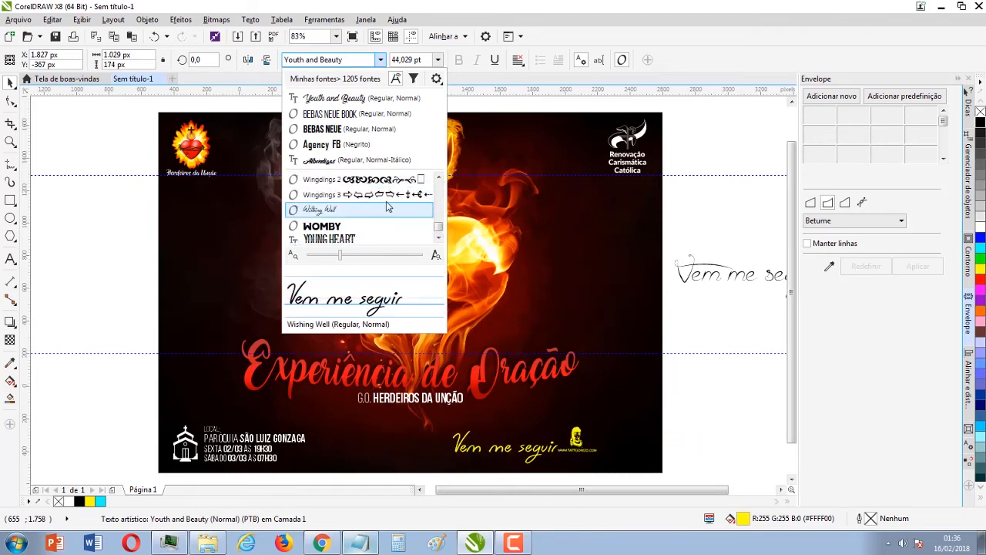
{"action": "left_click", "coordinate": [438, 179]}
{"action": "left_click", "coordinate": [438, 178]}
{"action": "left_click", "coordinate": [438, 178]}
{"action": "left_click", "coordinate": [438, 178]}
{"action": "left_click", "coordinate": [438, 180]}
{"action": "left_click", "coordinate": [438, 179]}
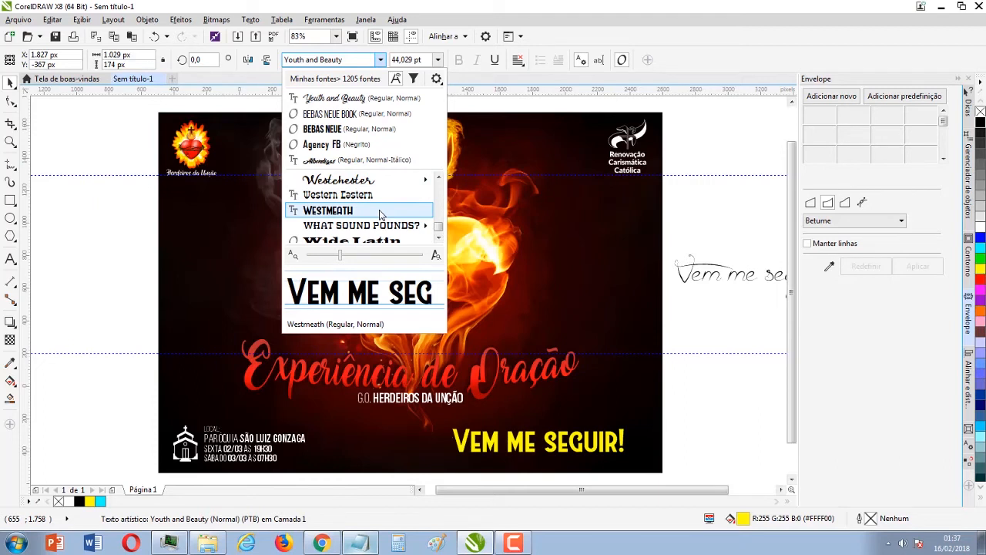
{"action": "left_click", "coordinate": [438, 178]}
{"action": "left_click", "coordinate": [439, 179]}
{"action": "left_click", "coordinate": [438, 178]}
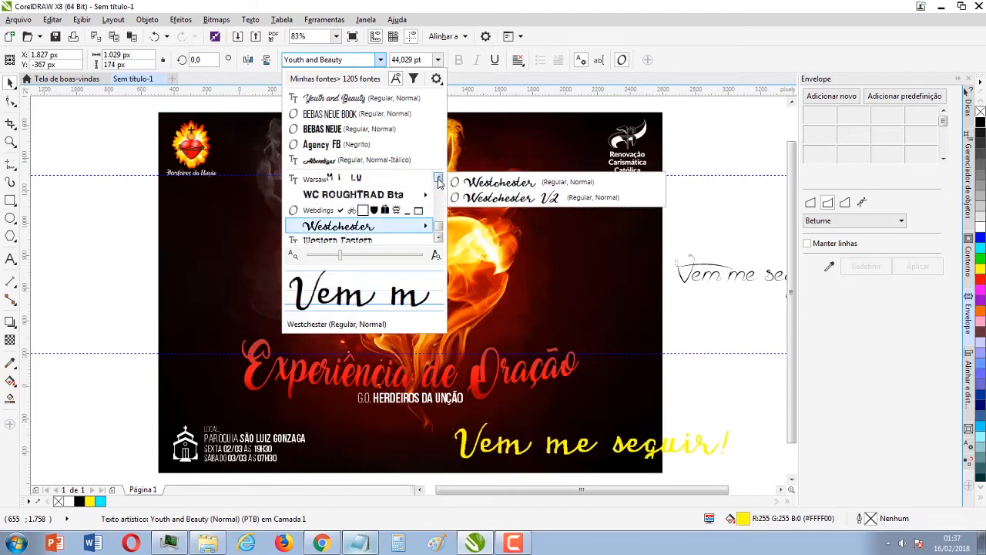
{"action": "left_click", "coordinate": [438, 179]}
{"action": "left_click", "coordinate": [438, 179]}
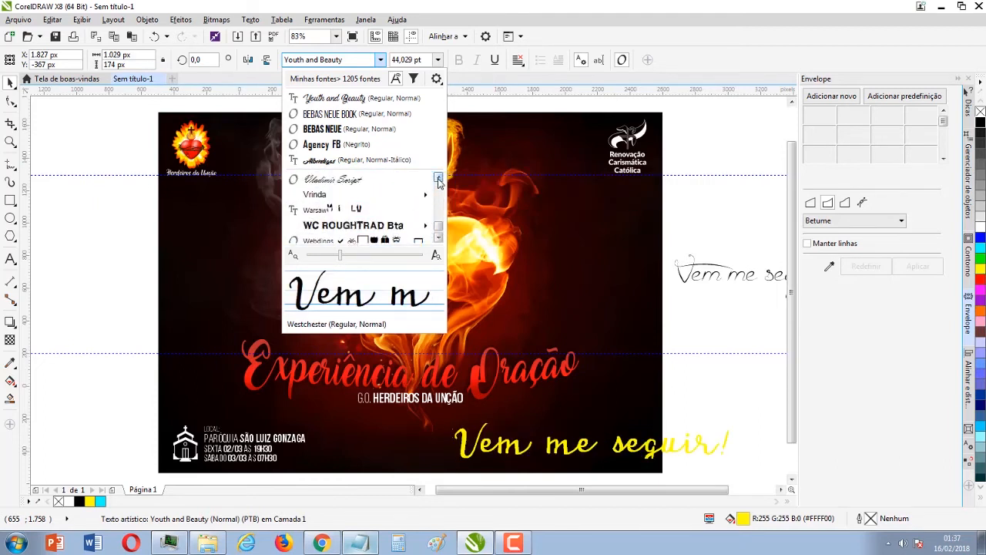
{"action": "left_click", "coordinate": [439, 179]}
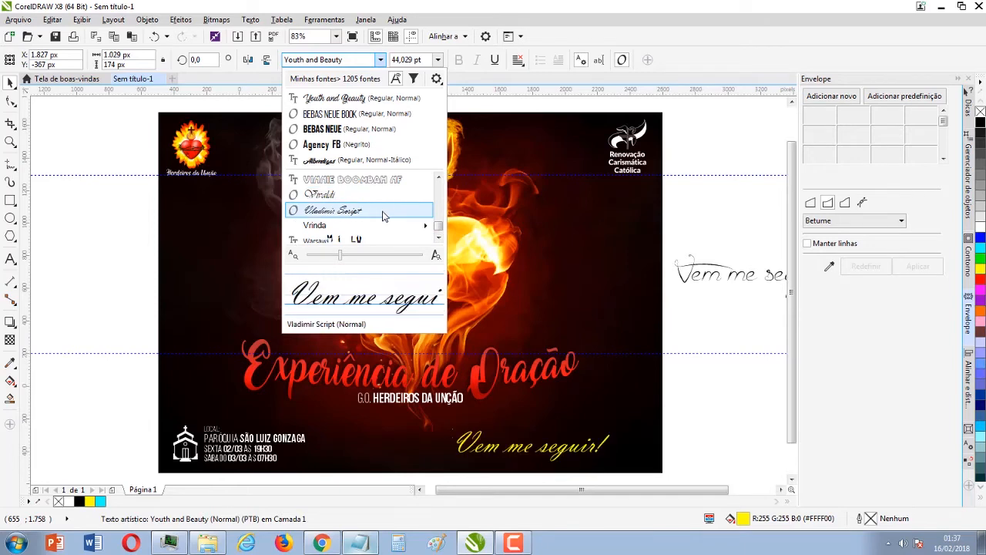
{"action": "left_click", "coordinate": [438, 178]}
{"action": "left_click", "coordinate": [438, 179]}
{"action": "left_click", "coordinate": [438, 179]}
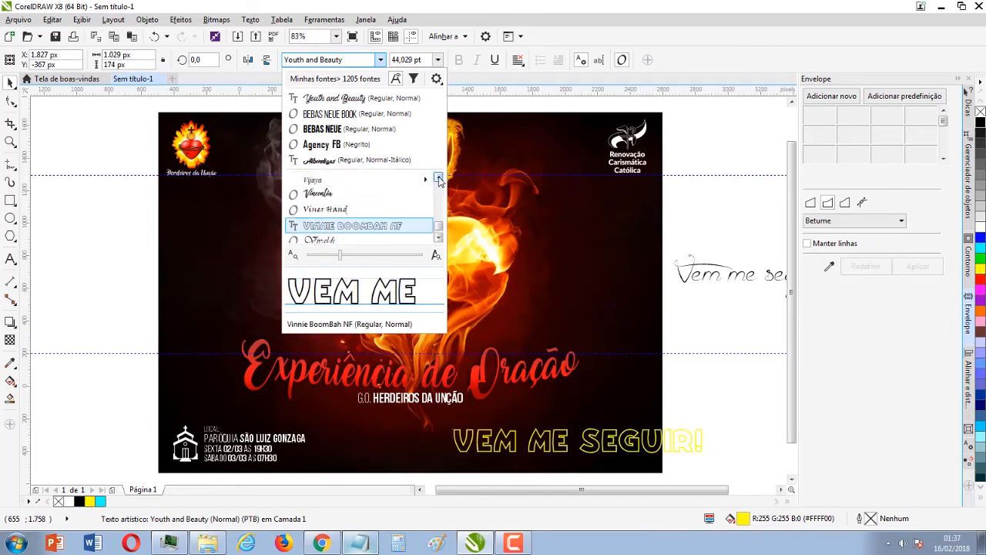
{"action": "left_click", "coordinate": [385, 227]}
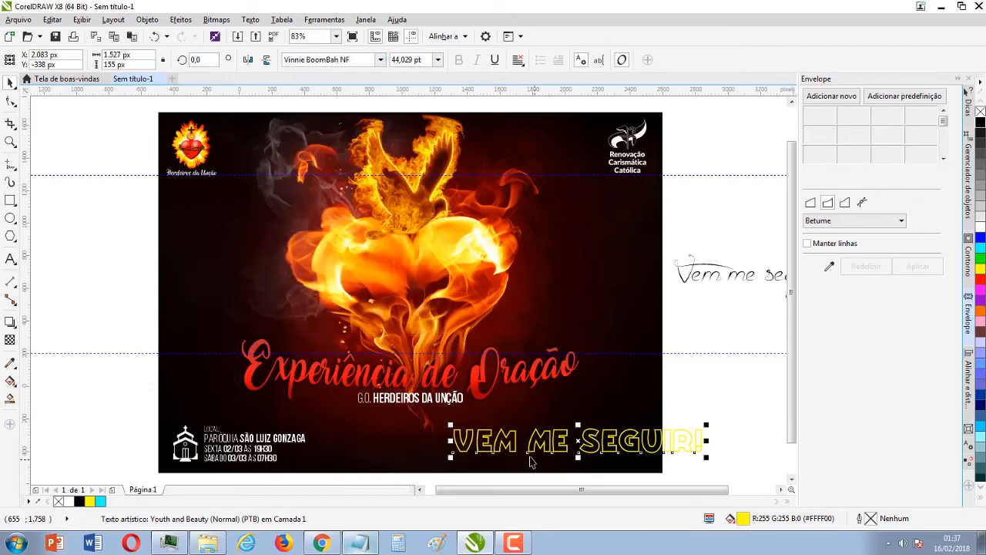
Step: Switch to Chrome, search Google for "star wars" in a new tab and open the yellow outlined logo image
{"action": "left_click", "coordinate": [322, 543]}
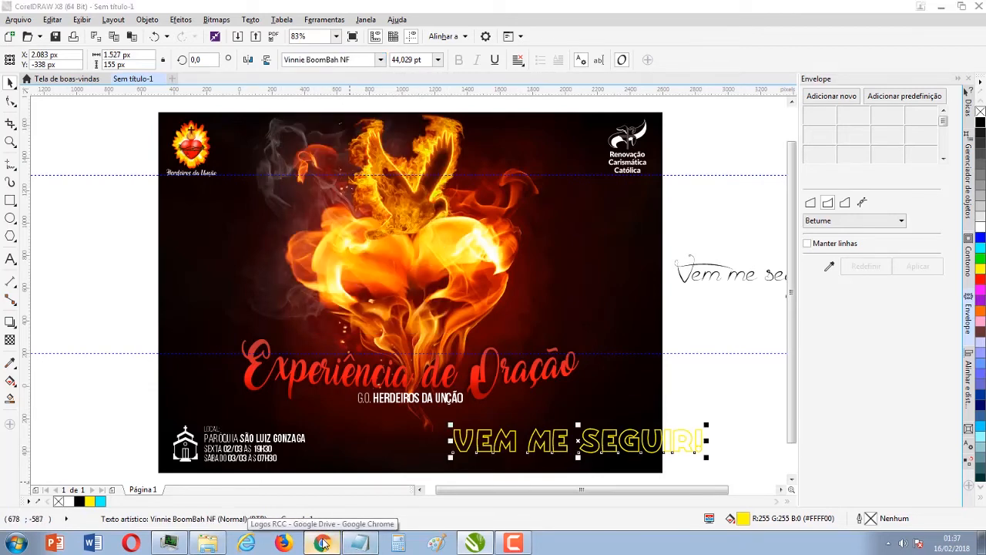
{"action": "key", "text": "ctrl+t"}
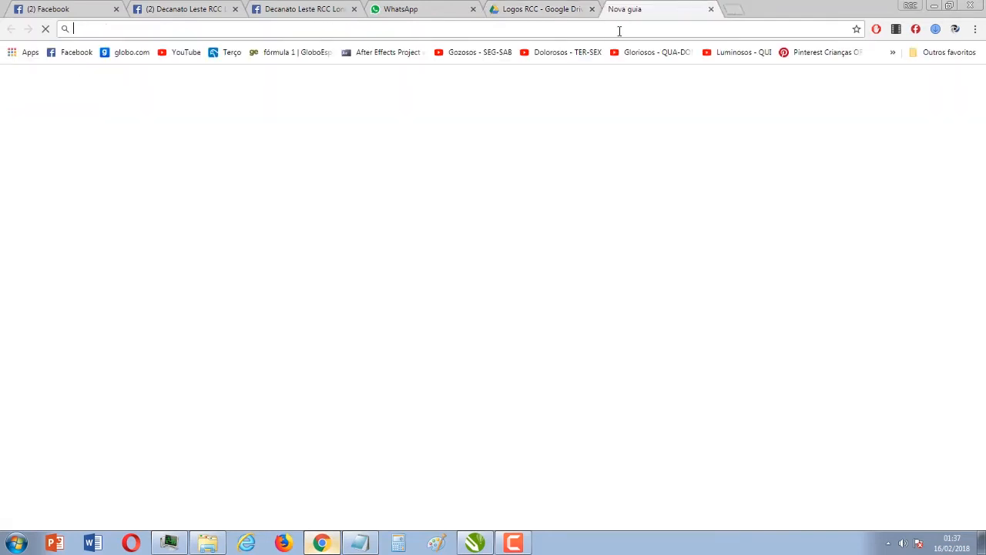
{"action": "type", "text": "star wa"}
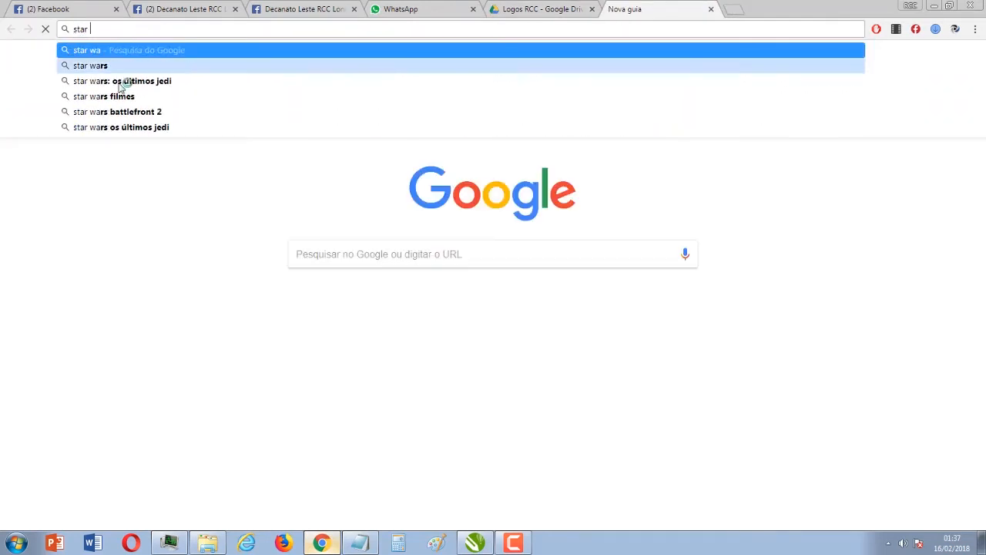
{"action": "left_click", "coordinate": [96, 67]}
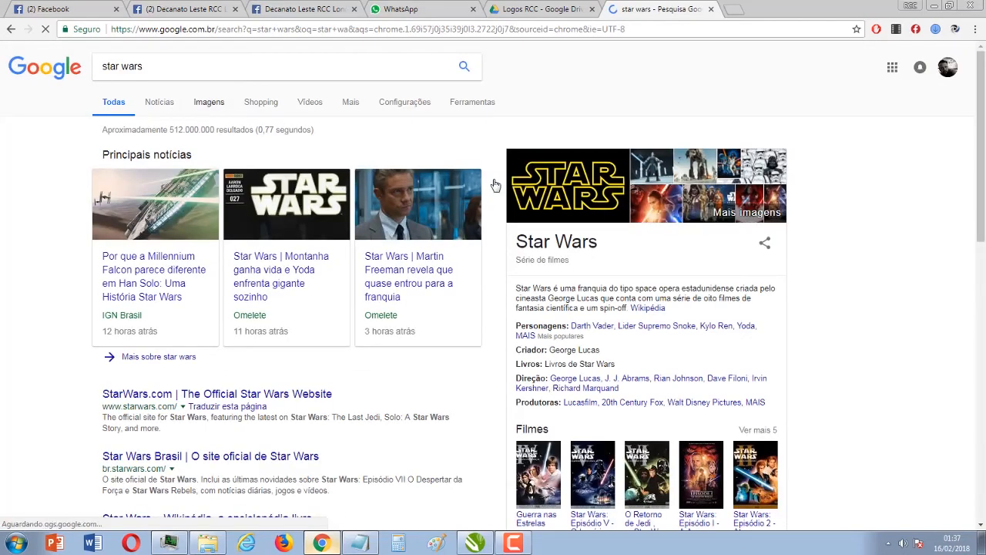
{"action": "left_click", "coordinate": [532, 176]}
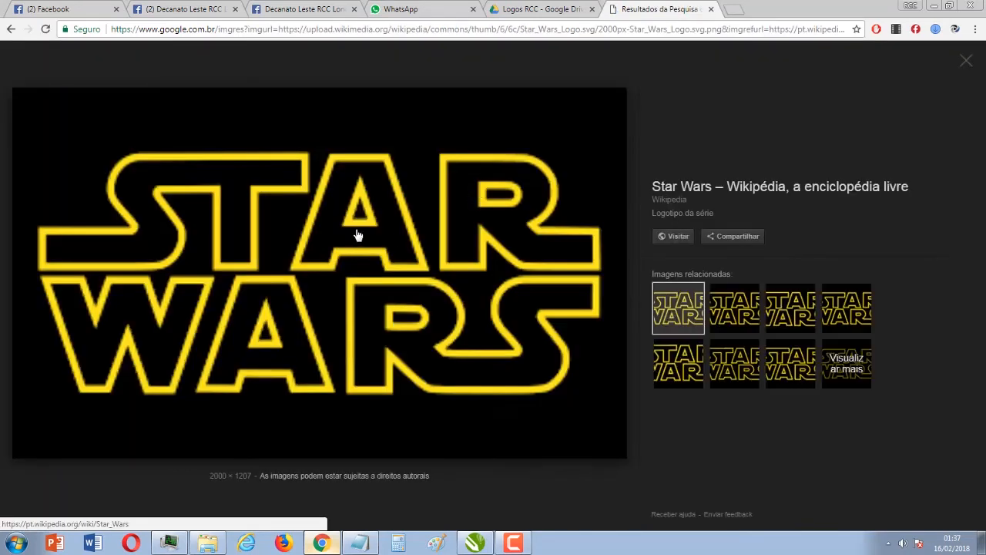
Step: Save the logo image to the desktop as 2000px-Star_Wars_Logo.svg.png and close the image and Google Drive tabs
{"action": "right_click", "coordinate": [356, 231]}
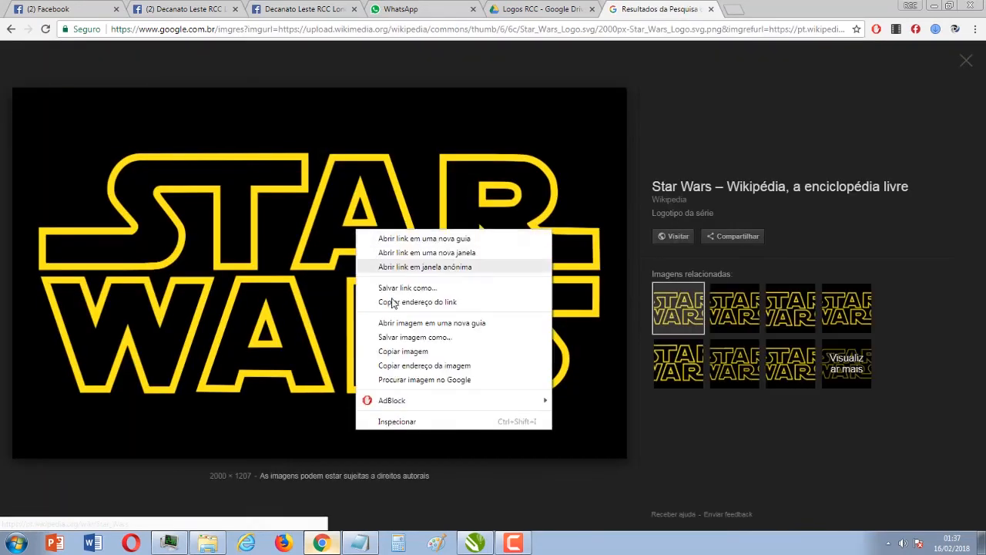
{"action": "left_click", "coordinate": [401, 338]}
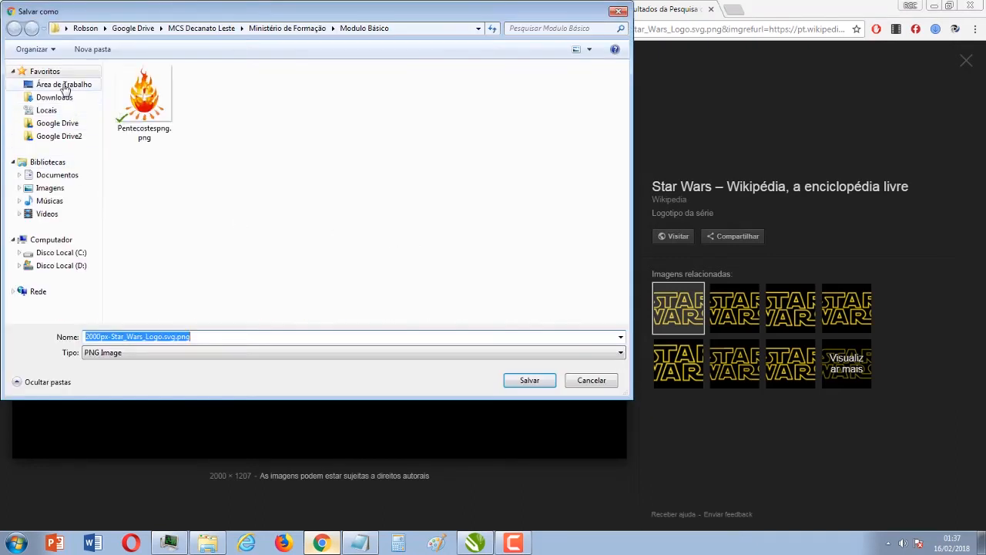
{"action": "left_click", "coordinate": [64, 86]}
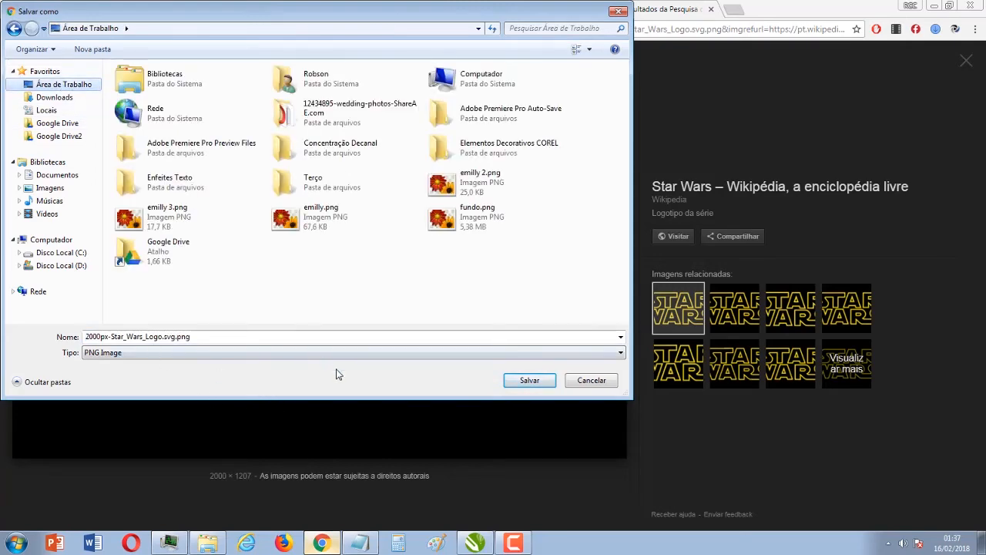
{"action": "left_click", "coordinate": [527, 381]}
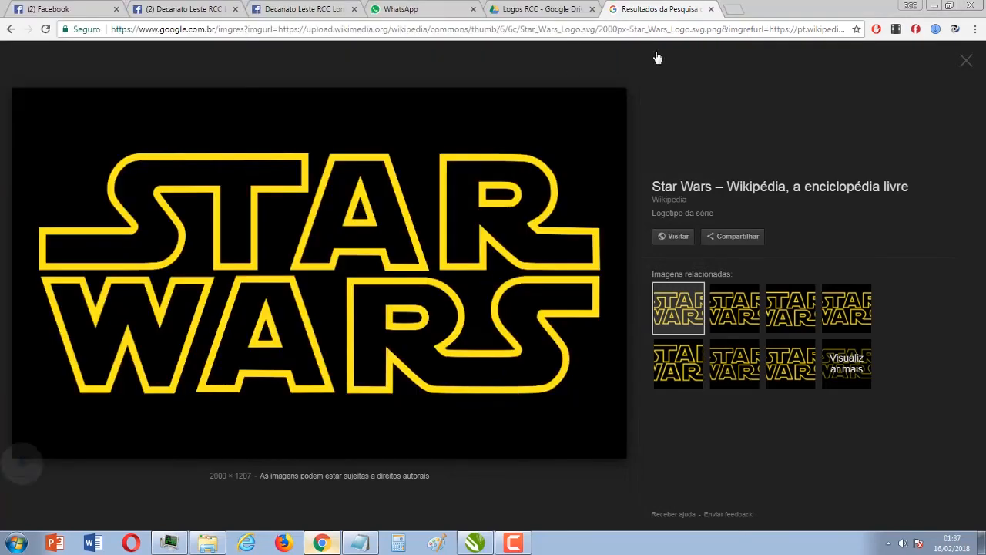
{"action": "left_click", "coordinate": [711, 9]}
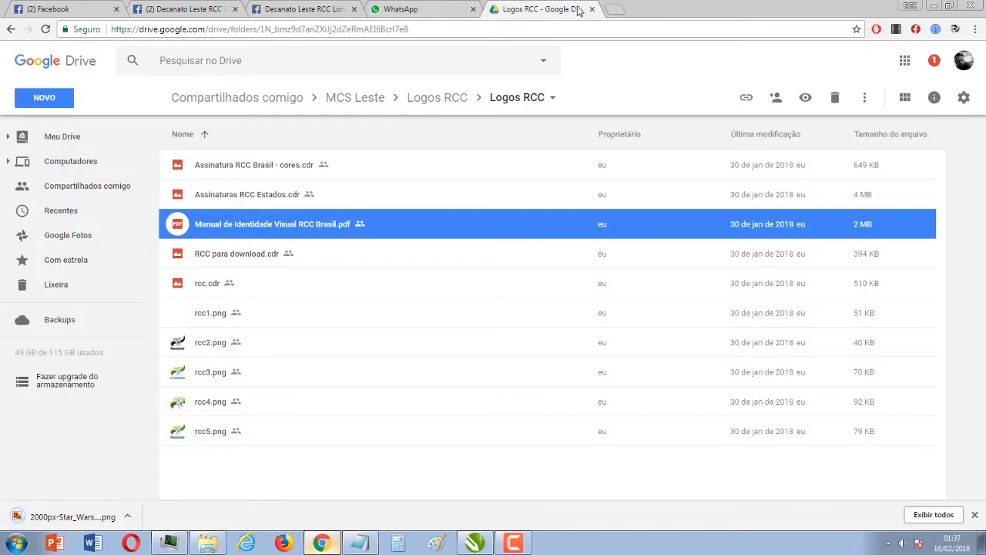
{"action": "key", "text": "ctrl+w"}
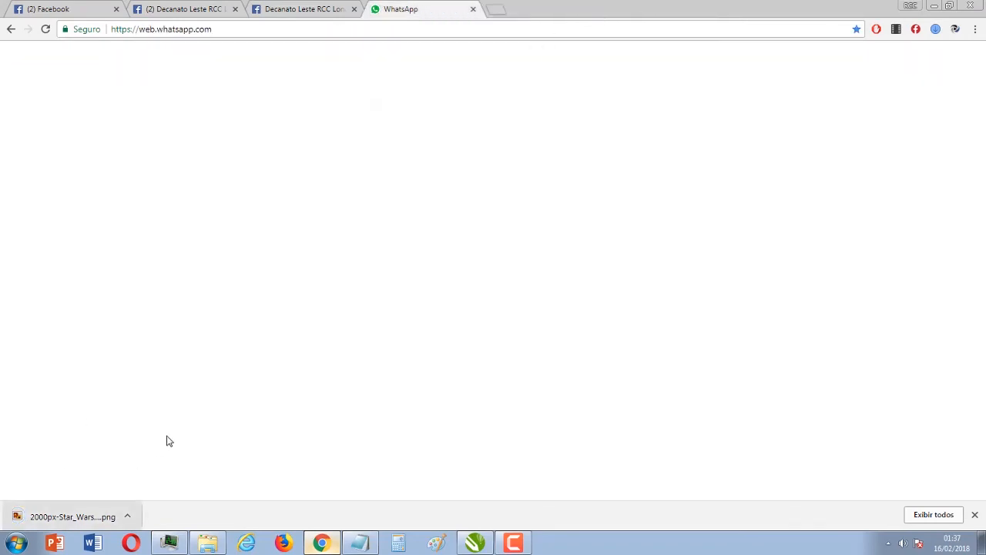
Step: Import the downloaded Star Wars logo into the CorelDRAW document and move it off the page, above and left of the artwork
{"action": "left_click_drag", "start_coordinate": [72, 516], "coordinate": [74, 295]}
{"action": "scroll", "coordinate": [407, 287], "scroll_direction": "down", "scroll_amount": 6}
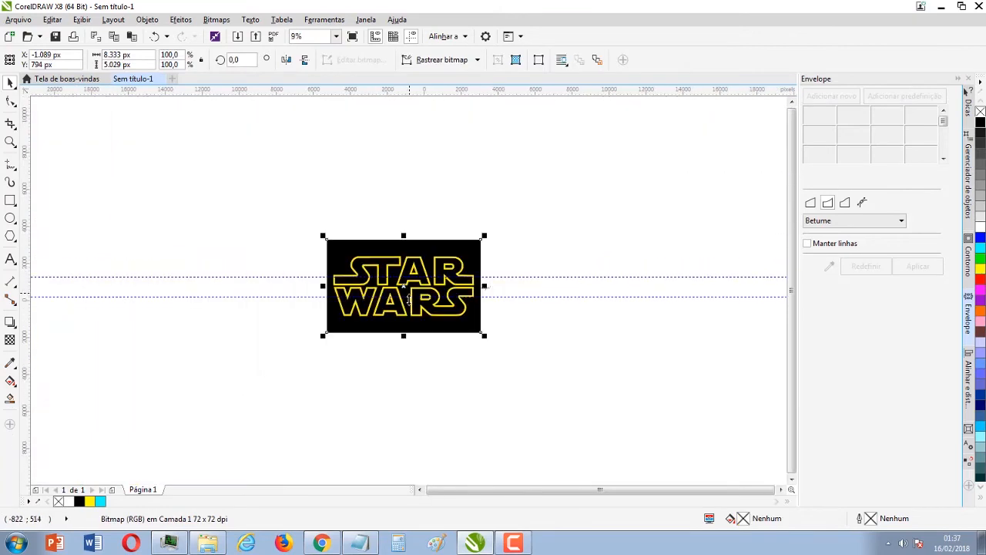
{"action": "left_click_drag", "start_coordinate": [407, 301], "coordinate": [288, 235]}
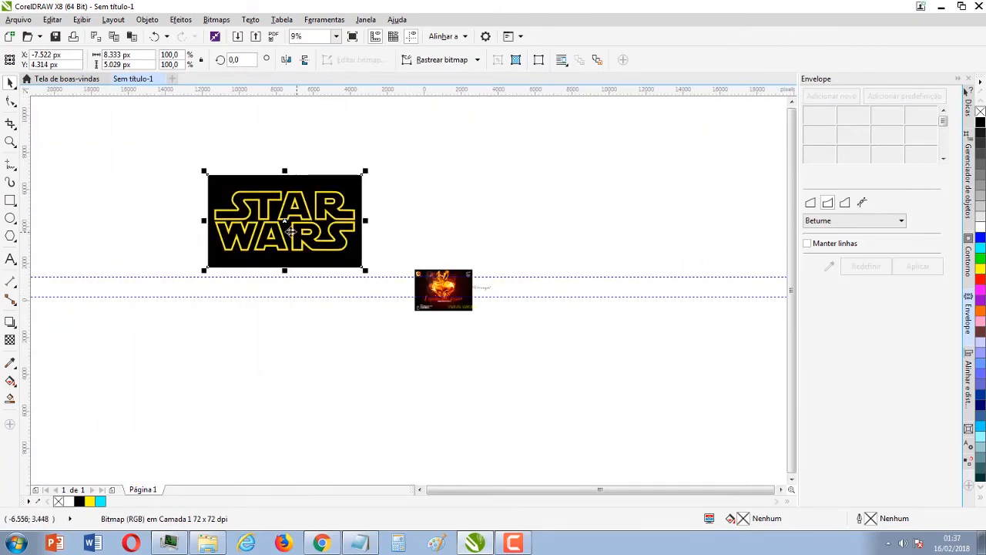
Step: Duplicate the yellow "VEM ME SEGUIR!" text with an offset of 59 px up and to the right
{"action": "scroll", "coordinate": [451, 320], "scroll_direction": "up", "scroll_amount": 4}
{"action": "left_click", "coordinate": [421, 262]}
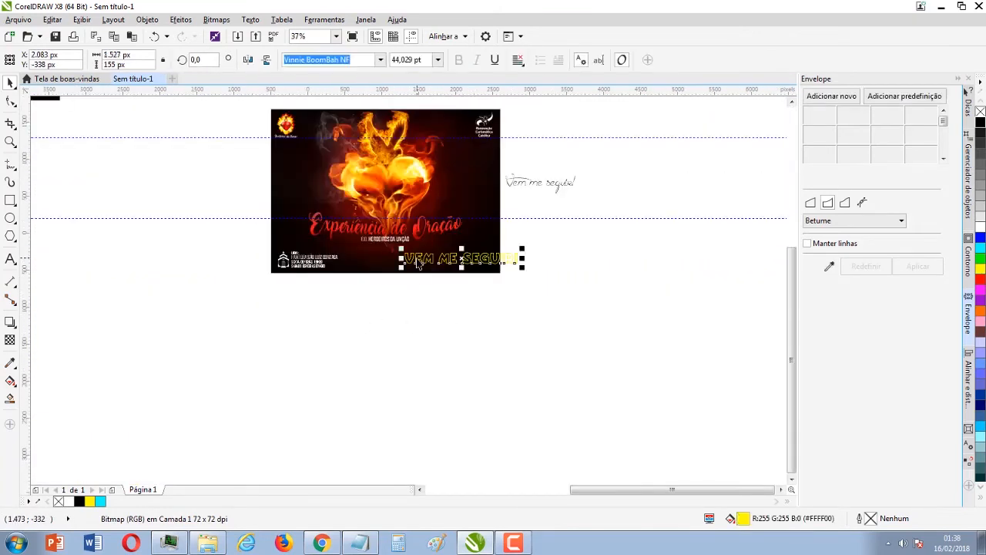
{"action": "key", "text": "Up"}
{"action": "key", "text": "Right"}
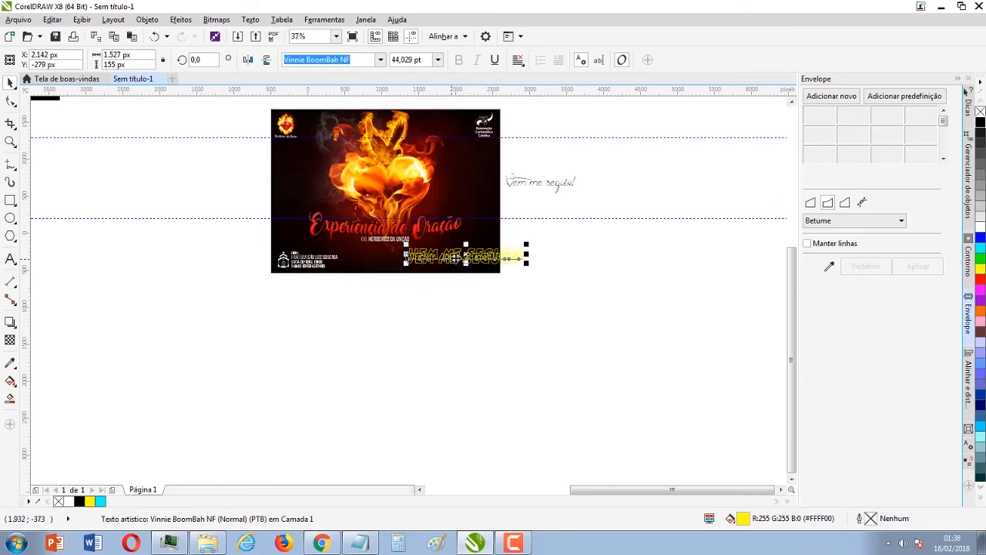
Step: Move the duplicated slogan off the page, below and left of the poster, and replace its text with "STARWARS"
{"action": "left_click_drag", "start_coordinate": [465, 256], "coordinate": [146, 339]}
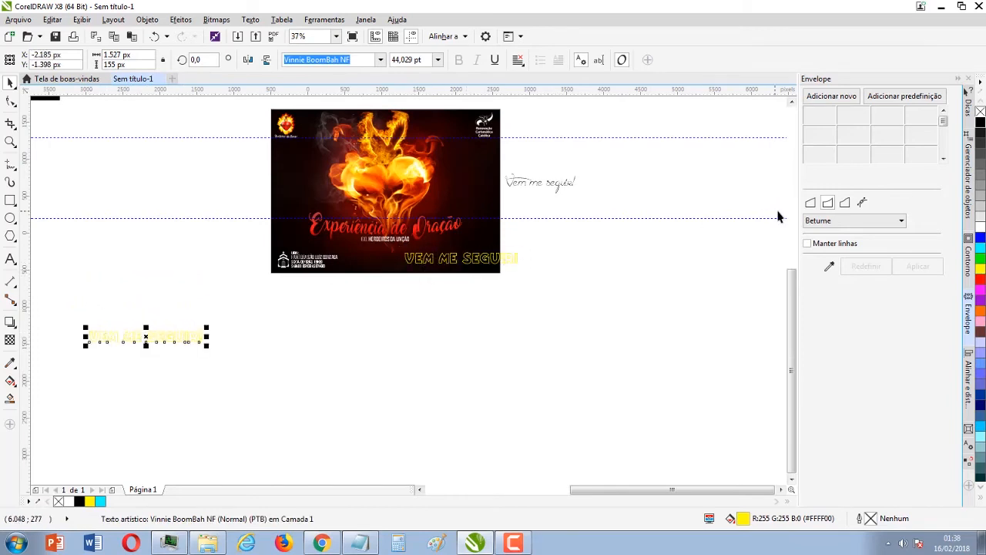
{"action": "scroll", "coordinate": [406, 293], "scroll_direction": "down", "scroll_amount": 4}
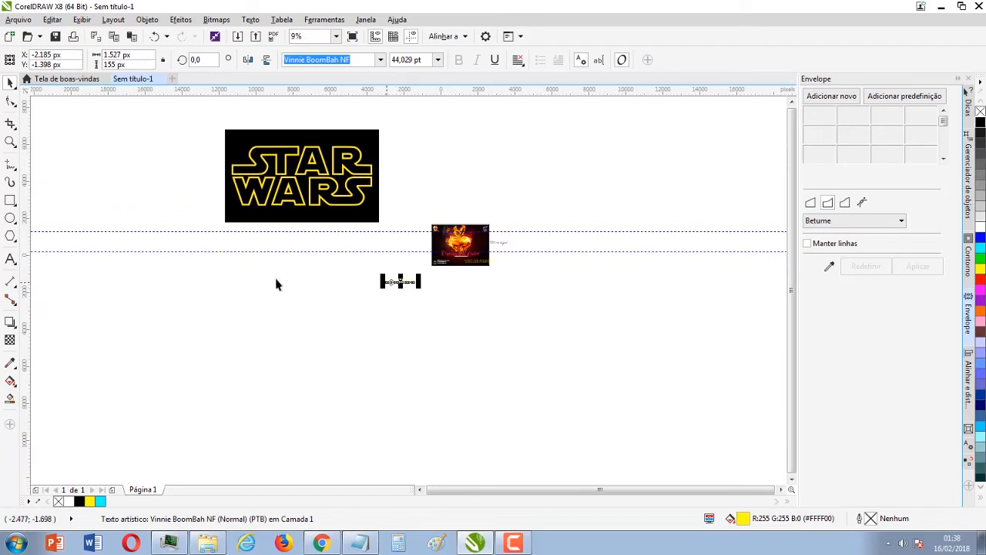
{"action": "scroll", "coordinate": [397, 285], "scroll_direction": "up", "scroll_amount": 2}
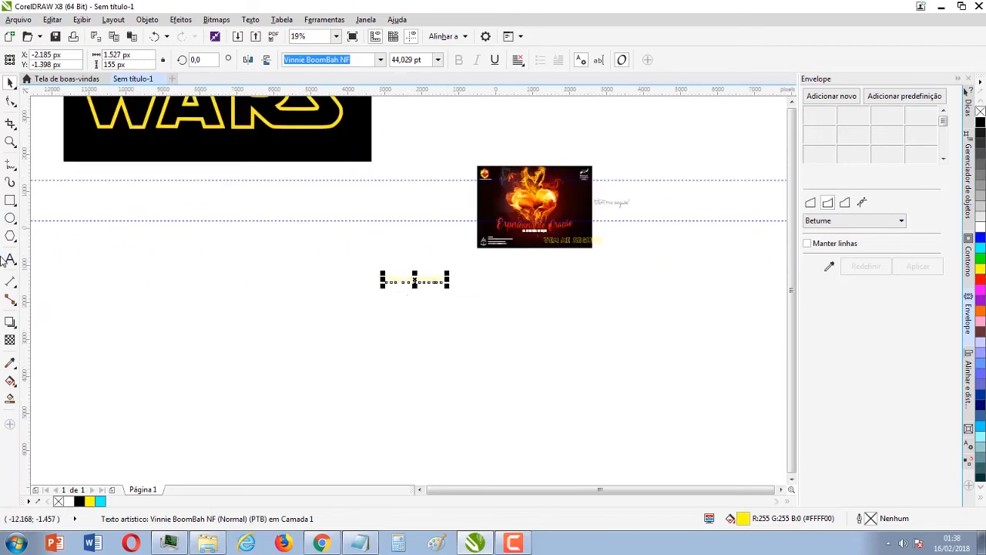
{"action": "scroll", "coordinate": [375, 281], "scroll_direction": "up", "scroll_amount": 6}
{"action": "left_click_drag", "start_coordinate": [423, 282], "coordinate": [759, 282]}
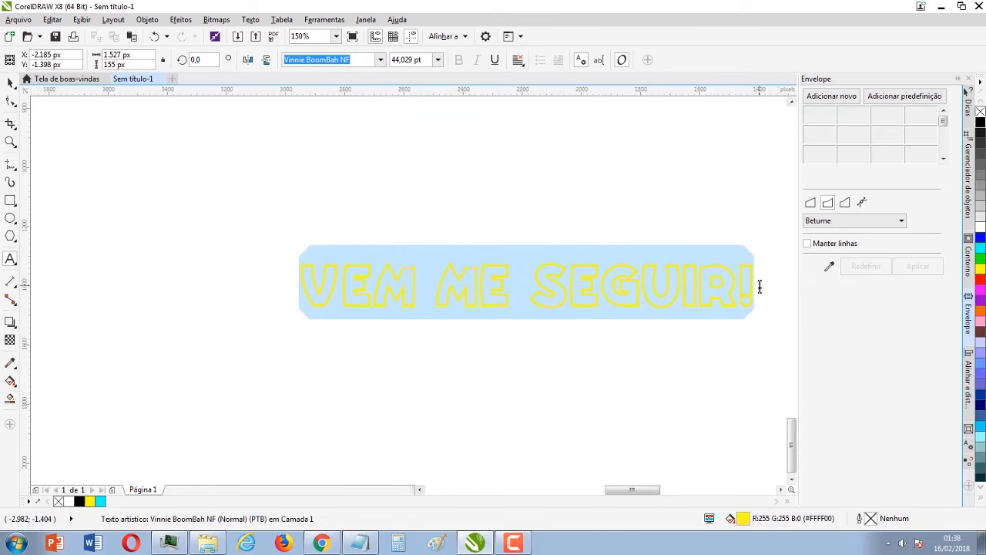
{"action": "type", "text": "STAR"}
{"action": "key", "text": "Escape"}
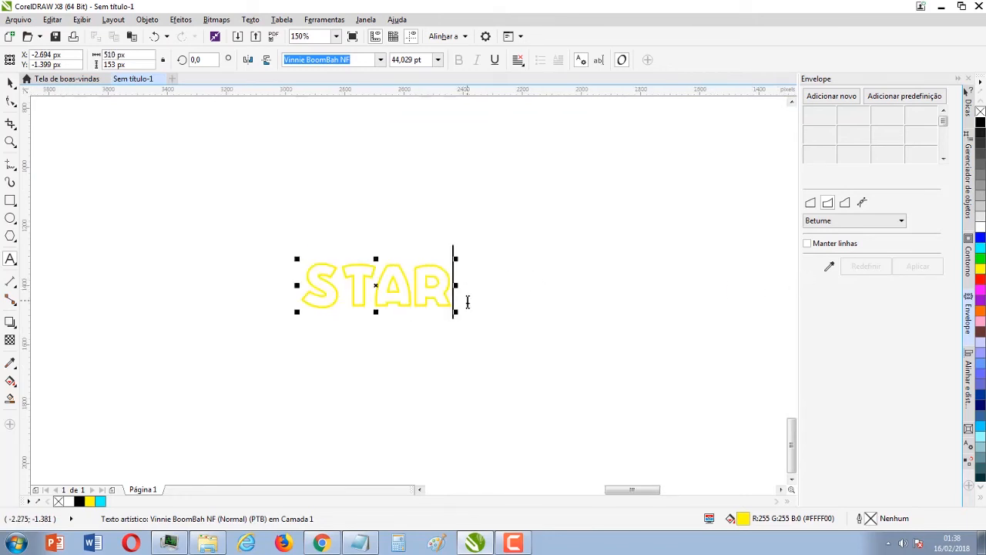
{"action": "type", "text": "WARS"}
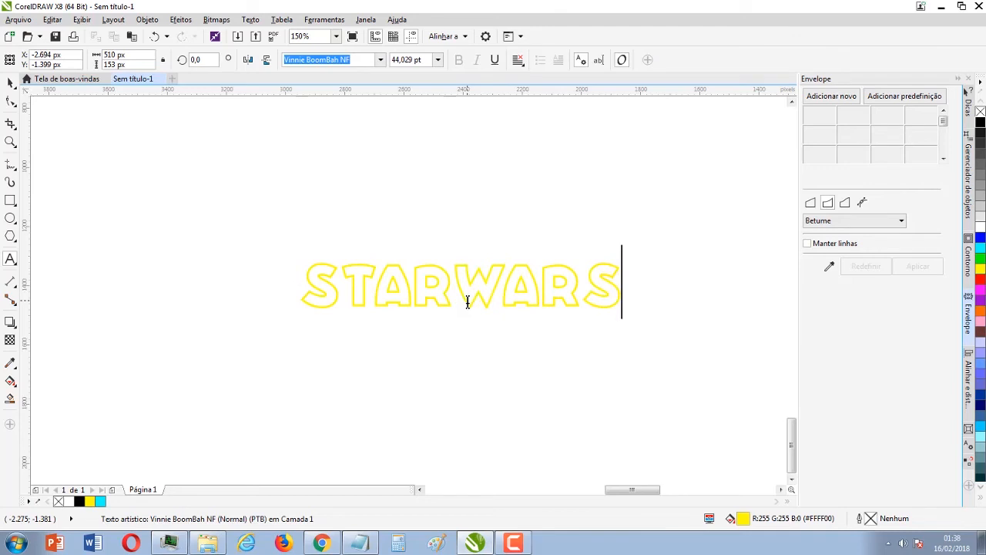
Step: Place the "STARWARS" text on the black area beneath the Star Wars logo and enlarge it to about 3,286 px wide
{"action": "scroll", "coordinate": [409, 315], "scroll_direction": "down", "scroll_amount": 2}
{"action": "scroll", "coordinate": [409, 315], "scroll_direction": "down", "scroll_amount": 5}
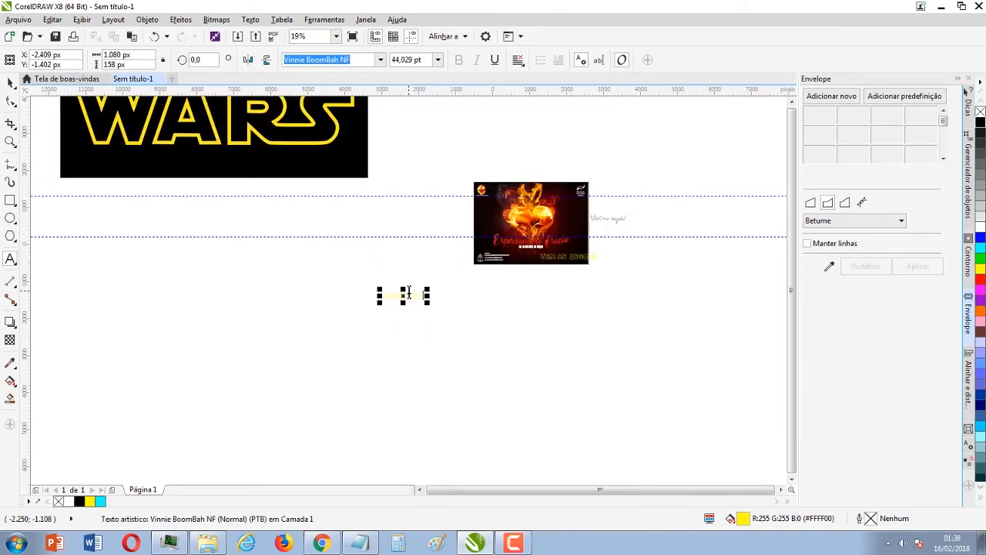
{"action": "scroll", "coordinate": [402, 293], "scroll_direction": "up", "scroll_amount": 2}
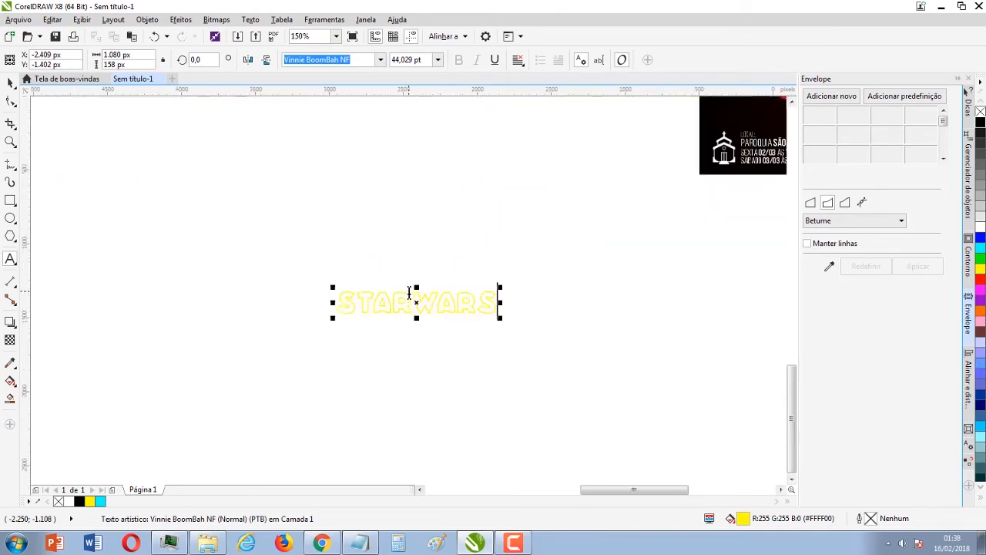
{"action": "left_click_drag", "start_coordinate": [412, 295], "coordinate": [220, 144]}
{"action": "scroll", "coordinate": [230, 153], "scroll_direction": "down", "scroll_amount": 1}
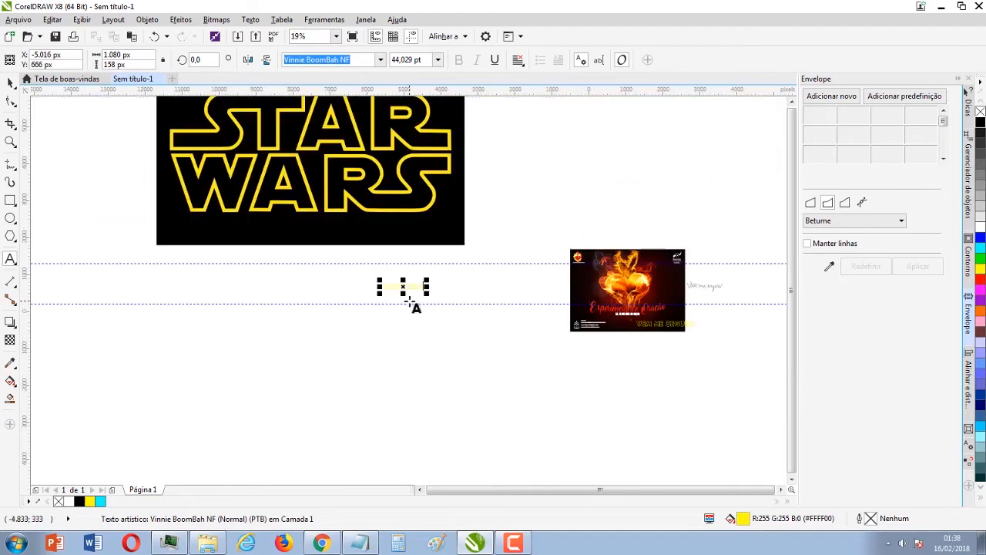
{"action": "left_click_drag", "start_coordinate": [400, 289], "coordinate": [325, 235]}
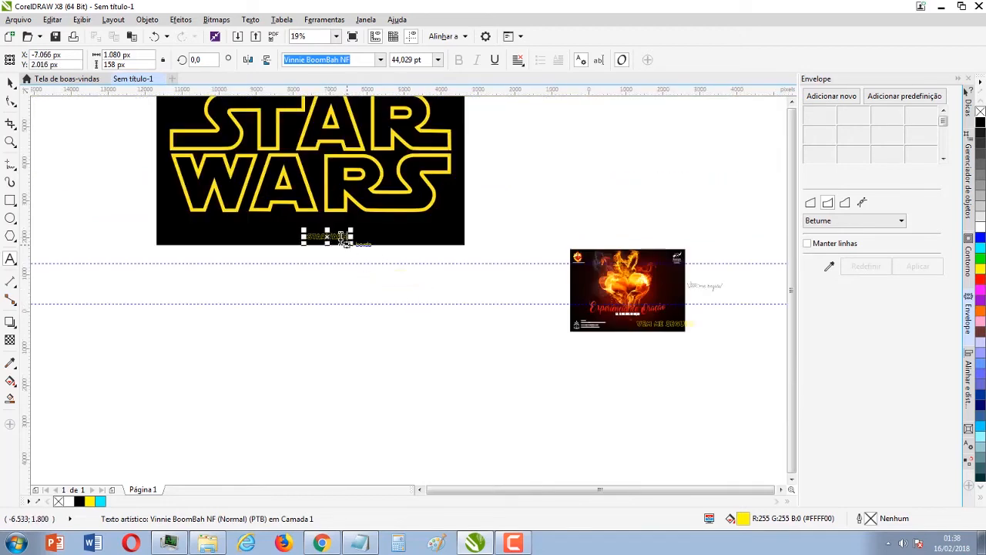
{"action": "scroll", "coordinate": [343, 239], "scroll_direction": "up", "scroll_amount": 2}
{"action": "left_click_drag", "start_coordinate": [428, 281], "coordinate": [590, 256]}
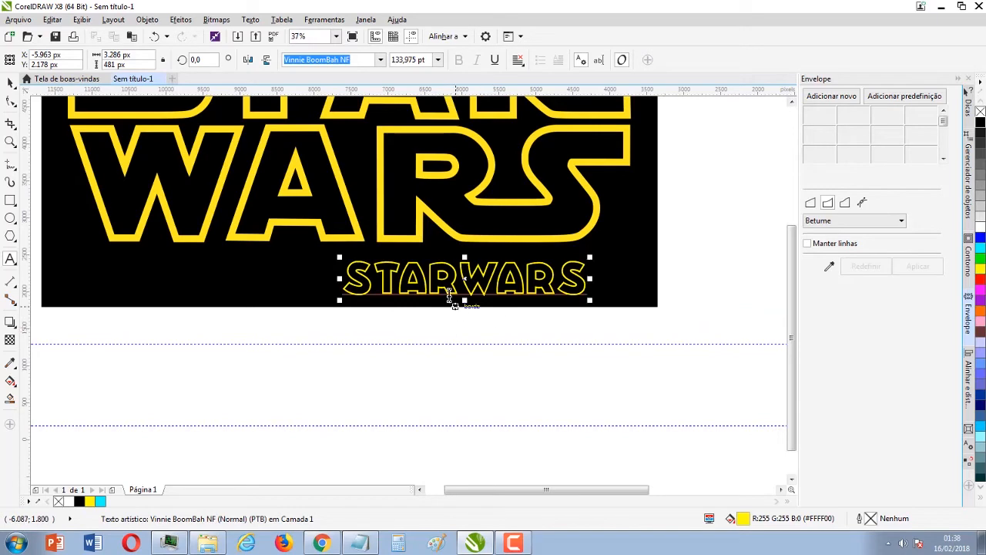
Step: Change the font of the yellow "VEM ME SEGUIR!" slogan on the poster to Vincentia
{"action": "scroll", "coordinate": [450, 295], "scroll_direction": "down", "scroll_amount": 2}
{"action": "scroll", "coordinate": [411, 290], "scroll_direction": "up", "scroll_amount": 1}
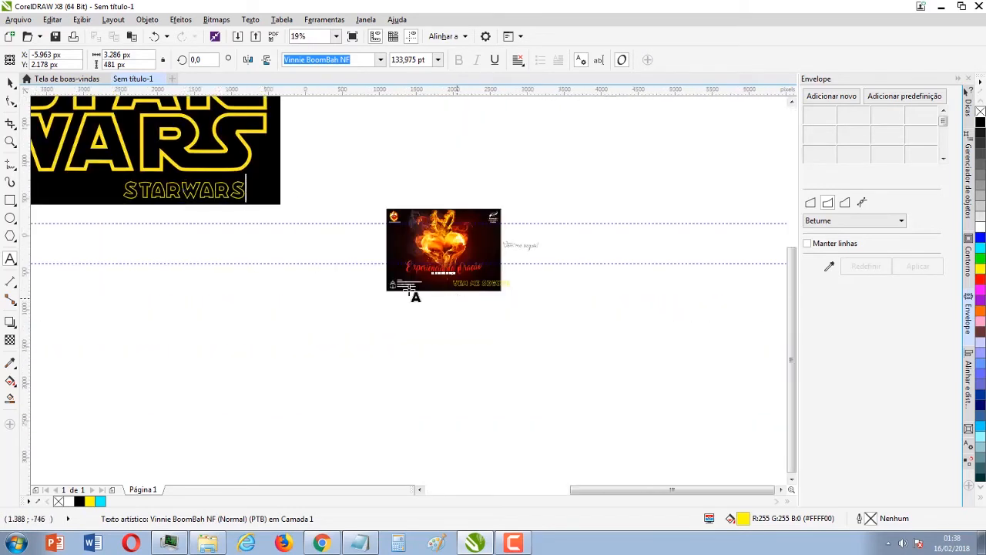
{"action": "scroll", "coordinate": [411, 292], "scroll_direction": "up", "scroll_amount": 1}
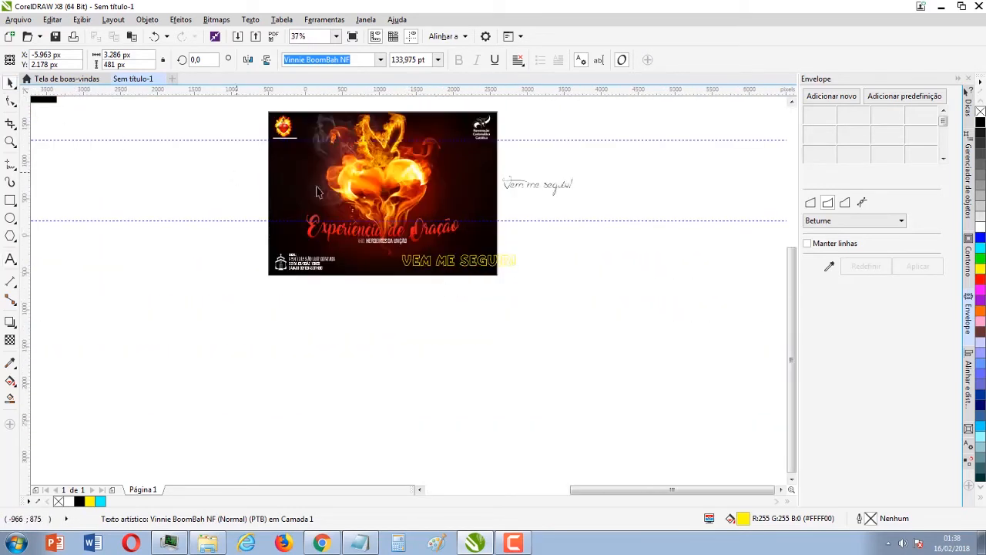
{"action": "scroll", "coordinate": [351, 116], "scroll_direction": "up", "scroll_amount": 1}
{"action": "left_click", "coordinate": [475, 415]}
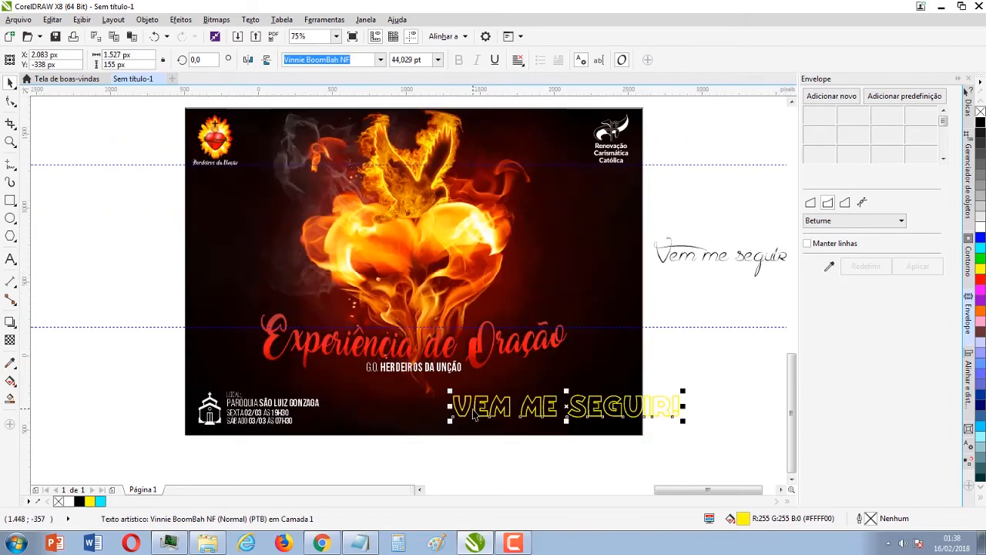
{"action": "left_click", "coordinate": [380, 59]}
{"action": "scroll", "coordinate": [401, 185], "scroll_direction": "up", "scroll_amount": 3}
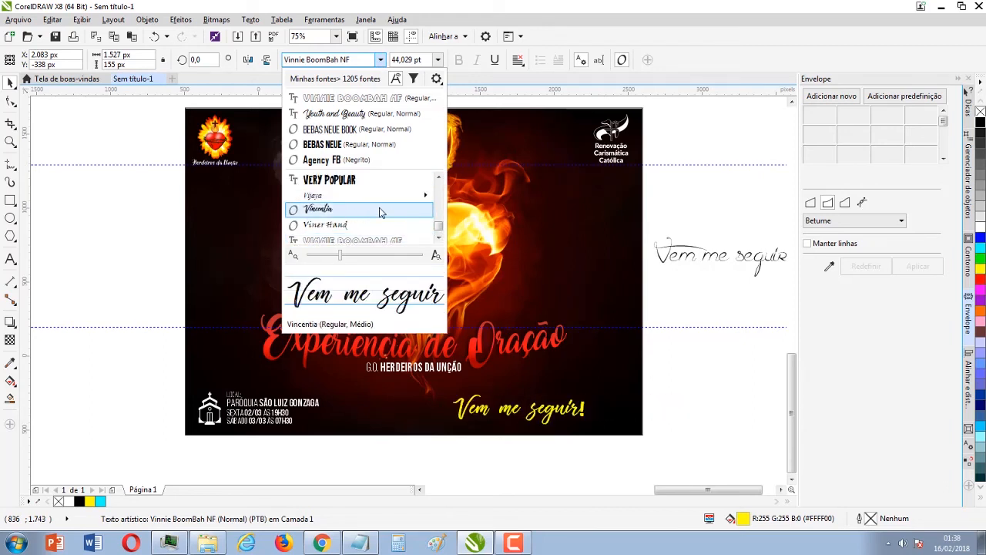
{"action": "left_click", "coordinate": [381, 210]}
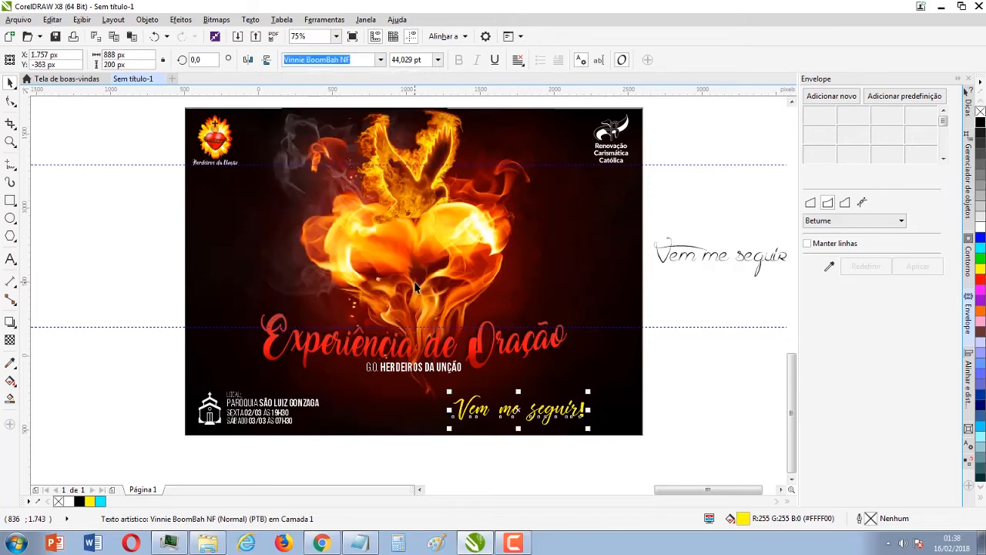
Step: Widen the slogan's letter spacing until the text is about 994 px wide
{"action": "left_click", "coordinate": [11, 102]}
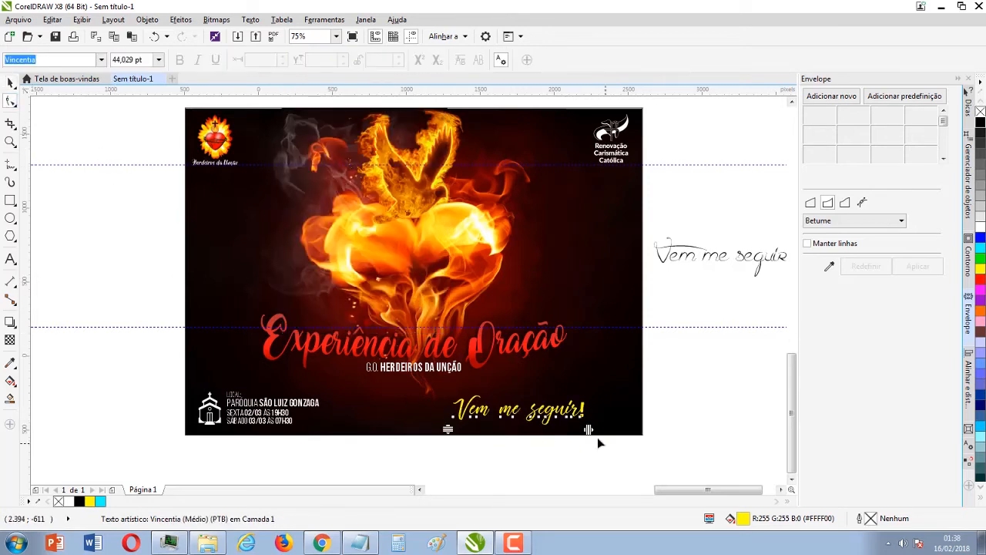
{"action": "left_click_drag", "start_coordinate": [587, 429], "coordinate": [603, 429]}
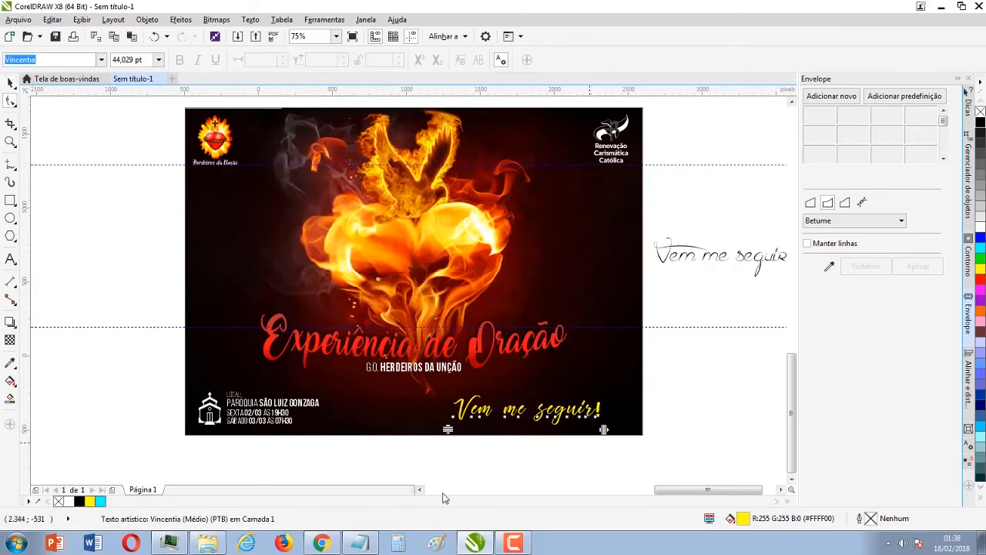
{"action": "left_click", "coordinate": [11, 82]}
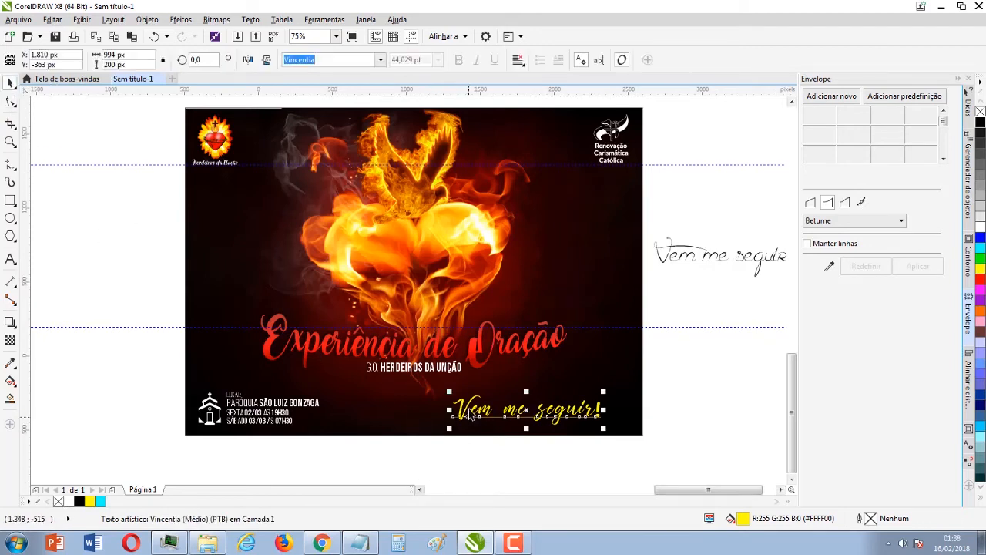
Step: Enlarge the slogan to about 50.8 pt and shift it slightly up and to the right on the poster
{"action": "left_click_drag", "start_coordinate": [448, 392], "coordinate": [439, 389]}
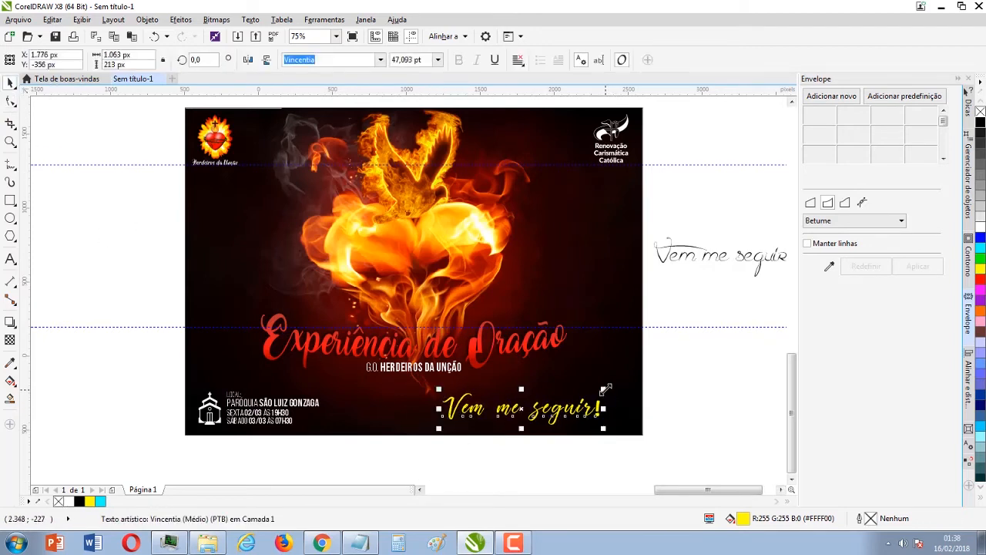
{"action": "mouse_move", "coordinate": [605, 389]}
{"action": "left_mouse_down"}
{"action": "mouse_move", "coordinate": [624, 382]}
{"action": "mouse_move", "coordinate": [605, 390]}
{"action": "mouse_move", "coordinate": [615, 386]}
{"action": "left_mouse_up"}
{"action": "left_click_drag", "start_coordinate": [524, 408], "coordinate": [536, 405]}
{"action": "left_click", "coordinate": [688, 416]}
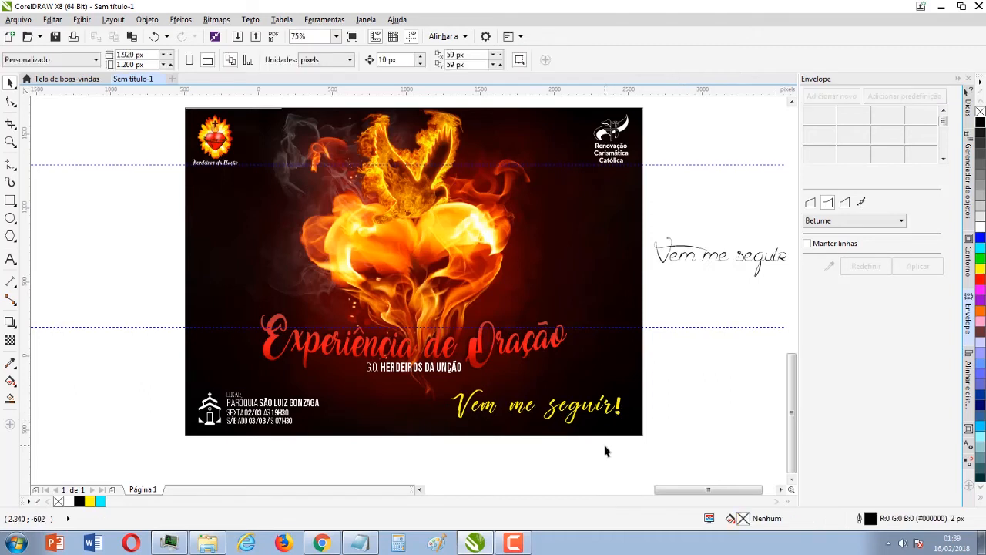
Step: Tighten the letter spacing of the "Vem me seguir!" slogan slightly
{"action": "left_click", "coordinate": [10, 101]}
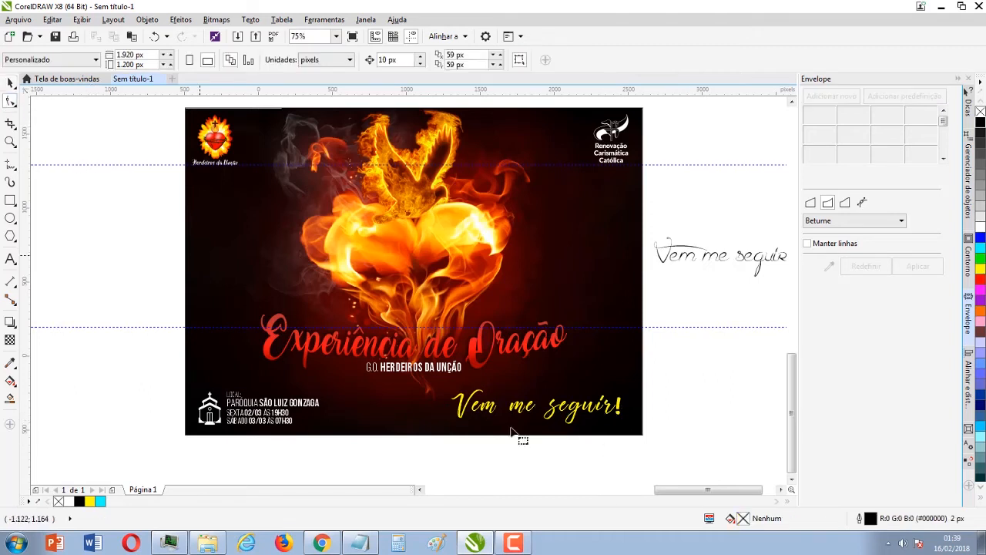
{"action": "left_click", "coordinate": [577, 416]}
{"action": "left_click_drag", "start_coordinate": [622, 428], "coordinate": [616, 428]}
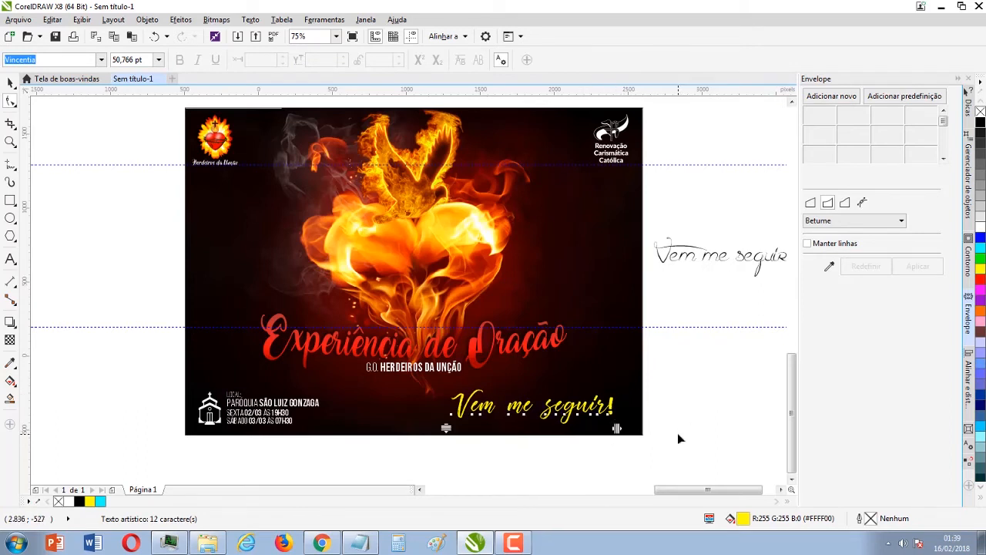
Step: Undo the slogan's letter spacing, scaling and position changes back to the point right after the Vincentia font was applied
{"action": "key", "text": "ctrl+z"}
{"action": "key", "text": "ctrl+z"}
{"action": "key", "text": "ctrl+z"}
{"action": "key", "text": "ctrl+z"}
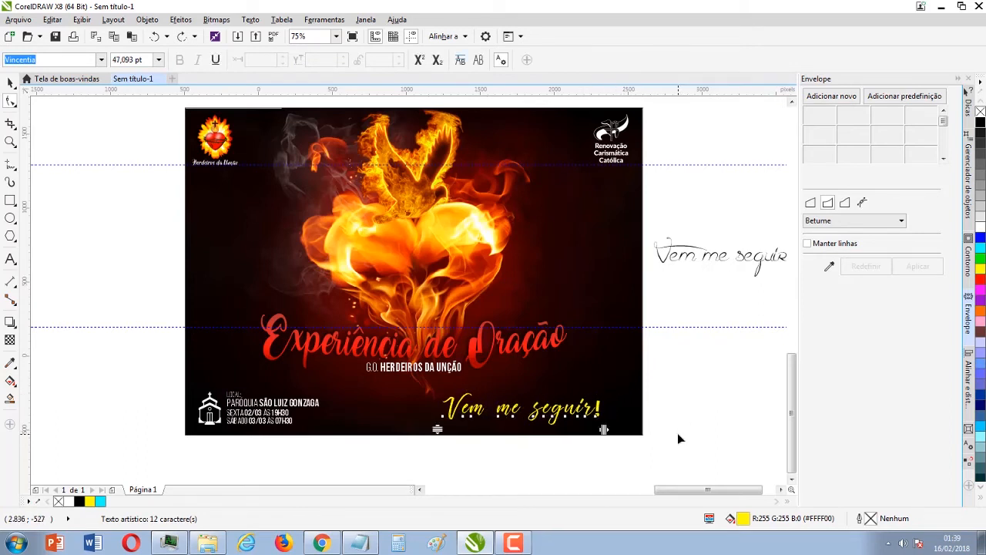
{"action": "key", "text": "ctrl+z"}
{"action": "key", "text": "ctrl+z"}
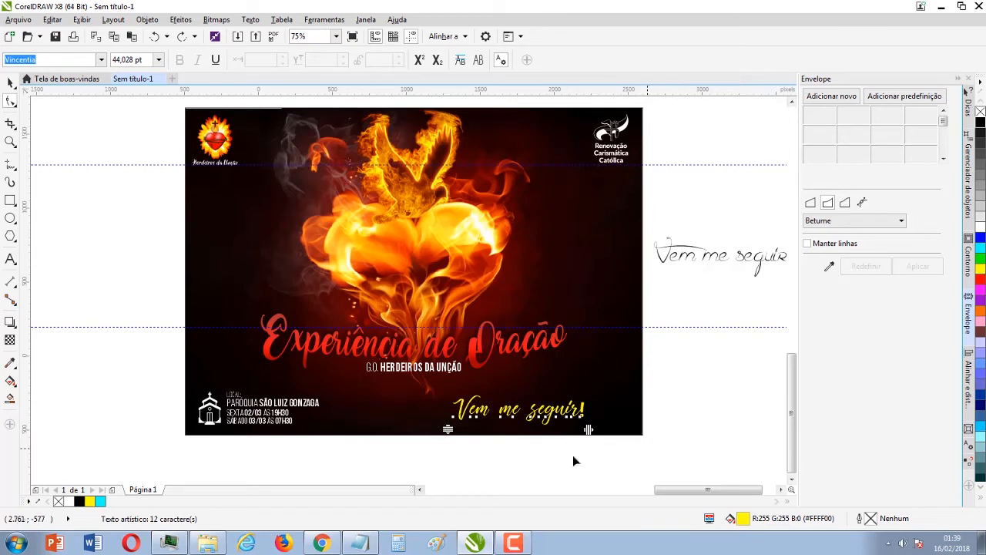
Step: Scale the slogan proportionally to about 1,002 px wide and position it near the poster's lower-right corner at about X 1,910, Y -338 px
{"action": "left_click", "coordinate": [12, 85]}
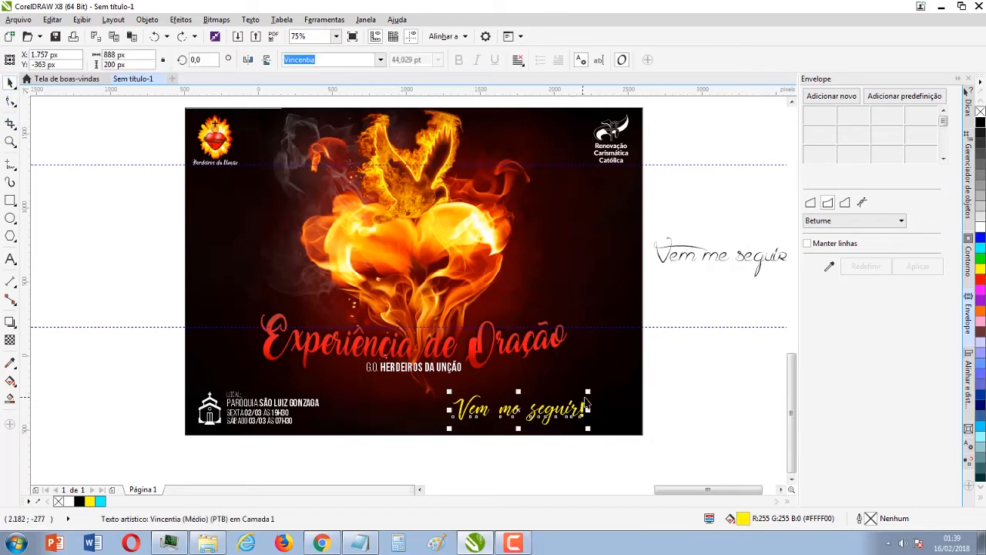
{"action": "left_click_drag", "start_coordinate": [589, 391], "coordinate": [605, 386]}
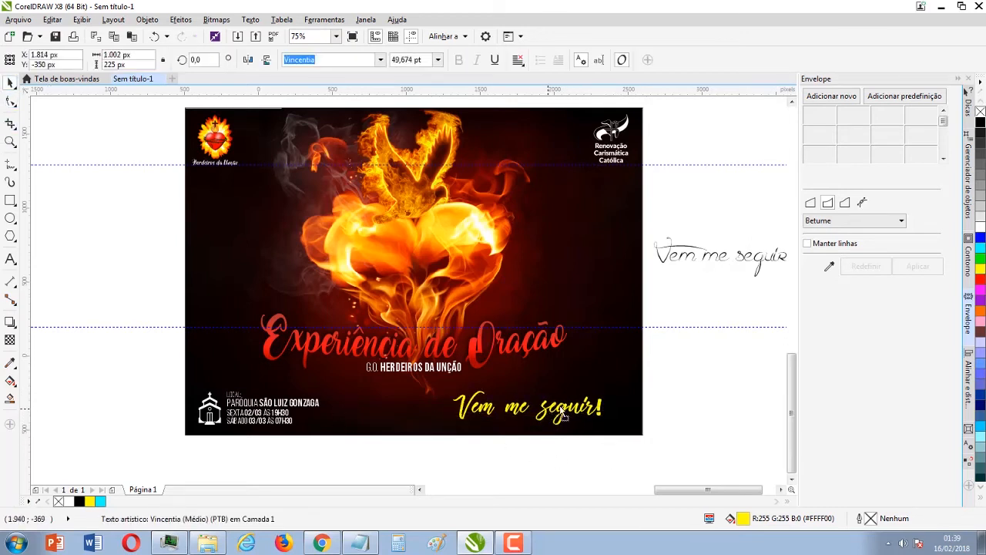
{"action": "left_click_drag", "start_coordinate": [562, 415], "coordinate": [562, 415]}
{"action": "left_click", "coordinate": [712, 440]}
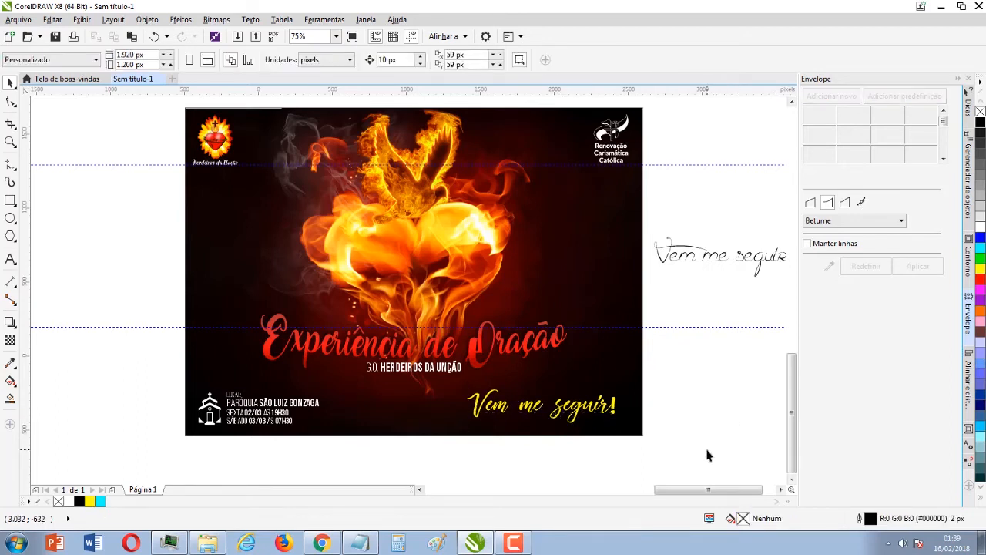
{"action": "left_click", "coordinate": [506, 412]}
{"action": "left_click", "coordinate": [380, 60]}
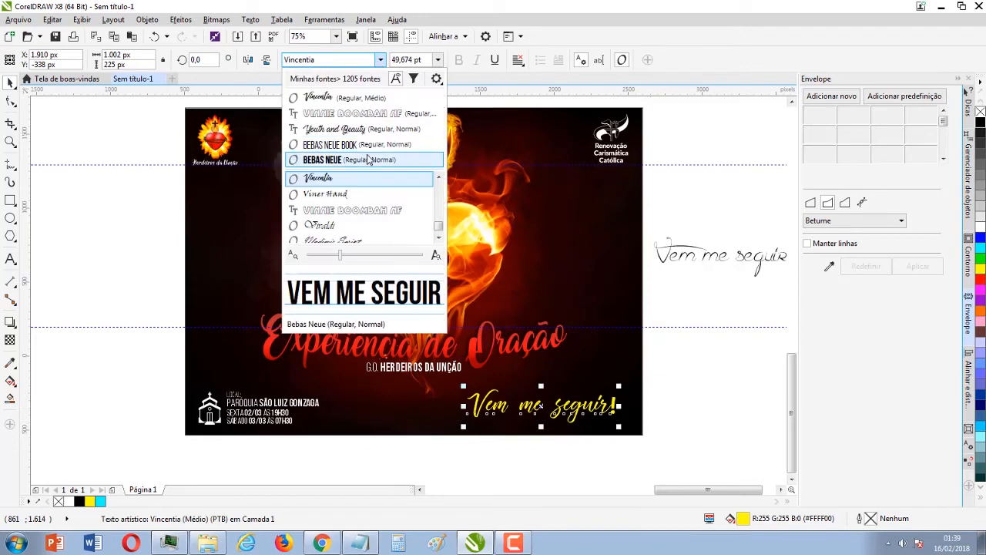
{"action": "left_click", "coordinate": [438, 179]}
{"action": "left_click", "coordinate": [438, 180]}
{"action": "left_click", "coordinate": [439, 179]}
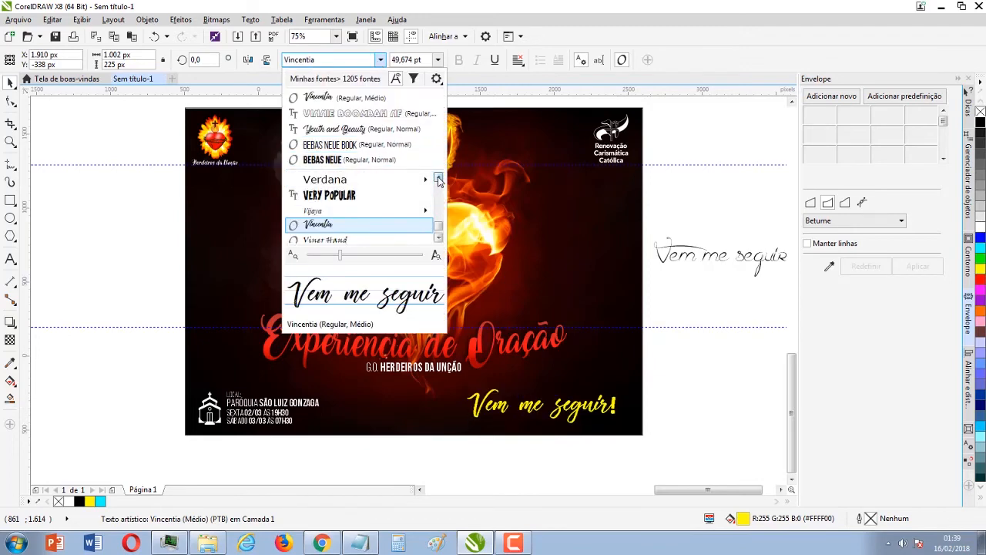
{"action": "mouse_move", "coordinate": [390, 209]}
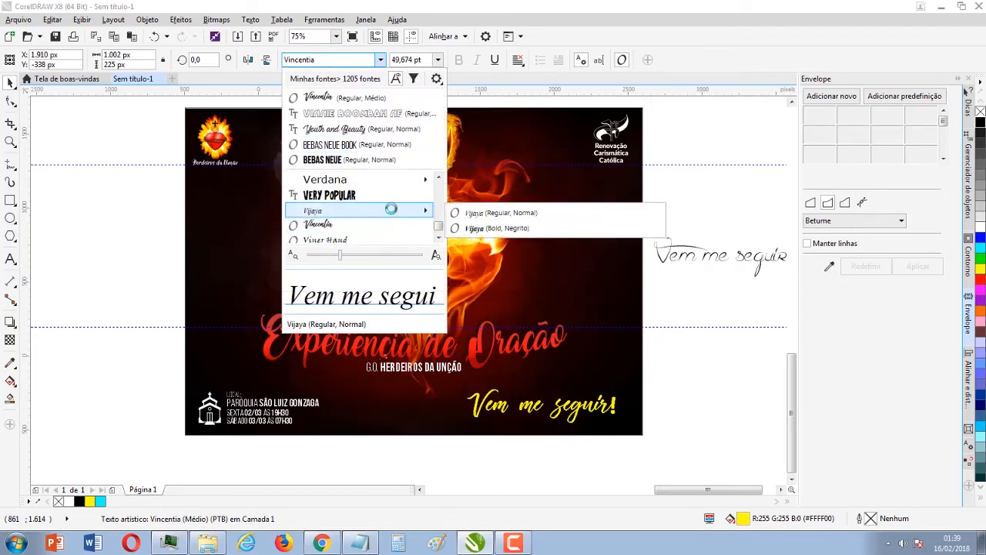
{"action": "left_click", "coordinate": [141, 187]}
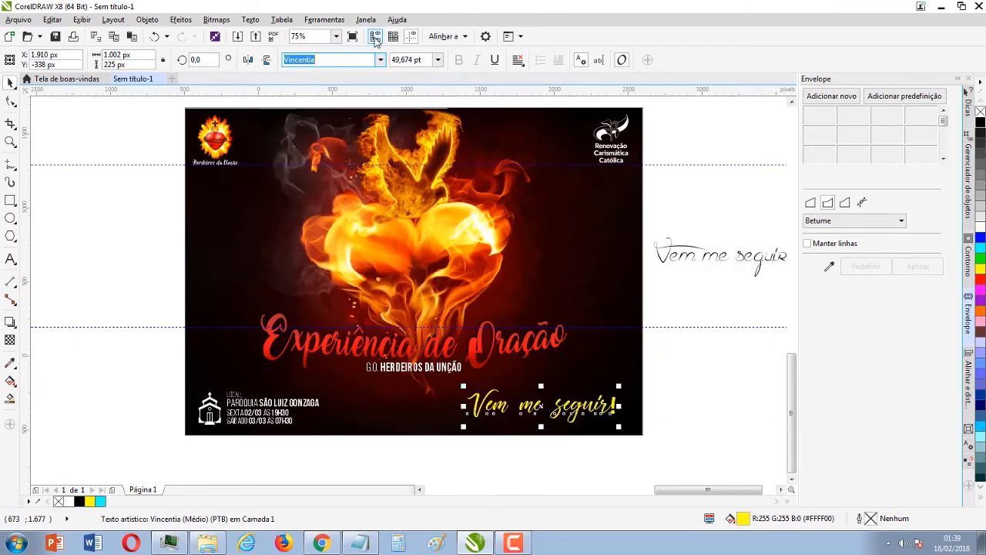
Step: Preview fonts on the "Vem me seguir!" slogan, going backwards through the list from Valledofas to Sweet November
{"action": "left_click", "coordinate": [380, 60]}
{"action": "scroll", "coordinate": [442, 179], "scroll_direction": "up", "scroll_amount": 3}
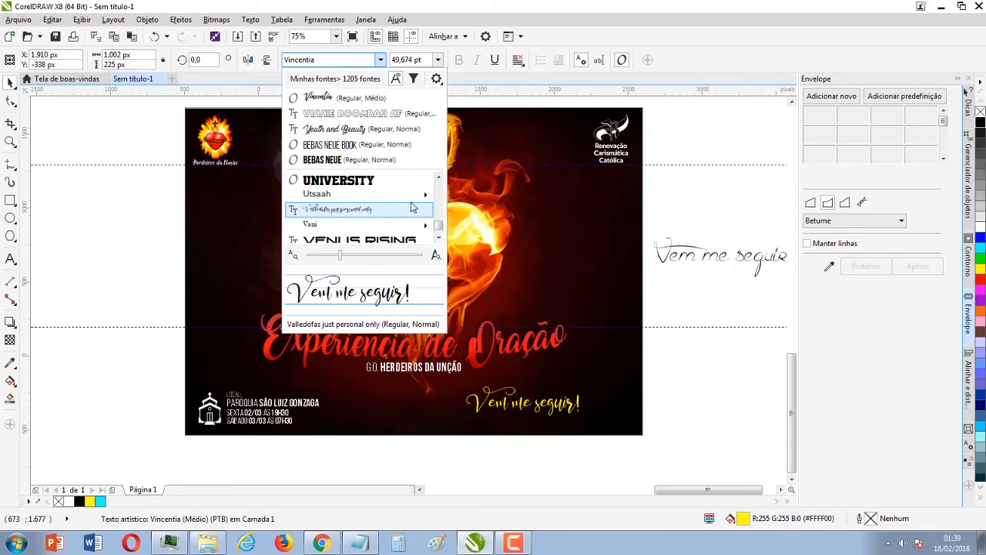
{"action": "scroll", "coordinate": [438, 179], "scroll_direction": "up", "scroll_amount": 3}
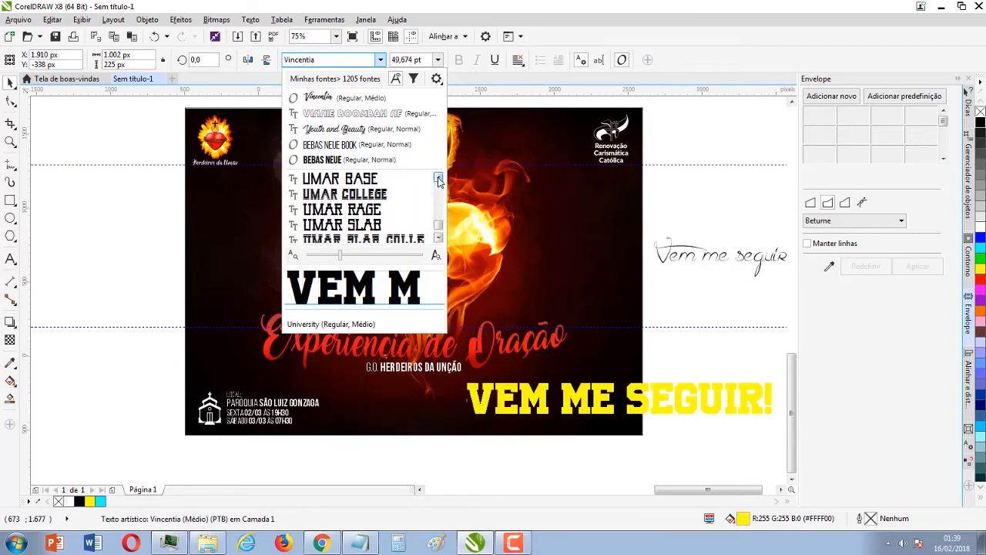
{"action": "left_click", "coordinate": [439, 179]}
{"action": "left_click", "coordinate": [438, 180]}
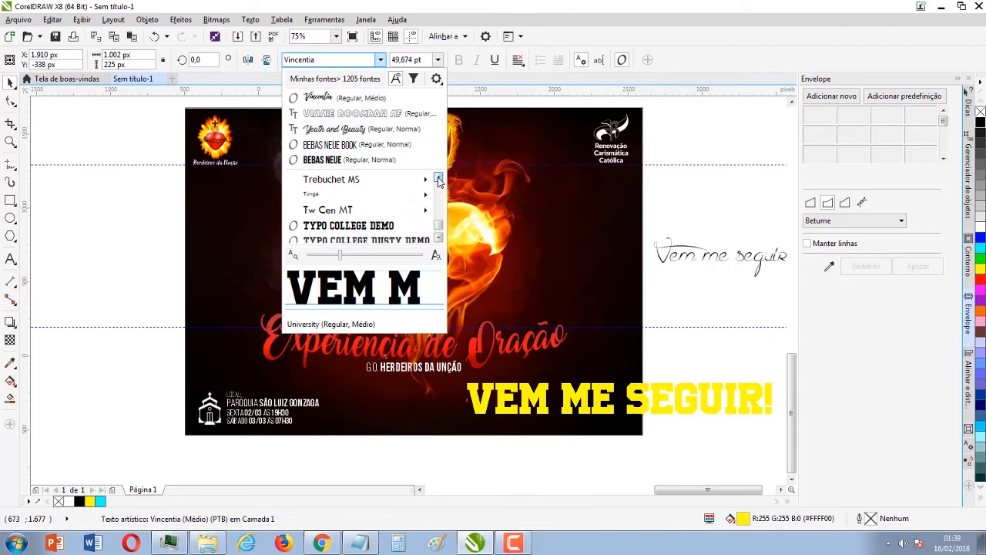
{"action": "left_click", "coordinate": [438, 179]}
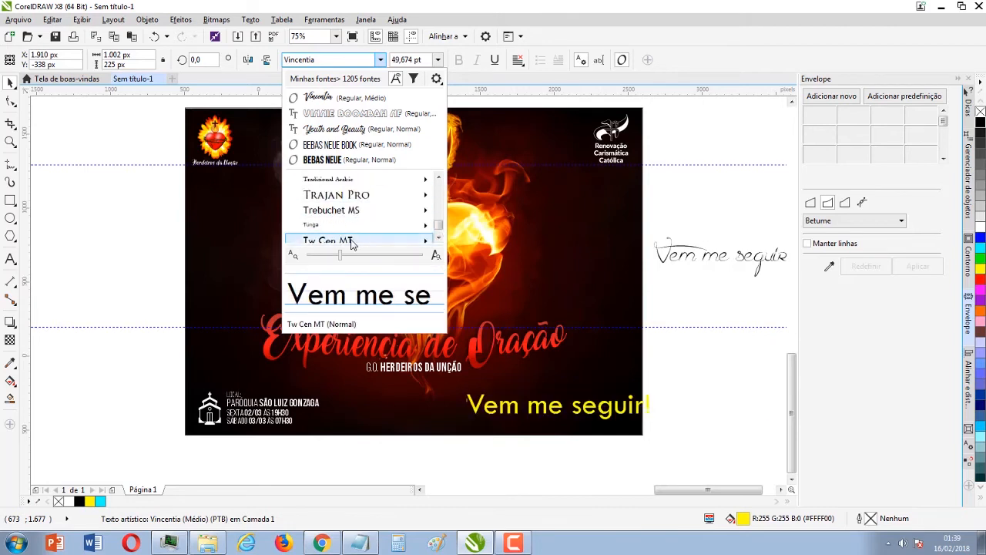
{"action": "mouse_move", "coordinate": [380, 238]}
{"action": "scroll", "coordinate": [403, 218], "scroll_direction": "up", "scroll_amount": 4}
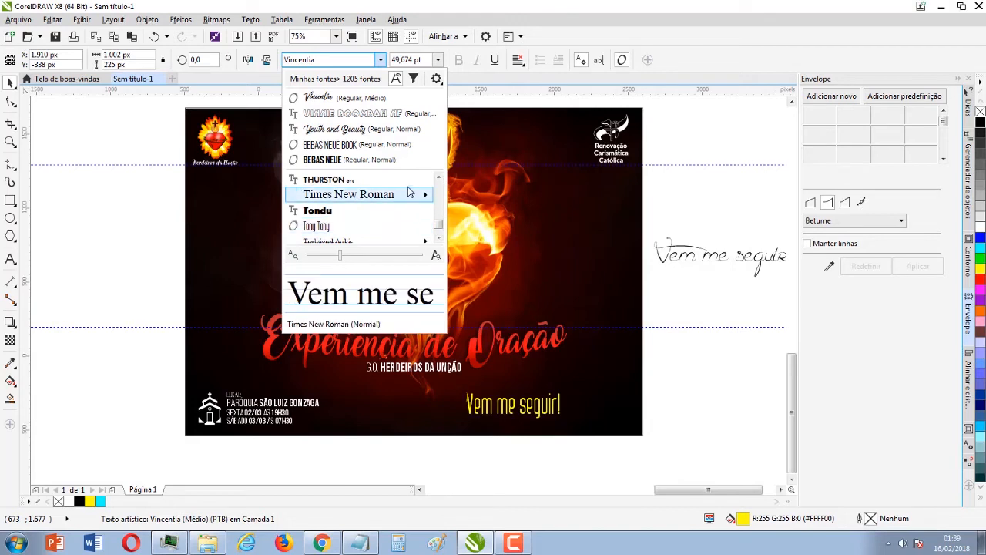
{"action": "left_click", "coordinate": [438, 180]}
{"action": "left_click", "coordinate": [439, 179]}
{"action": "left_click", "coordinate": [438, 179]}
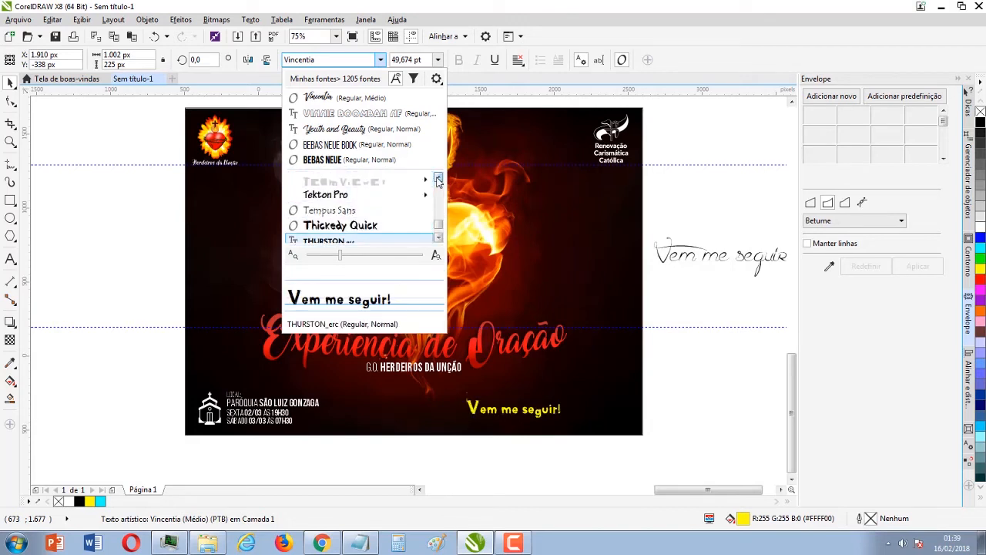
{"action": "left_click", "coordinate": [438, 179]}
{"action": "left_click", "coordinate": [439, 180]}
{"action": "left_click", "coordinate": [438, 179]}
{"action": "left_click", "coordinate": [438, 180]}
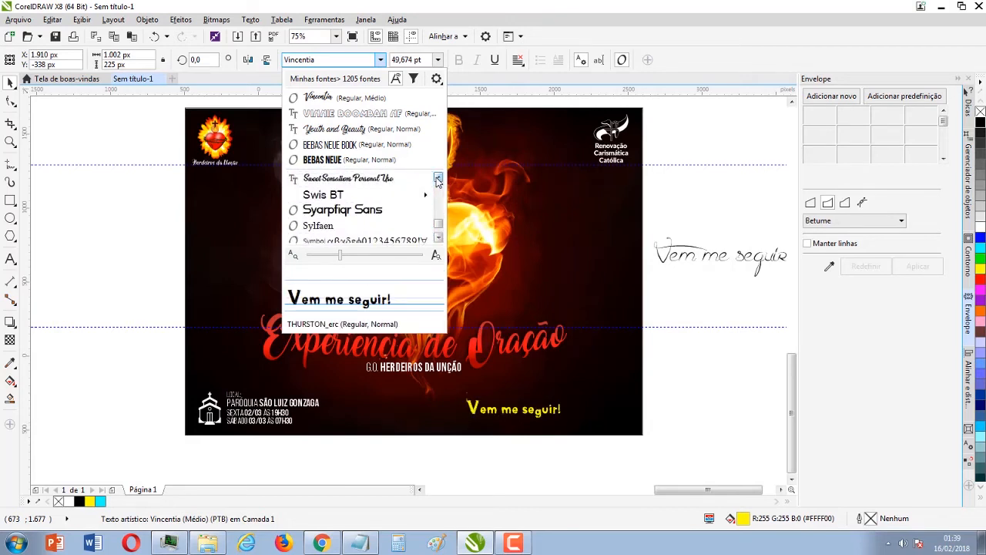
{"action": "left_click", "coordinate": [438, 180]}
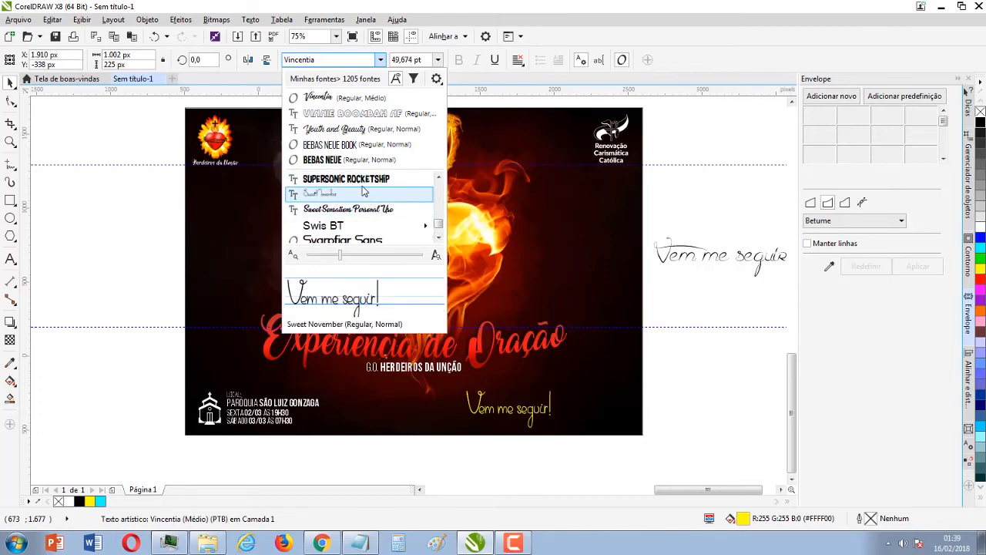
Step: Preview Sugarfree, Star Jedi Rounded and Star Jedi Hollow on the slogan, then leave the font list without applying one
{"action": "left_click", "coordinate": [438, 178]}
{"action": "left_click", "coordinate": [439, 178]}
{"action": "left_click", "coordinate": [438, 178]}
{"action": "left_click", "coordinate": [438, 178]}
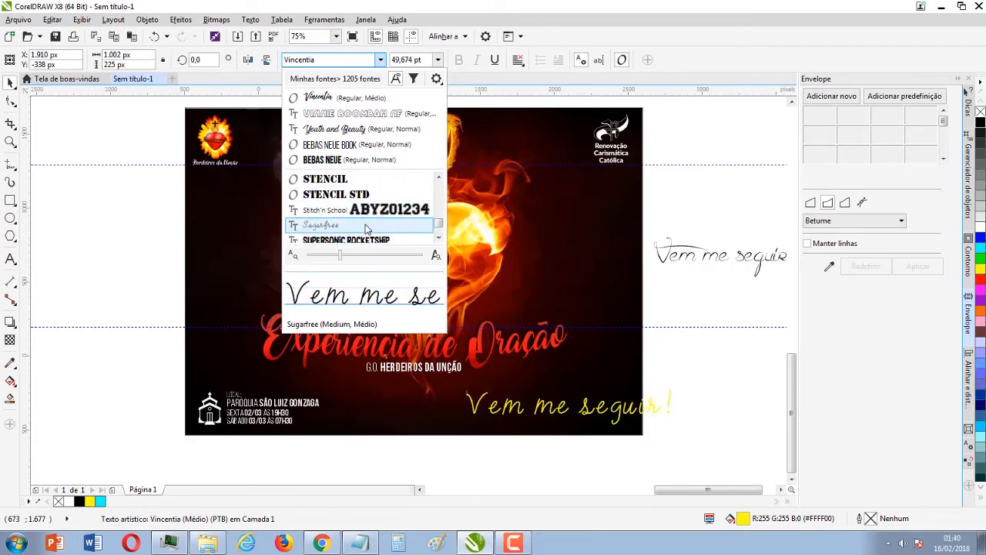
{"action": "left_click", "coordinate": [438, 178]}
{"action": "left_click", "coordinate": [438, 178]}
{"action": "left_click", "coordinate": [438, 178]}
{"action": "left_click", "coordinate": [438, 178]}
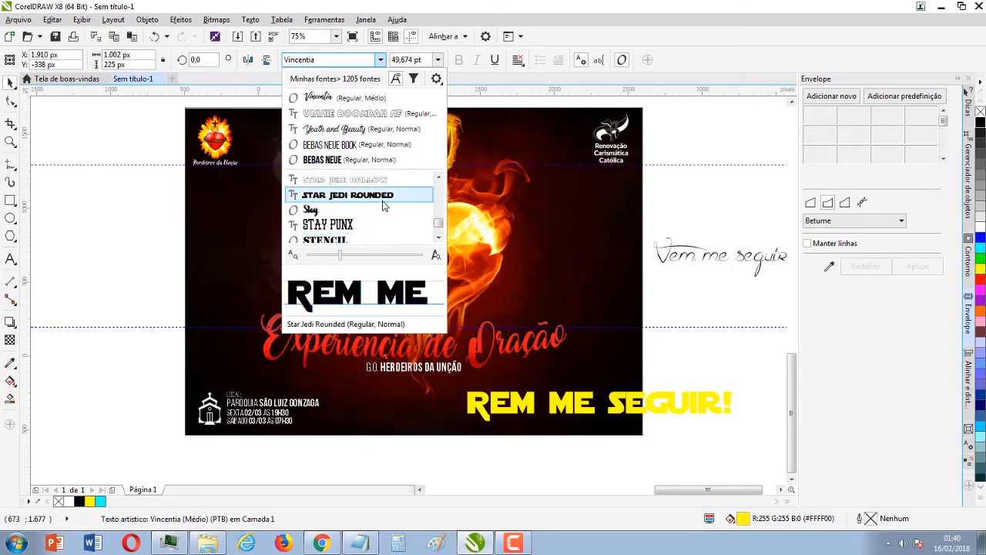
{"action": "scroll", "coordinate": [368, 231], "scroll_direction": "up", "scroll_amount": 1}
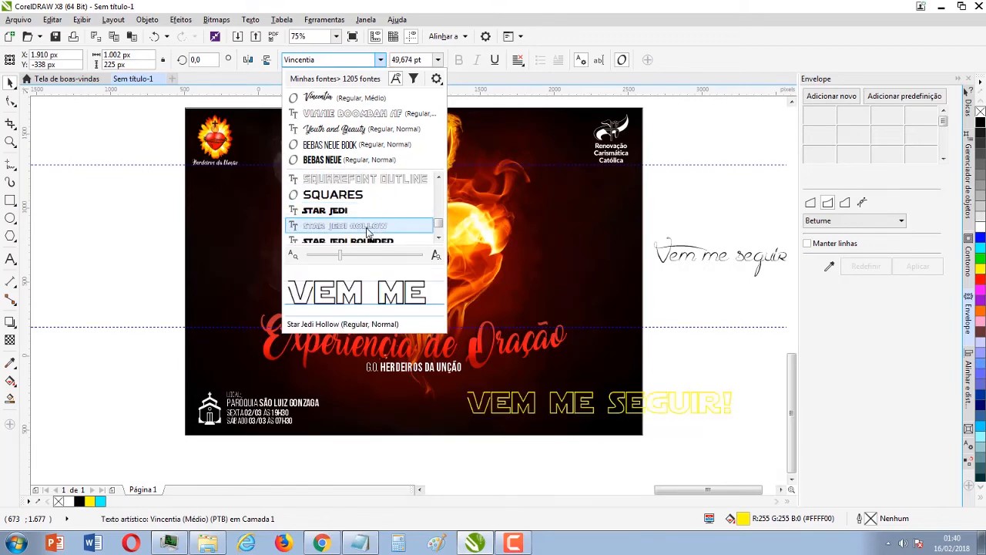
{"action": "key", "text": "Escape"}
Step: Place a copy of the poster's slogan on the black area below the Star Wars logo and enlarge it to about 58.9 pt
{"action": "scroll", "coordinate": [408, 296], "scroll_direction": "down", "scroll_amount": 1}
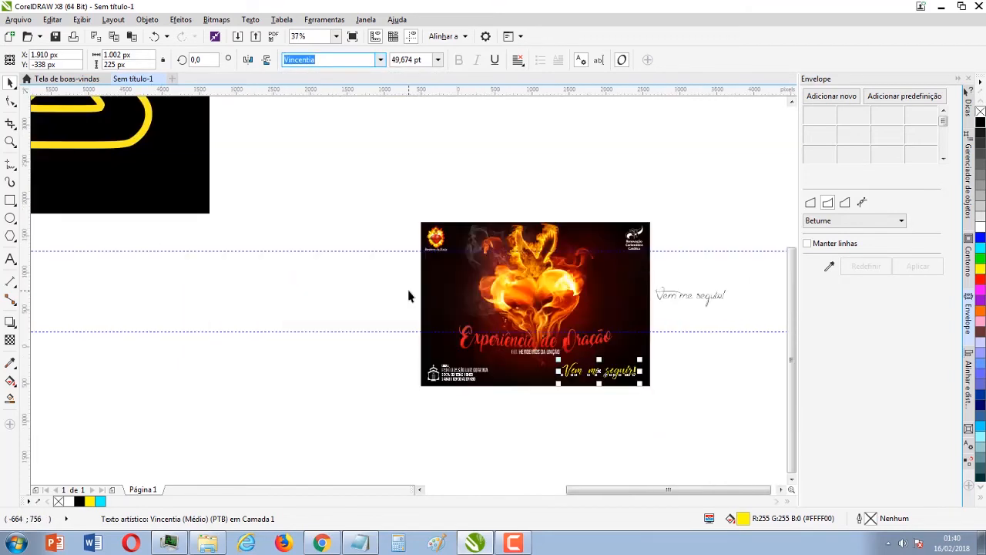
{"action": "scroll", "coordinate": [410, 298], "scroll_direction": "down", "scroll_amount": 1}
{"action": "left_click", "coordinate": [421, 296]}
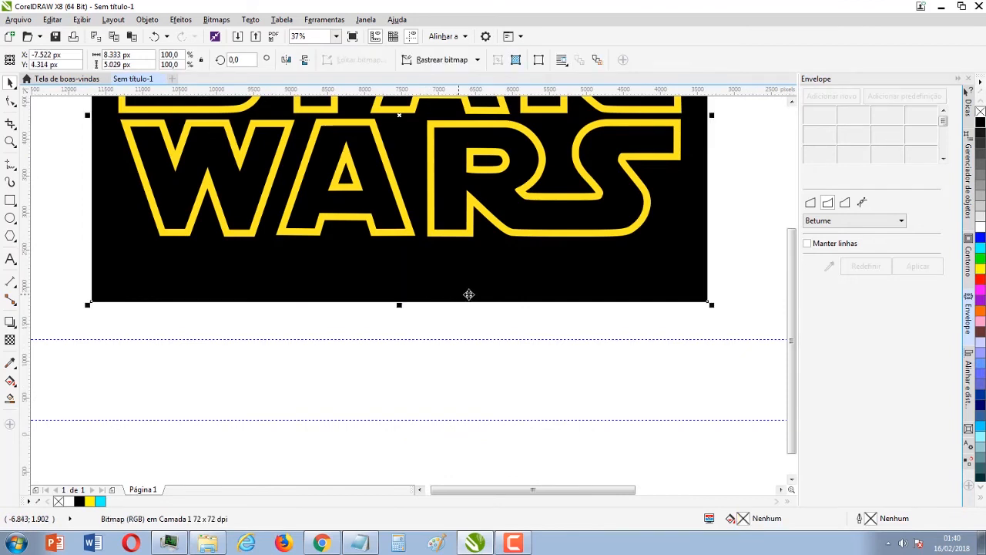
{"action": "scroll", "coordinate": [421, 295], "scroll_direction": "down", "scroll_amount": 3}
{"action": "scroll", "coordinate": [589, 335], "scroll_direction": "up", "scroll_amount": 2}
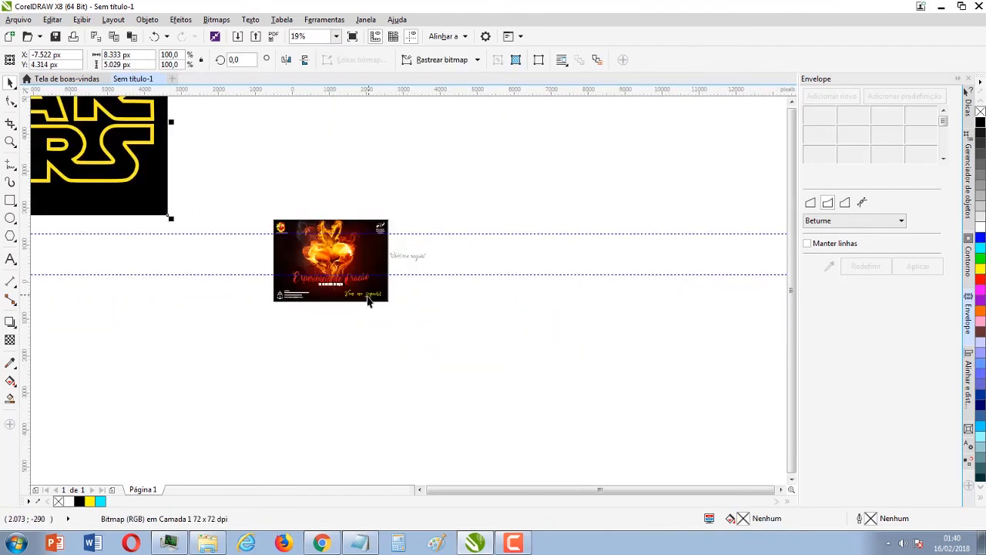
{"action": "left_click", "coordinate": [365, 300]}
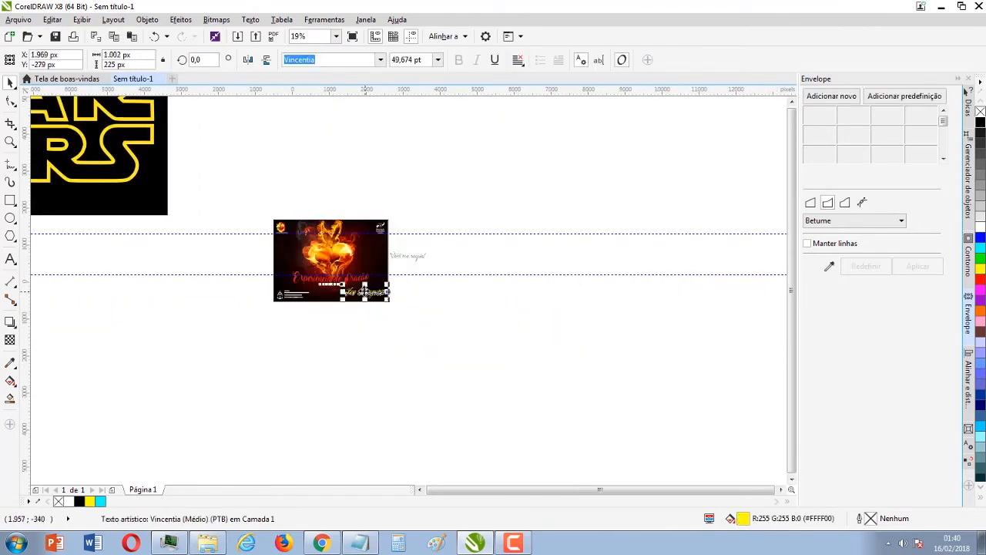
{"action": "left_click_drag", "start_coordinate": [363, 297], "coordinate": [98, 219]}
{"action": "scroll", "coordinate": [98, 219], "scroll_direction": "down", "scroll_amount": 2}
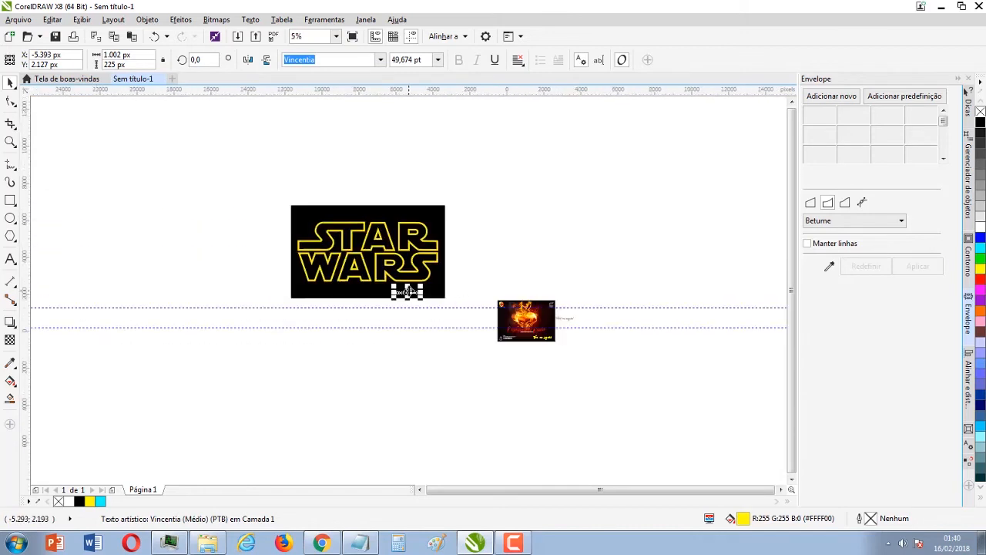
{"action": "scroll", "coordinate": [412, 308], "scroll_direction": "up", "scroll_amount": 2}
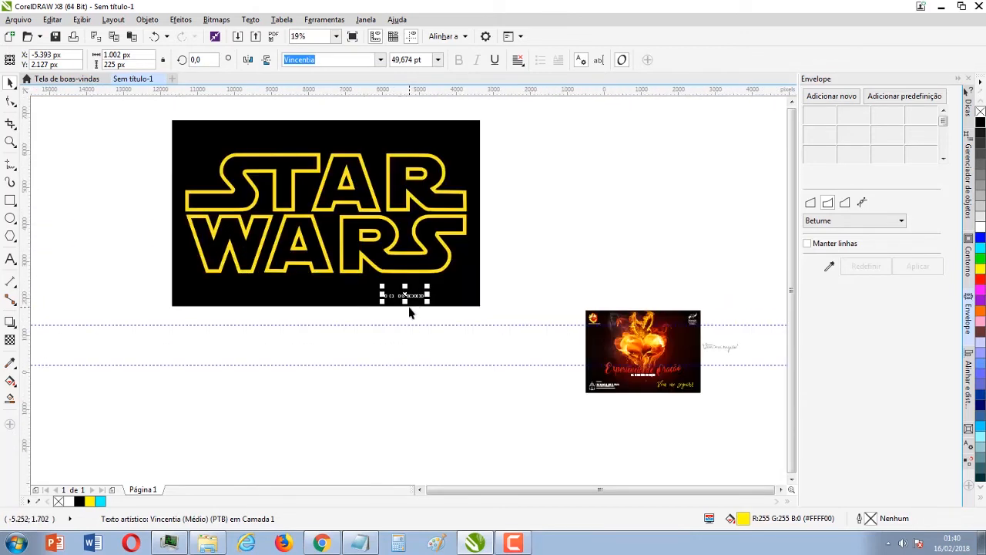
{"action": "scroll", "coordinate": [430, 316], "scroll_direction": "up", "scroll_amount": 2}
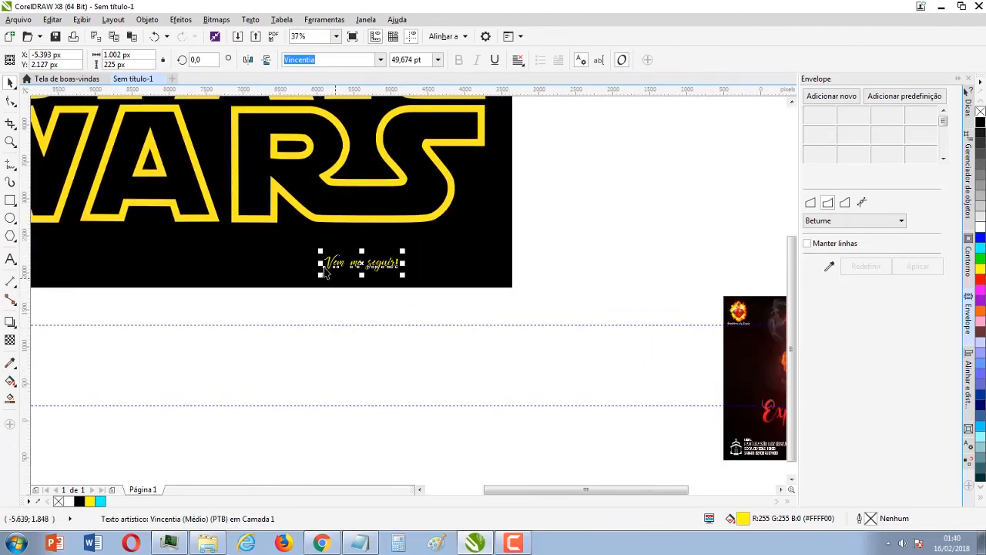
{"action": "left_click_drag", "start_coordinate": [318, 250], "coordinate": [307, 248]}
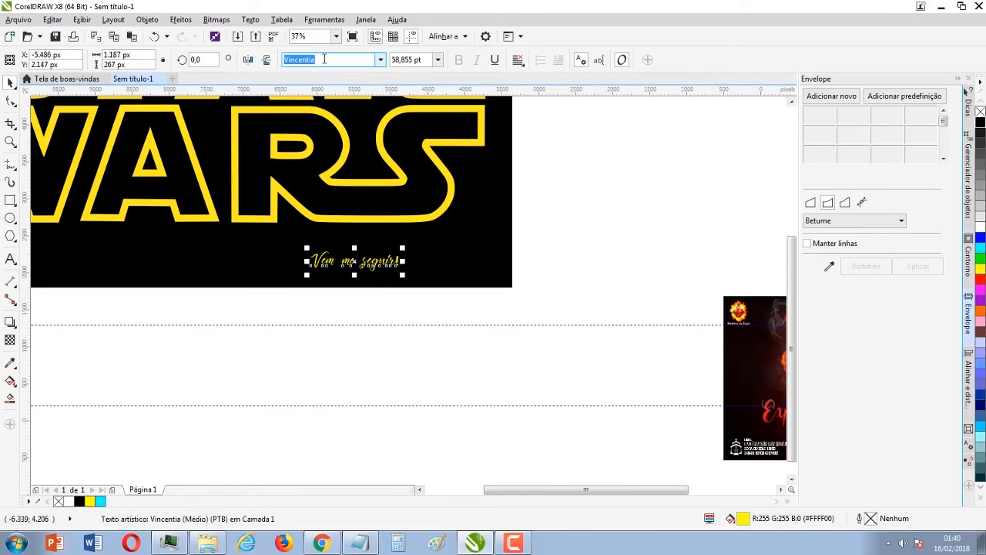
{"action": "key", "text": "a"}
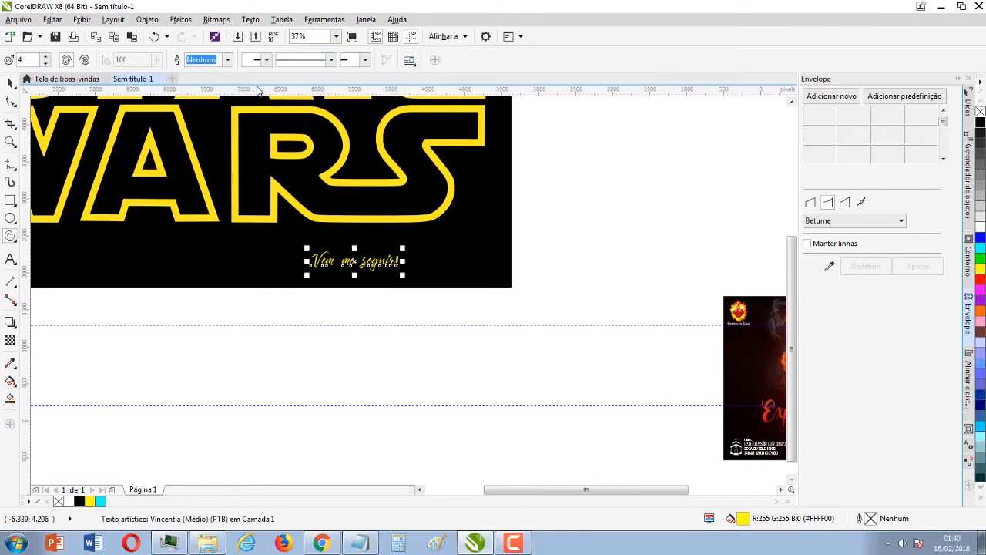
{"action": "left_click", "coordinate": [12, 87]}
{"action": "left_click", "coordinate": [214, 295]}
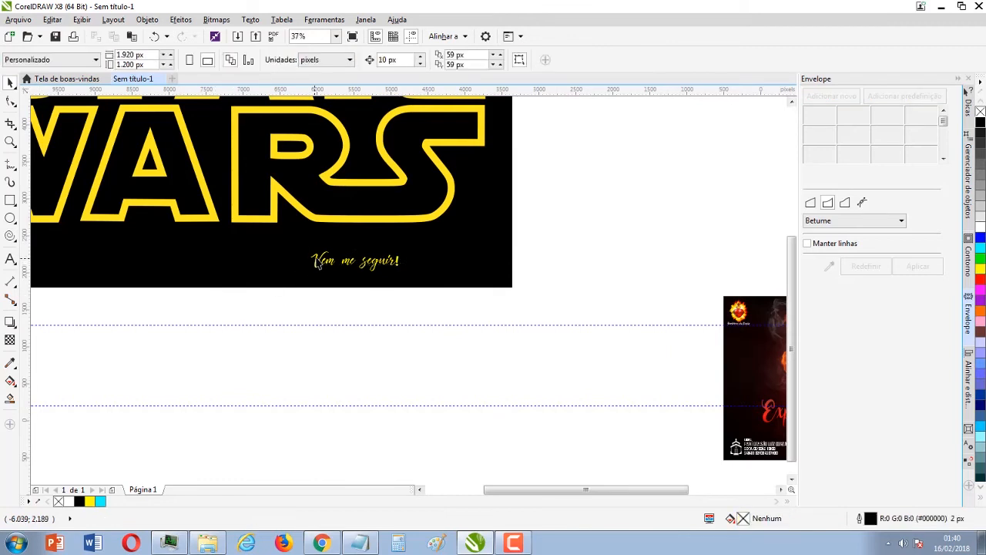
Step: Apply the Star Jedi font to the slogan copy below the logo, and switch it to Star Jedi Hollow
{"action": "left_click", "coordinate": [318, 257]}
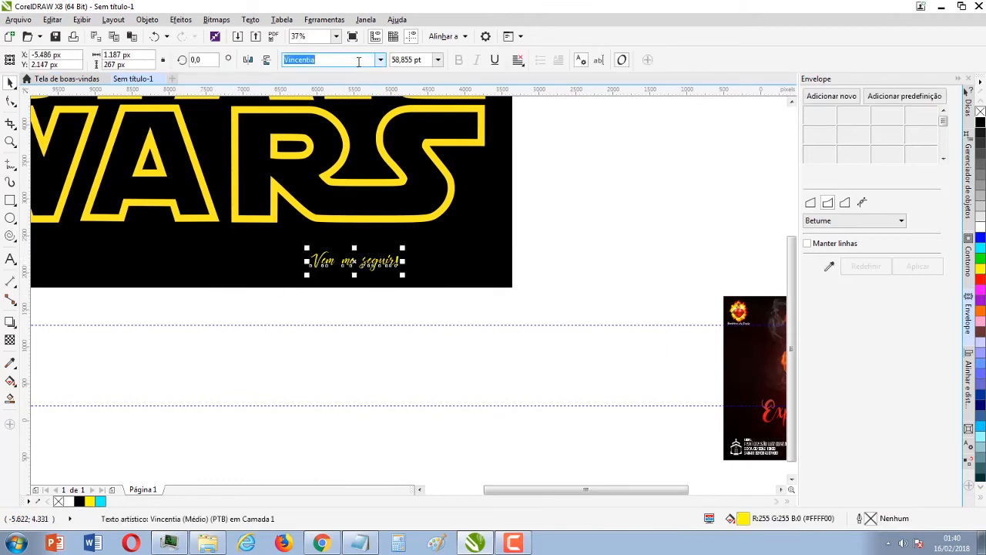
{"action": "type", "text": "st"}
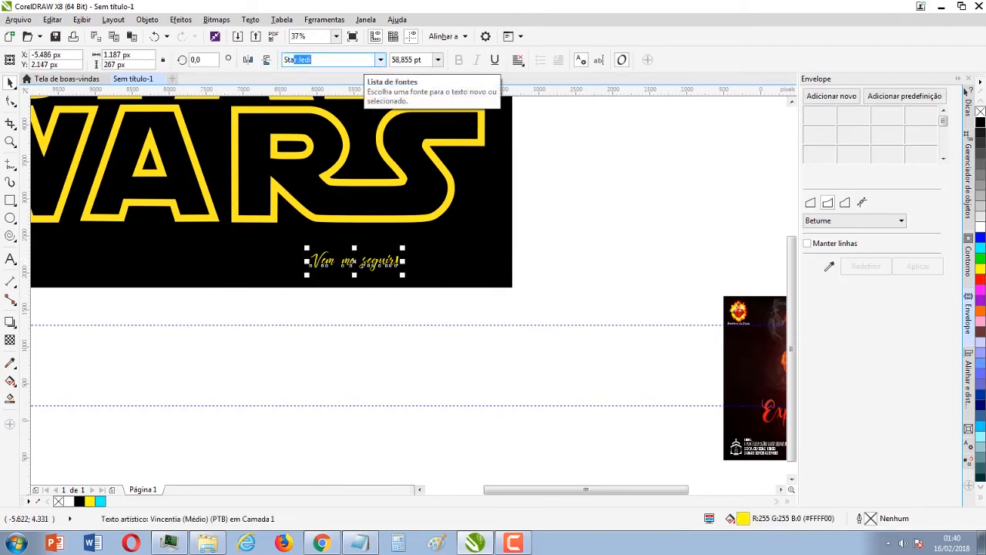
{"action": "type", "text": "a"}
{"action": "key", "text": "Return"}
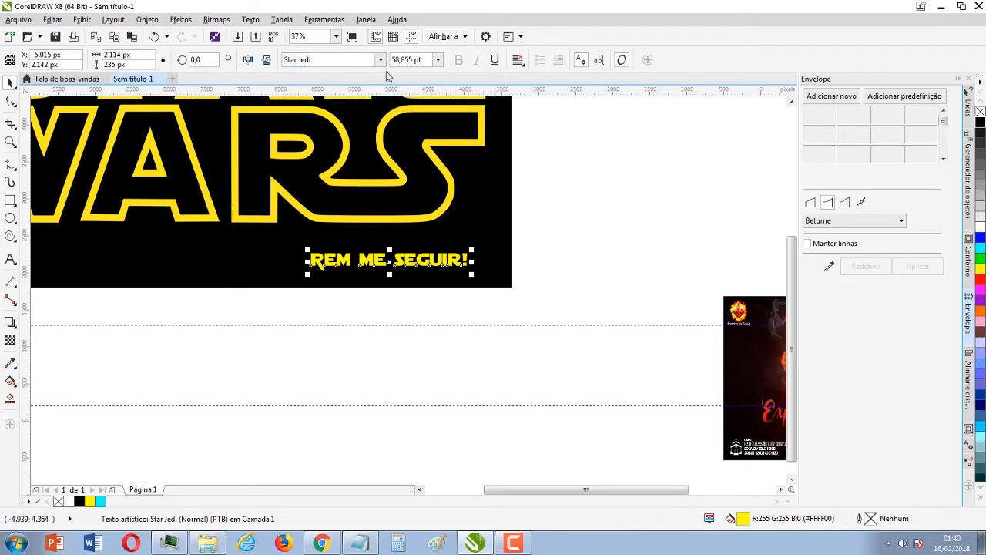
{"action": "left_click", "coordinate": [380, 59]}
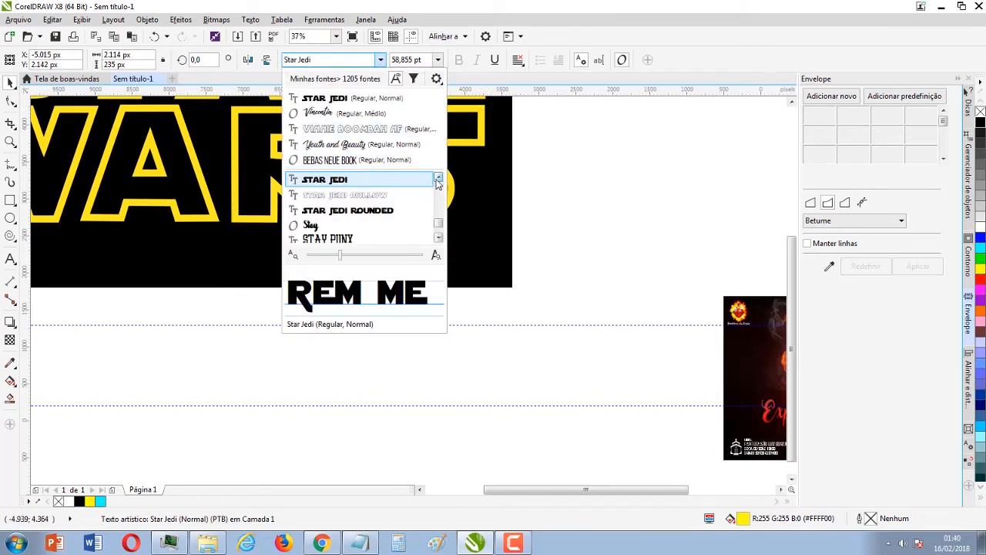
{"action": "left_click", "coordinate": [437, 179]}
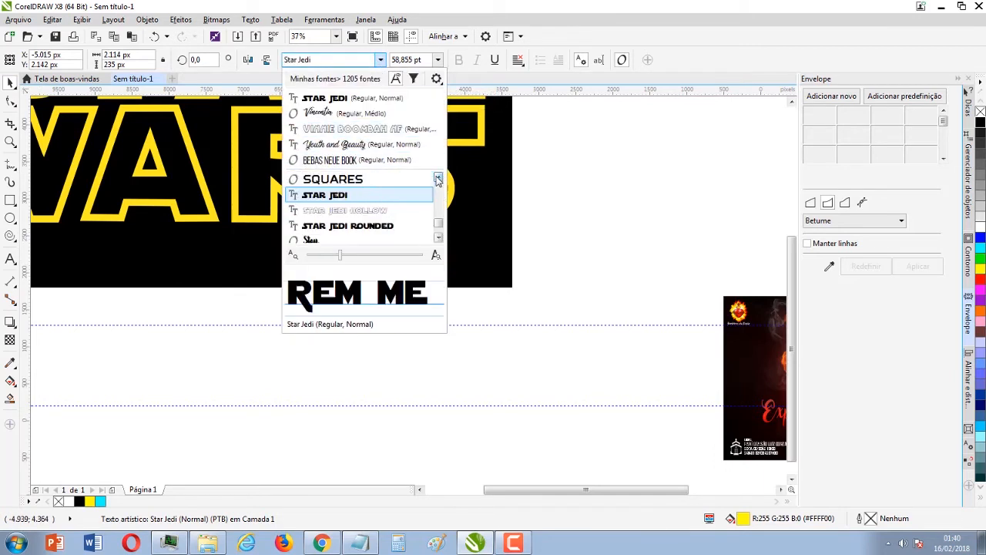
{"action": "left_click", "coordinate": [345, 211]}
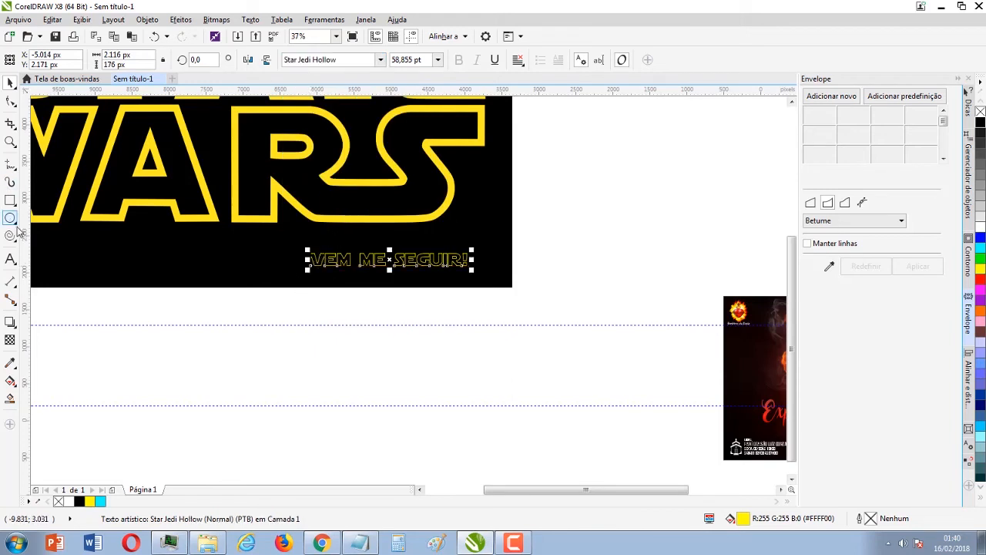
Step: Replace the copied slogan's text with "STAR WARS" on two lines and move it up and left to about X -5,997, Y 2,256 px
{"action": "left_click", "coordinate": [10, 258]}
{"action": "left_click", "coordinate": [316, 260]}
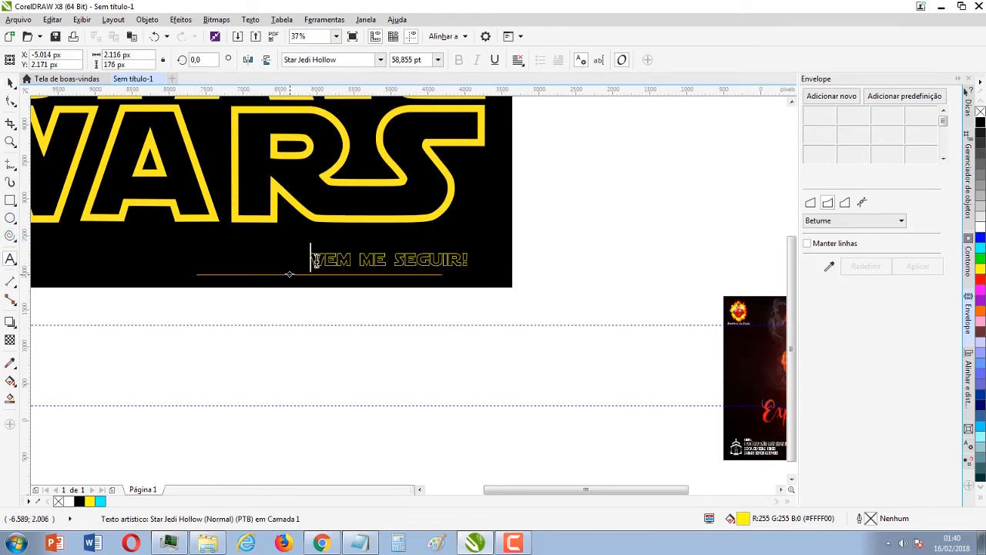
{"action": "left_click_drag", "start_coordinate": [316, 260], "coordinate": [456, 259]}
{"action": "type", "text": "S"}
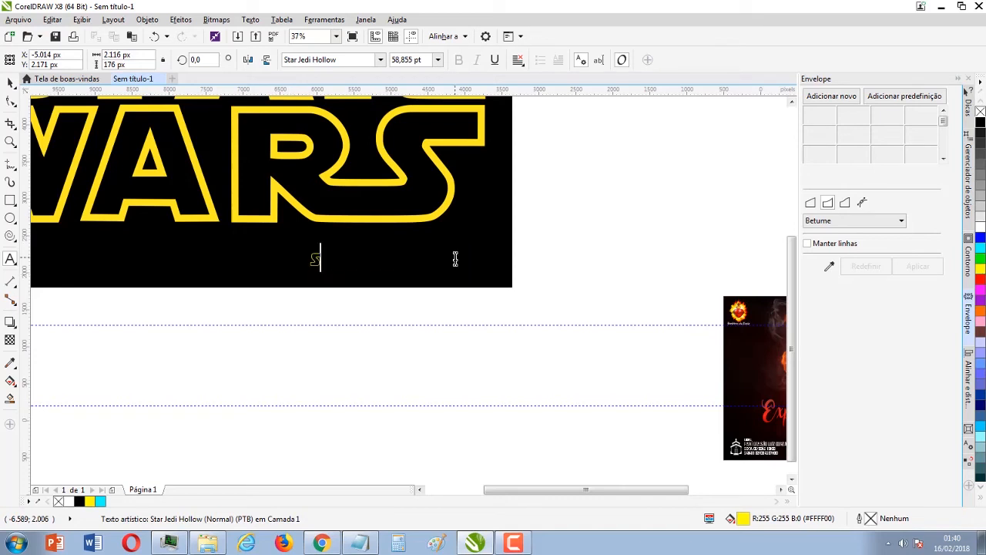
{"action": "type", "text": "TAR"}
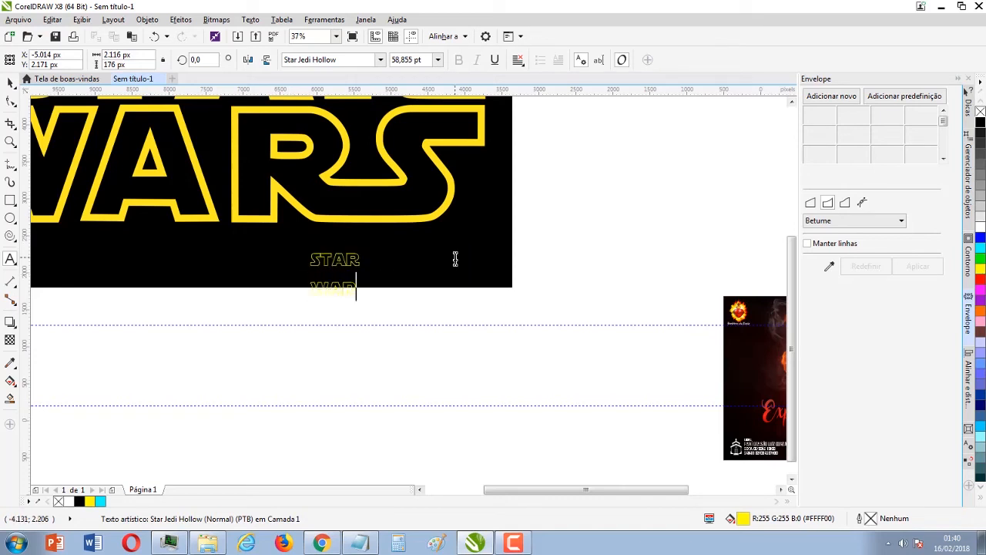
{"action": "left_click_drag", "start_coordinate": [339, 275], "coordinate": [316, 254]}
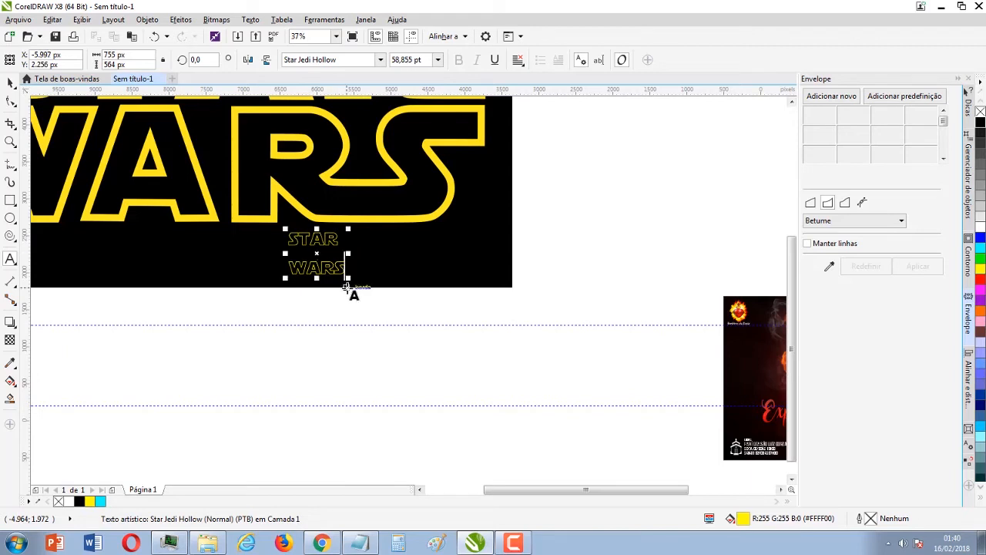
Step: Tighten the line spacing between STAR and WARS until the small text block is about 393 px high
{"action": "scroll", "coordinate": [250, 258], "scroll_direction": "up", "scroll_amount": 2}
{"action": "left_click", "coordinate": [10, 101]}
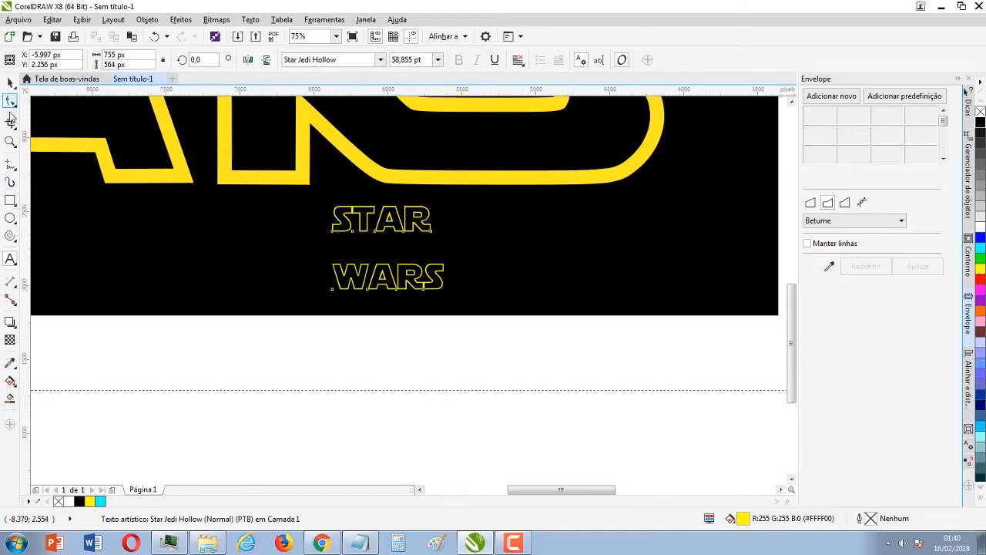
{"action": "left_click_drag", "start_coordinate": [327, 294], "coordinate": [326, 269]}
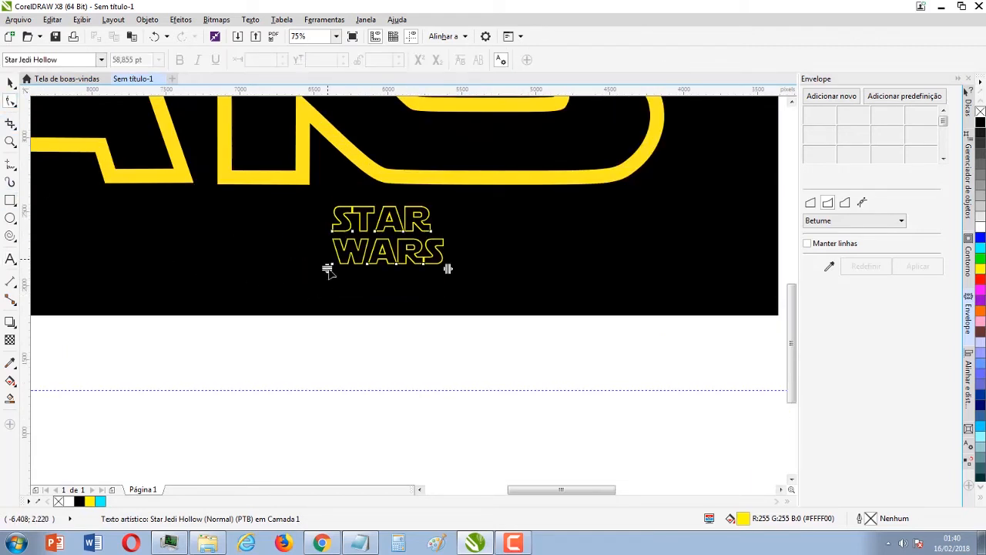
{"action": "scroll", "coordinate": [408, 288], "scroll_direction": "down", "scroll_amount": 2}
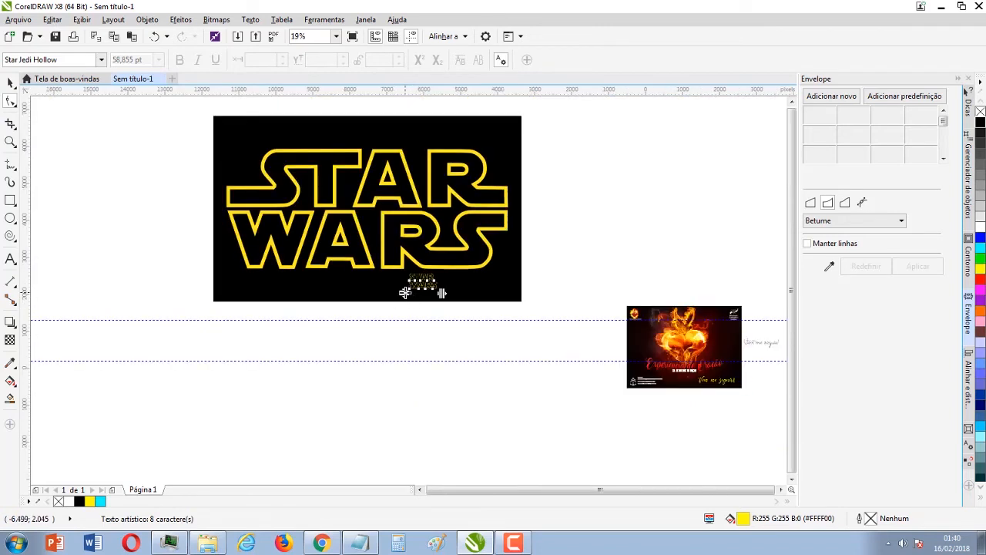
{"action": "left_click", "coordinate": [10, 83]}
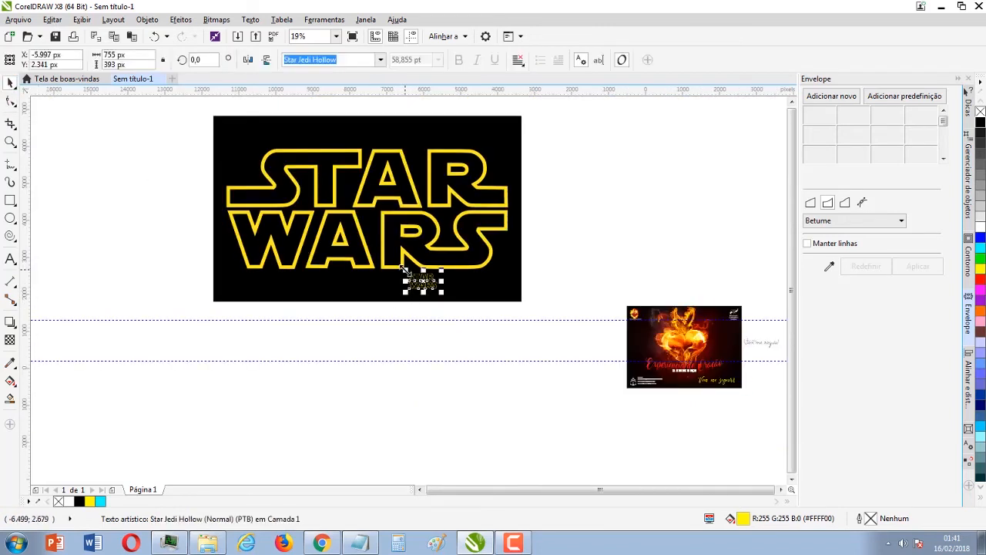
Step: Enlarge the STAR WARS text to about 574 pt so it overlays the logo lettering, and color it red
{"action": "left_click_drag", "start_coordinate": [402, 268], "coordinate": [293, 147]}
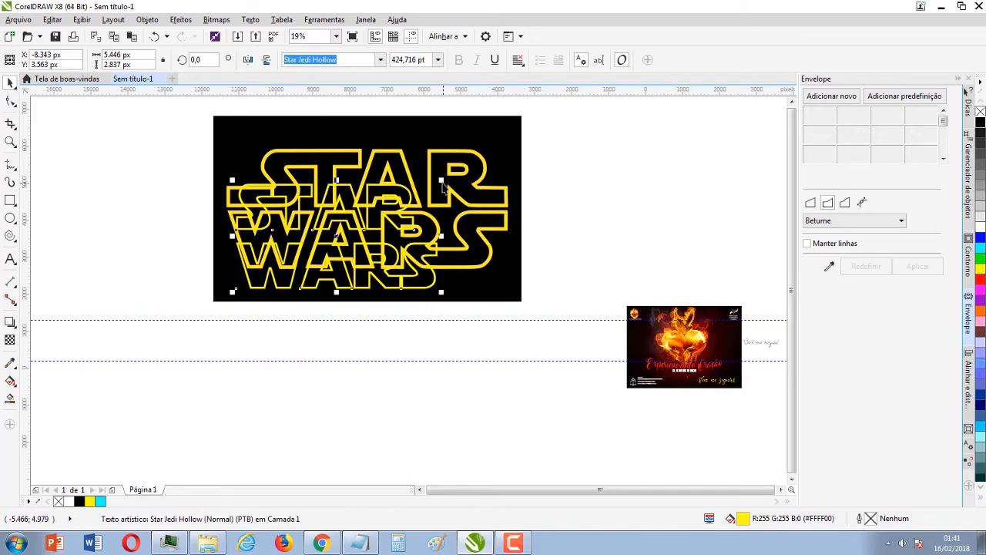
{"action": "left_click_drag", "start_coordinate": [440, 182], "coordinate": [536, 144]}
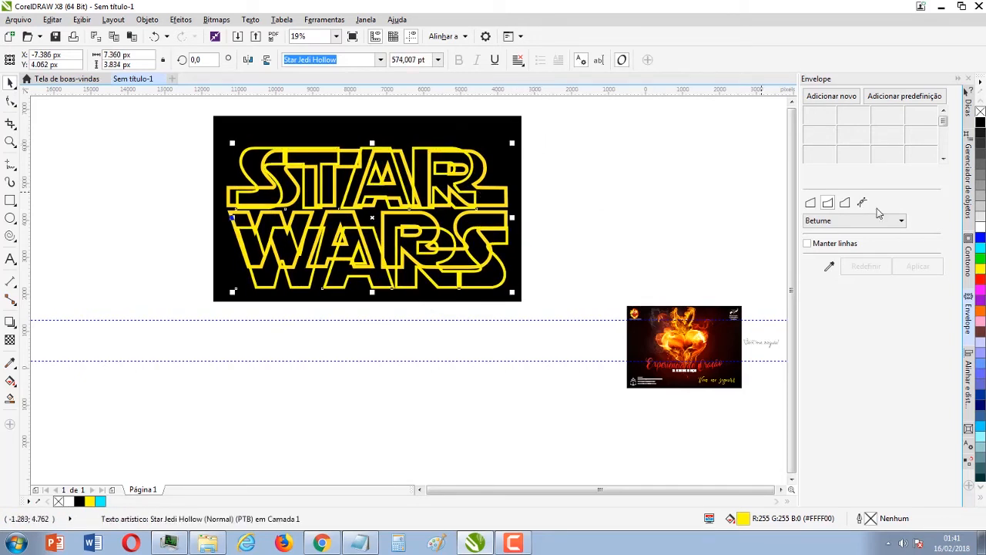
{"action": "right_click", "coordinate": [980, 278]}
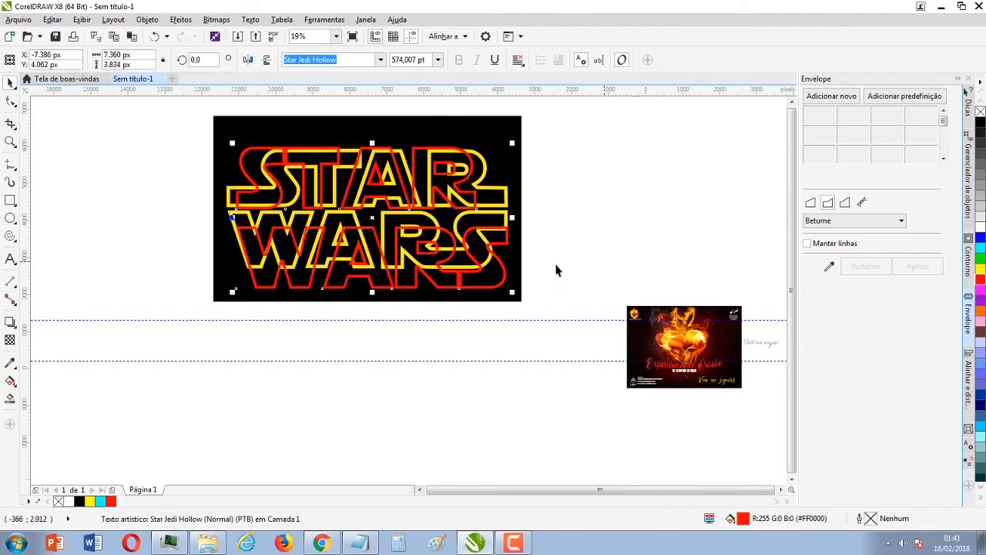
Step: Tighten the red text's line spacing to a block height of about 3,376 px and move it to about X -7,036, Y 4,241 px
{"action": "left_click", "coordinate": [11, 101]}
{"action": "left_click_drag", "start_coordinate": [230, 294], "coordinate": [233, 259]}
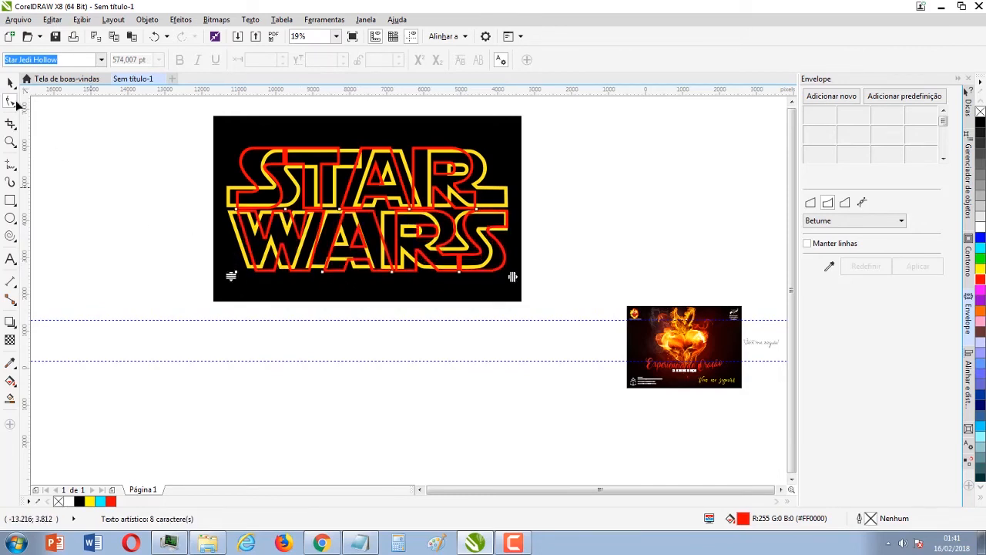
{"action": "left_click", "coordinate": [11, 84]}
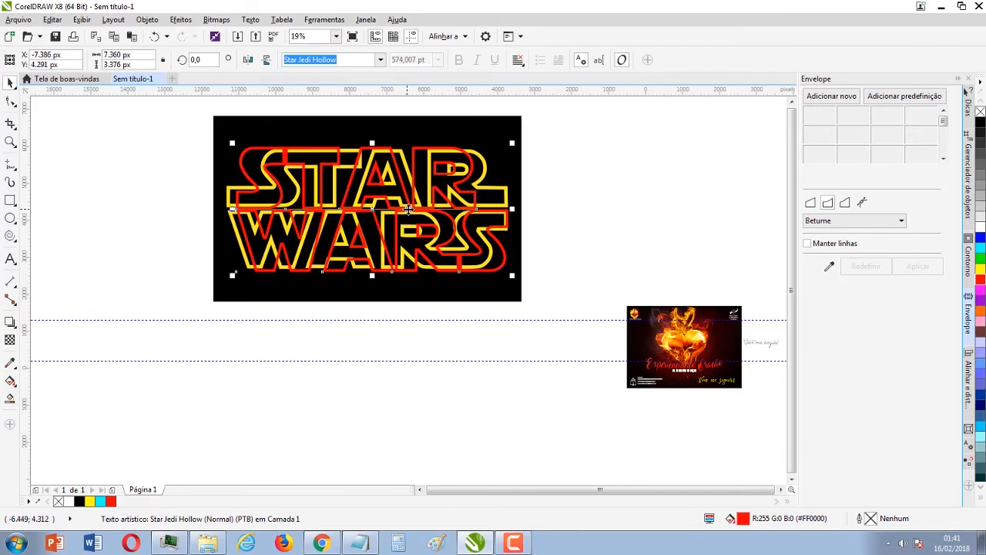
{"action": "left_click_drag", "start_coordinate": [416, 207], "coordinate": [429, 214]}
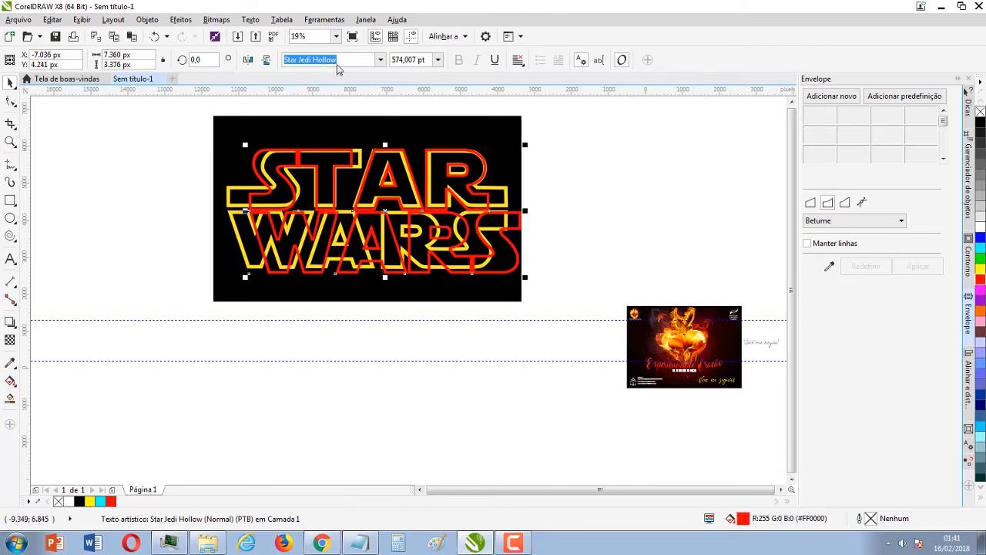
Step: Preview the red STAR WARS text in Star Jedi Rounded without applying the font
{"action": "left_click", "coordinate": [380, 59]}
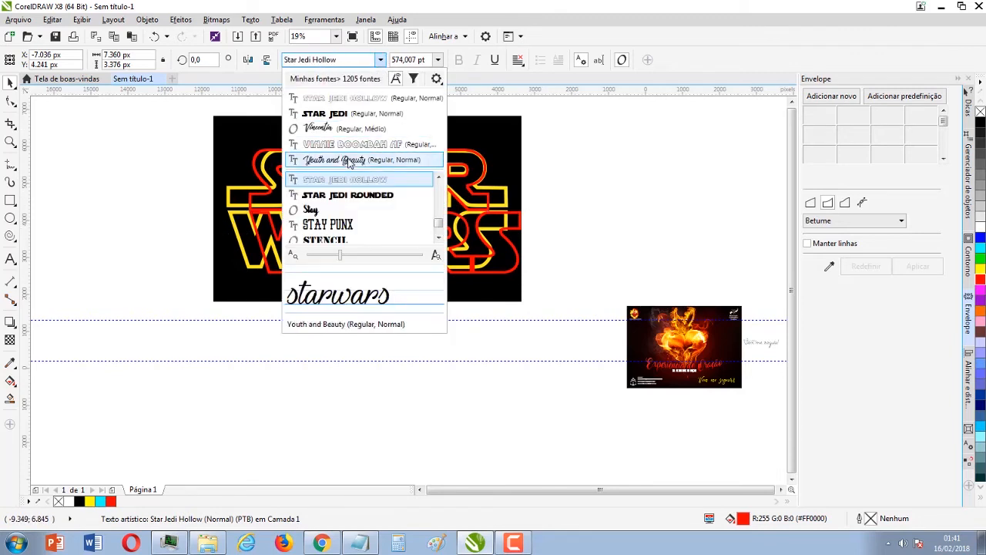
{"action": "left_click", "coordinate": [438, 178]}
{"action": "left_click", "coordinate": [438, 178]}
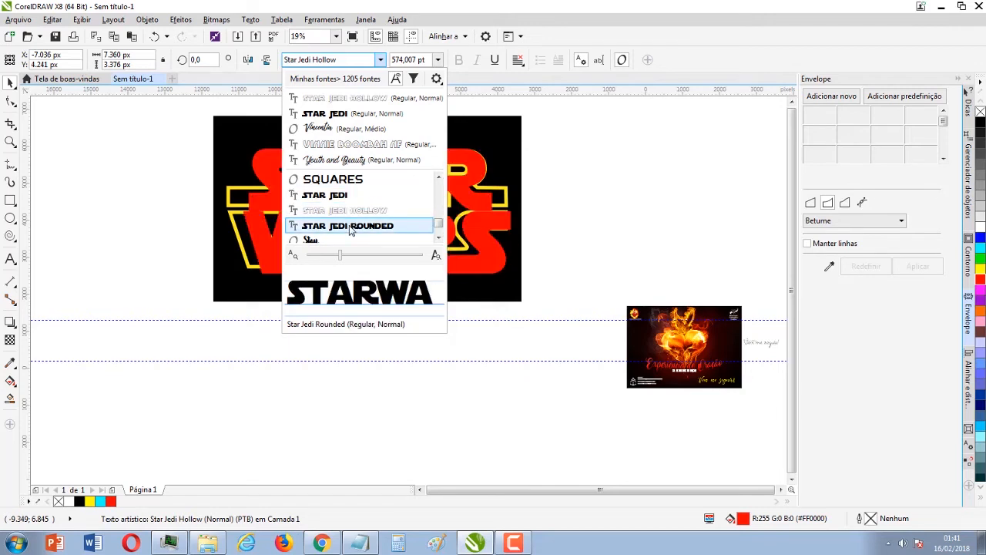
{"action": "key", "text": "Escape"}
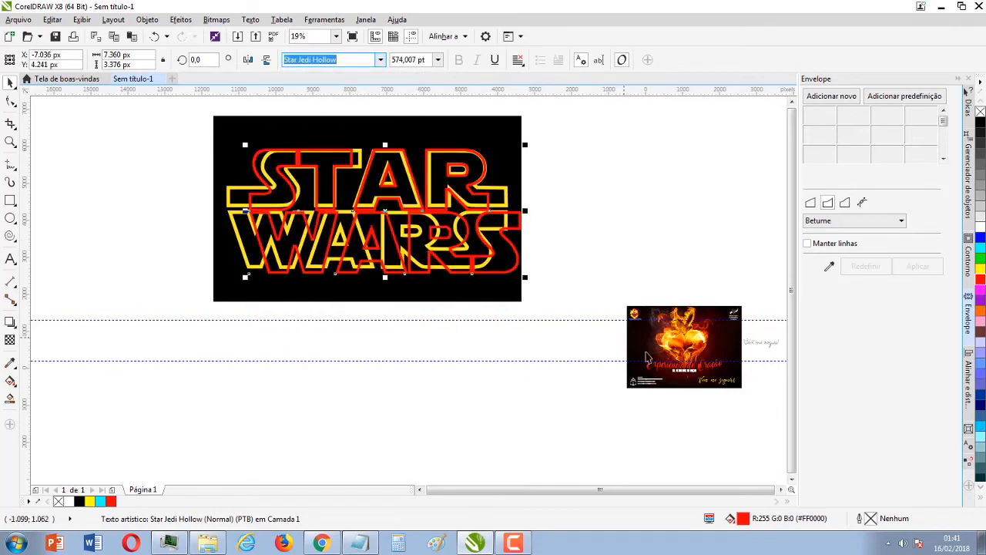
Step: Try the Youth and Beauty font on the poster's yellow "Vem me seguir!" slogan
{"action": "scroll", "coordinate": [386, 289], "scroll_direction": "up", "scroll_amount": 4}
{"action": "left_click", "coordinate": [379, 279]}
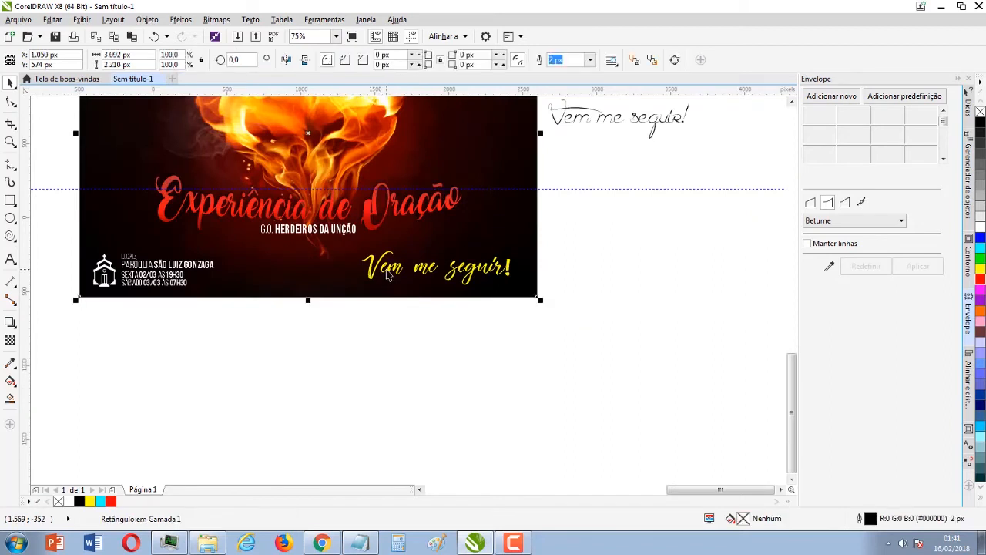
{"action": "scroll", "coordinate": [408, 300], "scroll_direction": "down", "scroll_amount": 2}
{"action": "left_click", "coordinate": [412, 293]}
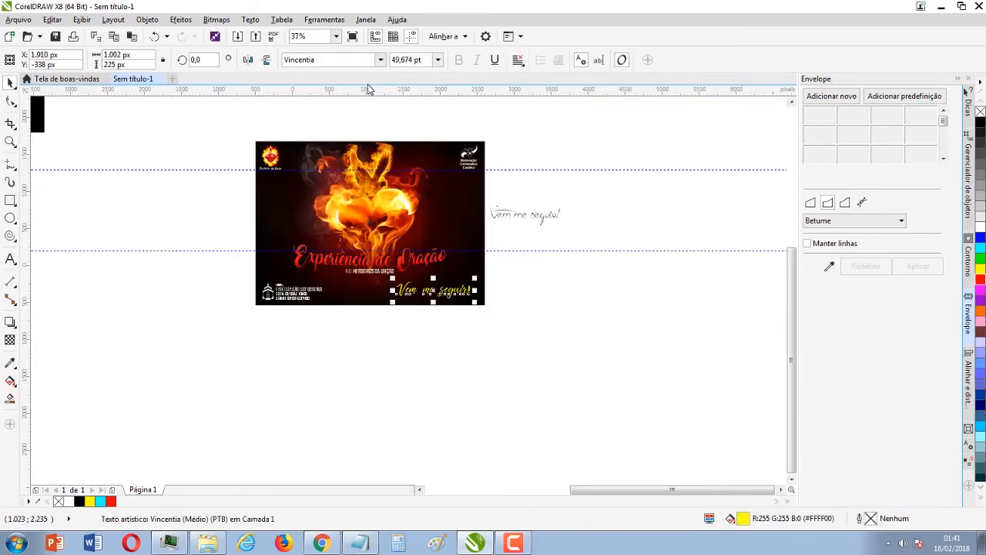
{"action": "left_click", "coordinate": [379, 60]}
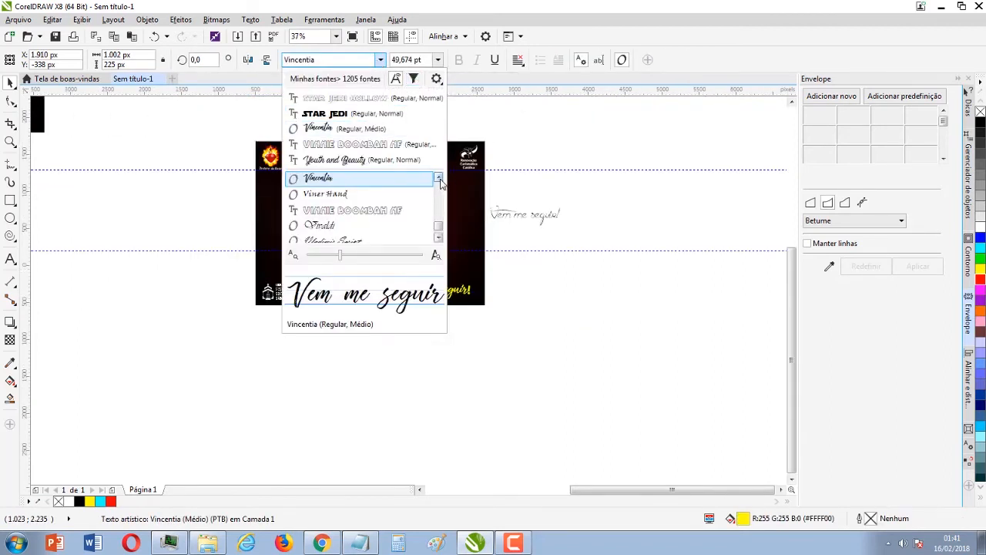
{"action": "left_click", "coordinate": [439, 178]}
{"action": "left_click", "coordinate": [438, 178]}
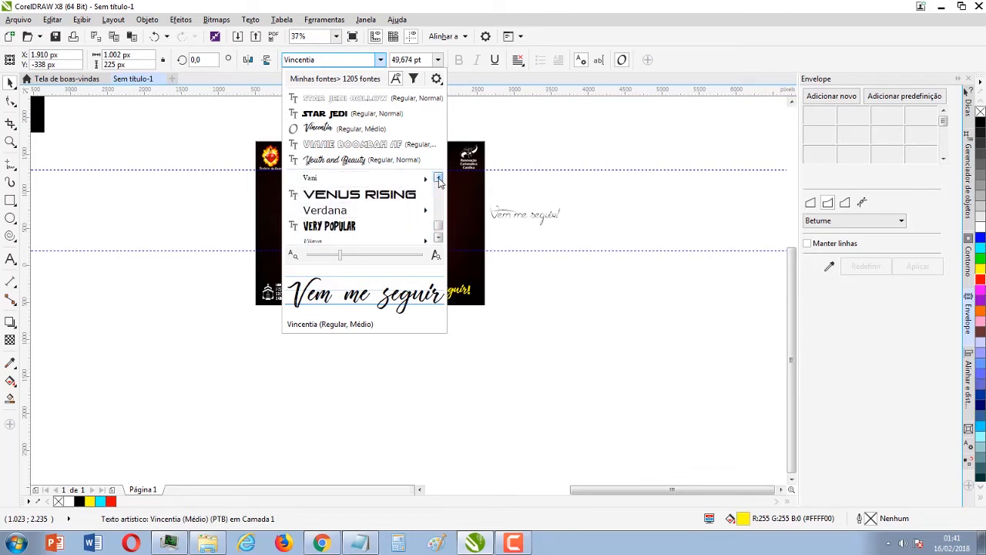
{"action": "left_click", "coordinate": [439, 178]}
{"action": "left_click", "coordinate": [438, 178]}
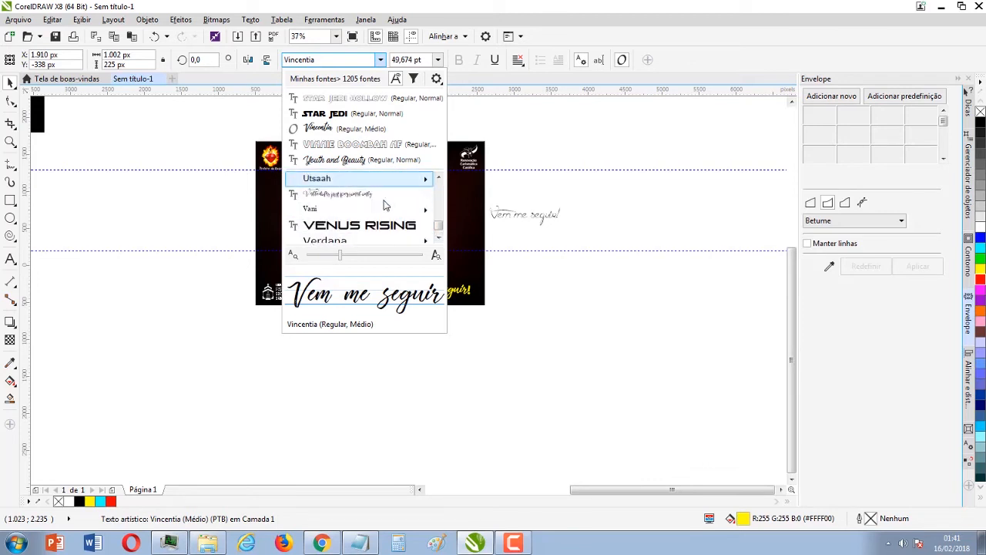
{"action": "left_click", "coordinate": [350, 165]}
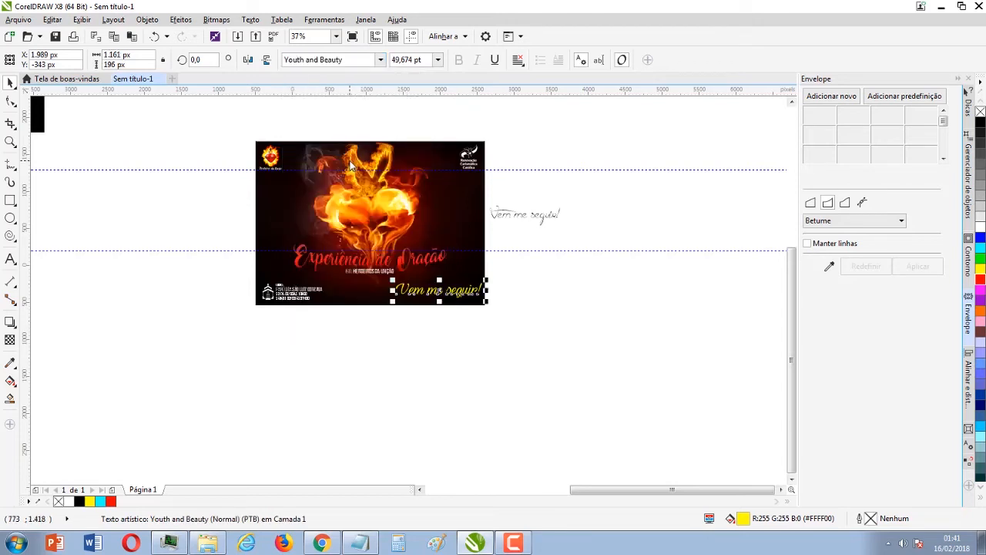
Step: Browse further through the fonts and apply Shorelines Script Bold to the poster's slogan
{"action": "left_click", "coordinate": [378, 61]}
{"action": "left_click_drag", "start_coordinate": [439, 179], "coordinate": [441, 191]}
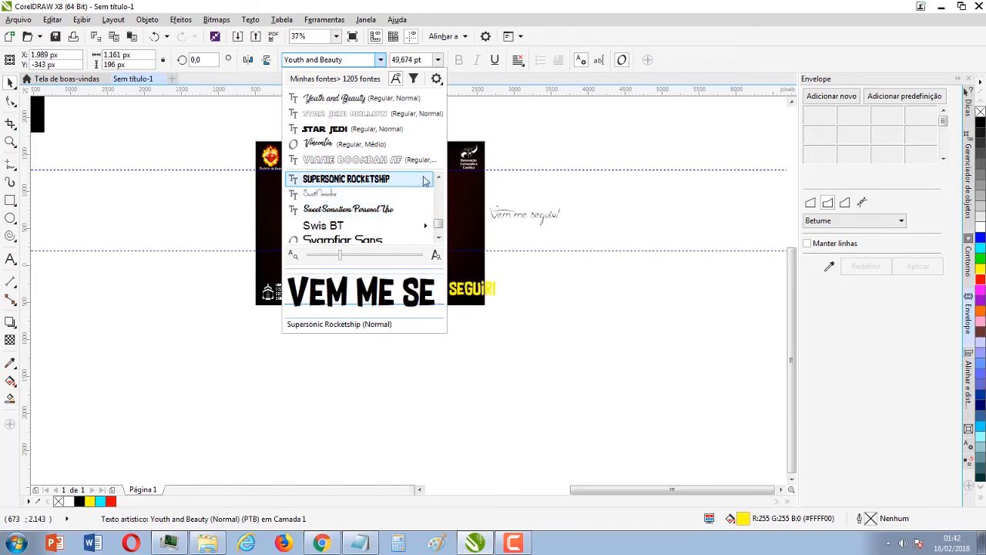
{"action": "left_click_drag", "start_coordinate": [439, 179], "coordinate": [439, 179]}
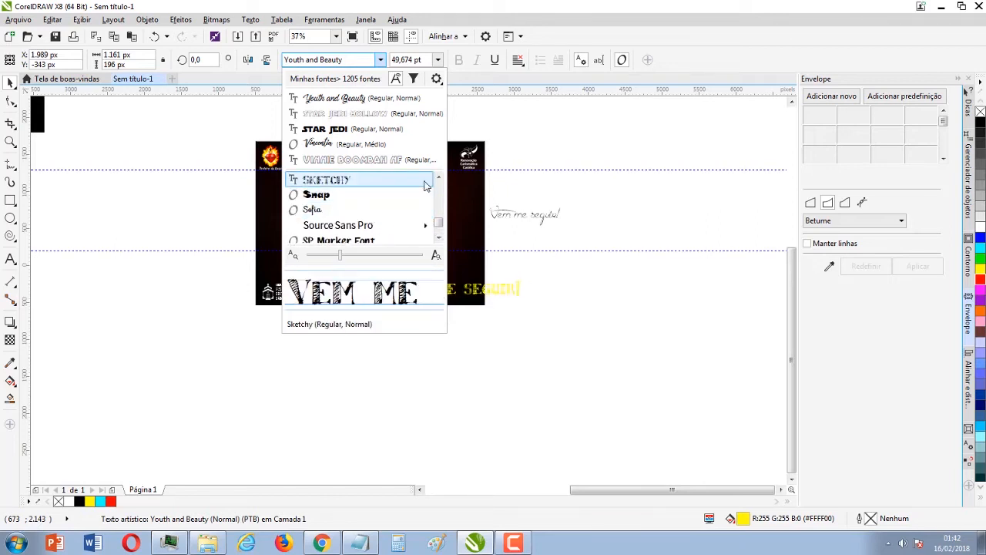
{"action": "left_click_drag", "start_coordinate": [438, 179], "coordinate": [439, 178]}
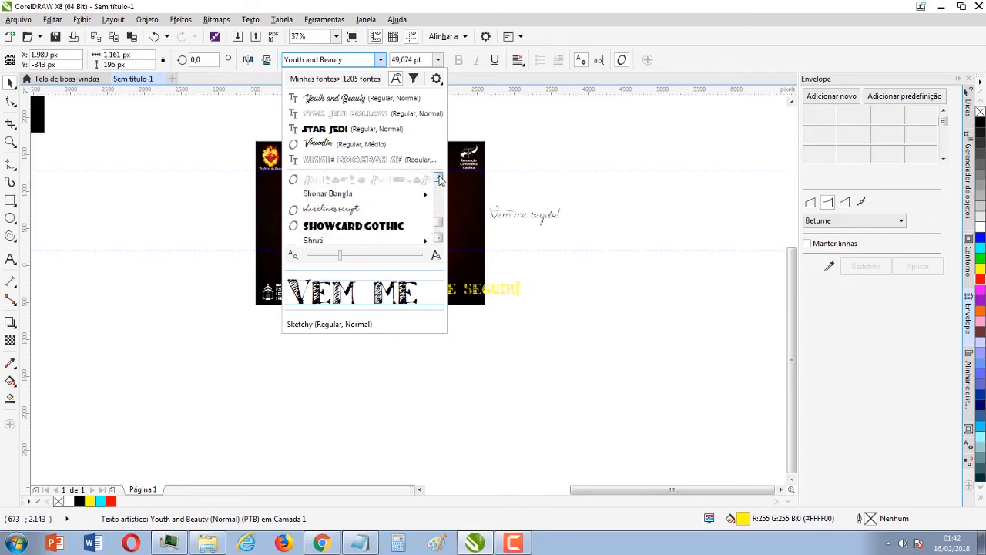
{"action": "left_click", "coordinate": [391, 211]}
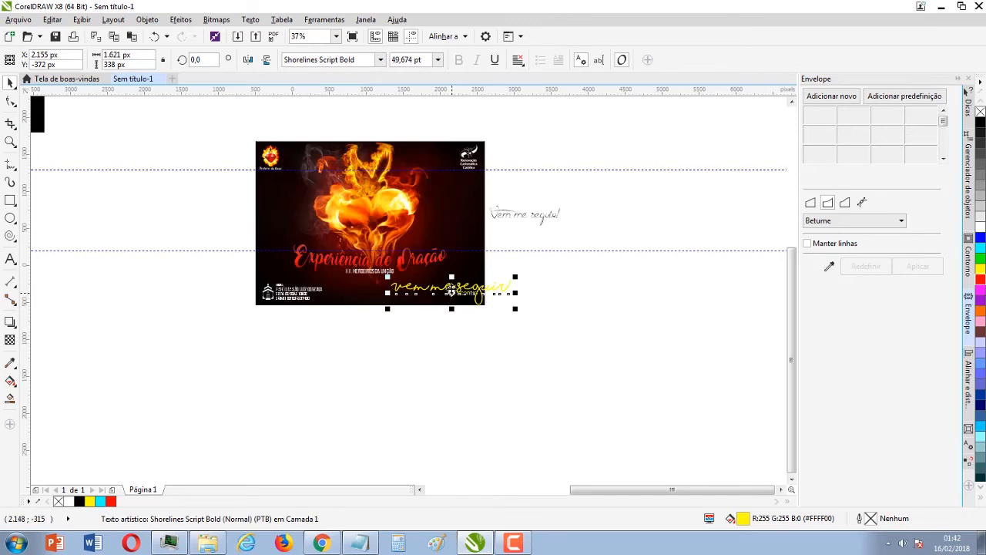
Step: Shrink the slogan to about 38.4 pt and move it inside the poster to about X 1,880, Y -363 px
{"action": "scroll", "coordinate": [451, 291], "scroll_direction": "up", "scroll_amount": 2}
{"action": "left_click_drag", "start_coordinate": [534, 327], "coordinate": [478, 318]}
{"action": "left_click_drag", "start_coordinate": [385, 292], "coordinate": [369, 297]}
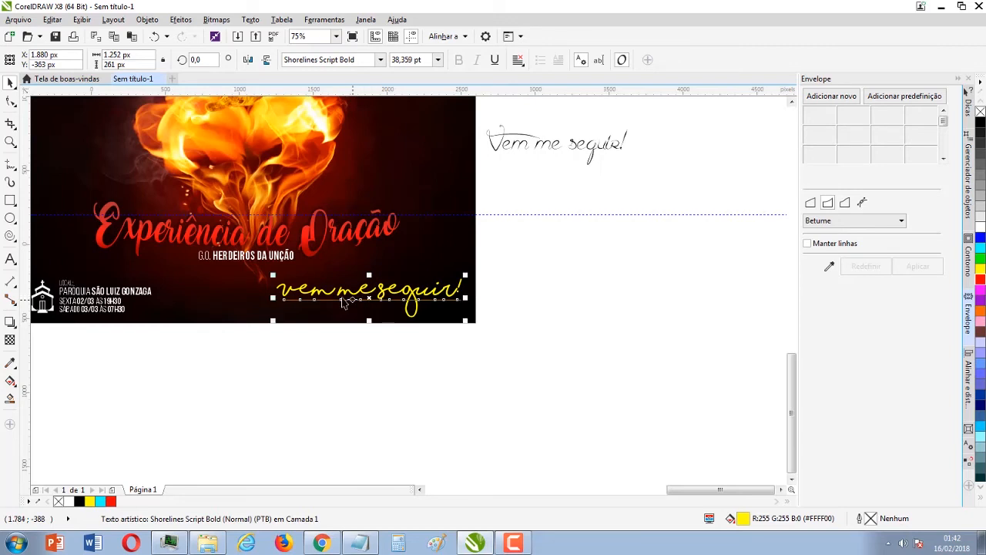
Step: Widen the gaps between the slogan's words by adding a space before "me" and before "seguir!"
{"action": "left_click", "coordinate": [9, 261]}
{"action": "left_click", "coordinate": [335, 301]}
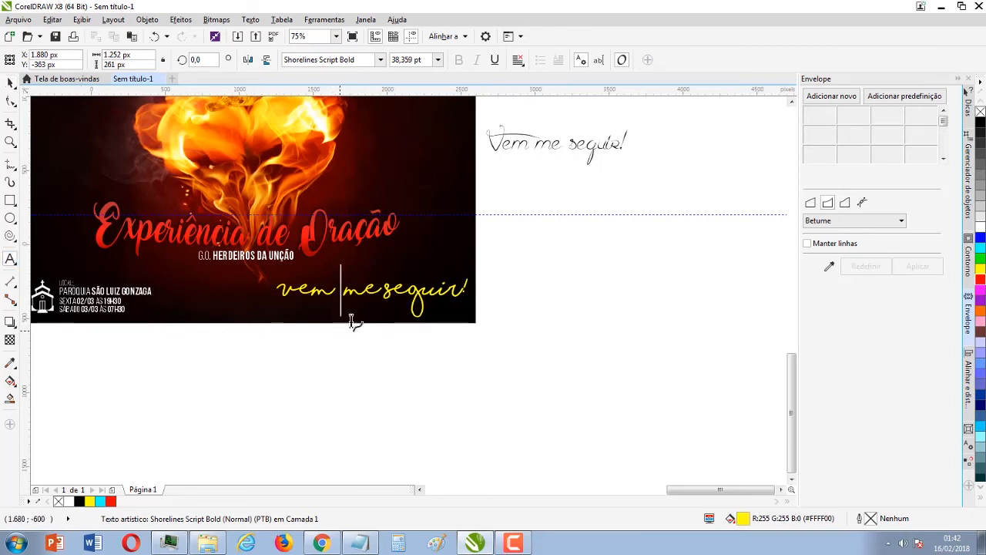
{"action": "left_click", "coordinate": [376, 301]}
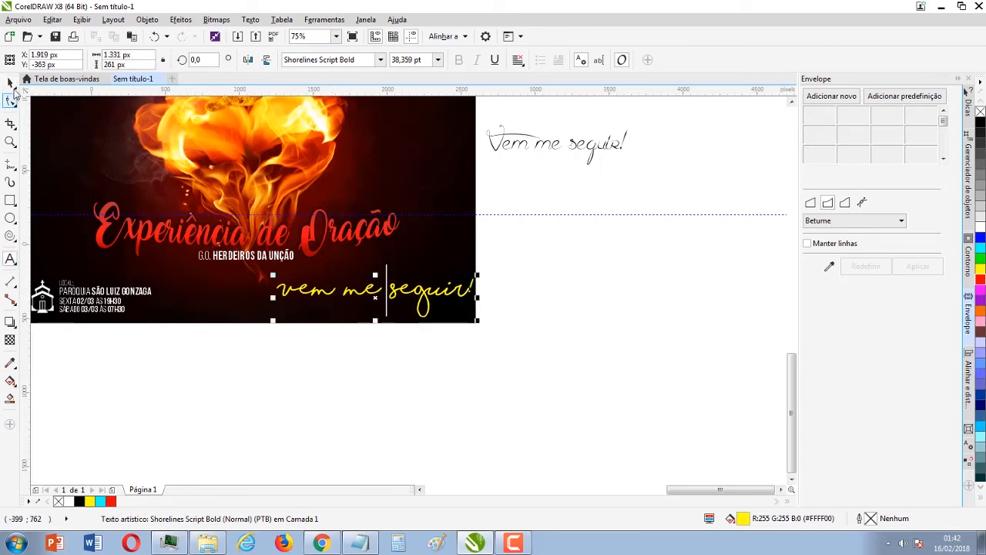
Step: Reduce the slogan to about 34.5 pt and reposition it in the poster's corner at about X 1,876, Y -355 px
{"action": "left_click", "coordinate": [11, 83]}
{"action": "left_click_drag", "start_coordinate": [475, 319], "coordinate": [456, 316]}
{"action": "left_click_drag", "start_coordinate": [363, 295], "coordinate": [368, 296]}
{"action": "left_click", "coordinate": [544, 362]}
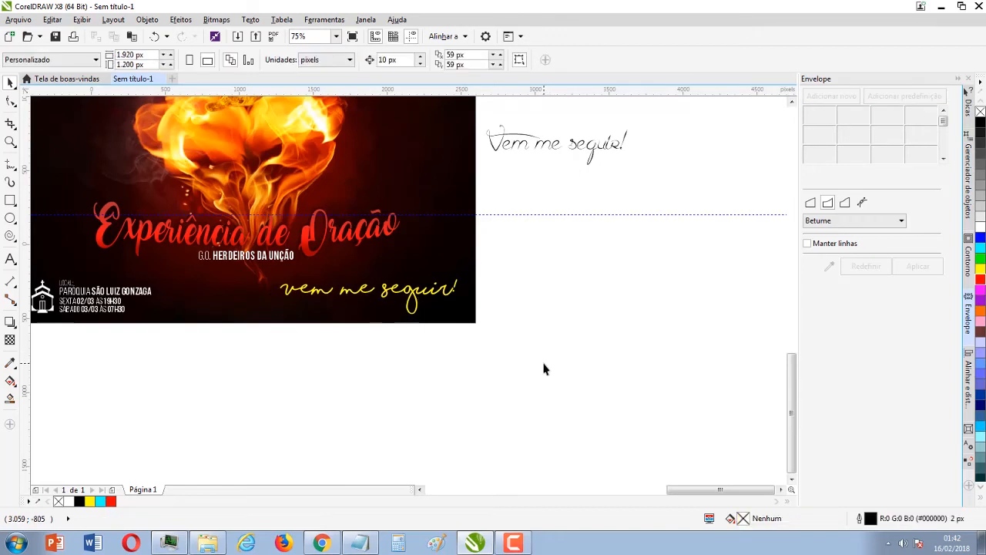
Step: Browse upward through the font list for another script and apply Paulinho Pedra Azul to the poster's "Vem me seguir!" slogan
{"action": "scroll", "coordinate": [531, 260], "scroll_direction": "down", "scroll_amount": 2}
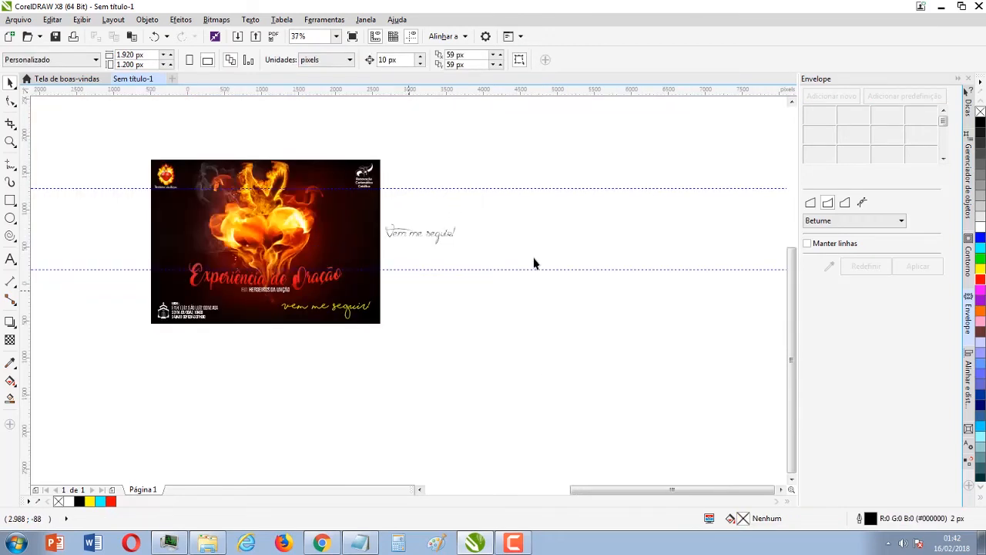
{"action": "scroll", "coordinate": [387, 308], "scroll_direction": "up", "scroll_amount": 2}
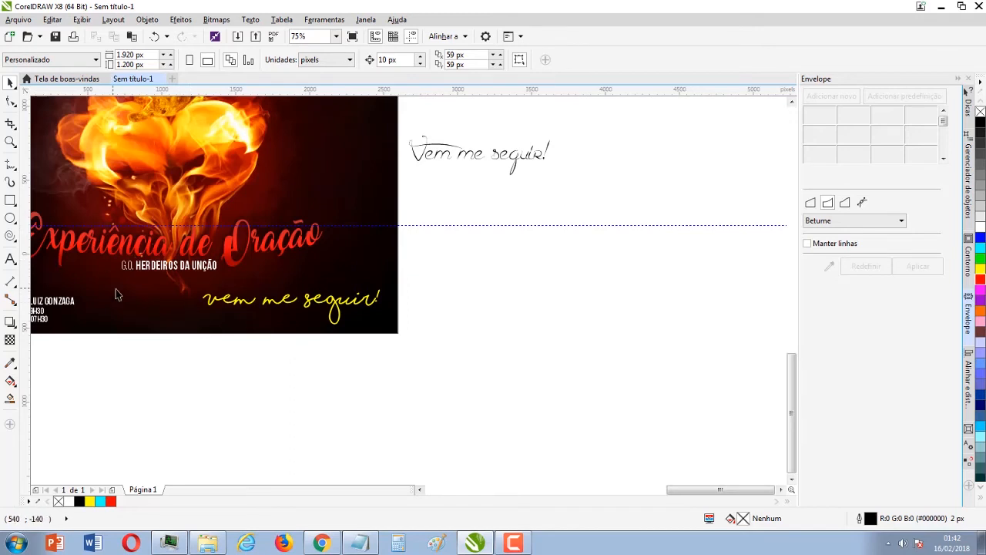
{"action": "scroll", "coordinate": [213, 304], "scroll_direction": "down", "scroll_amount": 2}
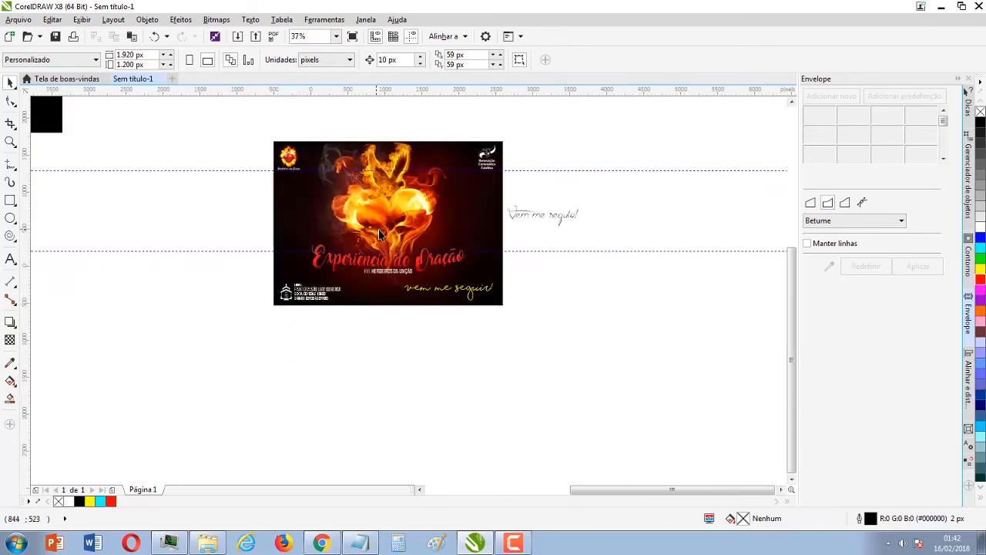
{"action": "scroll", "coordinate": [361, 162], "scroll_direction": "up", "scroll_amount": 2}
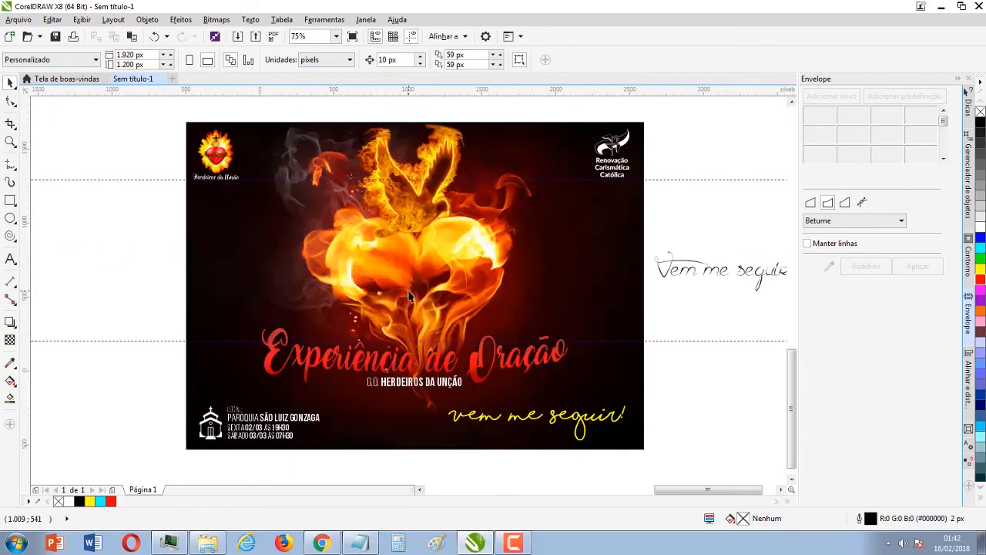
{"action": "left_click", "coordinate": [472, 420]}
{"action": "left_click", "coordinate": [378, 60]}
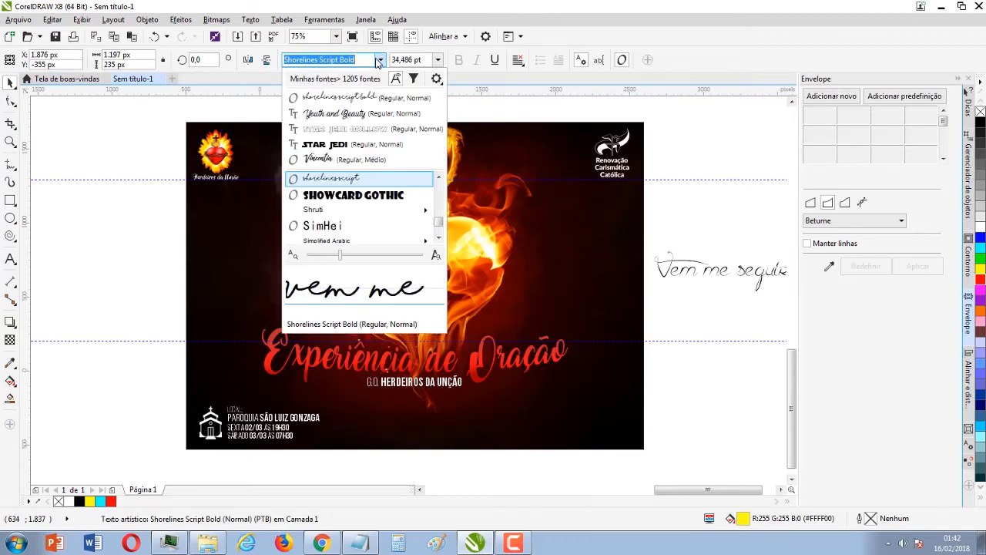
{"action": "left_click", "coordinate": [439, 179]}
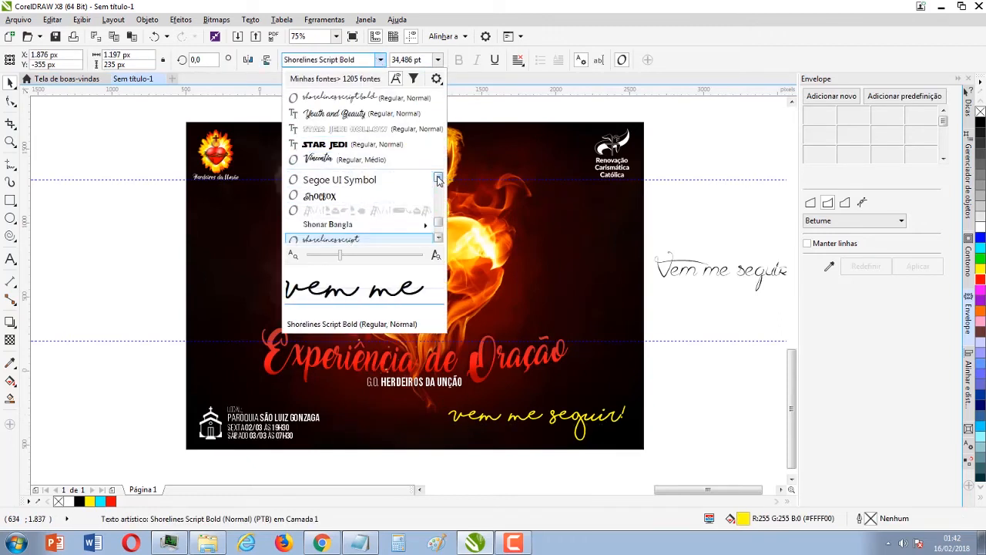
{"action": "left_click_drag", "start_coordinate": [438, 179], "coordinate": [438, 178]}
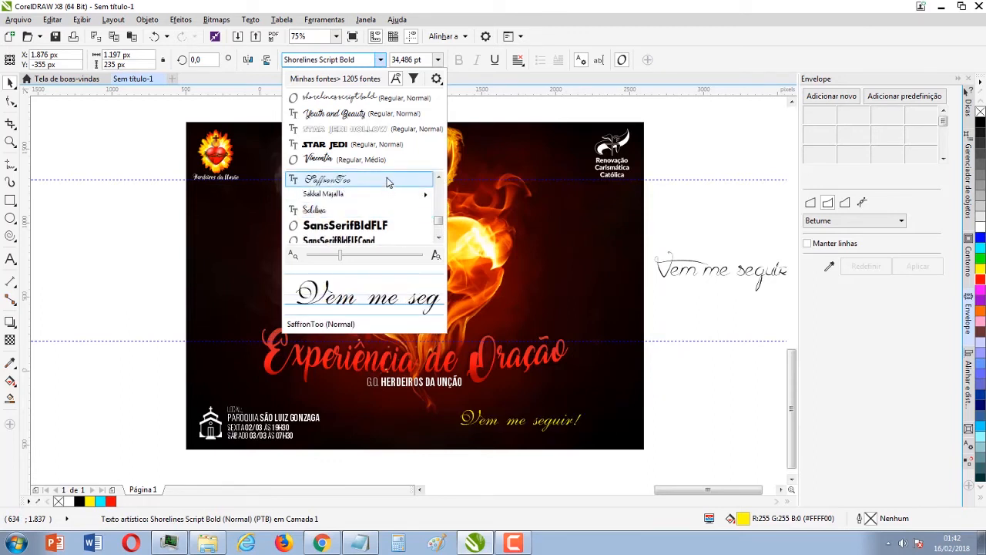
{"action": "left_click_drag", "start_coordinate": [437, 180], "coordinate": [438, 180]}
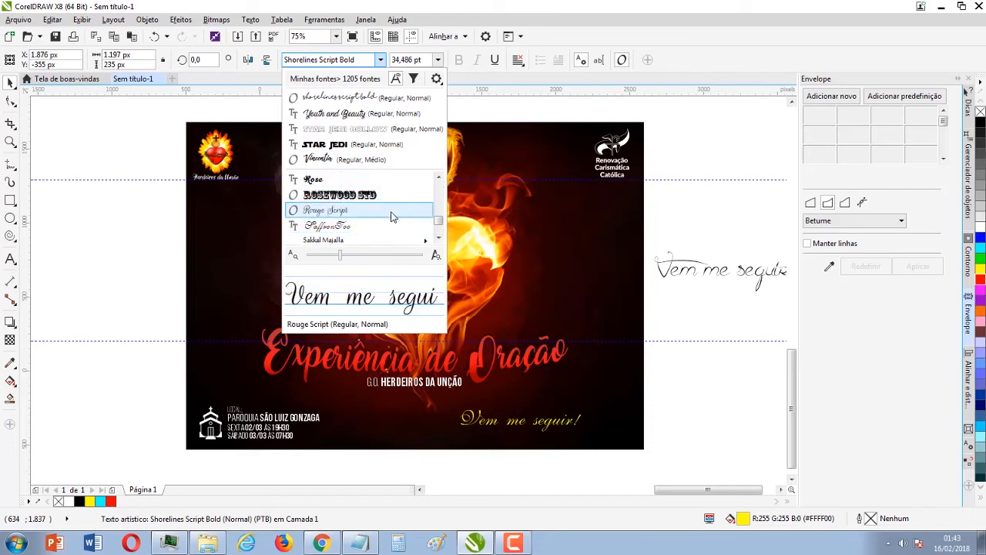
{"action": "scroll", "coordinate": [393, 227], "scroll_direction": "up", "scroll_amount": 5}
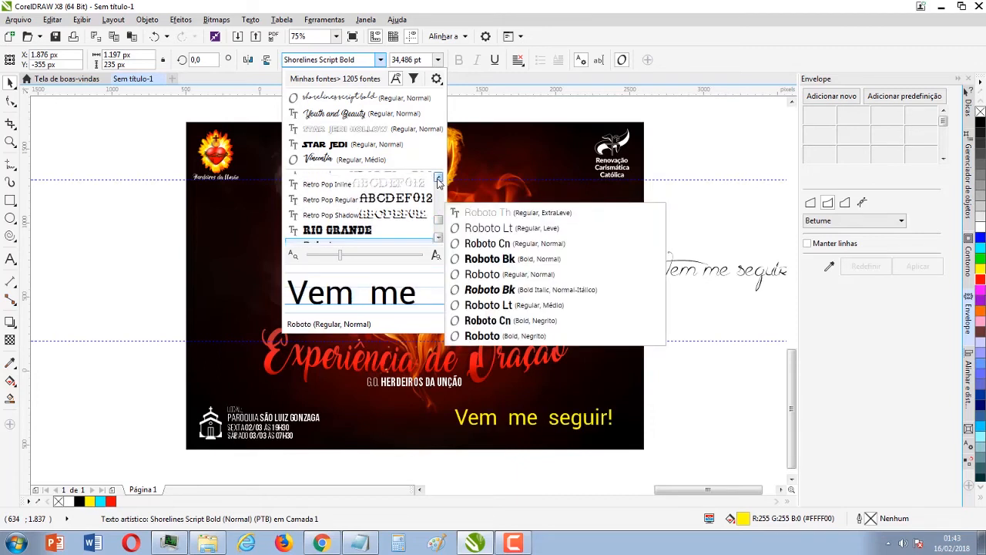
{"action": "left_click", "coordinate": [438, 179]}
{"action": "left_click", "coordinate": [438, 179]}
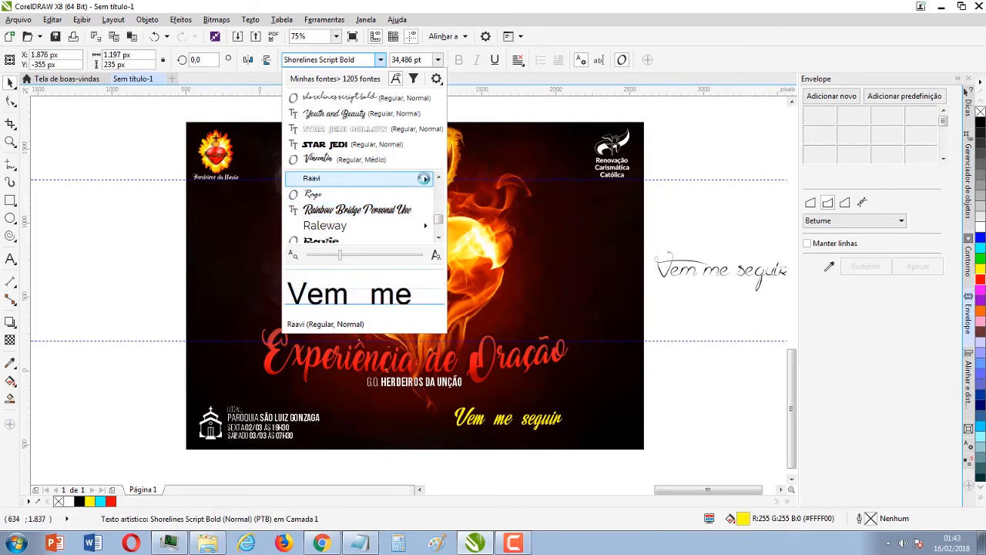
{"action": "left_click", "coordinate": [438, 180]}
{"action": "left_click", "coordinate": [438, 180]}
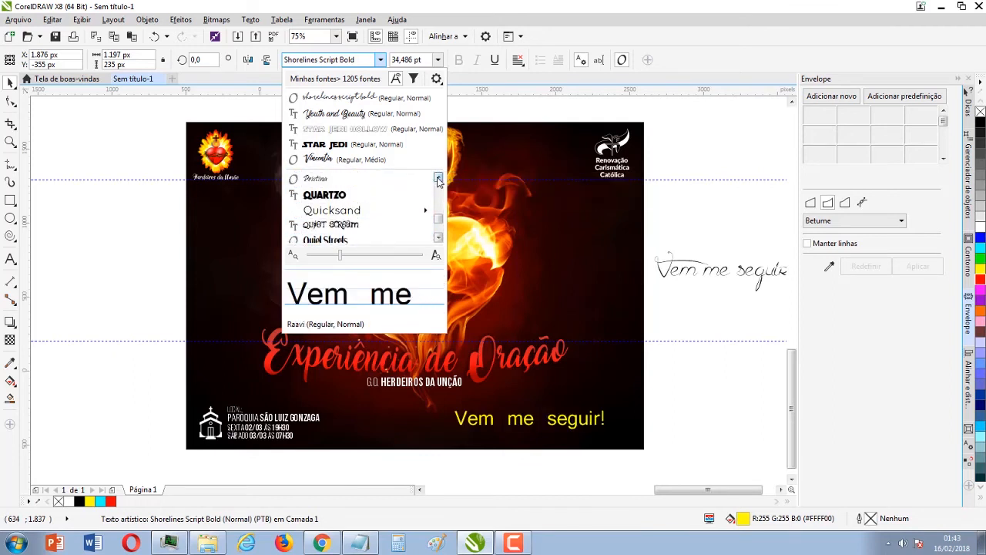
{"action": "left_click", "coordinate": [438, 180]}
{"action": "left_click", "coordinate": [438, 180]}
{"action": "left_click", "coordinate": [438, 179]}
{"action": "left_click", "coordinate": [438, 179]}
{"action": "left_click", "coordinate": [439, 180]}
{"action": "left_click", "coordinate": [439, 180]}
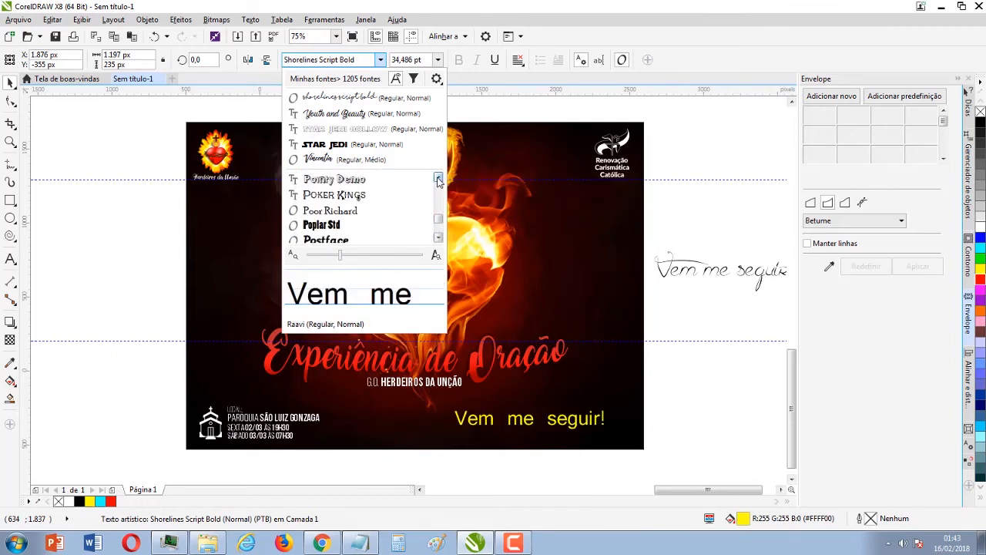
{"action": "left_click", "coordinate": [439, 179]}
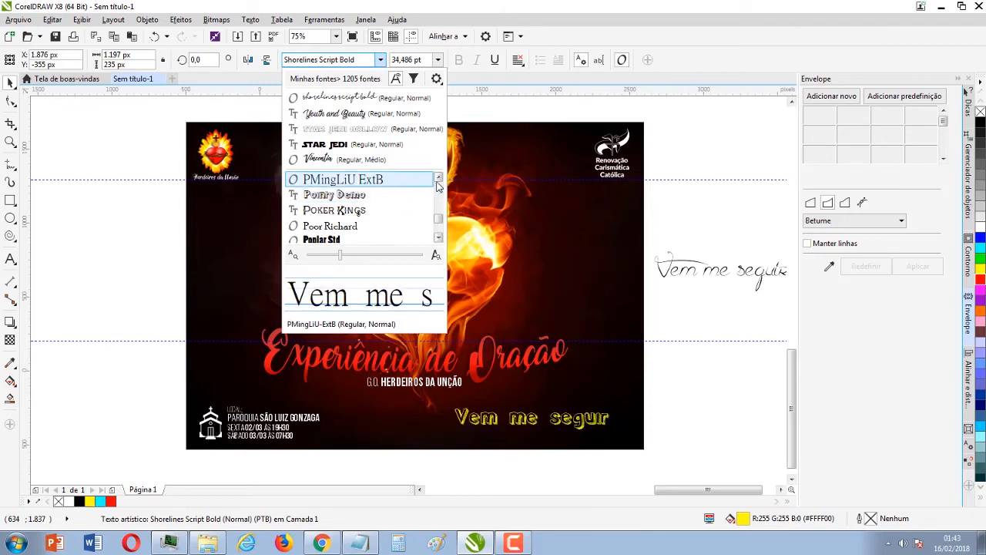
{"action": "left_click", "coordinate": [438, 179]}
{"action": "left_click", "coordinate": [438, 180]}
{"action": "left_click", "coordinate": [438, 180]}
{"action": "left_click", "coordinate": [438, 180]}
{"action": "left_click", "coordinate": [439, 179]}
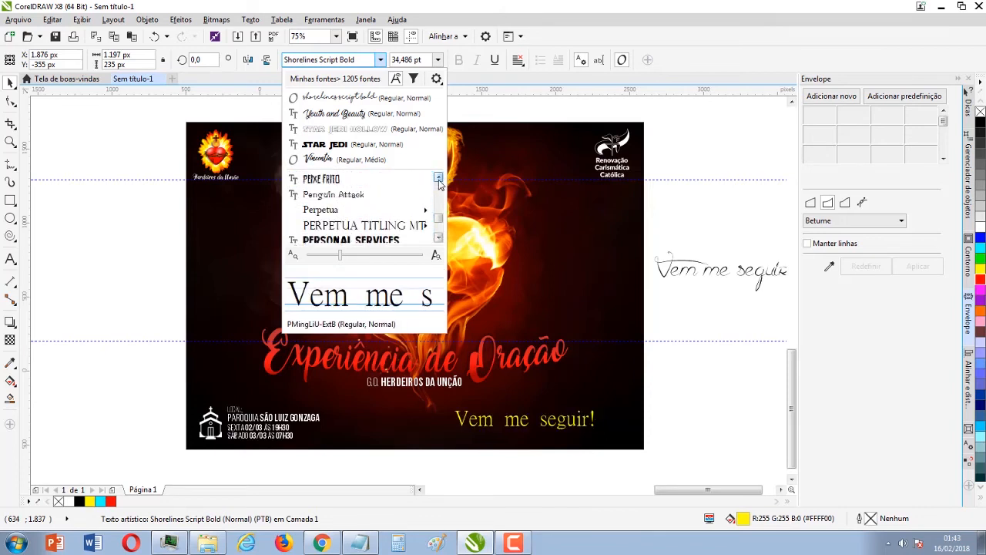
{"action": "left_click", "coordinate": [438, 179]}
{"action": "left_click", "coordinate": [438, 180]}
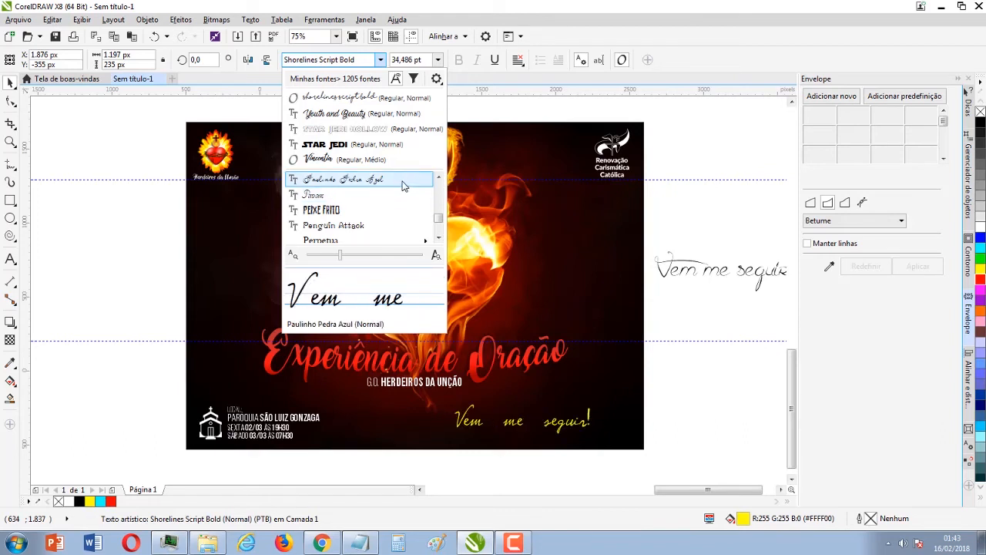
{"action": "left_click", "coordinate": [402, 182]}
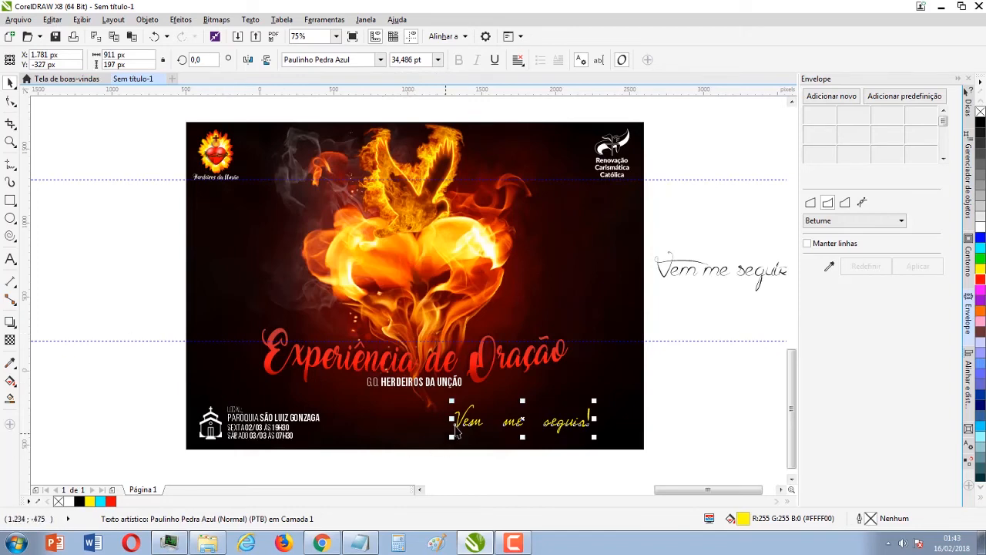
Step: Delete the extra spaces before "me" and "seguir!" so single spaces separate the slogan's words
{"action": "left_click", "coordinate": [11, 259]}
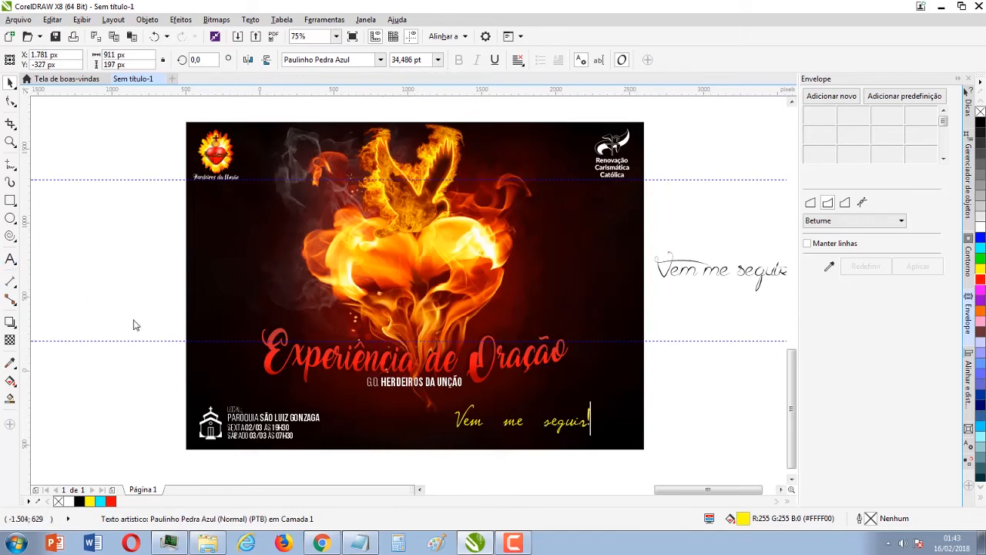
{"action": "left_click", "coordinate": [481, 420]}
{"action": "scroll", "coordinate": [495, 436], "scroll_direction": "up", "scroll_amount": 2}
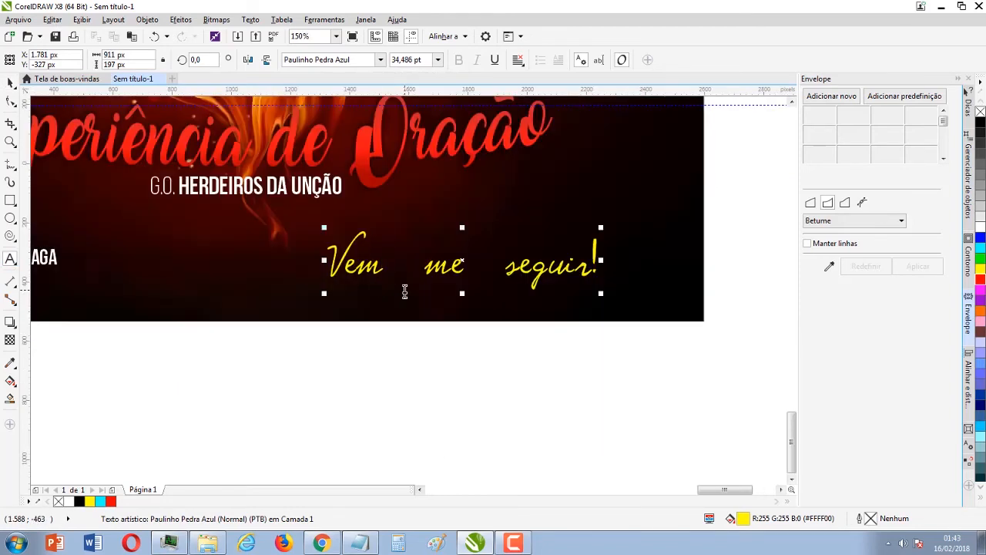
{"action": "key", "text": "Delete"}
{"action": "key", "text": "Right"}
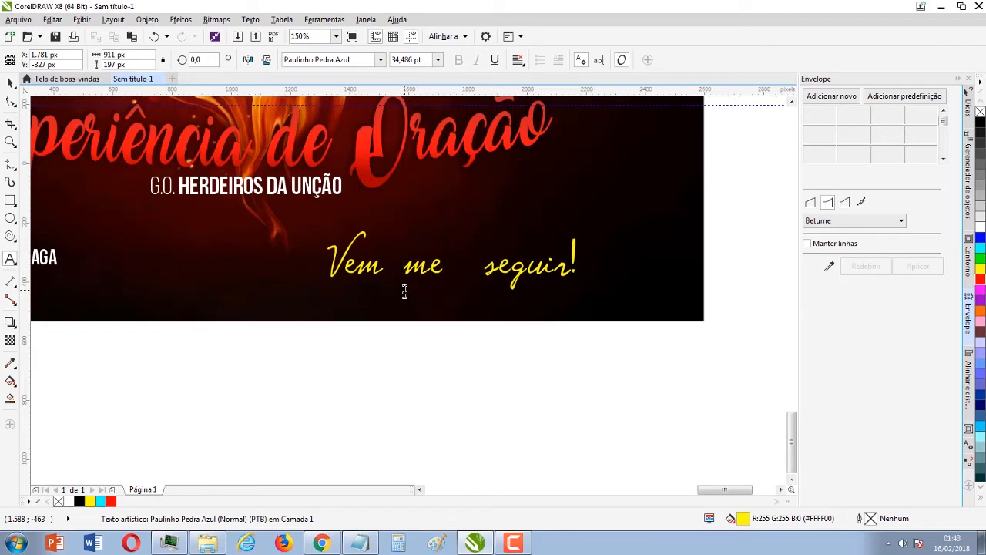
{"action": "key", "text": "Delete"}
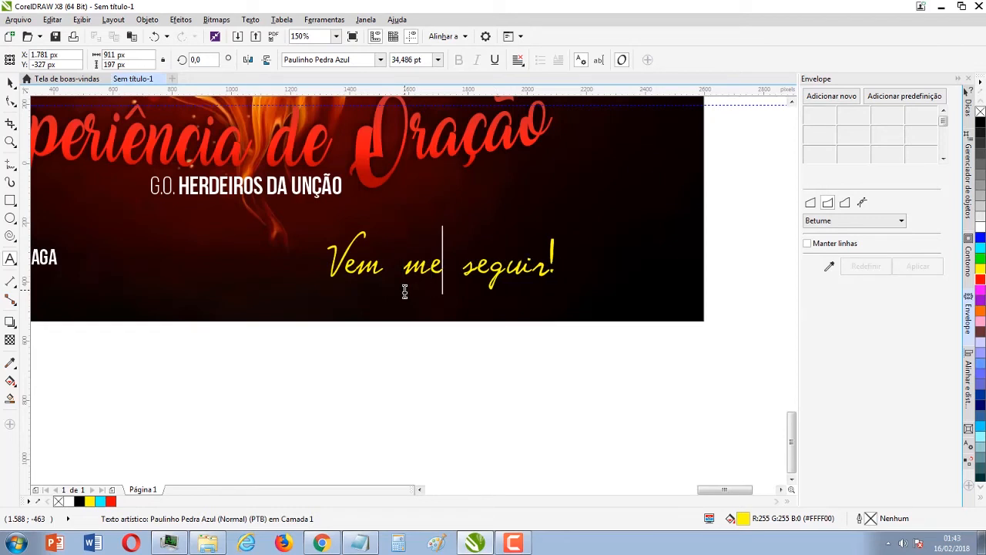
Step: Enlarge the slogan to about 44.3 pt and move it into the poster's lower corner
{"action": "left_click", "coordinate": [7, 83]}
{"action": "left_click_drag", "start_coordinate": [566, 224], "coordinate": [623, 210]}
{"action": "left_click_drag", "start_coordinate": [478, 260], "coordinate": [513, 271]}
{"action": "left_click", "coordinate": [270, 385]}
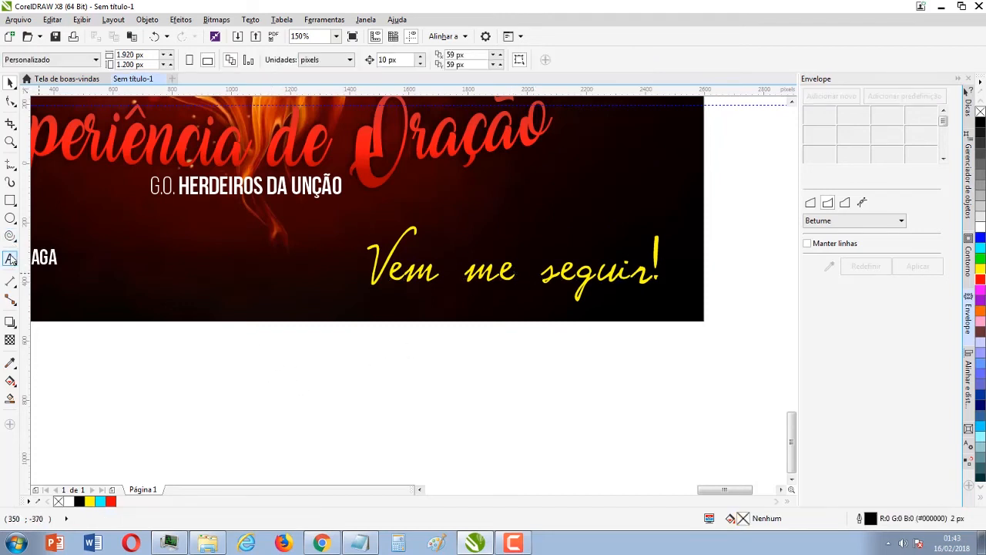
Step: Add the artistic text "Tema:" on the empty area below the poster
{"action": "left_click", "coordinate": [11, 258]}
{"action": "left_click", "coordinate": [235, 375]}
{"action": "type", "text": "Tema:"}
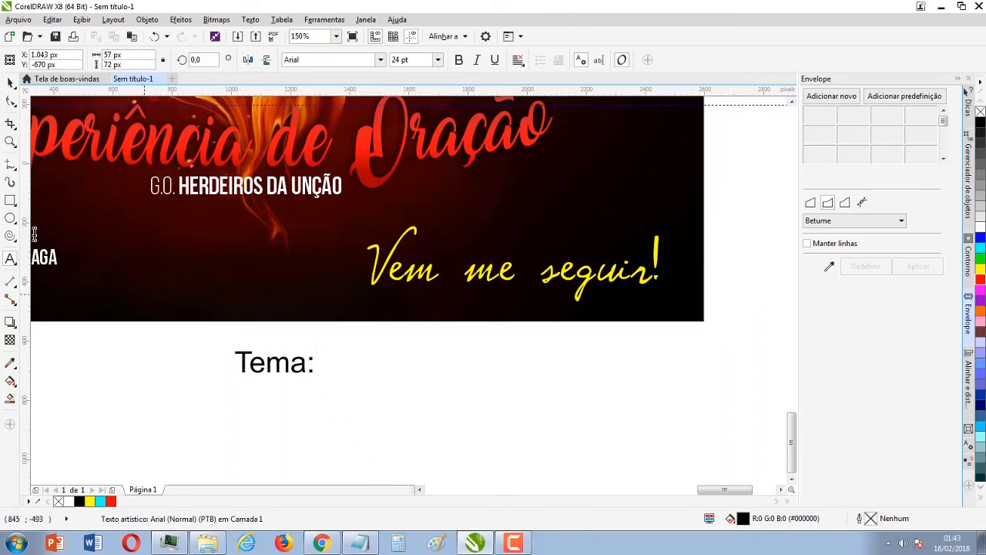
{"action": "left_click", "coordinate": [10, 82]}
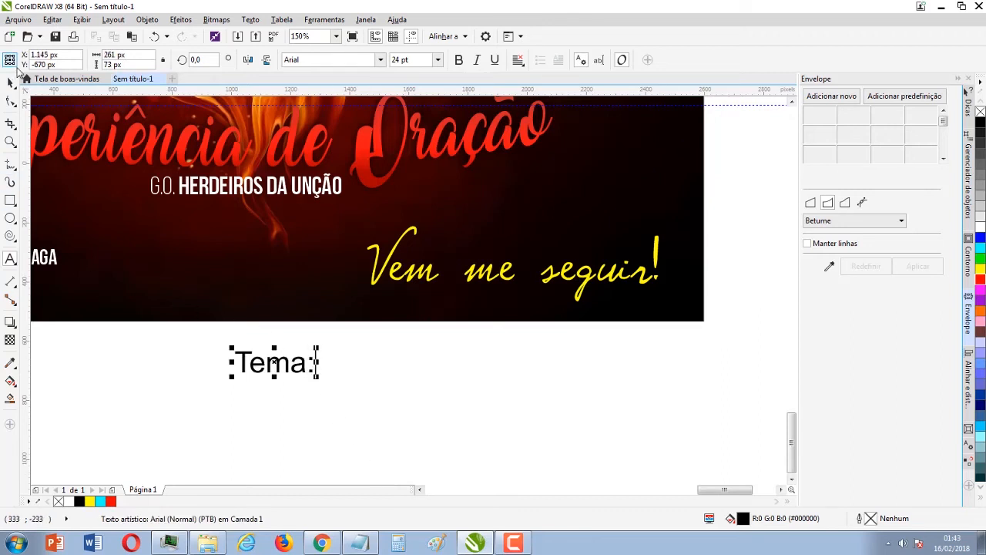
Step: Set the font of the "Tema:" text to Bebas Neue Book
{"action": "left_click", "coordinate": [248, 186]}
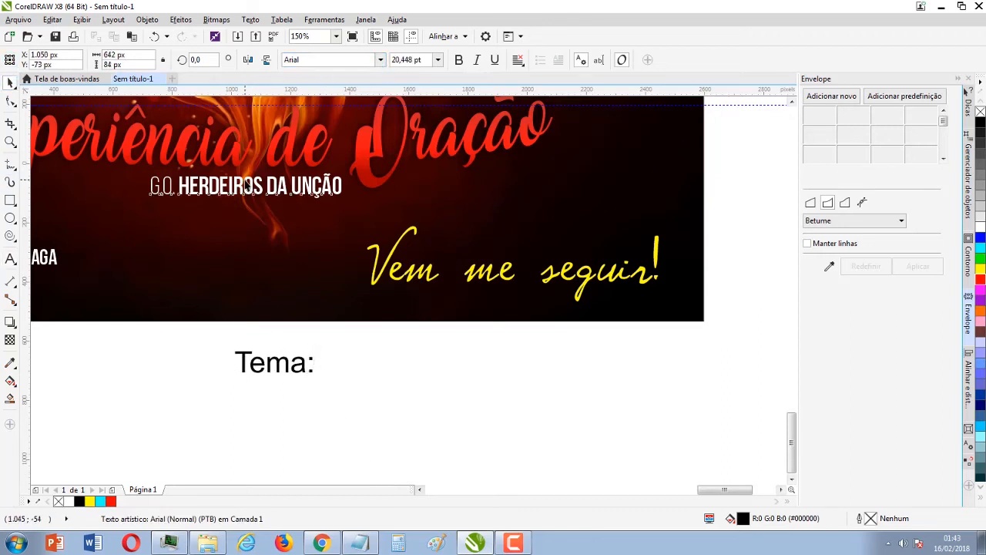
{"action": "left_click", "coordinate": [282, 364]}
{"action": "left_click", "coordinate": [380, 59]}
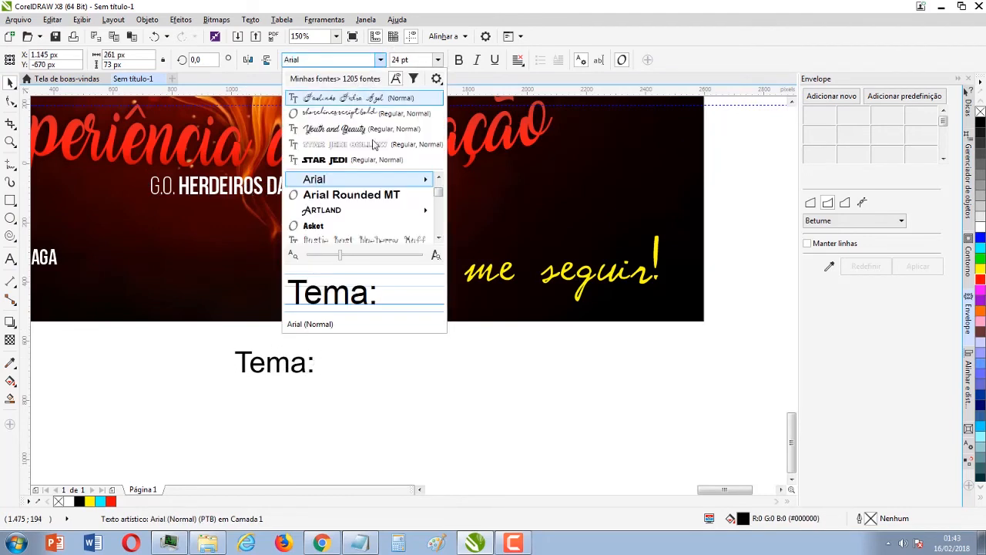
{"action": "type", "text": "be"}
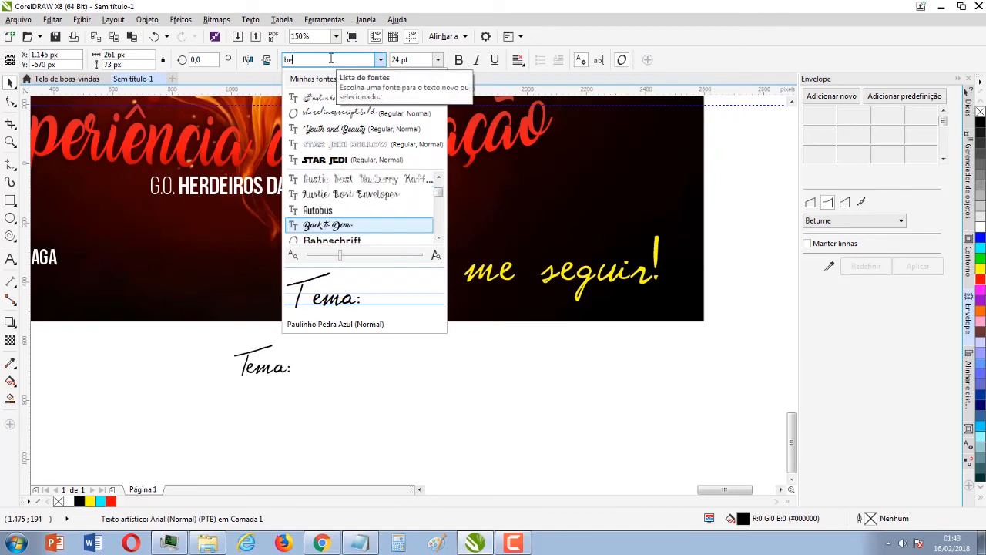
{"action": "type", "text": "bas"}
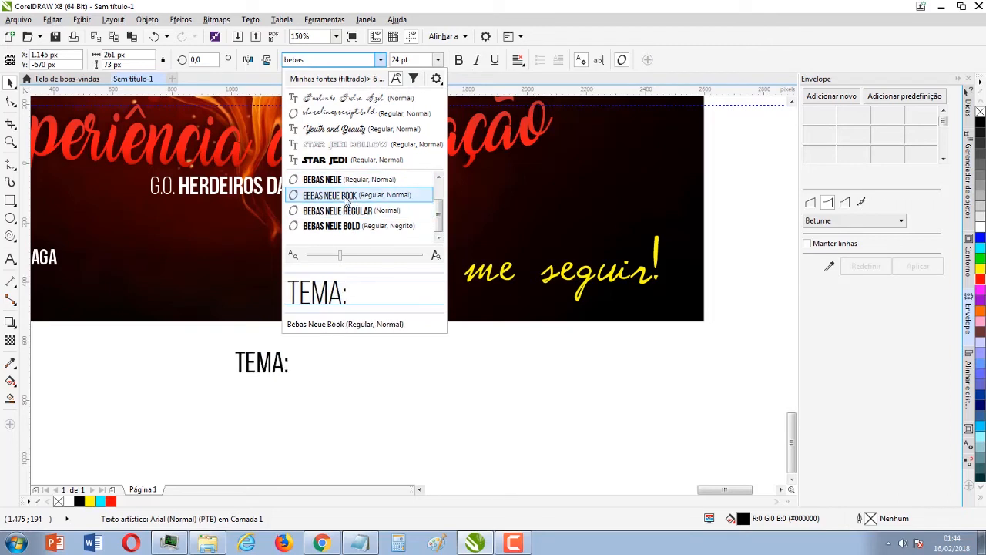
{"action": "left_click", "coordinate": [345, 197]}
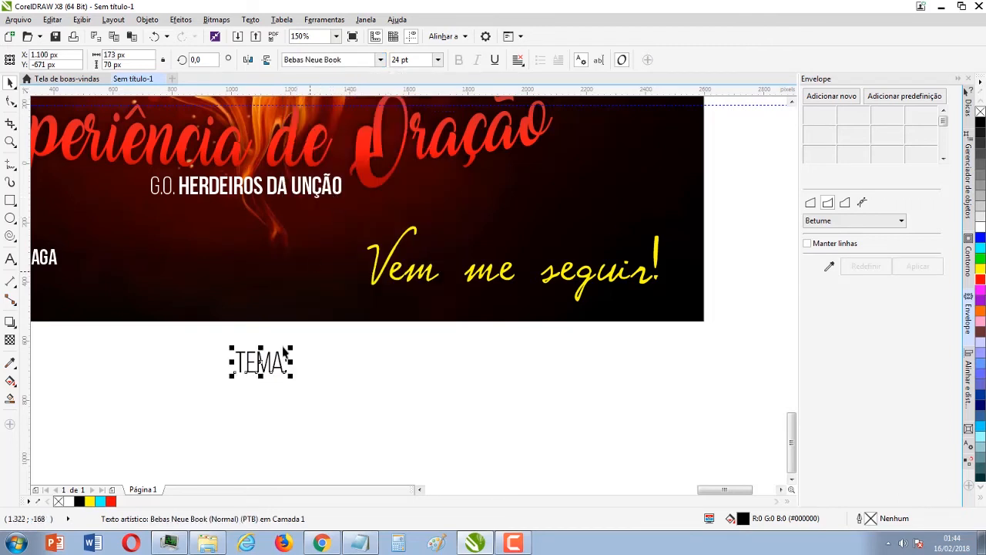
Step: Shrink the "Tema:" text to about 16.9 pt, place it just above the slogan's "Vem" and fill it yellow
{"action": "left_click_drag", "start_coordinate": [291, 375], "coordinate": [369, 232]}
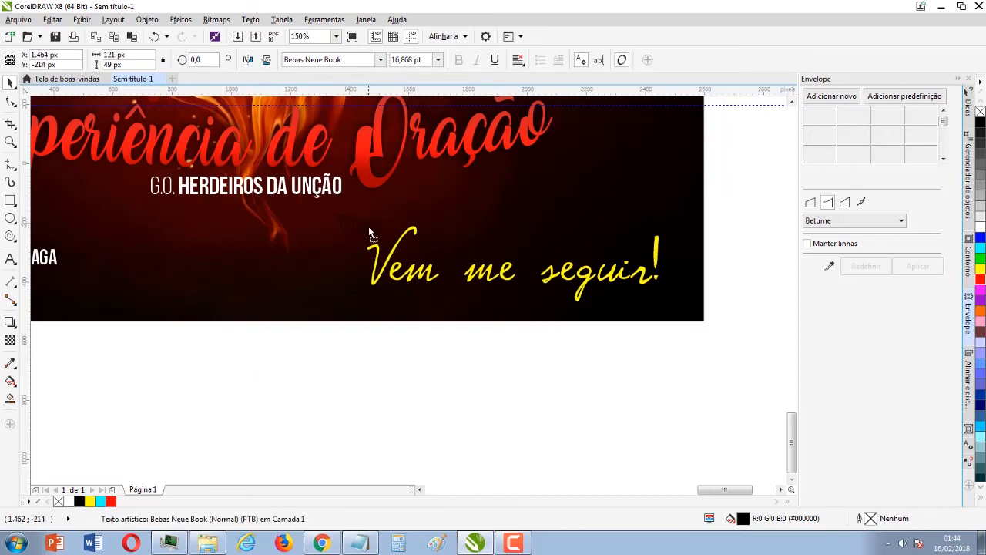
{"action": "left_click", "coordinate": [981, 270]}
{"action": "left_click", "coordinate": [407, 398]}
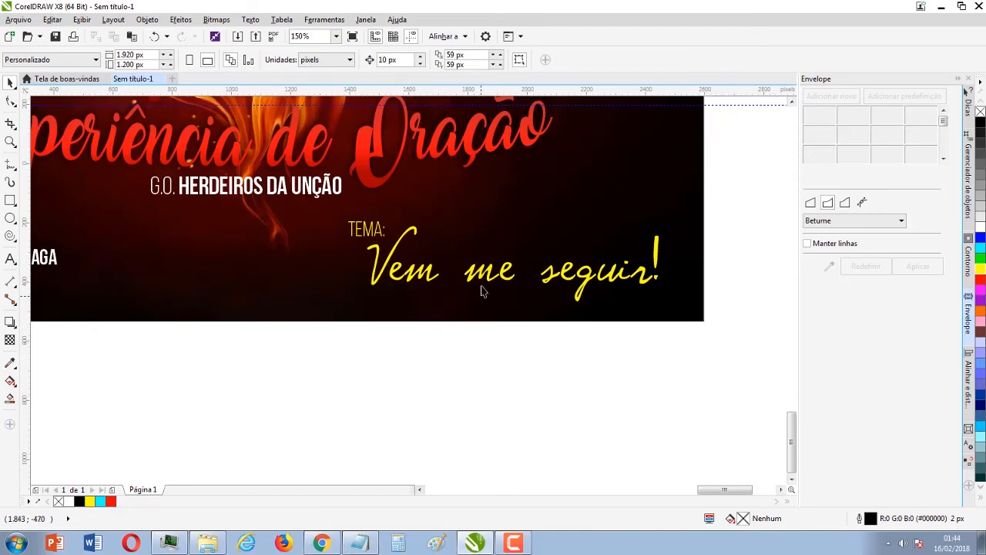
Step: Nudge the slogan slightly to about X 1,970, Y -332 px
{"action": "scroll", "coordinate": [436, 256], "scroll_direction": "down", "scroll_amount": 2}
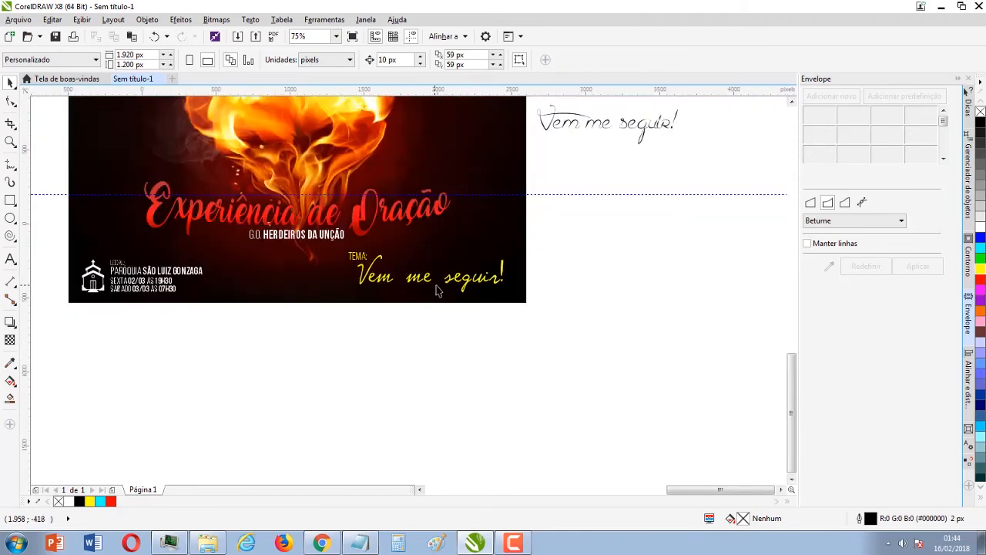
{"action": "scroll", "coordinate": [436, 291], "scroll_direction": "up", "scroll_amount": 4}
{"action": "left_click_drag", "start_coordinate": [424, 287], "coordinate": [433, 282]}
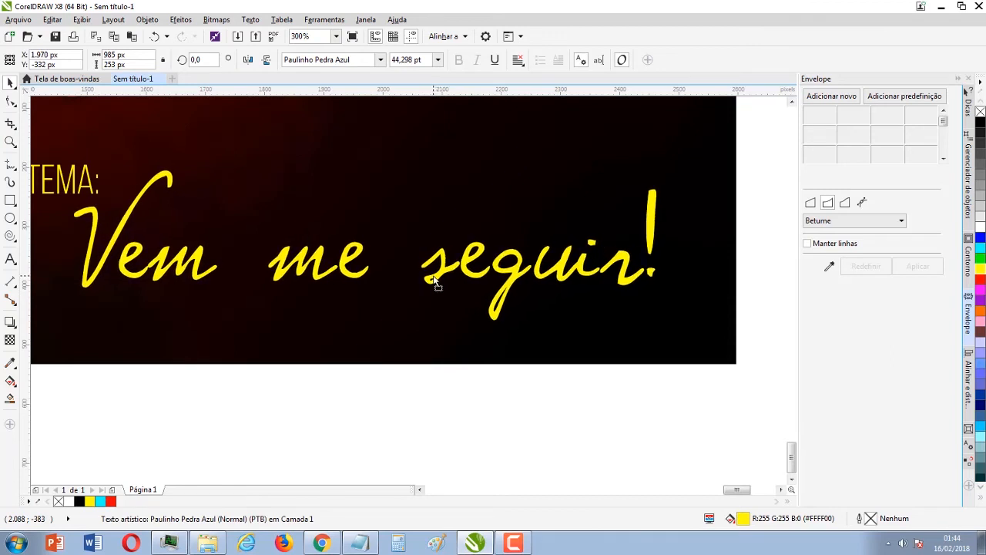
{"action": "scroll", "coordinate": [434, 282], "scroll_direction": "down", "scroll_amount": 2}
{"action": "left_click", "coordinate": [278, 362]}
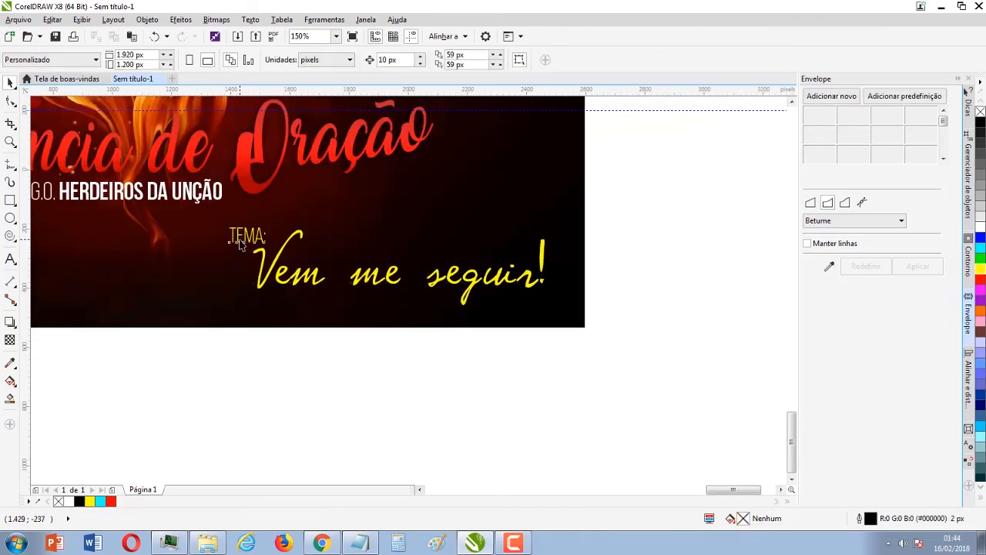
Step: Move the "TEMA:" label up and across, clear of the slogan's capital V
{"action": "left_click_drag", "start_coordinate": [249, 239], "coordinate": [322, 209]}
{"action": "left_click", "coordinate": [295, 223]}
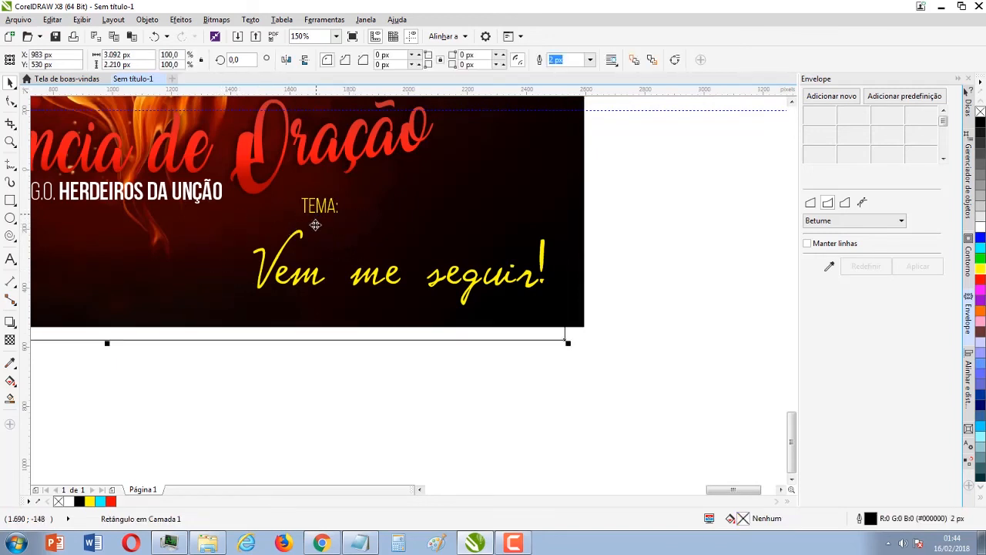
{"action": "left_click", "coordinate": [291, 367]}
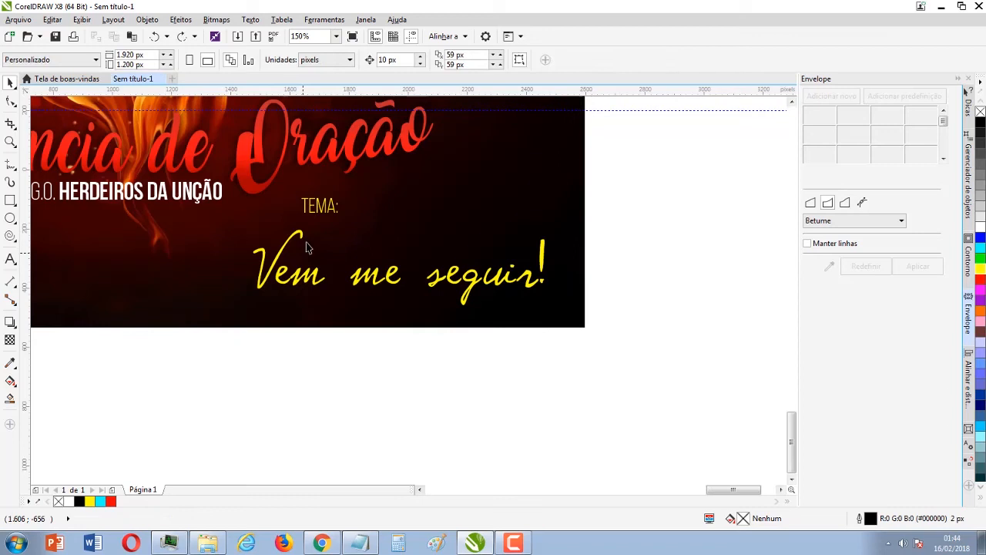
Step: Move the "TEMA:" label to the upper left of the slogan's "Vem", at about X 1,446, Y -202 px
{"action": "left_click", "coordinate": [320, 205]}
{"action": "left_click_drag", "start_coordinate": [319, 205], "coordinate": [245, 238]}
{"action": "key", "text": "F3"}
{"action": "key", "text": "F3"}
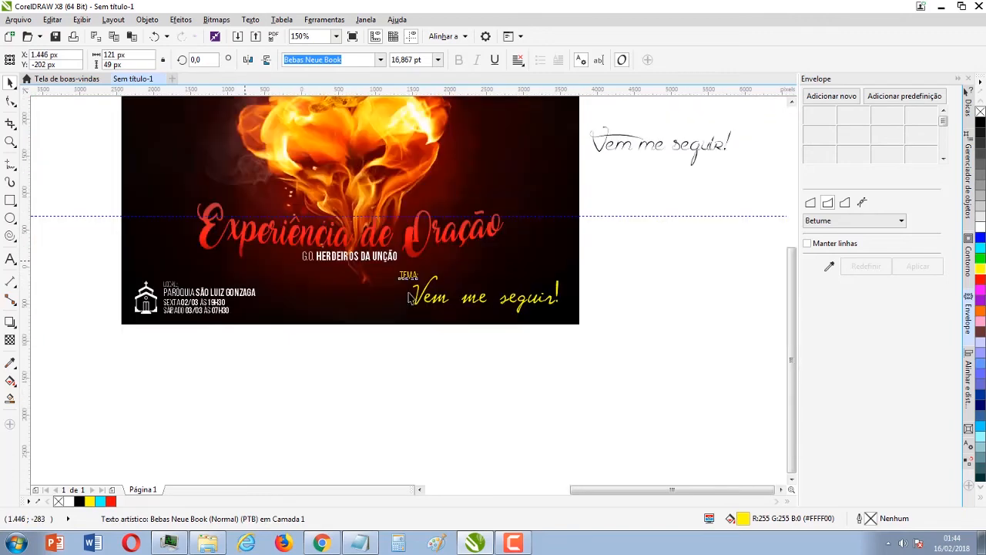
{"action": "left_click", "coordinate": [390, 356]}
{"action": "key", "text": "z"}
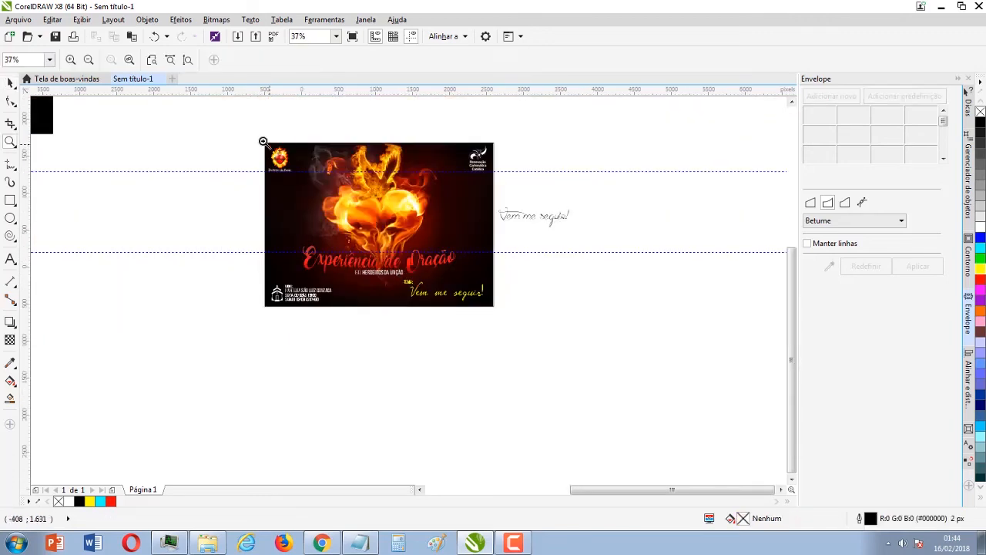
{"action": "left_click_drag", "start_coordinate": [256, 135], "coordinate": [499, 314]}
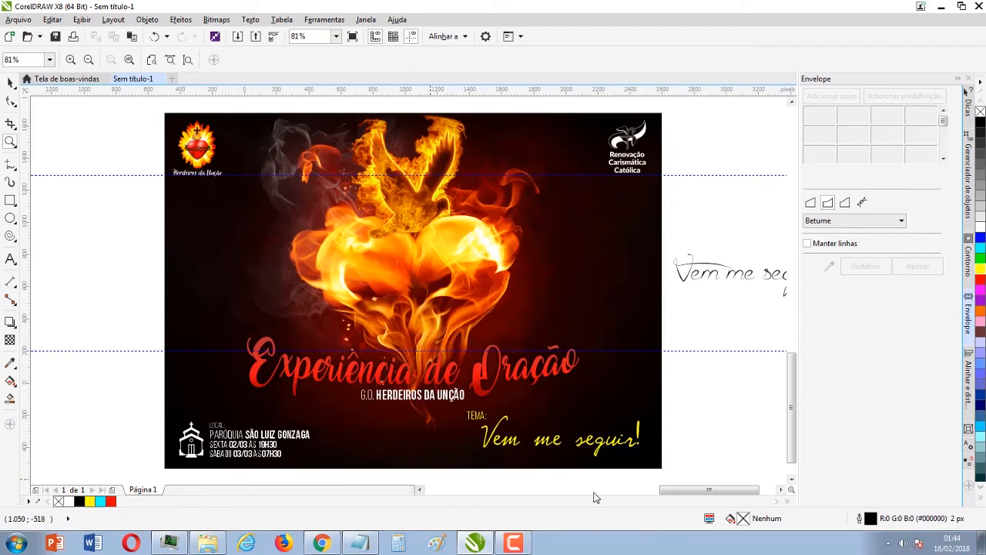
{"action": "left_click", "coordinate": [16, 85]}
{"action": "left_click", "coordinate": [551, 446]}
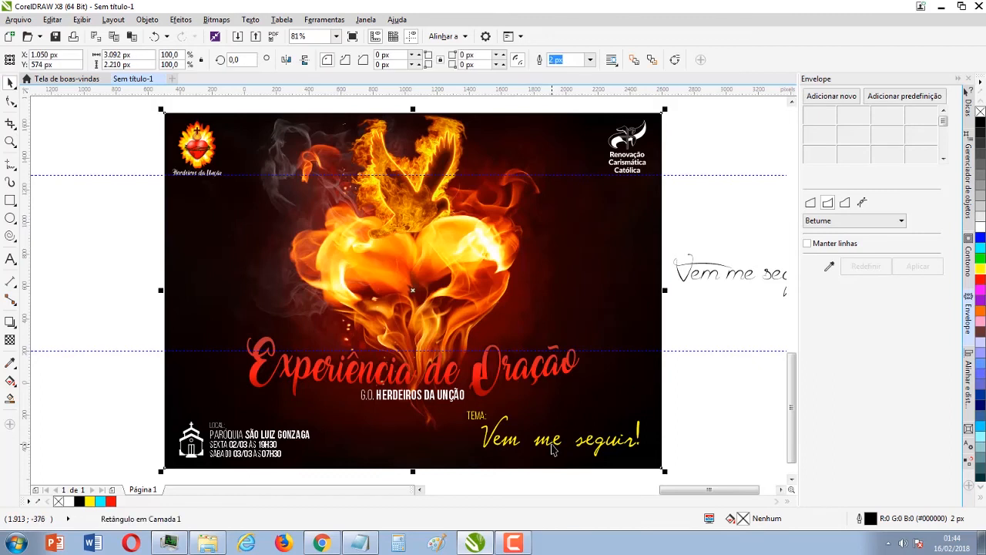
{"action": "key", "text": "Down"}
{"action": "key", "text": "Down"}
{"action": "key", "text": "Down"}
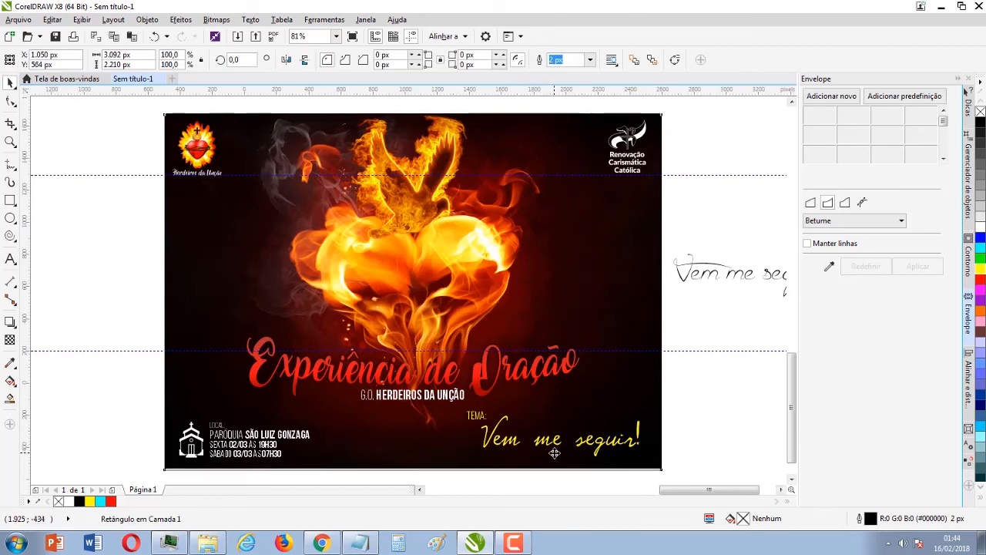
{"action": "key", "text": "Up"}
{"action": "key", "text": "Up"}
{"action": "key", "text": "Escape"}
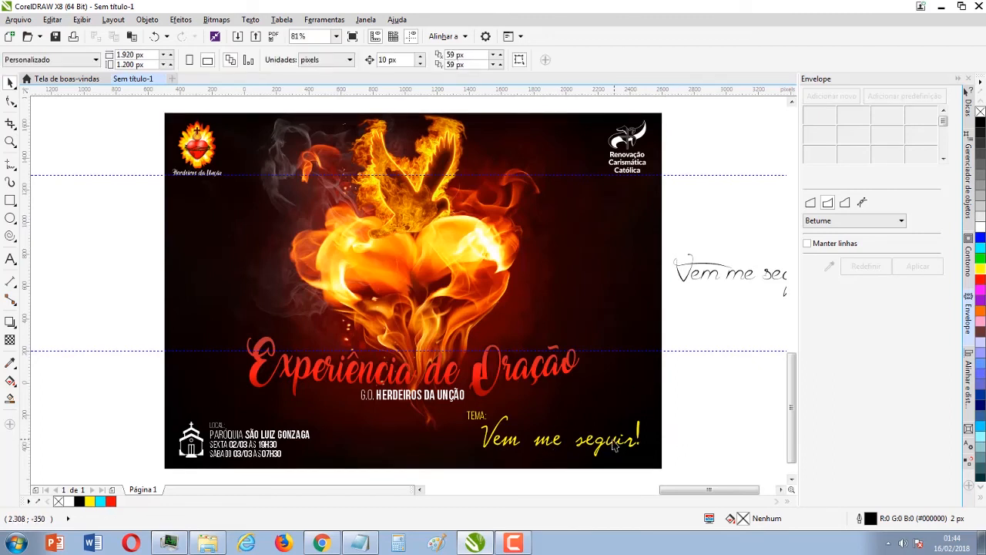
Step: Nudge the slogan down to Y -352 px and shift the "TEMA:" label slightly down and toward it
{"action": "left_click", "coordinate": [630, 445]}
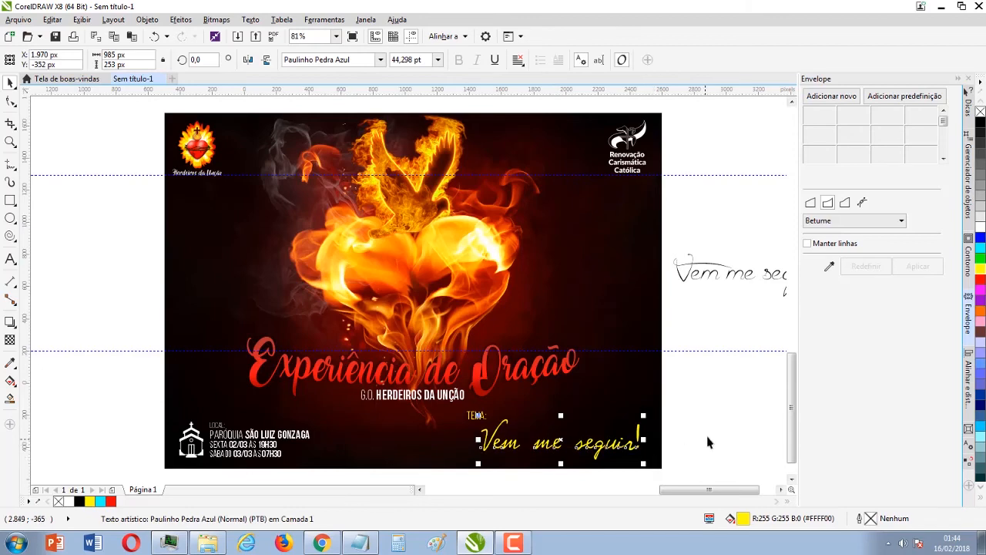
{"action": "key", "text": "Escape"}
{"action": "left_click", "coordinate": [478, 417]}
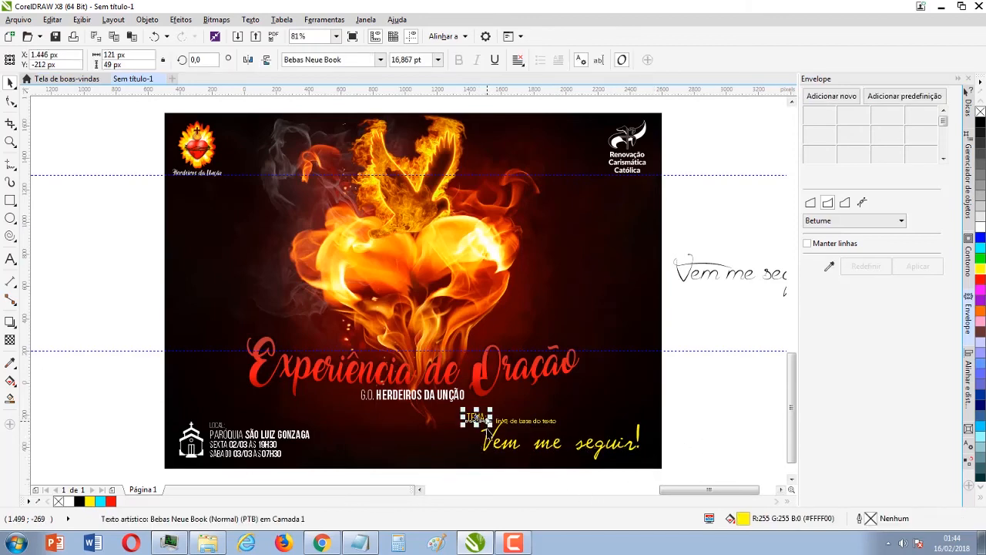
{"action": "key", "text": "Escape"}
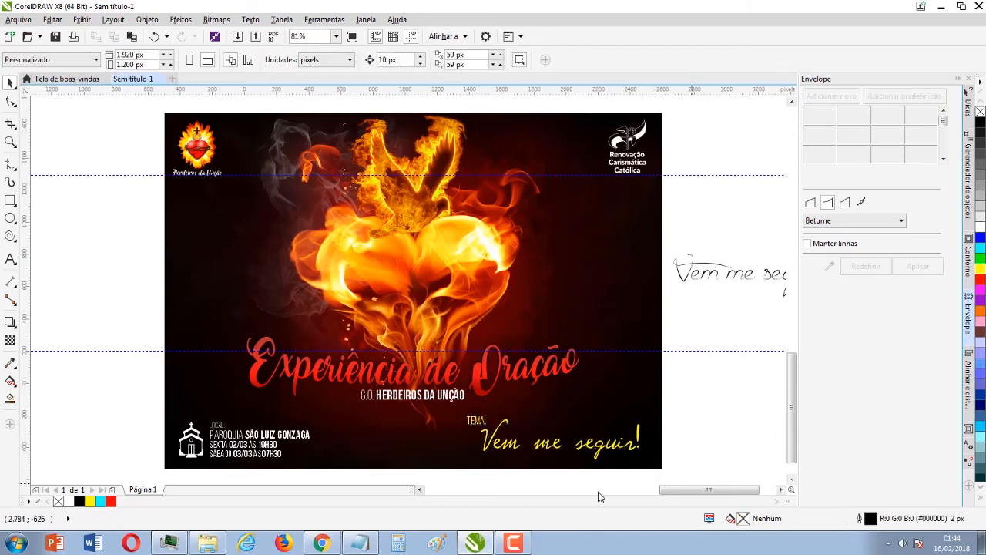
{"action": "left_click", "coordinate": [480, 422]}
{"action": "key", "text": "Escape"}
Step: Preview the whole poster in full screen to check the layout
{"action": "key", "text": "z"}
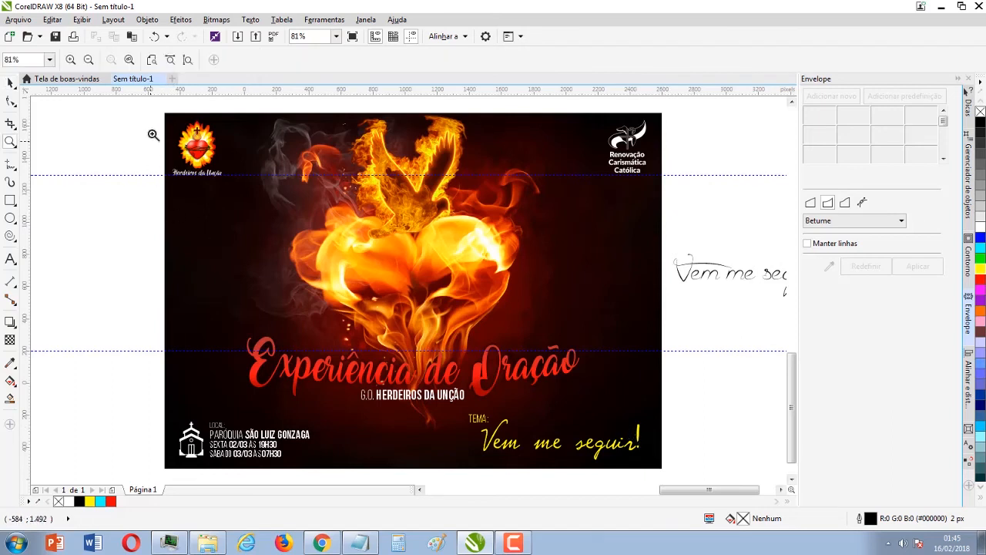
{"action": "left_click_drag", "start_coordinate": [159, 109], "coordinate": [667, 473]}
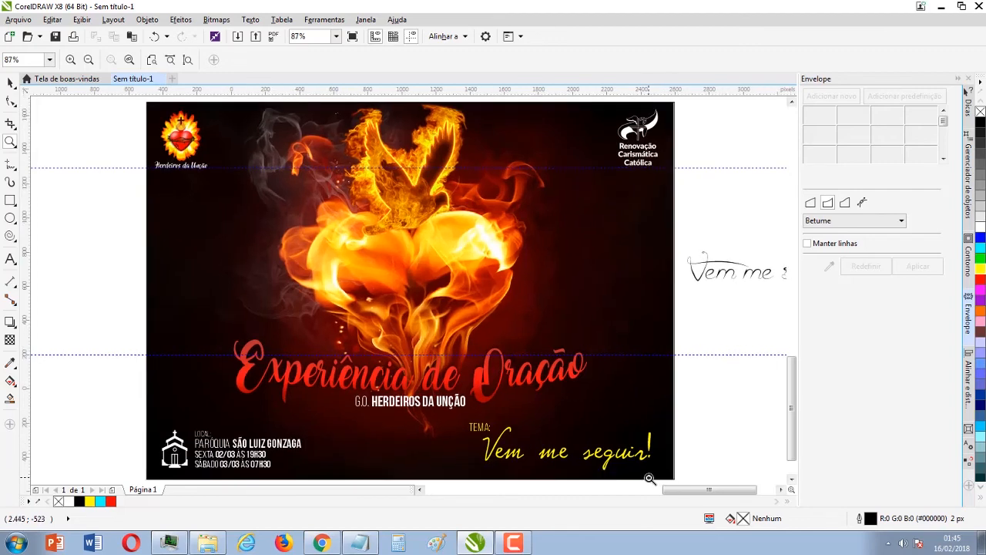
{"action": "key", "text": "F9"}
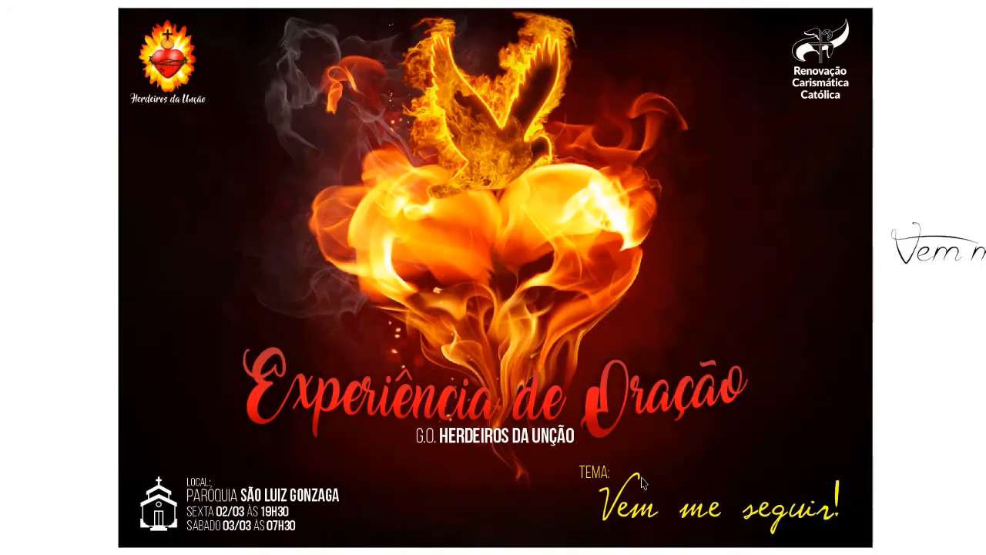
{"action": "left_click", "coordinate": [44, 322]}
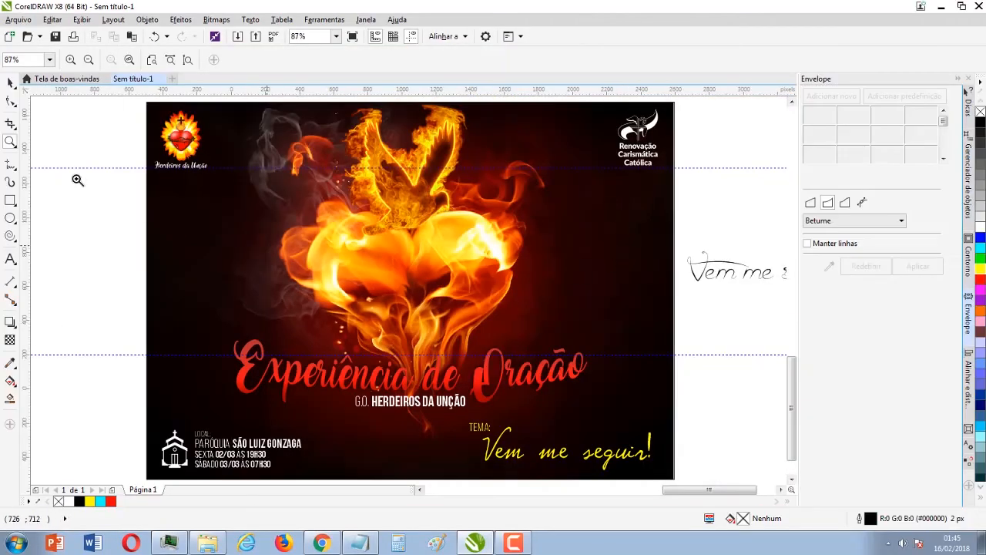
Step: Delete the Star Wars artwork and the spare black "Vem me seguir!" text beside the poster
{"action": "right_click", "coordinate": [128, 264]}
{"action": "key", "text": "space"}
{"action": "scroll", "coordinate": [93, 268], "scroll_direction": "down", "scroll_amount": 1}
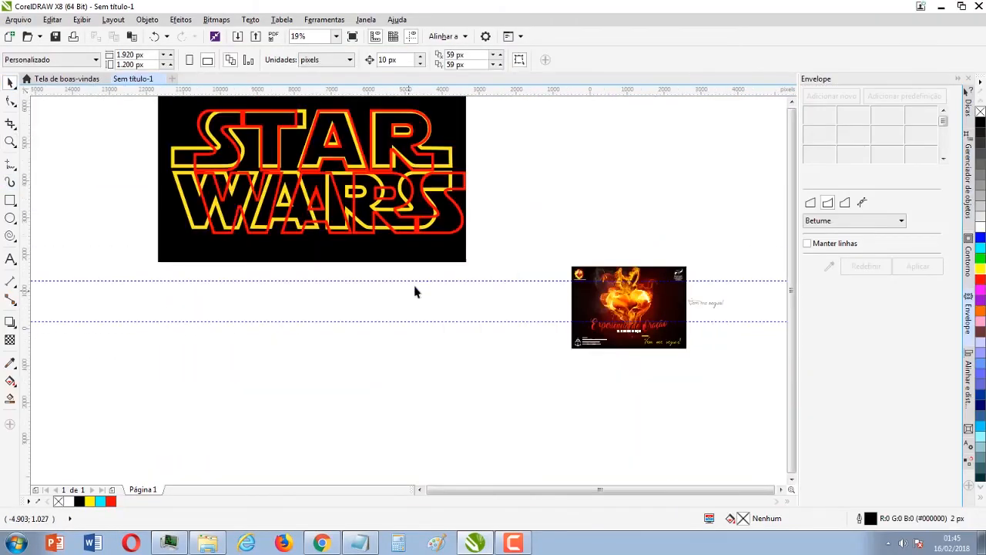
{"action": "left_click_drag", "start_coordinate": [480, 295], "coordinate": [127, 133]}
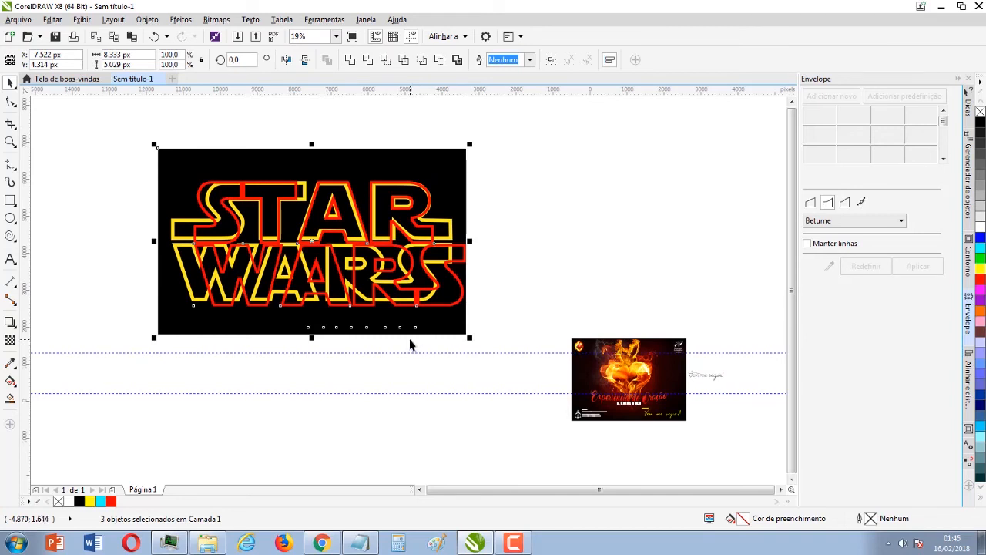
{"action": "key", "text": "Delete"}
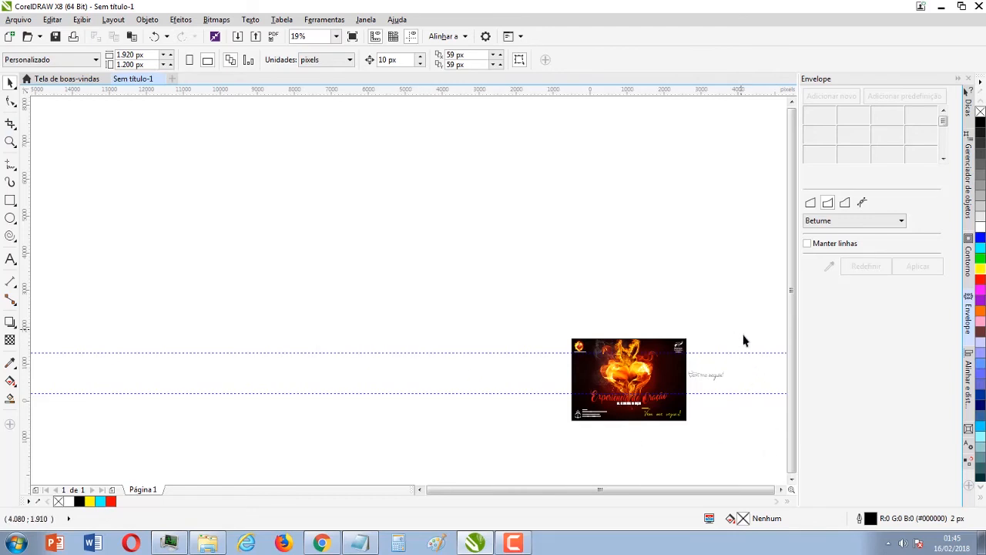
{"action": "left_click_drag", "start_coordinate": [741, 330], "coordinate": [687, 402]}
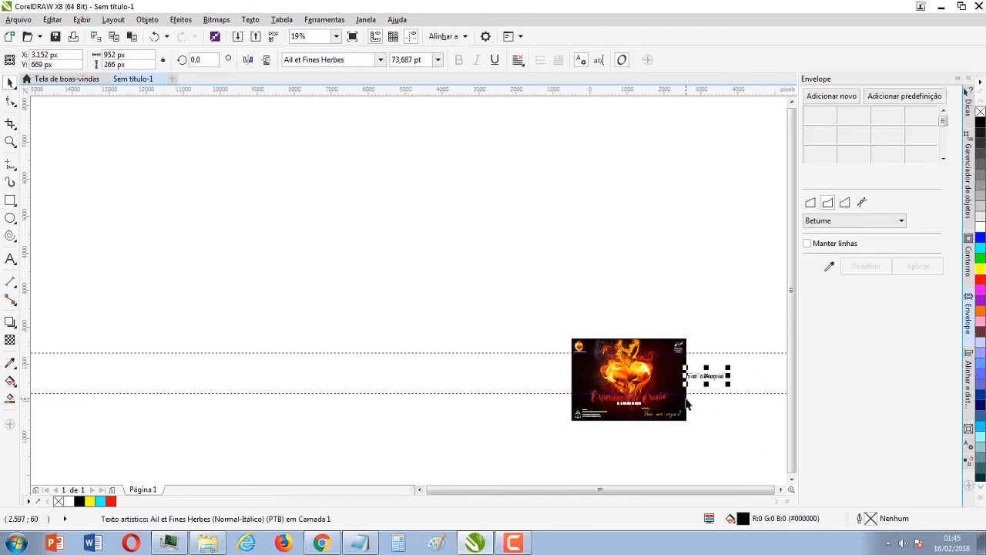
{"action": "key", "text": "Delete"}
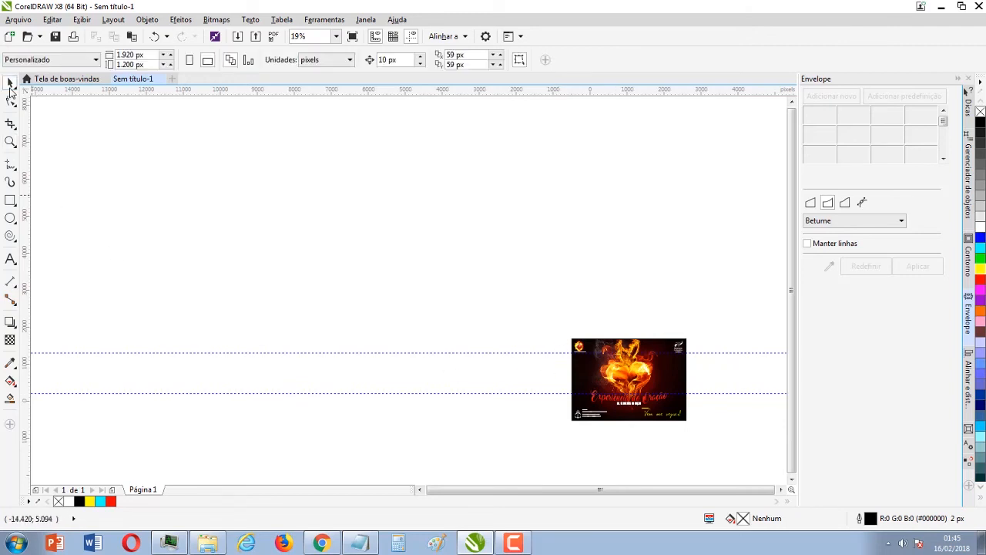
Step: Delete both horizontal guidelines crossing the poster
{"action": "scroll", "coordinate": [543, 368], "scroll_direction": "up", "scroll_amount": 4}
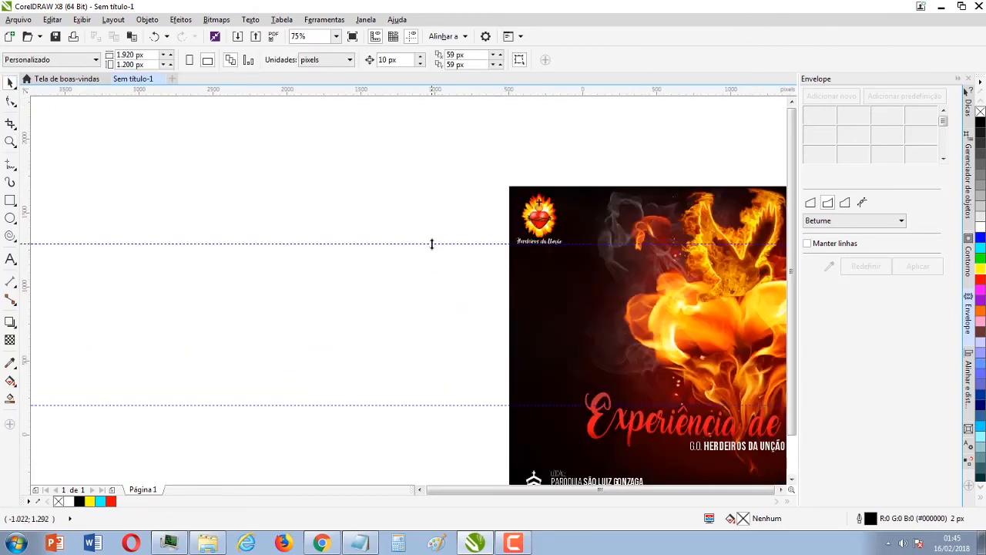
{"action": "left_click", "coordinate": [432, 244]}
{"action": "key", "text": "ctrl+a"}
{"action": "key", "text": "Delete"}
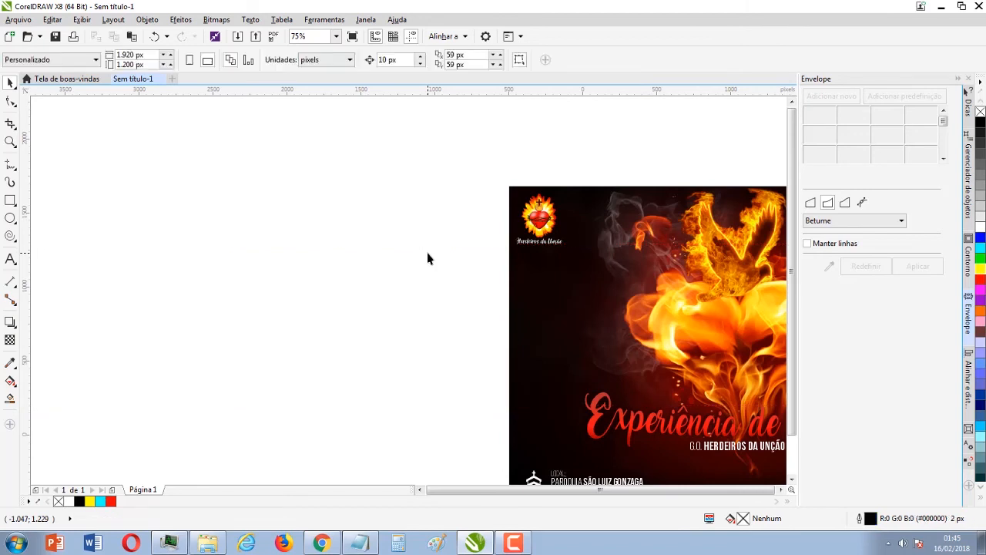
Step: Select all objects of the poster, including its background
{"action": "scroll", "coordinate": [454, 325], "scroll_direction": "down", "scroll_amount": 2}
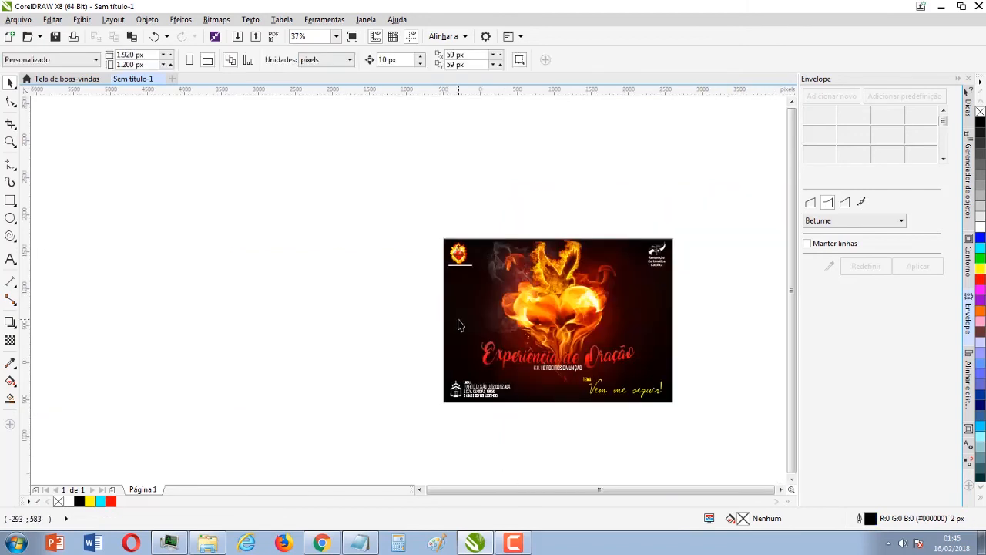
{"action": "key", "text": "z"}
{"action": "left_click_drag", "start_coordinate": [438, 236], "coordinate": [678, 408]}
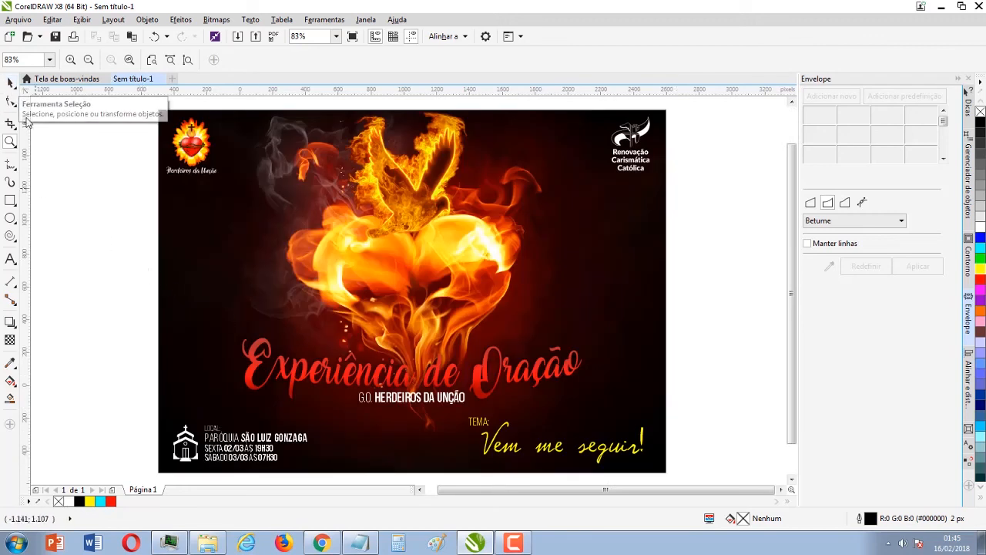
{"action": "left_click", "coordinate": [14, 84]}
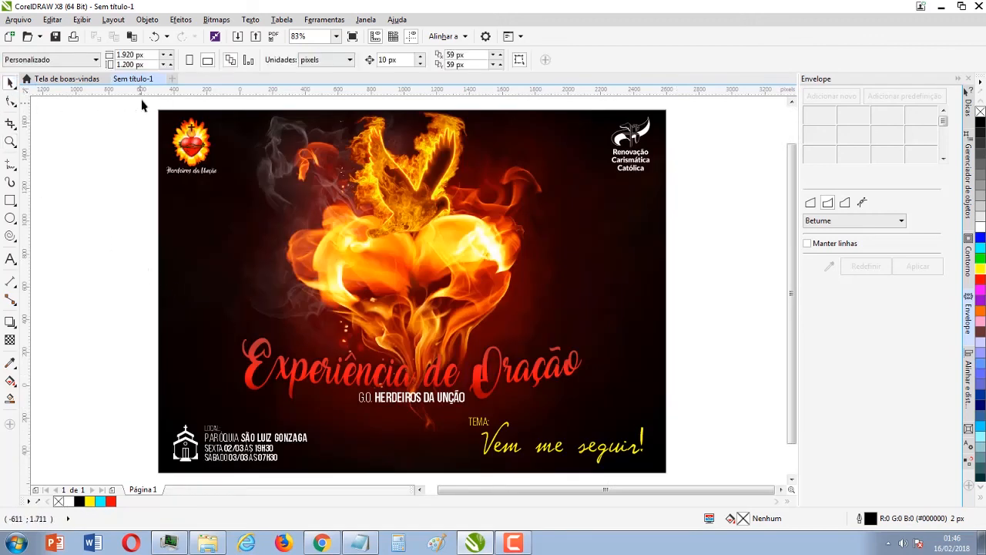
{"action": "left_click_drag", "start_coordinate": [143, 101], "coordinate": [682, 461]}
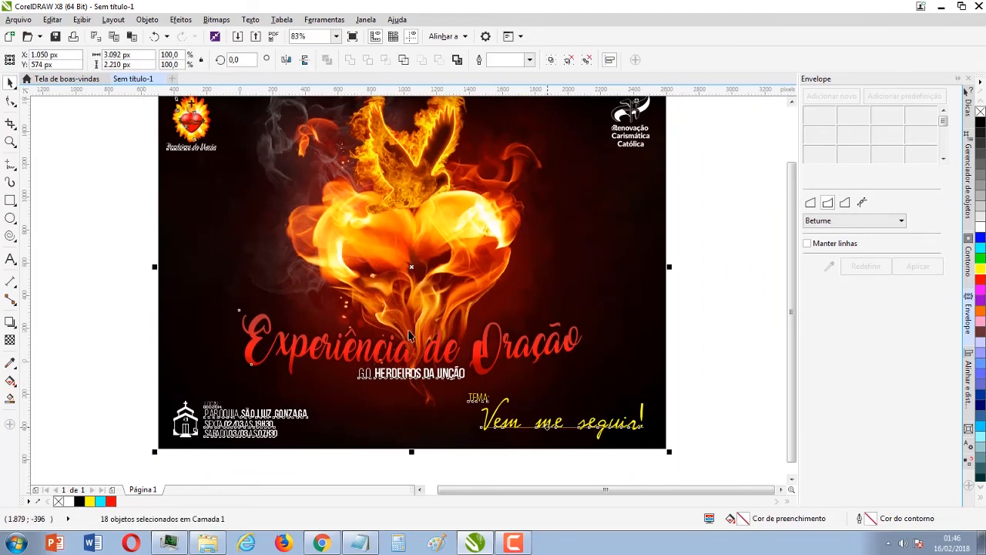
Step: Export the selected poster objects as the JPG file arte_facebook in Google Drive's Herdeiros > Experiencia de Oração 2018 folder
{"action": "key", "text": "ctrl+e"}
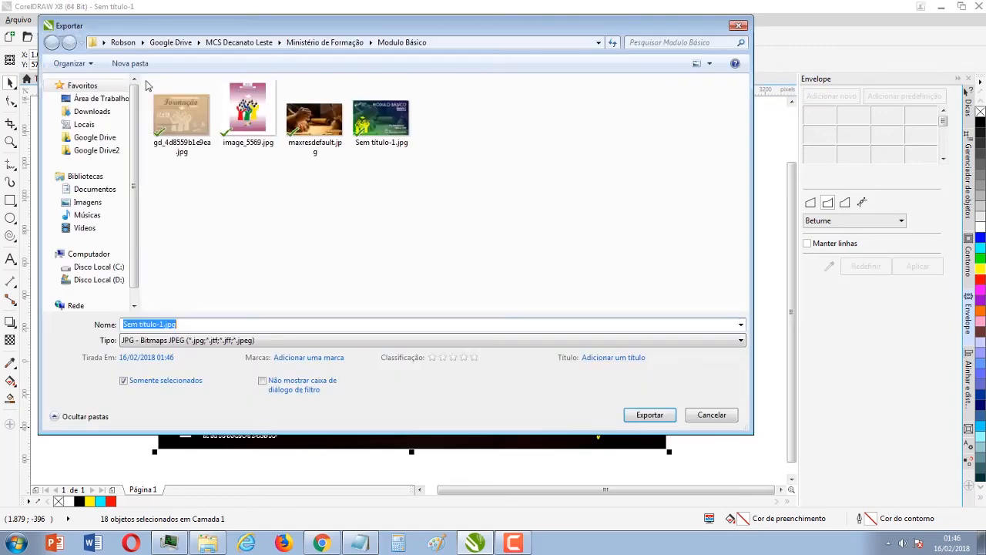
{"action": "left_click", "coordinate": [171, 42]}
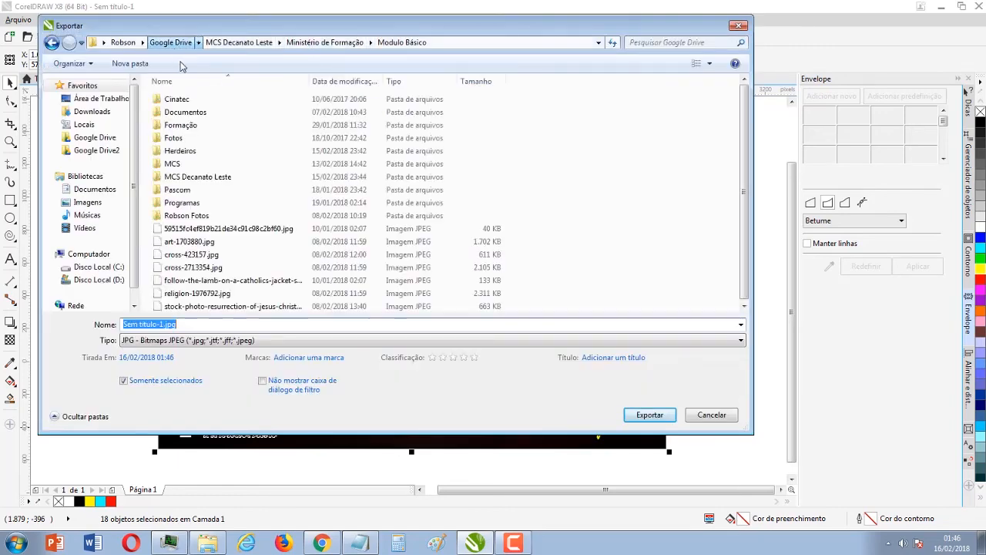
{"action": "double_click", "coordinate": [185, 151]}
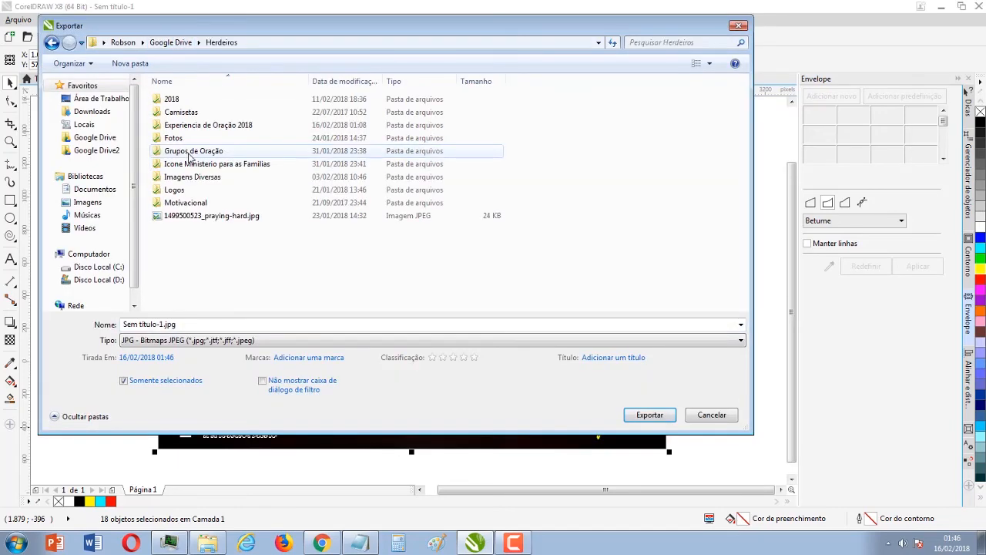
{"action": "double_click", "coordinate": [185, 127]}
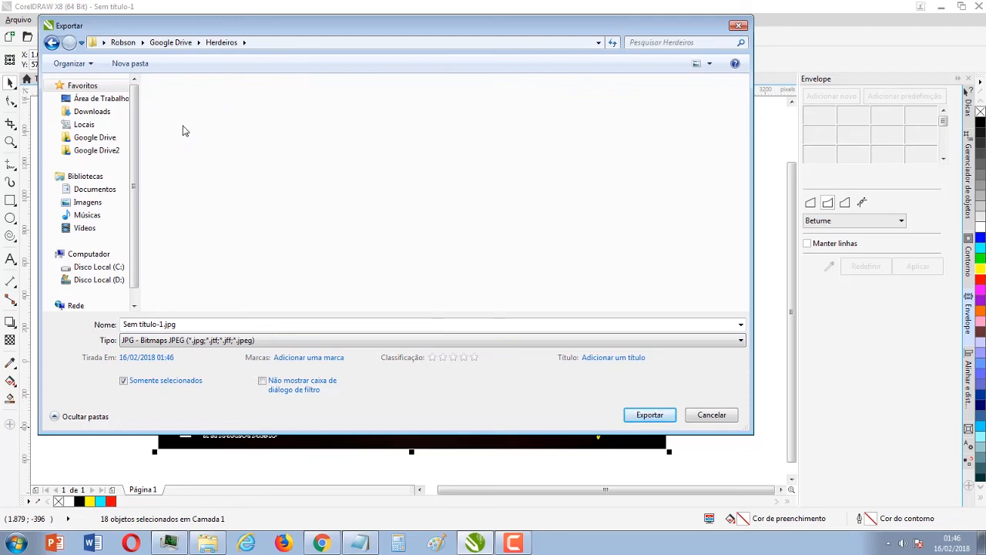
{"action": "left_click", "coordinate": [182, 324]}
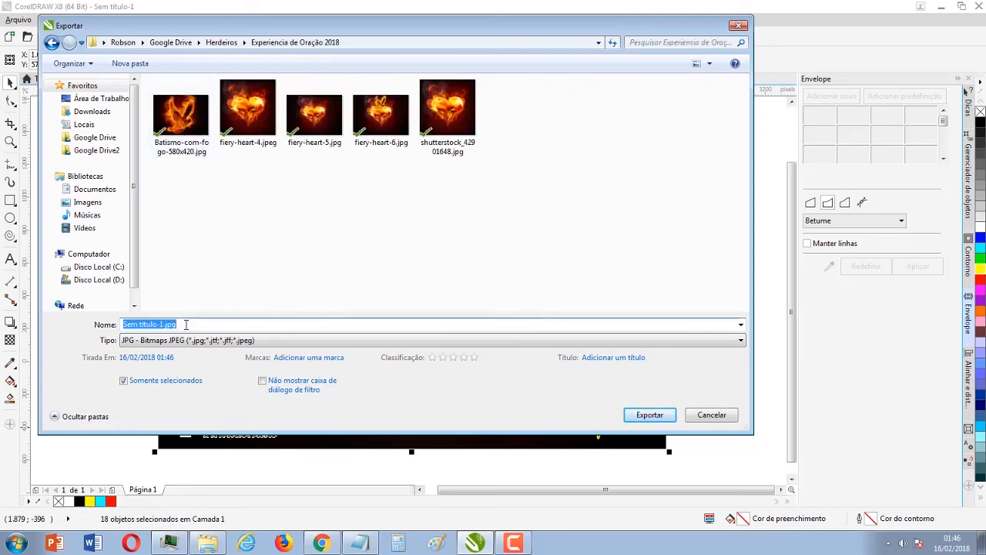
{"action": "type", "text": "arte_facebook"}
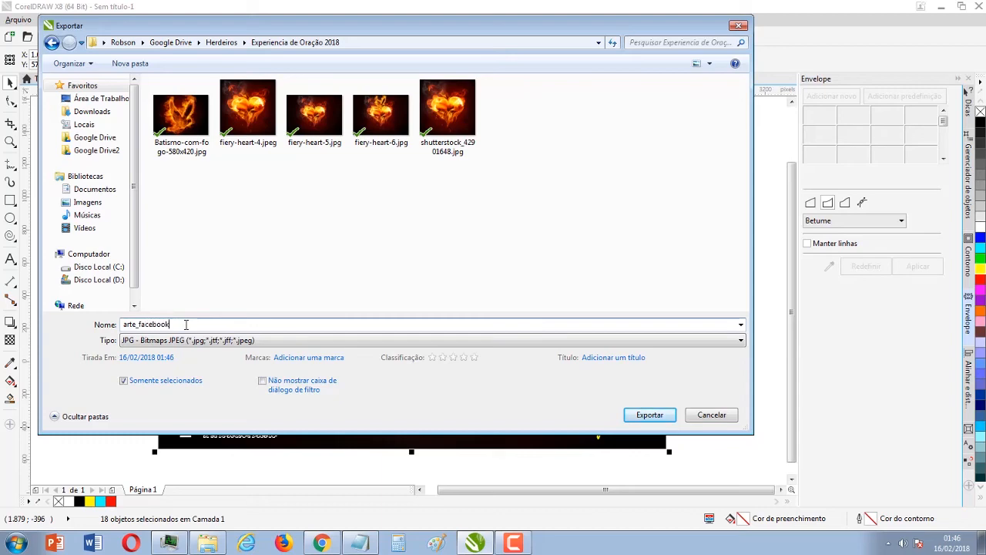
{"action": "key", "text": "Return"}
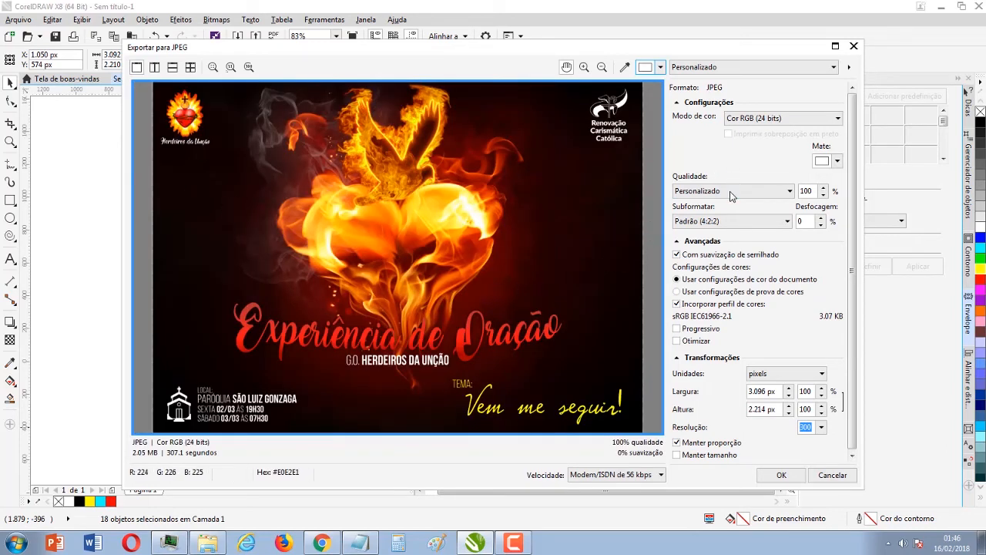
Step: Set the JPEG quality to "Mais alto" and complete the export
{"action": "left_click", "coordinate": [731, 192]}
{"action": "left_click", "coordinate": [704, 202]}
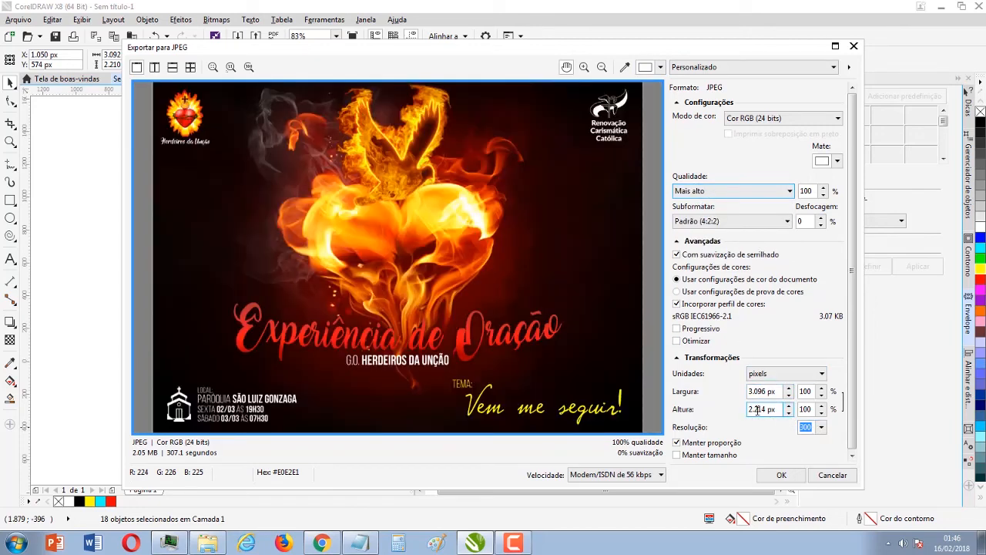
{"action": "left_click", "coordinate": [774, 480]}
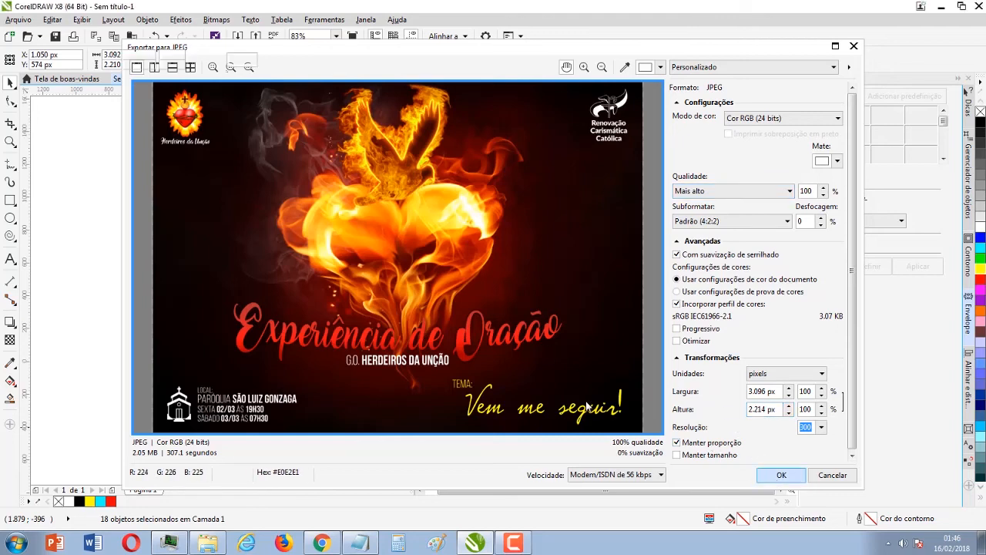
Step: Save the drawing as a CDR file named arte in Google Drive's Herdeiros > Experiencia de Oração 2018 folder
{"action": "left_click", "coordinate": [19, 19]}
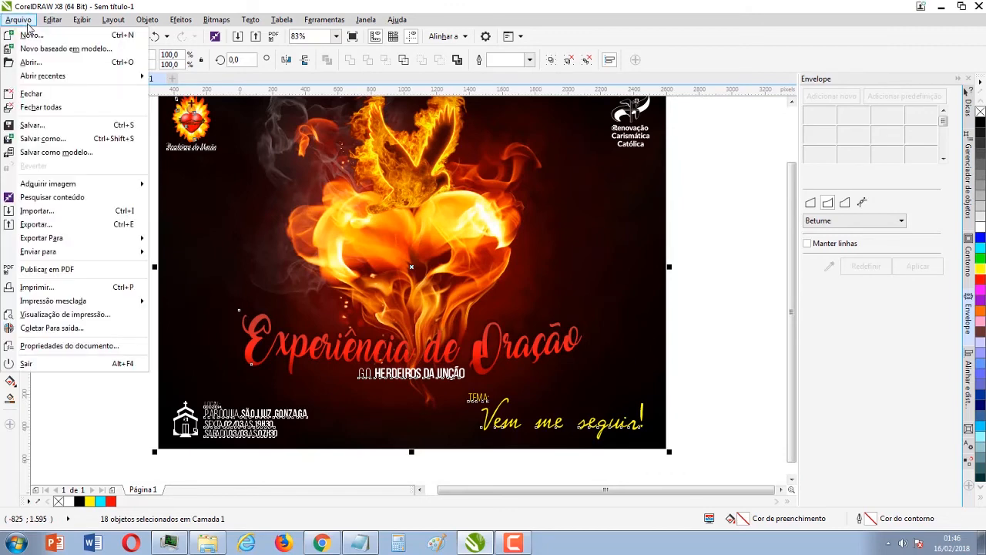
{"action": "left_click", "coordinate": [38, 138]}
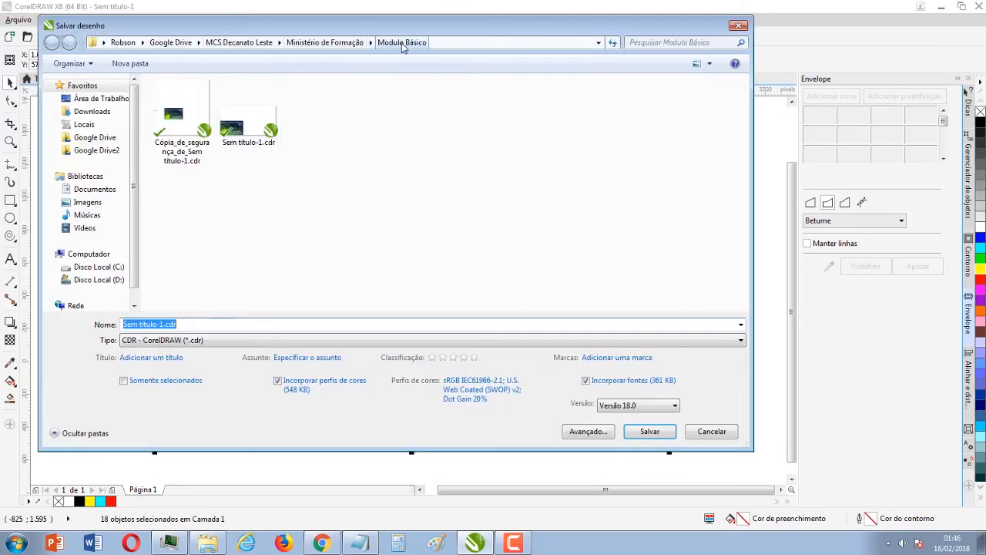
{"action": "left_click", "coordinate": [185, 43]}
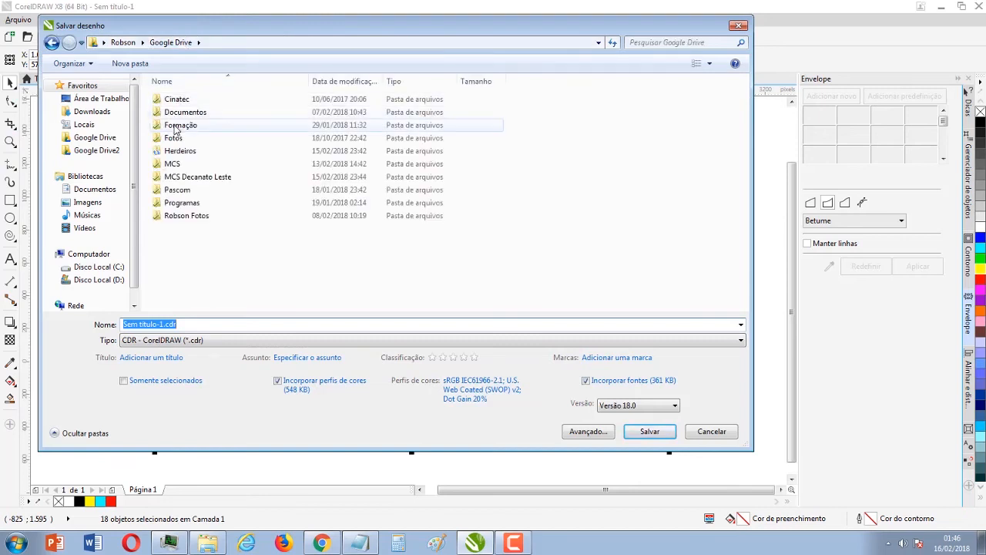
{"action": "double_click", "coordinate": [175, 150]}
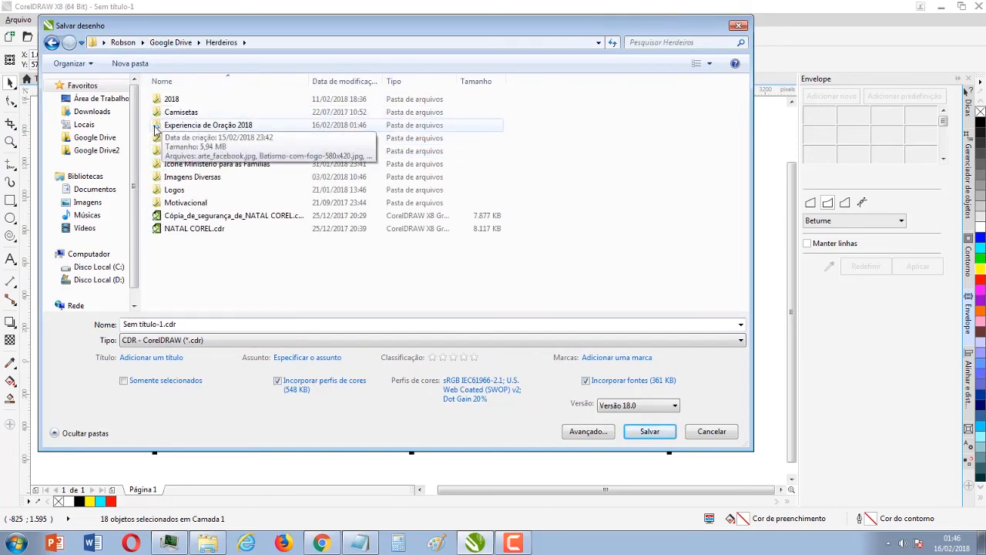
{"action": "double_click", "coordinate": [185, 127]}
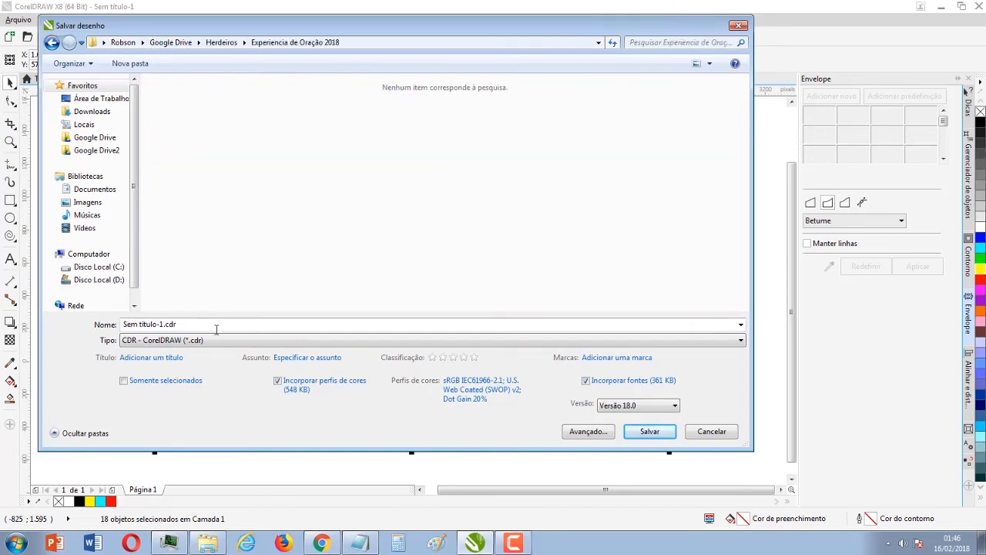
{"action": "double_click", "coordinate": [188, 324]}
{"action": "type", "text": "arte"}
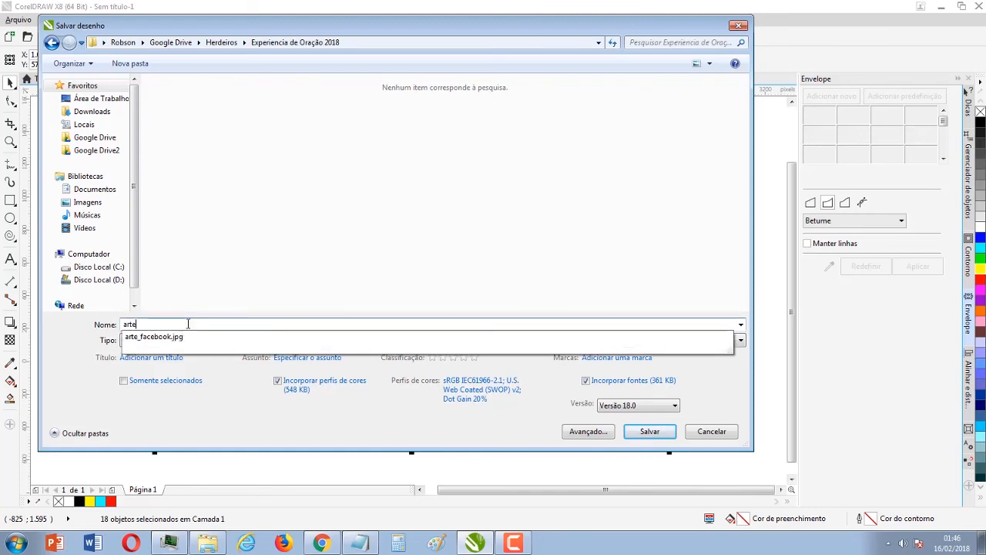
{"action": "left_click", "coordinate": [89, 235]}
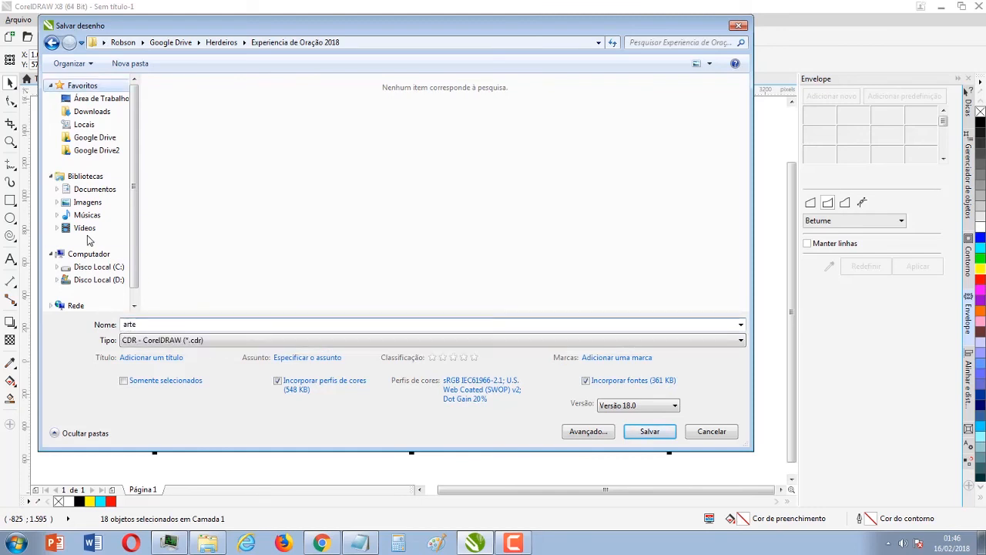
{"action": "left_click", "coordinate": [648, 432]}
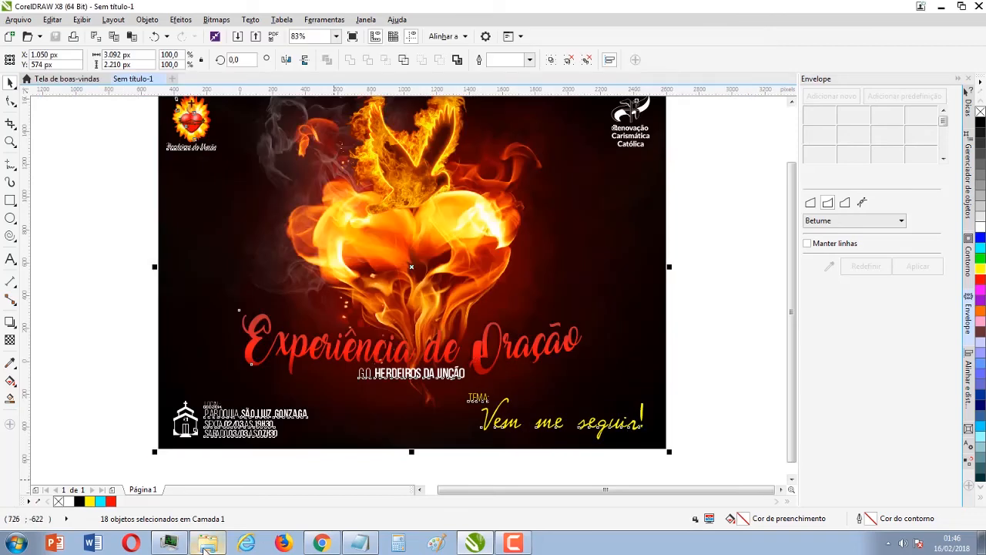
Step: Switch to Windows Explorer and view the exported arte_facebook.jpg in Google Drive's Herdeiros > Experiencia de Oração 2018 folder
{"action": "left_click", "coordinate": [206, 547]}
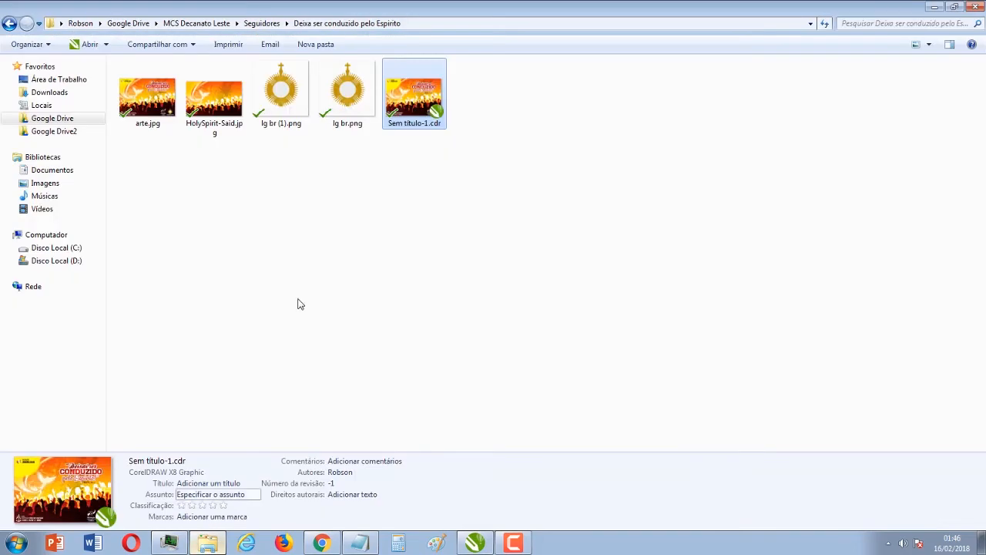
{"action": "left_click", "coordinate": [9, 25]}
{"action": "left_click", "coordinate": [197, 23]}
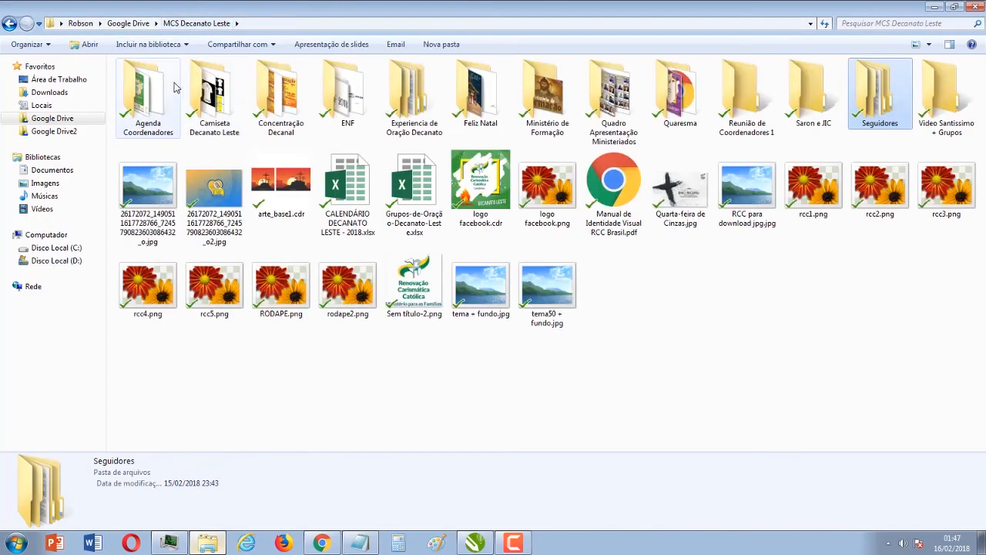
{"action": "left_click", "coordinate": [128, 23]}
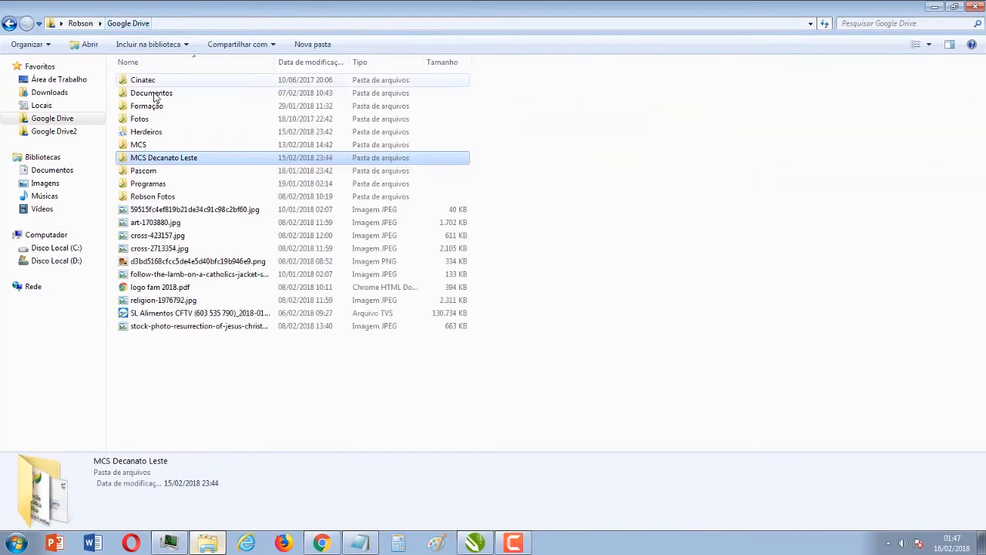
{"action": "double_click", "coordinate": [140, 136]}
{"action": "double_click", "coordinate": [154, 101]}
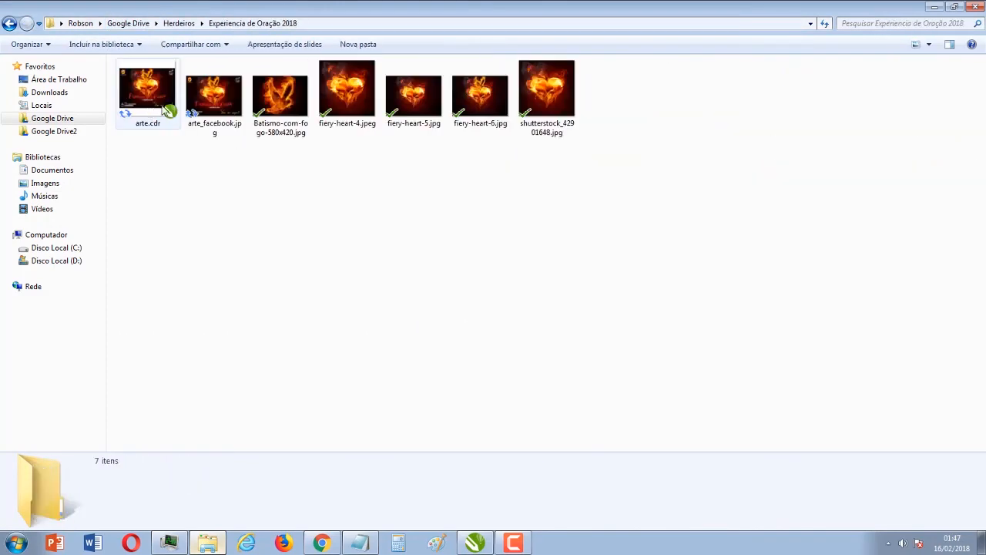
{"action": "double_click", "coordinate": [220, 106]}
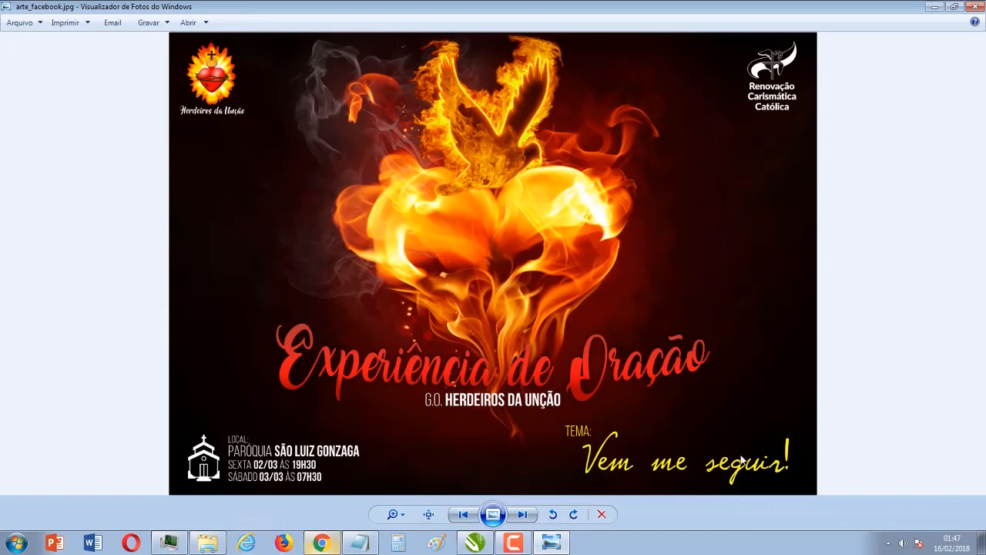
Step: Return to CorelDRAW and shift the characters of "Vem" right by 20 % to close the gap before "me"
{"action": "left_click", "coordinate": [482, 541]}
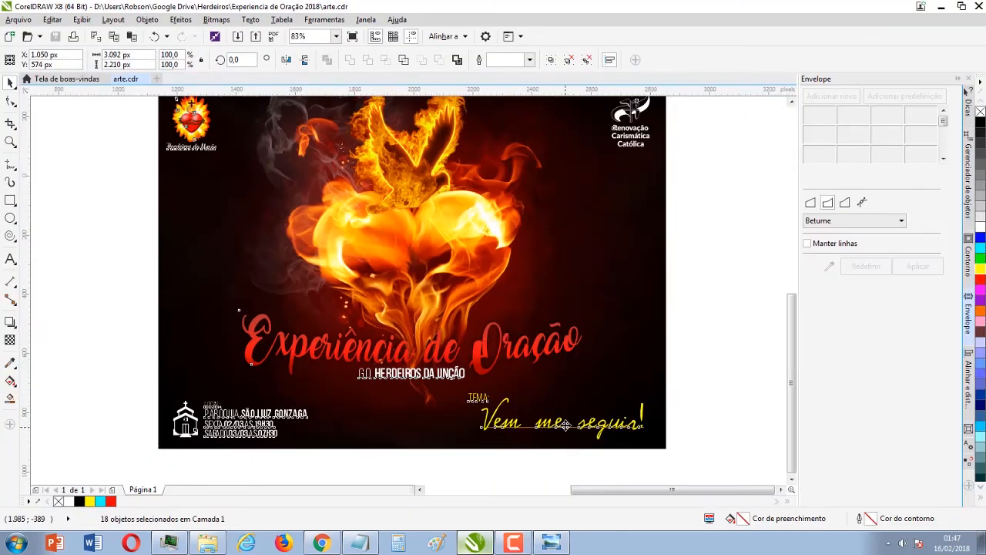
{"action": "scroll", "coordinate": [565, 426], "scroll_direction": "up", "scroll_amount": 2}
{"action": "left_click", "coordinate": [236, 342]}
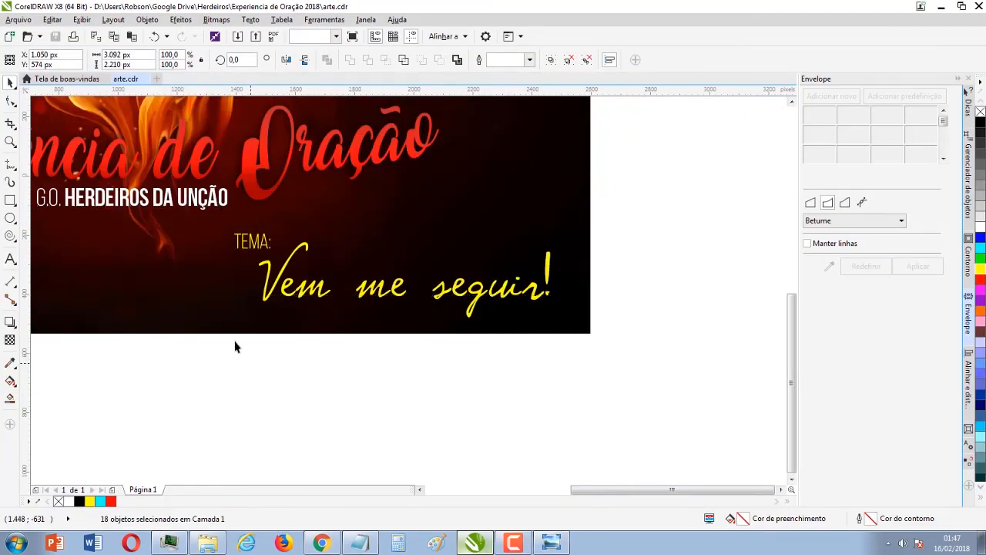
{"action": "left_click", "coordinate": [10, 101]}
{"action": "left_click", "coordinate": [305, 297]}
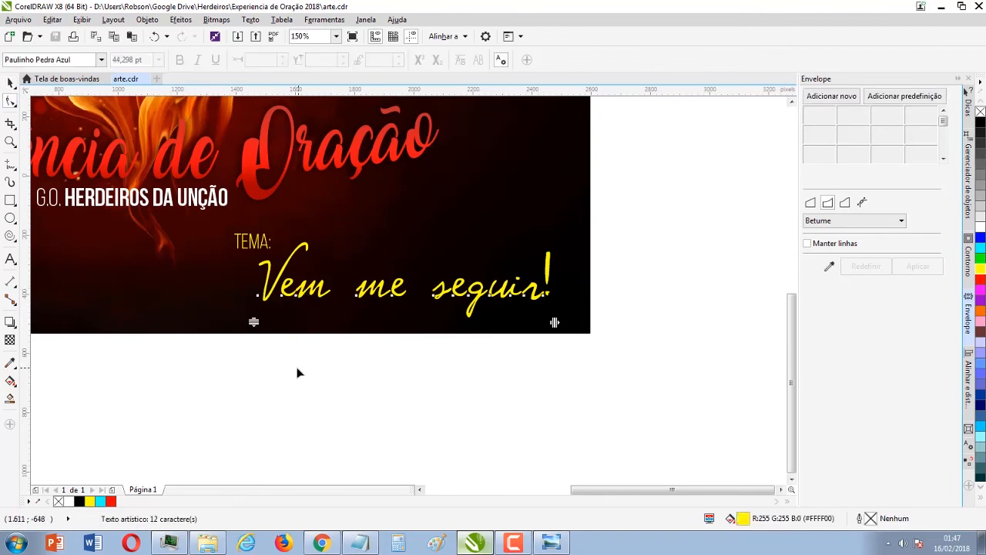
{"action": "left_click_drag", "start_coordinate": [230, 371], "coordinate": [319, 315]}
{"action": "scroll", "coordinate": [282, 342], "scroll_direction": "up", "scroll_amount": 2}
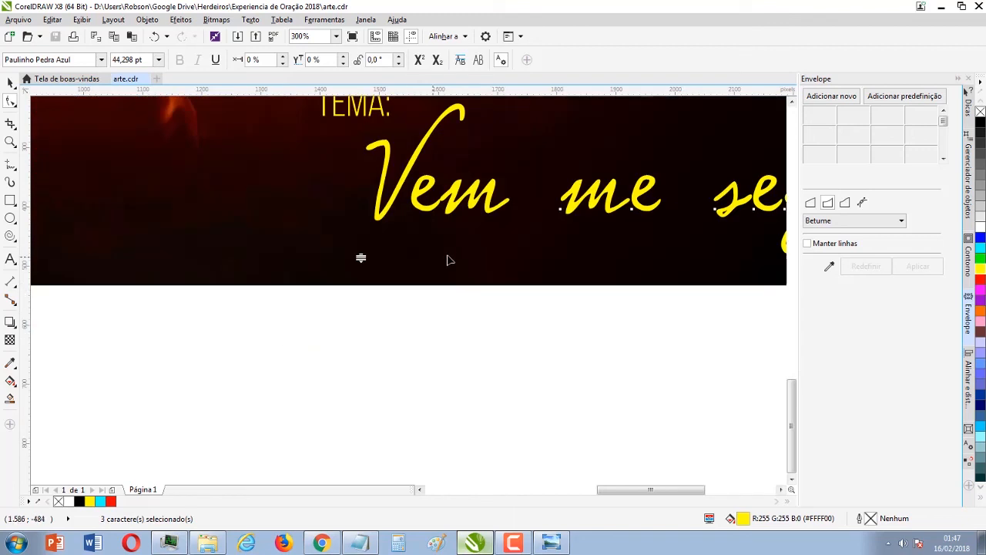
{"action": "scroll", "coordinate": [405, 294], "scroll_direction": "up", "scroll_amount": 4}
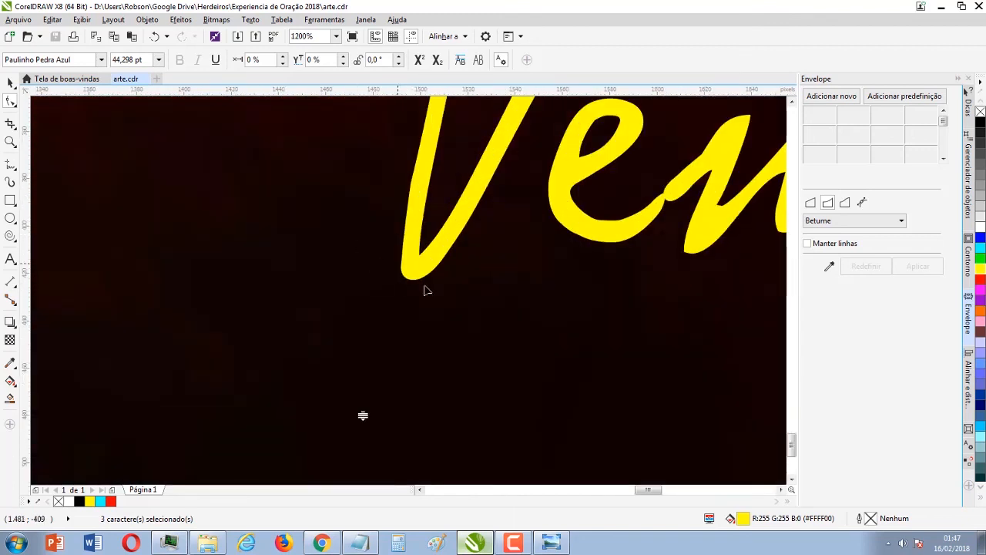
{"action": "scroll", "coordinate": [425, 290], "scroll_direction": "down", "scroll_amount": 4}
{"action": "left_click_drag", "start_coordinate": [388, 323], "coordinate": [404, 323]}
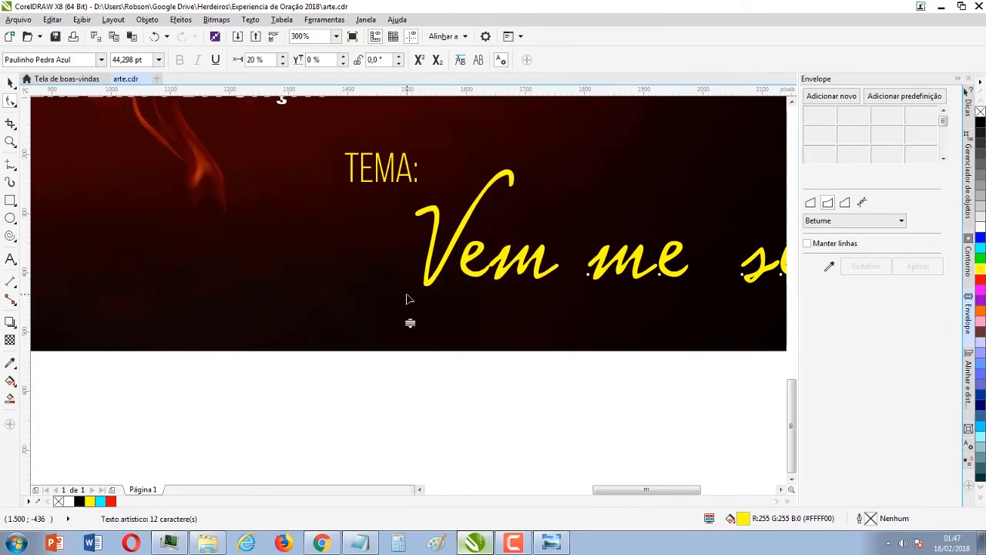
Step: Shift the seven characters of "seguir!" left to narrow the space after "me" in the slogan
{"action": "scroll", "coordinate": [409, 296], "scroll_direction": "down", "scroll_amount": 2}
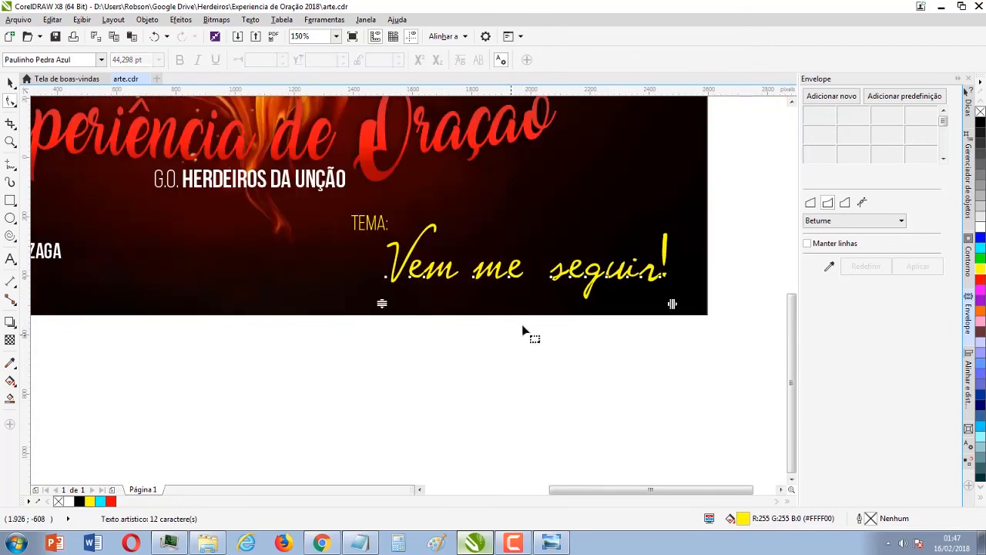
{"action": "left_click_drag", "start_coordinate": [522, 331], "coordinate": [590, 292]}
{"action": "left_click_drag", "start_coordinate": [535, 339], "coordinate": [691, 285]}
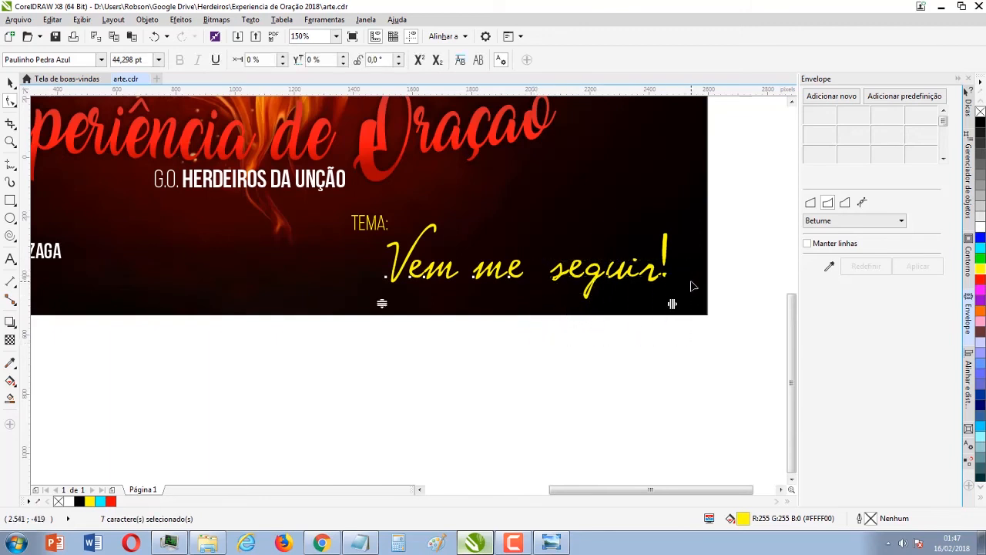
{"action": "key", "text": "Left"}
{"action": "key", "text": "Left"}
{"action": "key", "text": "Left"}
{"action": "key", "text": "Left"}
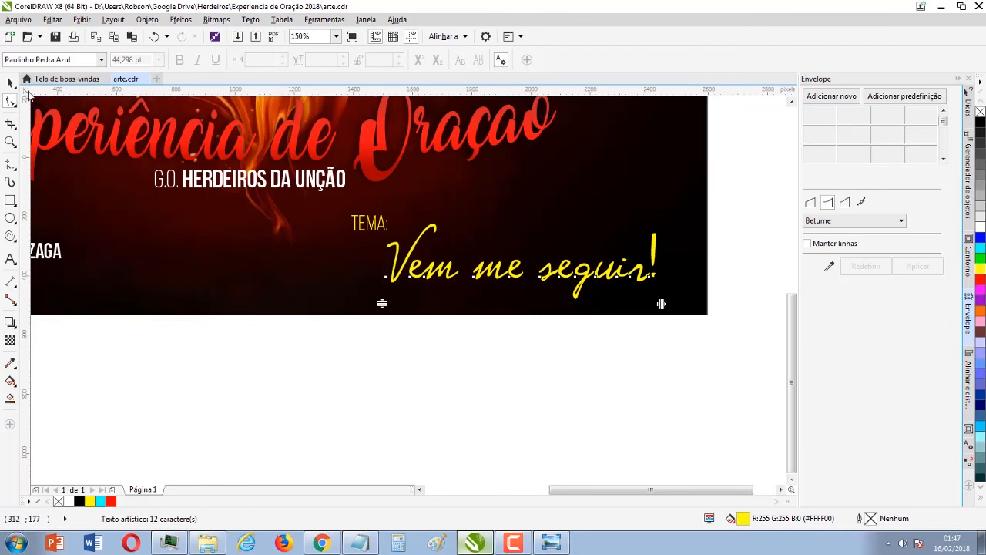
Step: Nudge the "Tema:" label 30 px to the right, closer to the slogan
{"action": "key", "text": "space"}
{"action": "left_click", "coordinate": [418, 352]}
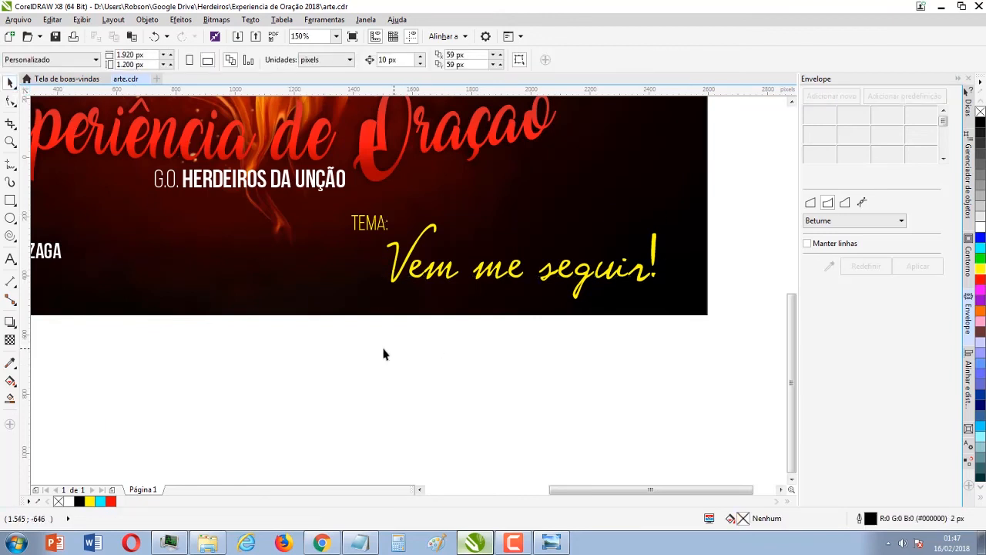
{"action": "left_click_drag", "start_coordinate": [297, 356], "coordinate": [732, 281]}
{"action": "left_click_drag", "start_coordinate": [340, 333], "coordinate": [401, 210]}
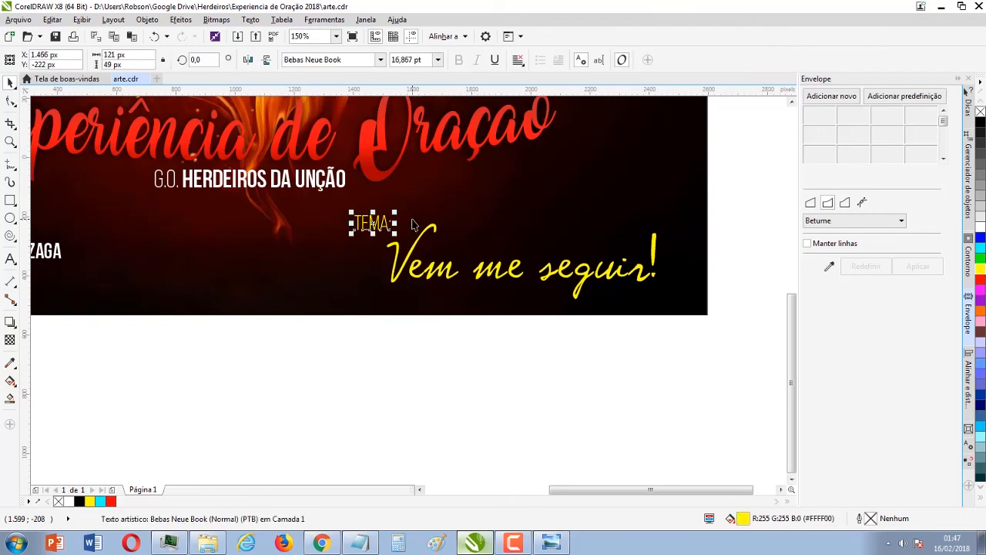
{"action": "key", "text": "Right"}
{"action": "key", "text": "Right"}
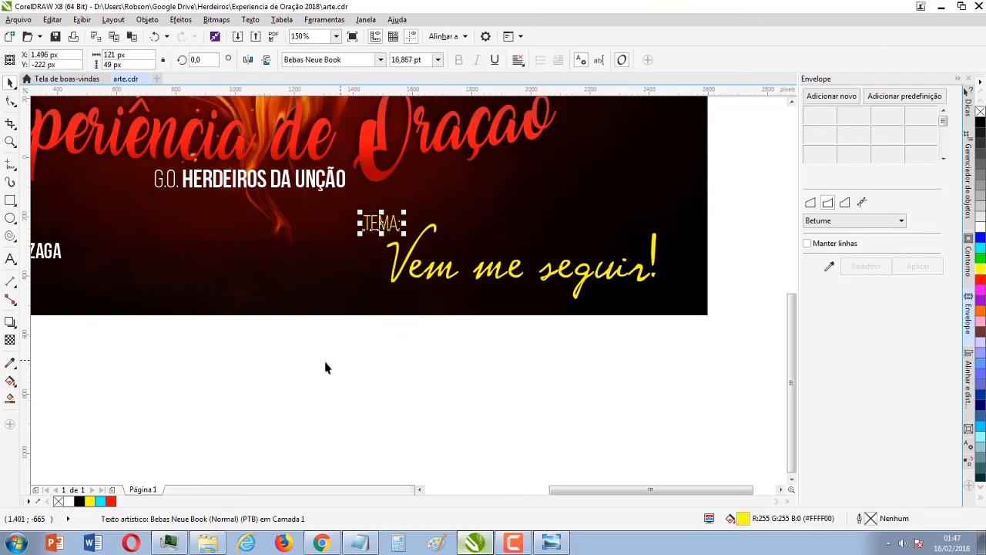
Step: Move the "Tema:" label and the slogan together about 40 px toward the poster's right edge
{"action": "left_click_drag", "start_coordinate": [329, 347], "coordinate": [711, 203]}
{"action": "key", "text": "Right"}
{"action": "key", "text": "Right"}
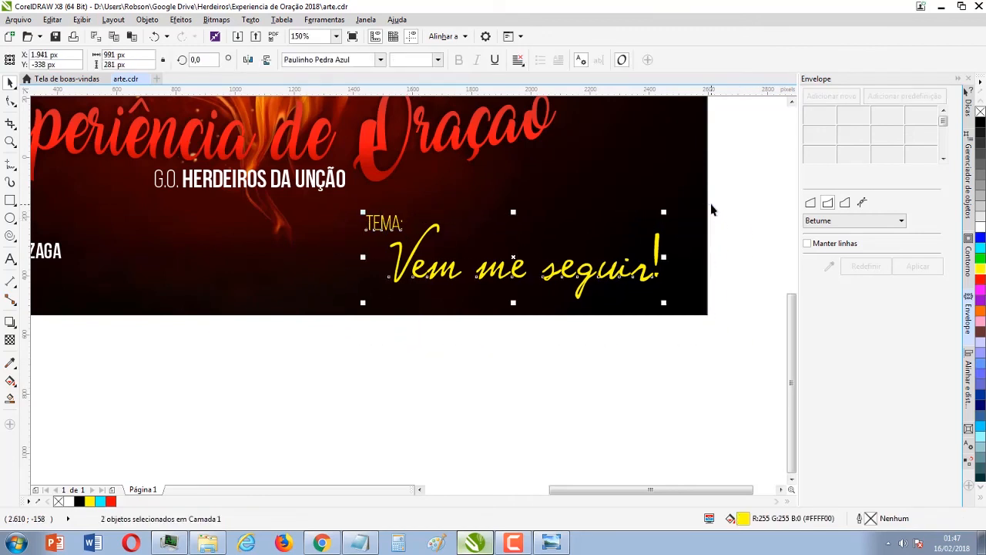
{"action": "key", "text": "Right"}
{"action": "key", "text": "Right"}
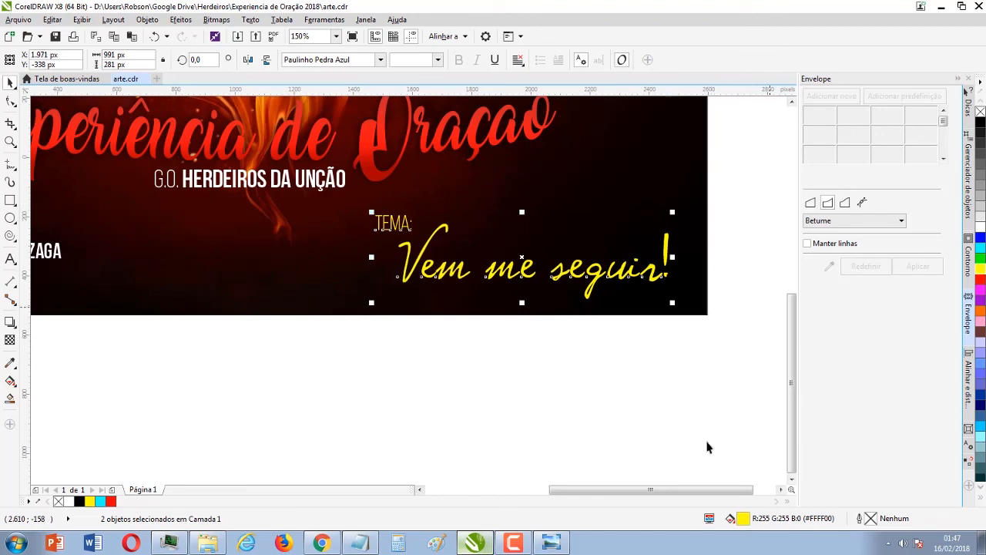
Step: Examine the whole poster in a full-screen preview to check the layout of its texts
{"action": "left_click", "coordinate": [610, 455]}
{"action": "scroll", "coordinate": [341, 319], "scroll_direction": "down", "scroll_amount": 1}
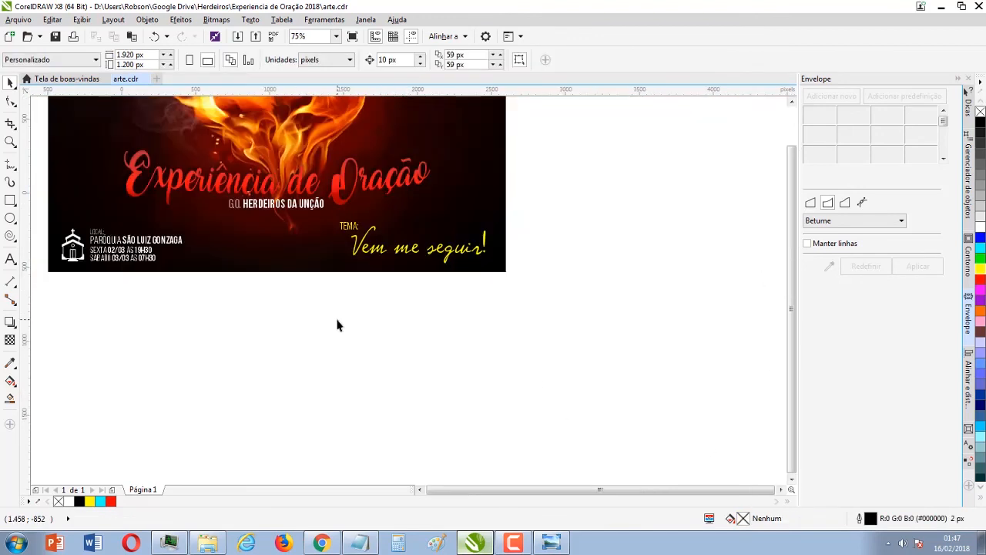
{"action": "key", "text": "F3"}
{"action": "key", "text": "z"}
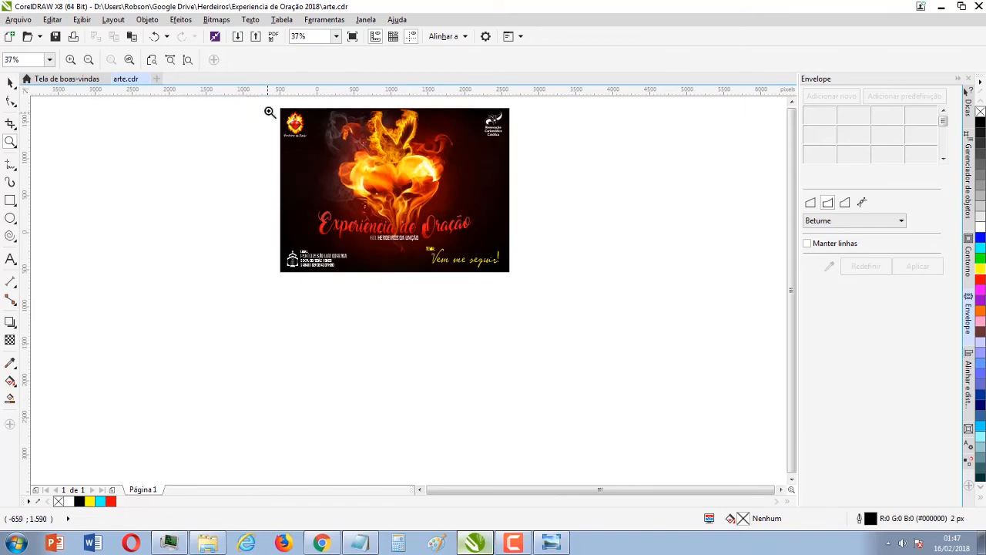
{"action": "left_click_drag", "start_coordinate": [271, 102], "coordinate": [516, 278]}
{"action": "key", "text": "F9"}
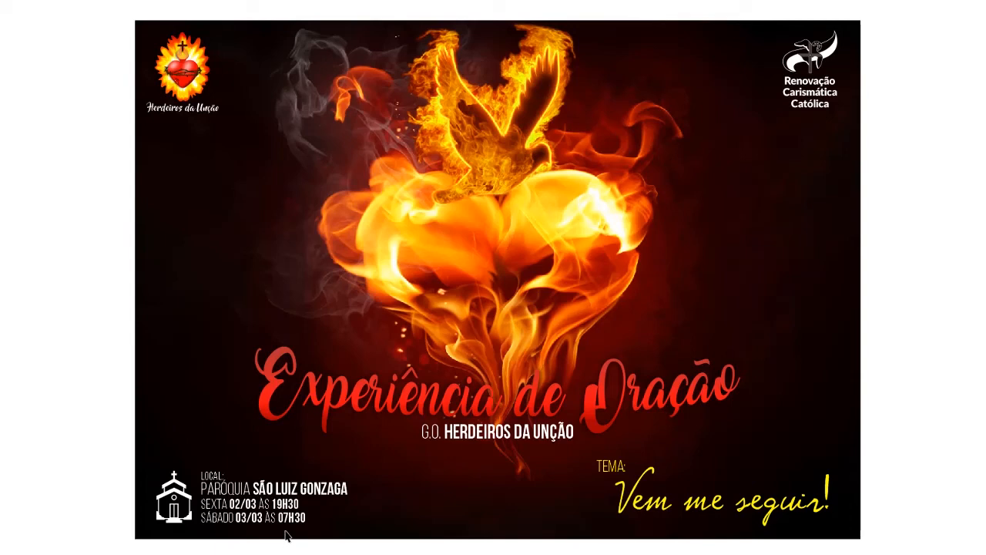
{"action": "key", "text": "Escape"}
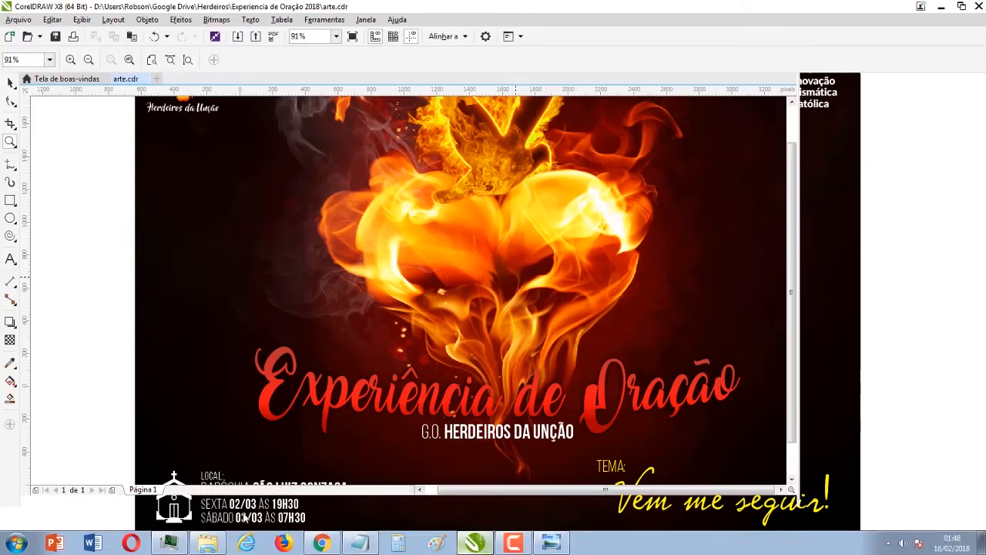
Step: Place a horizontal guideline along the slogan's baseline at about Y -403 px
{"action": "left_click", "coordinate": [242, 468]}
{"action": "right_click", "coordinate": [543, 295]}
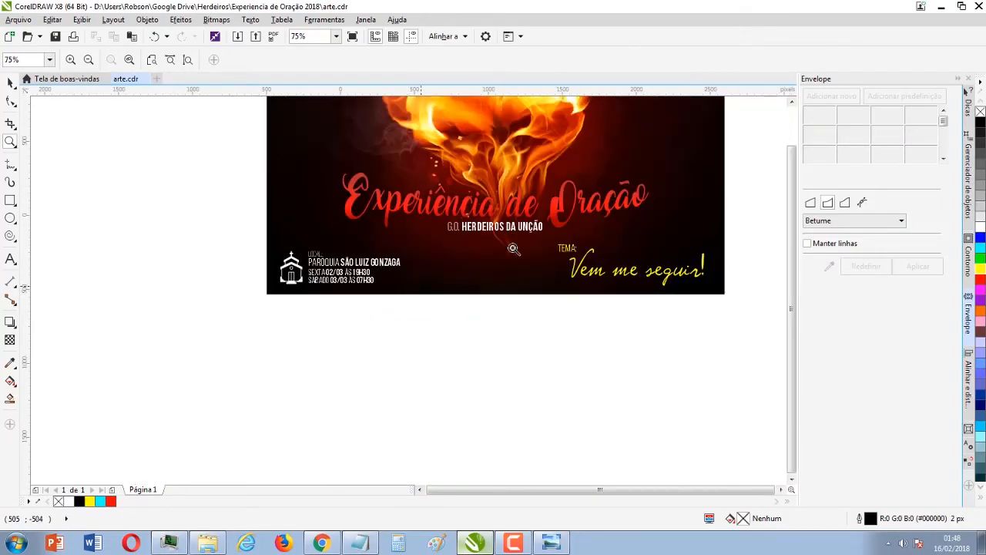
{"action": "left_click_drag", "start_coordinate": [619, 91], "coordinate": [612, 283]}
{"action": "left_click", "coordinate": [600, 326]}
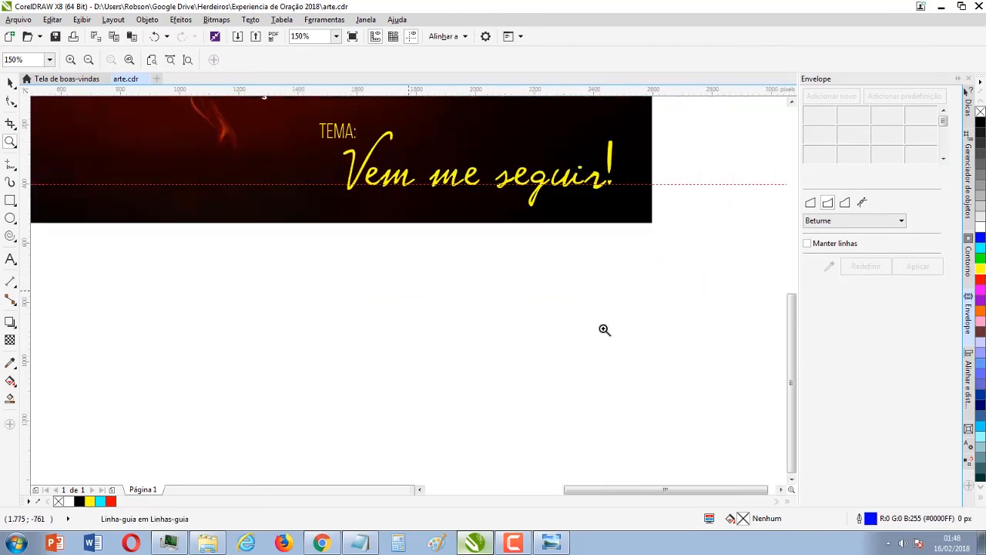
{"action": "left_click_drag", "start_coordinate": [267, 261], "coordinate": [662, 132]}
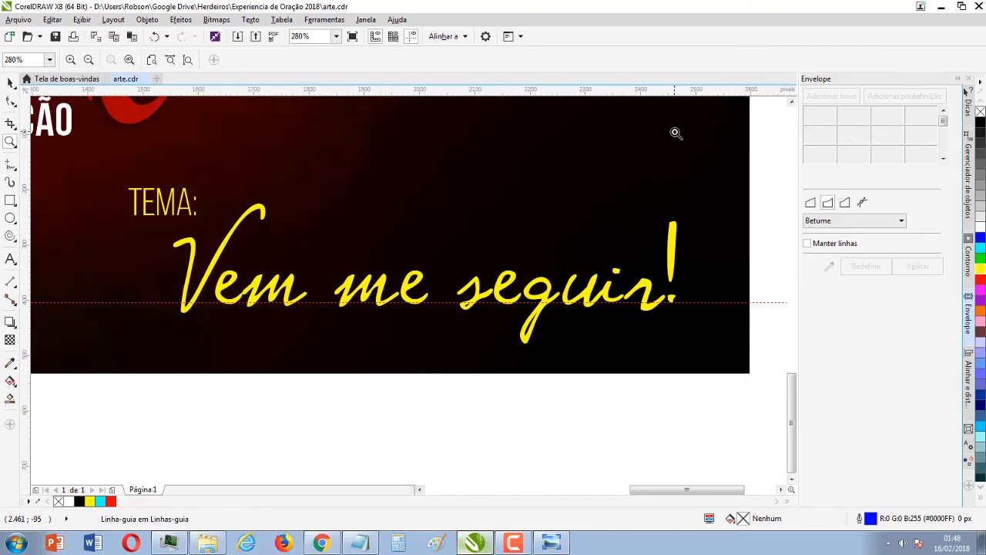
Step: Move the "Tema:" label and the "Vem me seguir!" slogan down together by about 10 px
{"action": "left_click", "coordinate": [10, 82]}
{"action": "left_click_drag", "start_coordinate": [160, 299], "coordinate": [707, 173]}
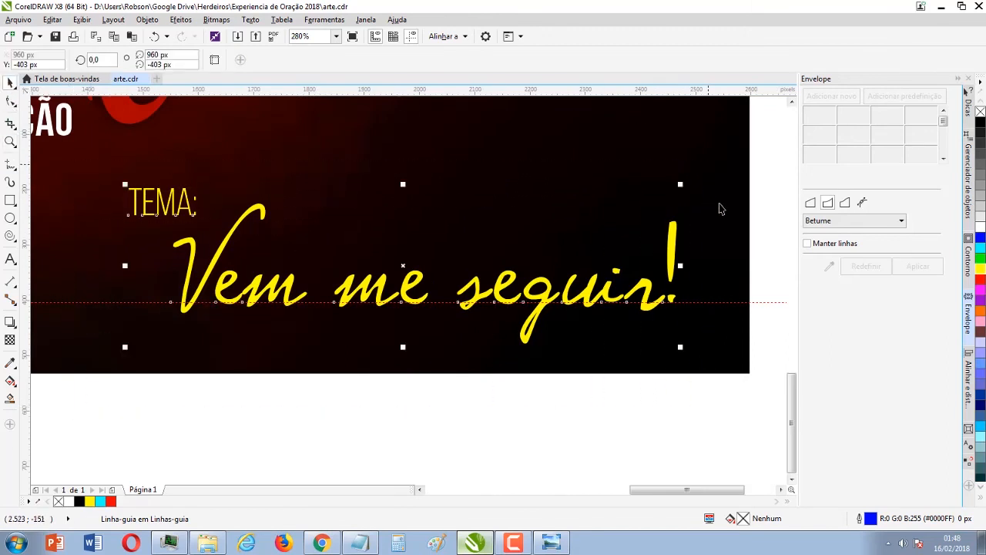
{"action": "key", "text": "Down"}
{"action": "key", "text": "Down"}
{"action": "key", "text": "Down"}
{"action": "key", "text": "Down"}
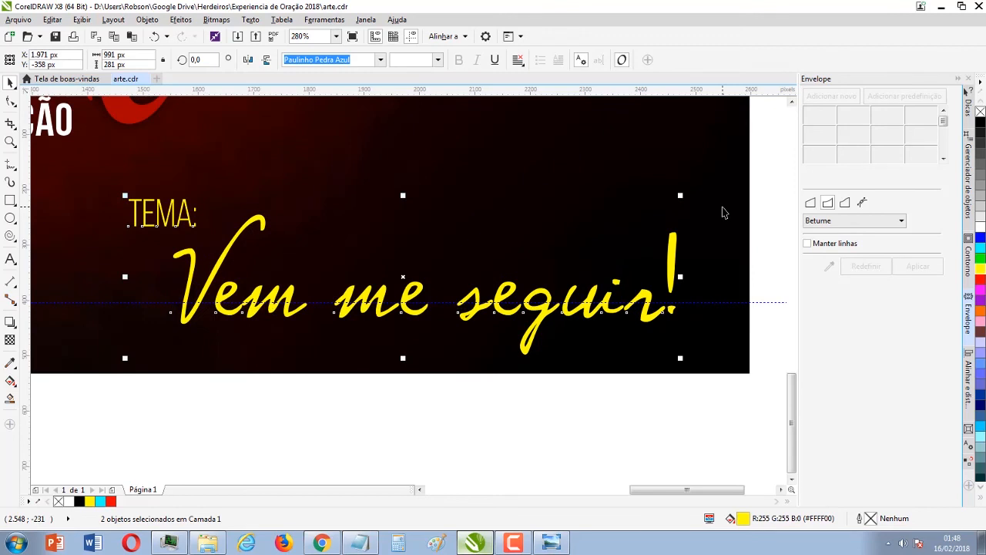
{"action": "key", "text": "Up"}
{"action": "key", "text": "Up"}
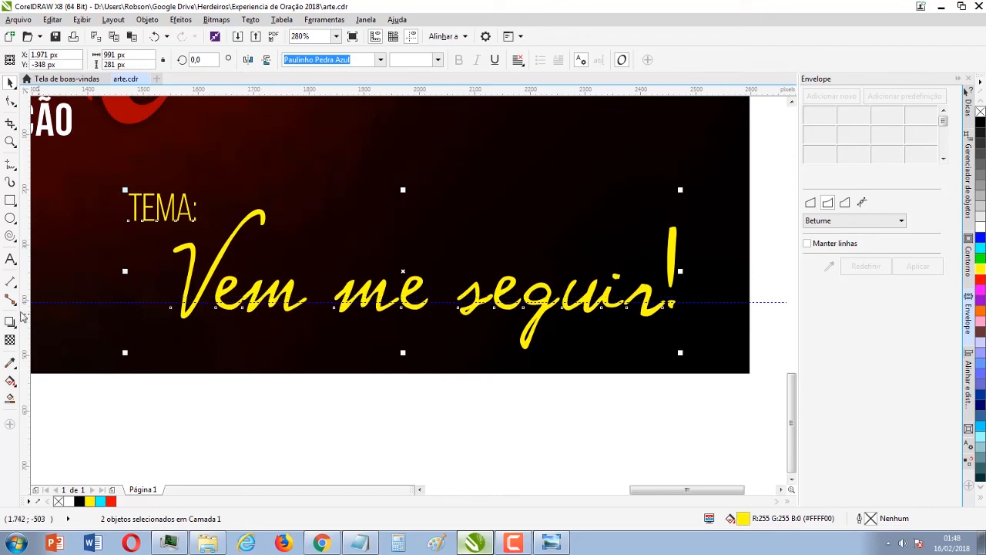
Step: Lower the horizontal guideline beneath the slogan to Y -423 px
{"action": "left_click", "coordinate": [64, 306]}
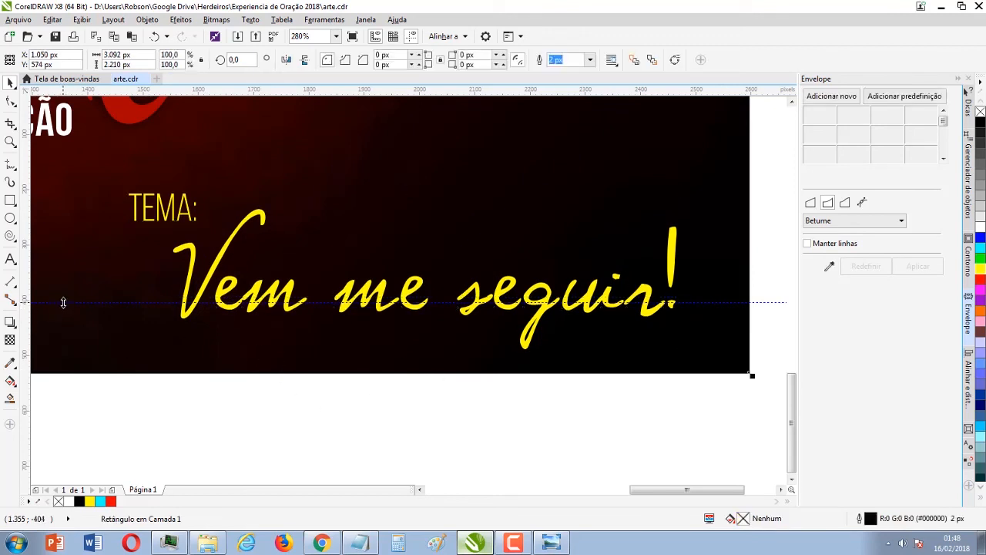
{"action": "left_click_drag", "start_coordinate": [63, 302], "coordinate": [368, 317]}
{"action": "scroll", "coordinate": [352, 346], "scroll_direction": "down", "scroll_amount": 5}
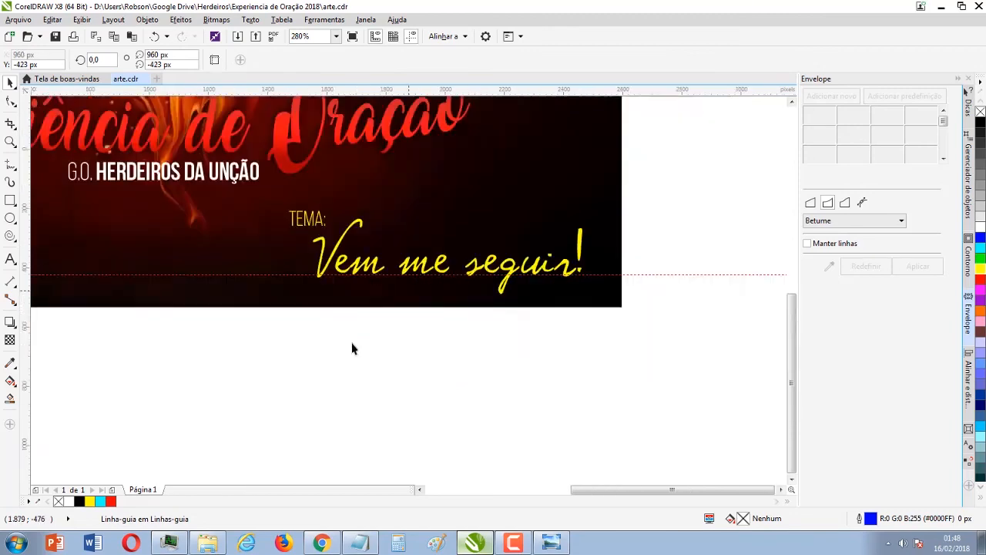
{"action": "scroll", "coordinate": [450, 291], "scroll_direction": "up", "scroll_amount": 2}
{"action": "scroll", "coordinate": [450, 292], "scroll_direction": "up", "scroll_amount": 3}
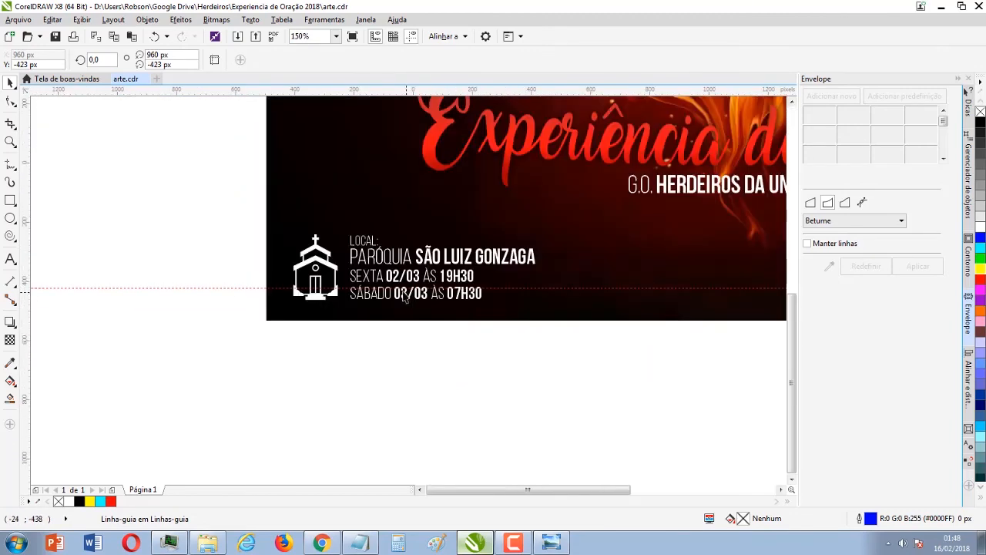
{"action": "left_click", "coordinate": [174, 437]}
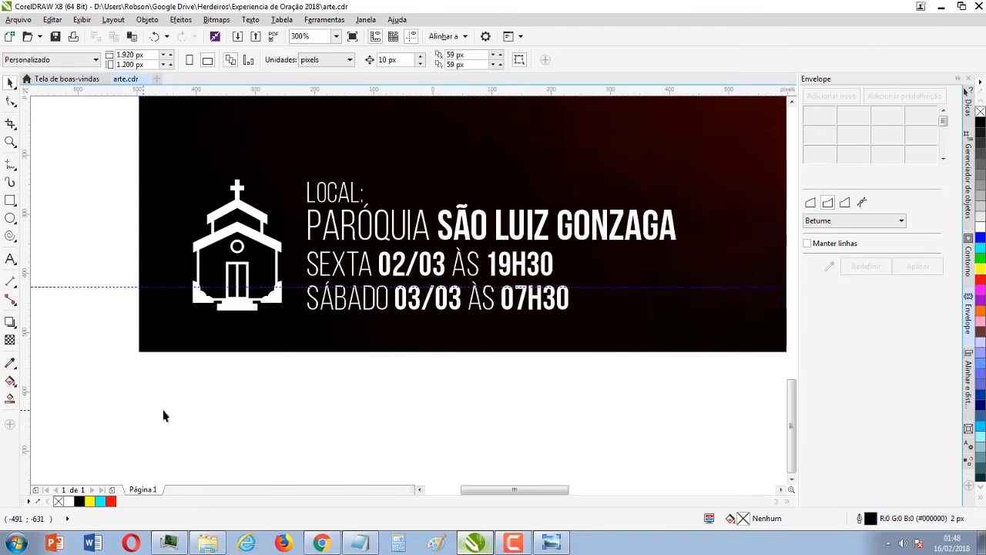
Step: Shift only the "Sexta" and "Sábado" lines of the location text down 20 px with the Shape tool
{"action": "left_click", "coordinate": [326, 242]}
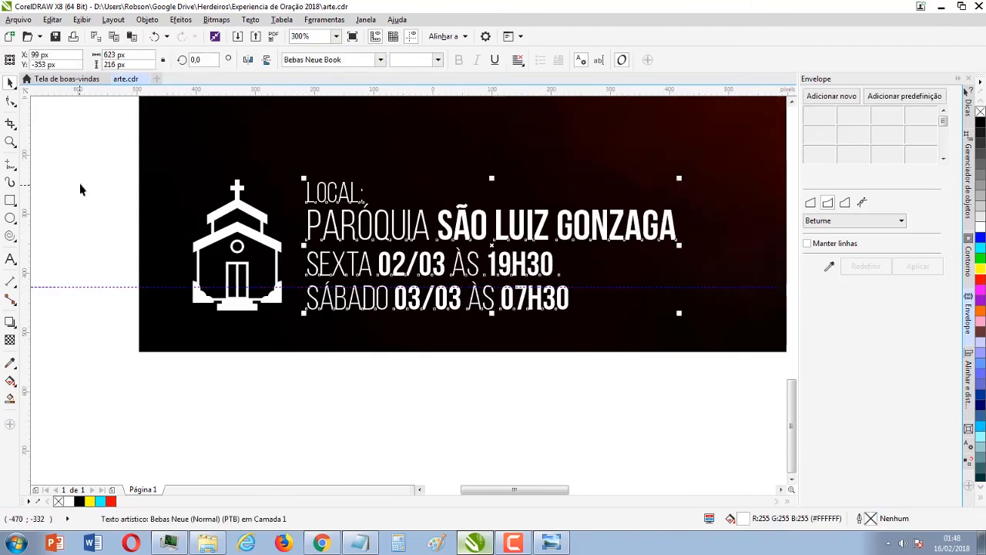
{"action": "key", "text": "F10"}
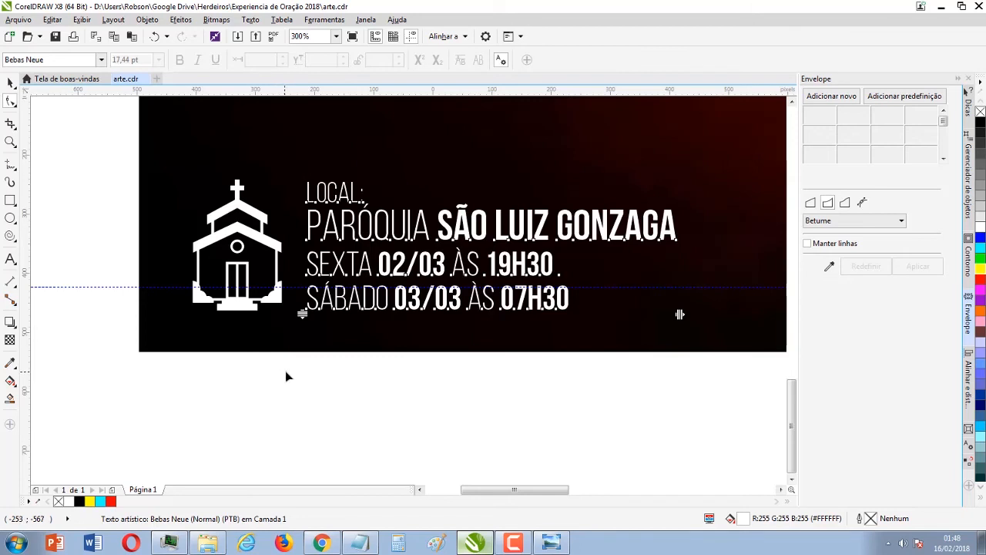
{"action": "left_click_drag", "start_coordinate": [285, 370], "coordinate": [591, 279]}
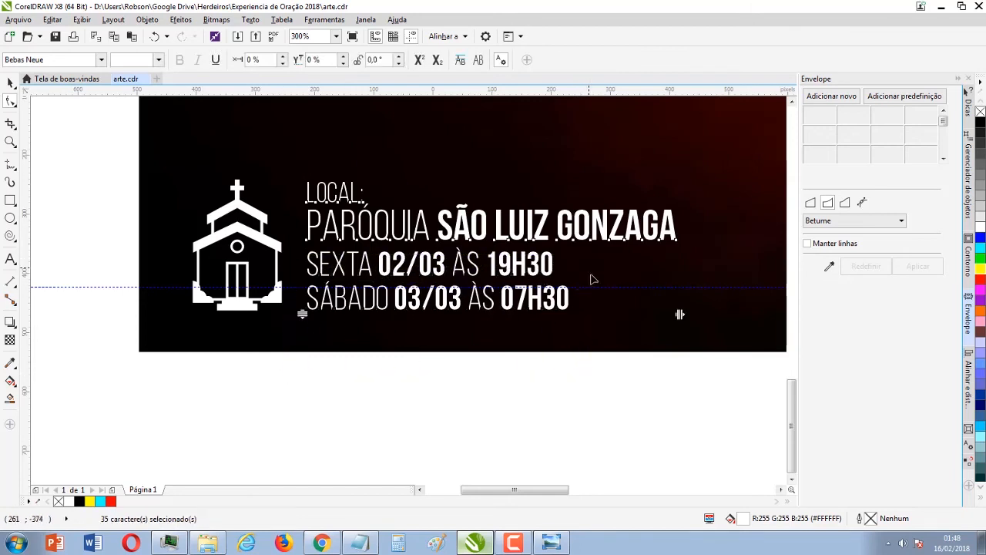
{"action": "key", "text": "Down"}
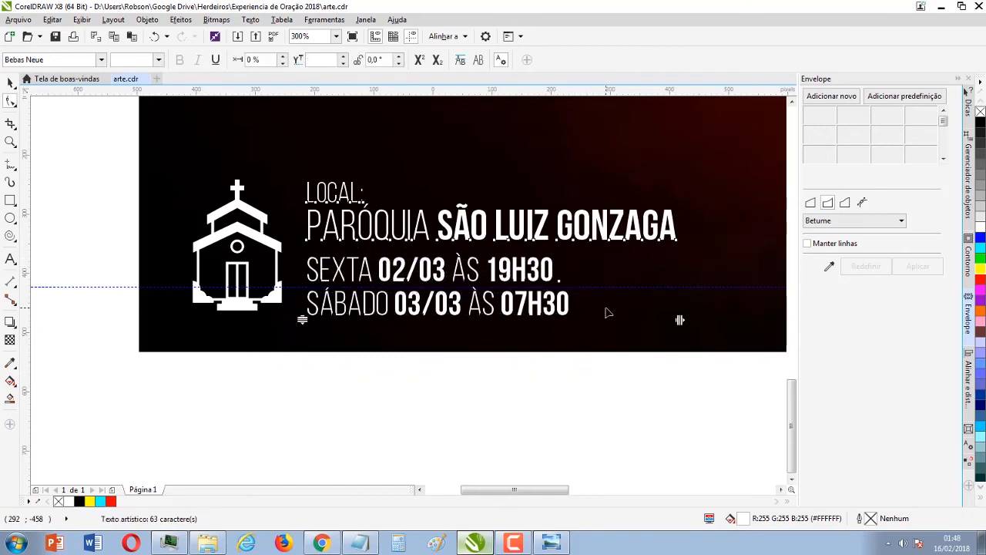
{"action": "key", "text": "Down"}
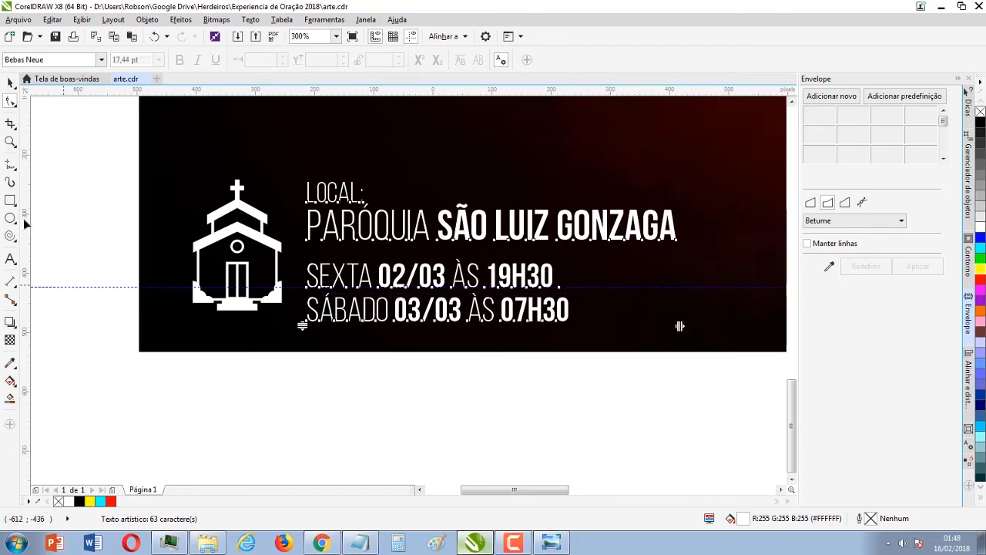
Step: Move the whole location text block up 20 px beside the church icon
{"action": "left_click", "coordinate": [11, 82]}
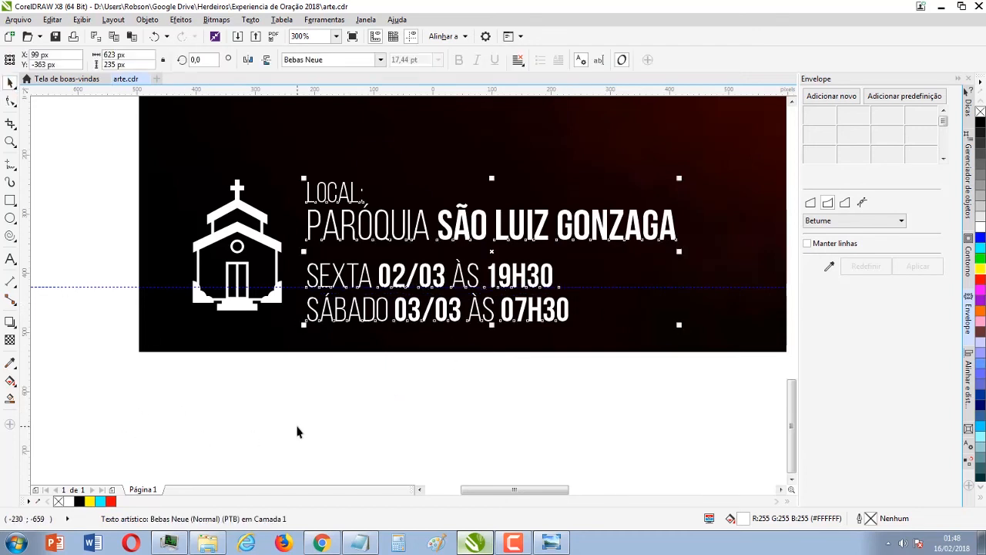
{"action": "key", "text": "Up"}
{"action": "key", "text": "Up"}
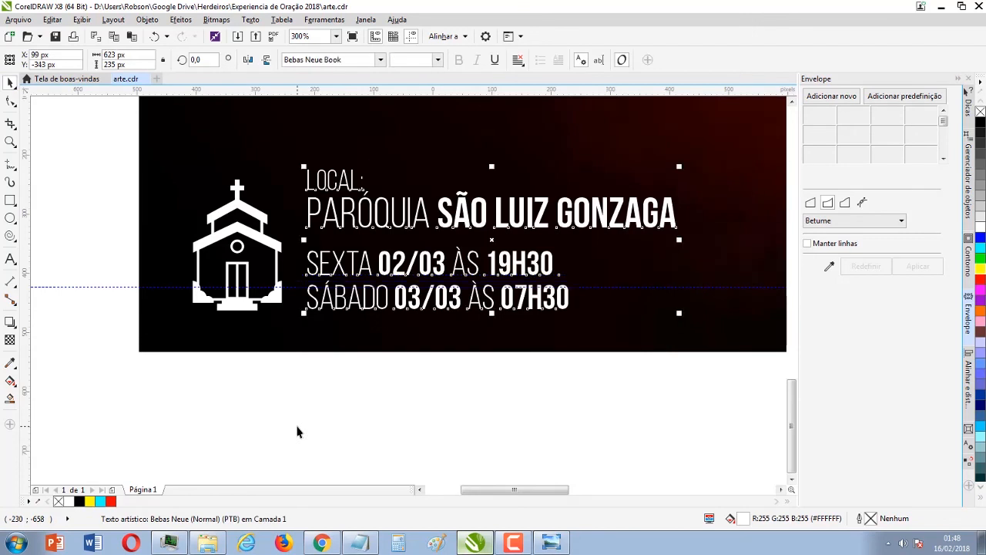
{"action": "left_click", "coordinate": [309, 452]}
Step: Place a second horizontal guideline along the "Sábado" line's baseline and lower the church icon about 9 px toward it
{"action": "scroll", "coordinate": [488, 306], "scroll_direction": "down", "scroll_amount": 2}
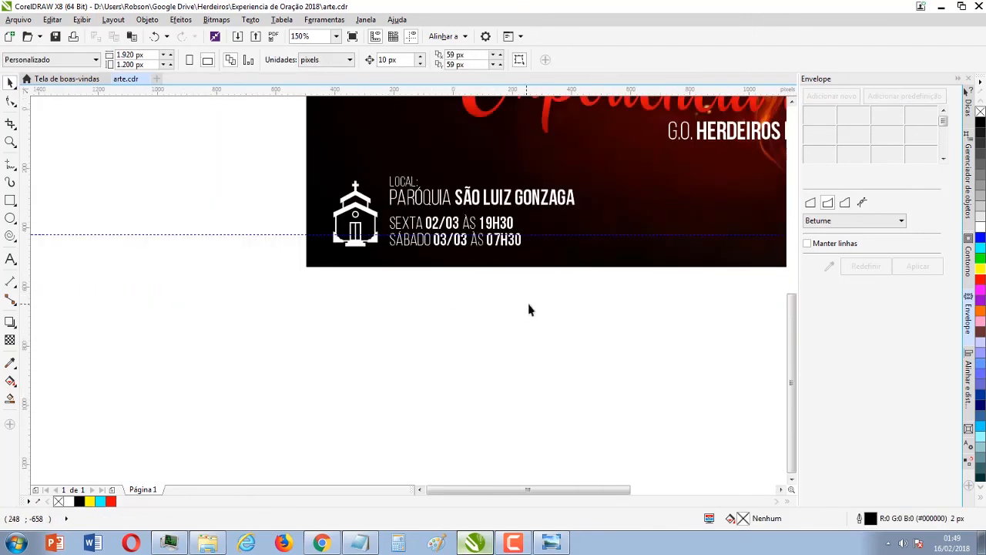
{"action": "scroll", "coordinate": [411, 297], "scroll_direction": "down", "scroll_amount": 3}
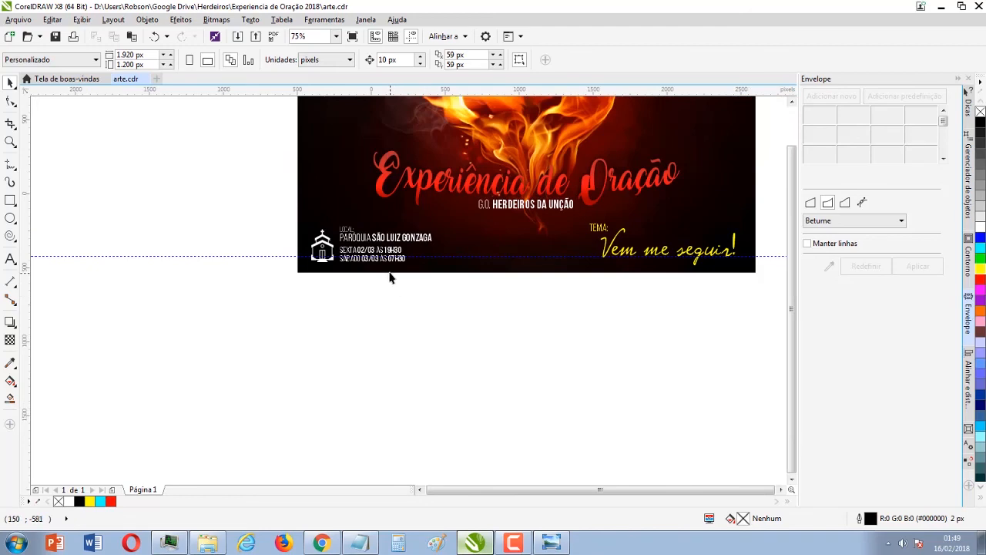
{"action": "scroll", "coordinate": [393, 282], "scroll_direction": "up", "scroll_amount": 2}
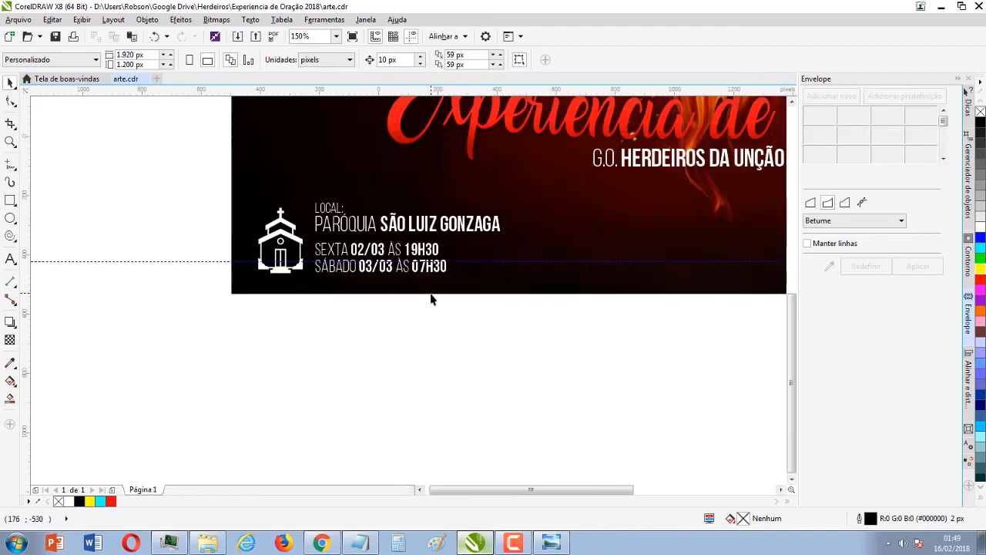
{"action": "scroll", "coordinate": [427, 297], "scroll_direction": "down", "scroll_amount": 2}
{"action": "scroll", "coordinate": [369, 290], "scroll_direction": "up", "scroll_amount": 2}
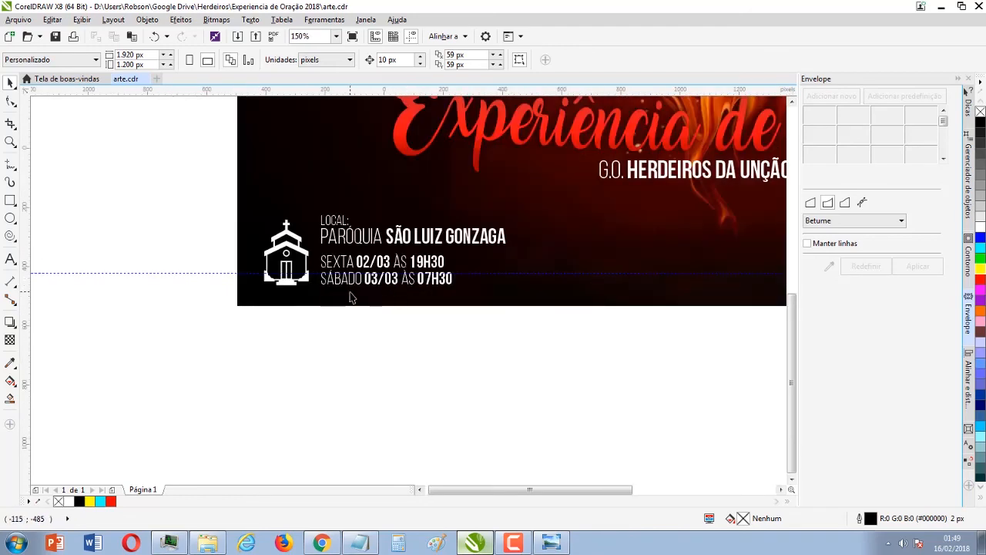
{"action": "scroll", "coordinate": [352, 300], "scroll_direction": "up", "scroll_amount": 2}
{"action": "left_click", "coordinate": [319, 270]}
{"action": "scroll", "coordinate": [294, 285], "scroll_direction": "up", "scroll_amount": 2}
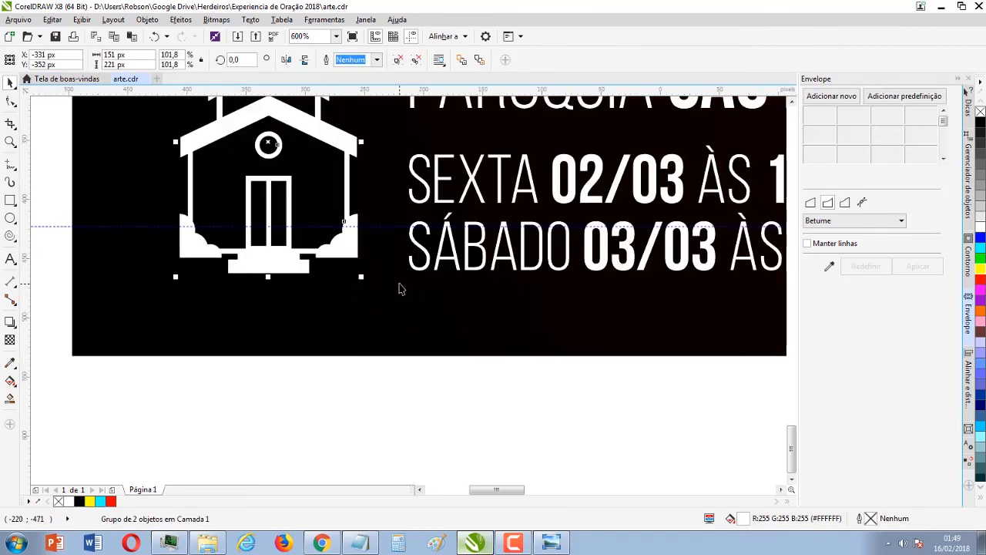
{"action": "left_click_drag", "start_coordinate": [444, 295], "coordinate": [422, 275]}
{"action": "left_click_drag", "start_coordinate": [350, 249], "coordinate": [348, 258]}
Step: Try enlarging the church icon to about 178 × 261 px and moving it with the location text 20 px to the right
{"action": "scroll", "coordinate": [348, 259], "scroll_direction": "down", "scroll_amount": 2}
{"action": "scroll", "coordinate": [354, 220], "scroll_direction": "down", "scroll_amount": 3}
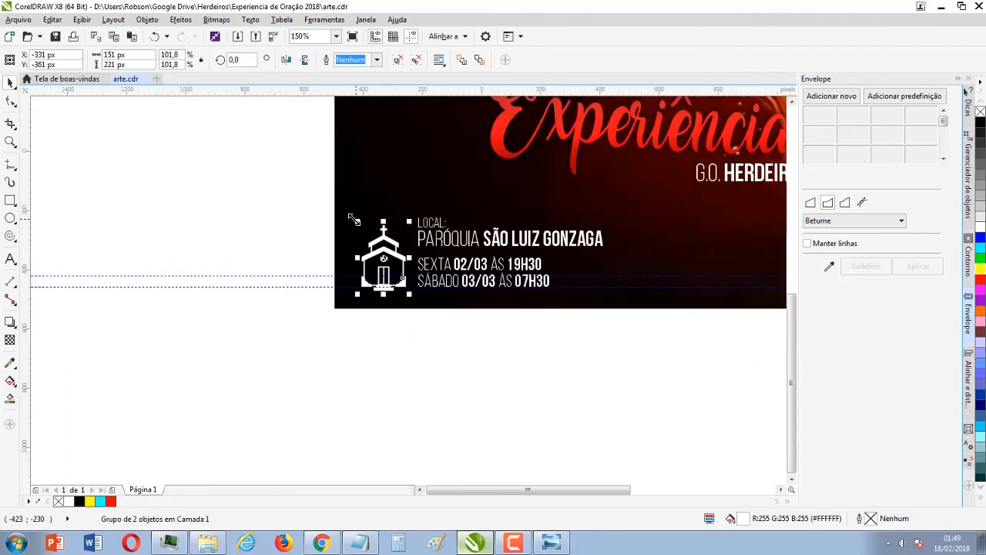
{"action": "left_click_drag", "start_coordinate": [353, 220], "coordinate": [349, 208]}
{"action": "left_click_drag", "start_coordinate": [303, 347], "coordinate": [669, 205]}
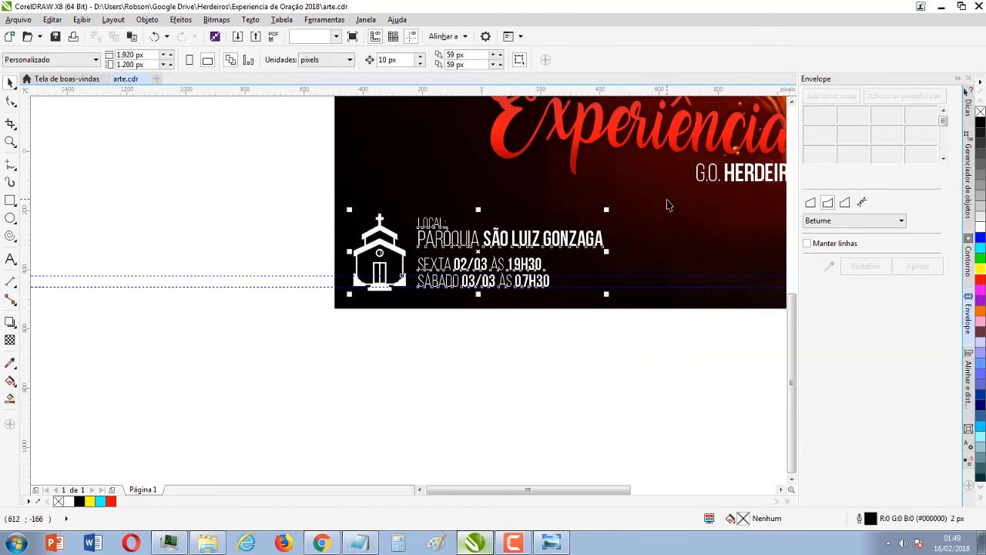
{"action": "key", "text": "Right"}
{"action": "key", "text": "Right"}
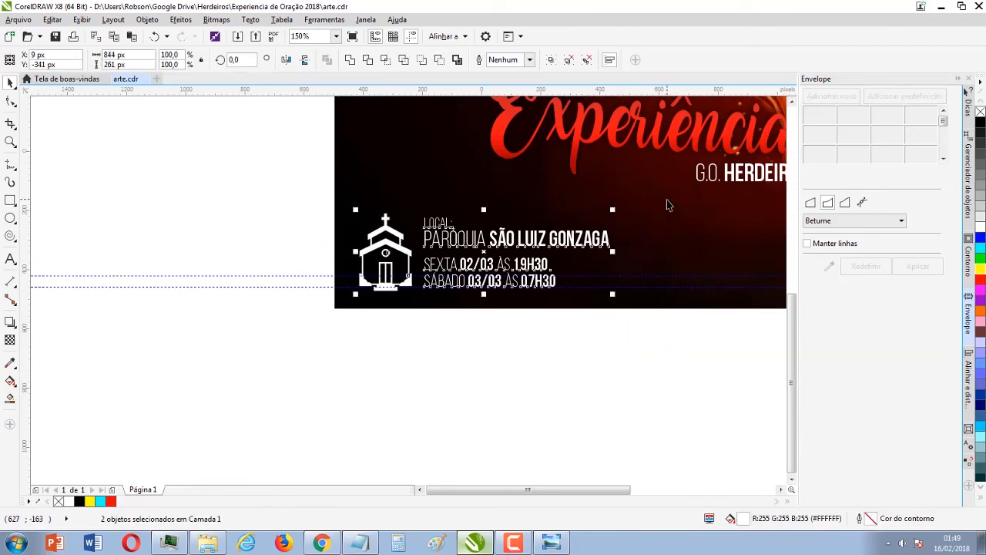
{"action": "left_click", "coordinate": [527, 364]}
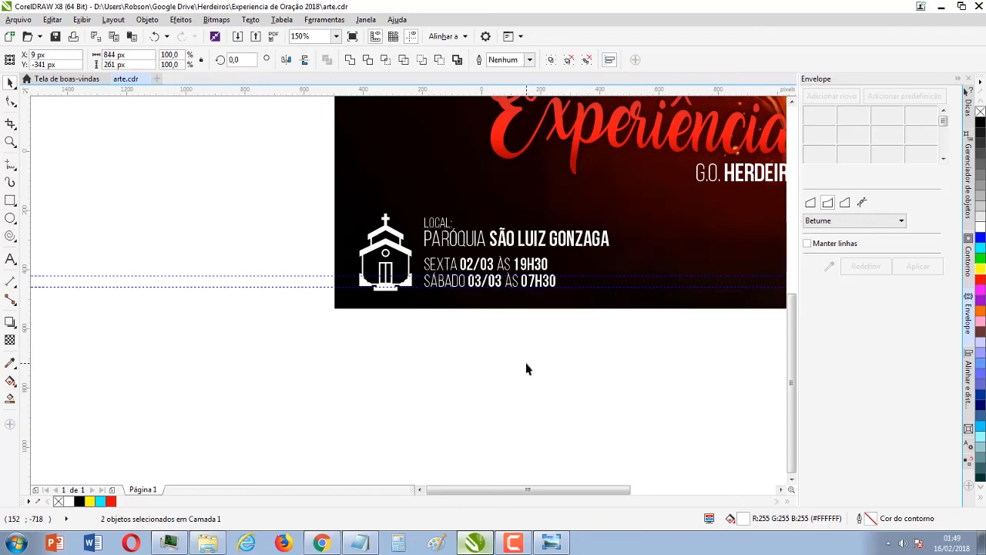
Step: Examine the whole poster in a full-screen preview to judge the church icon's size and position
{"action": "scroll", "coordinate": [530, 358], "scroll_direction": "down", "scroll_amount": 1}
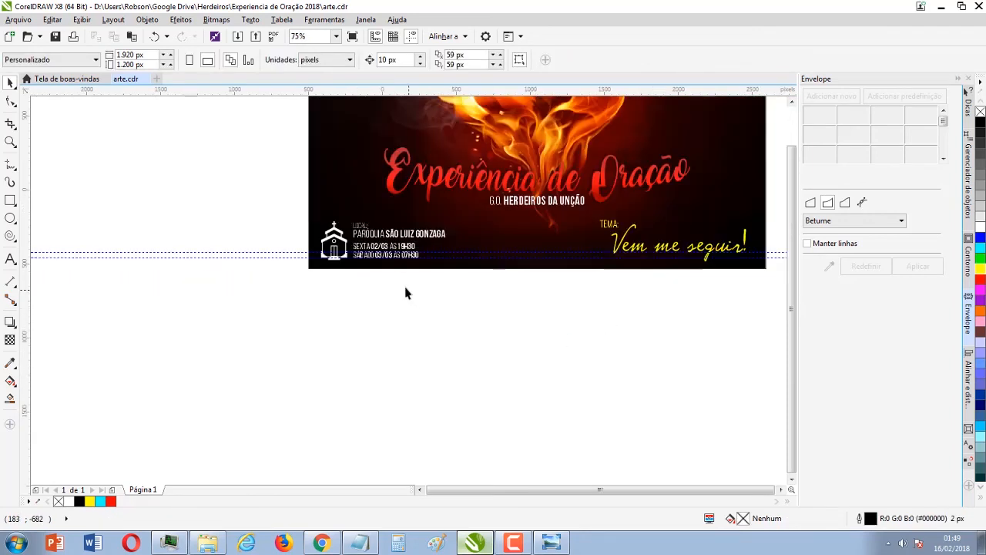
{"action": "key", "text": "z"}
{"action": "right_click", "coordinate": [468, 306]}
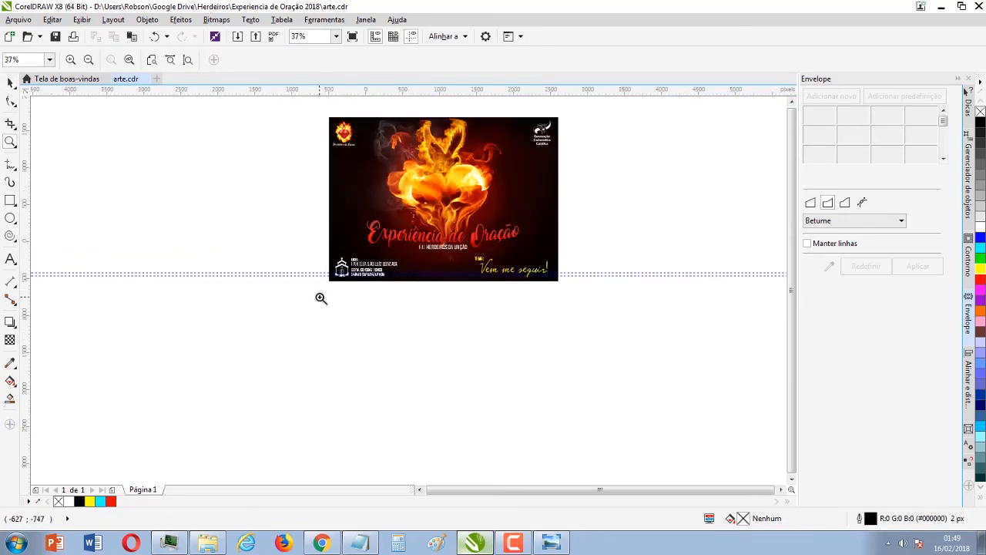
{"action": "left_click_drag", "start_coordinate": [321, 298], "coordinate": [563, 123]}
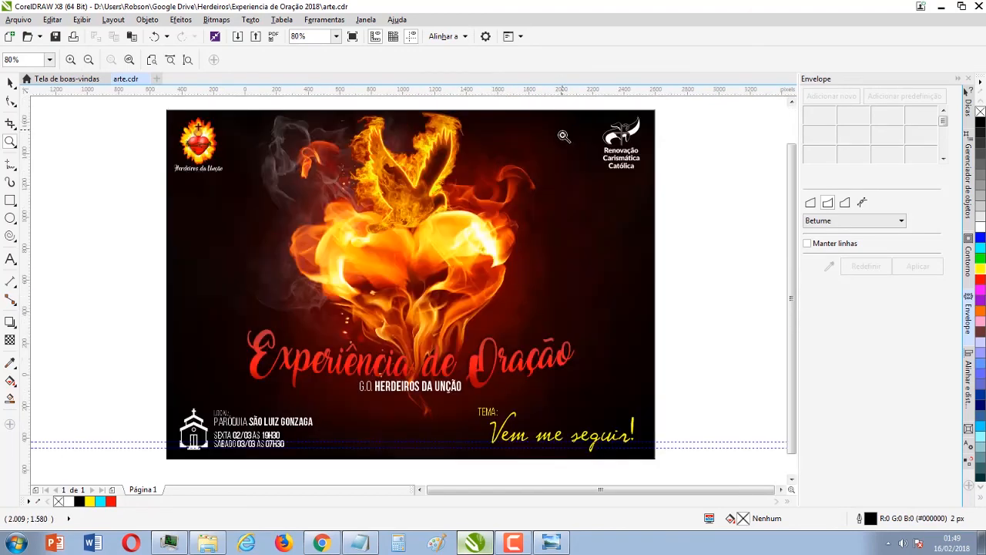
{"action": "key", "text": "F9"}
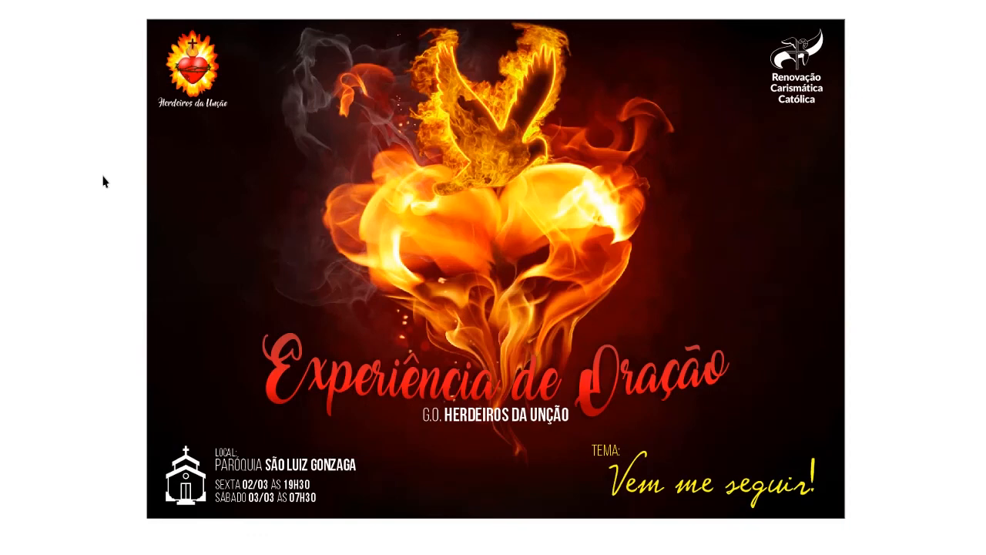
{"action": "key", "text": "F9"}
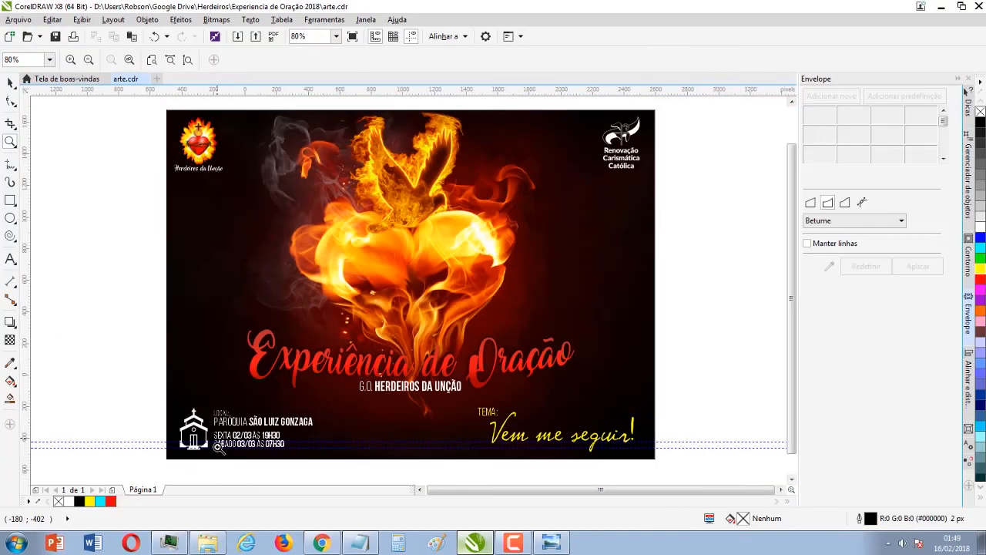
Step: Undo the enlargement of the church icon and the rightward shift of the icon and location text
{"action": "scroll", "coordinate": [214, 464], "scroll_direction": "up", "scroll_amount": 2}
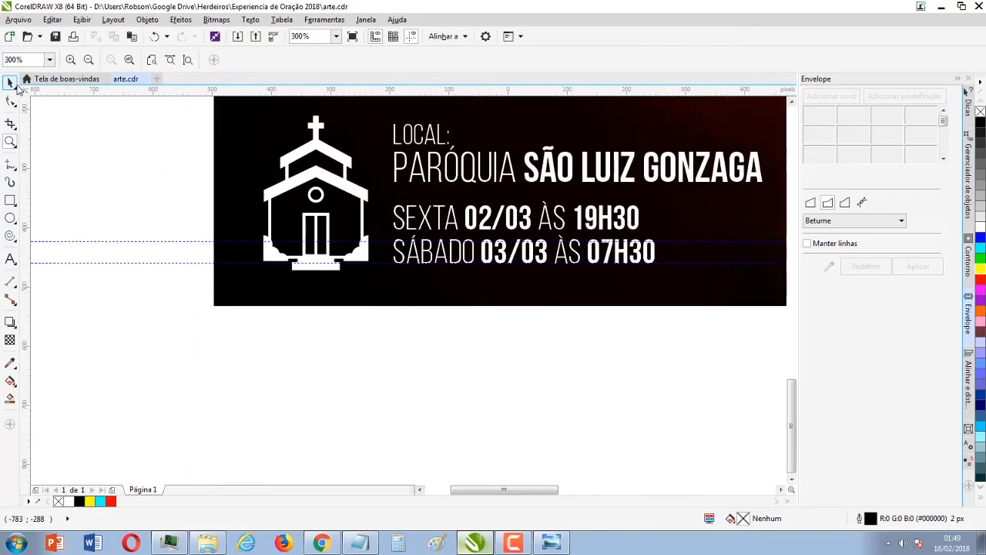
{"action": "left_click", "coordinate": [11, 82]}
{"action": "left_click", "coordinate": [304, 152]}
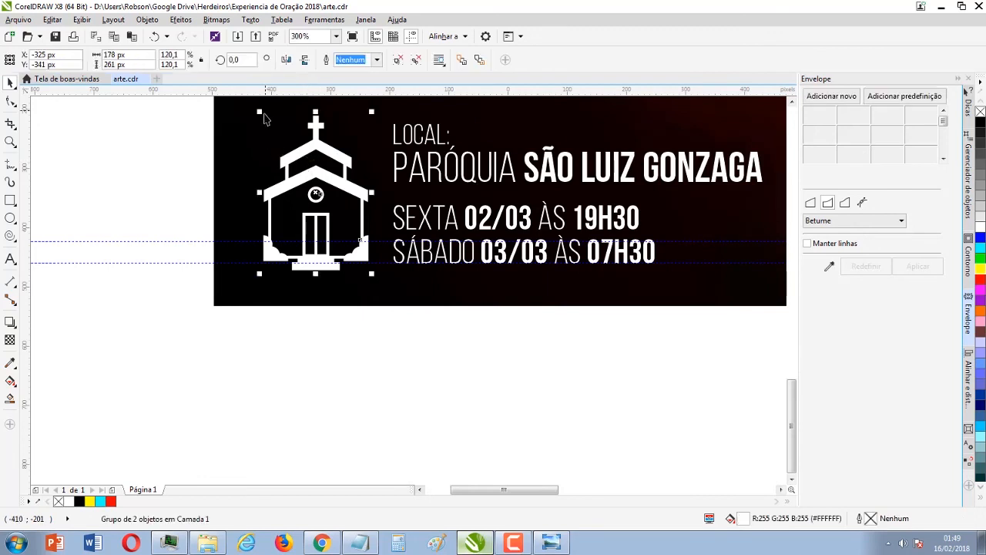
{"action": "key", "text": "ctrl+z"}
{"action": "key", "text": "ctrl+z"}
{"action": "key", "text": "ctrl+z"}
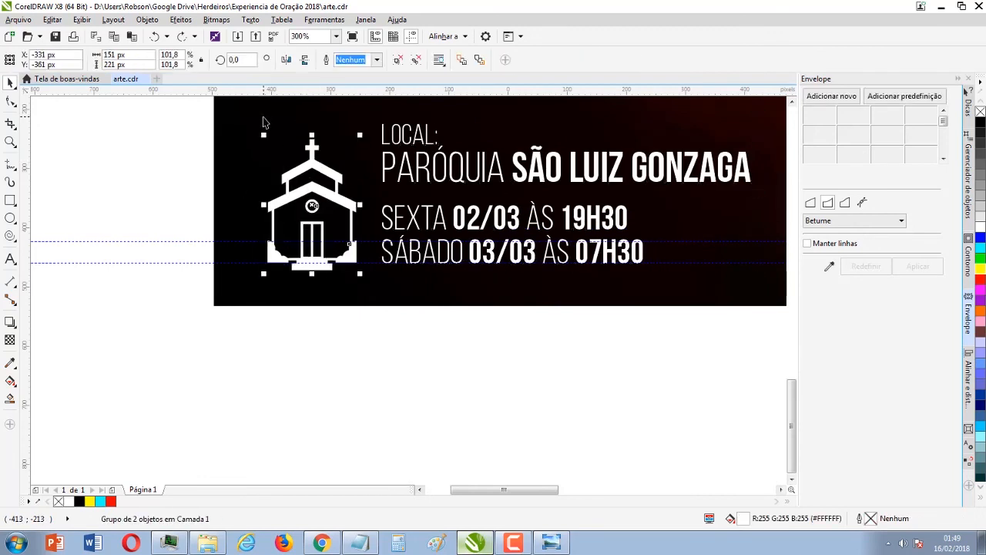
{"action": "left_click", "coordinate": [376, 347]}
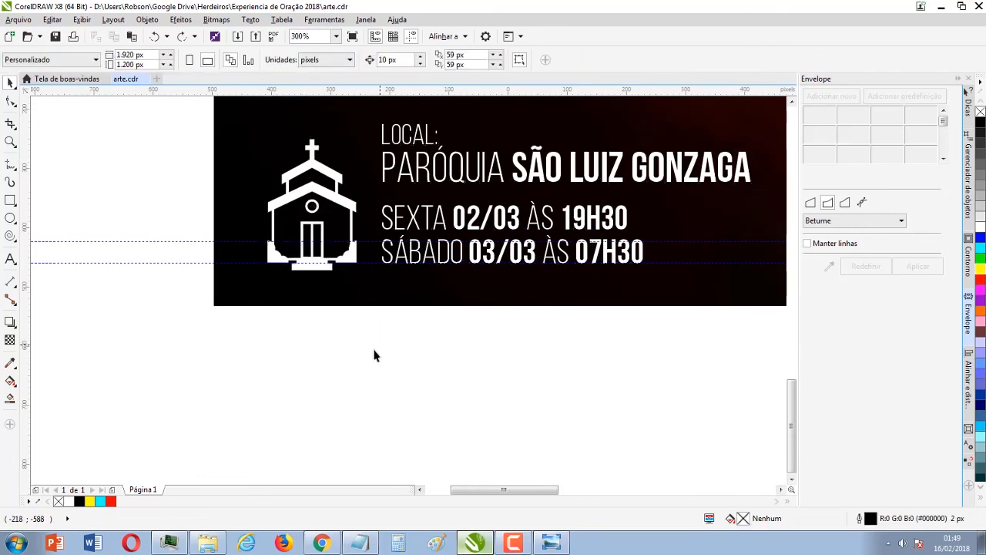
Step: Raise the "SEXTA" and "SÁBADO" schedule lines 10 px toward the parish name using the Shape tool
{"action": "left_click_drag", "start_coordinate": [363, 339], "coordinate": [554, 225]}
{"action": "left_click", "coordinate": [473, 231]}
{"action": "left_click", "coordinate": [11, 102]}
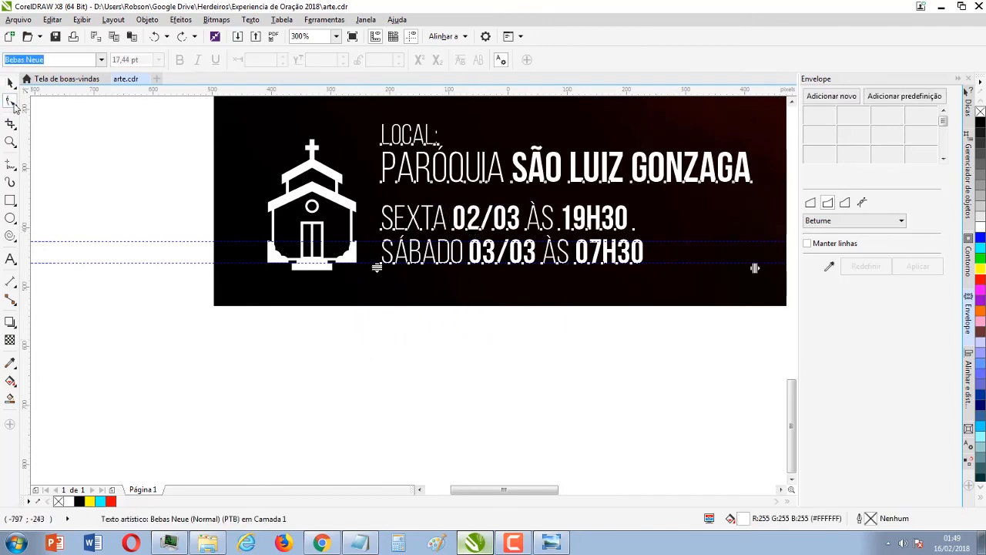
{"action": "left_click", "coordinate": [15, 108]}
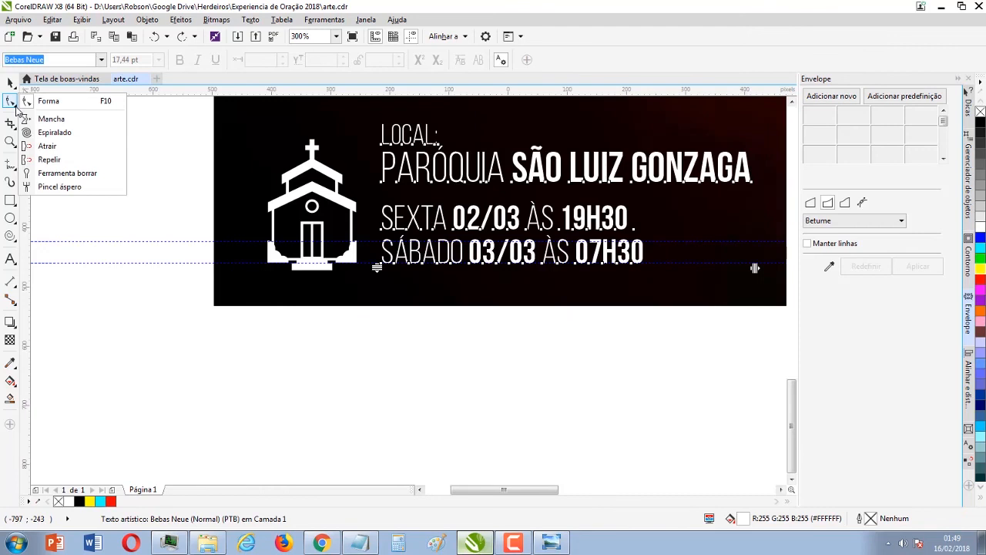
{"action": "left_click", "coordinate": [53, 107]}
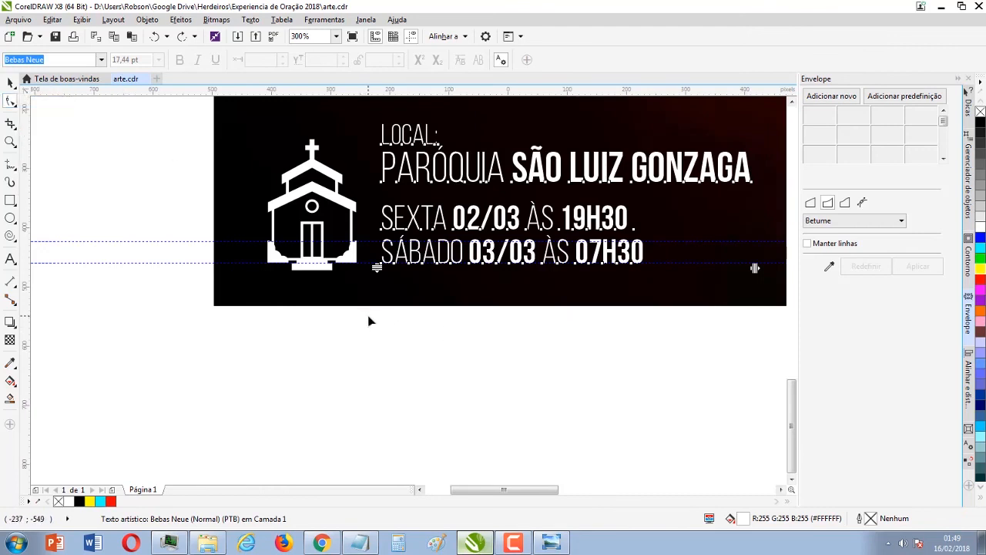
{"action": "left_click_drag", "start_coordinate": [368, 315], "coordinate": [669, 217]}
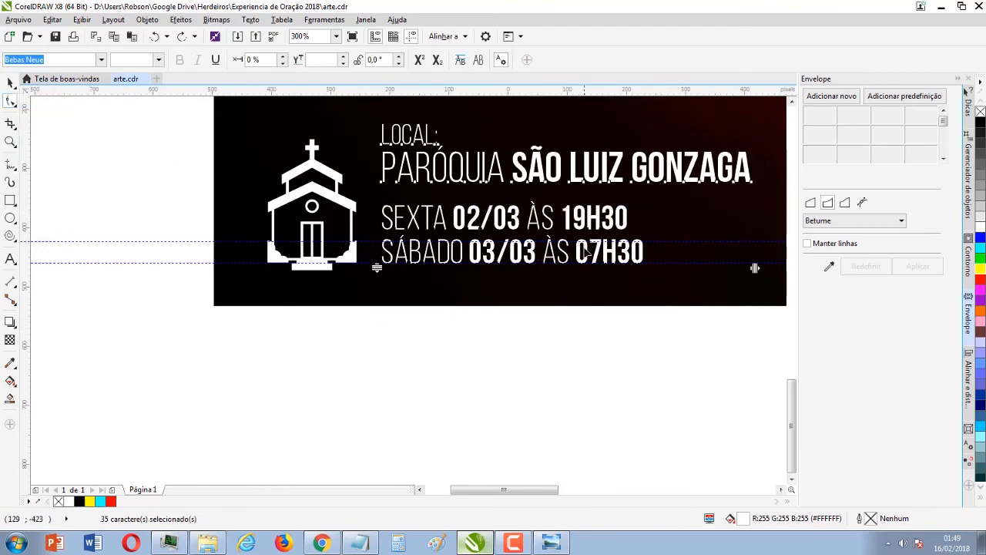
{"action": "key", "text": "Up"}
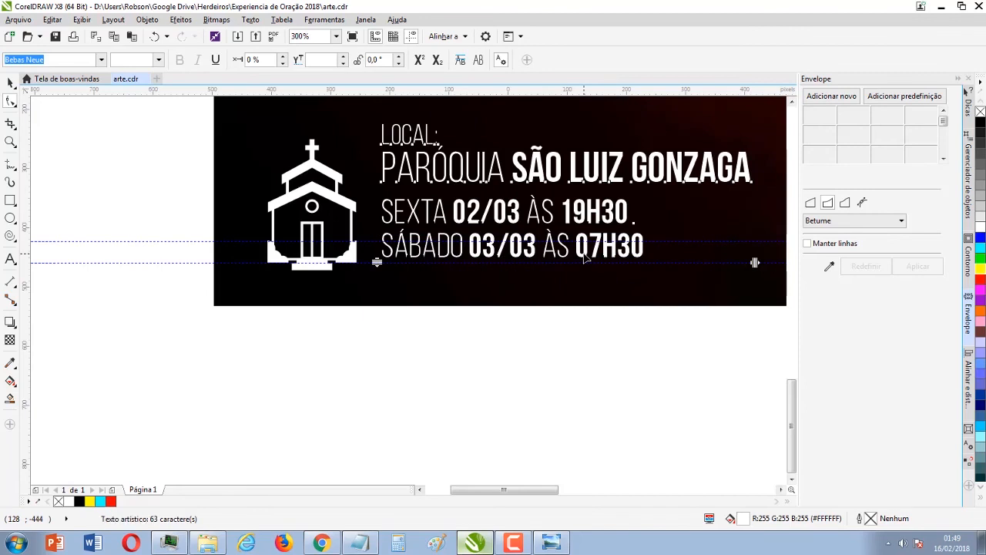
{"action": "left_click", "coordinate": [379, 351]}
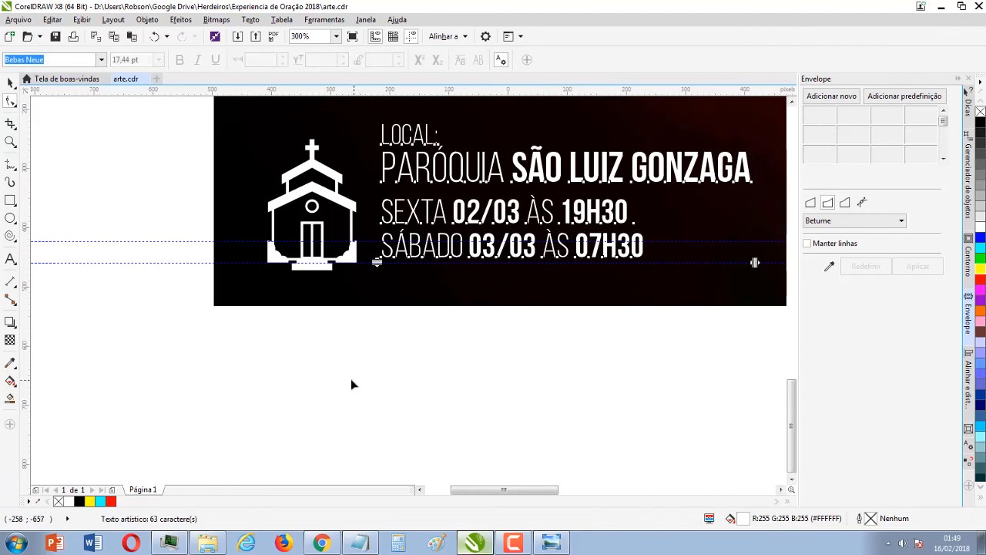
Step: Lower the whole location text block 10 px beside the church icon
{"action": "left_click", "coordinate": [10, 85]}
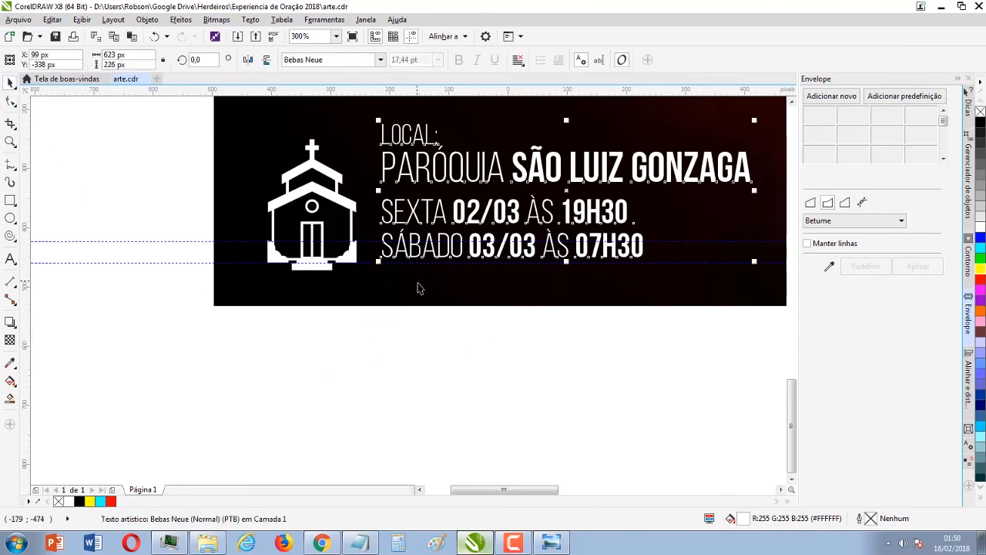
{"action": "key", "text": "Down"}
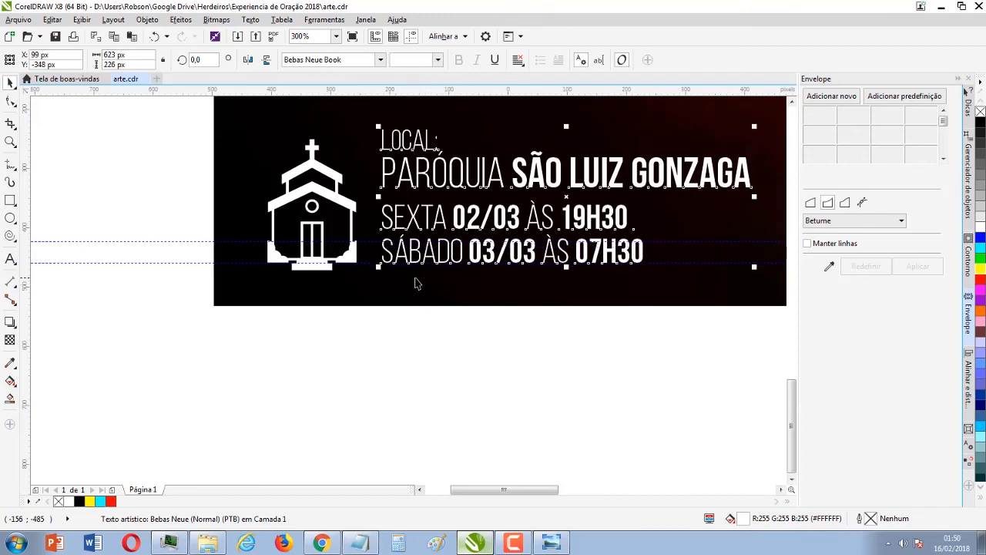
{"action": "left_click", "coordinate": [436, 339]}
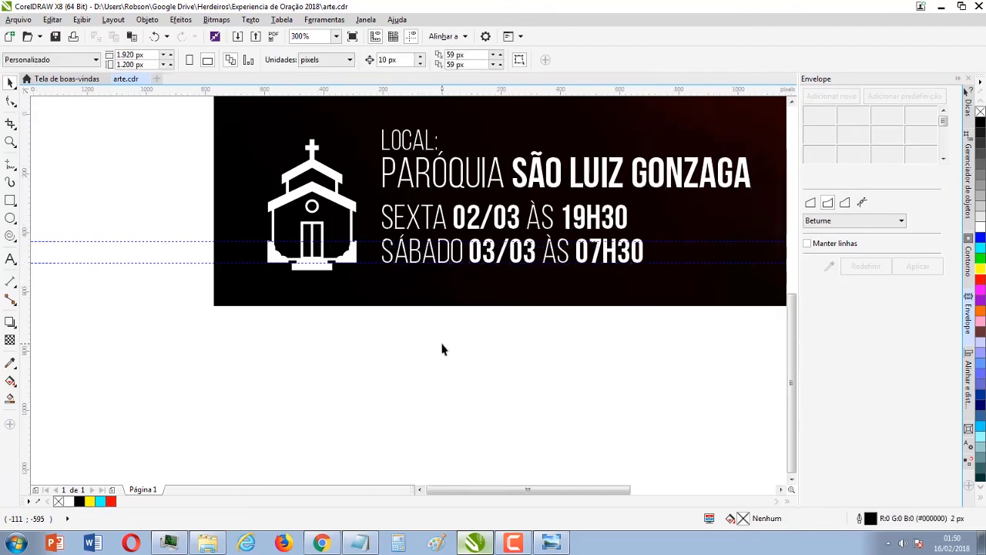
Step: Raise the church icon and the location text together by 40 px
{"action": "scroll", "coordinate": [408, 289], "scroll_direction": "down", "scroll_amount": 2}
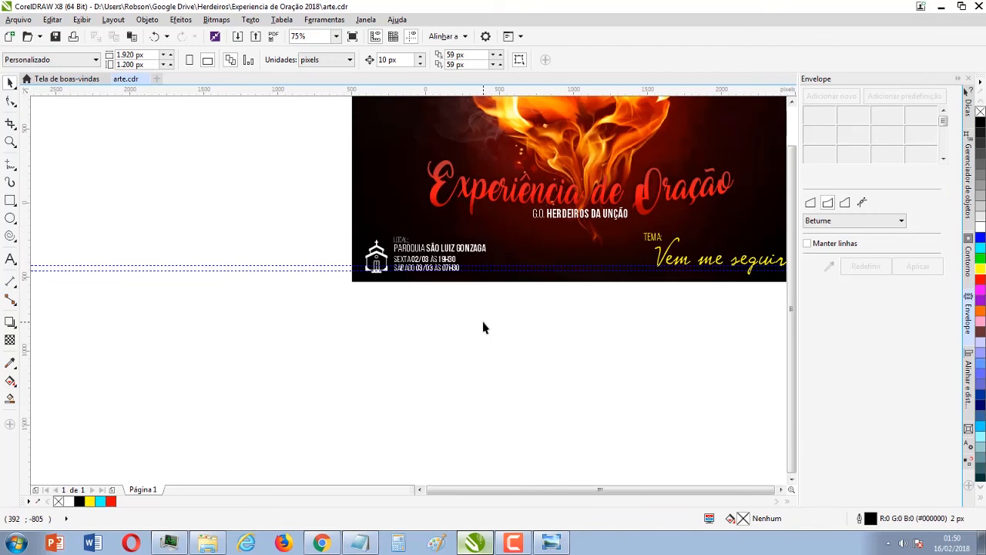
{"action": "left_click_drag", "start_coordinate": [335, 304], "coordinate": [490, 265]}
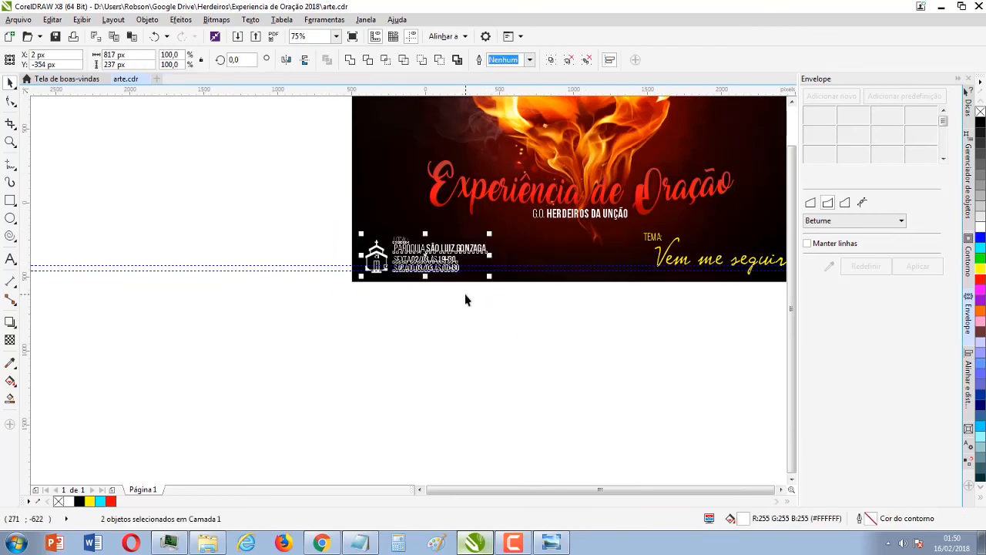
{"action": "scroll", "coordinate": [465, 299], "scroll_direction": "up", "scroll_amount": 1}
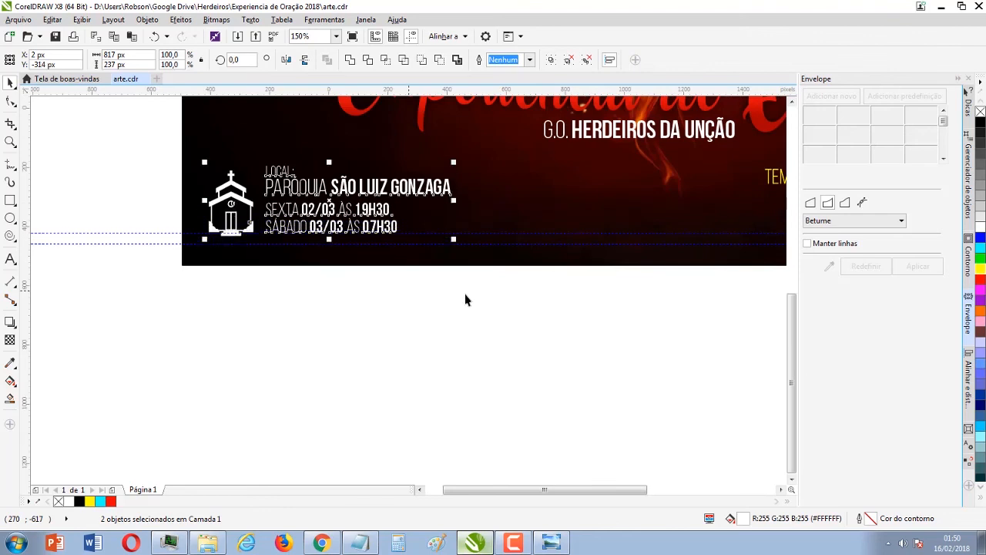
{"action": "scroll", "coordinate": [465, 300], "scroll_direction": "down", "scroll_amount": 1}
{"action": "left_click", "coordinate": [483, 320]}
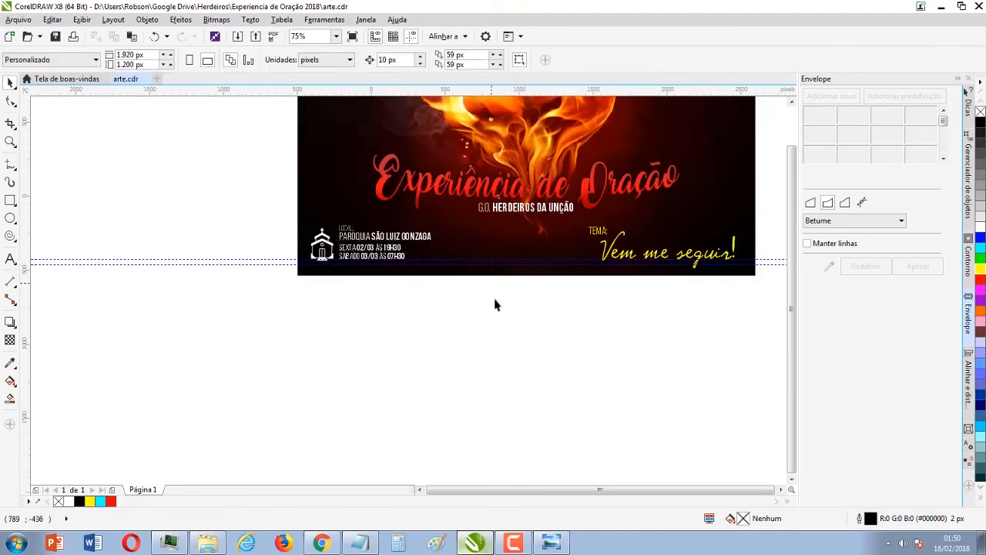
Step: Examine the whole poster to judge the position of the church icon and location text
{"action": "key", "text": "F3"}
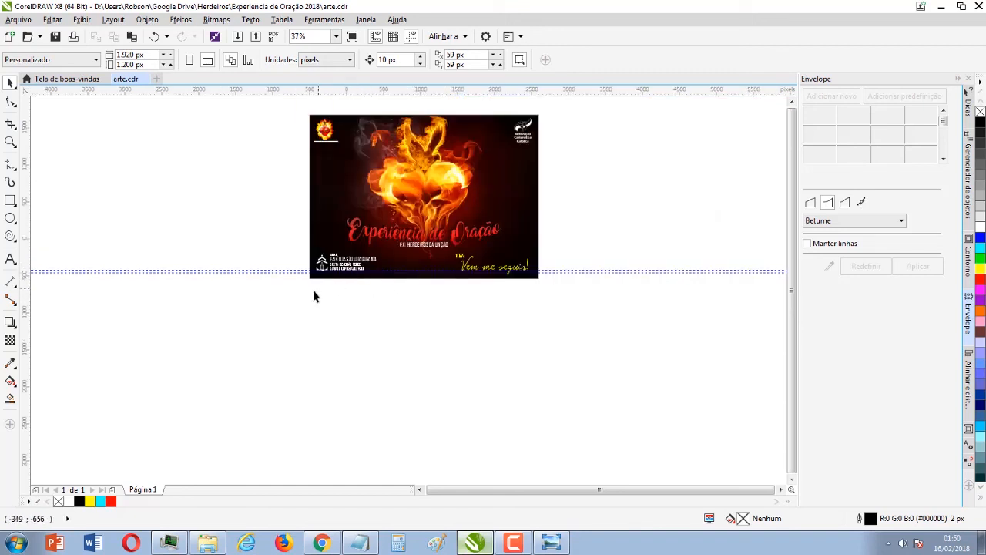
{"action": "key", "text": "z"}
{"action": "left_click_drag", "start_coordinate": [297, 293], "coordinate": [554, 118]}
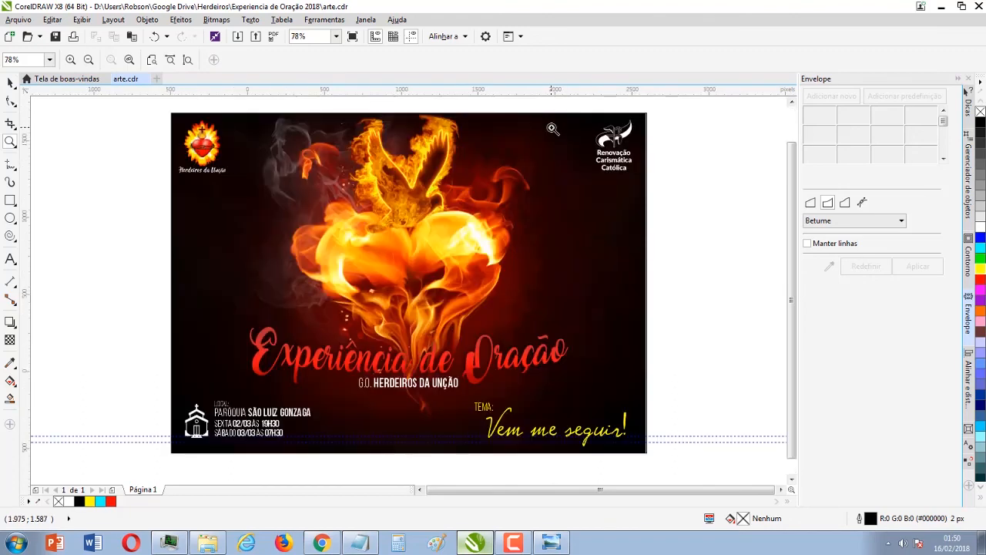